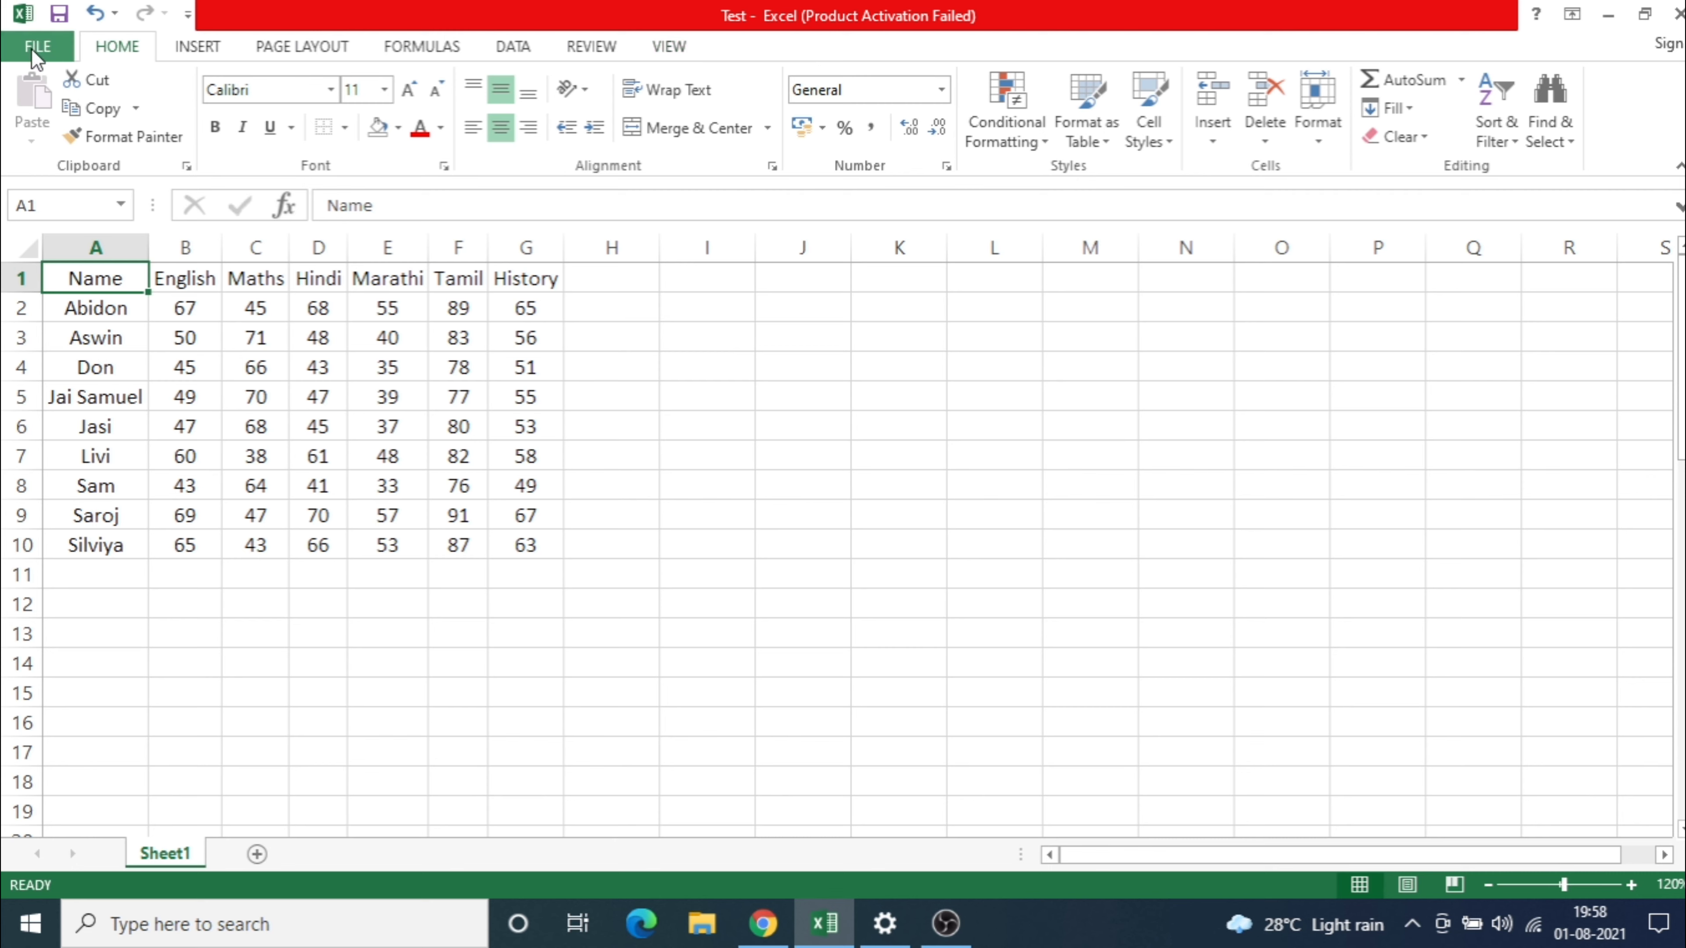
Step: Open the File backstage and view the Info and New pages before returning to the worksheet
{"action": "left_click", "coordinate": [37, 48]}
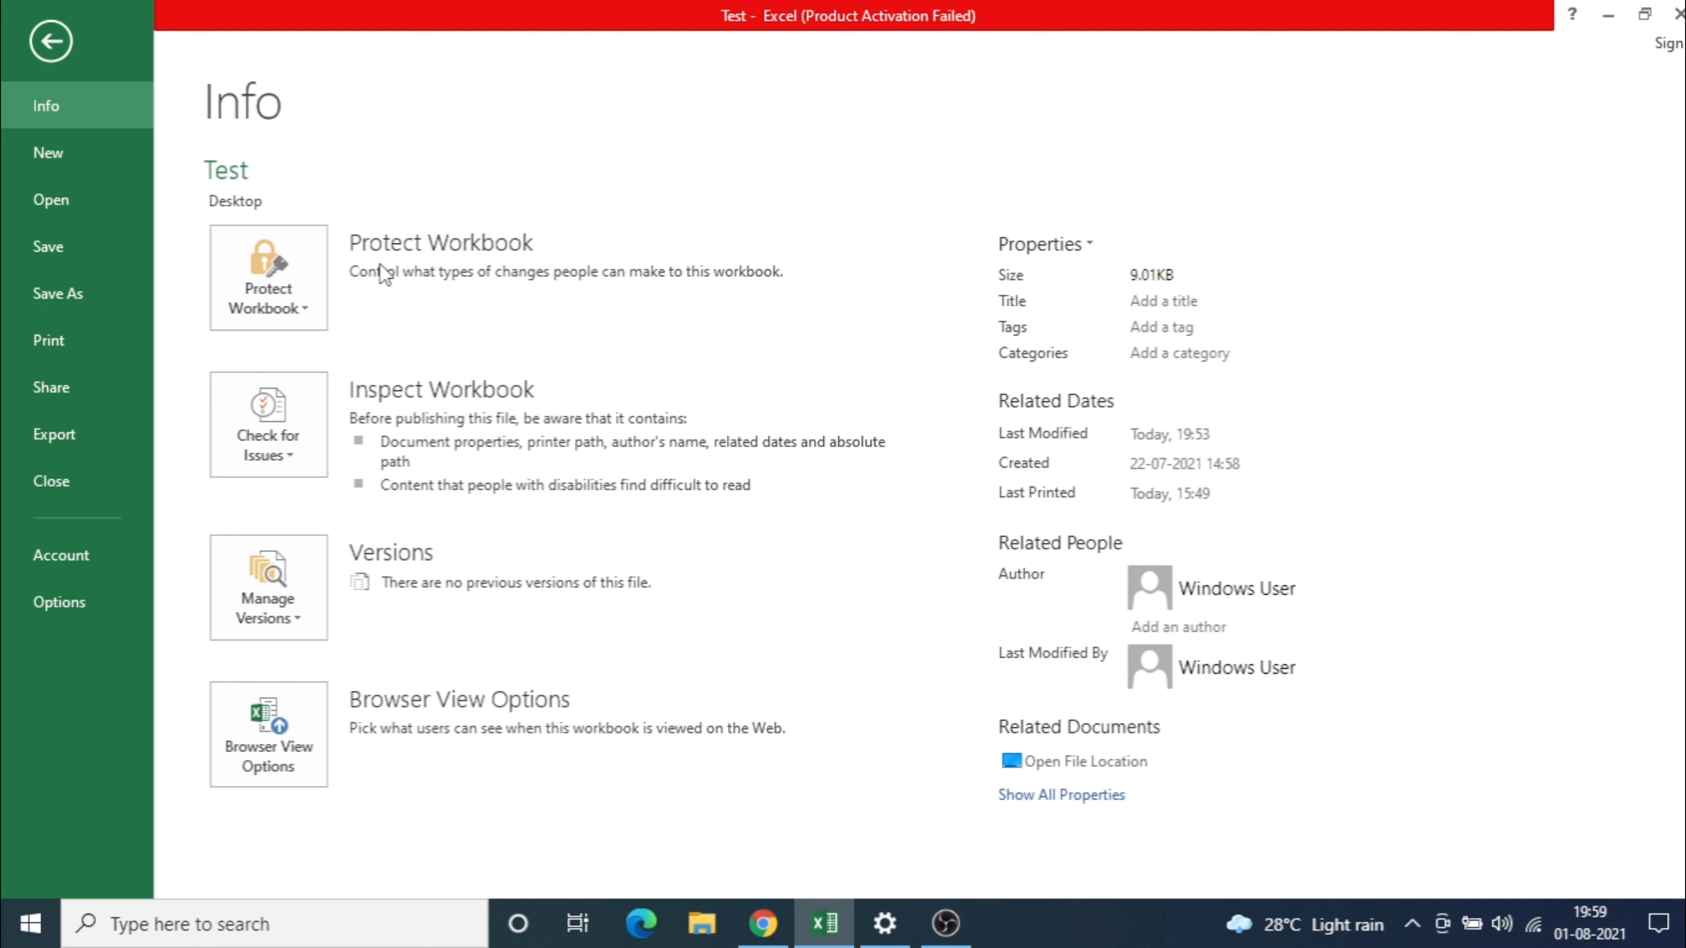
{"action": "left_click", "coordinate": [29, 154]}
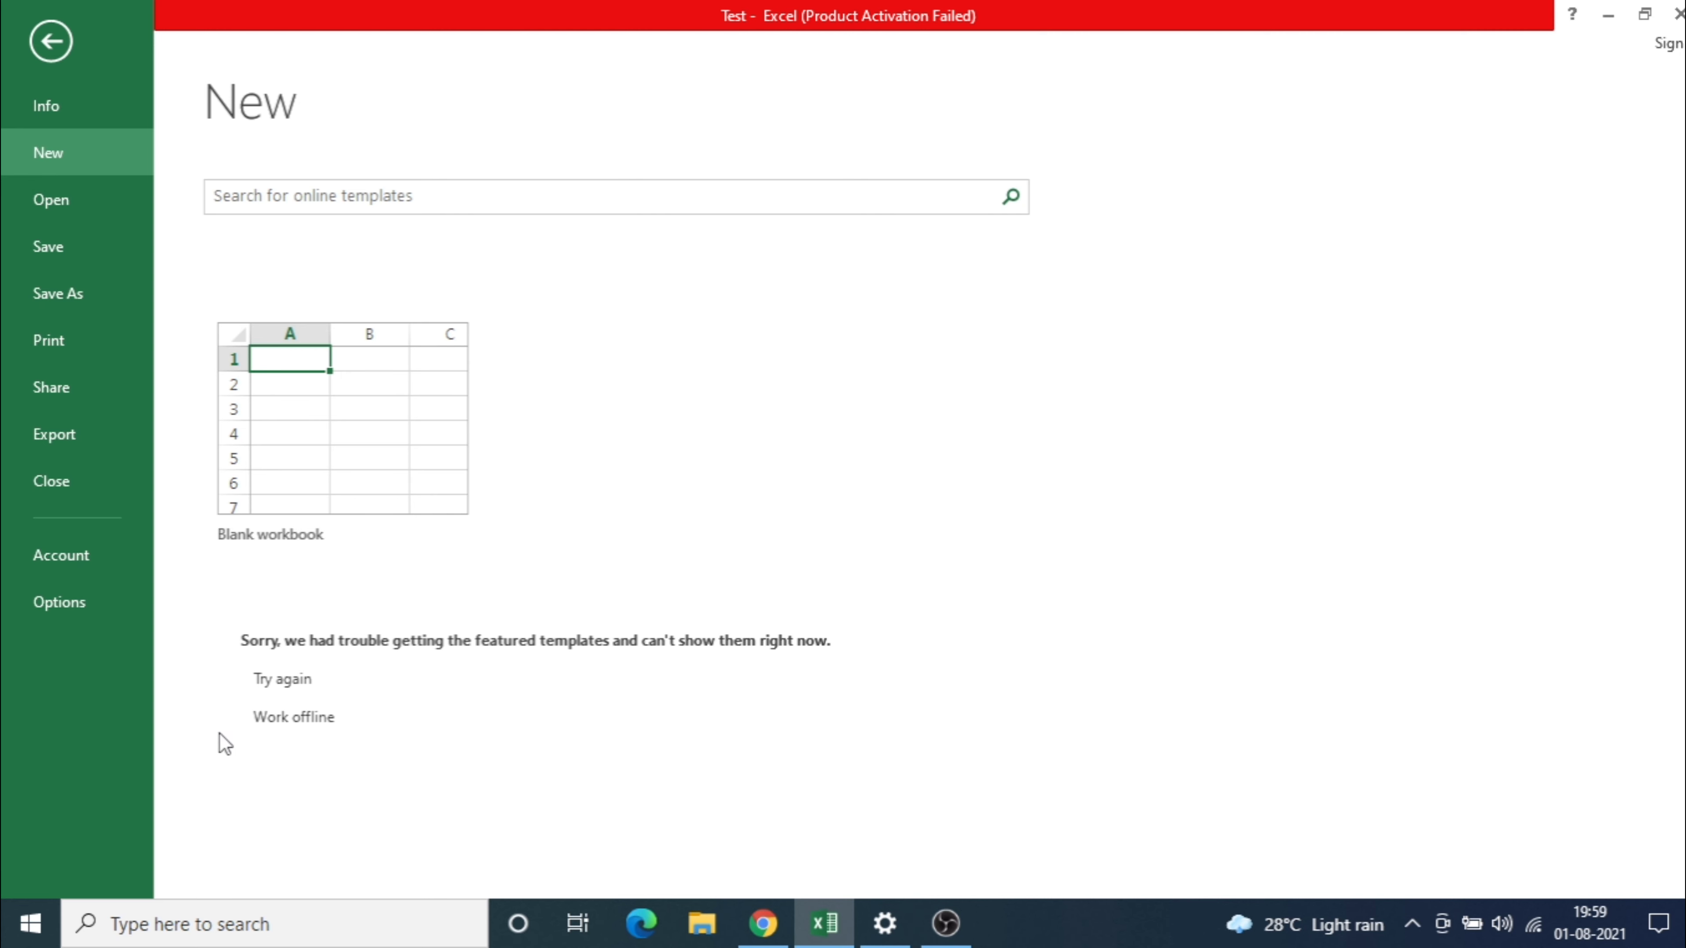
{"action": "left_click", "coordinate": [306, 684]}
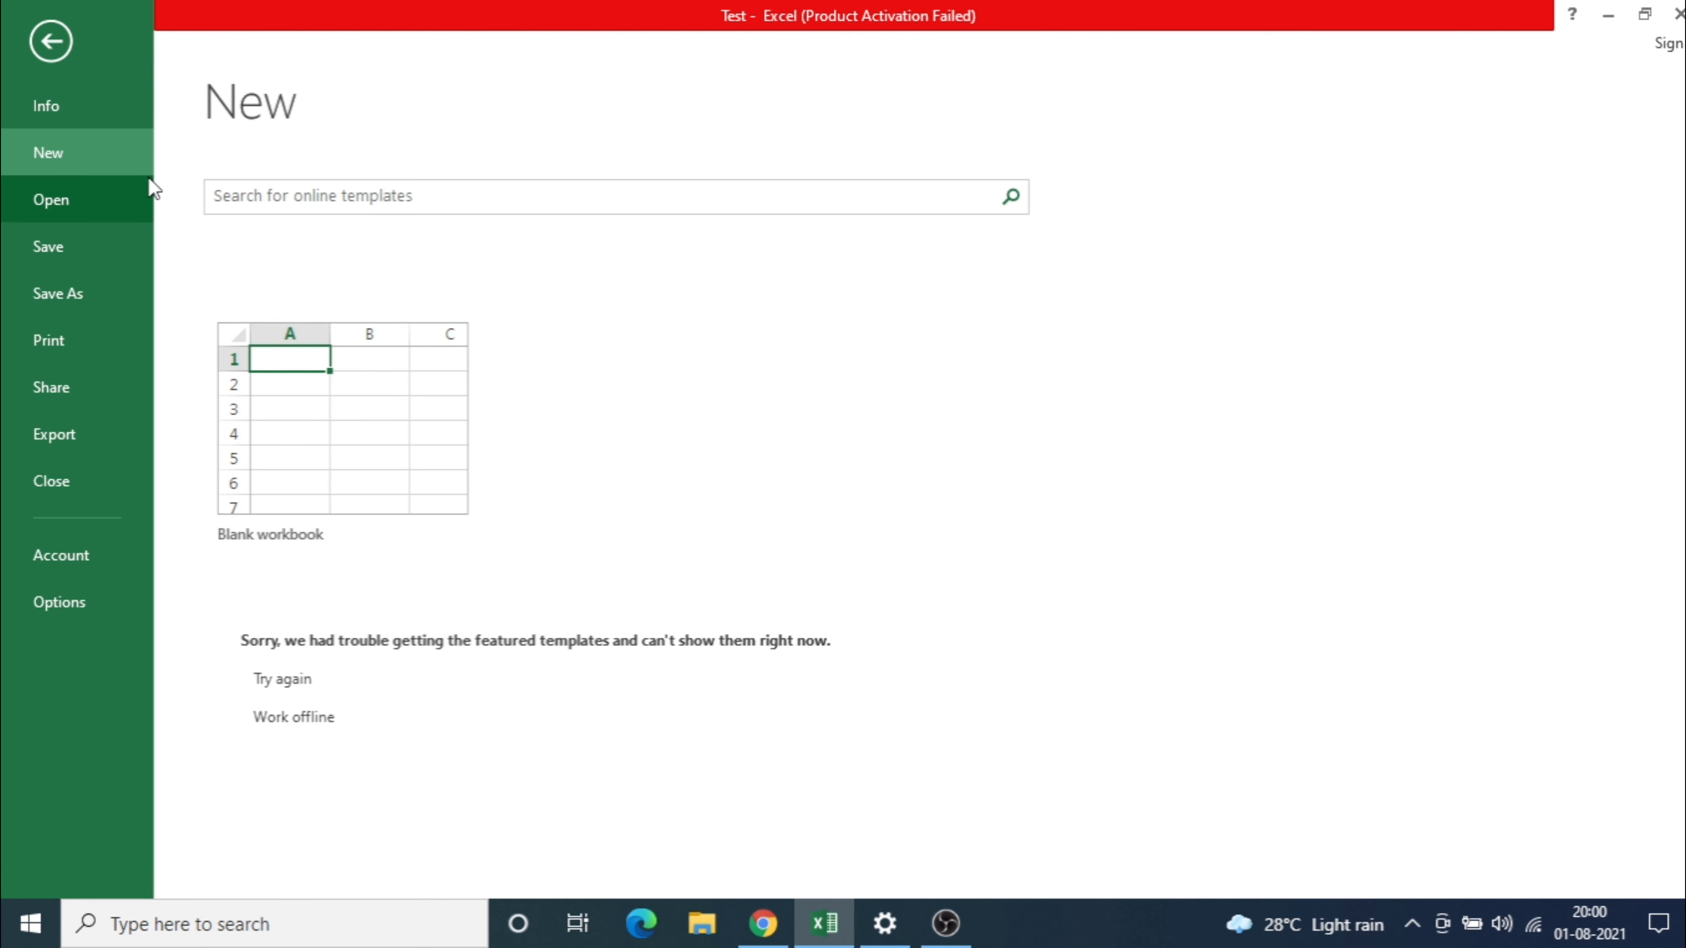
{"action": "left_click", "coordinate": [463, 368]}
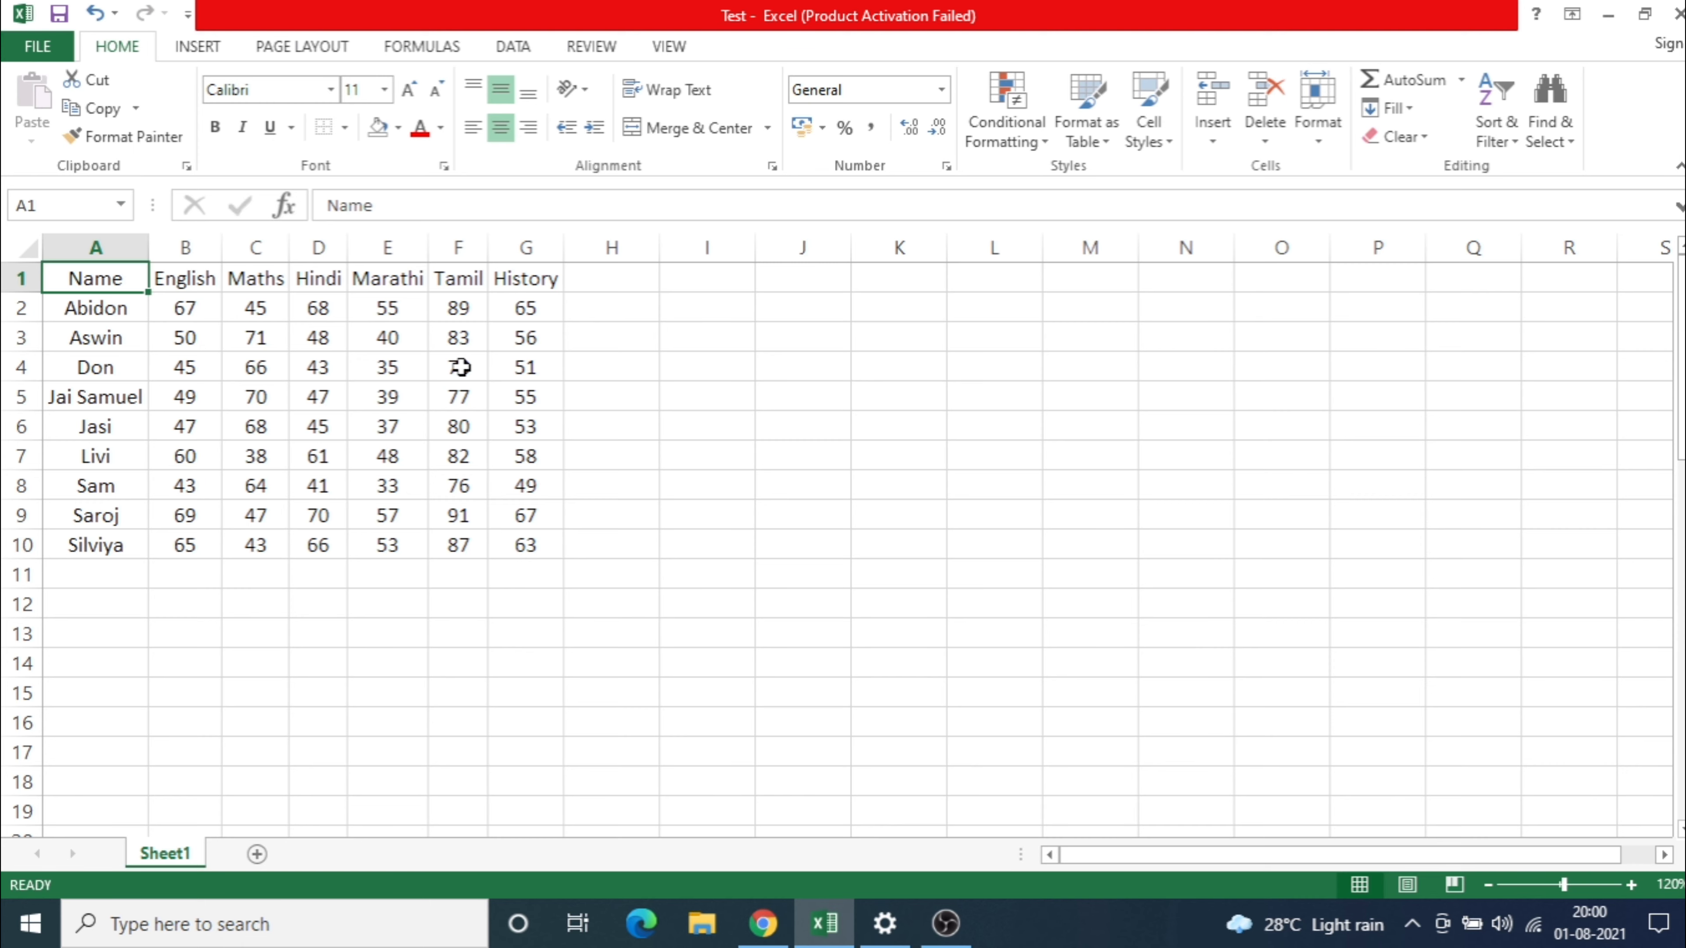
Step: Open the Save As browse dialog, look through the New Volume (D:) folders, and cancel it
{"action": "left_click", "coordinate": [56, 44]}
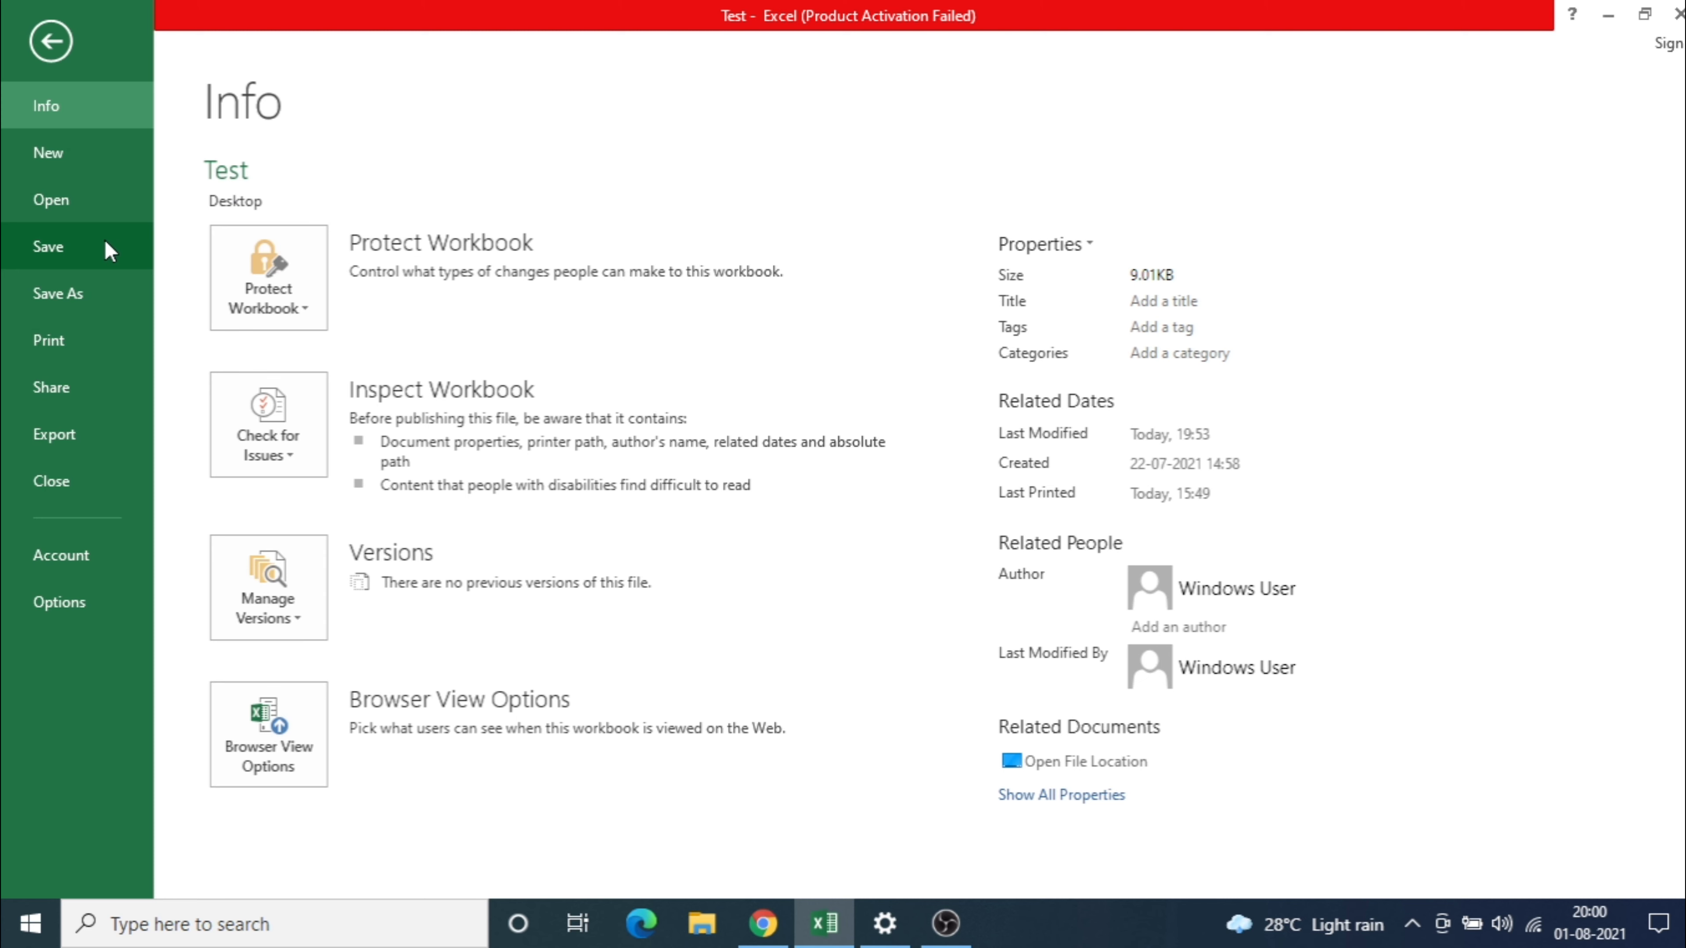
{"action": "left_click", "coordinate": [115, 294]}
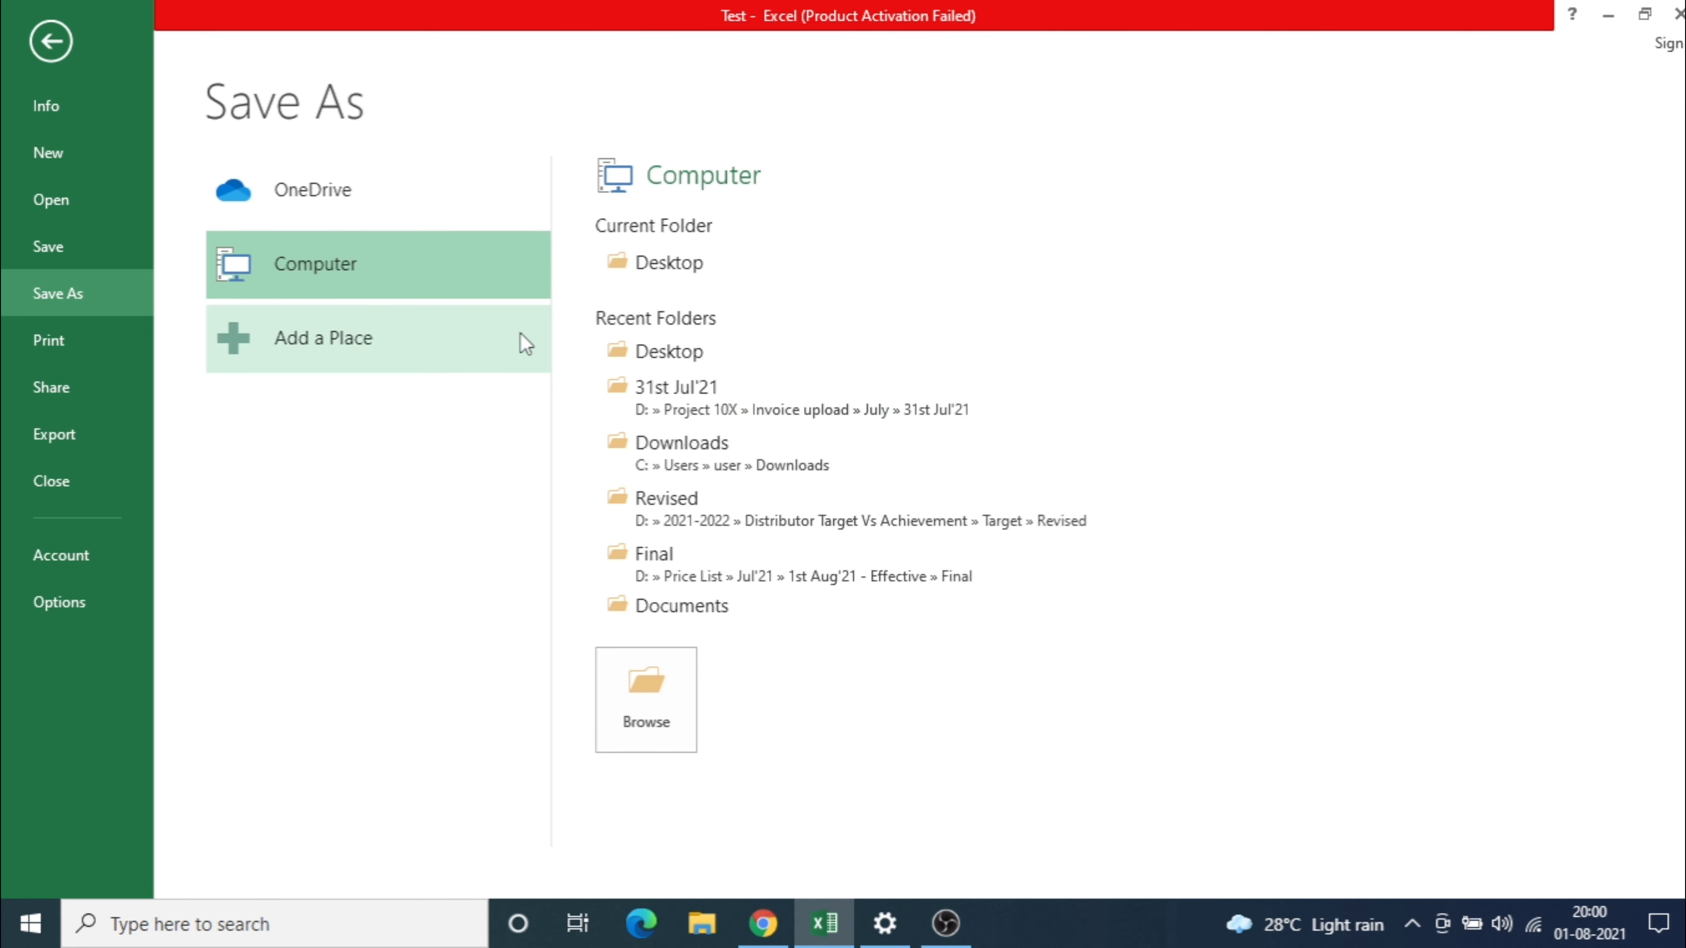
{"action": "left_click", "coordinate": [649, 720]}
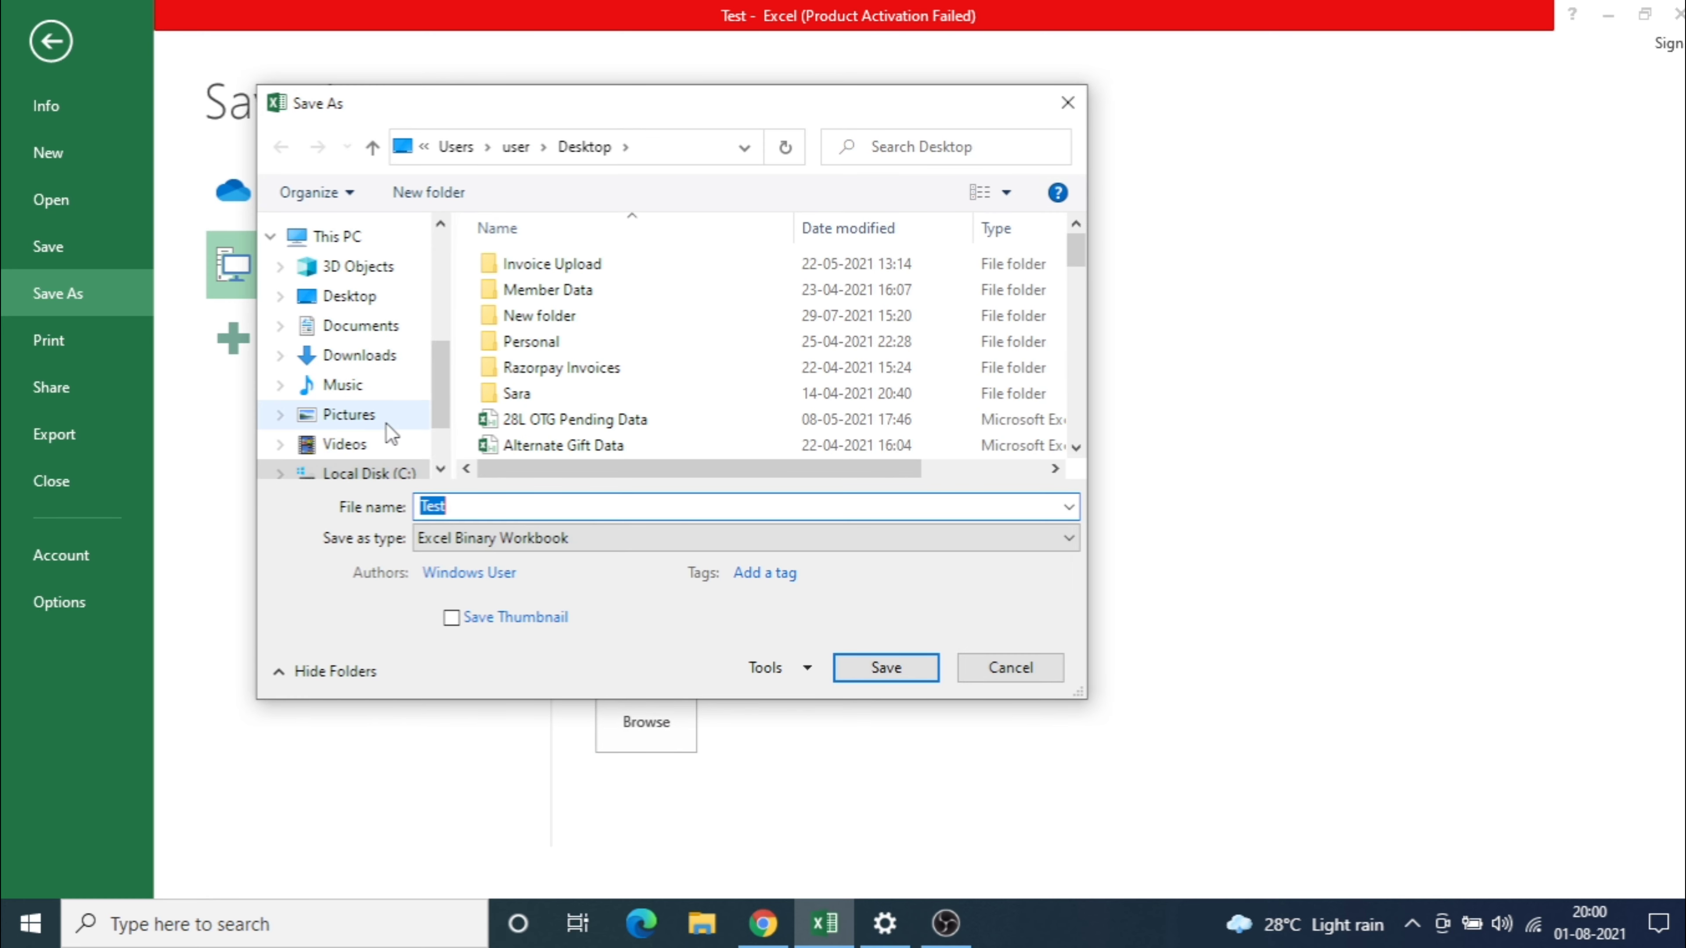
{"action": "scroll", "coordinate": [431, 444], "scroll_direction": "down", "scroll_amount": 3}
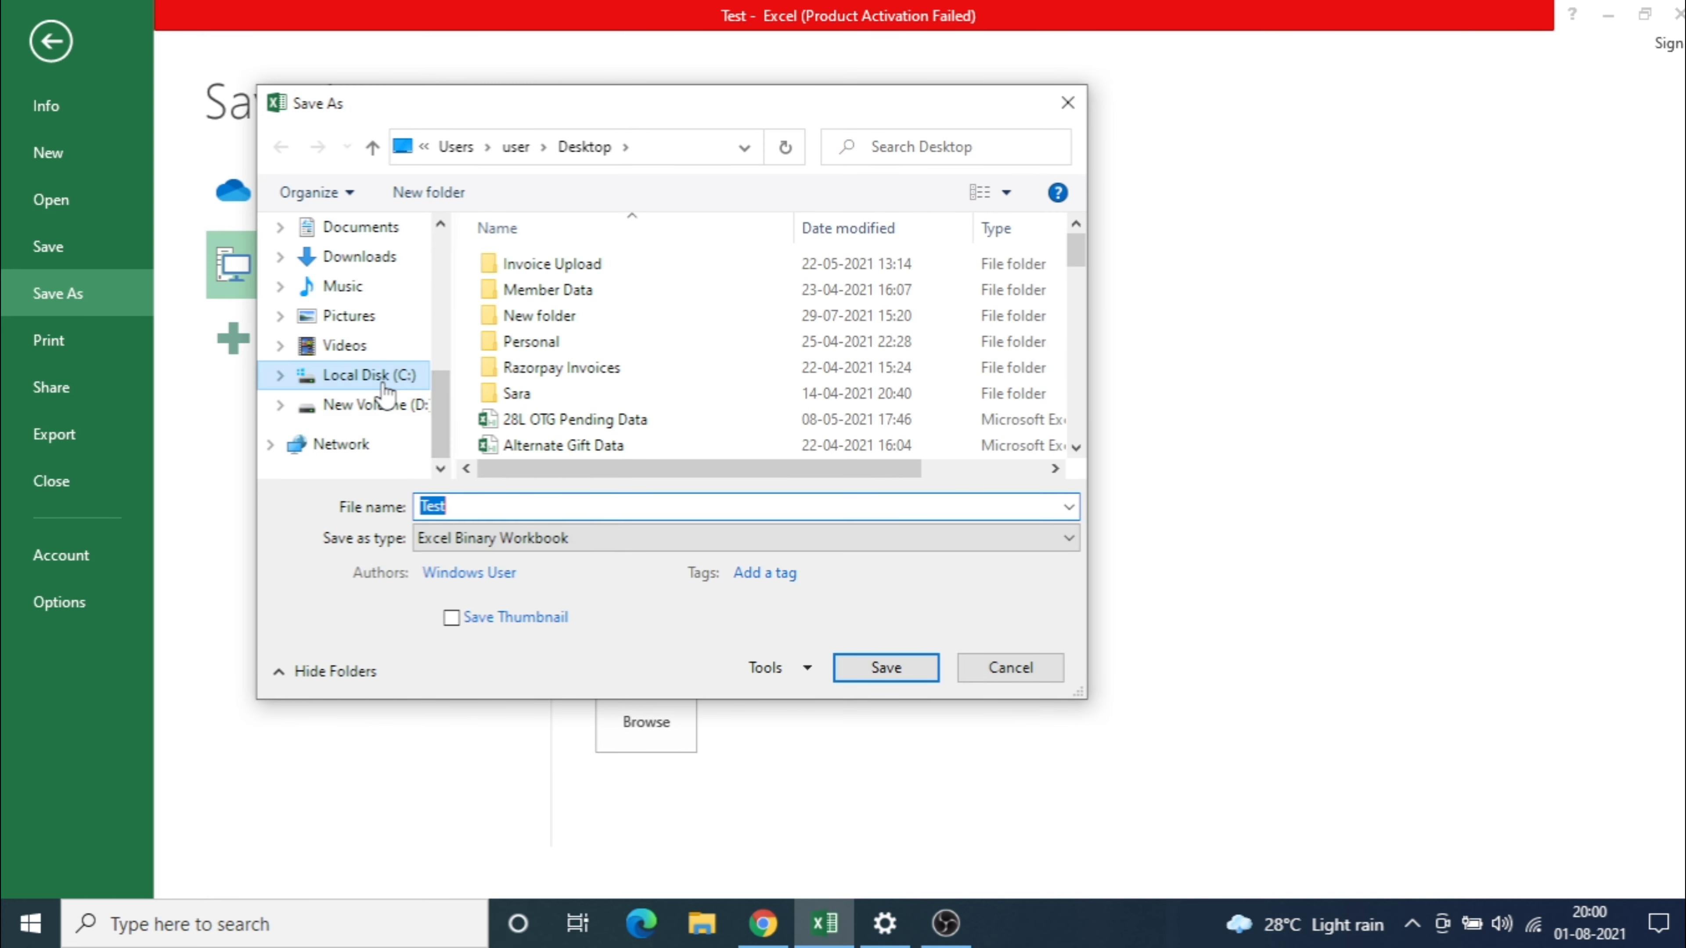
{"action": "left_click", "coordinate": [394, 407]}
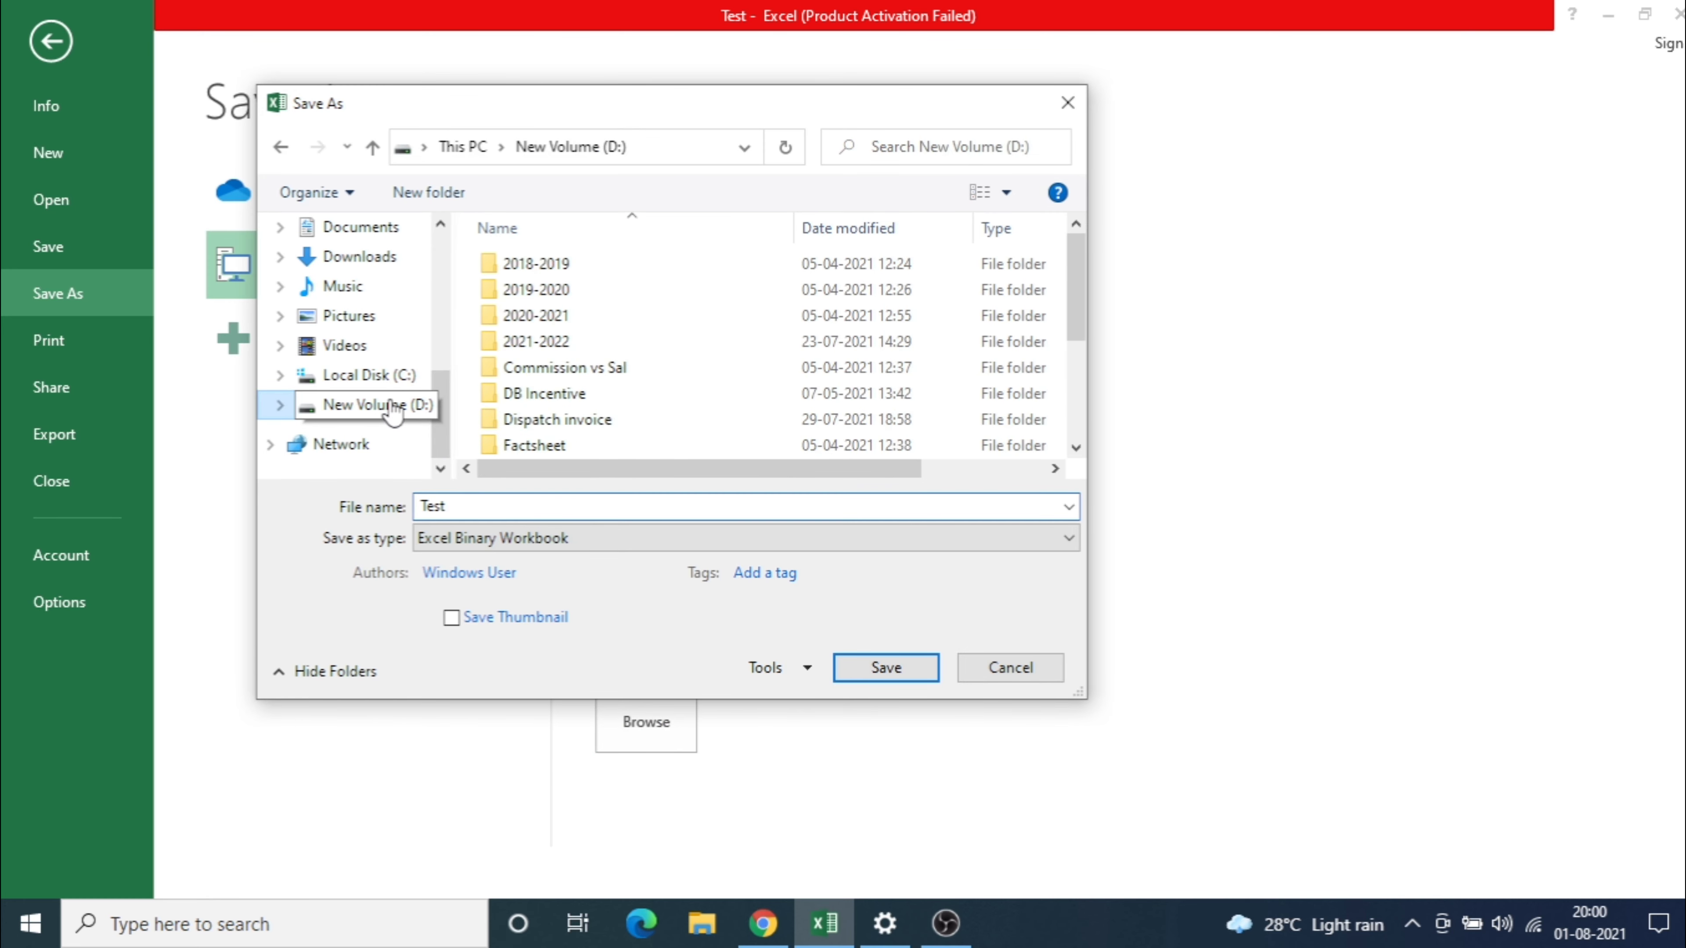
{"action": "left_click", "coordinate": [1084, 378]}
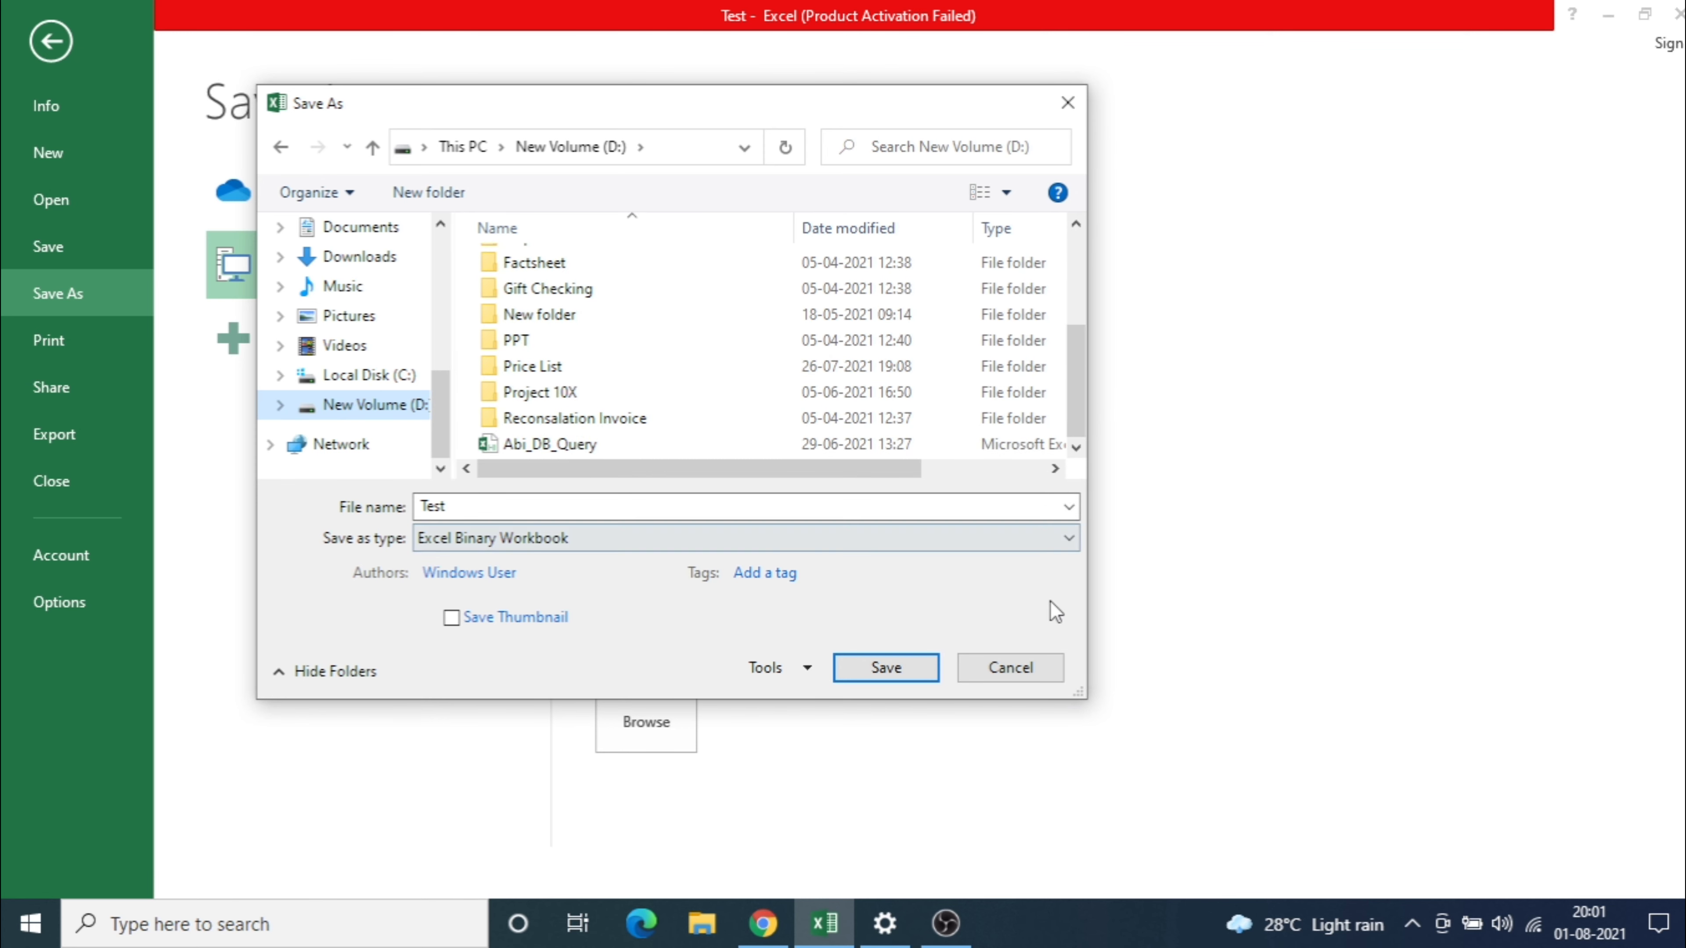
{"action": "left_click", "coordinate": [1039, 675]}
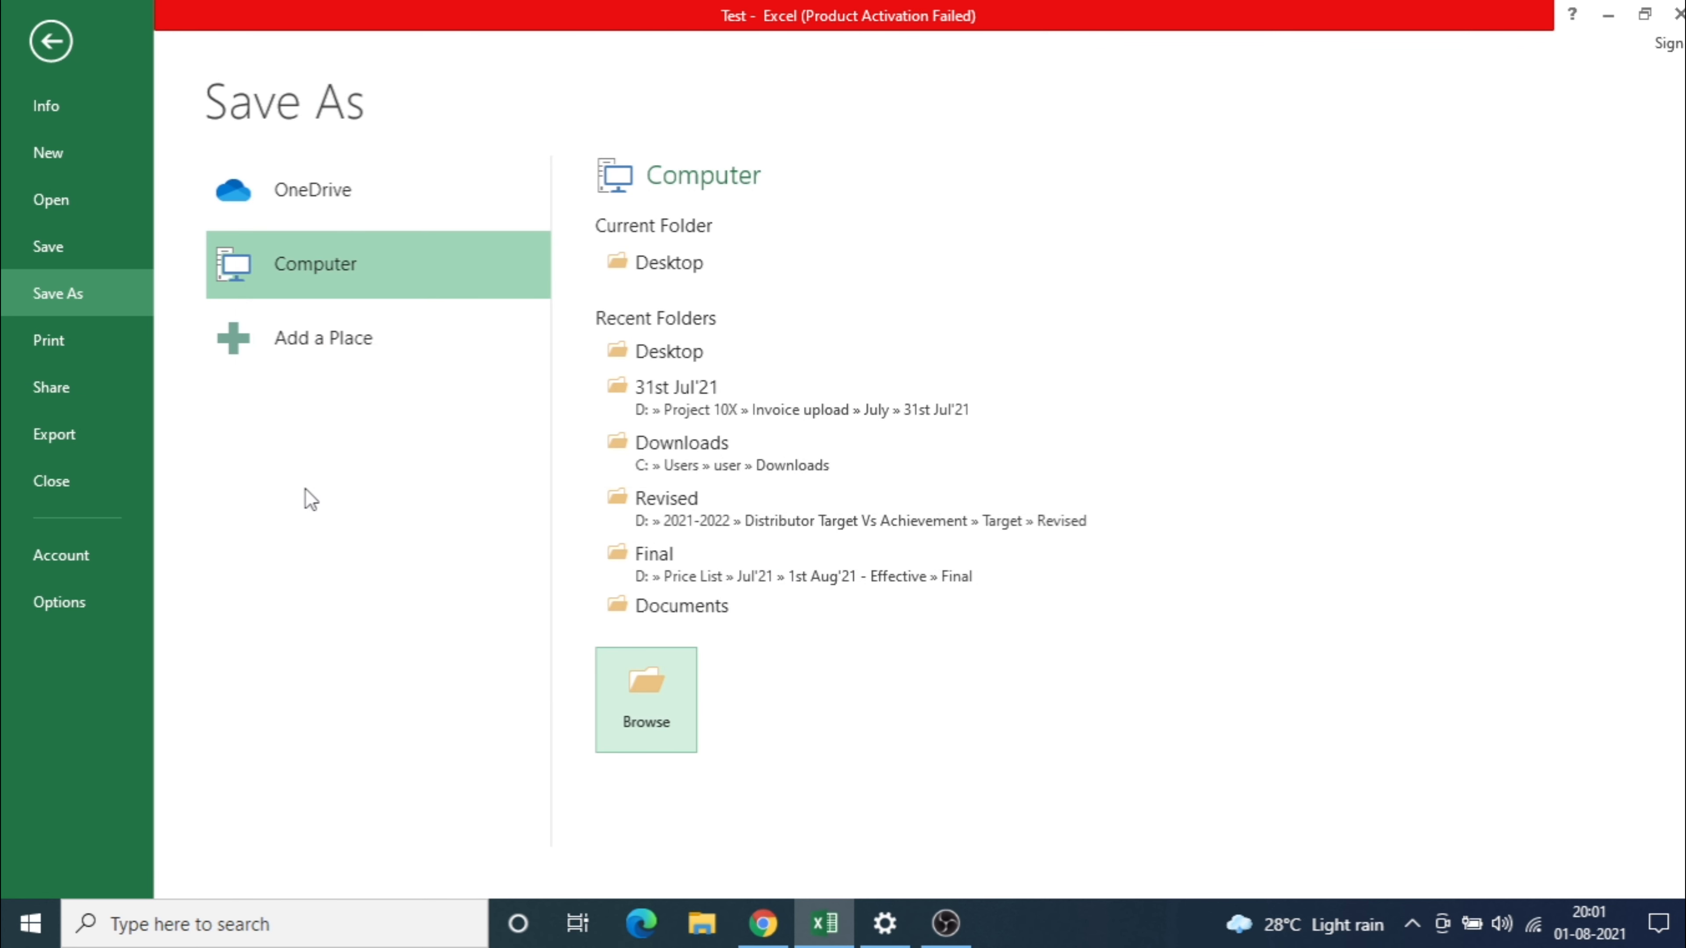
Step: View the Print, Share, Email, Export and Account pages of the File backstage
{"action": "left_click", "coordinate": [96, 352]}
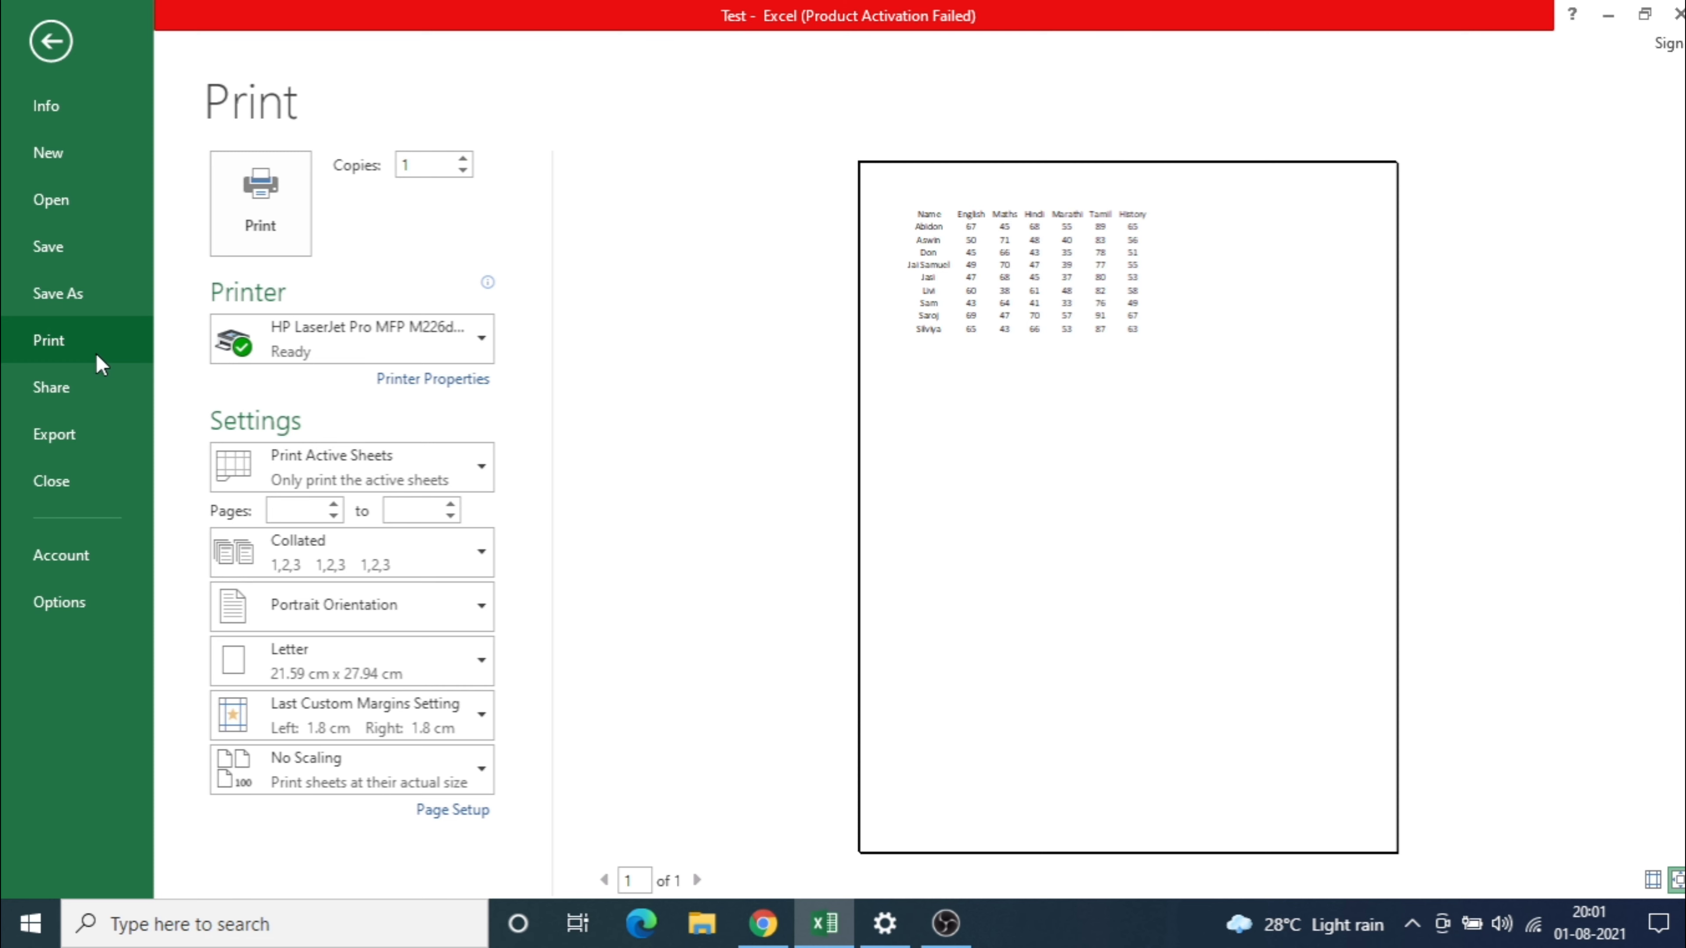
{"action": "left_click", "coordinate": [97, 408]}
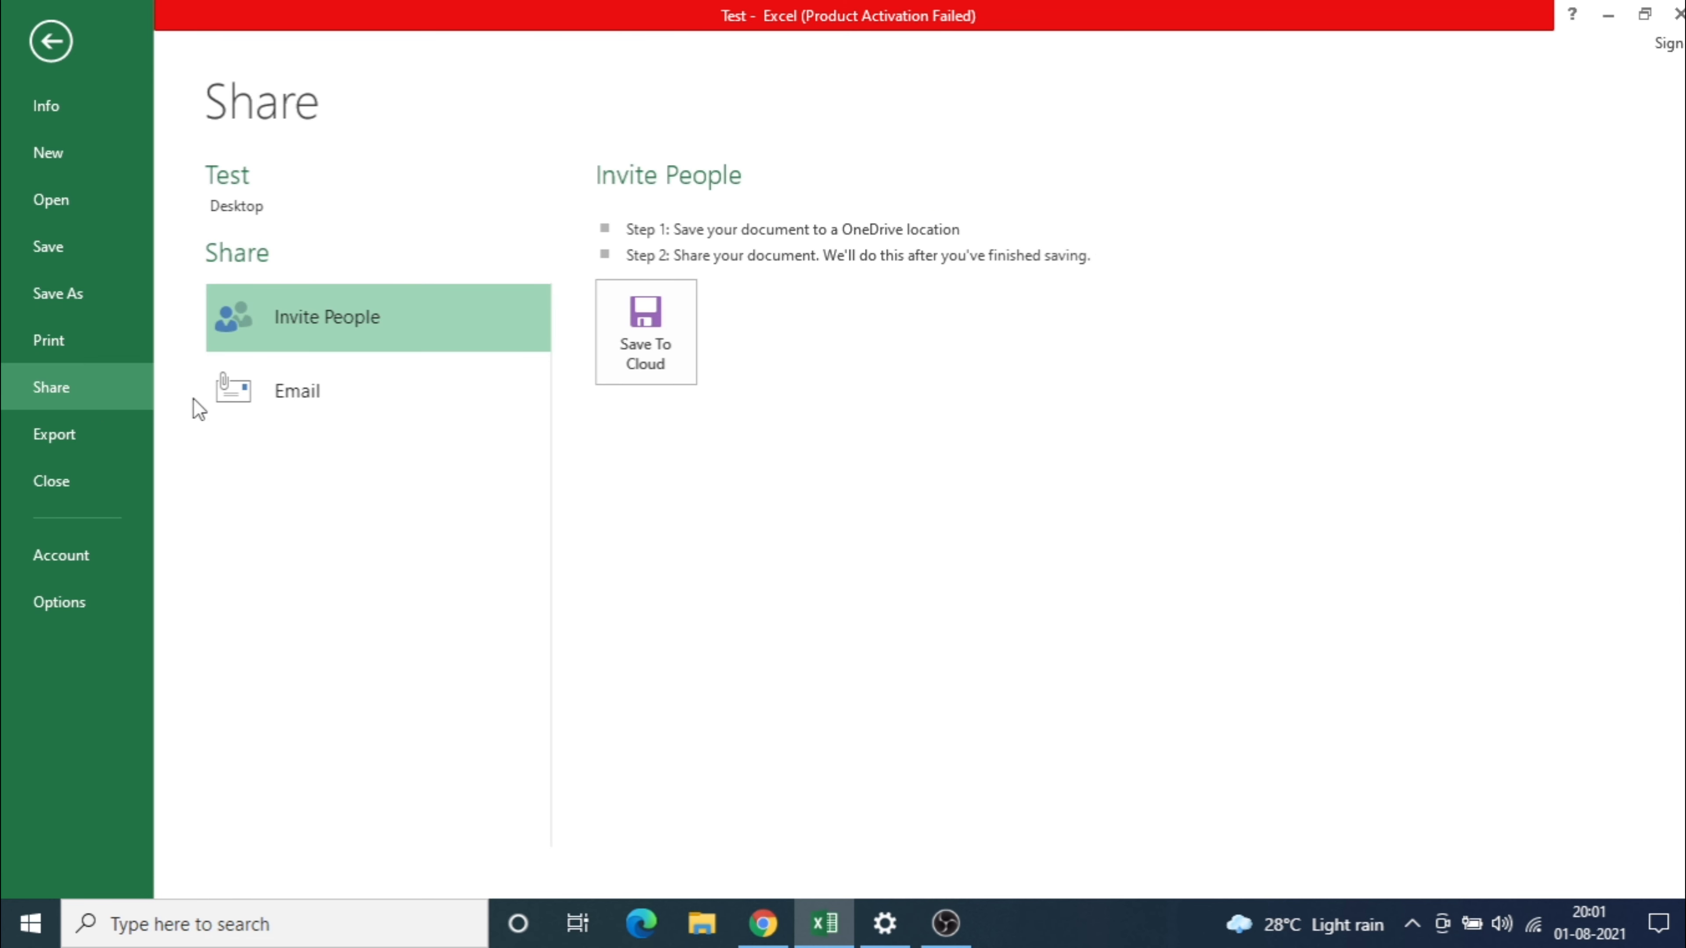
{"action": "left_click", "coordinate": [236, 399]}
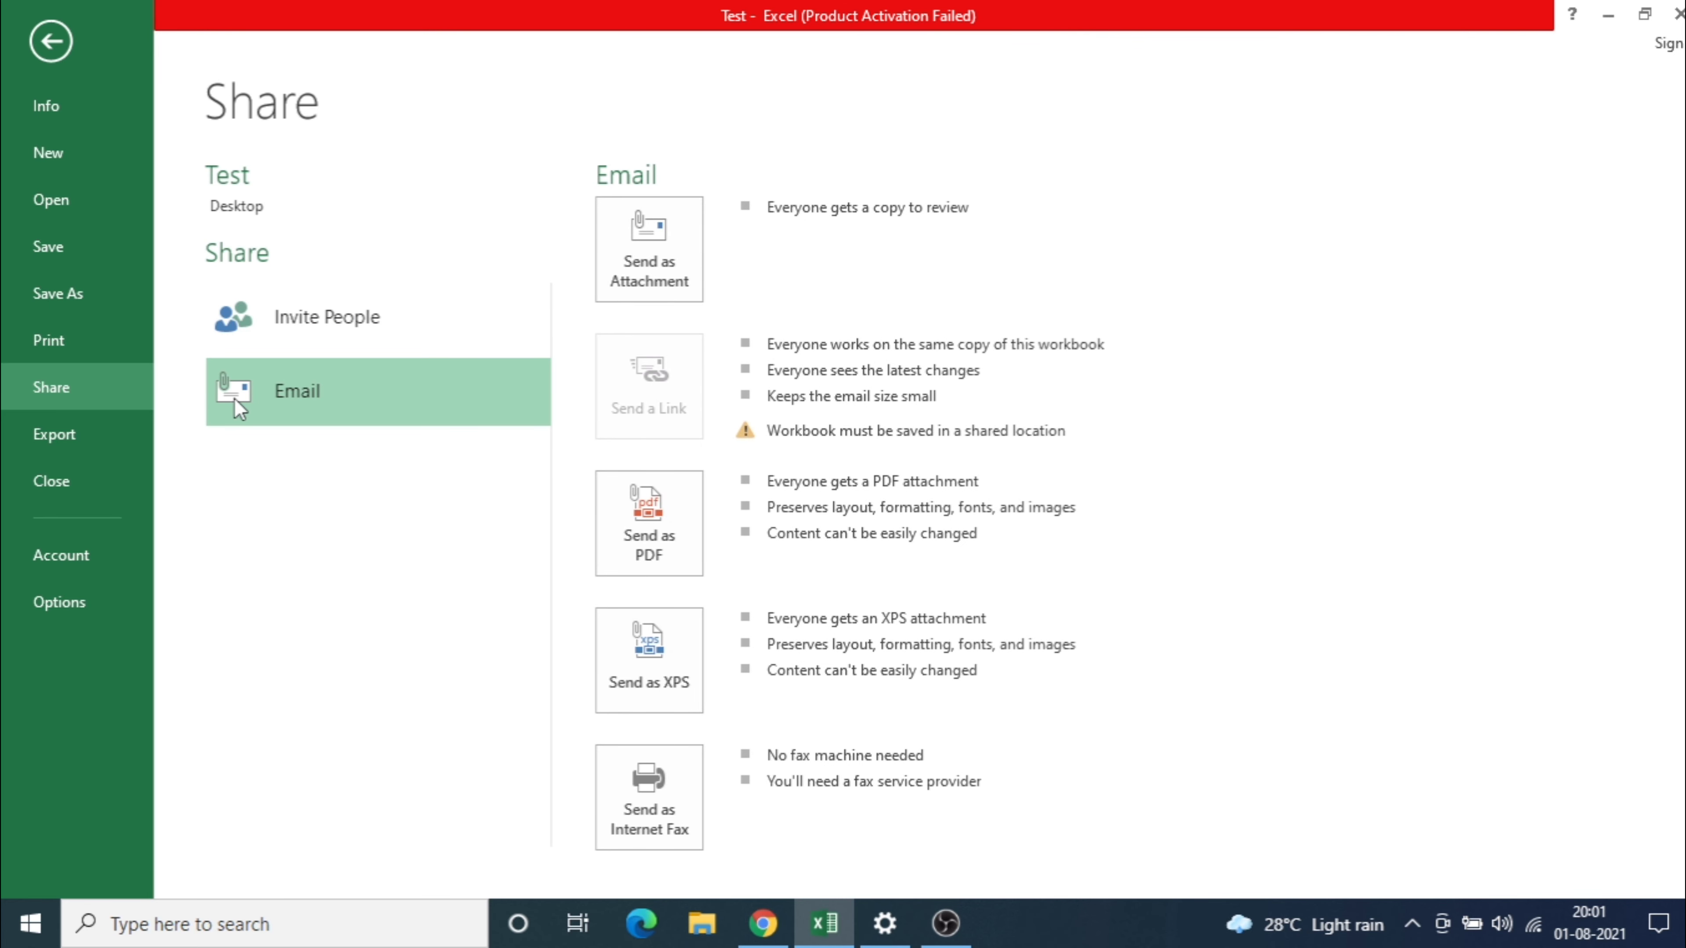
{"action": "left_click", "coordinate": [86, 431]}
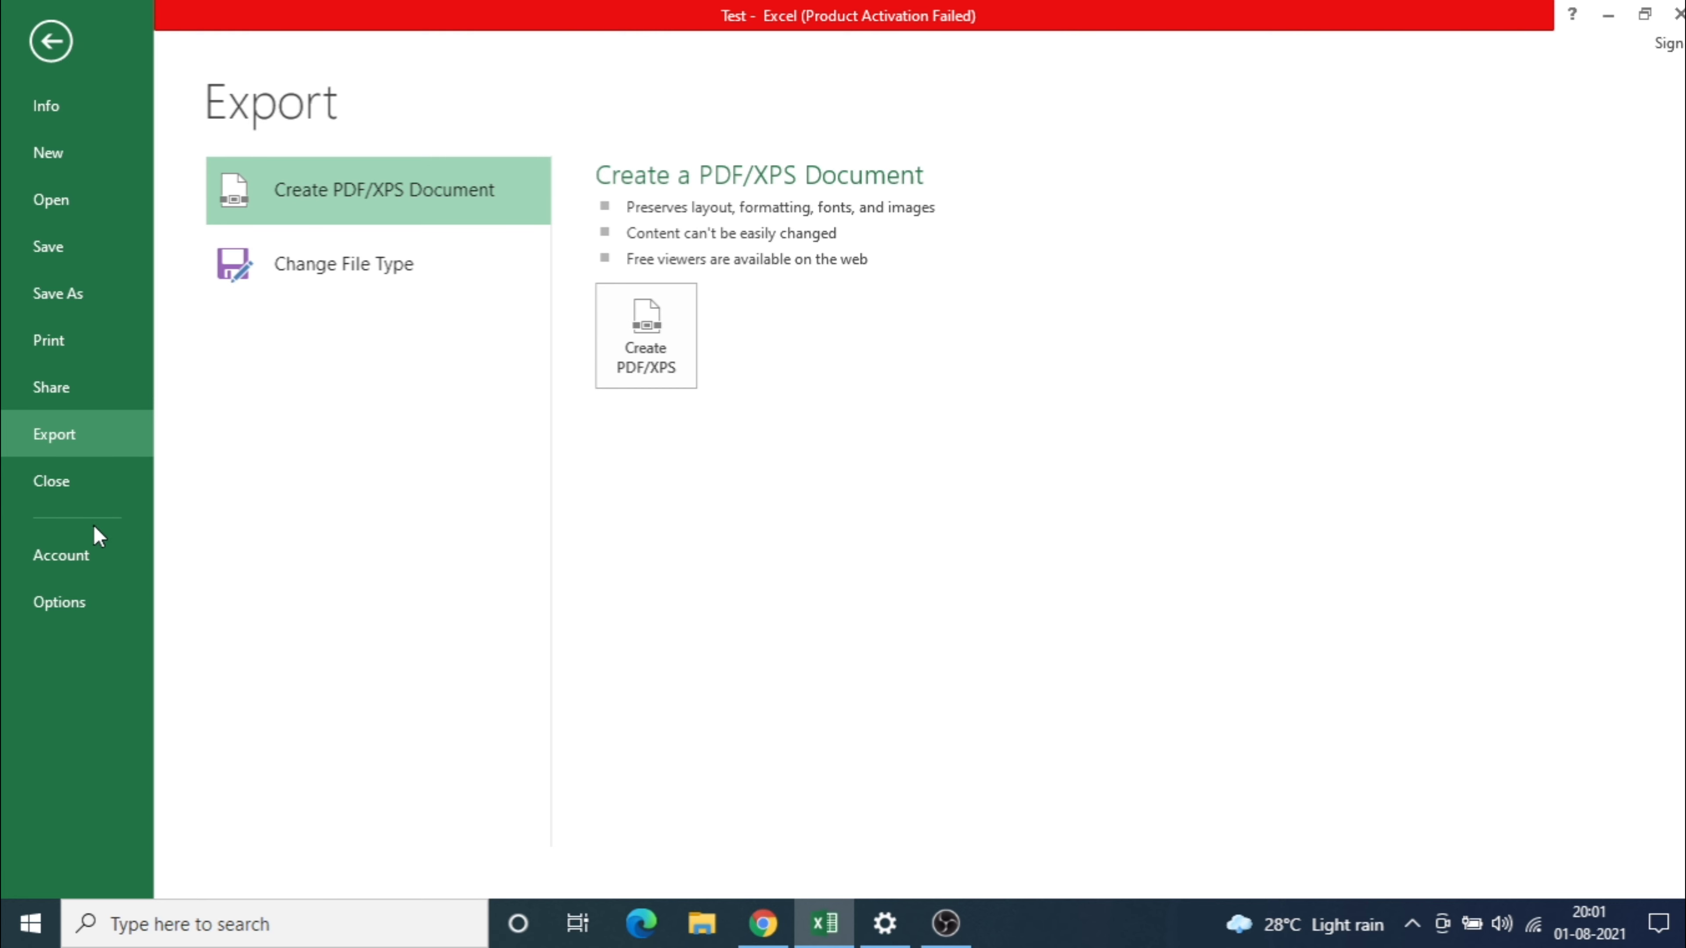
{"action": "left_click", "coordinate": [90, 557]}
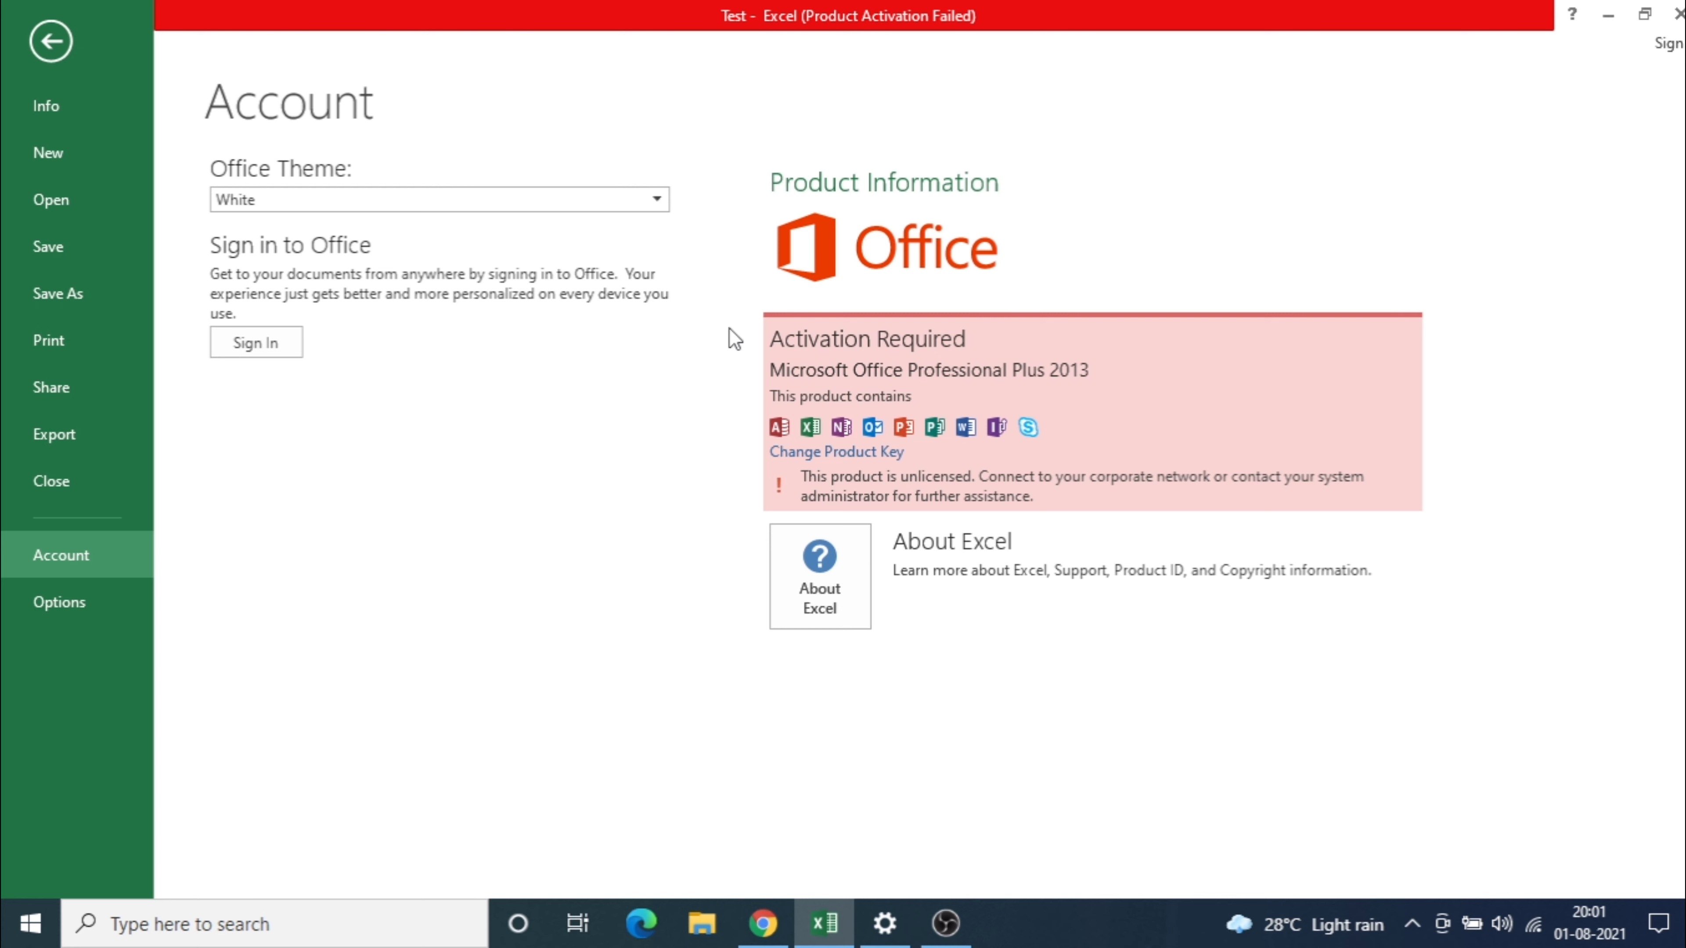
Step: Try the Light Gray and Dark Gray Office themes, then set the theme back to White
{"action": "left_click", "coordinate": [572, 200]}
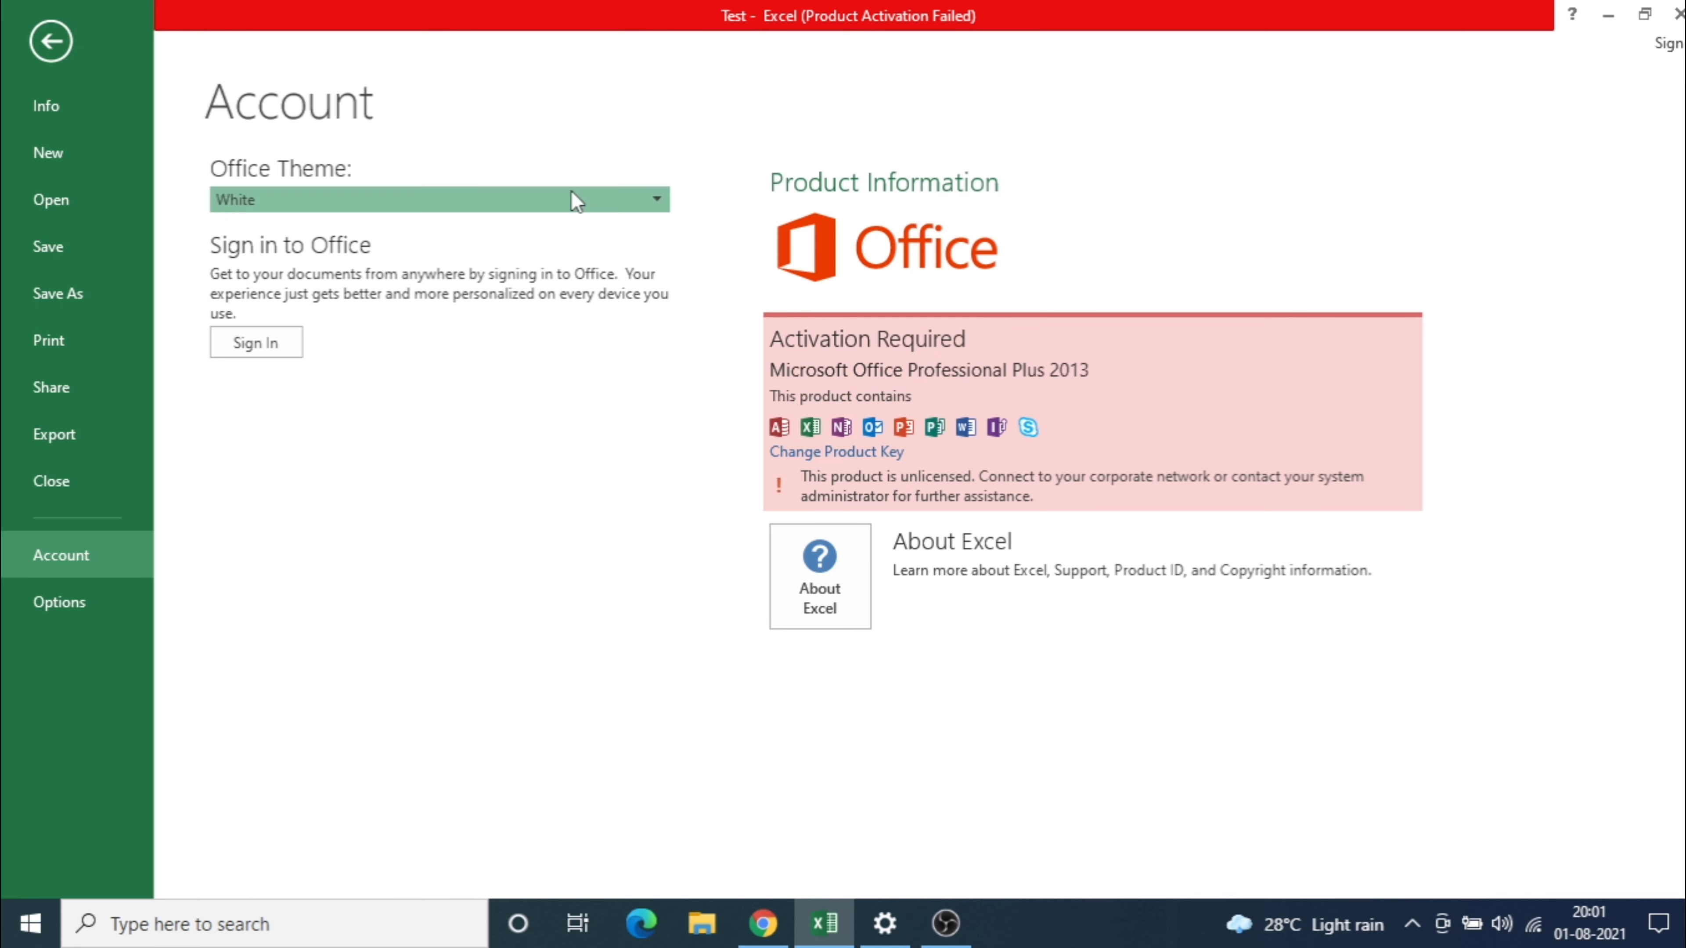
{"action": "left_click", "coordinate": [569, 250]}
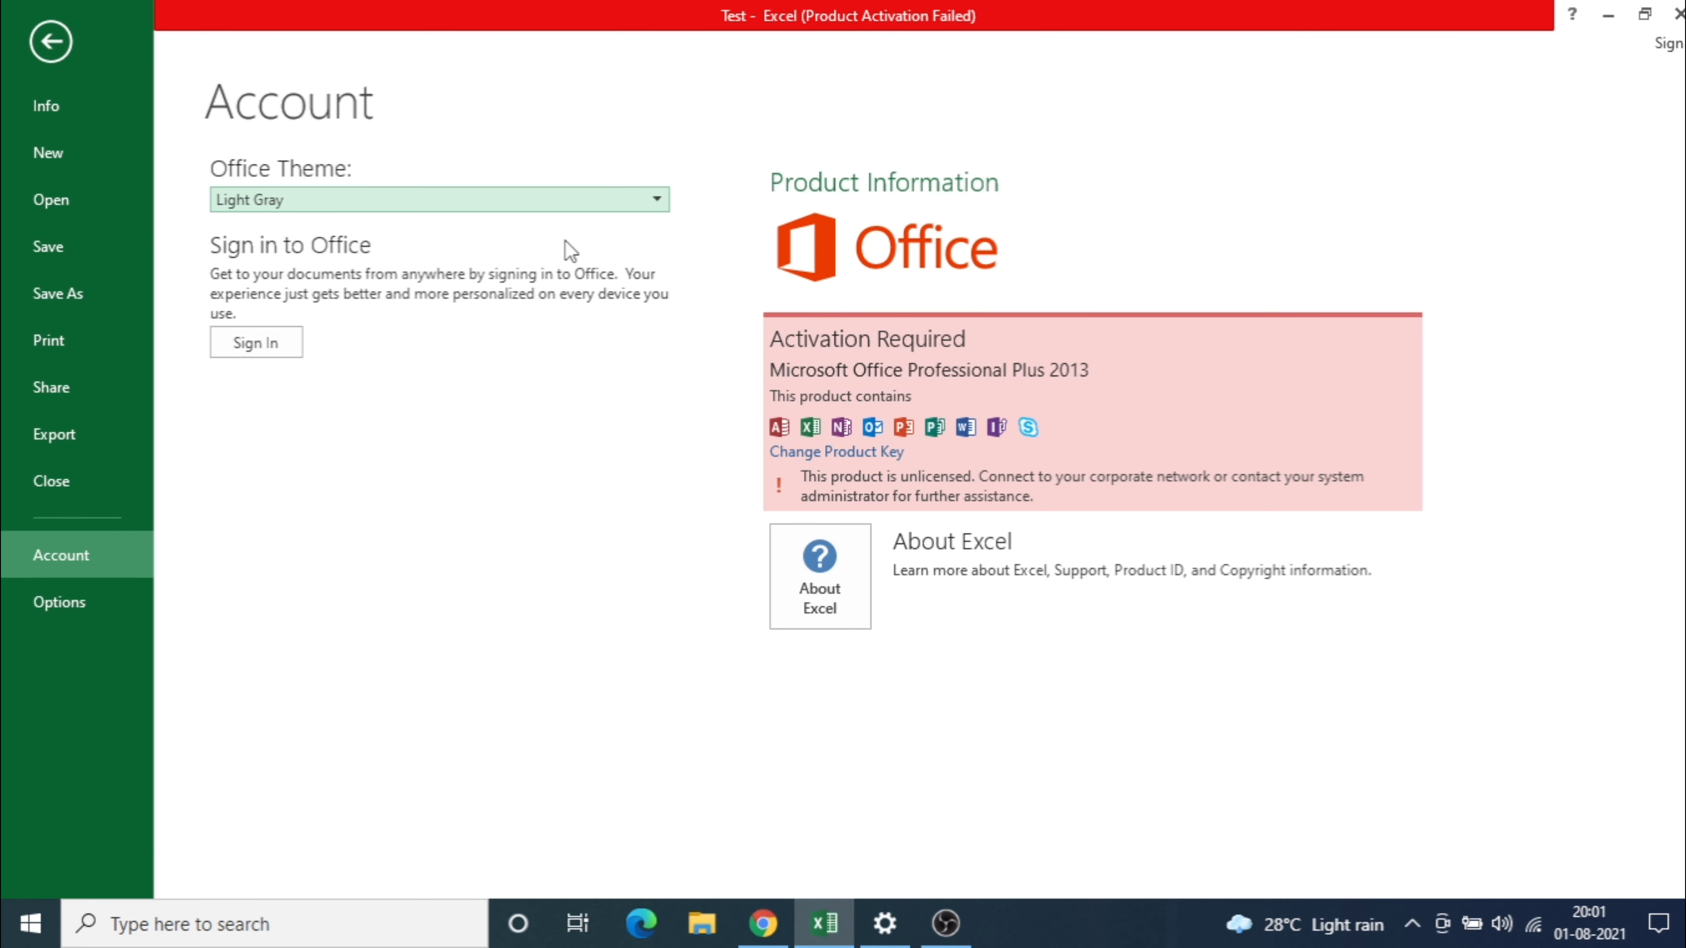
{"action": "left_click", "coordinate": [560, 197]}
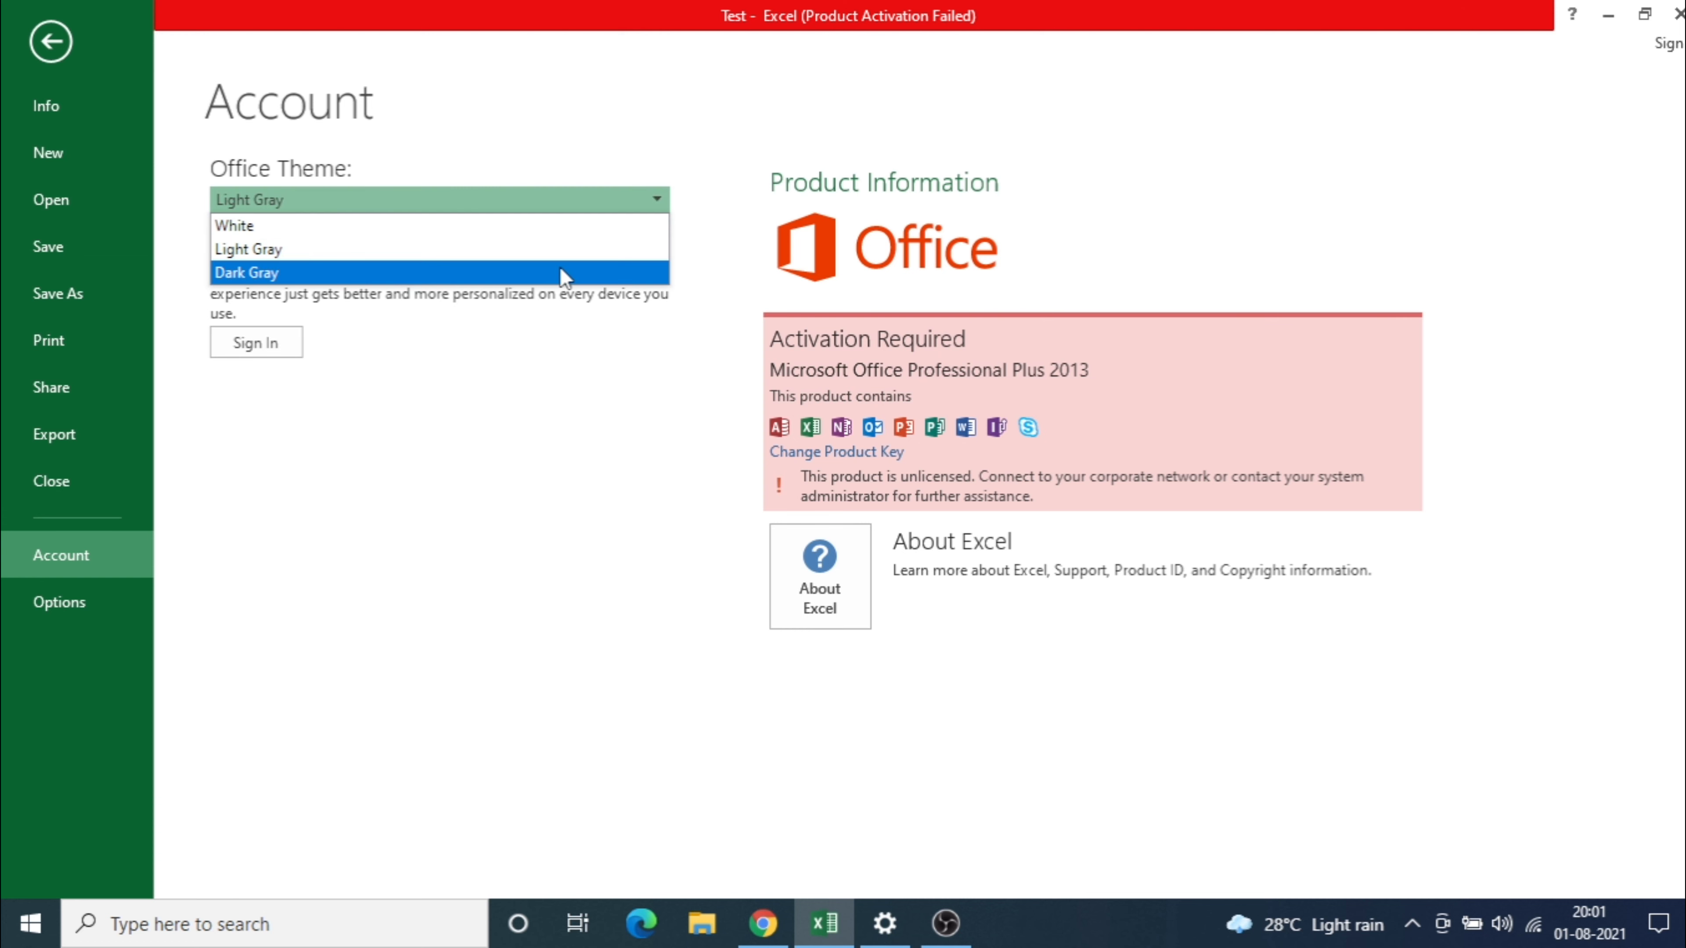
{"action": "left_click", "coordinate": [564, 271]}
{"action": "left_click", "coordinate": [558, 199]}
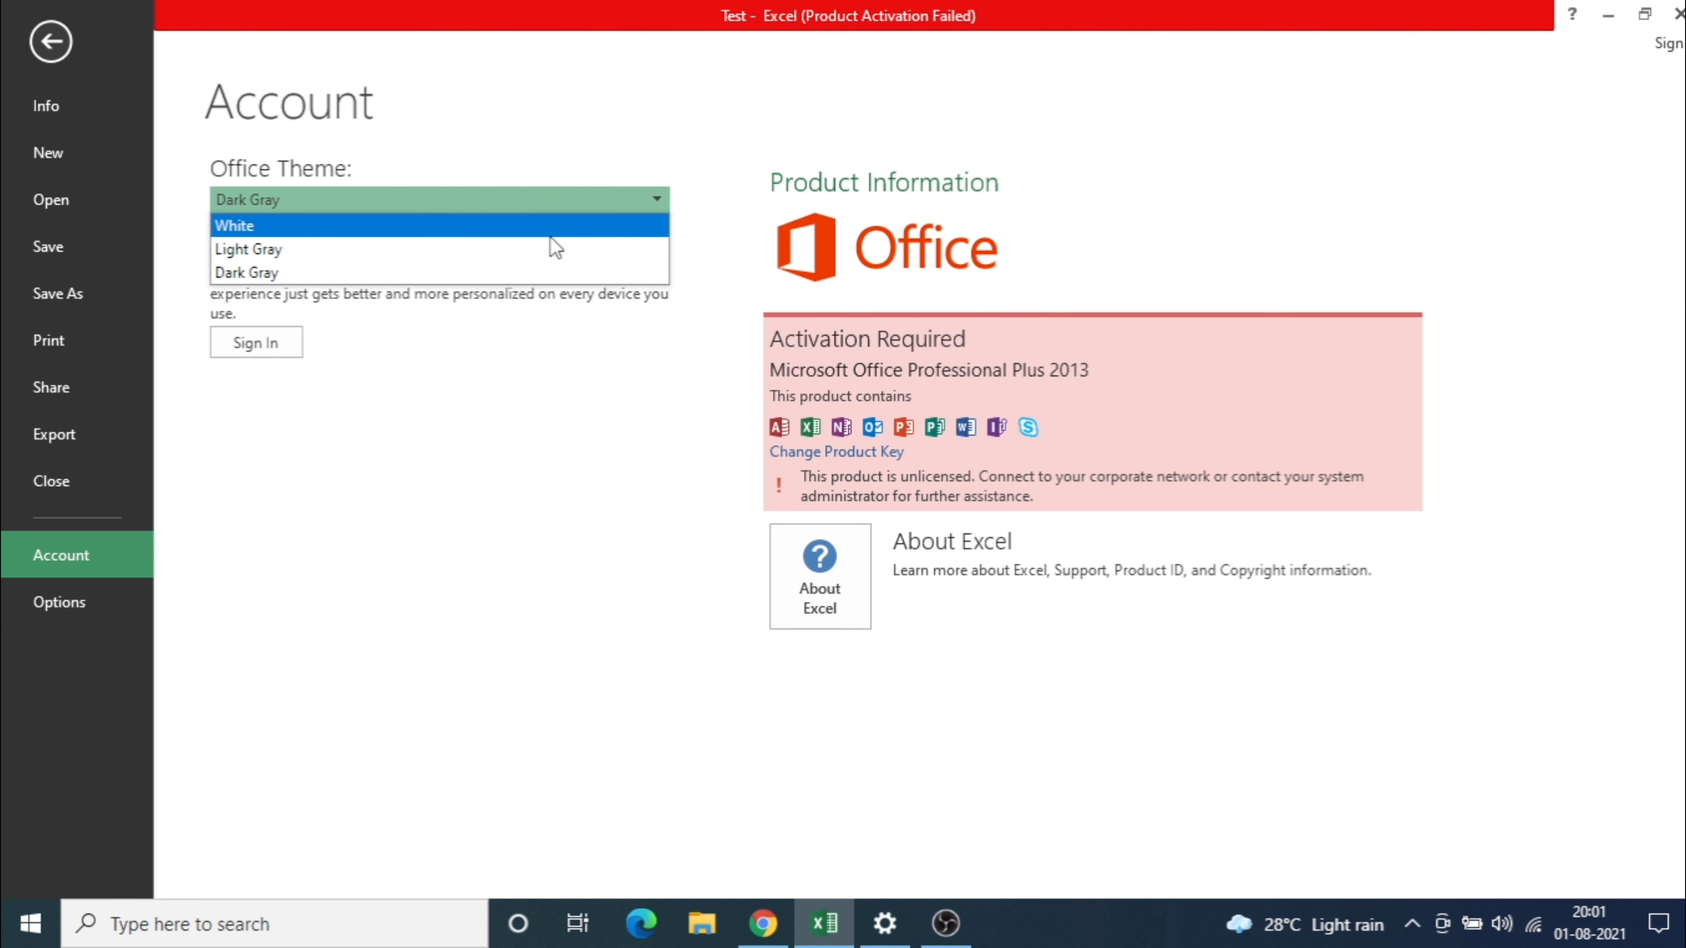
{"action": "left_click", "coordinate": [549, 233]}
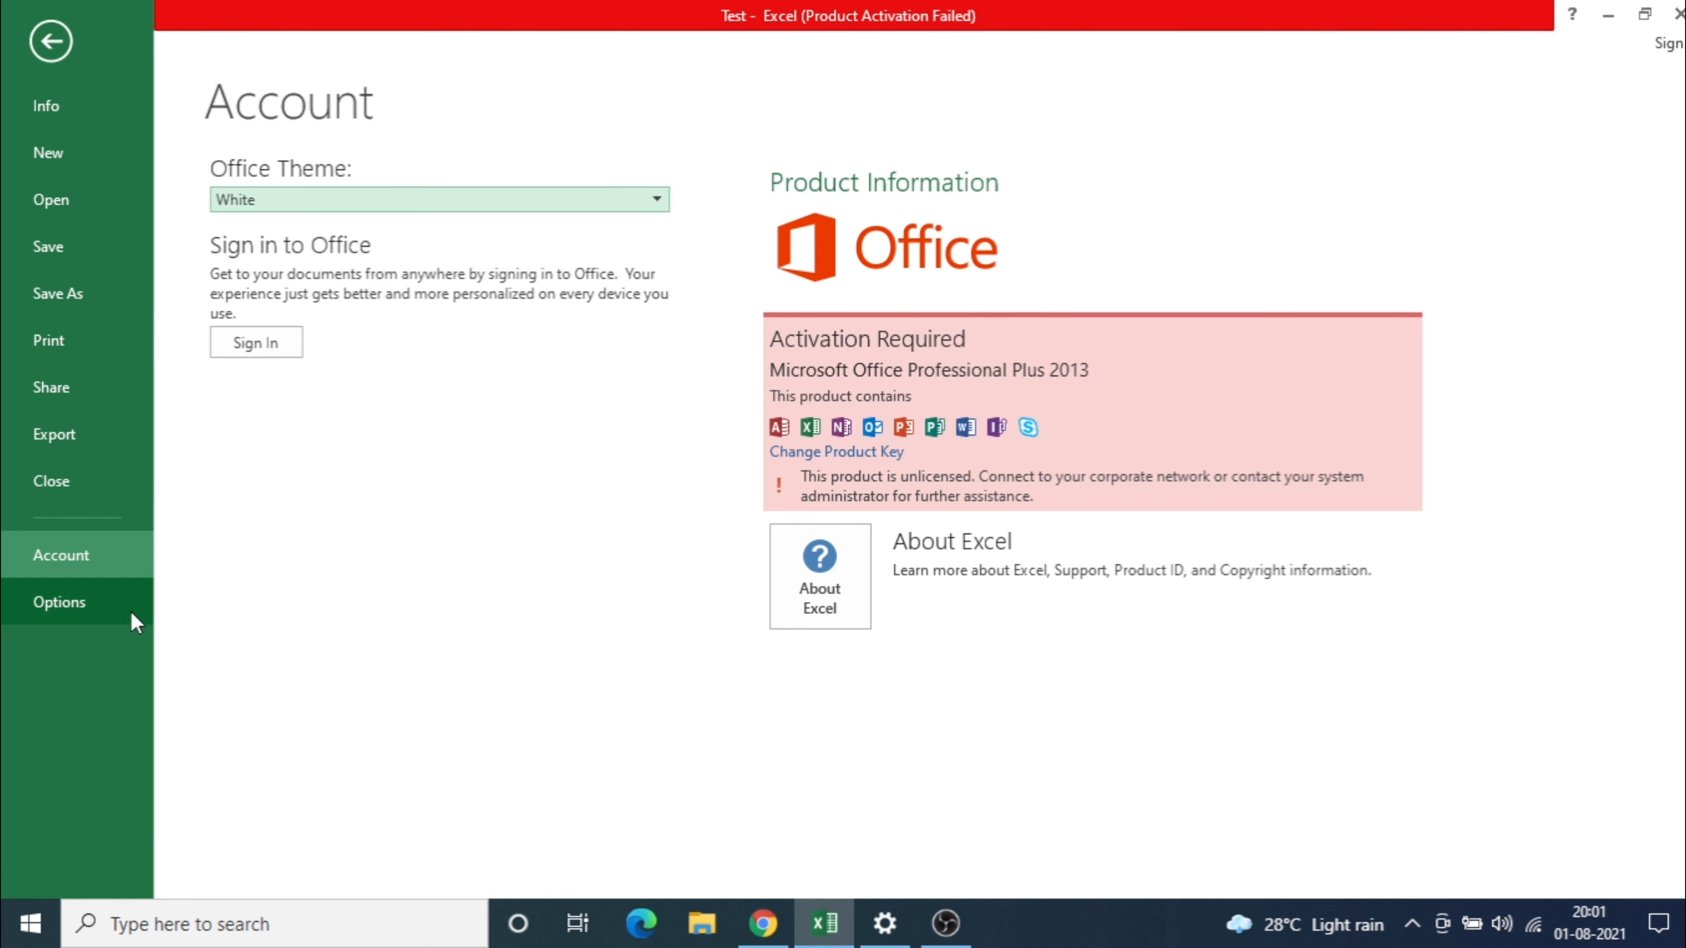
Step: Set the Office theme to Light Gray and return to the worksheet
{"action": "left_click", "coordinate": [406, 200]}
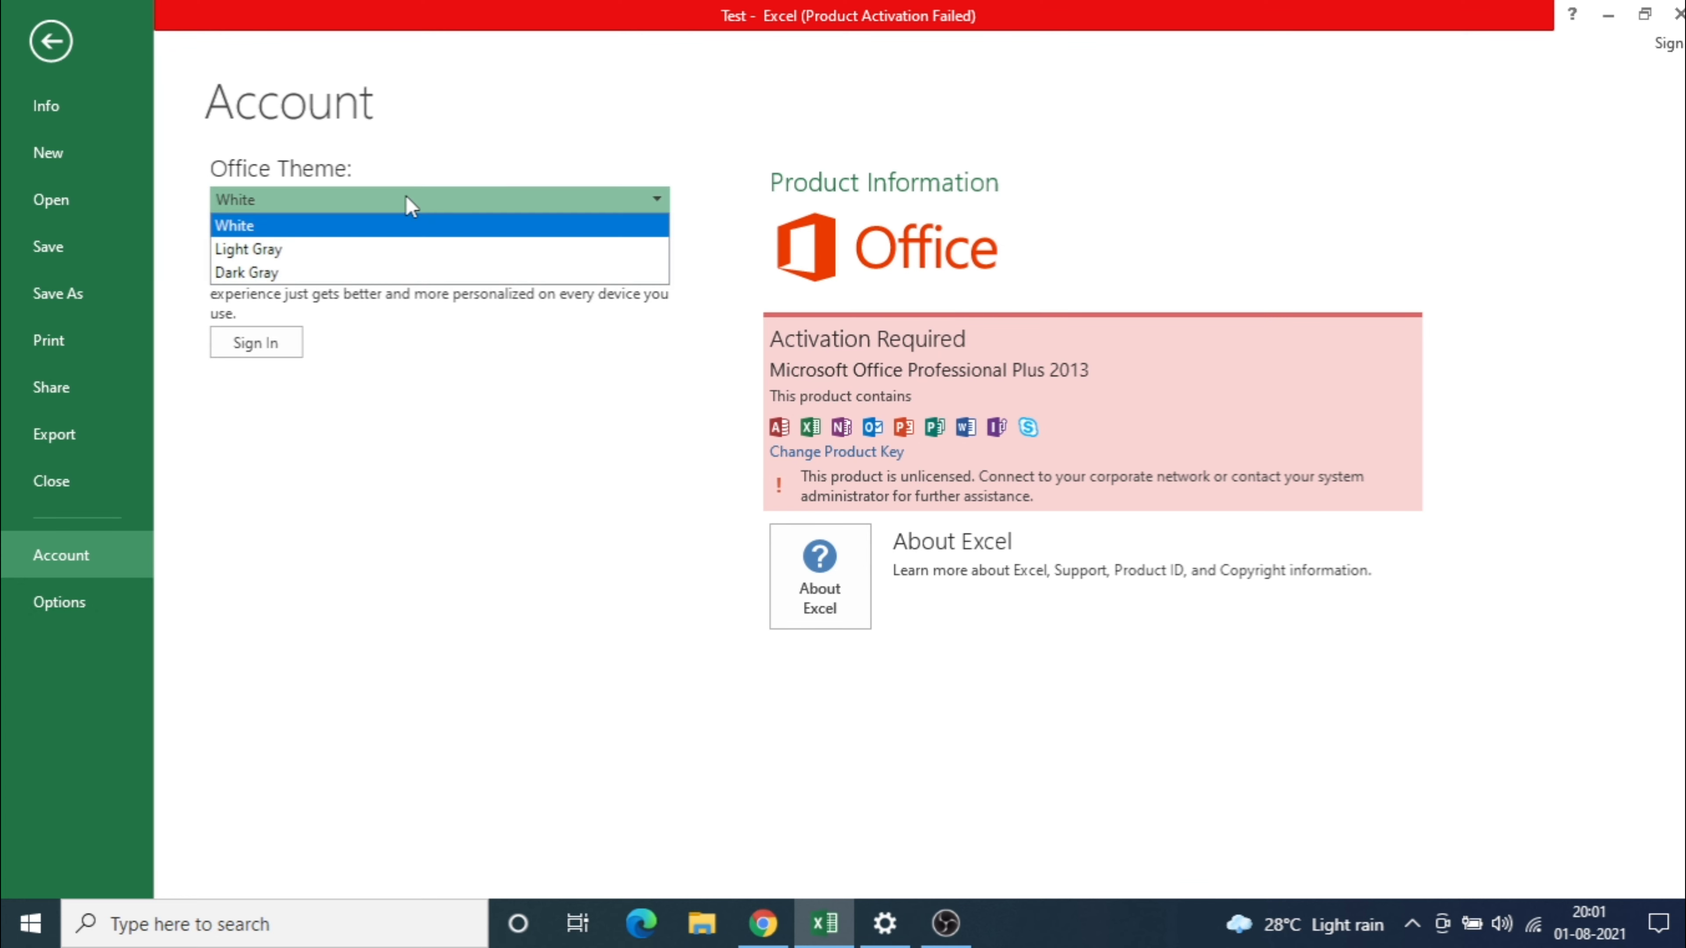
{"action": "left_click", "coordinate": [406, 249]}
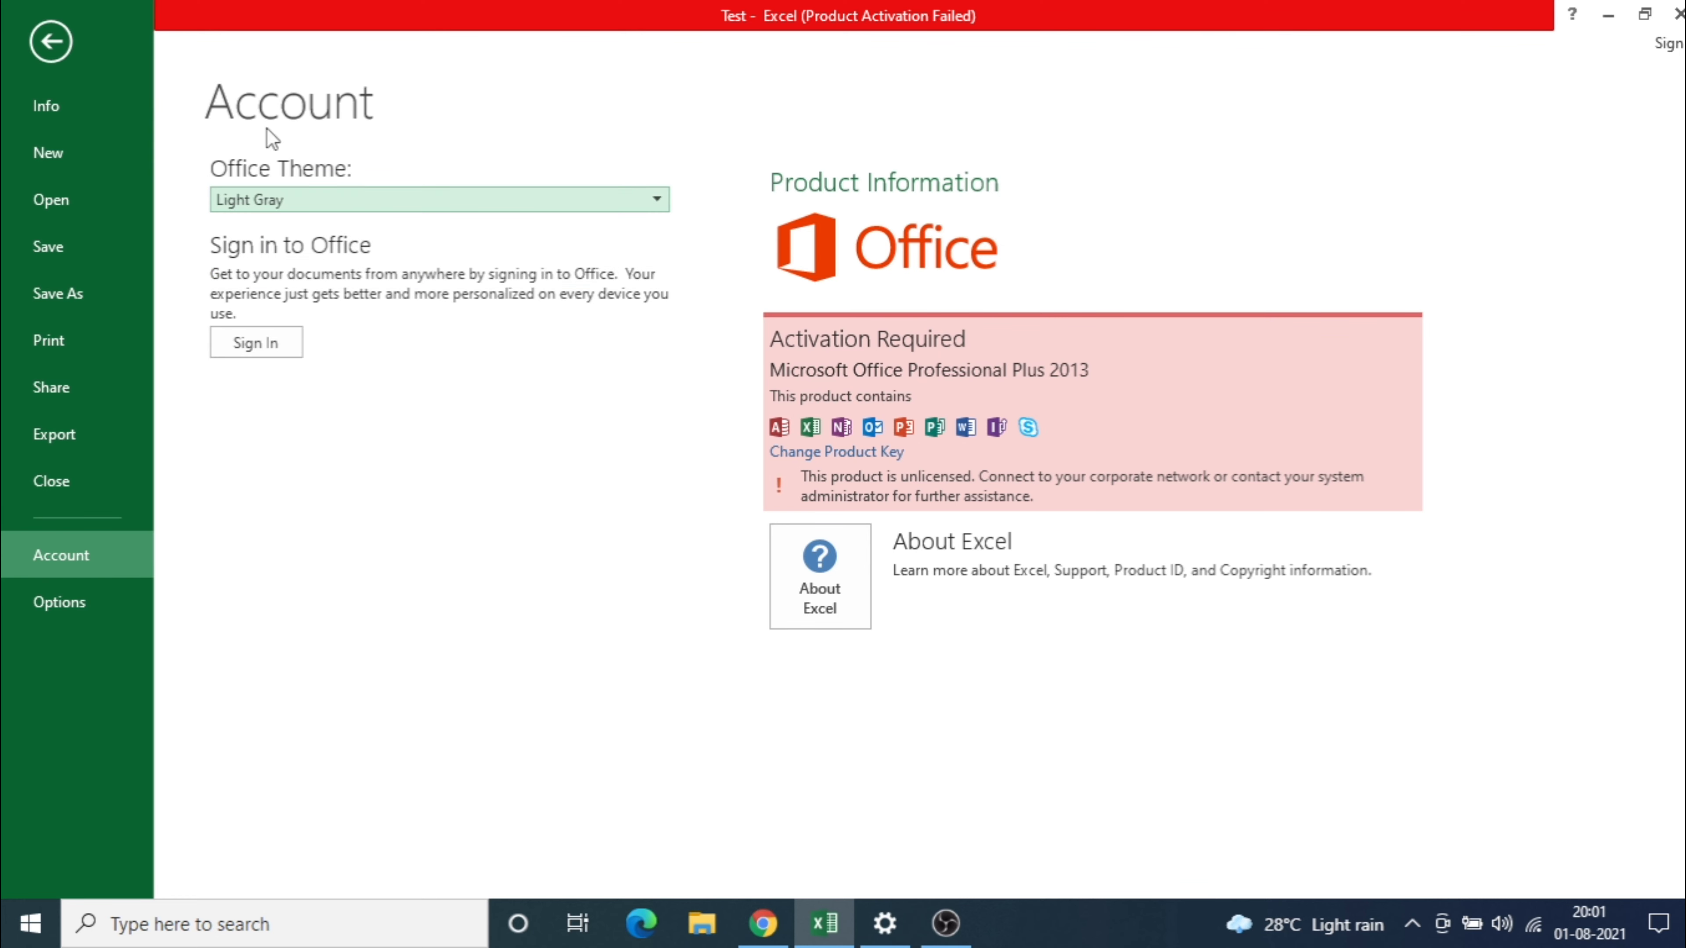
{"action": "left_click", "coordinate": [77, 42]}
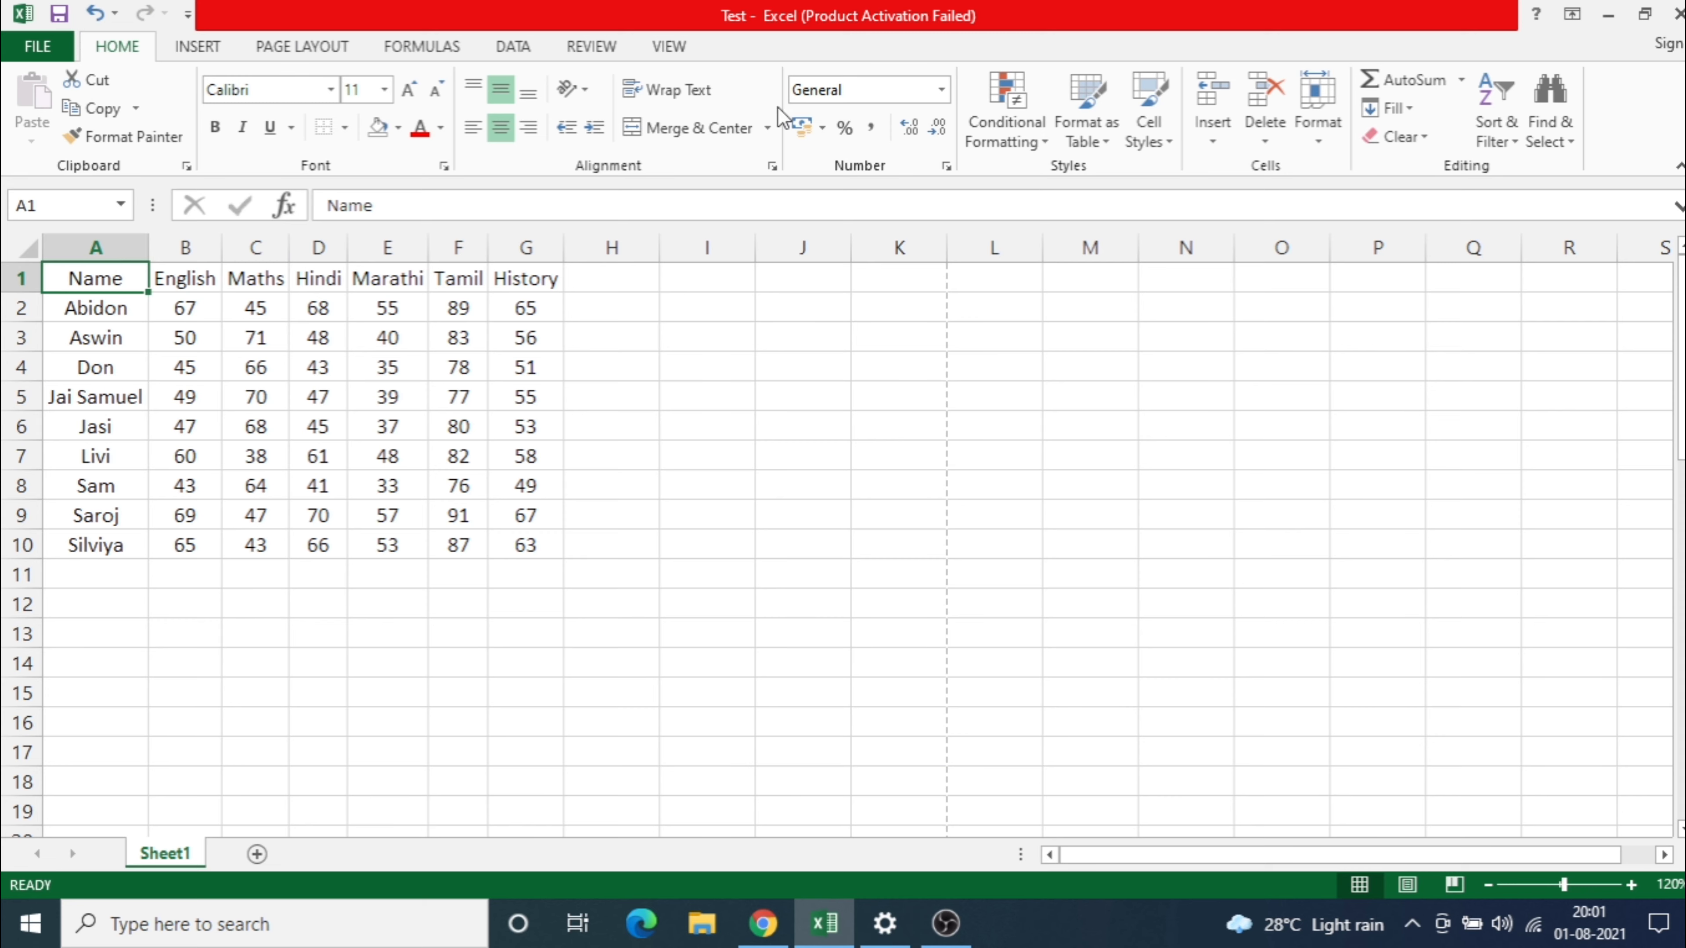
Step: Reopen the Account page, set the Office theme to Dark Gray, and return to the worksheet
{"action": "left_click", "coordinate": [71, 42]}
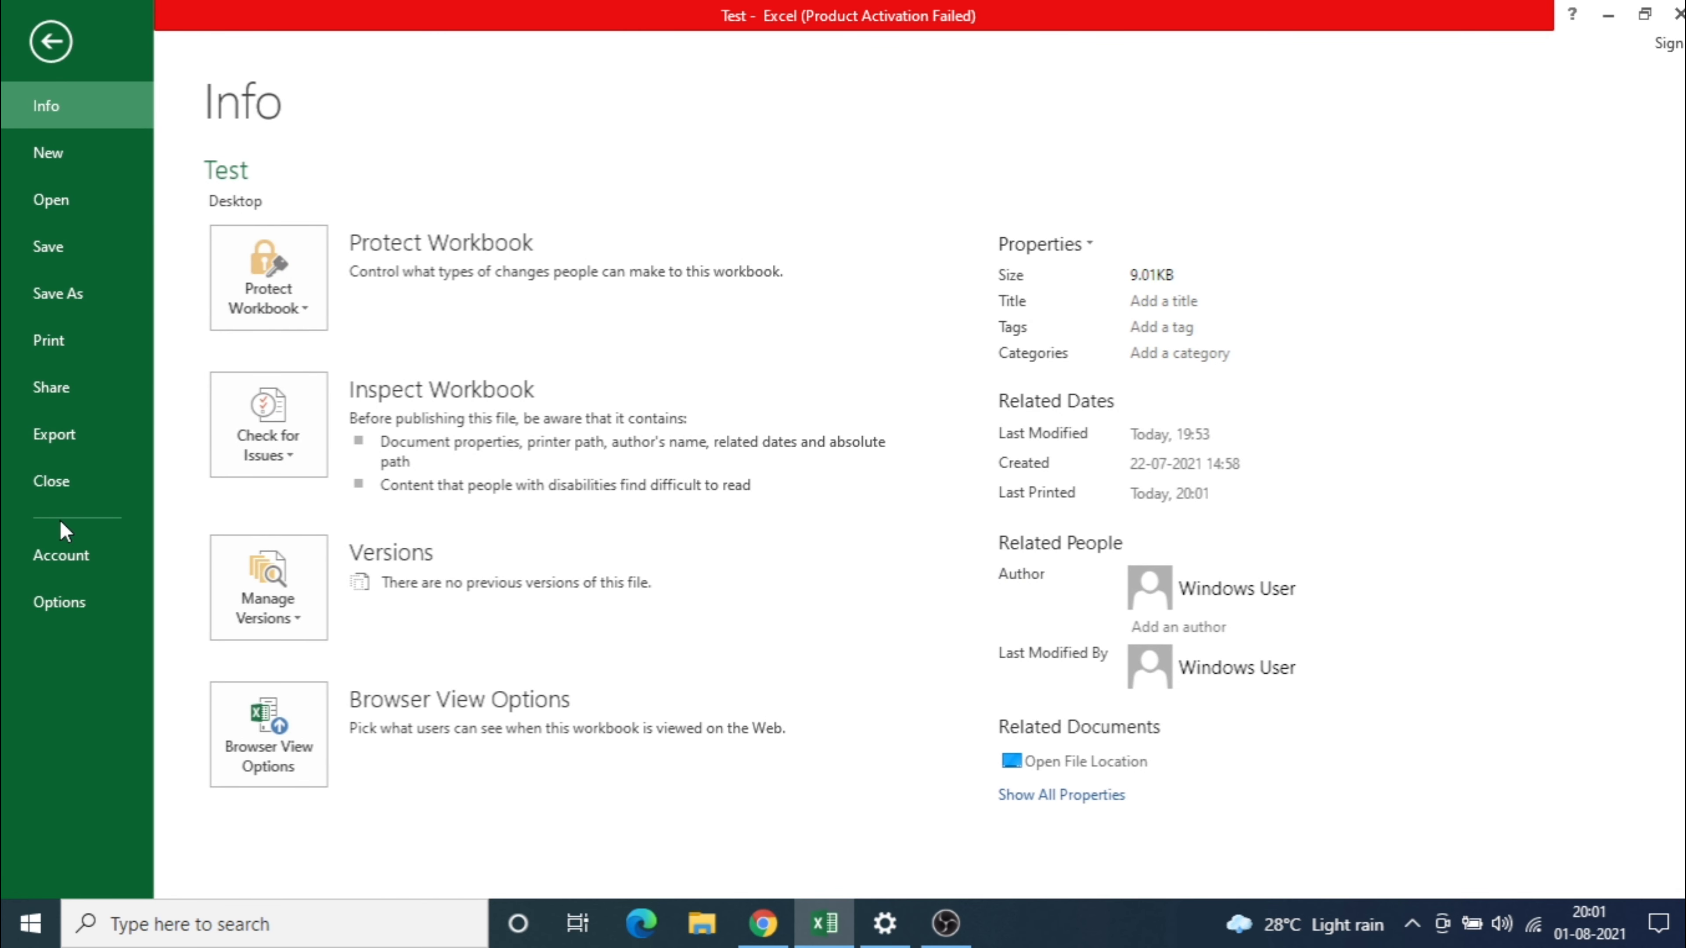
{"action": "left_click", "coordinate": [69, 556]}
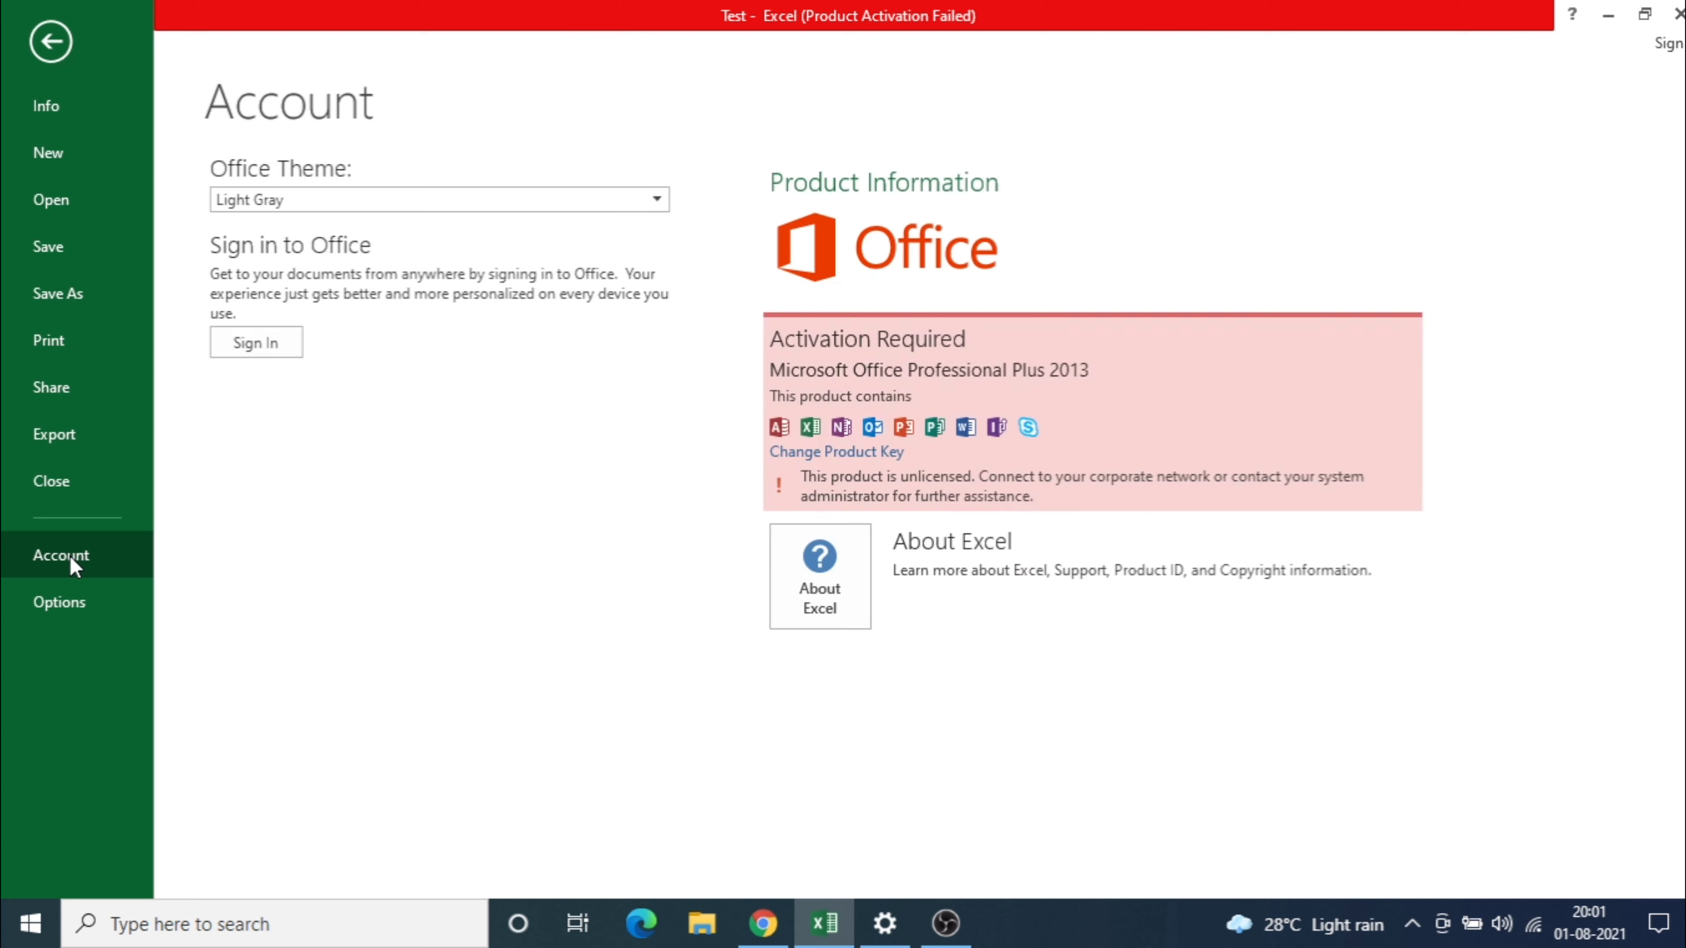
{"action": "left_click", "coordinate": [485, 205]}
{"action": "left_click", "coordinate": [498, 270]}
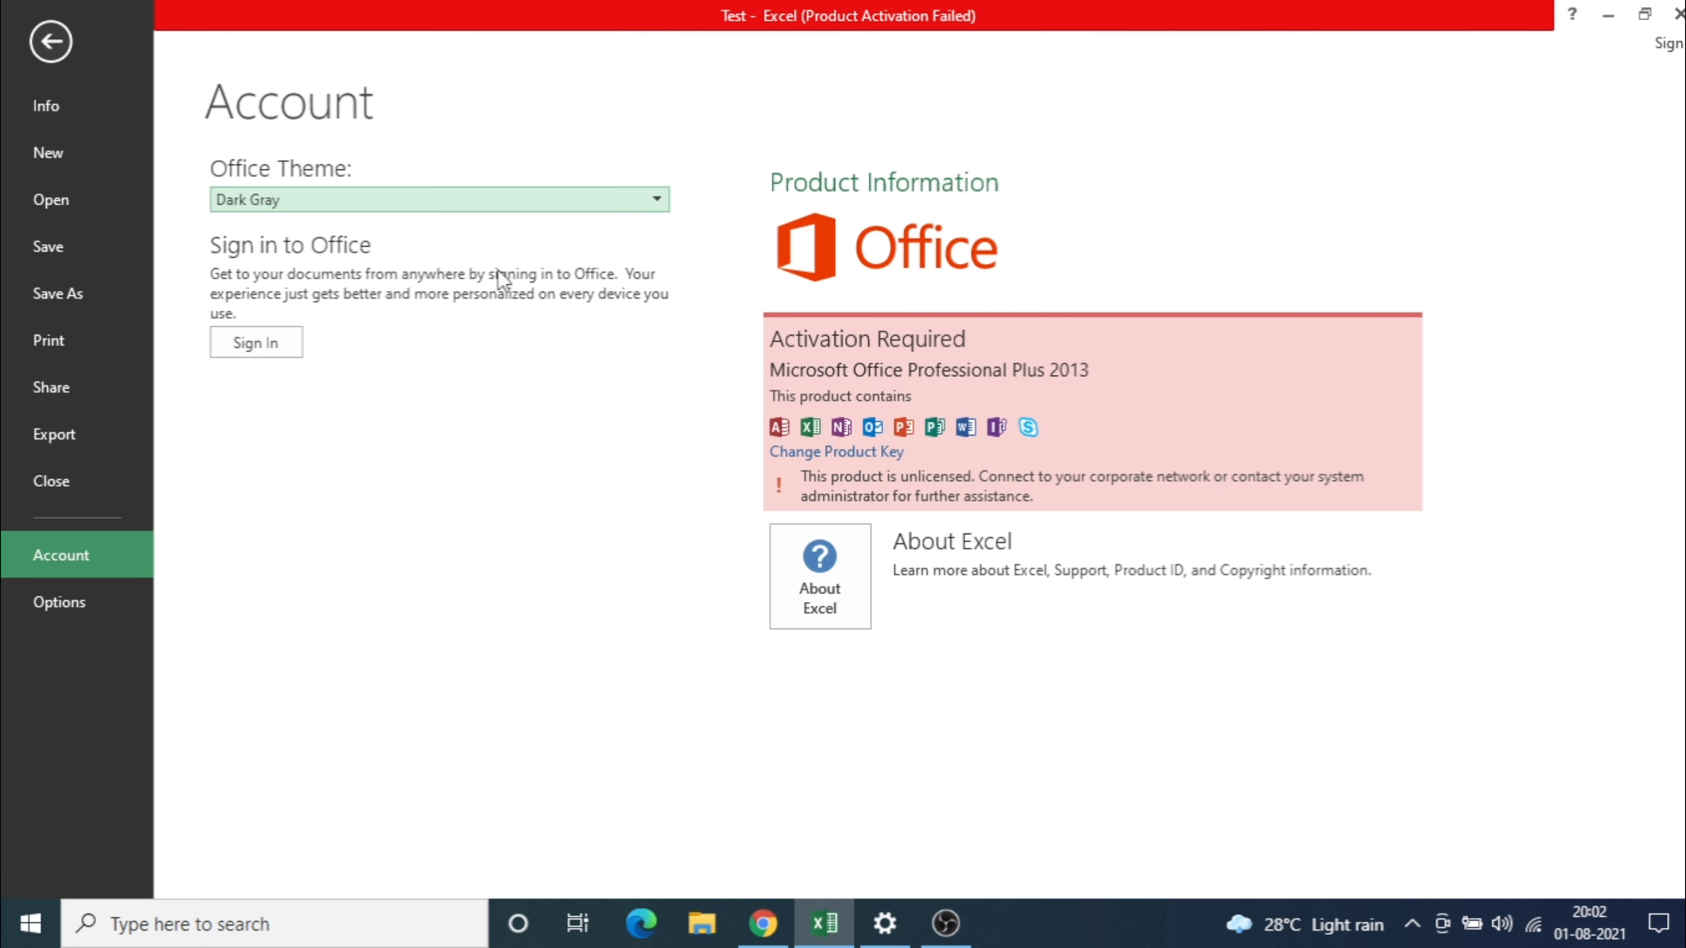
{"action": "left_click", "coordinate": [50, 42]}
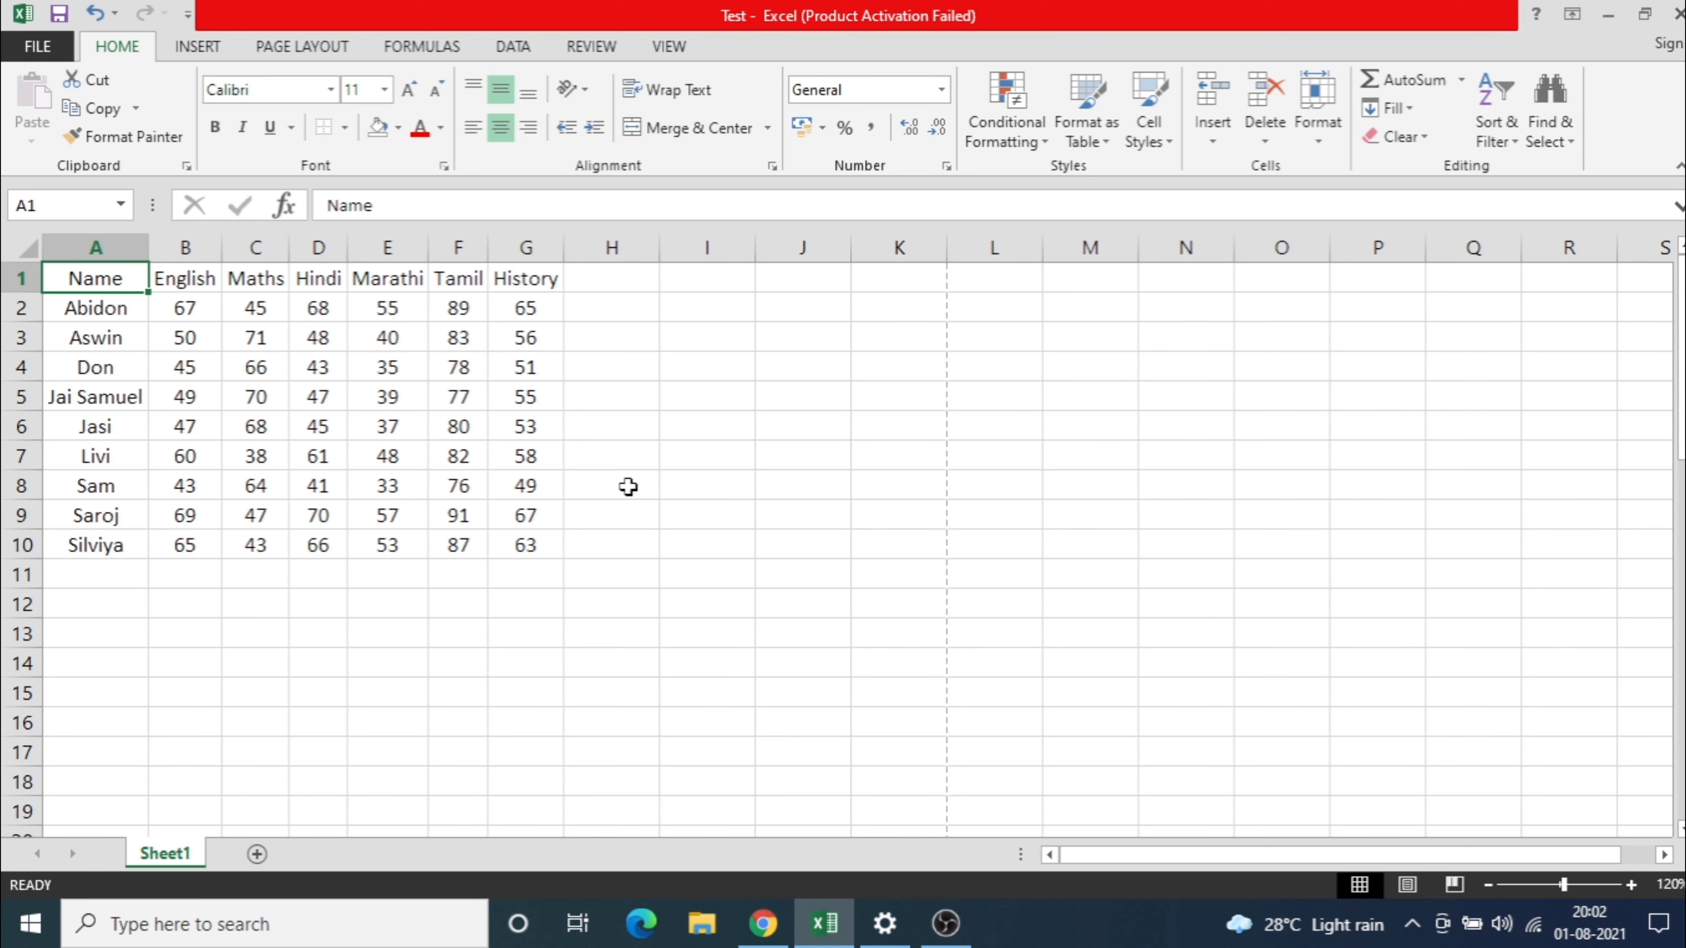
Step: Reopen the Account page, set the Office theme to White, and return to the worksheet
{"action": "left_click", "coordinate": [68, 45]}
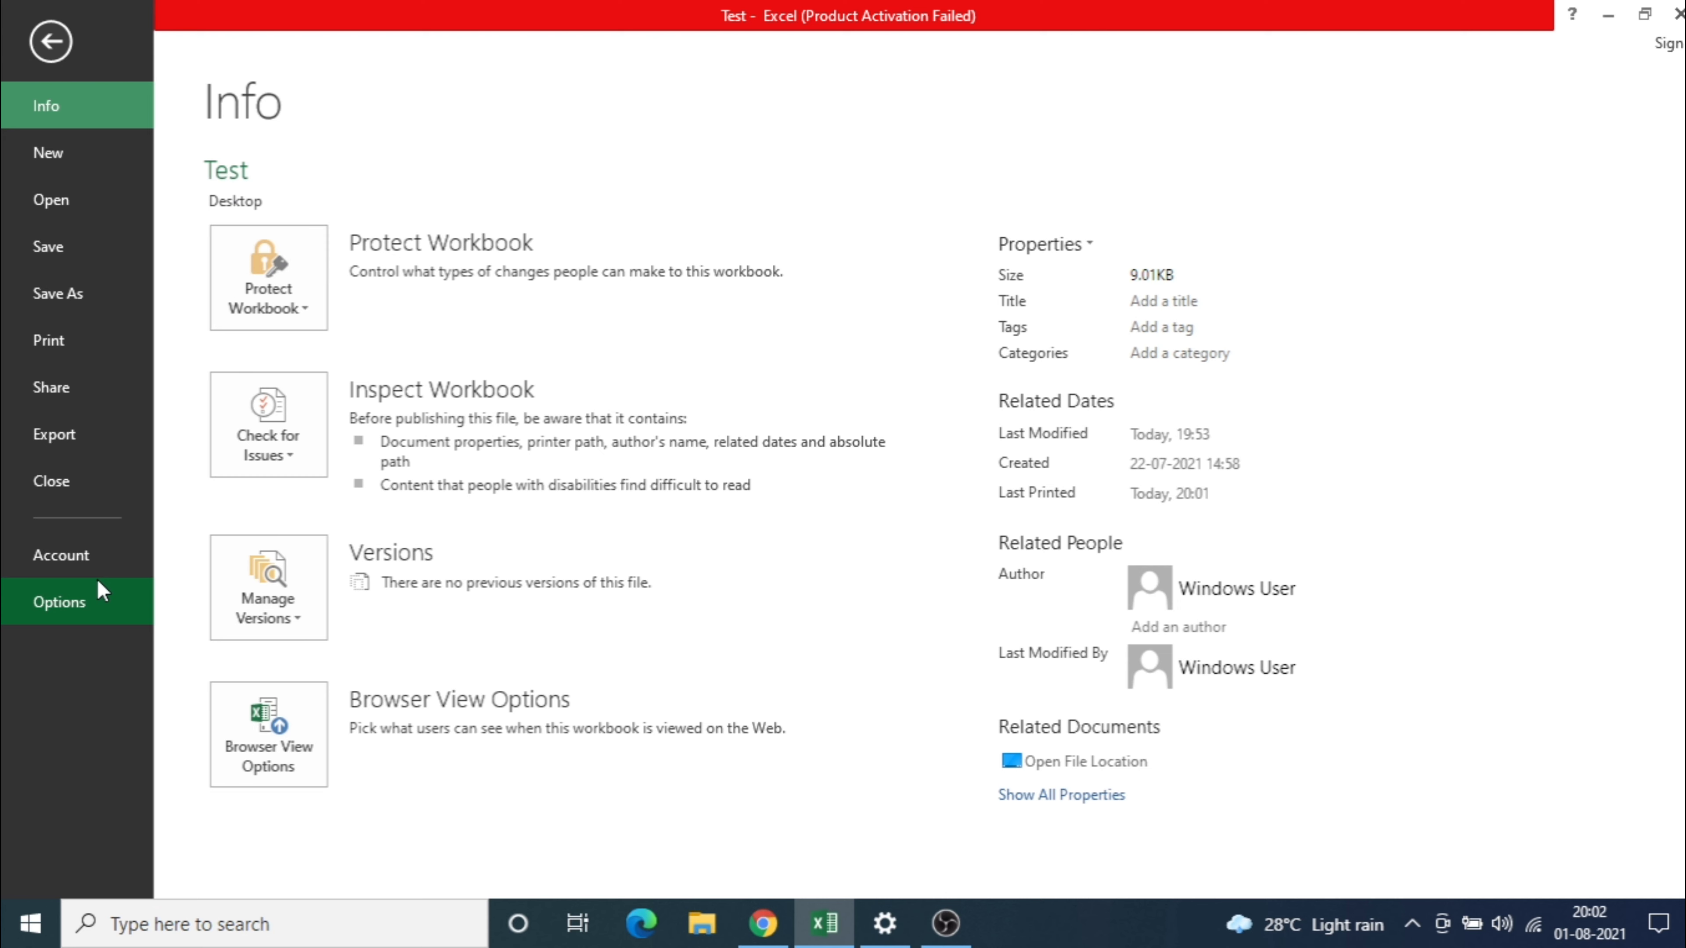
{"action": "left_click", "coordinate": [97, 558]}
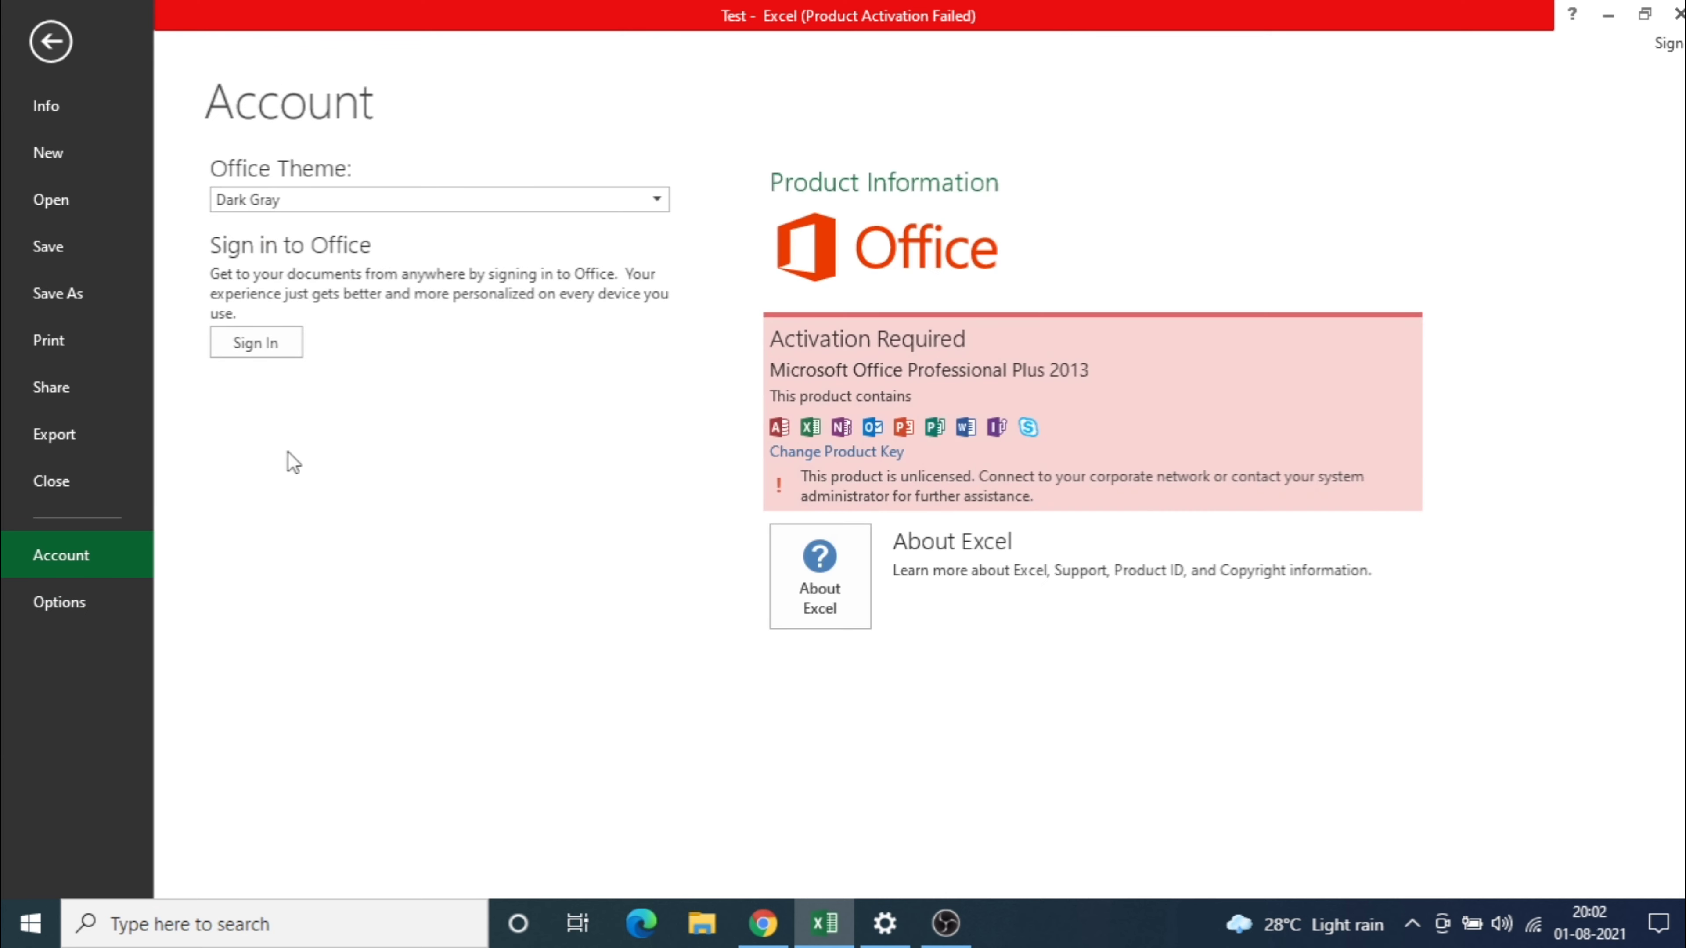
{"action": "left_click", "coordinate": [604, 191]}
{"action": "left_click", "coordinate": [606, 227]}
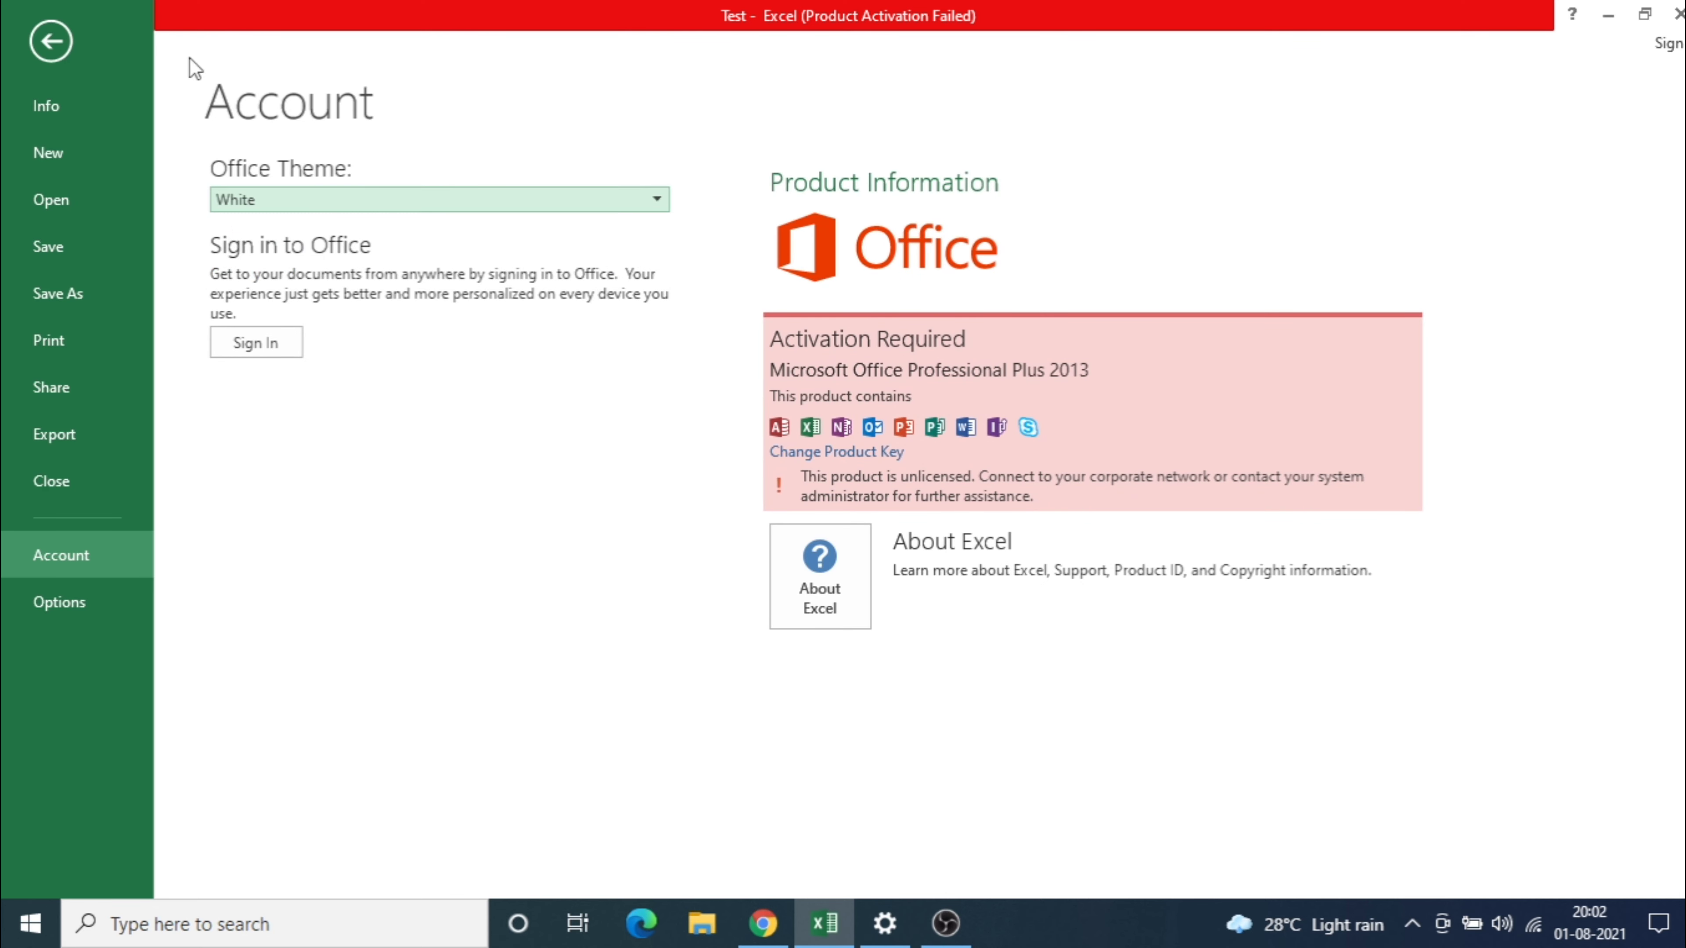
{"action": "left_click", "coordinate": [60, 30]}
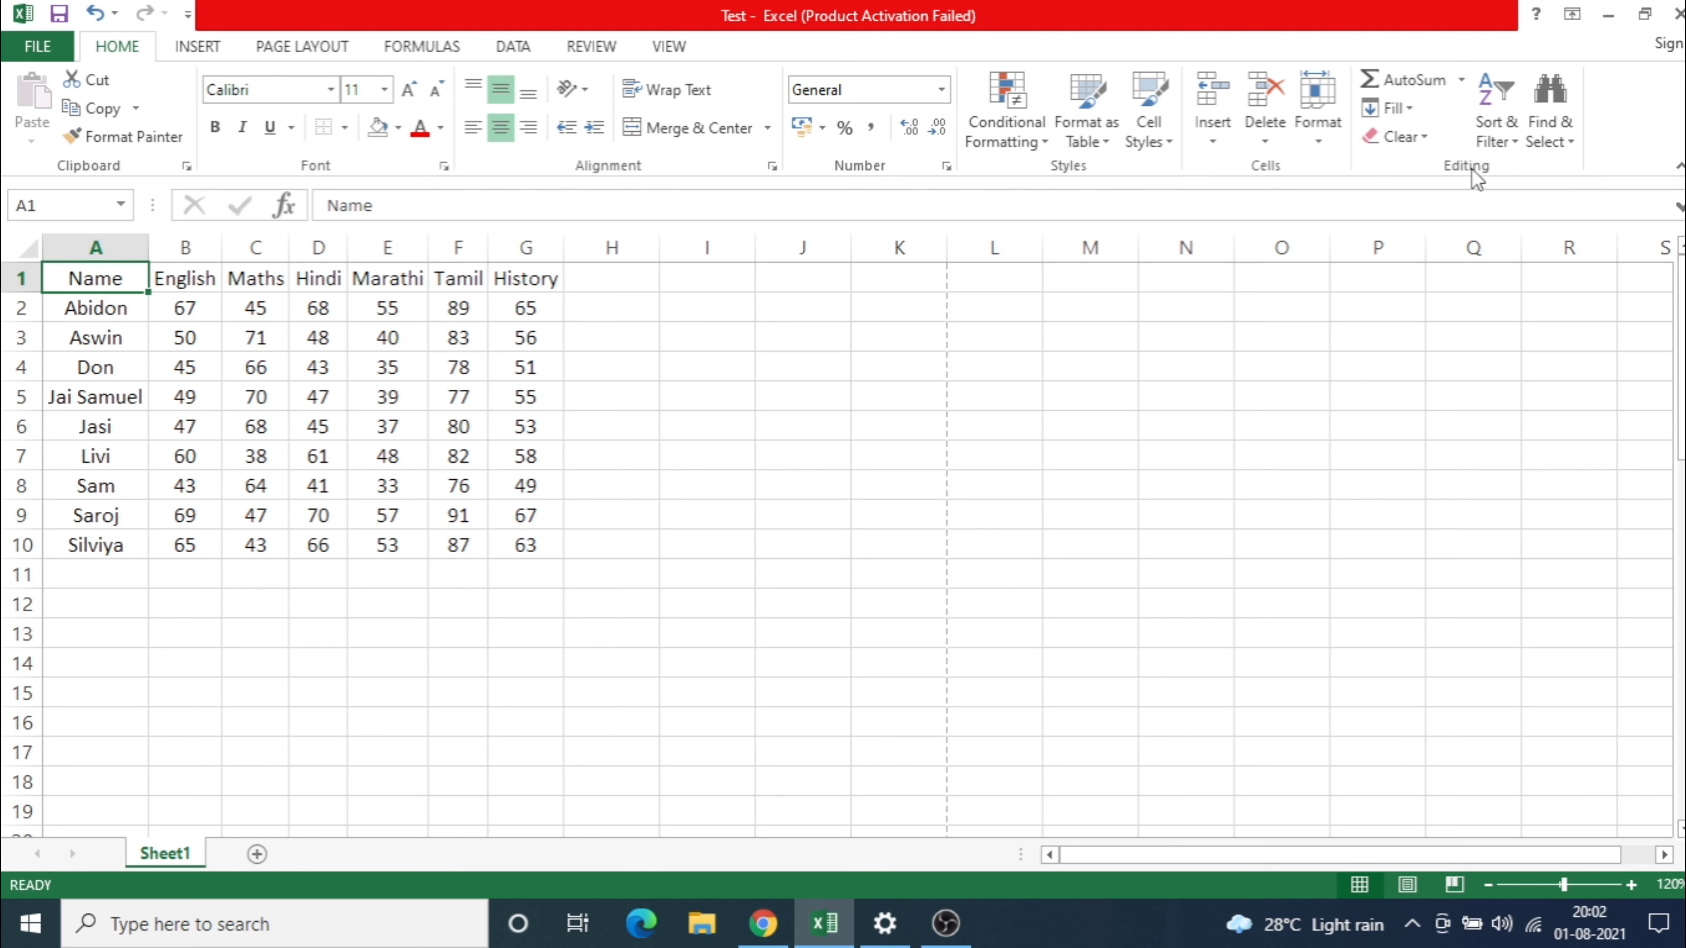
Step: Show the Insert ribbon and then the Page Layout ribbon
{"action": "left_click", "coordinate": [194, 51]}
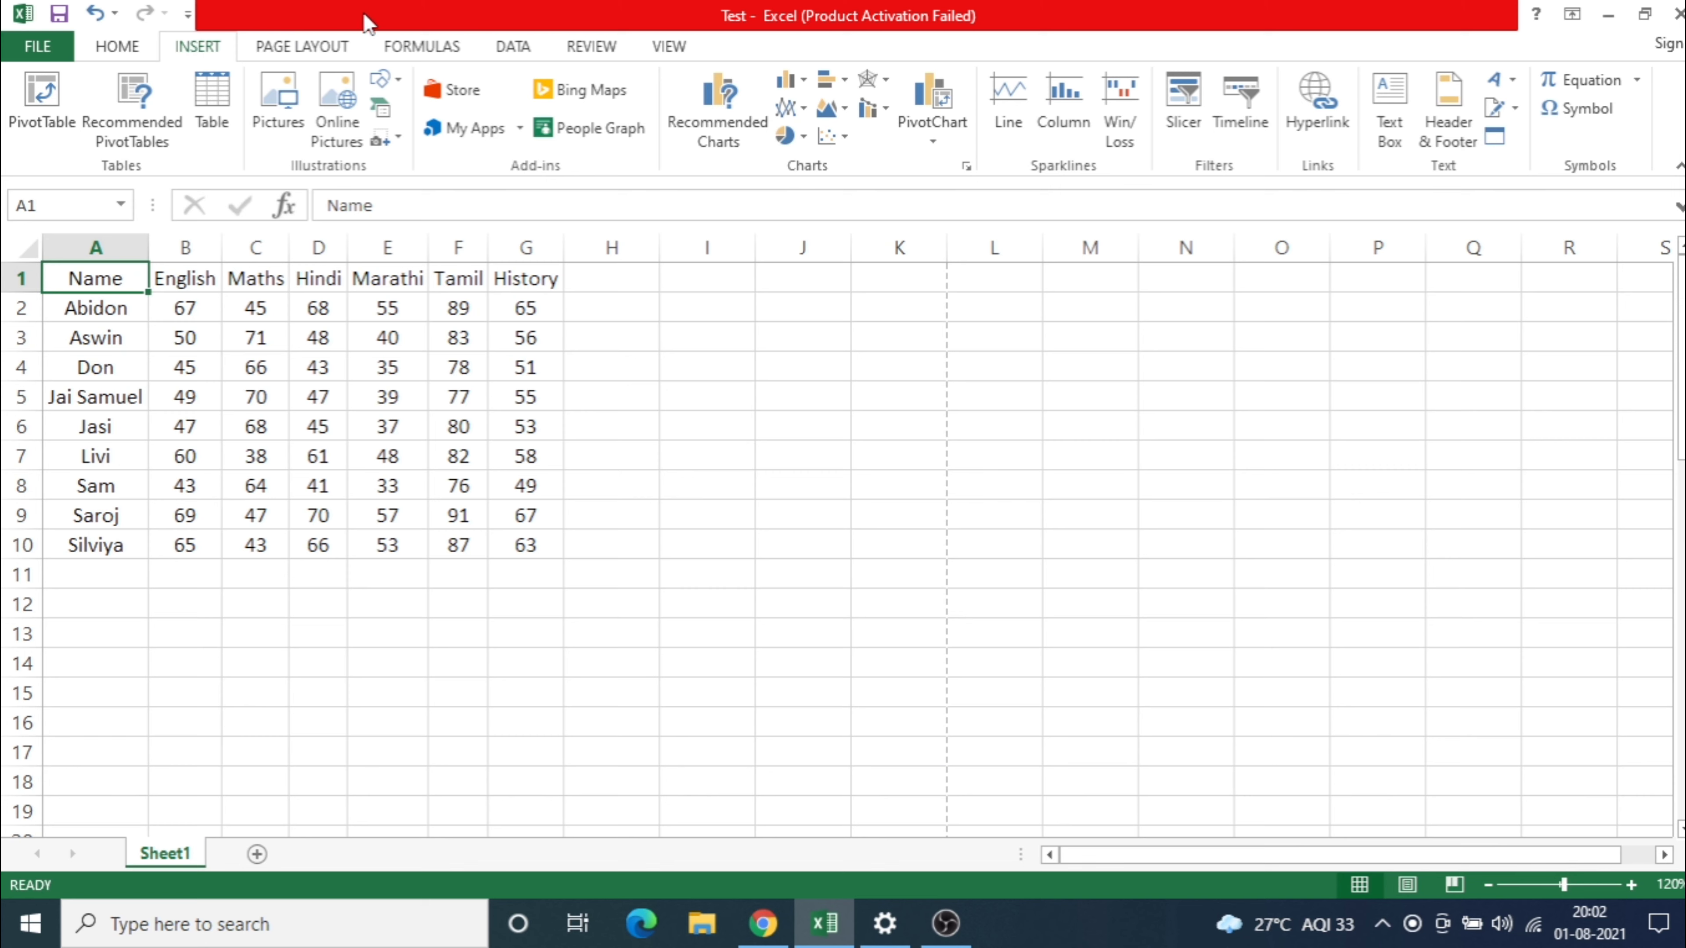
{"action": "left_click", "coordinate": [332, 49]}
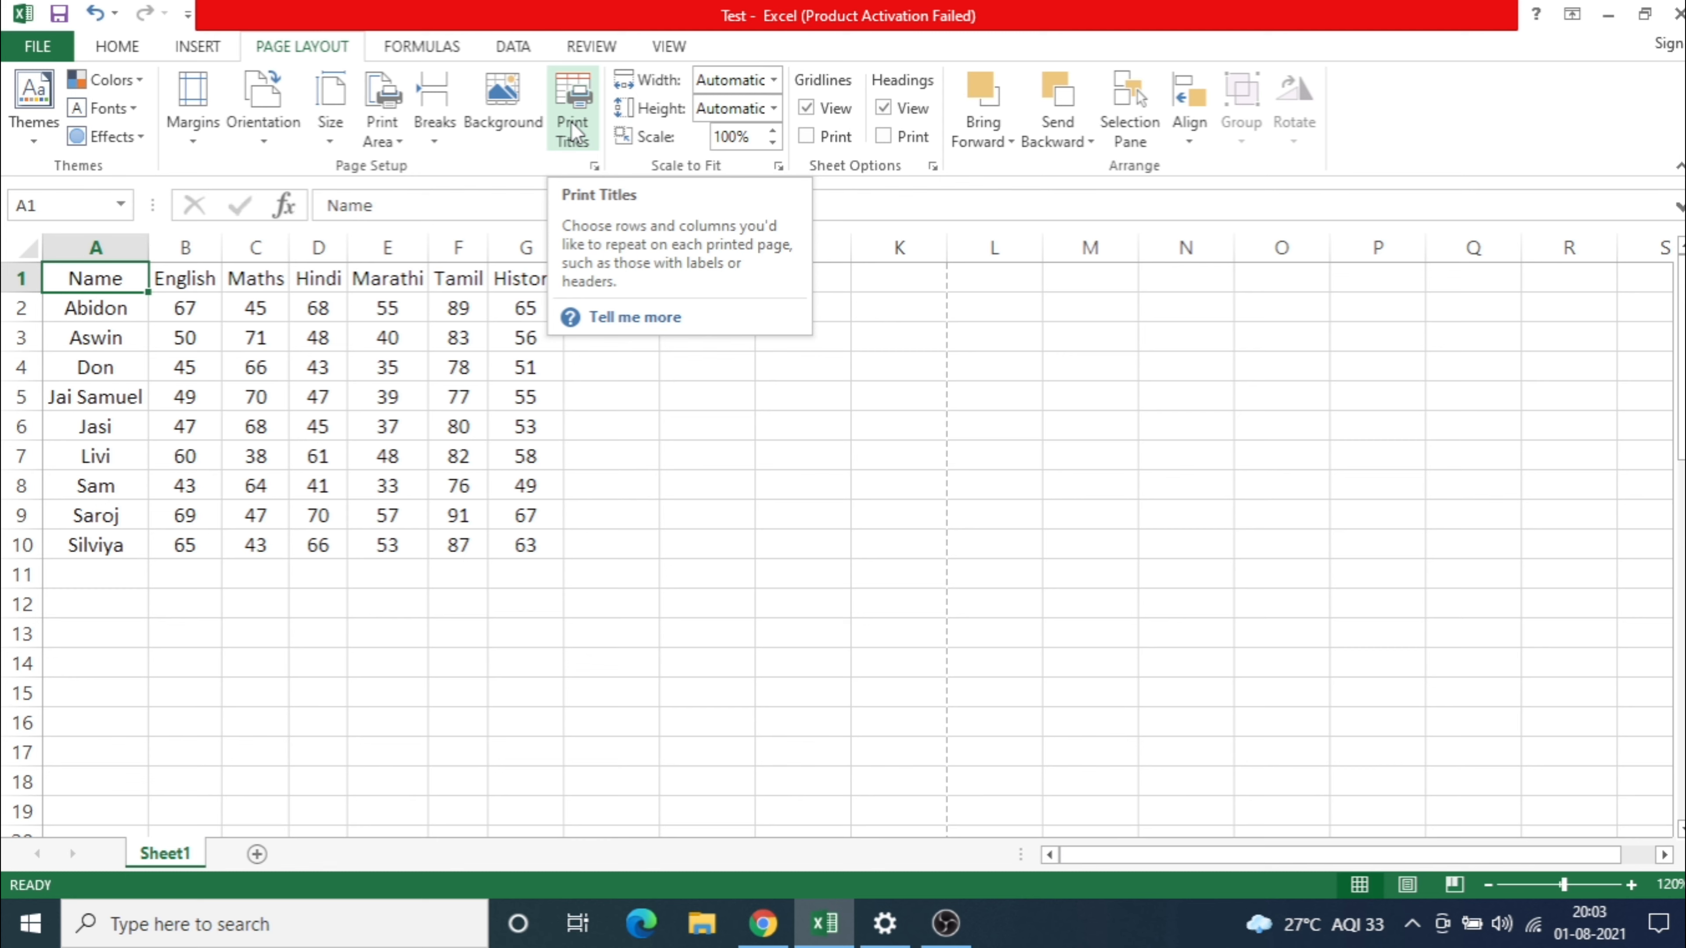
Step: Move to row 2 and extend the selection across Abidon's row of marks
{"action": "key", "text": "Down"}
{"action": "key", "text": "shift+Right"}
{"action": "key", "text": "shift+Right"}
{"action": "key", "text": "shift+Right"}
{"action": "key", "text": "shift+Right"}
{"action": "key", "text": "shift+Right"}
{"action": "key", "text": "shift+Right"}
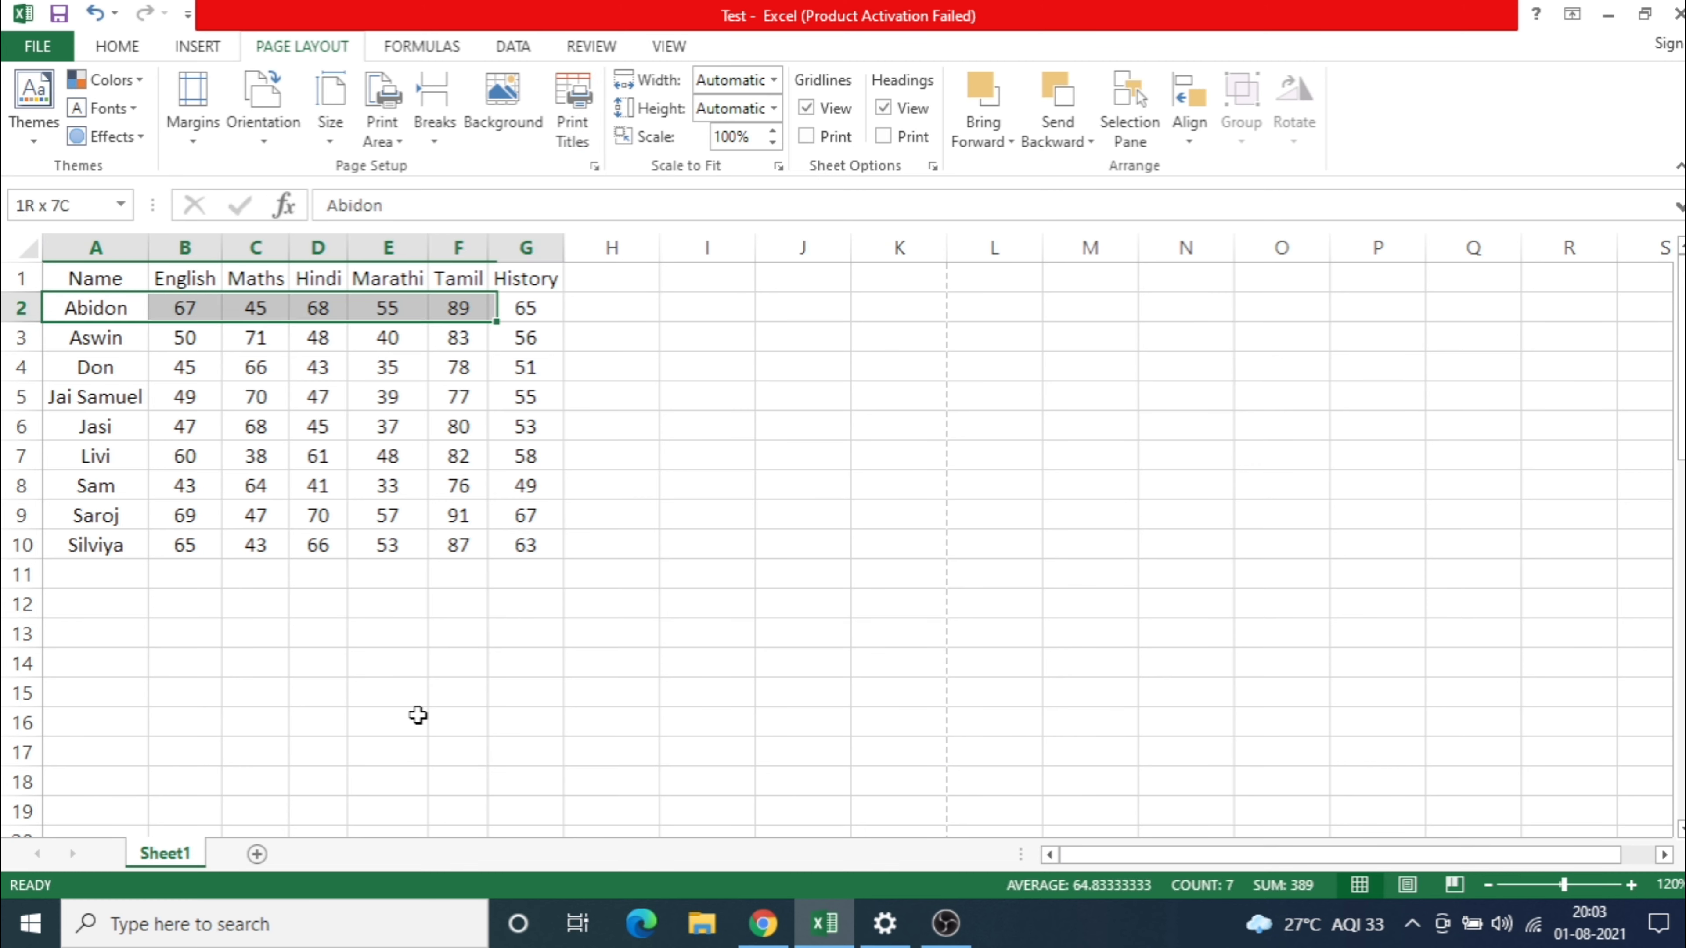
Step: Set row 1 as the rows to repeat at top in the Print Titles page setup
{"action": "key", "text": "ctrl+shift+Down"}
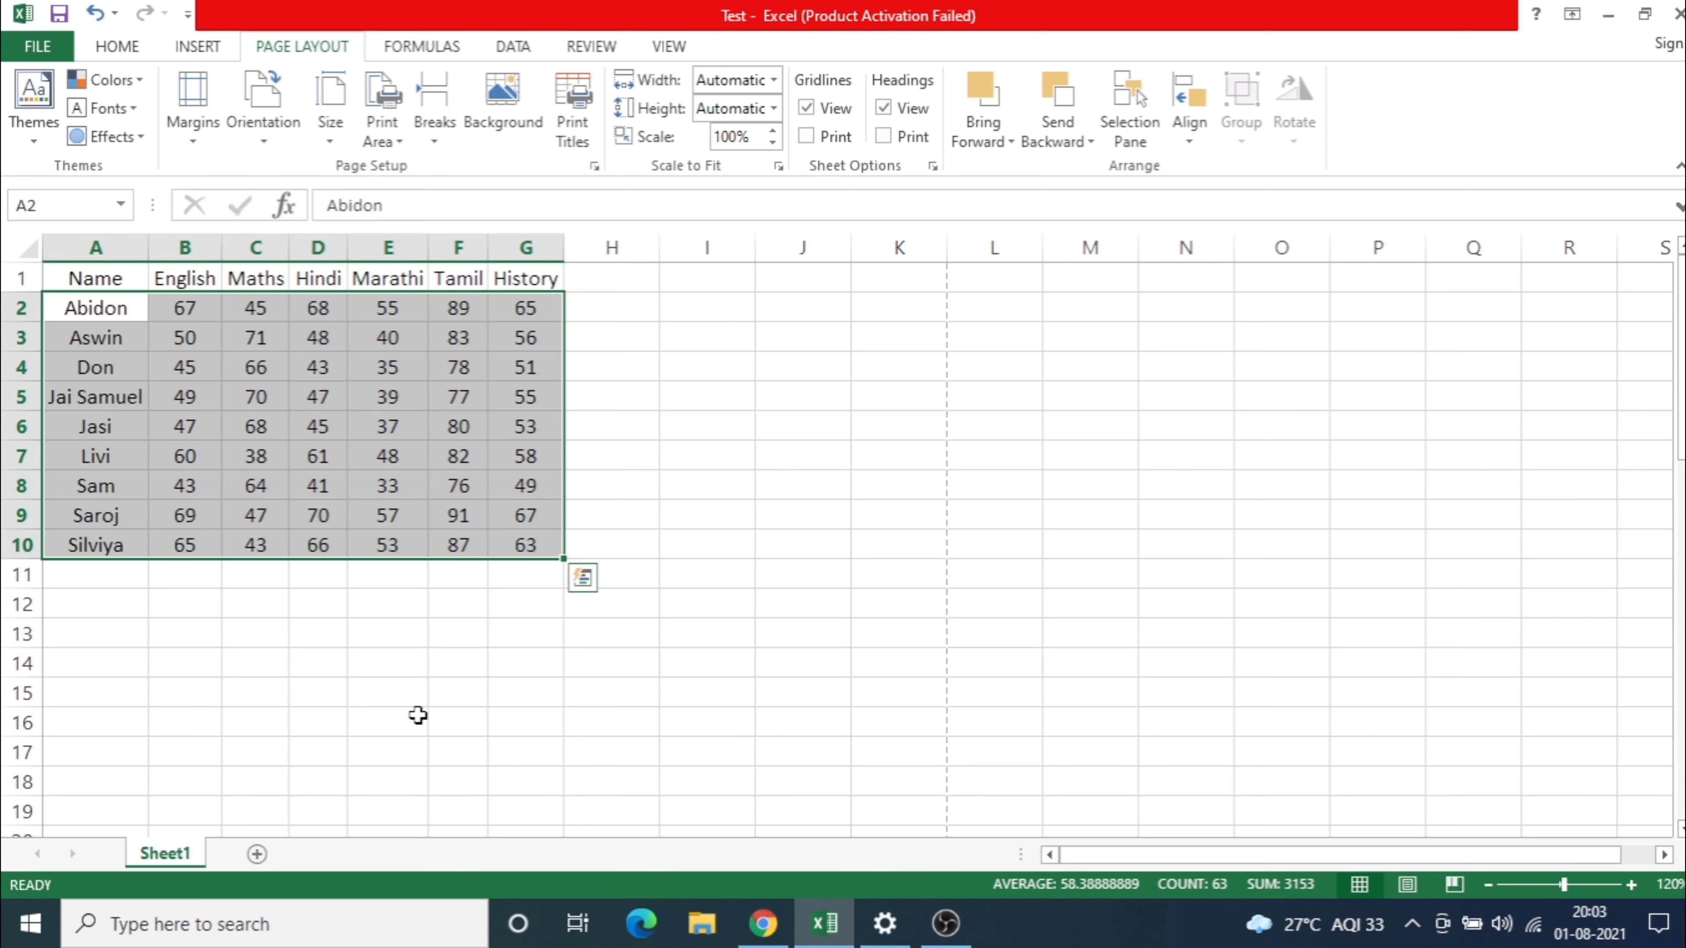
{"action": "key", "text": "Up"}
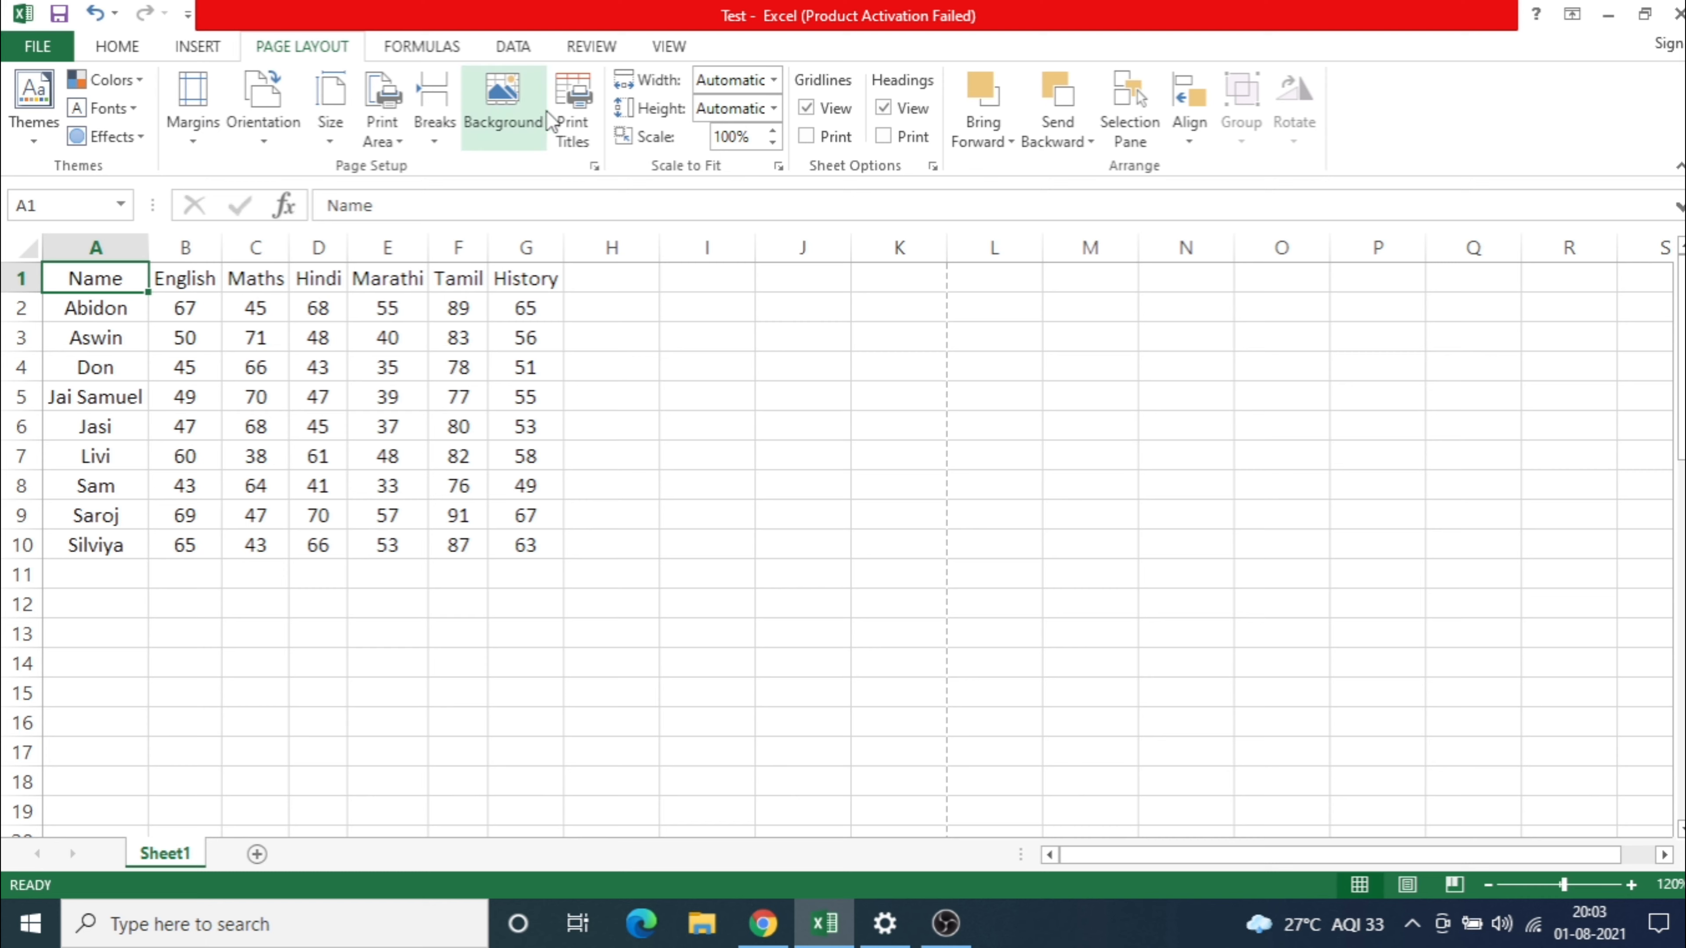
{"action": "left_click", "coordinate": [563, 111]}
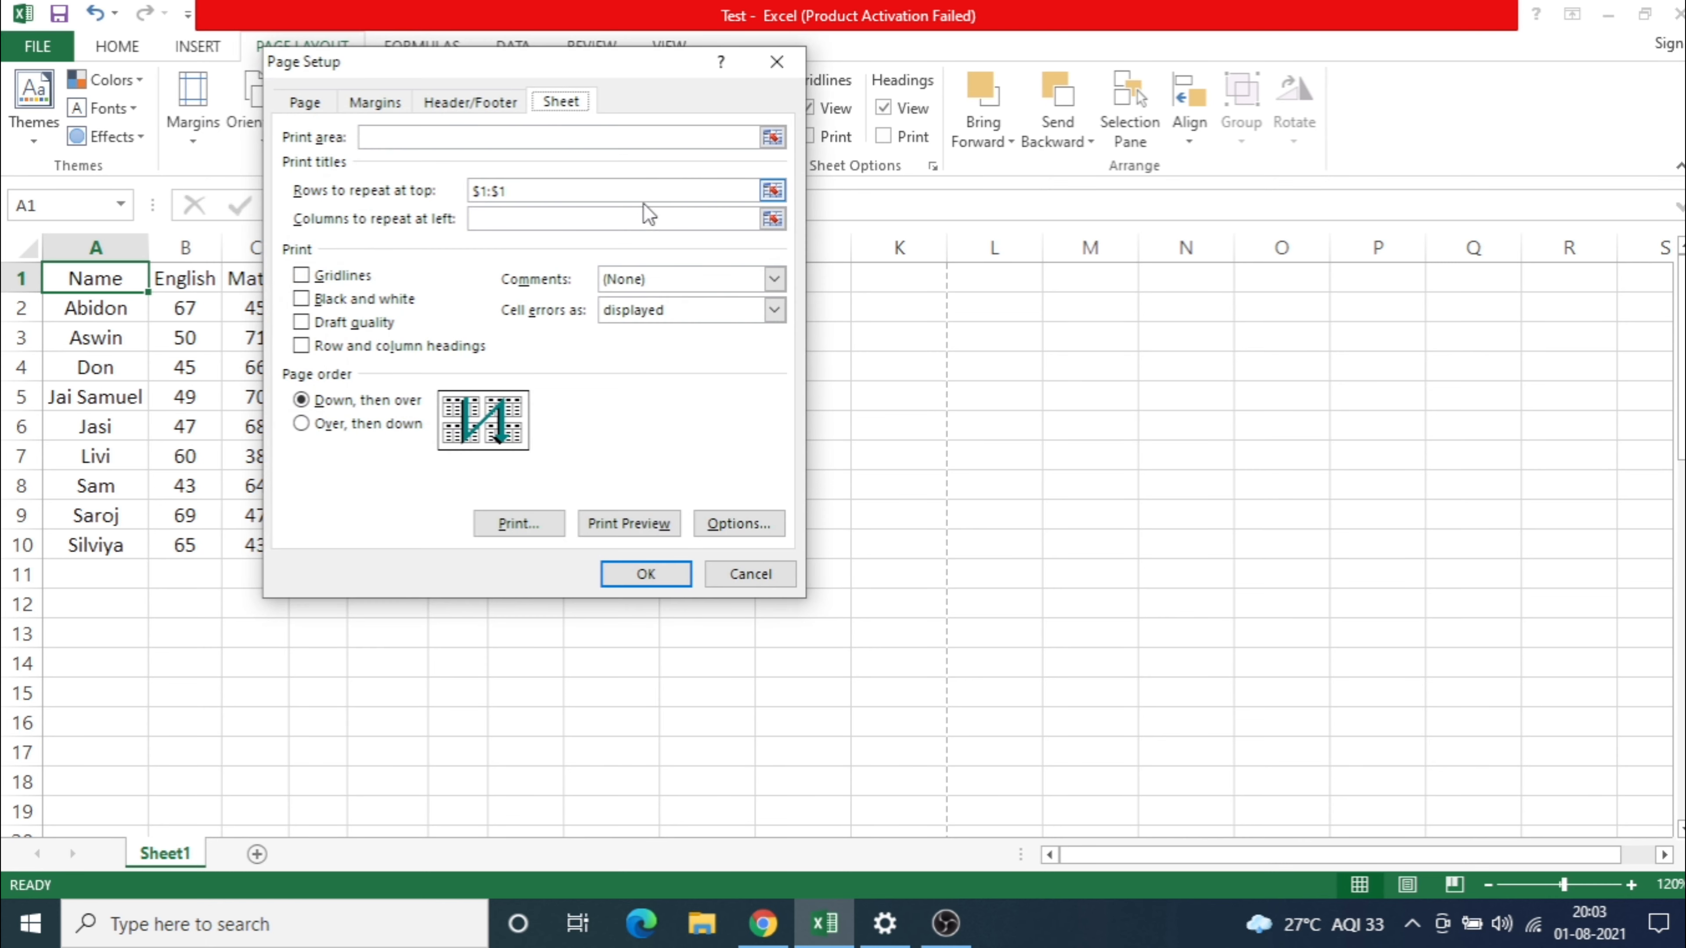
{"action": "left_click", "coordinate": [629, 193]}
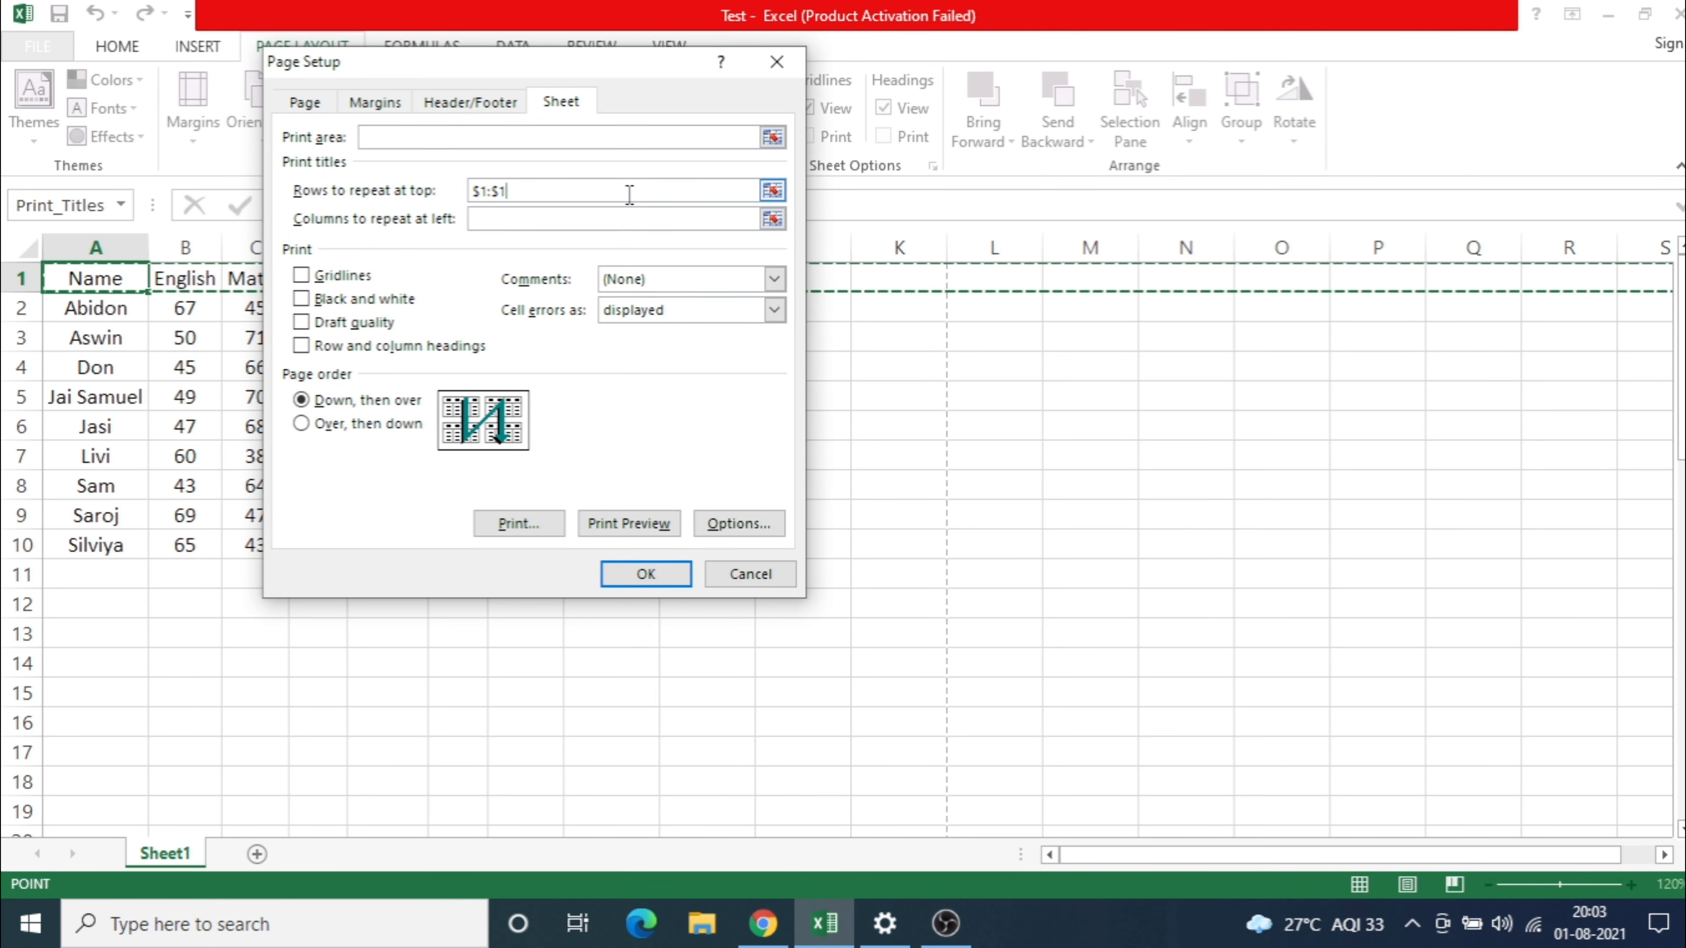
{"action": "left_click", "coordinate": [22, 280]}
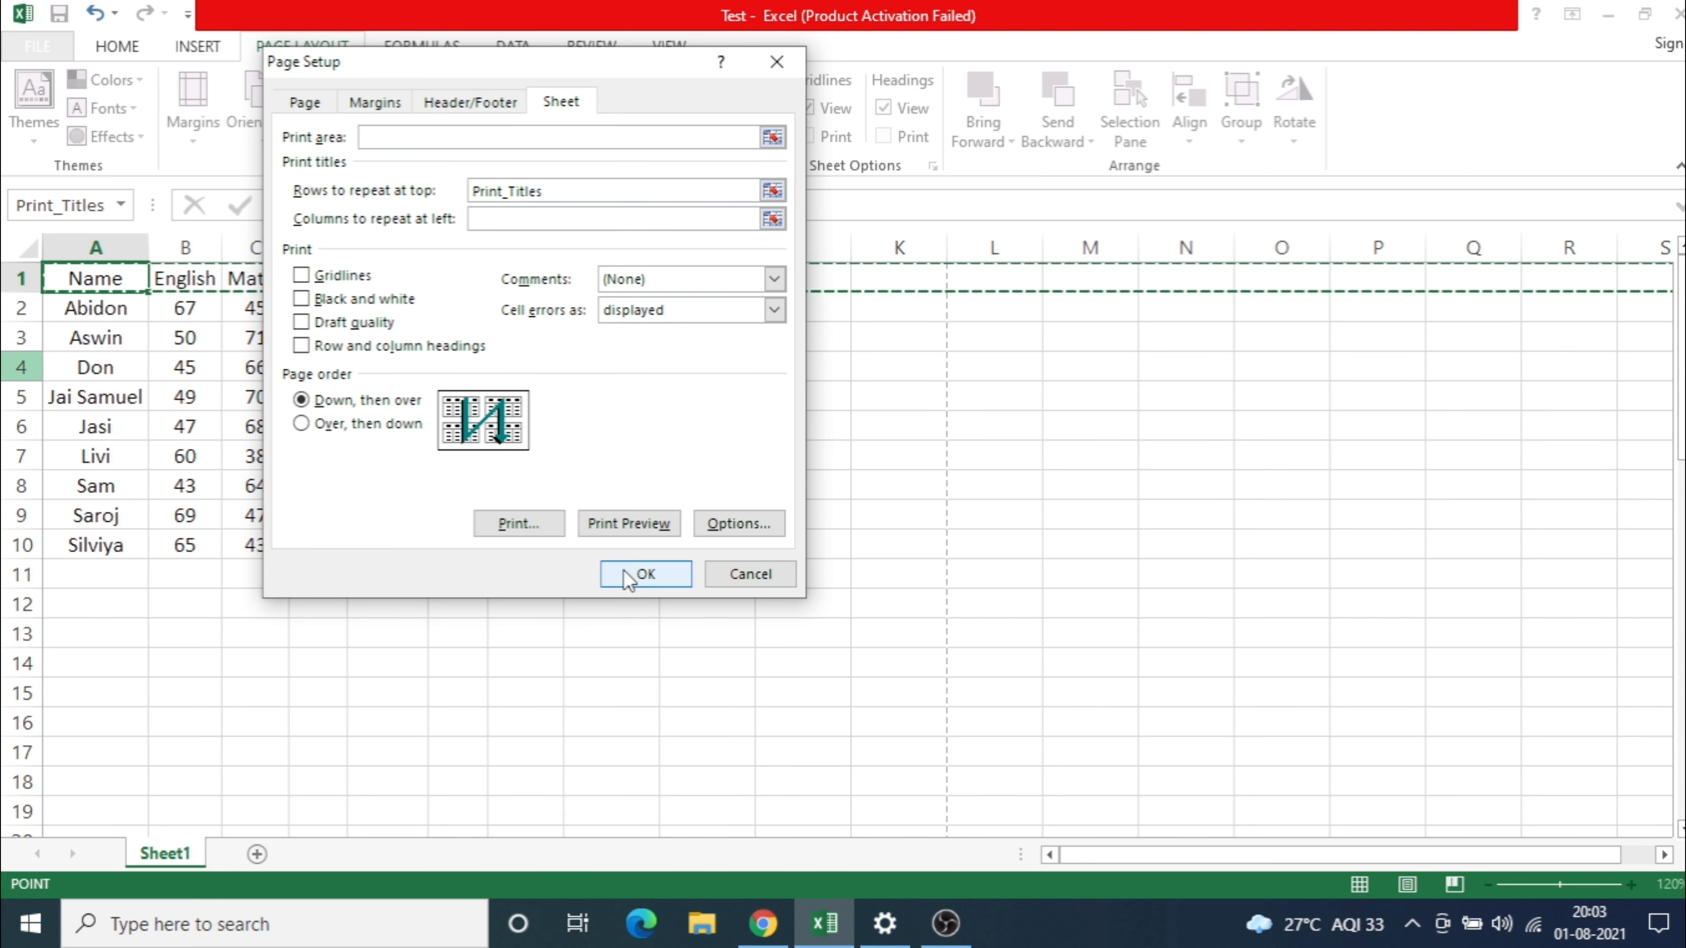
{"action": "left_click", "coordinate": [645, 574]}
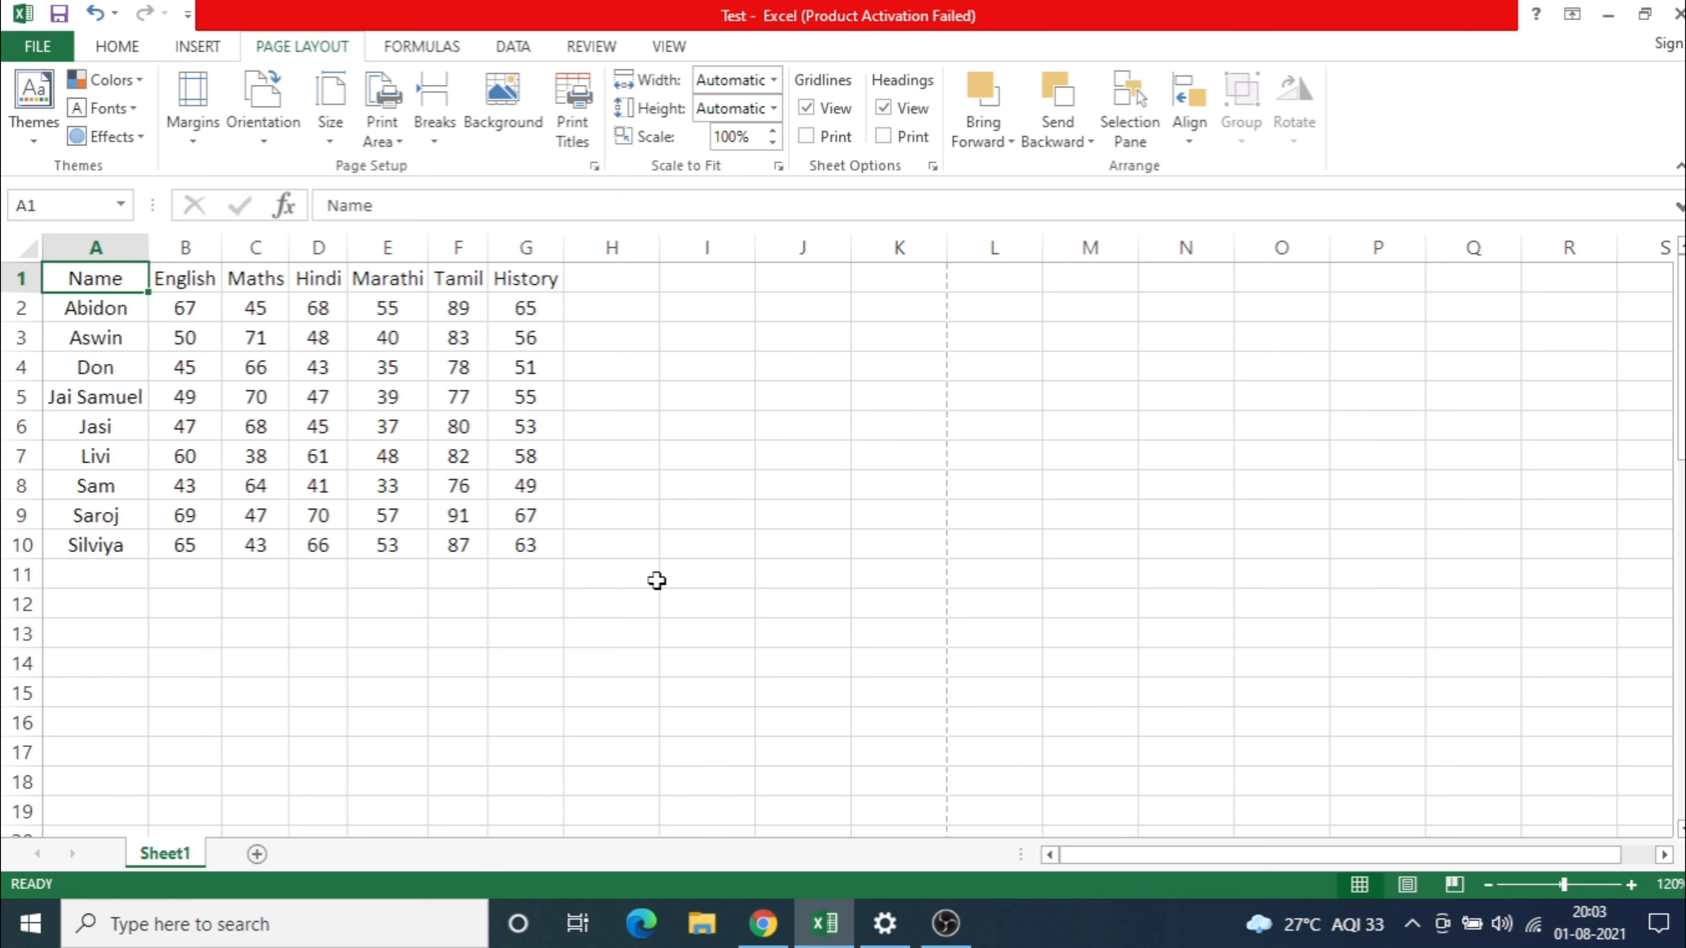
Step: Copy the student records A2:G10 and paste them beneath the table twice, filling rows 11 to 28
{"action": "key", "text": "Down"}
{"action": "key", "text": "ctrl+shift+End"}
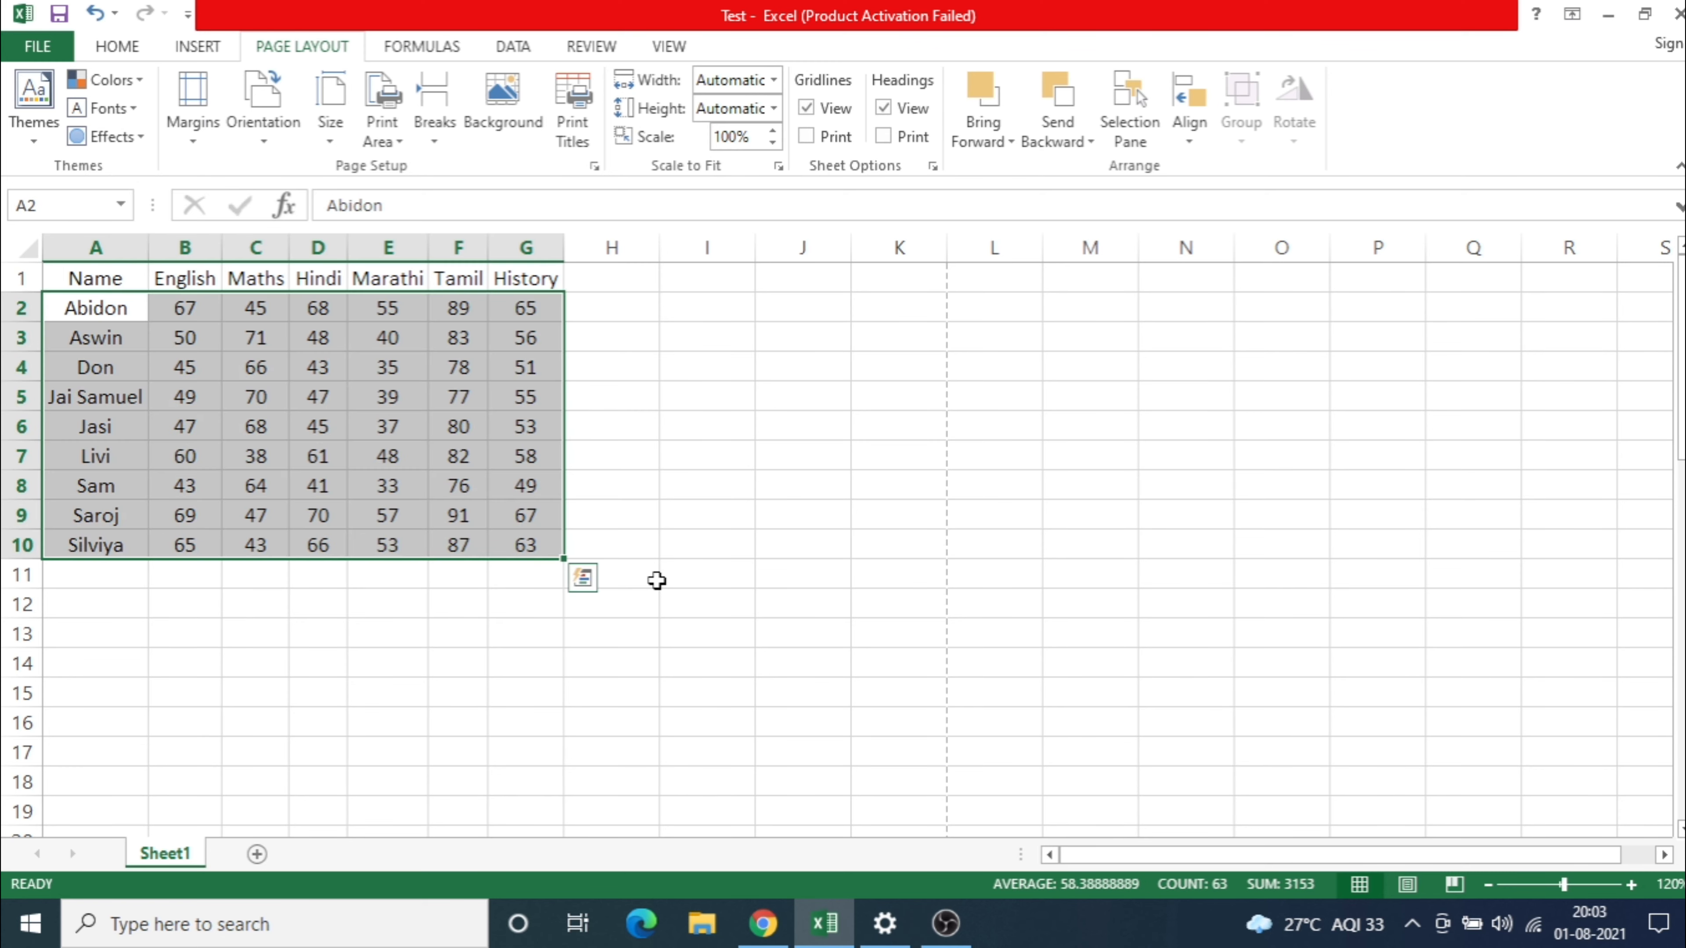
{"action": "key", "text": "ctrl+c"}
{"action": "key", "text": "shift+Down"}
{"action": "key", "text": "shift+Down"}
{"action": "key", "text": "shift+Down"}
{"action": "key", "text": "shift+Down"}
{"action": "key", "text": "shift+Down"}
{"action": "key", "text": "shift+Down"}
{"action": "key", "text": "shift+Down"}
{"action": "key", "text": "shift+Down"}
{"action": "key", "text": "shift+Down"}
{"action": "key", "text": "shift+Down"}
{"action": "key", "text": "shift+Down"}
{"action": "key", "text": "shift+Down"}
{"action": "key", "text": "shift+Down"}
{"action": "key", "text": "shift+Down"}
{"action": "key", "text": "shift+Down"}
{"action": "key", "text": "shift+Down"}
{"action": "key", "text": "shift+Down"}
{"action": "key", "text": "shift+Down"}
{"action": "key", "text": "shift+Down"}
{"action": "key", "text": "ctrl+Down"}
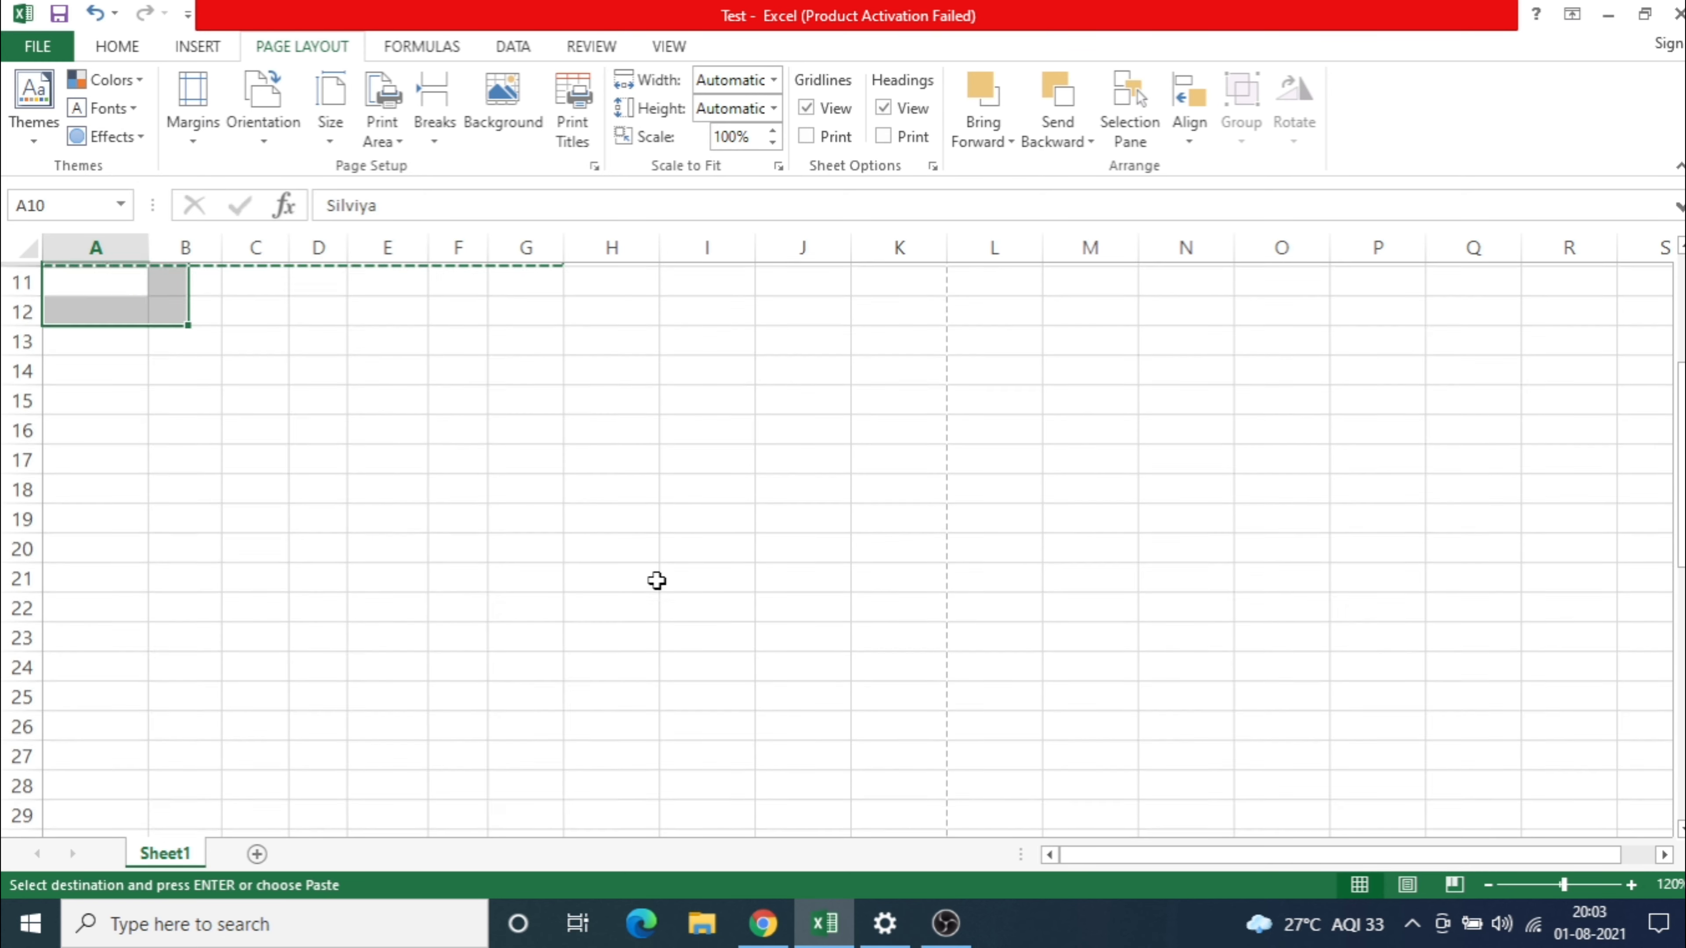
{"action": "key", "text": "Down"}
{"action": "key", "text": "Return"}
{"action": "key", "text": "ctrl+c"}
{"action": "key", "text": "ctrl+Down"}
{"action": "key", "text": "Down"}
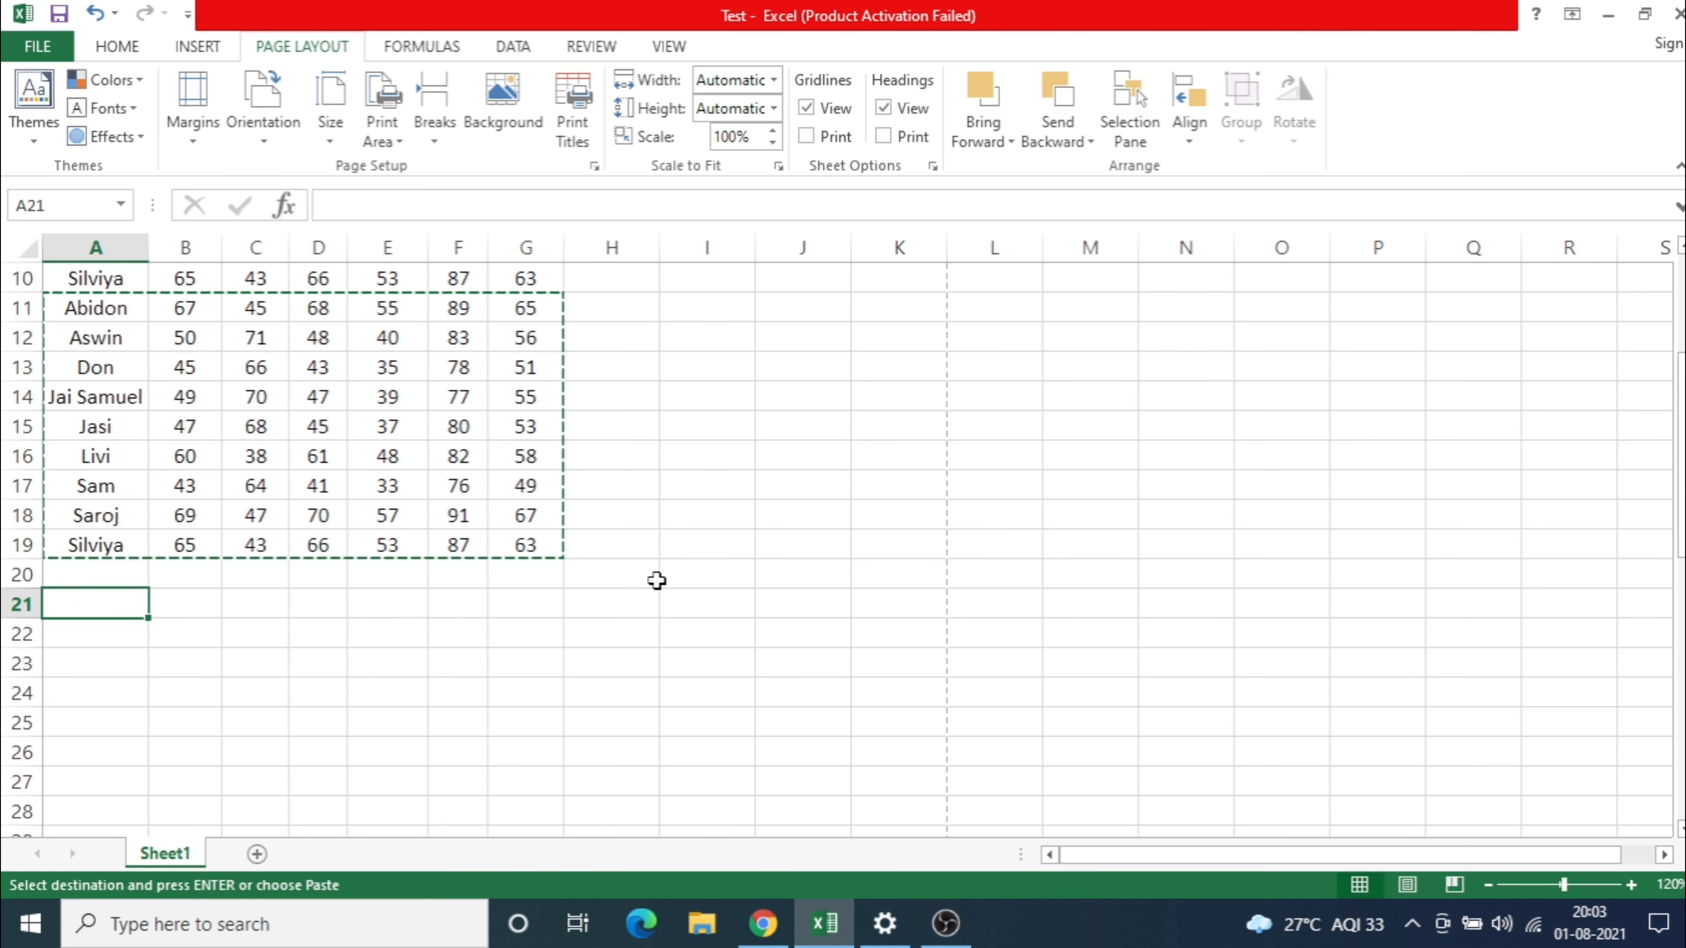
{"action": "key", "text": "ctrl+v"}
Step: Keep pasting copies of the records below the list to extend it down to row 64
{"action": "key", "text": "ctrl+c"}
{"action": "key", "text": "Down"}
{"action": "key", "text": "Down"}
{"action": "key", "text": "Down"}
{"action": "key", "text": "Down"}
{"action": "key", "text": "Down"}
{"action": "key", "text": "Down"}
{"action": "key", "text": "Down"}
{"action": "key", "text": "Down"}
{"action": "key", "text": "Down"}
{"action": "key", "text": "Down"}
{"action": "key", "text": "Down"}
{"action": "key", "text": "Down"}
{"action": "key", "text": "Down"}
{"action": "key", "text": "Down"}
{"action": "key", "text": "Down"}
{"action": "key", "text": "Down"}
{"action": "key", "text": "Down"}
{"action": "key", "text": "Down"}
{"action": "key", "text": "Down"}
{"action": "key", "text": "Down"}
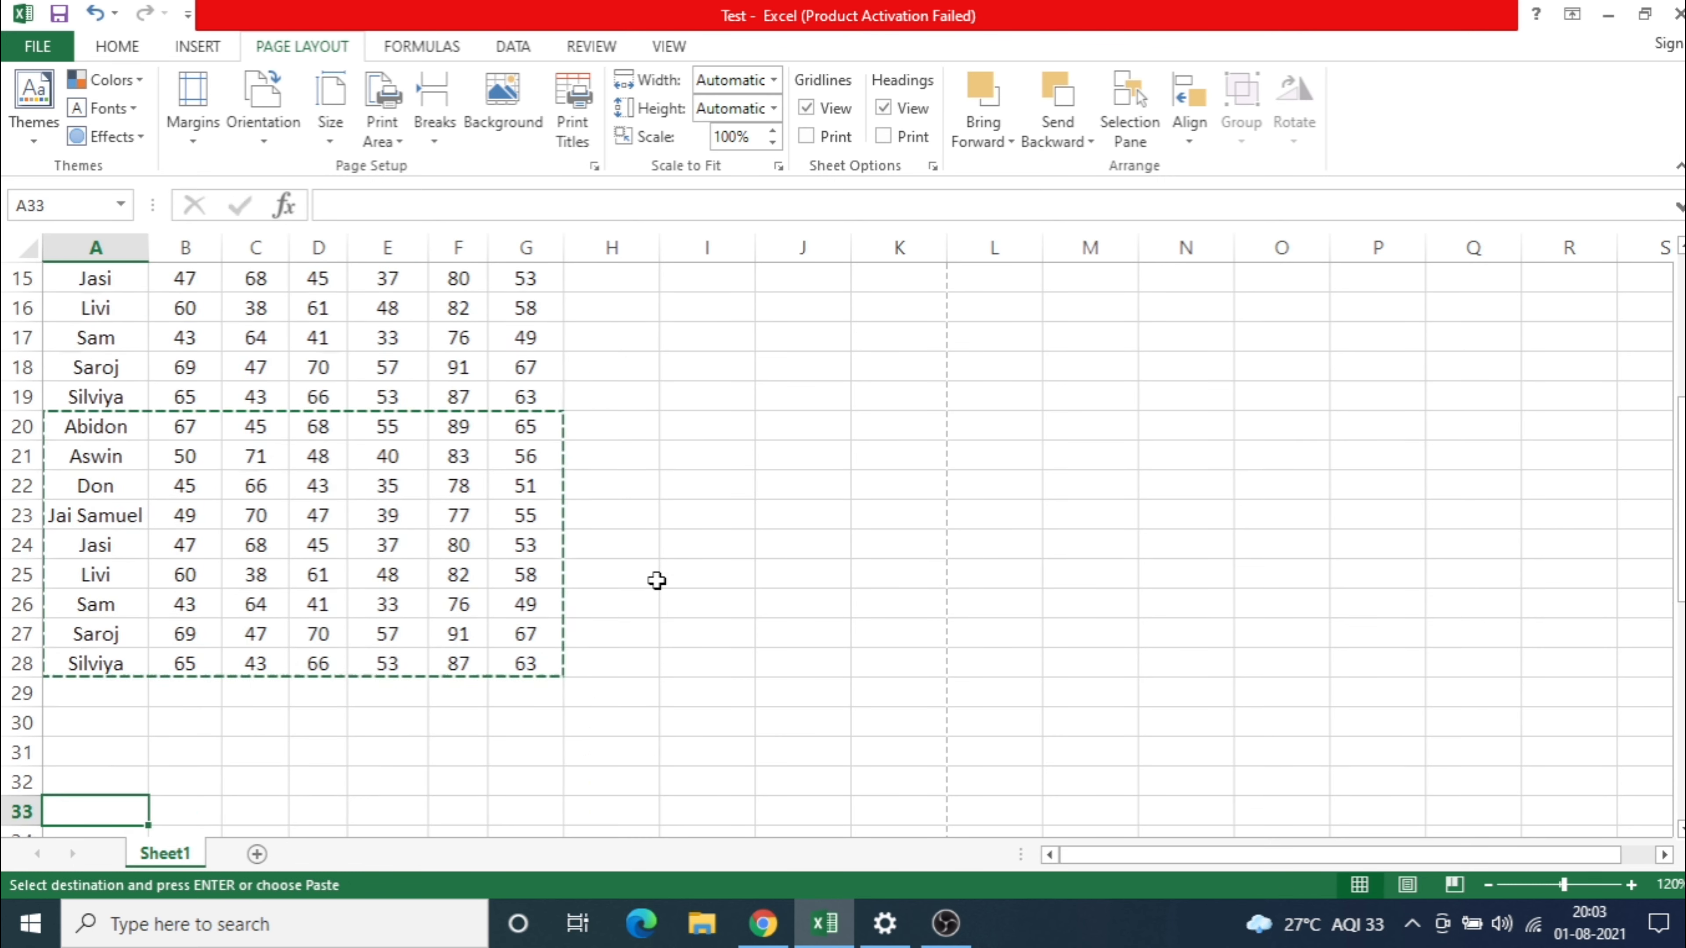
{"action": "key", "text": "ctrl+Up"}
{"action": "key", "text": "Down"}
{"action": "key", "text": "ctrl+v"}
{"action": "key", "text": "ctrl+c"}
{"action": "key", "text": "Down"}
{"action": "key", "text": "Down"}
{"action": "key", "text": "Down"}
{"action": "key", "text": "Down"}
{"action": "key", "text": "Down"}
{"action": "key", "text": "Down"}
{"action": "key", "text": "Down"}
{"action": "key", "text": "Down"}
{"action": "key", "text": "Down"}
{"action": "key", "text": "Down"}
{"action": "key", "text": "Down"}
{"action": "key", "text": "Down"}
{"action": "key", "text": "Down"}
{"action": "key", "text": "Down"}
{"action": "key", "text": "Down"}
{"action": "key", "text": "Down"}
{"action": "key", "text": "Down"}
{"action": "key", "text": "Down"}
{"action": "key", "text": "Down"}
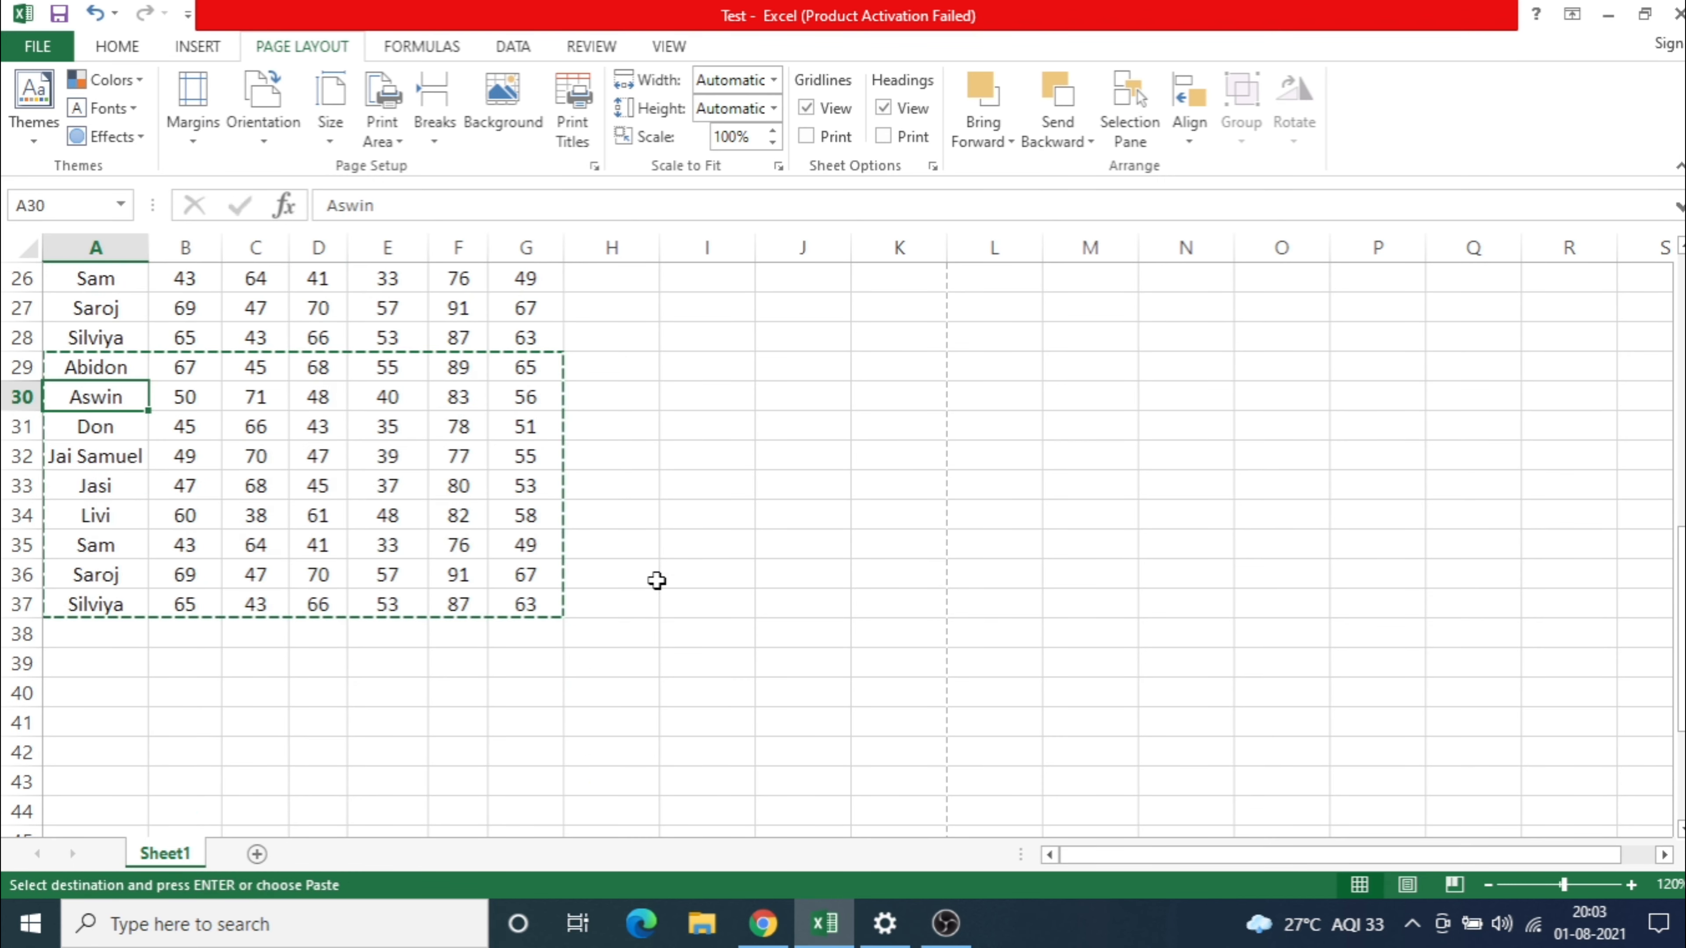
{"action": "key", "text": "ctrl+Up"}
{"action": "key", "text": "Down"}
{"action": "key", "text": "shift+Down"}
{"action": "key", "text": "shift+Down"}
{"action": "key", "text": "shift+Down"}
{"action": "key", "text": "shift+Down"}
{"action": "key", "text": "shift+Down"}
{"action": "key", "text": "shift+Down"}
{"action": "key", "text": "shift+Down"}
{"action": "key", "text": "shift+Down"}
{"action": "key", "text": "shift+Down"}
{"action": "key", "text": "shift+Down"}
{"action": "key", "text": "shift+Down"}
{"action": "key", "text": "shift+Down"}
{"action": "key", "text": "shift+Down"}
{"action": "key", "text": "shift+Down"}
{"action": "key", "text": "shift+Down"}
{"action": "key", "text": "shift+Down"}
{"action": "key", "text": "shift+Down"}
{"action": "key", "text": "shift+Down"}
{"action": "key", "text": "shift+Down"}
{"action": "key", "text": "shift+Down"}
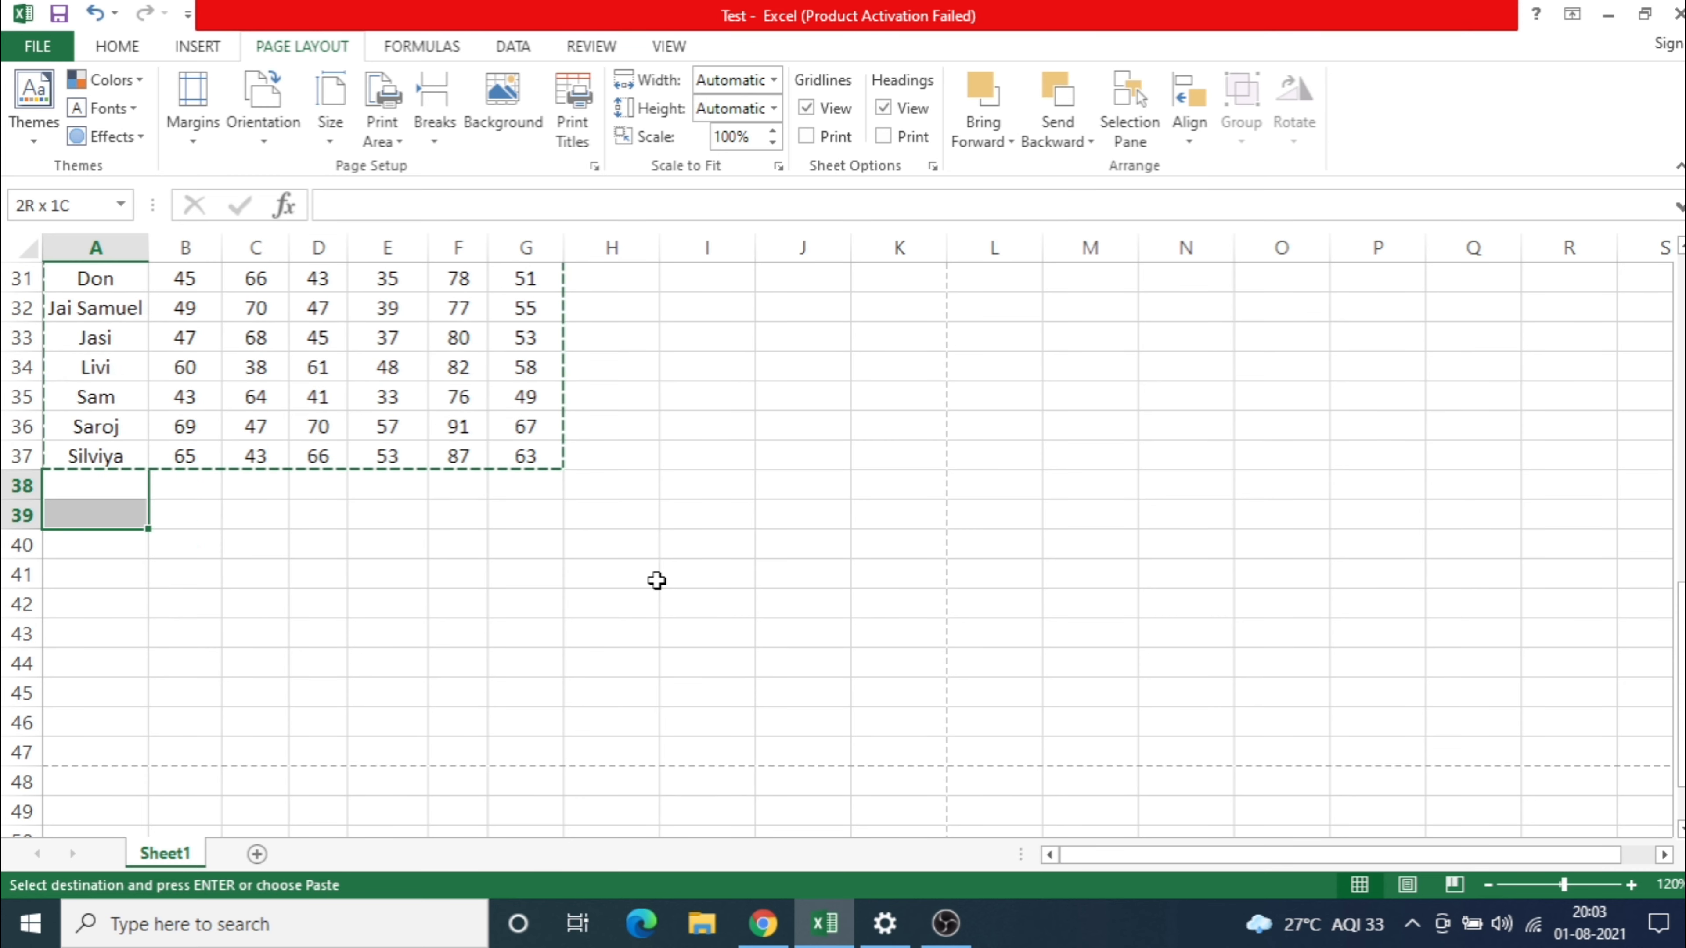
{"action": "key", "text": "ctrl+v"}
{"action": "key", "text": "ctrl+c"}
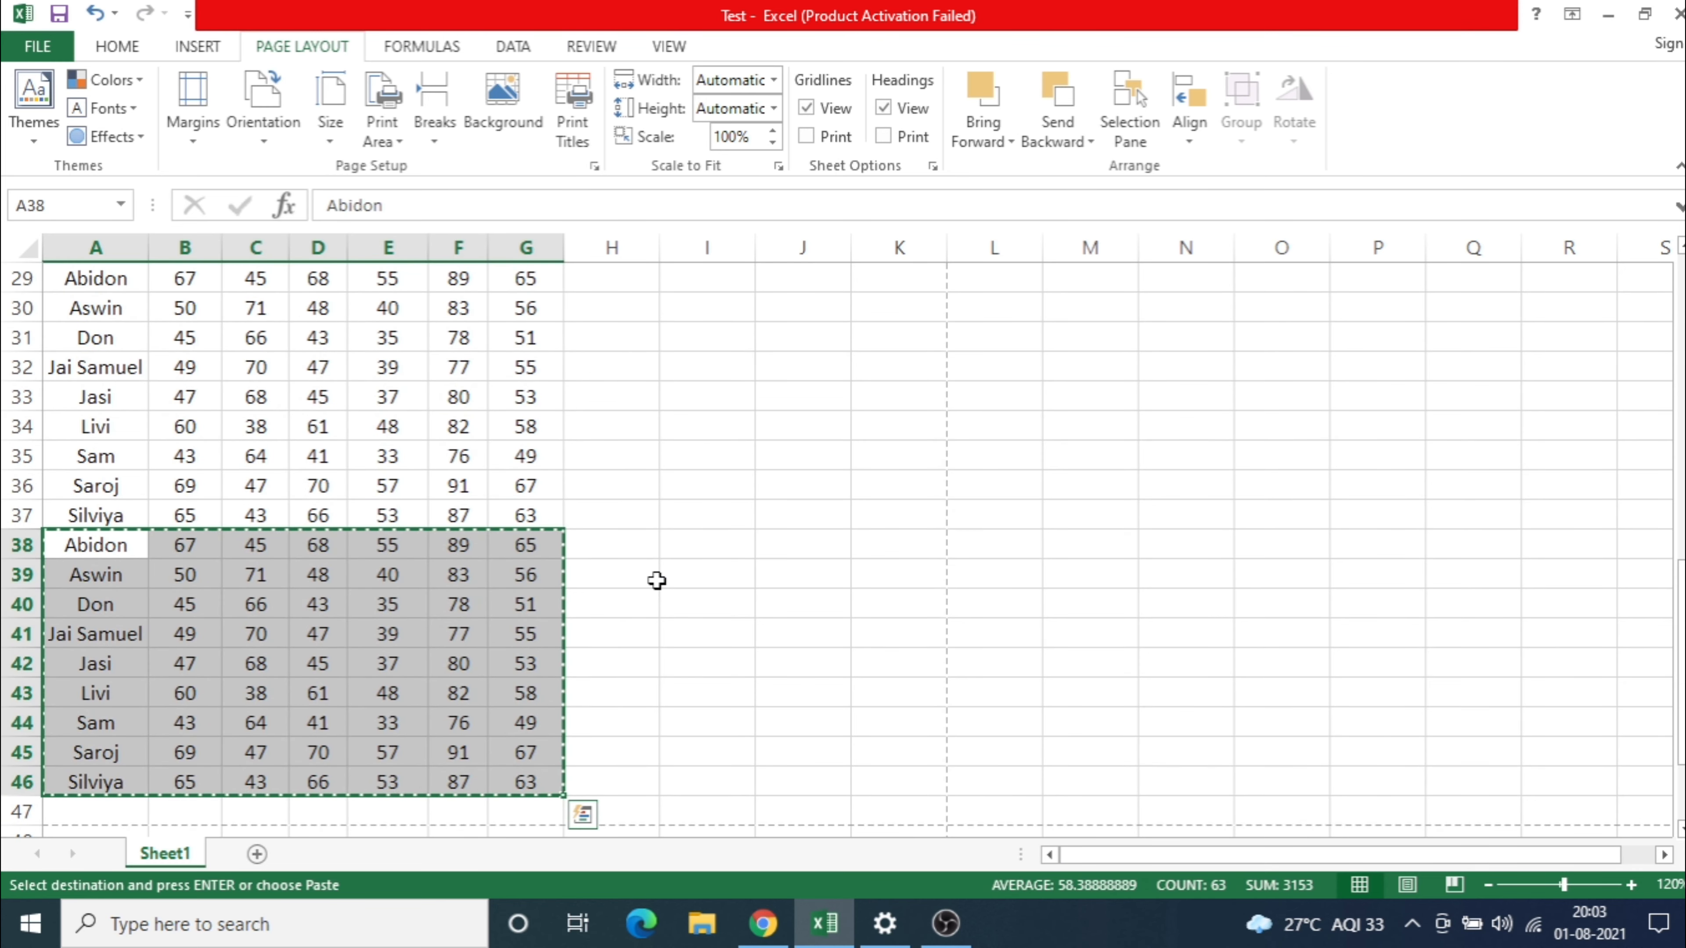
{"action": "key", "text": "ctrl+Down"}
{"action": "key", "text": "Down"}
{"action": "key", "text": "ctrl+v"}
{"action": "key", "text": "ctrl+Down"}
{"action": "key", "text": "Down"}
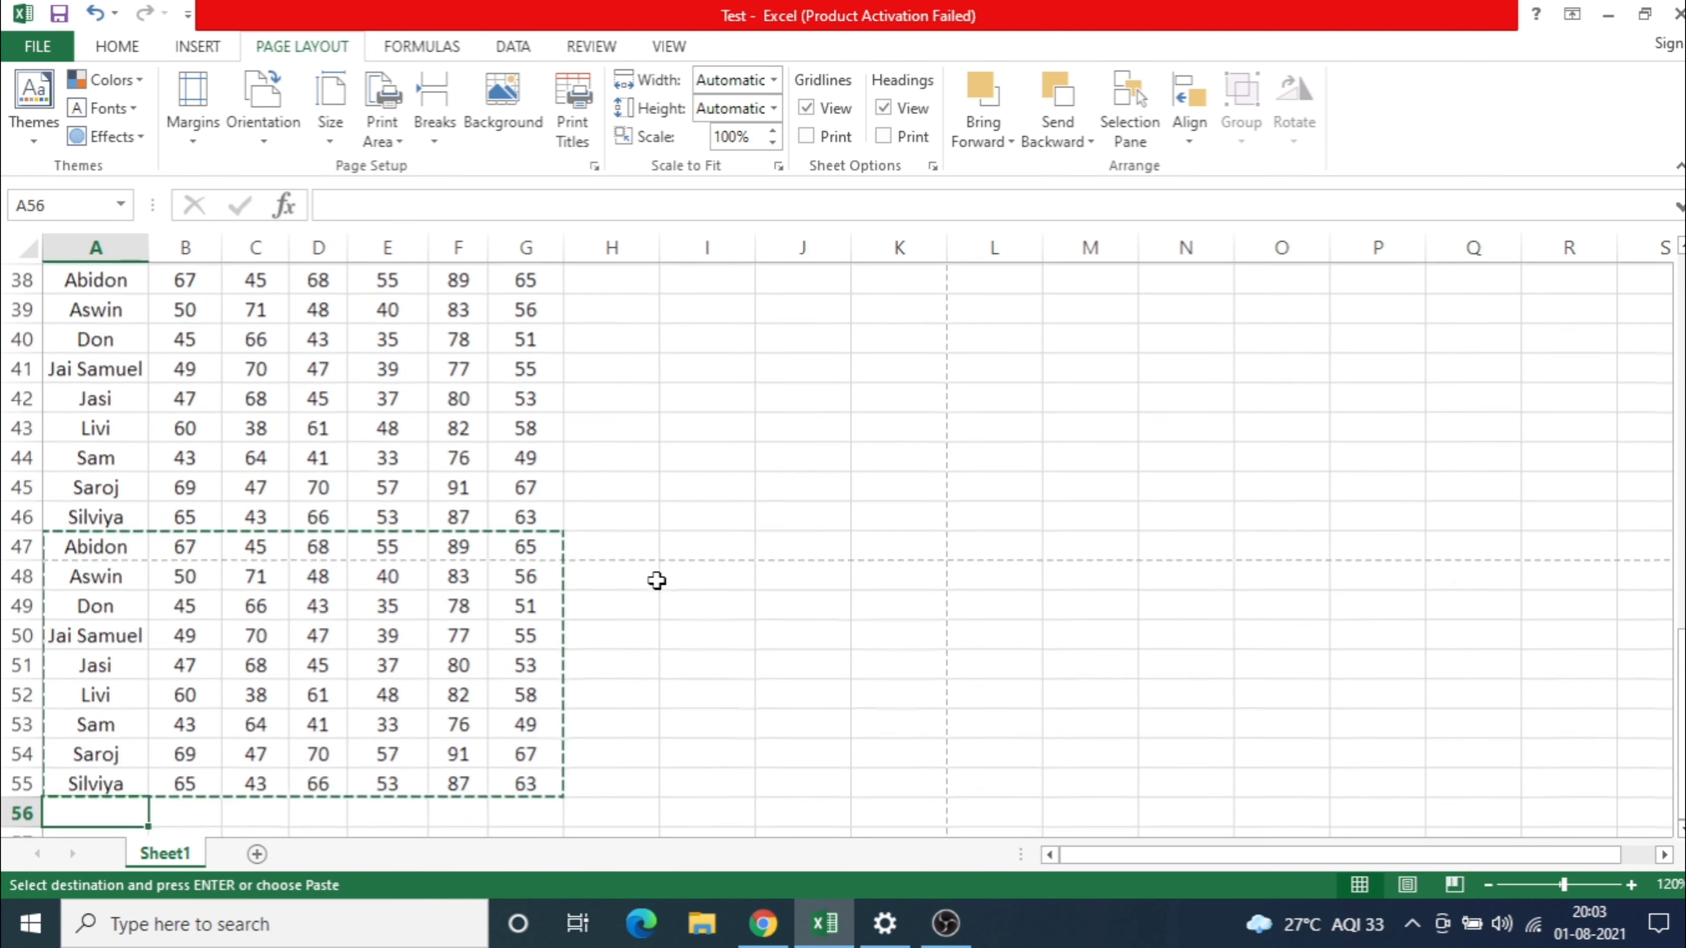
{"action": "key", "text": "Return"}
Step: Paste one more copy of the records to extend the list to row 73
{"action": "key", "text": "ctrl+q"}
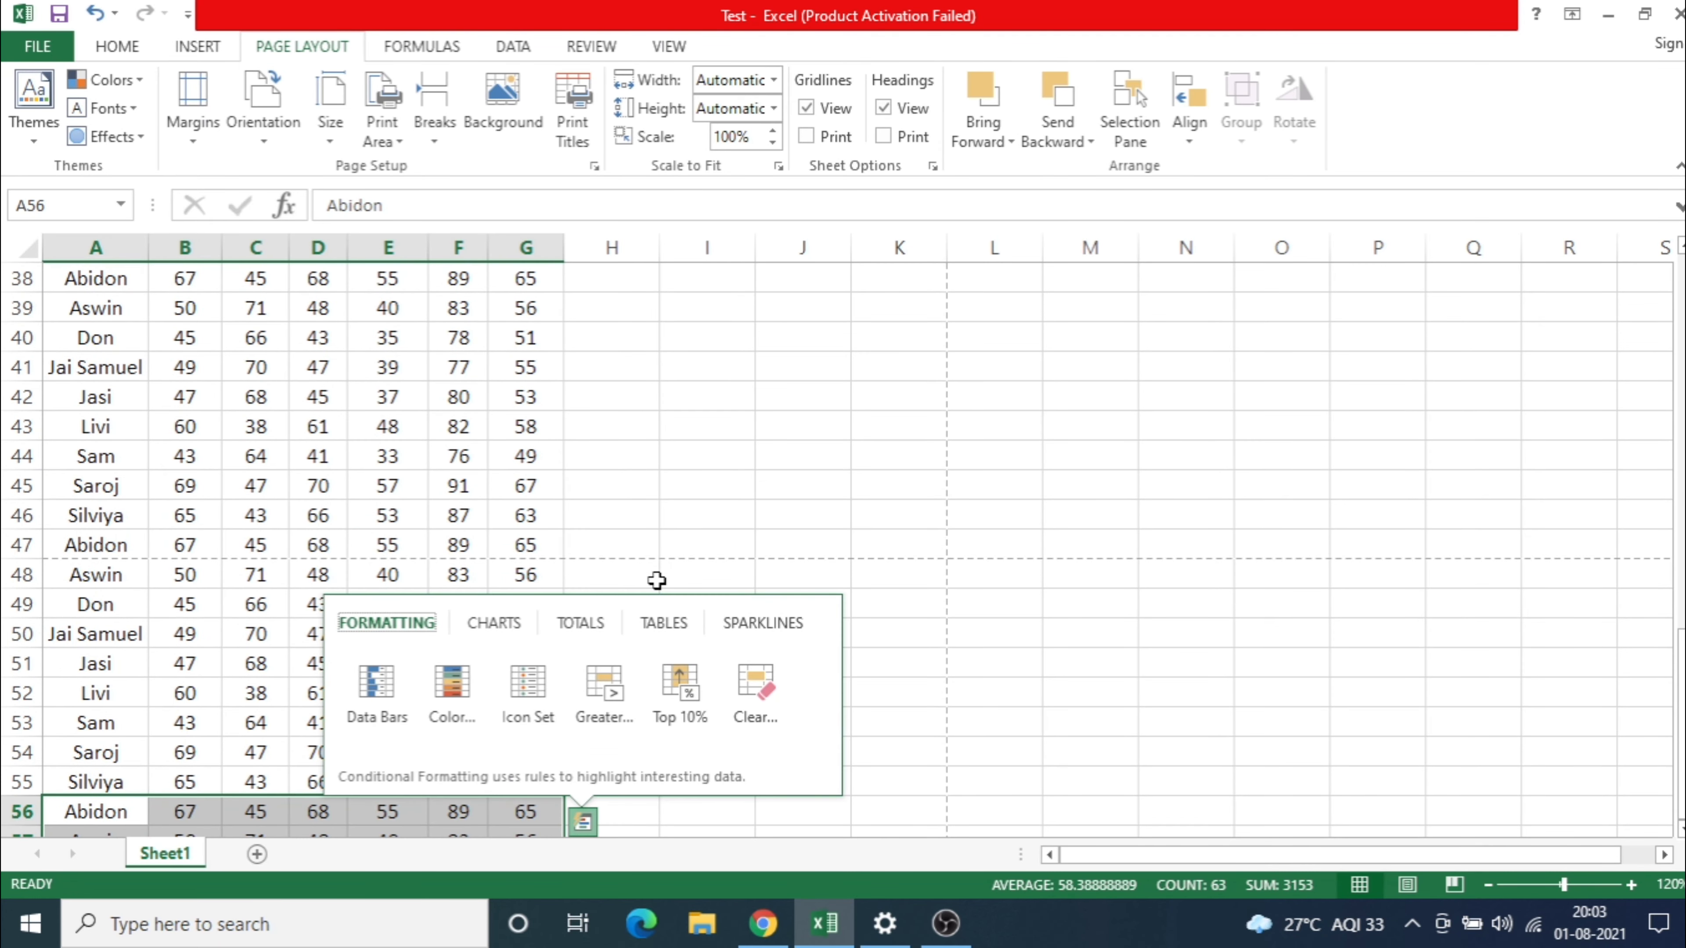
{"action": "key", "text": "Escape"}
{"action": "key", "text": "ctrl+c"}
{"action": "key", "text": "ctrl+q"}
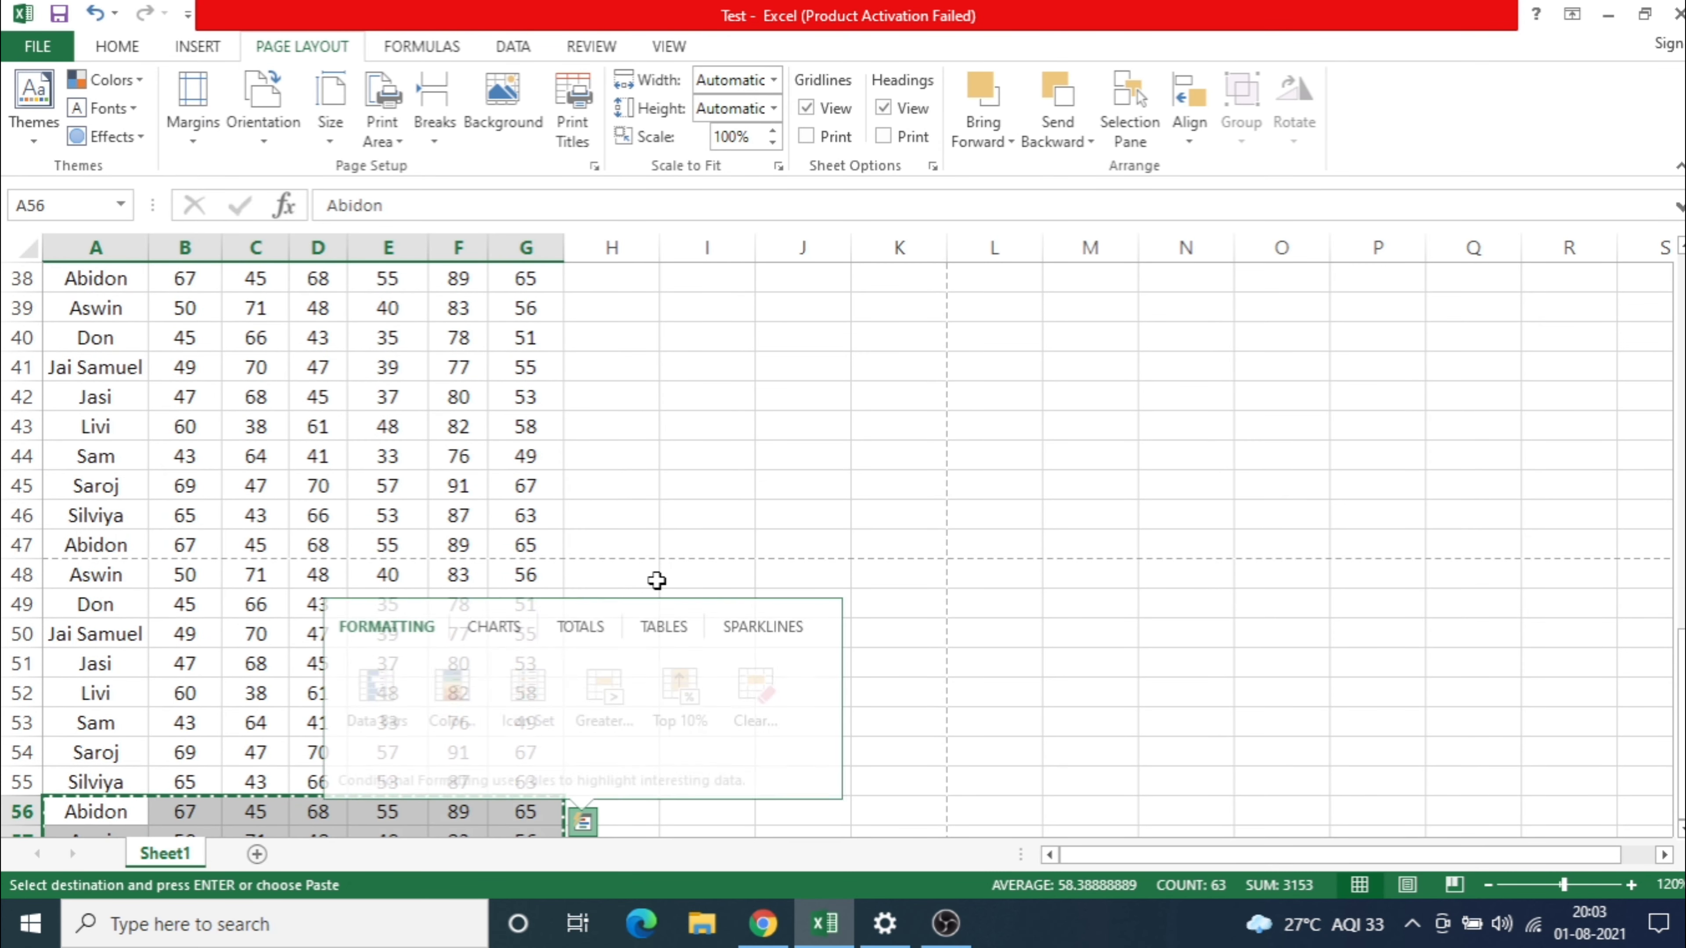
{"action": "key", "text": "Escape"}
{"action": "key", "text": "ctrl+Down"}
{"action": "key", "text": "Down"}
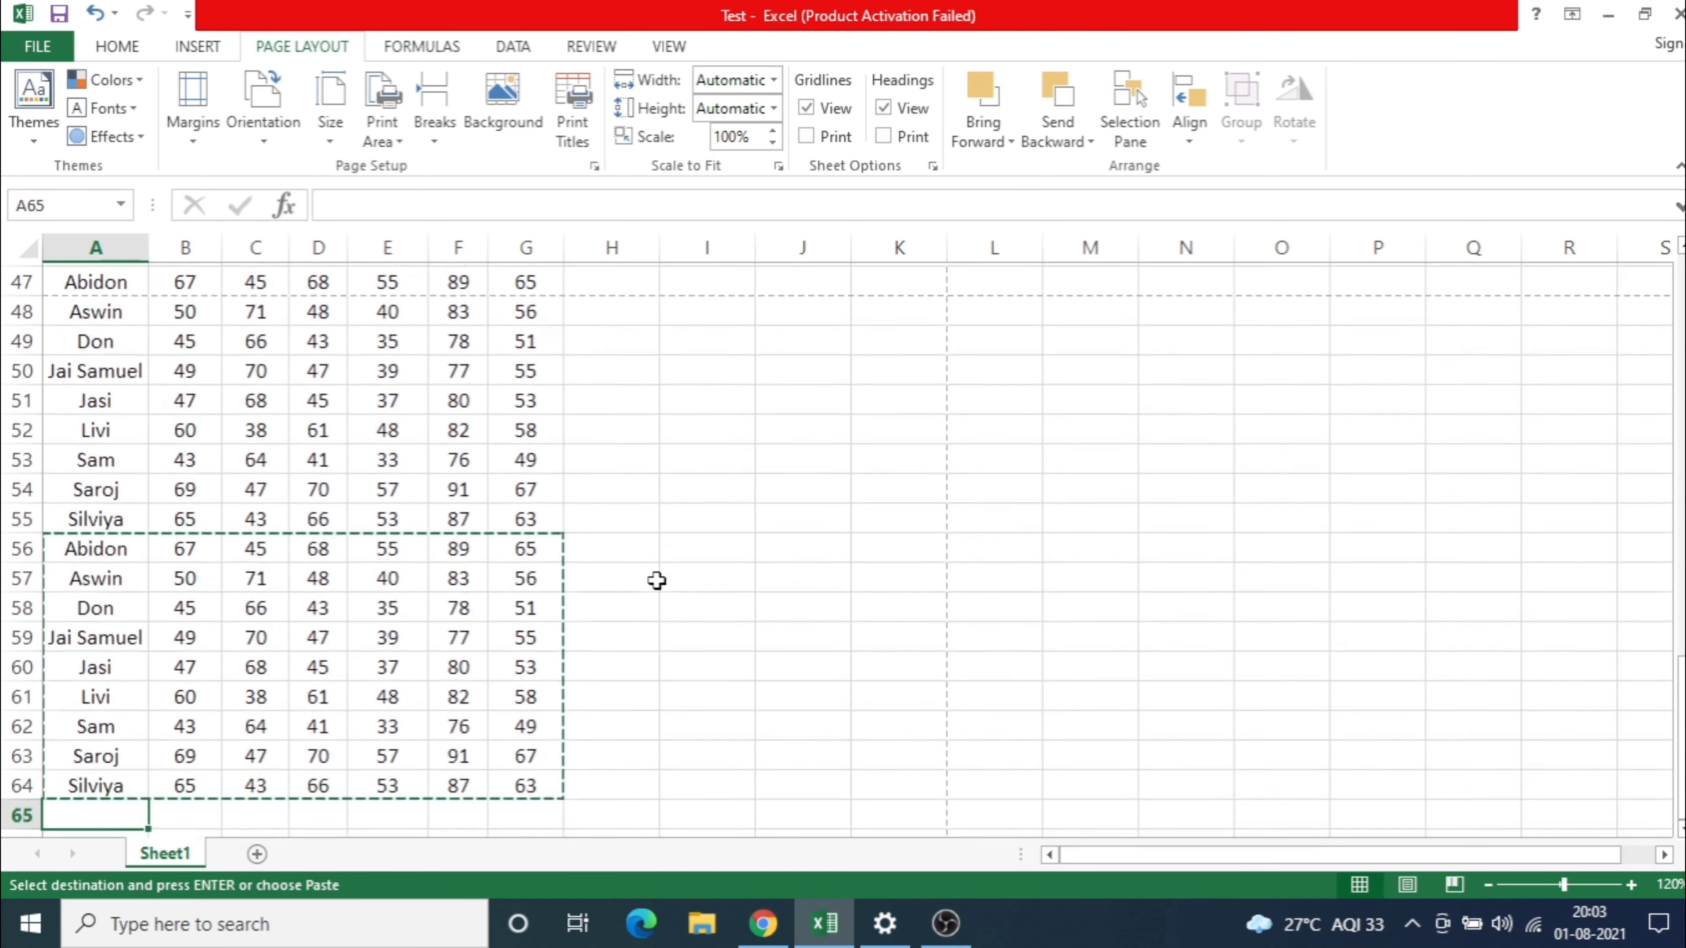
{"action": "key", "text": "Return"}
Step: Select the whole table A1:G73, open the print preview and check both pages
{"action": "key", "text": "ctrl+Home"}
{"action": "key", "text": "ctrl+shift+Right"}
{"action": "key", "text": "ctrl+shift+Down"}
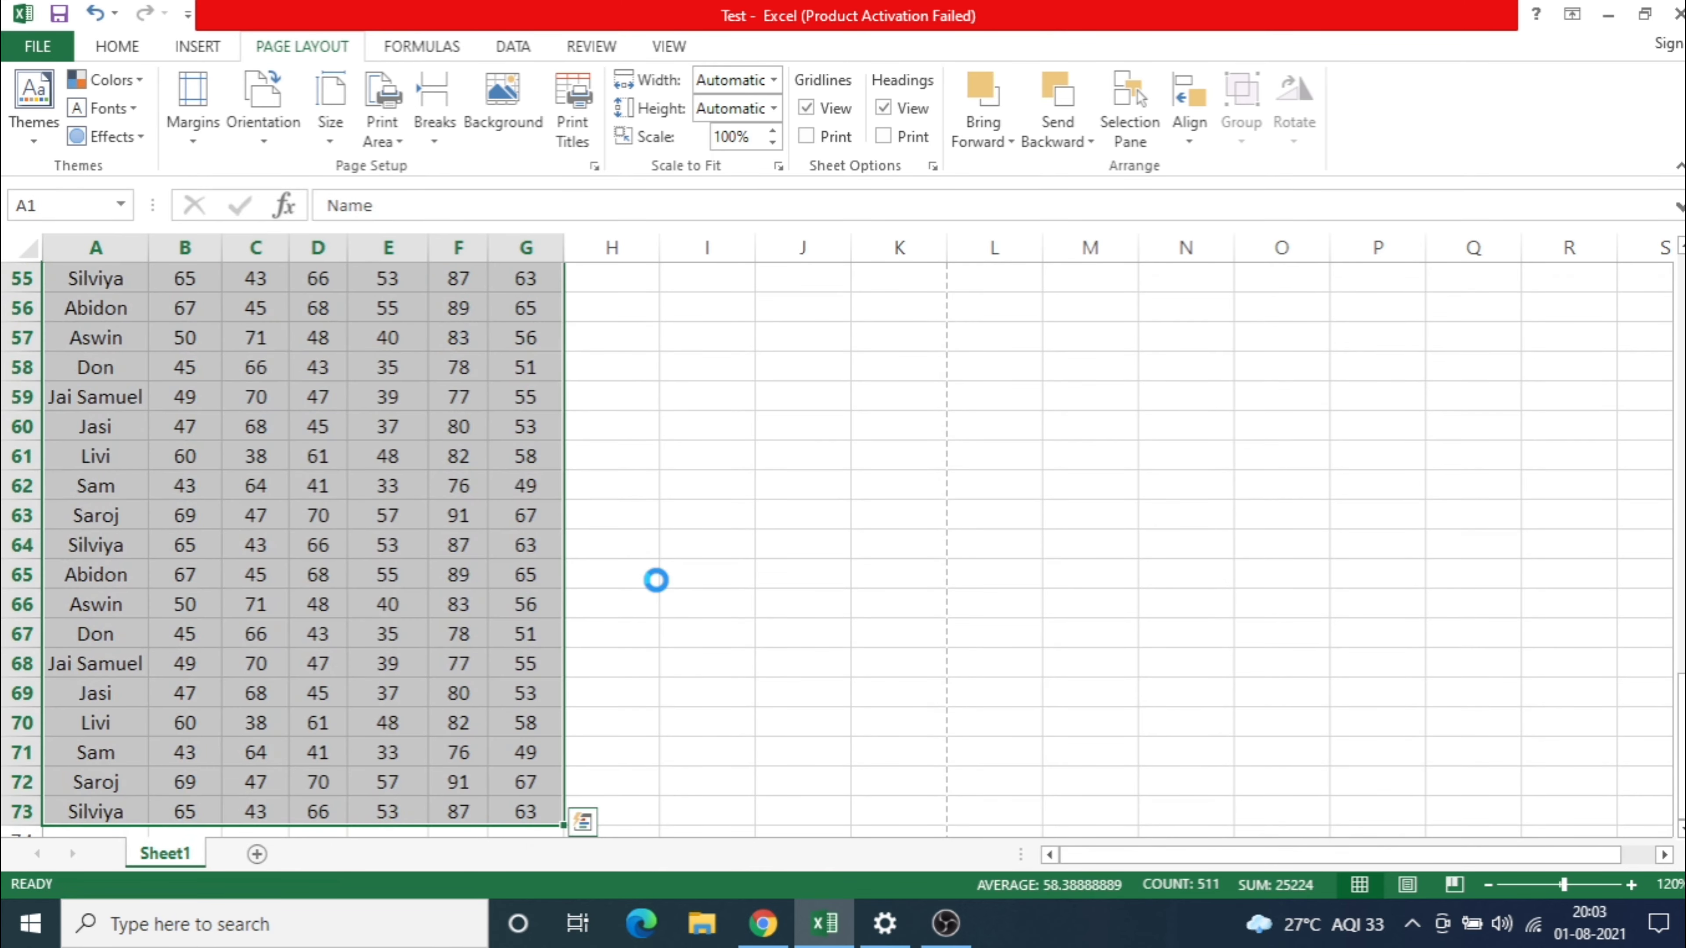
{"action": "key", "text": "ctrl+p"}
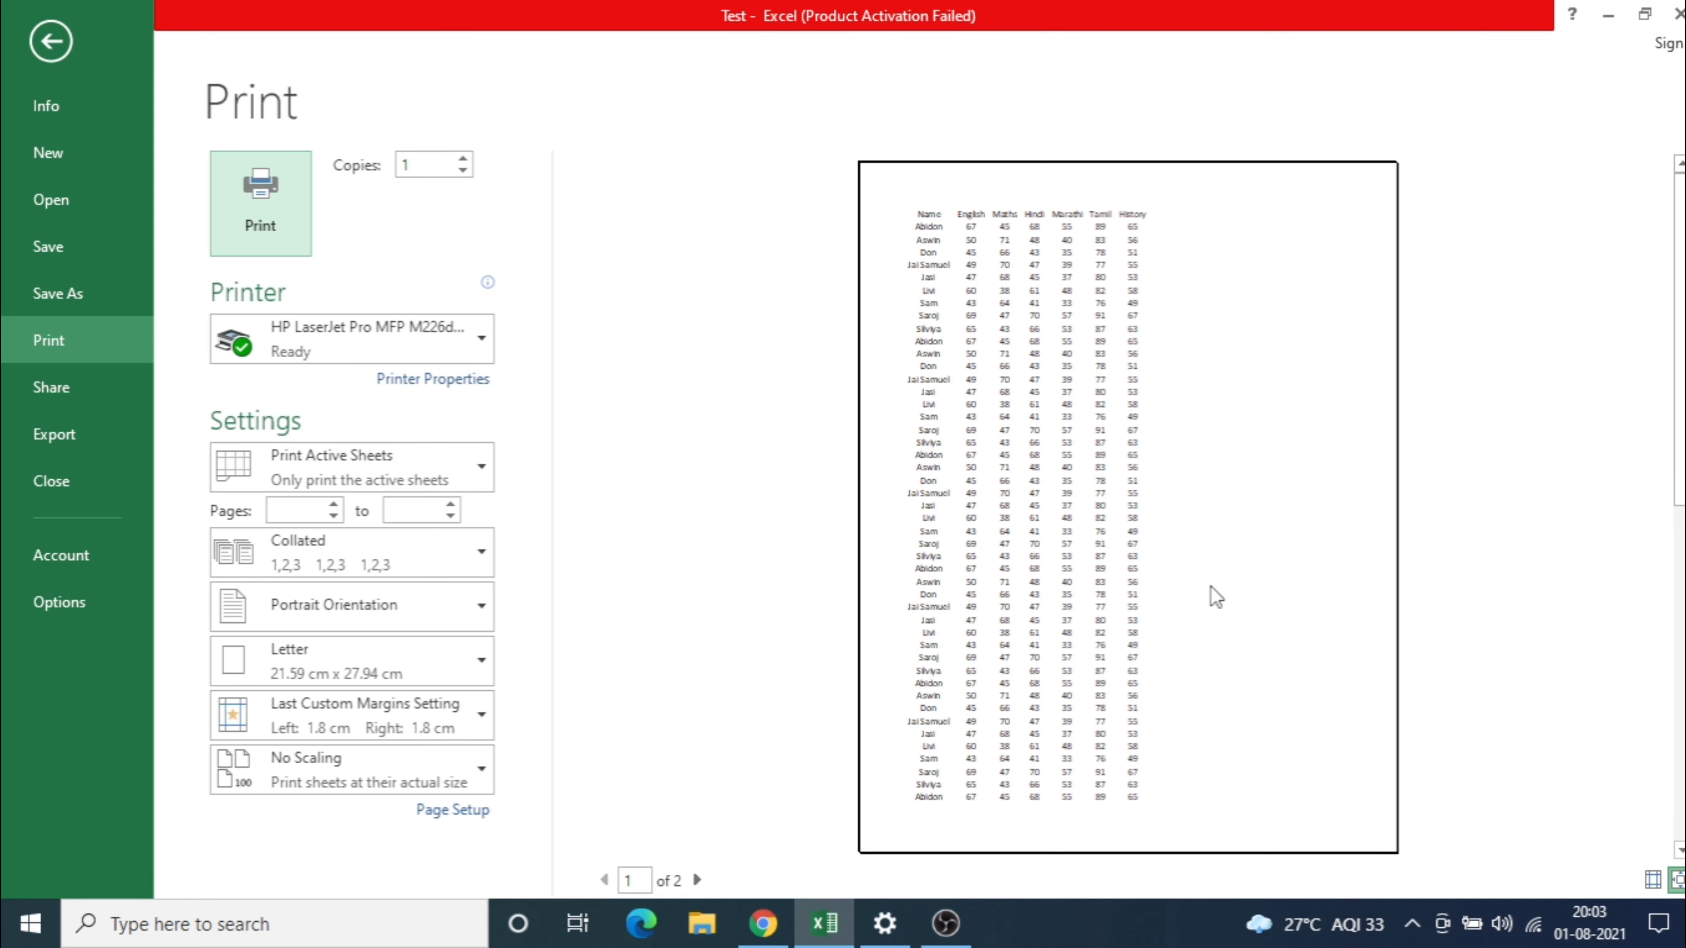
{"action": "left_click", "coordinate": [698, 881]}
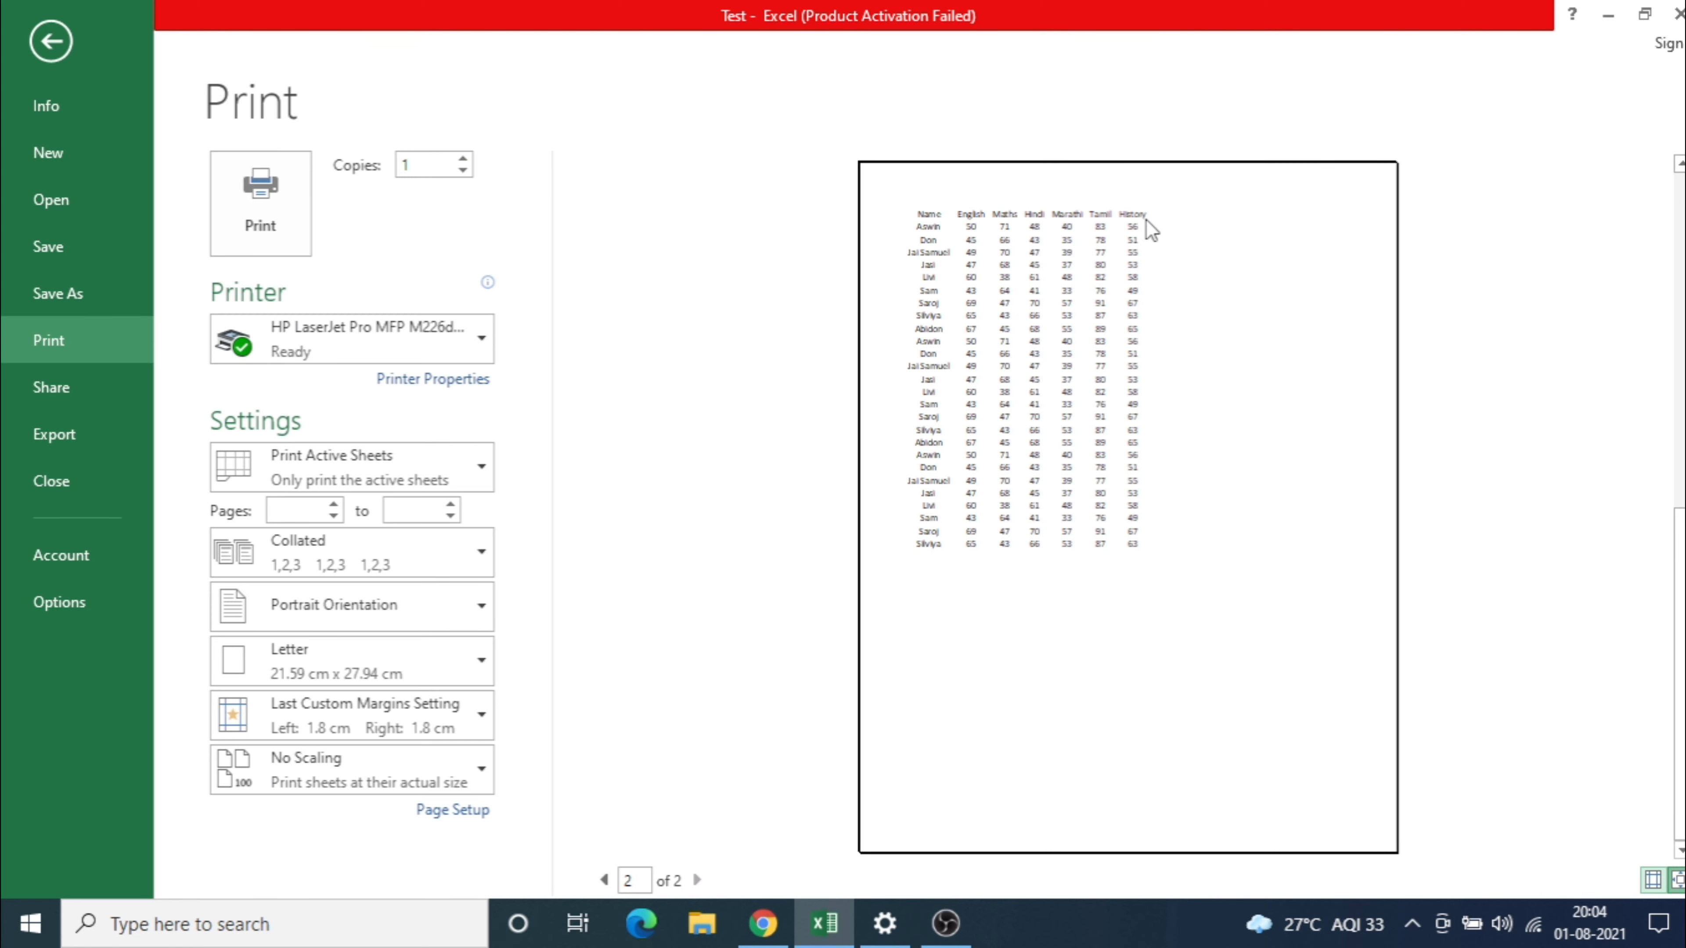
{"action": "key", "text": "Escape"}
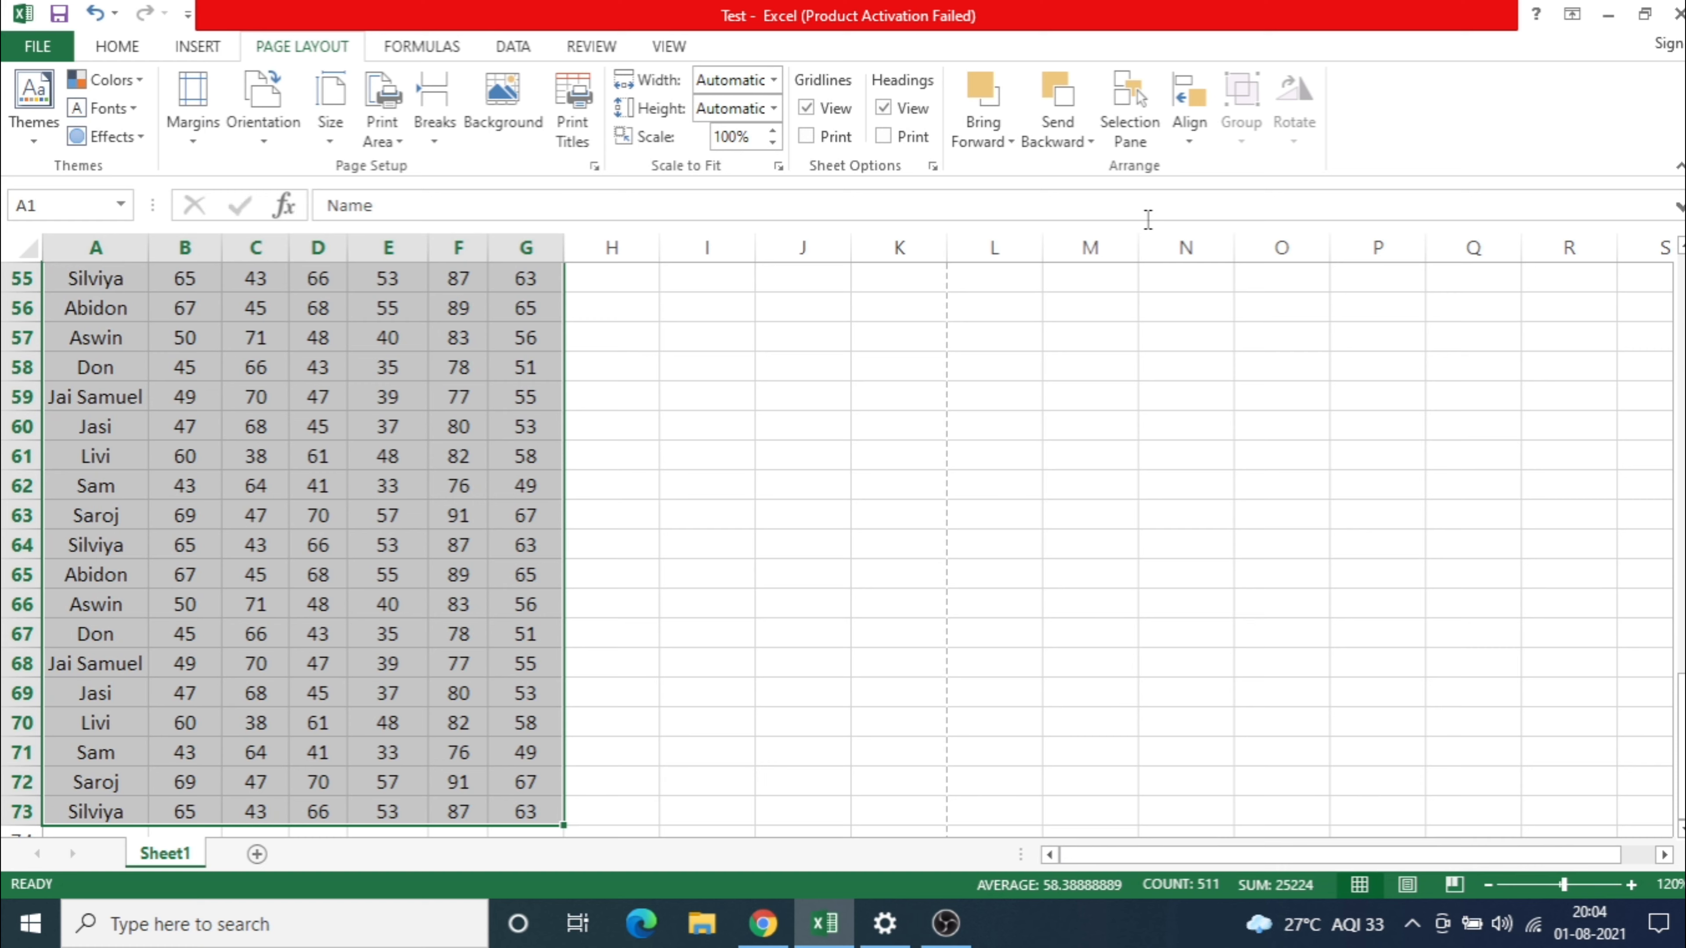
Step: Clear the rows to repeat at top in the Print Titles page setup
{"action": "left_click", "coordinate": [560, 126]}
{"action": "left_click", "coordinate": [575, 189]}
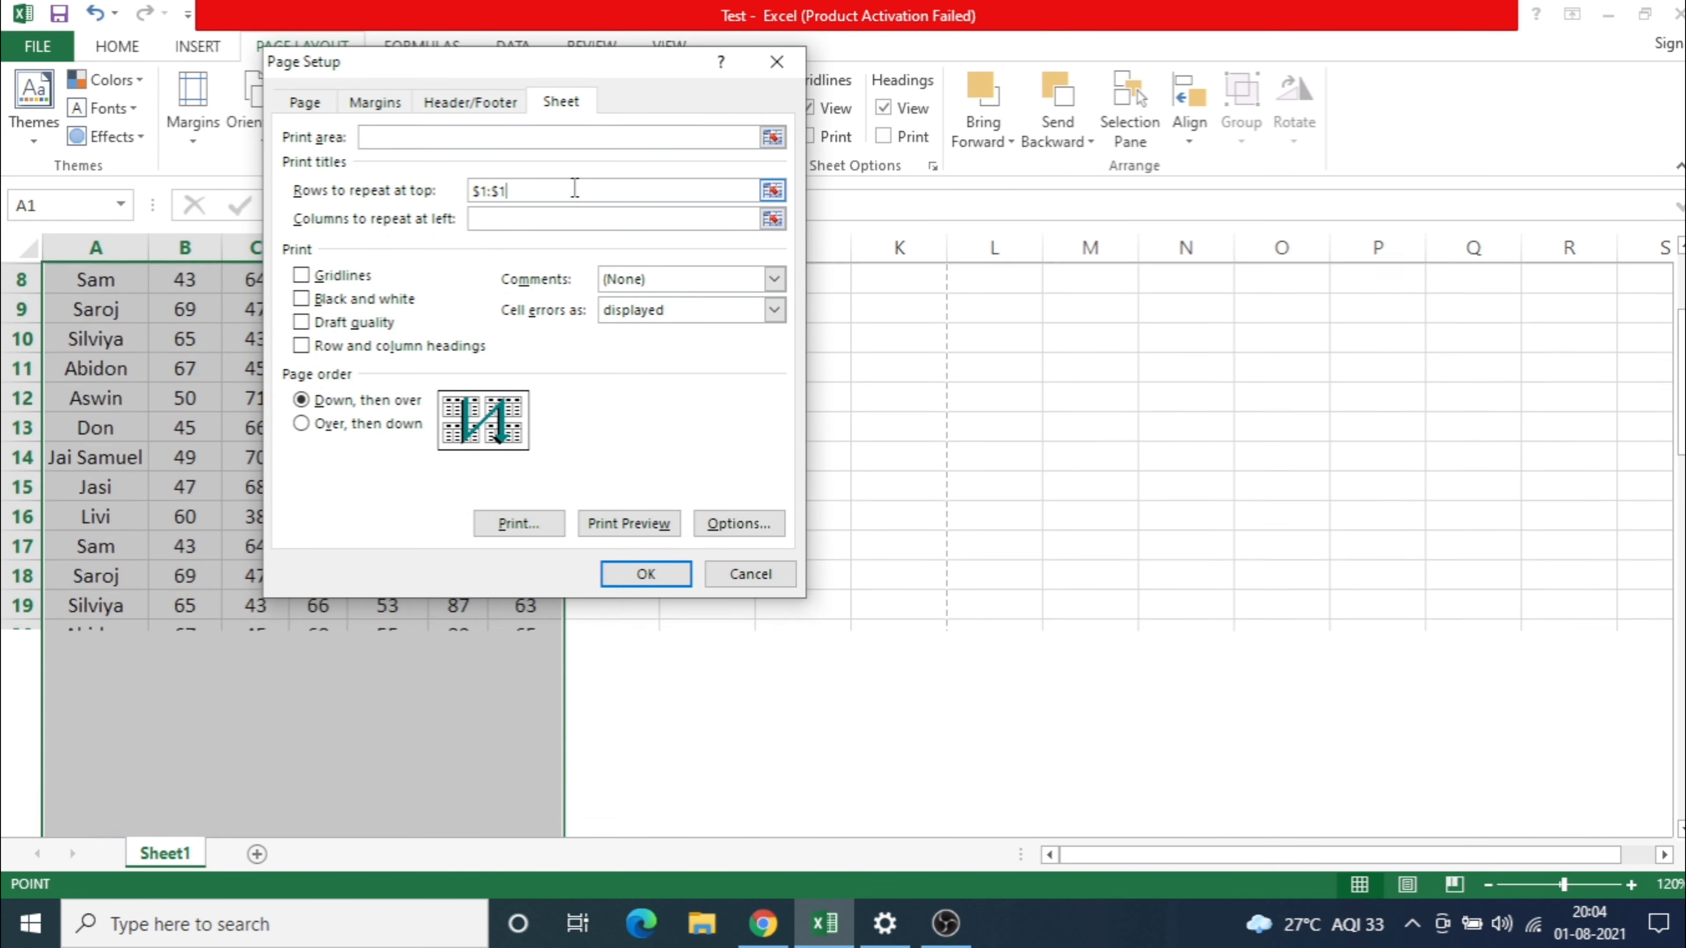
{"action": "key", "text": "Left"}
{"action": "key", "text": "BackSpace"}
{"action": "key", "text": "BackSpace"}
{"action": "key", "text": "BackSpace"}
{"action": "key", "text": "BackSpace"}
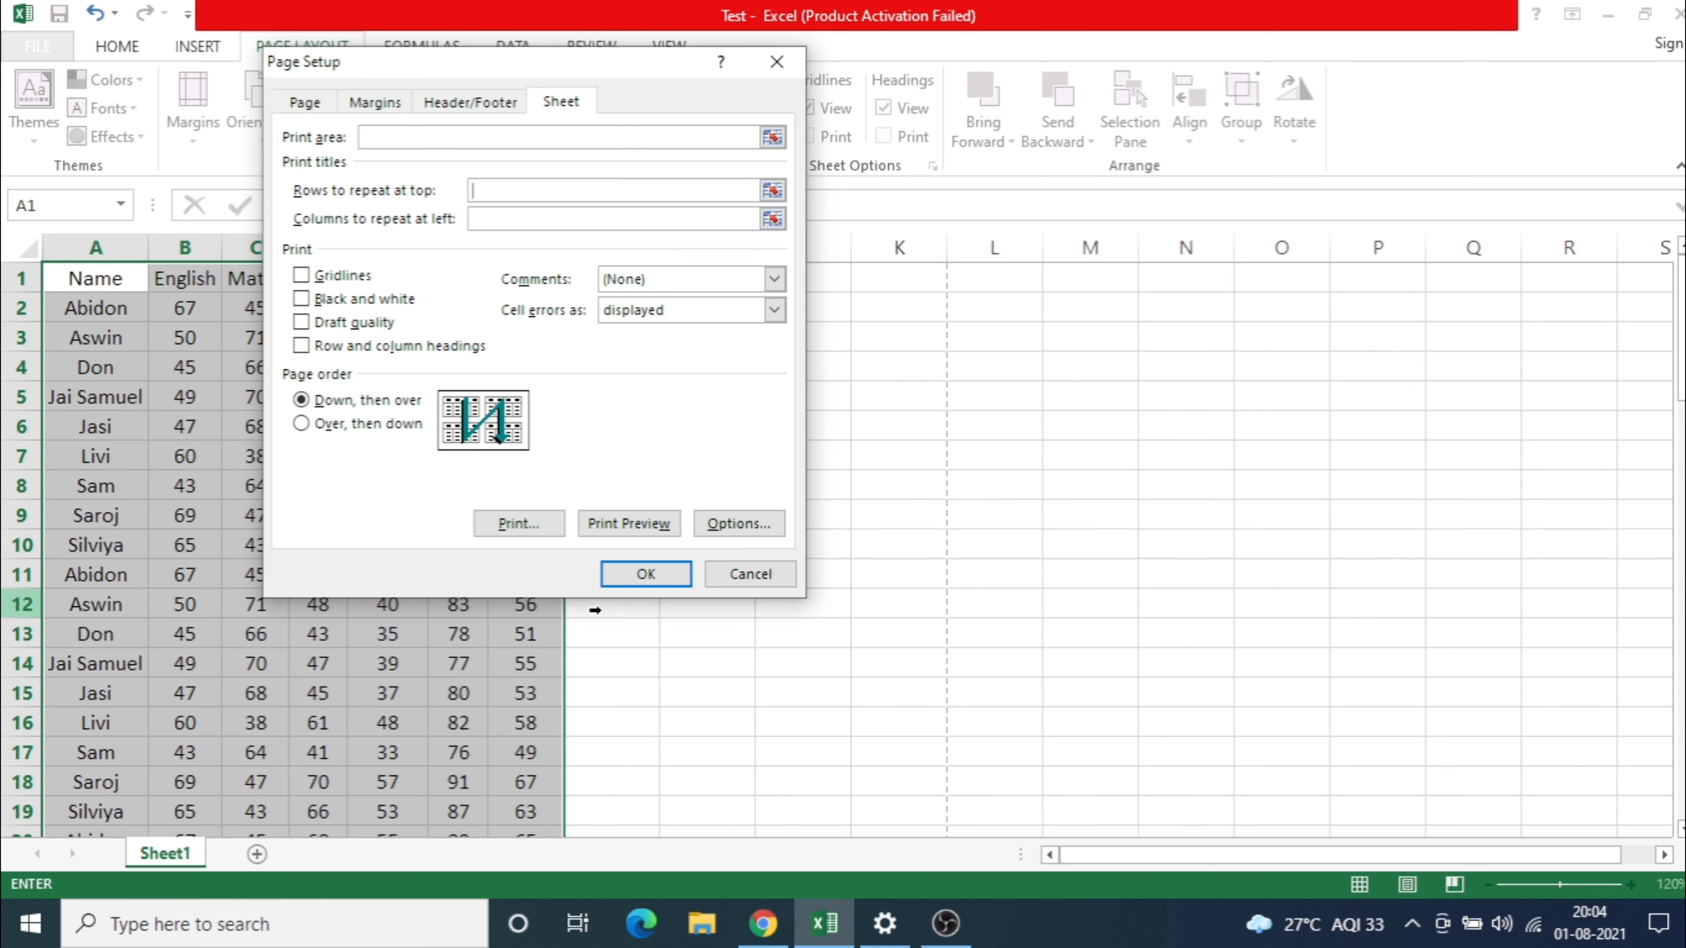
{"action": "left_click", "coordinate": [642, 583]}
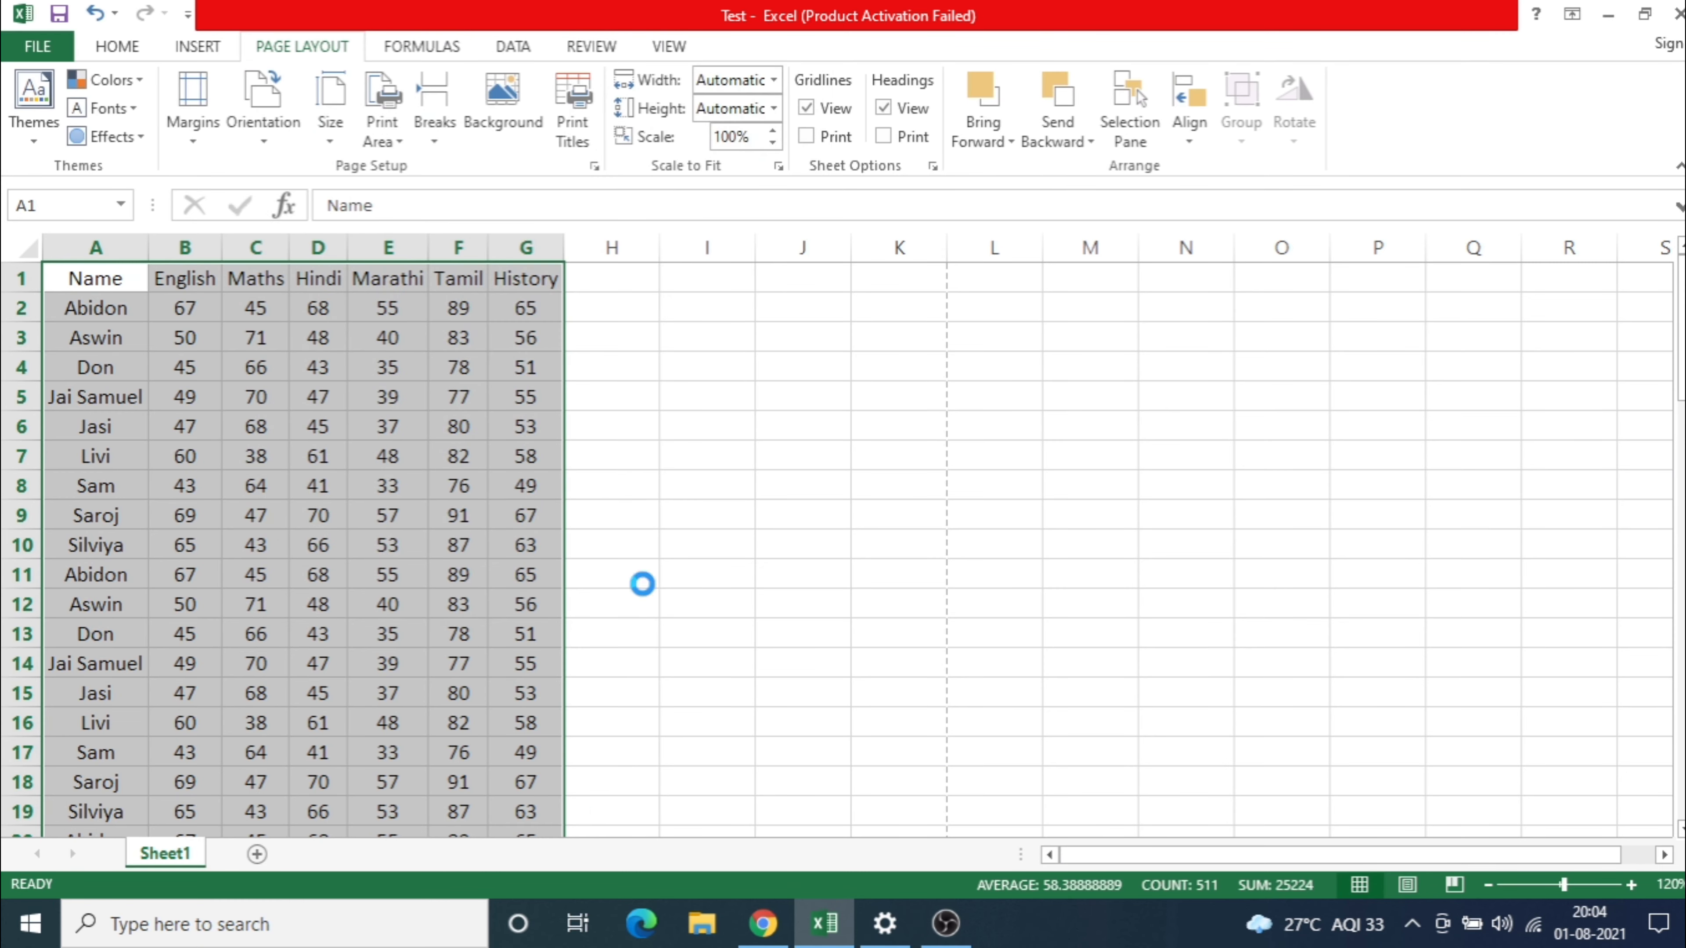
Step: Preview the printout again and check its second page without repeated titles
{"action": "key", "text": "ctrl+p"}
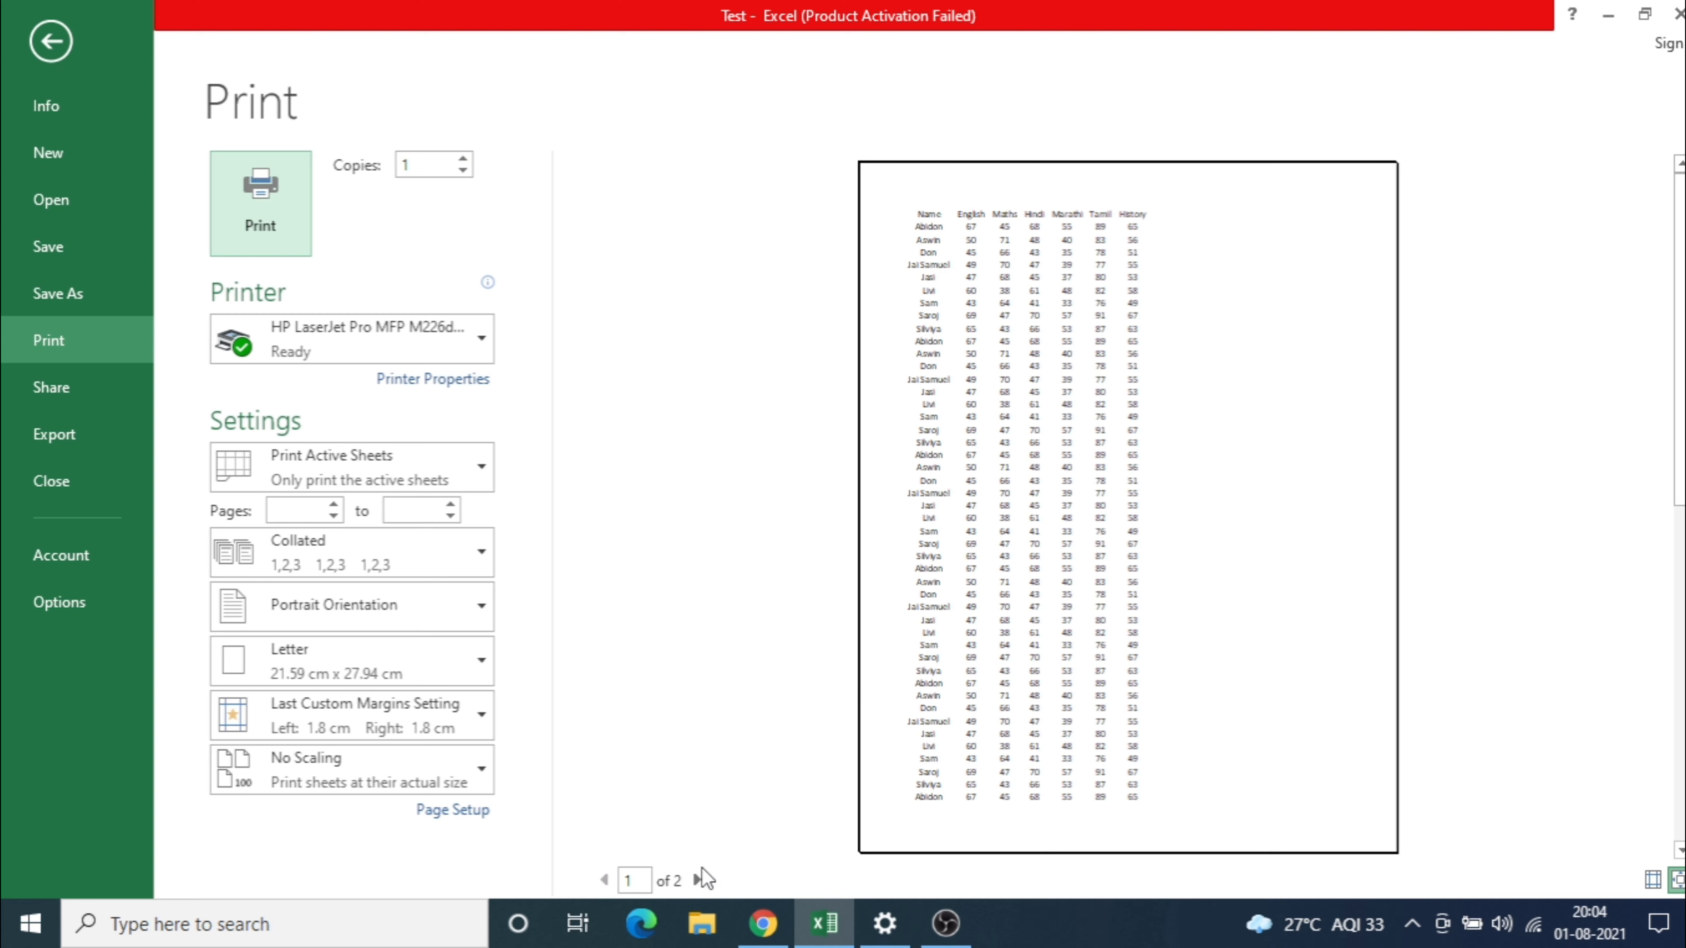
{"action": "left_click", "coordinate": [697, 880]}
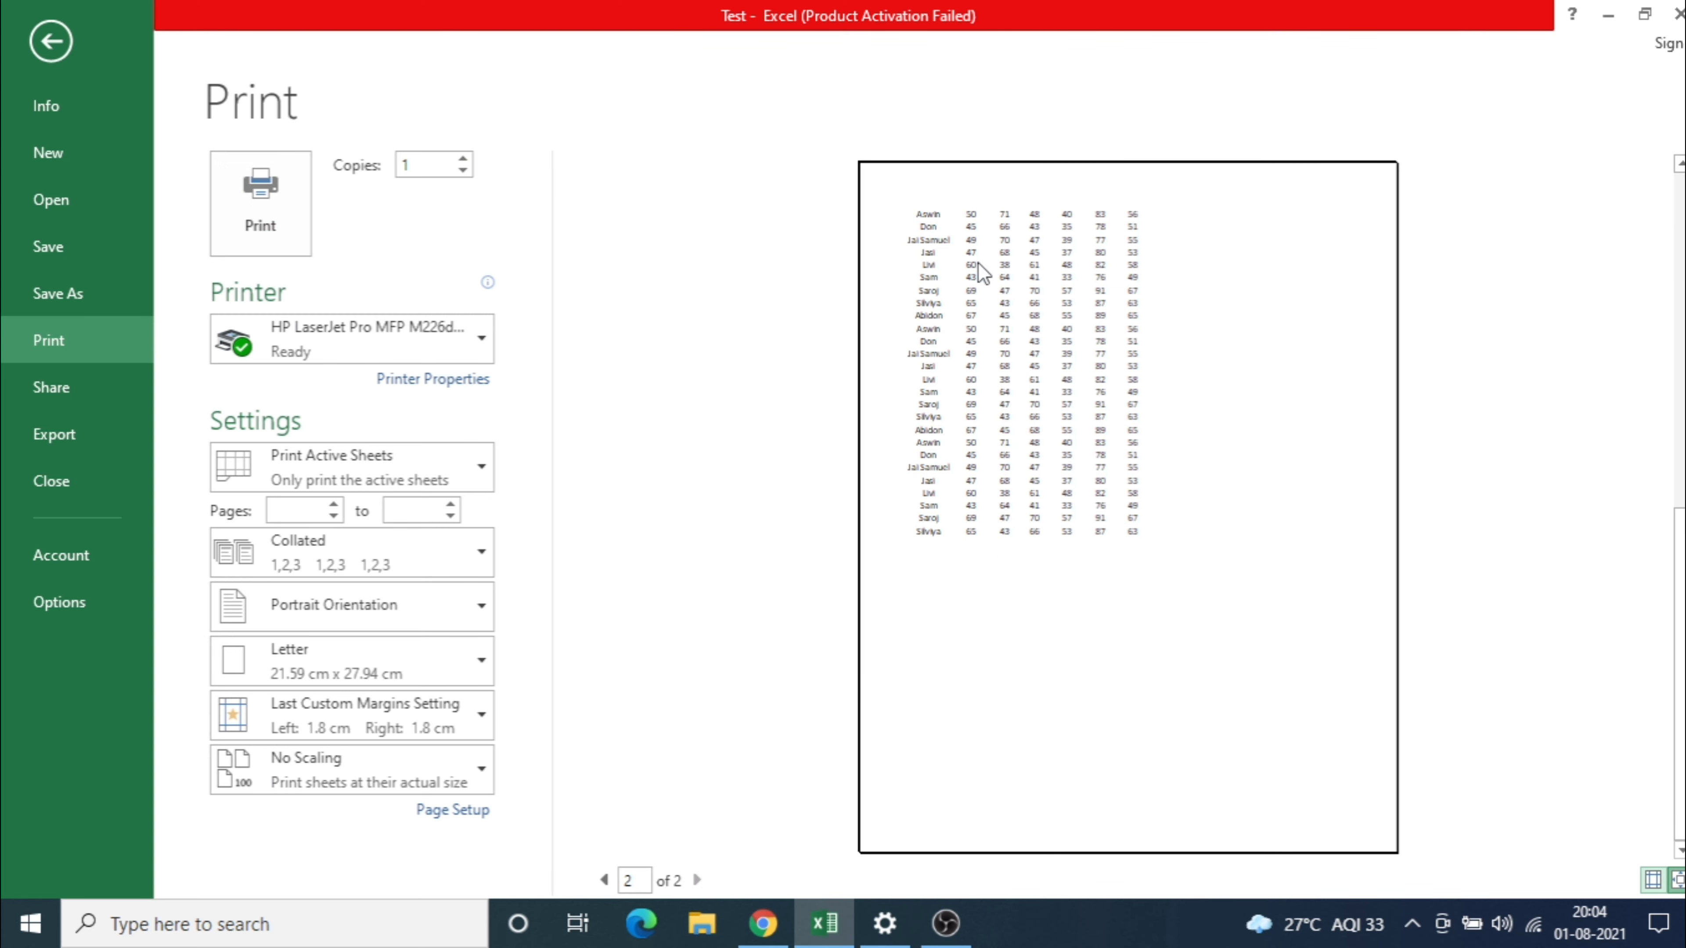
{"action": "key", "text": "Escape"}
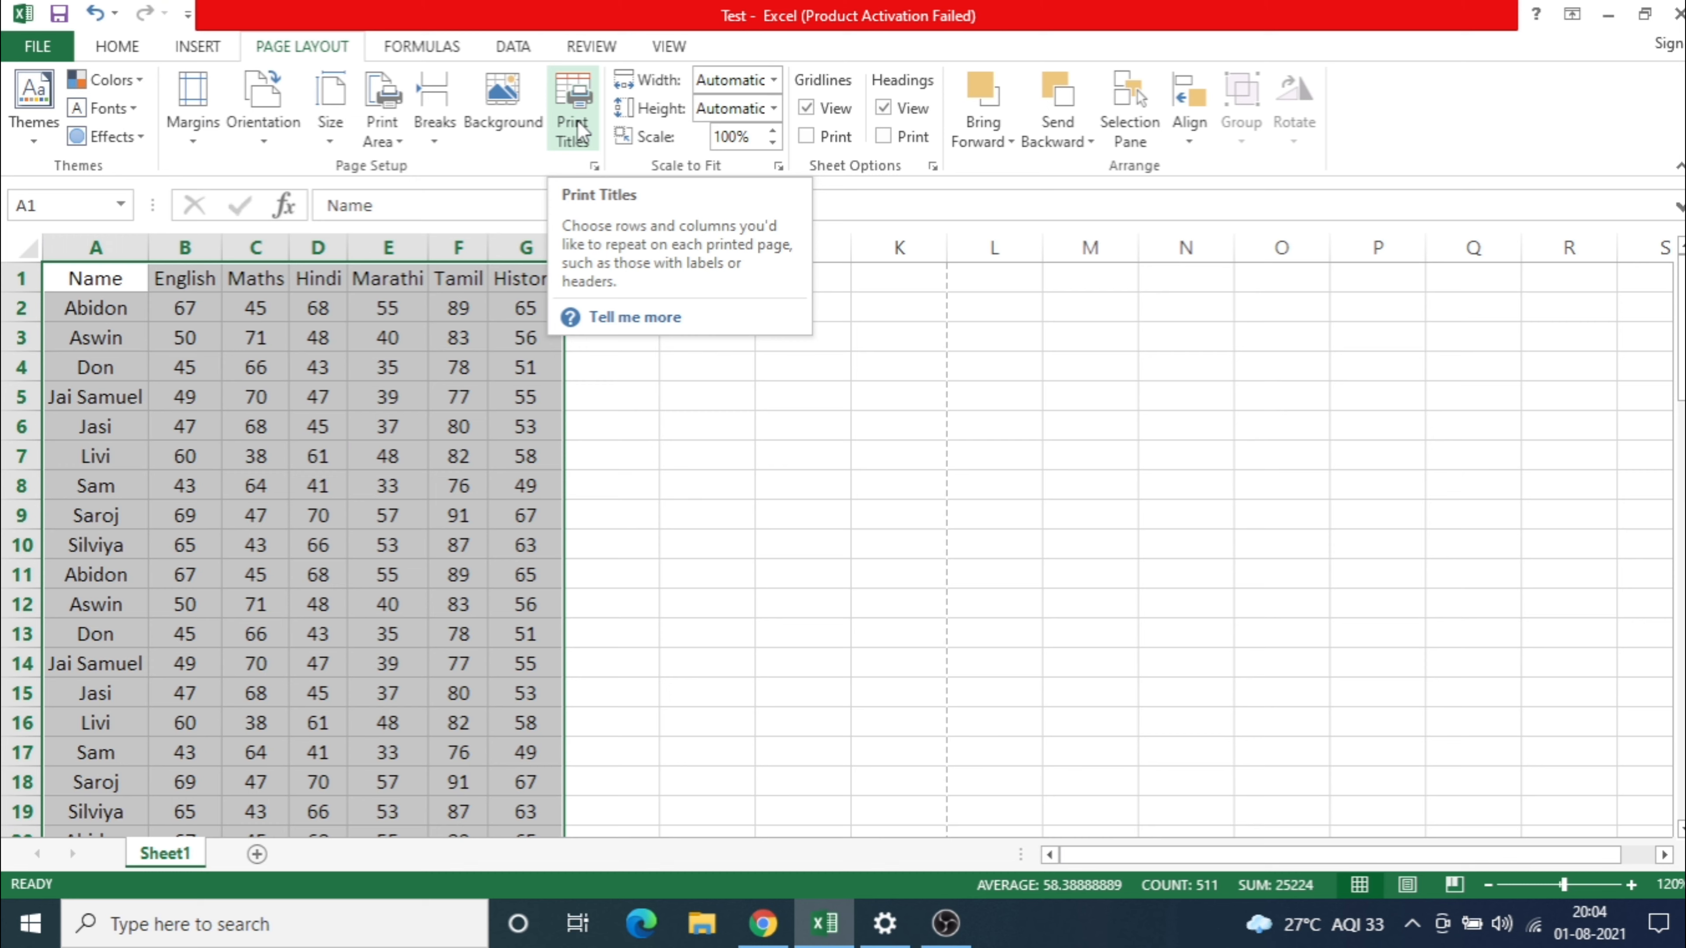
Step: Show the Formulas ribbon and delete the duplicated rows 11 to 73, keeping the original records
{"action": "left_click", "coordinate": [445, 48]}
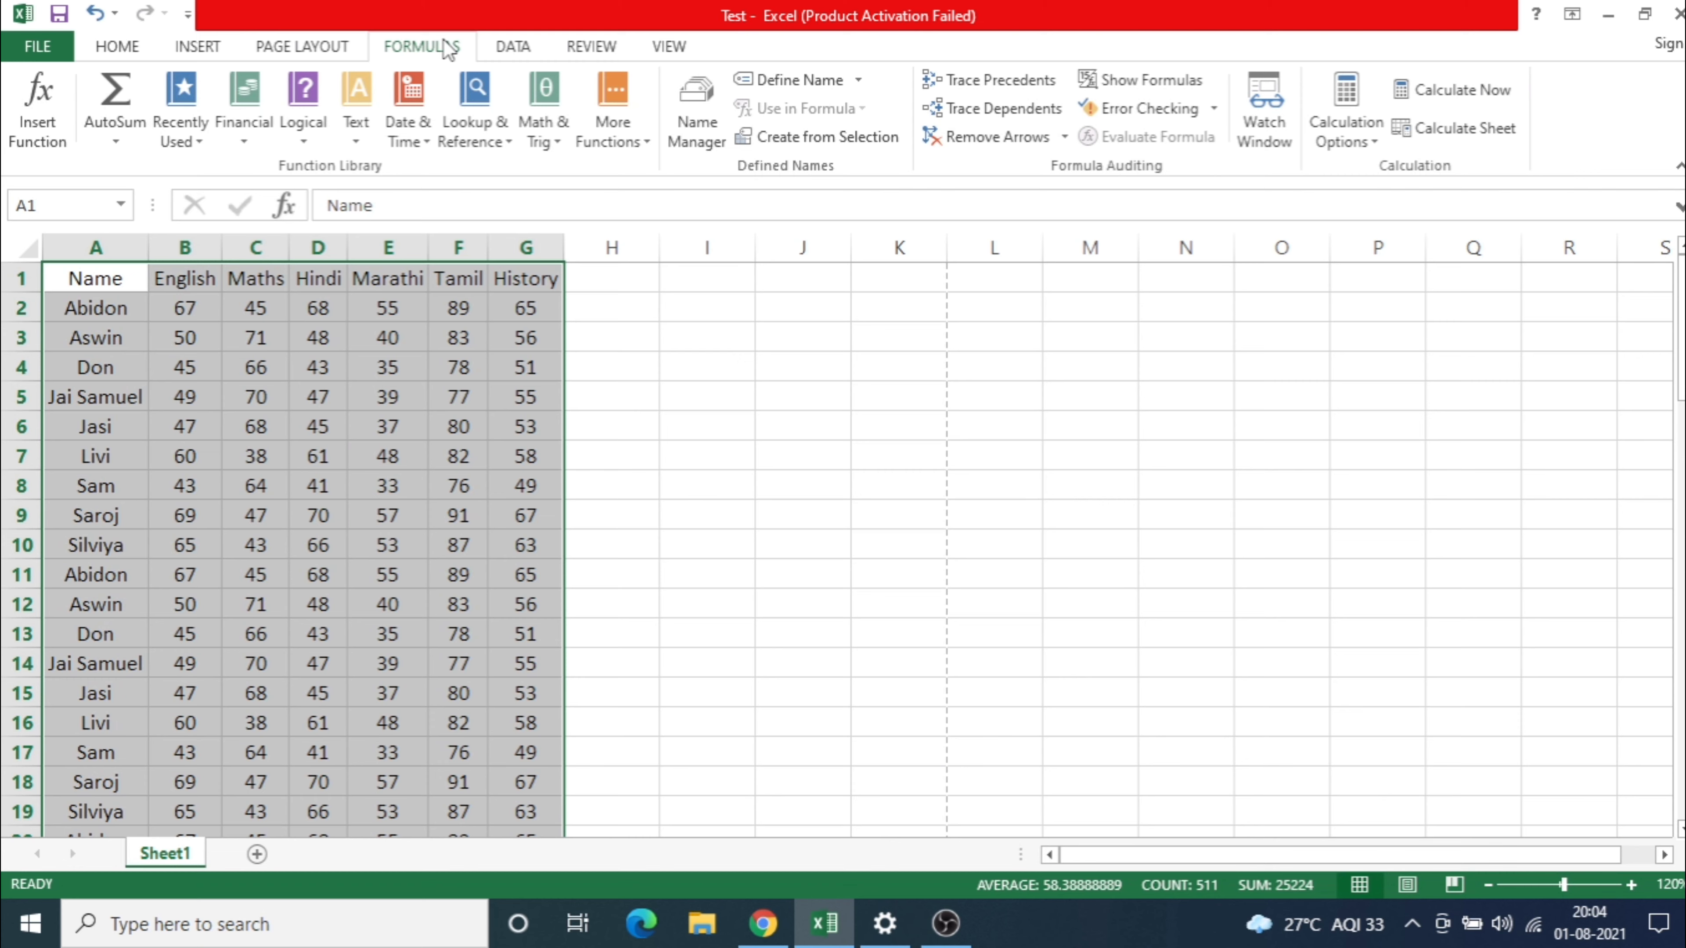
{"action": "key", "text": "Down"}
{"action": "key", "text": "Down"}
{"action": "key", "text": "Down"}
{"action": "key", "text": "Down"}
{"action": "key", "text": "Down"}
{"action": "key", "text": "Down"}
{"action": "key", "text": "Down"}
{"action": "key", "text": "Down"}
{"action": "key", "text": "Down"}
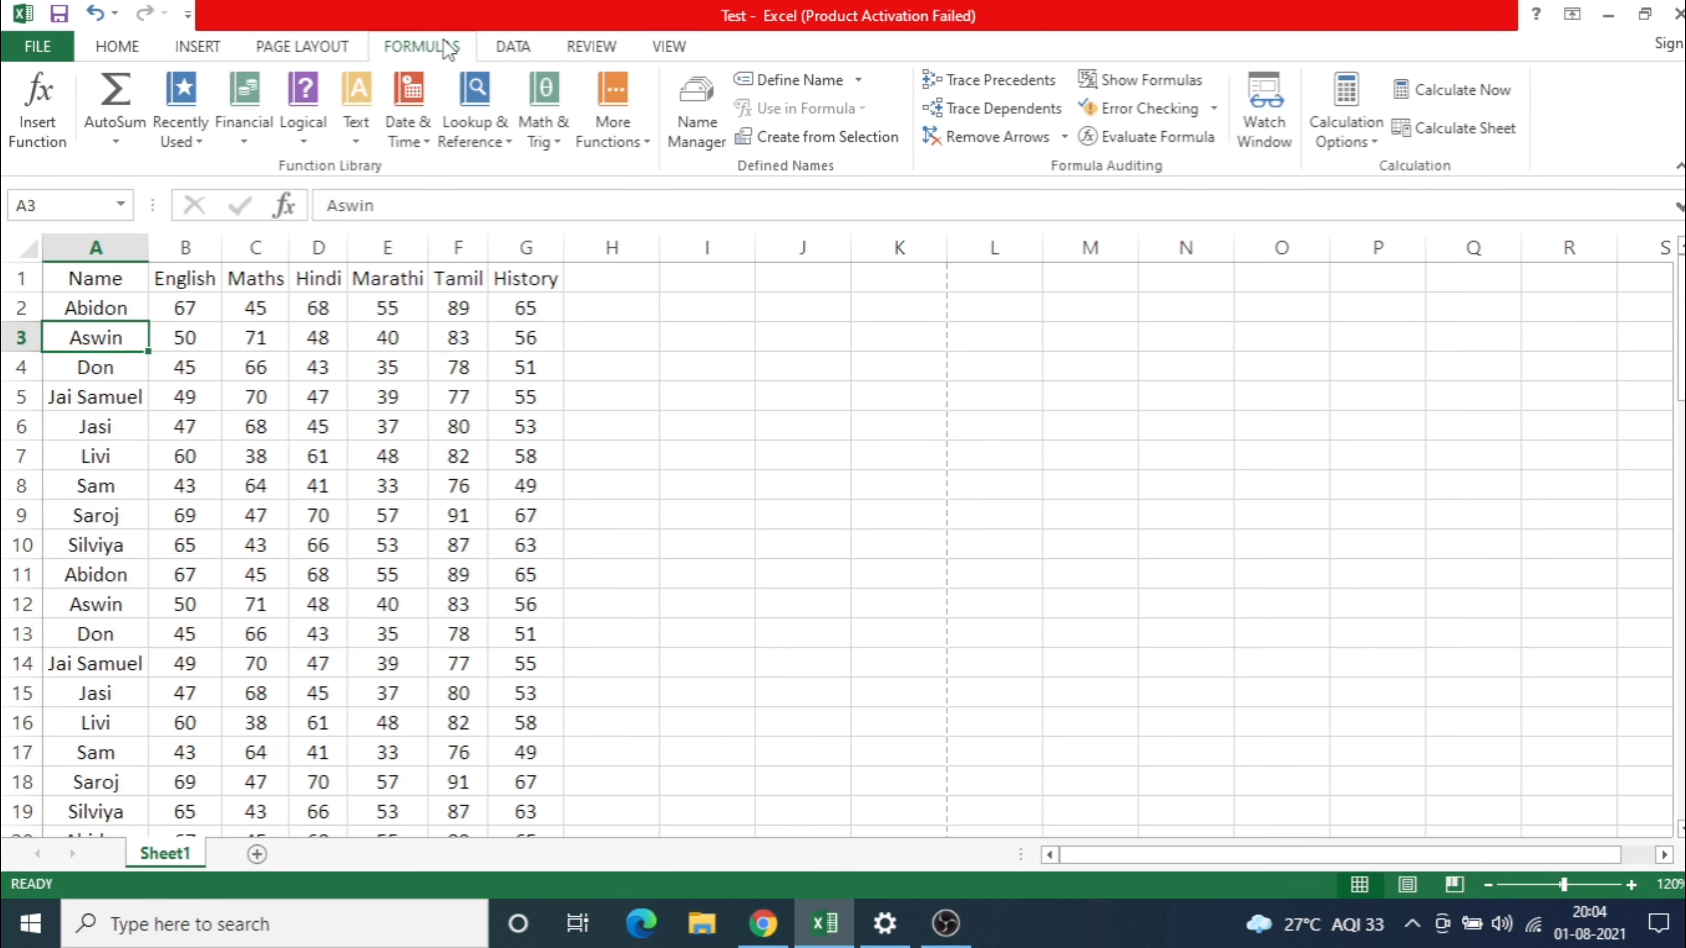
{"action": "key", "text": "Down"}
{"action": "key", "text": "shift+space"}
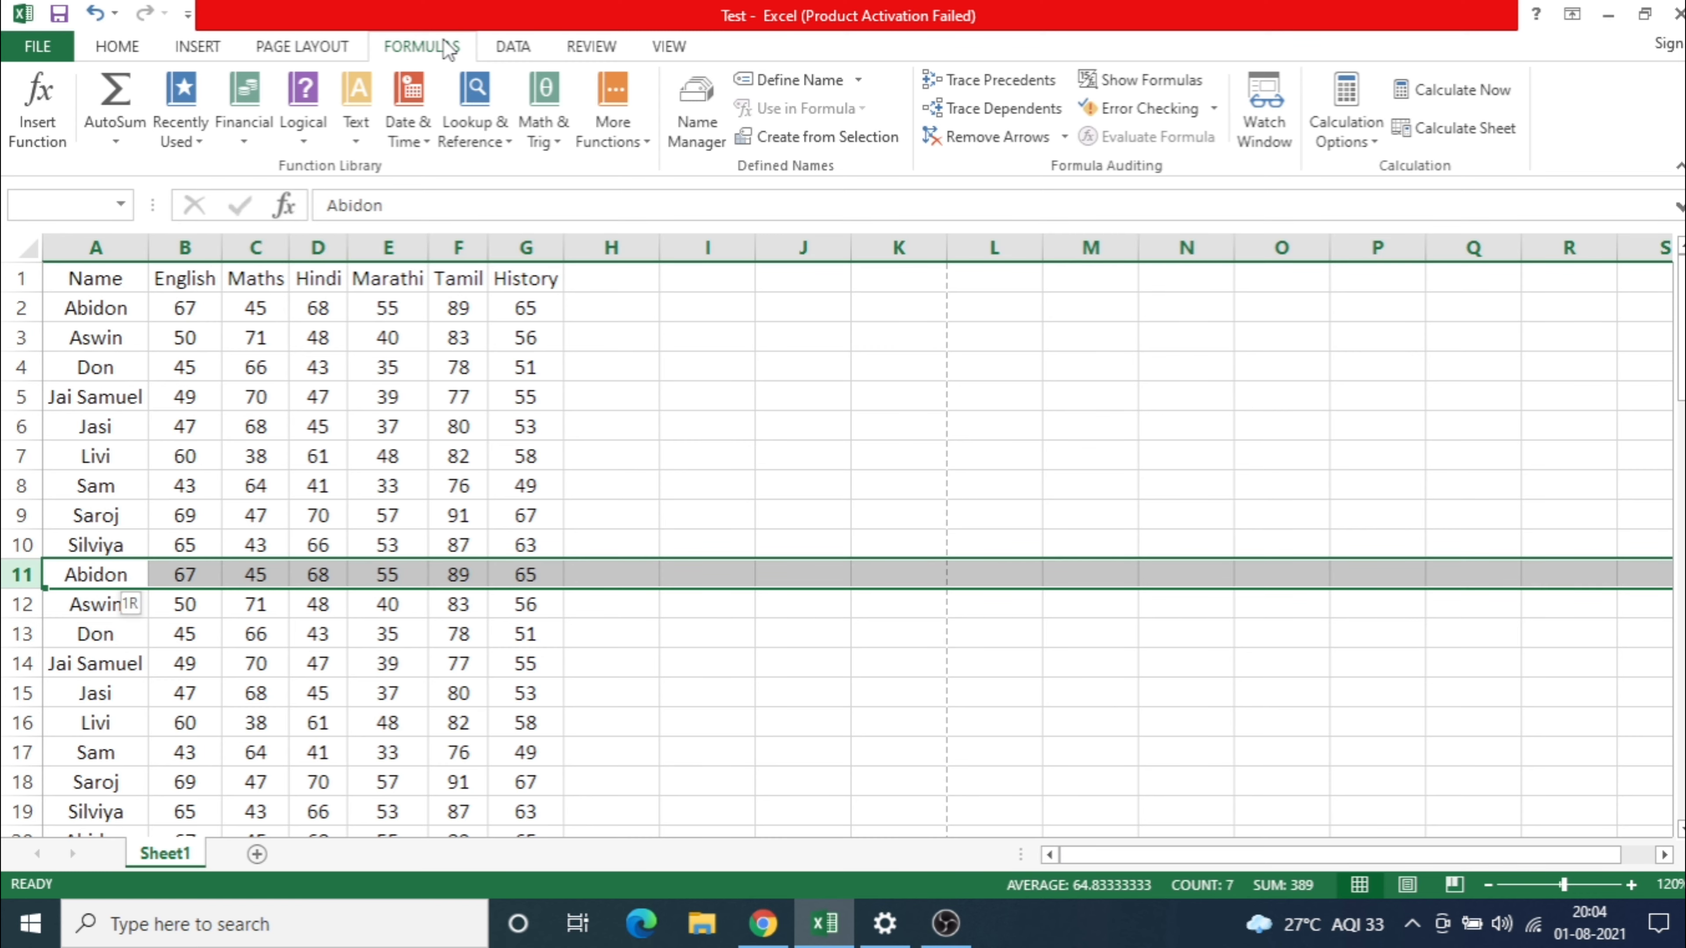
{"action": "key", "text": "ctrl+shift+Down"}
{"action": "key", "text": "ctrl+Home"}
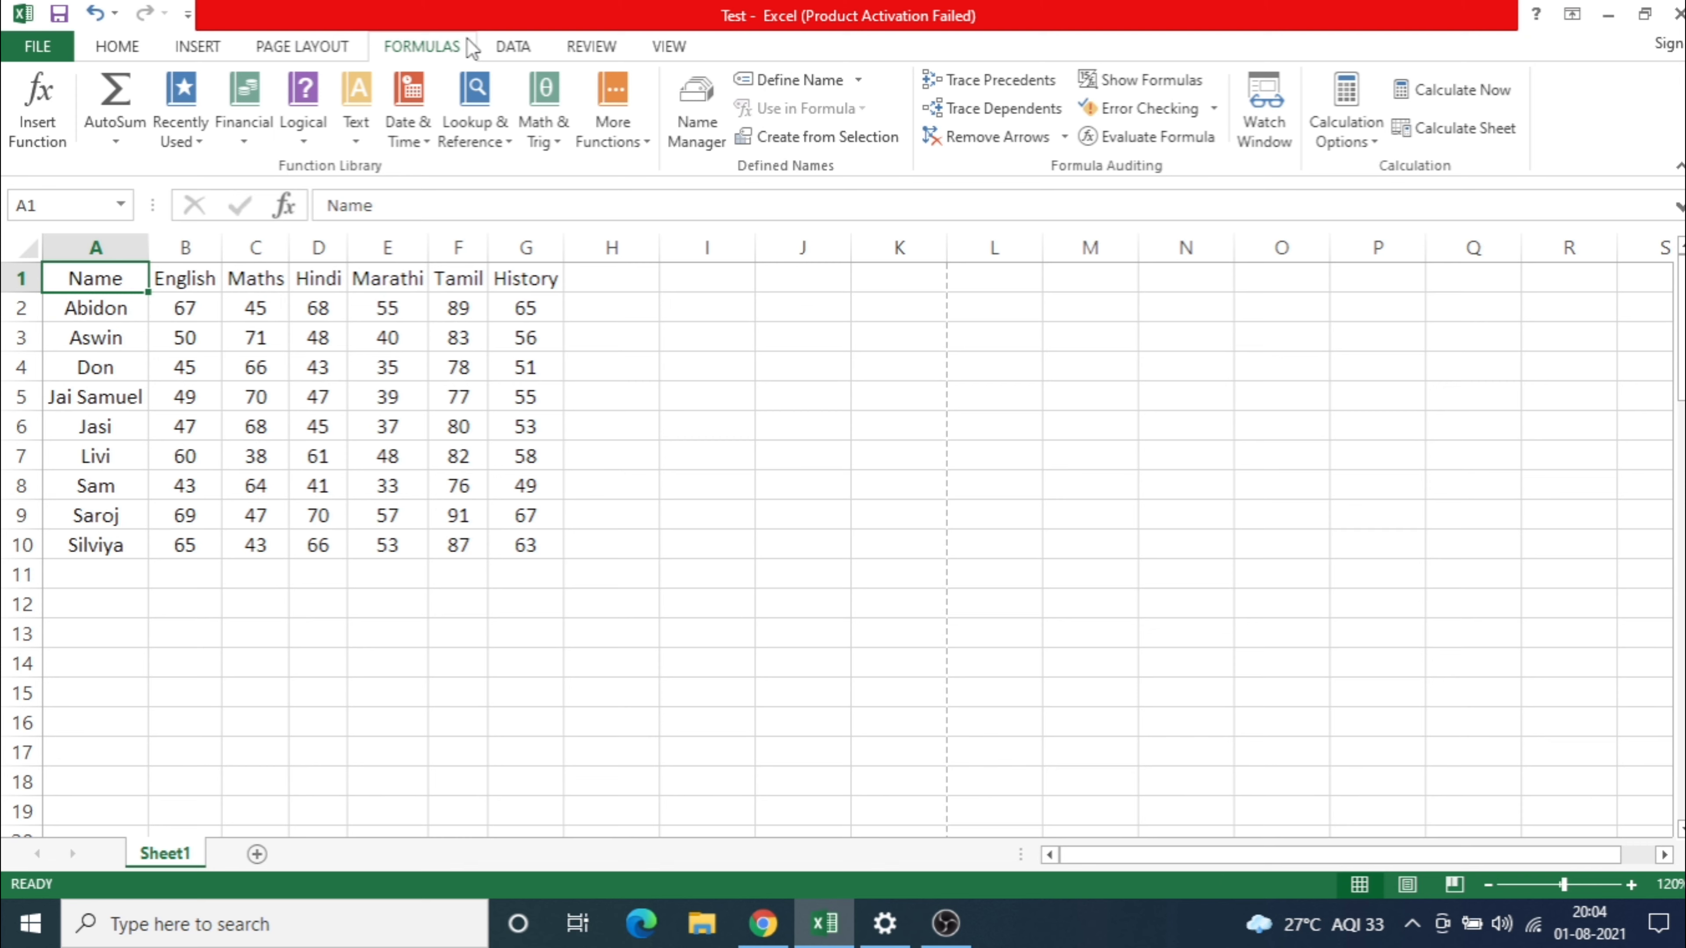
Step: Move to cell I2 and add List data validation using the names in A2:A10 as the source
{"action": "left_click", "coordinate": [514, 46]}
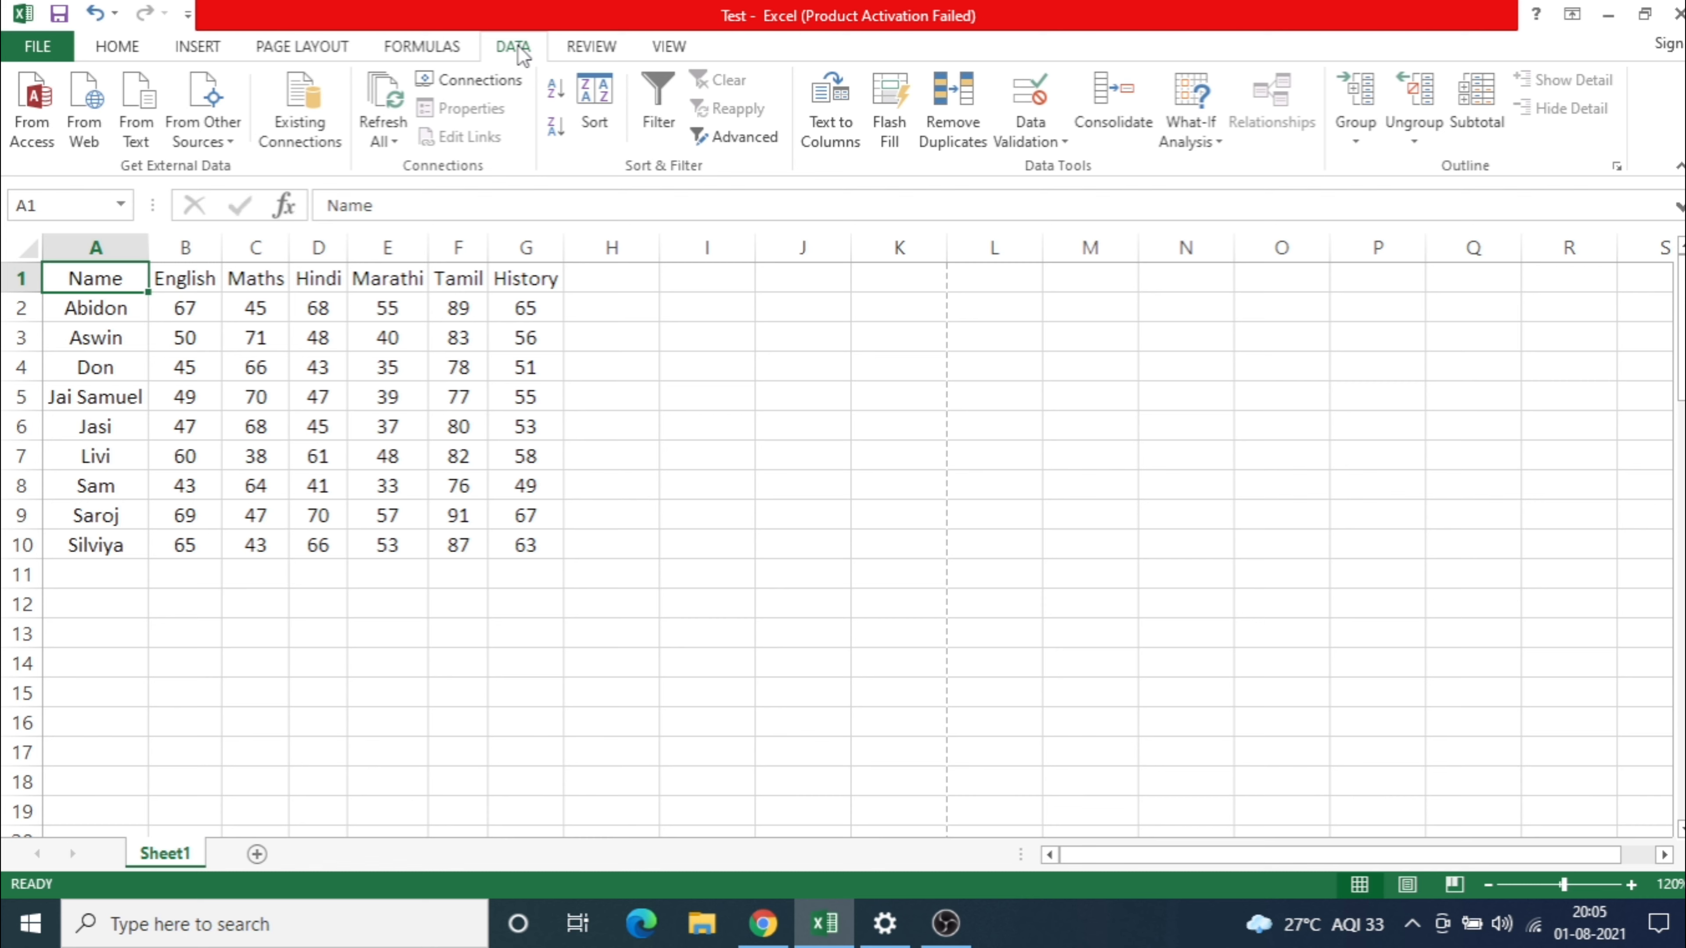
{"action": "key", "text": "Down"}
{"action": "key", "text": "Right"}
{"action": "key", "text": "Right"}
{"action": "key", "text": "Right"}
{"action": "key", "text": "Right"}
{"action": "key", "text": "Right"}
{"action": "key", "text": "Right"}
{"action": "key", "text": "Right"}
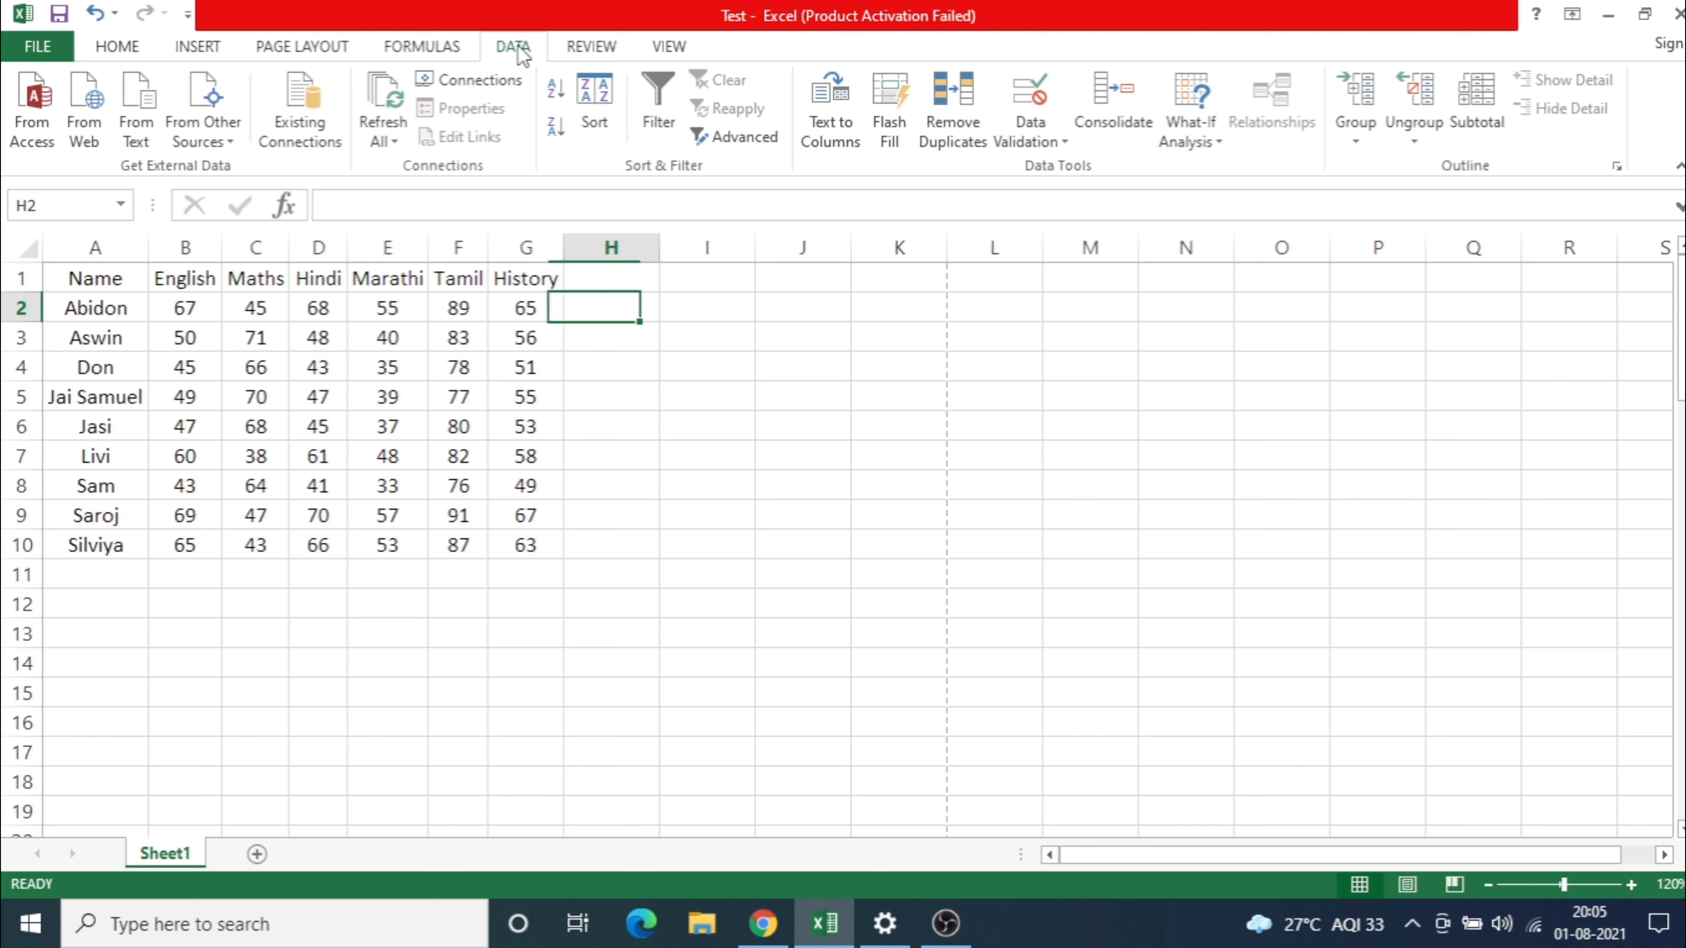
{"action": "key", "text": "Right"}
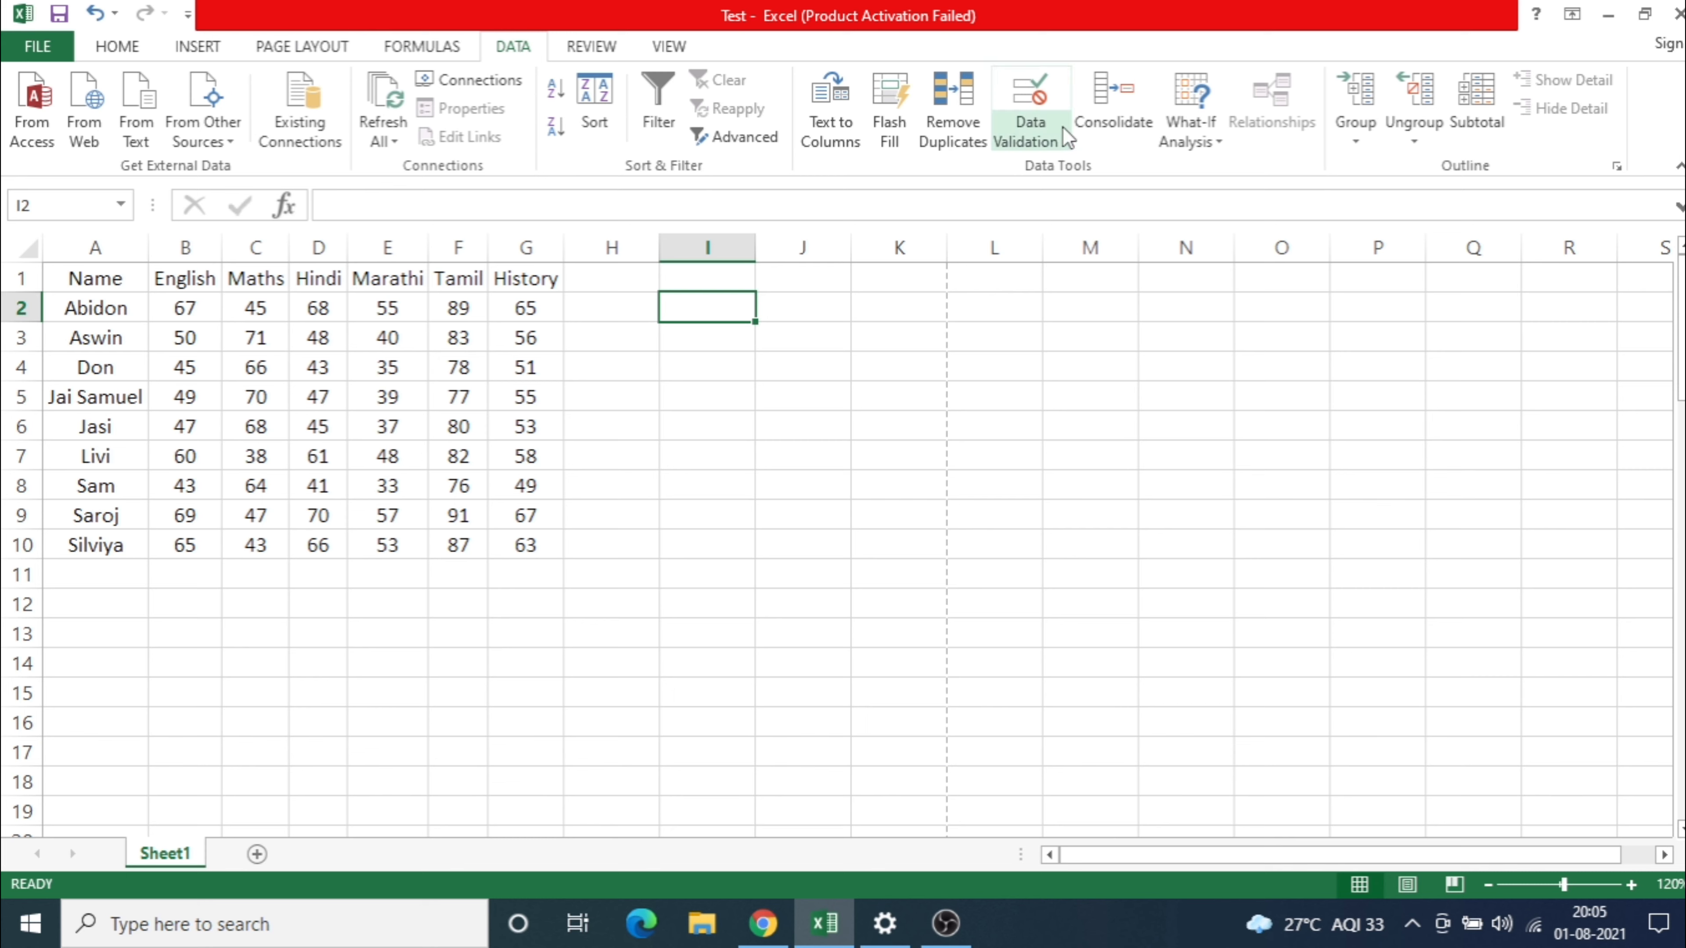
{"action": "left_click", "coordinate": [1051, 126]}
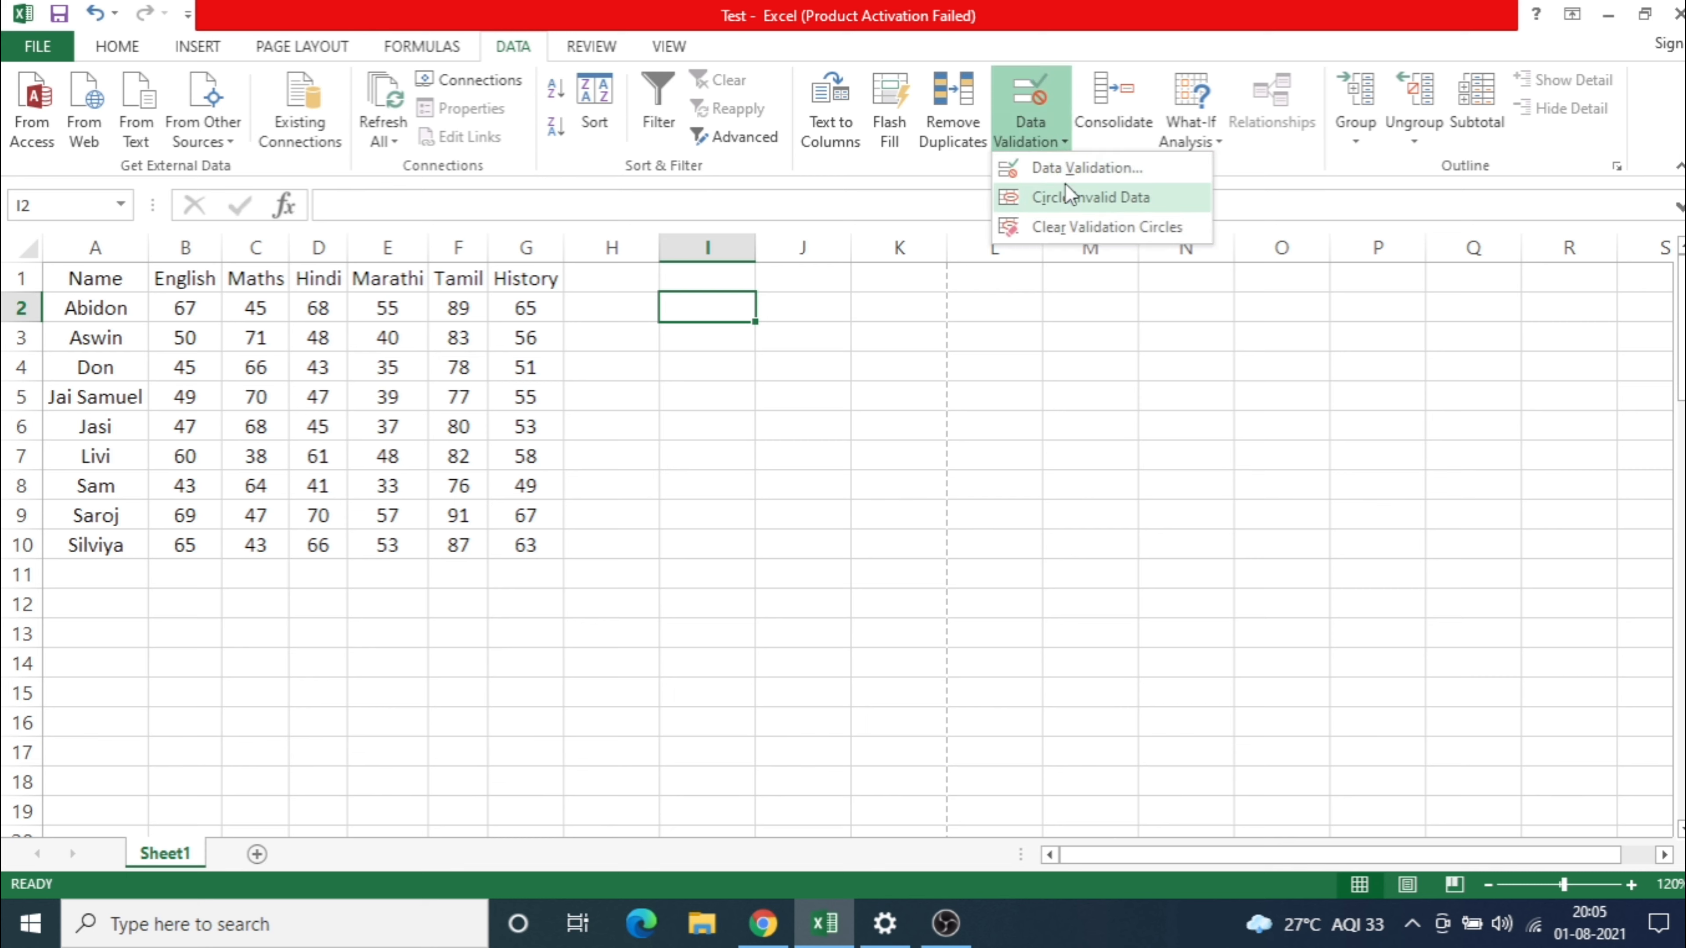
{"action": "left_click", "coordinate": [1079, 167]}
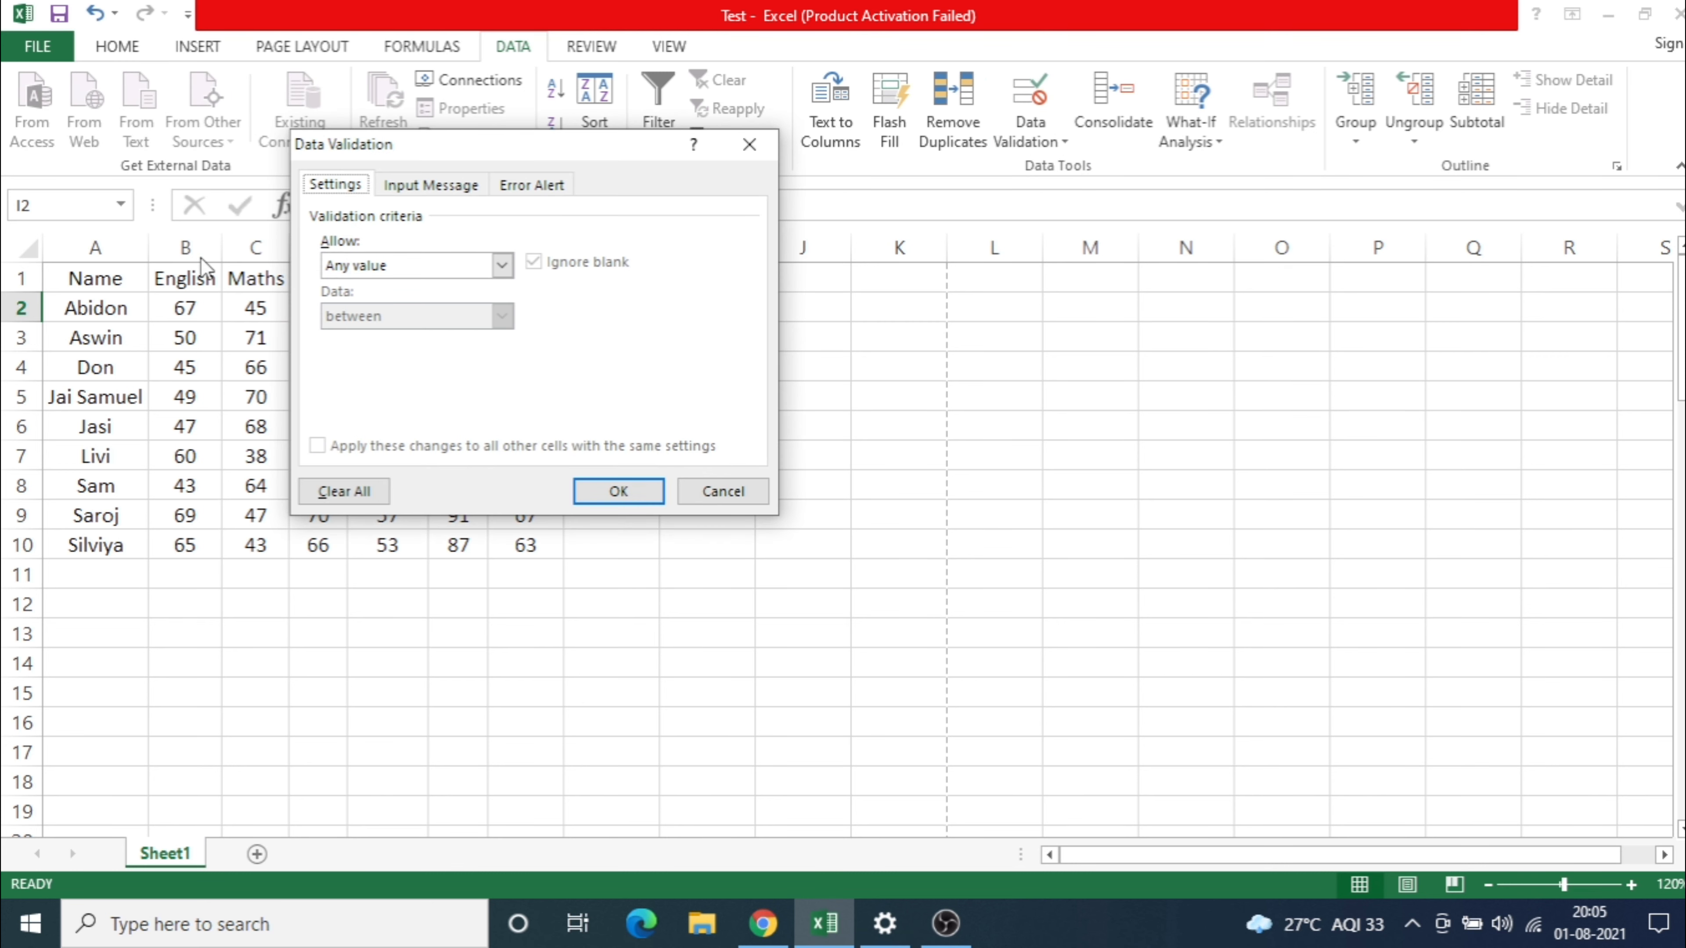
{"action": "left_click", "coordinate": [388, 268]}
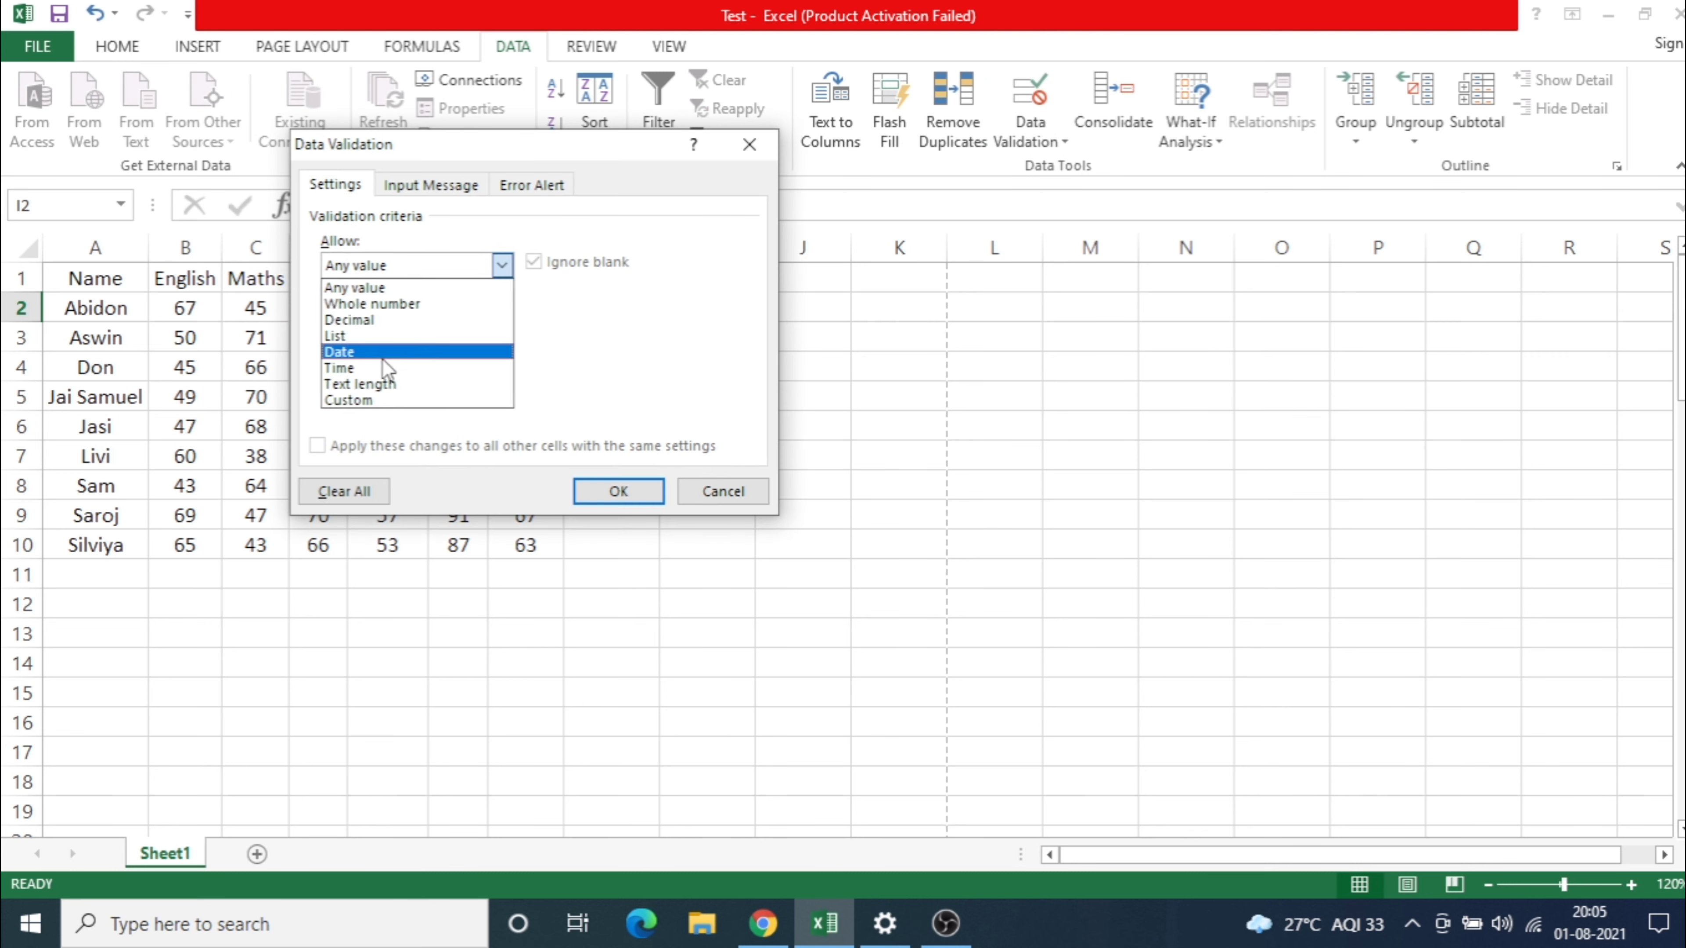
{"action": "left_click", "coordinate": [387, 337]}
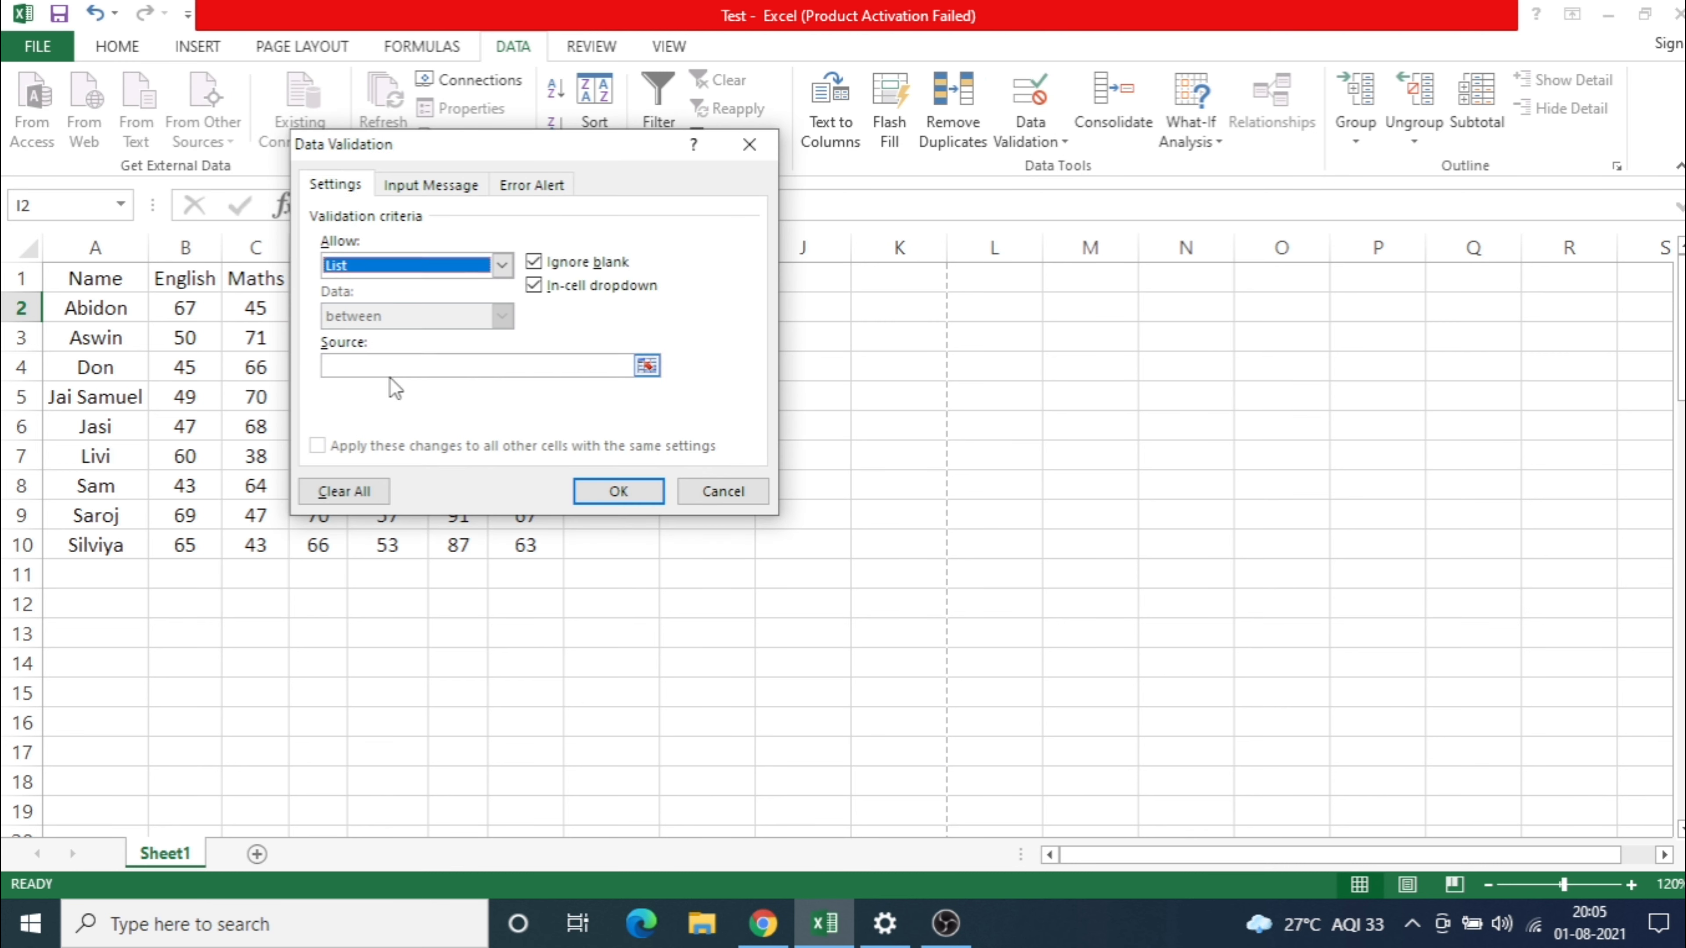
{"action": "left_click", "coordinate": [399, 362]}
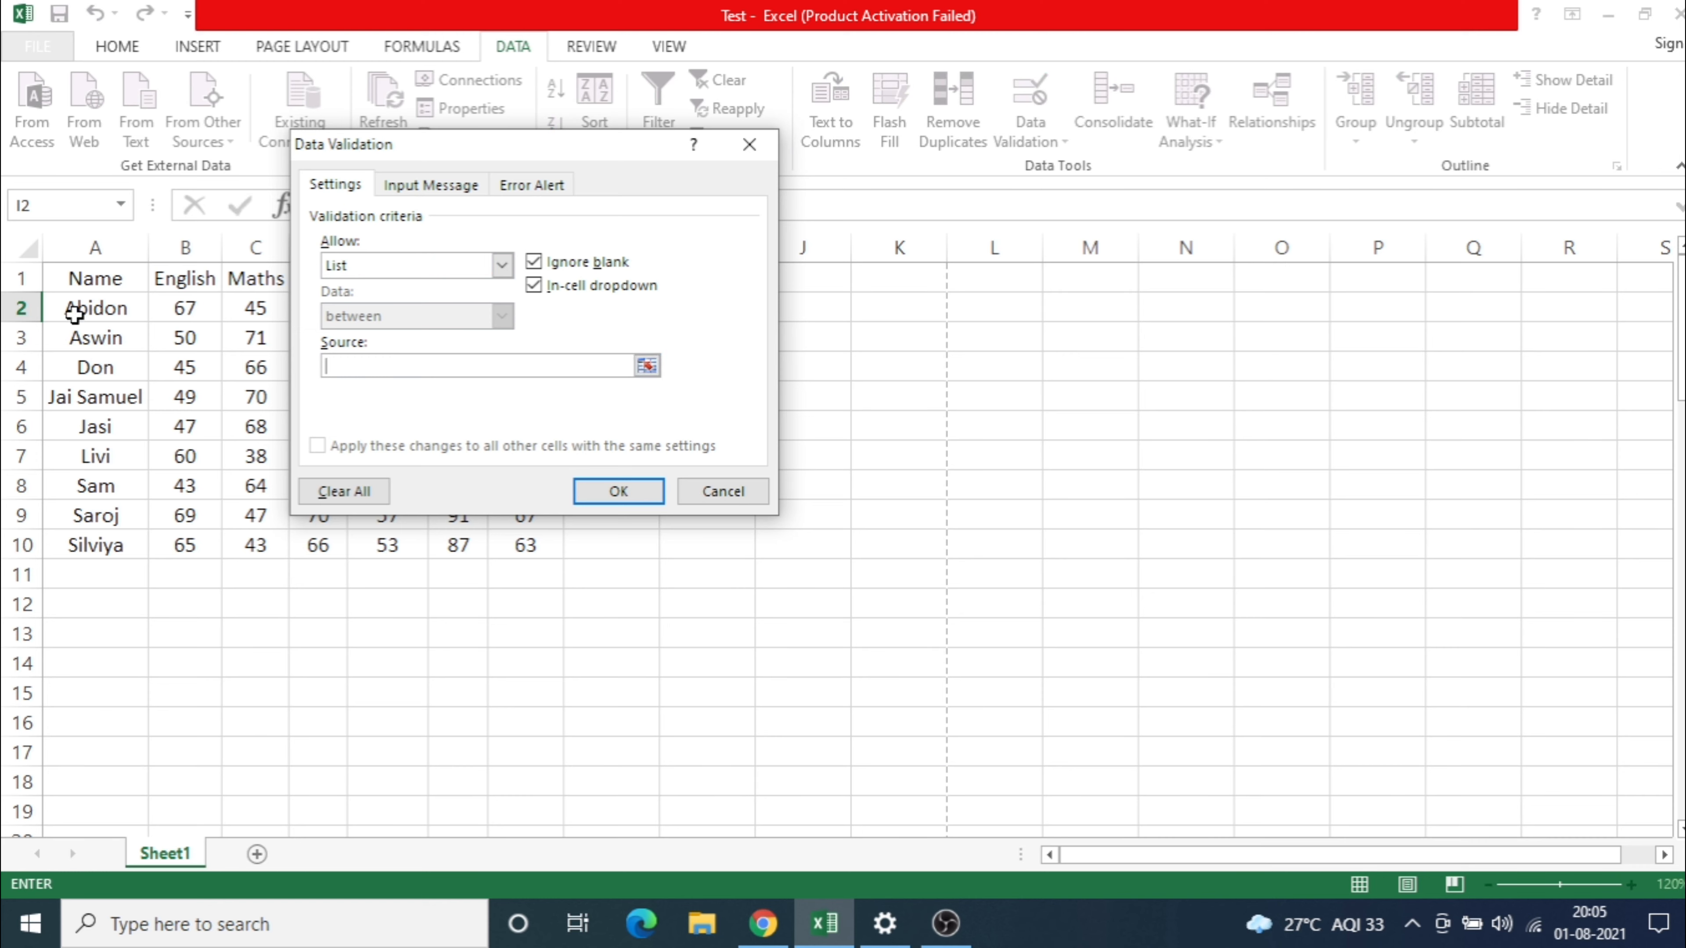
{"action": "left_click_drag", "start_coordinate": [73, 313], "coordinate": [96, 544]}
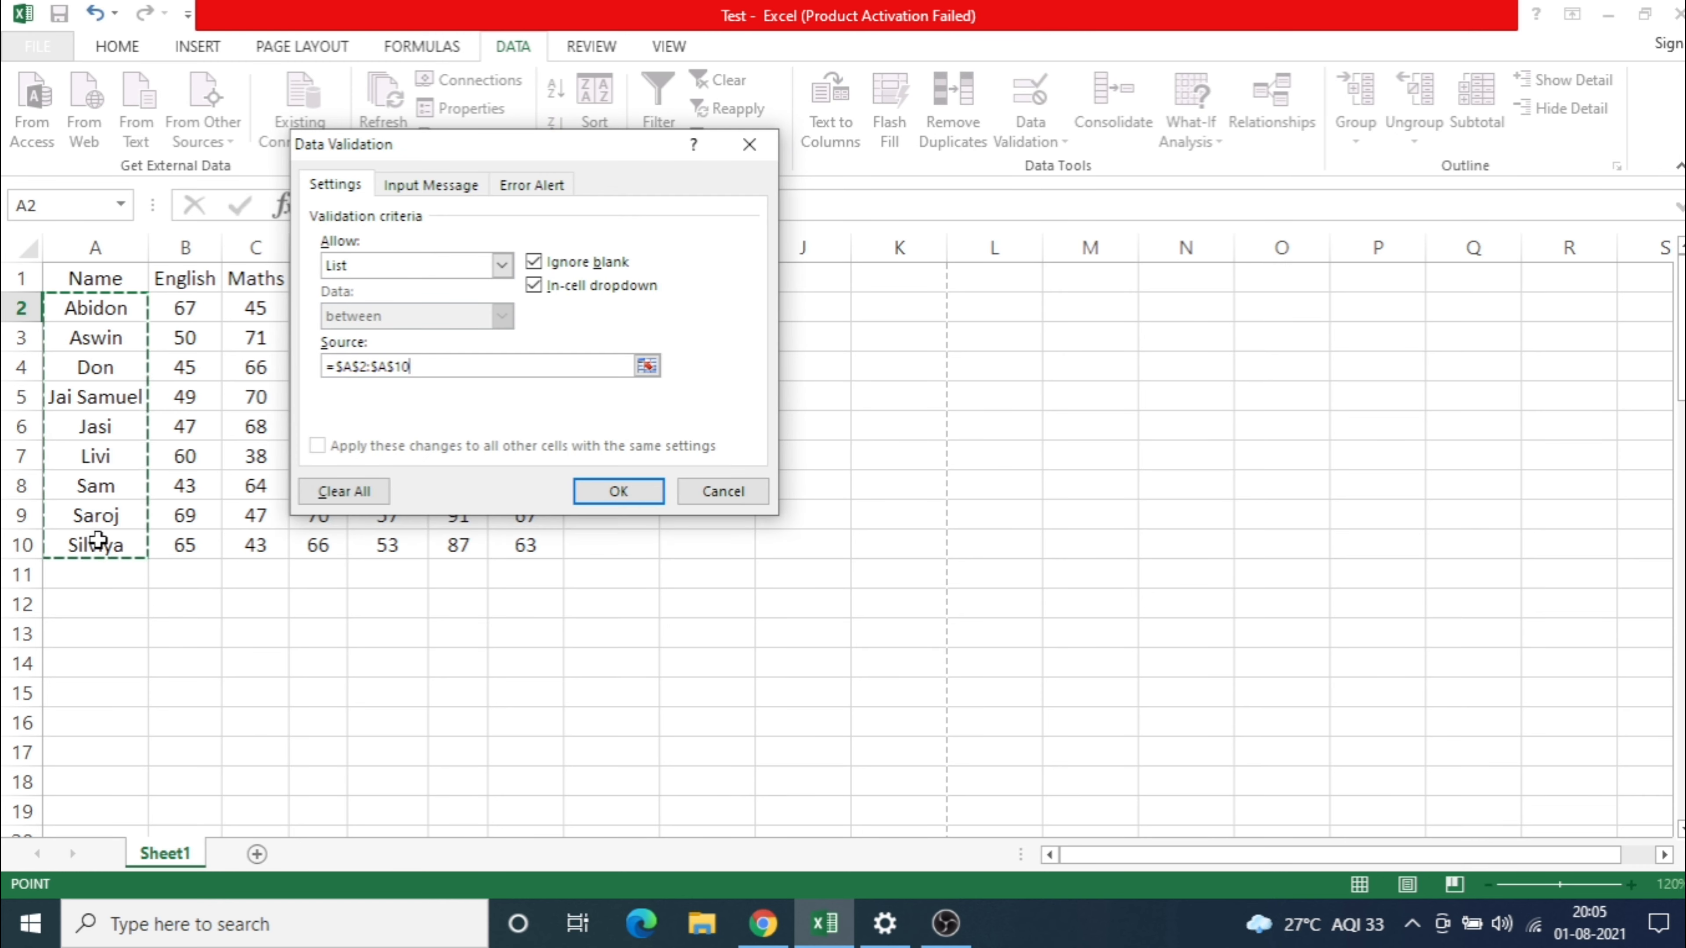
{"action": "left_click", "coordinate": [590, 499]}
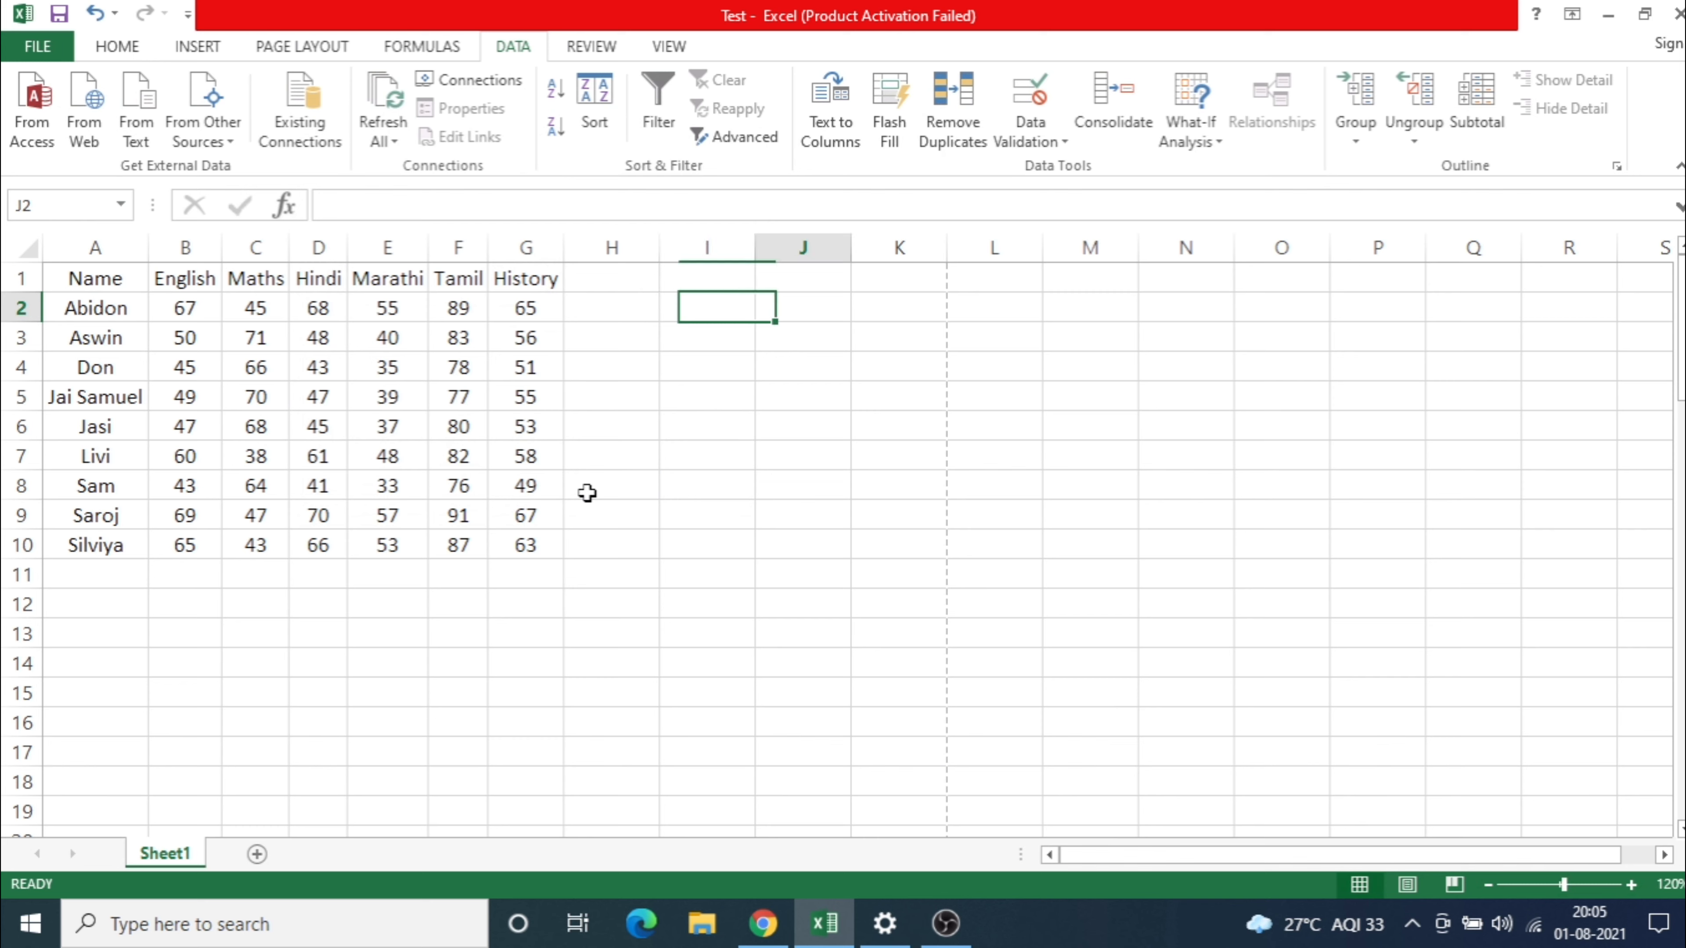
Step: Open the drop-down list in I2 and browse through the student names
{"action": "key", "text": "alt+Down"}
{"action": "key", "text": "Down"}
{"action": "key", "text": "Down"}
{"action": "key", "text": "Down"}
{"action": "key", "text": "Down"}
{"action": "key", "text": "Down"}
{"action": "key", "text": "Down"}
{"action": "key", "text": "Down"}
{"action": "key", "text": "Down"}
{"action": "key", "text": "Down"}
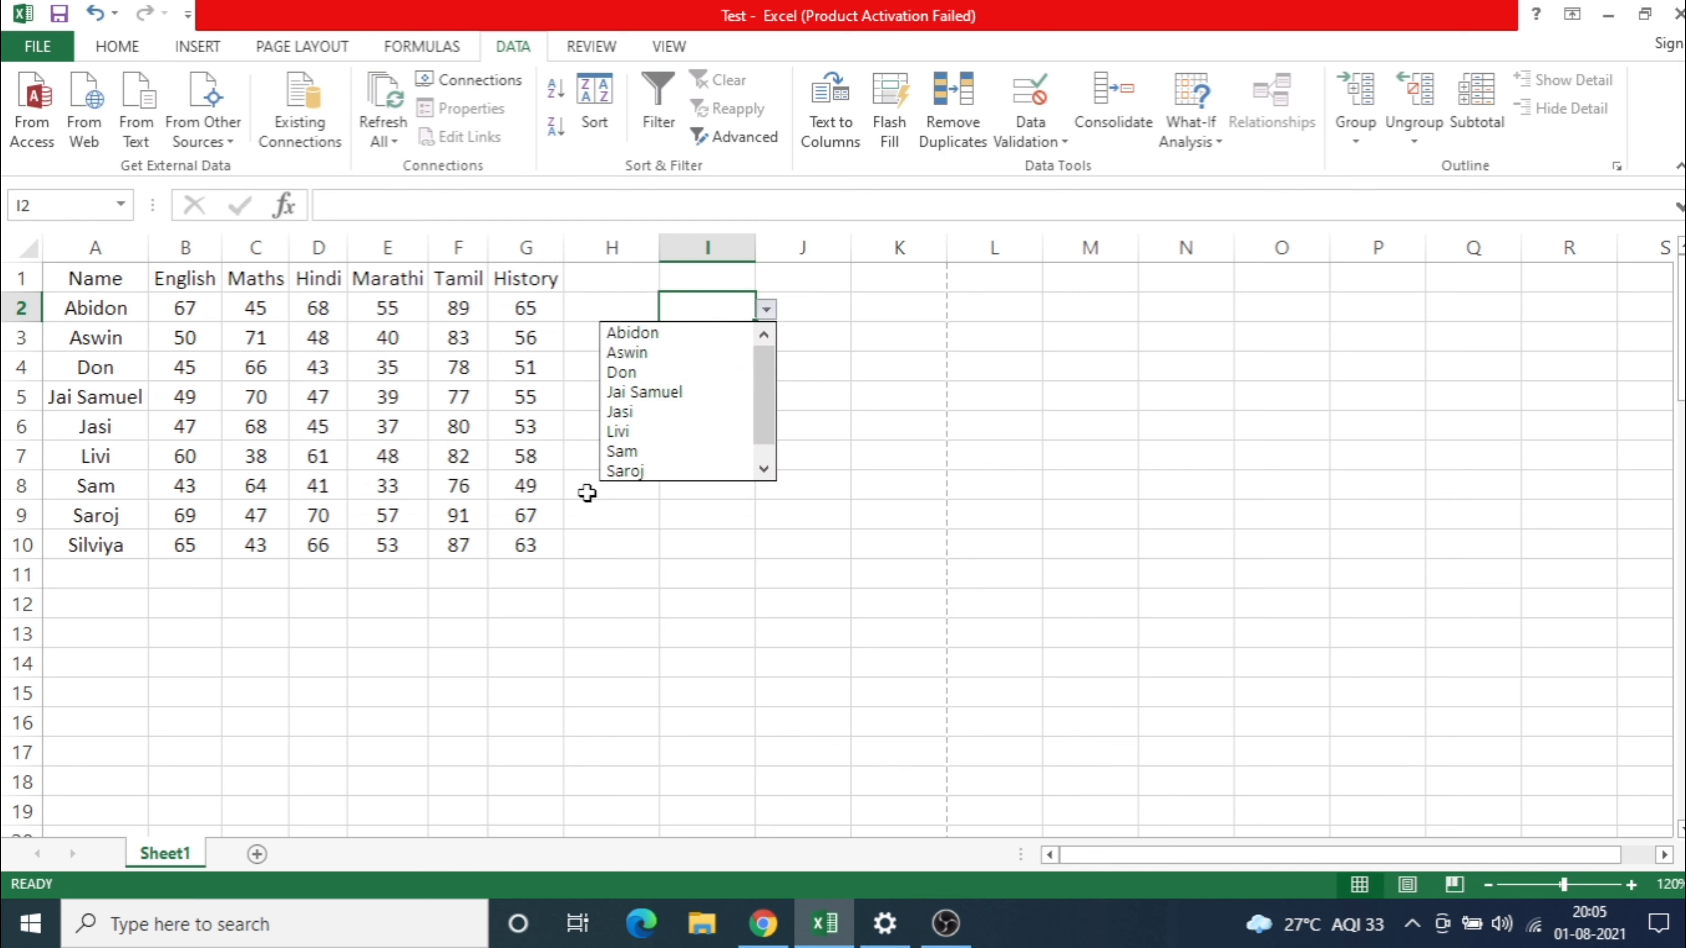
{"action": "key", "text": "Up"}
{"action": "key", "text": "Up"}
{"action": "key", "text": "Up"}
{"action": "key", "text": "Up"}
{"action": "key", "text": "Up"}
{"action": "key", "text": "Up"}
{"action": "key", "text": "Up"}
{"action": "key", "text": "Up"}
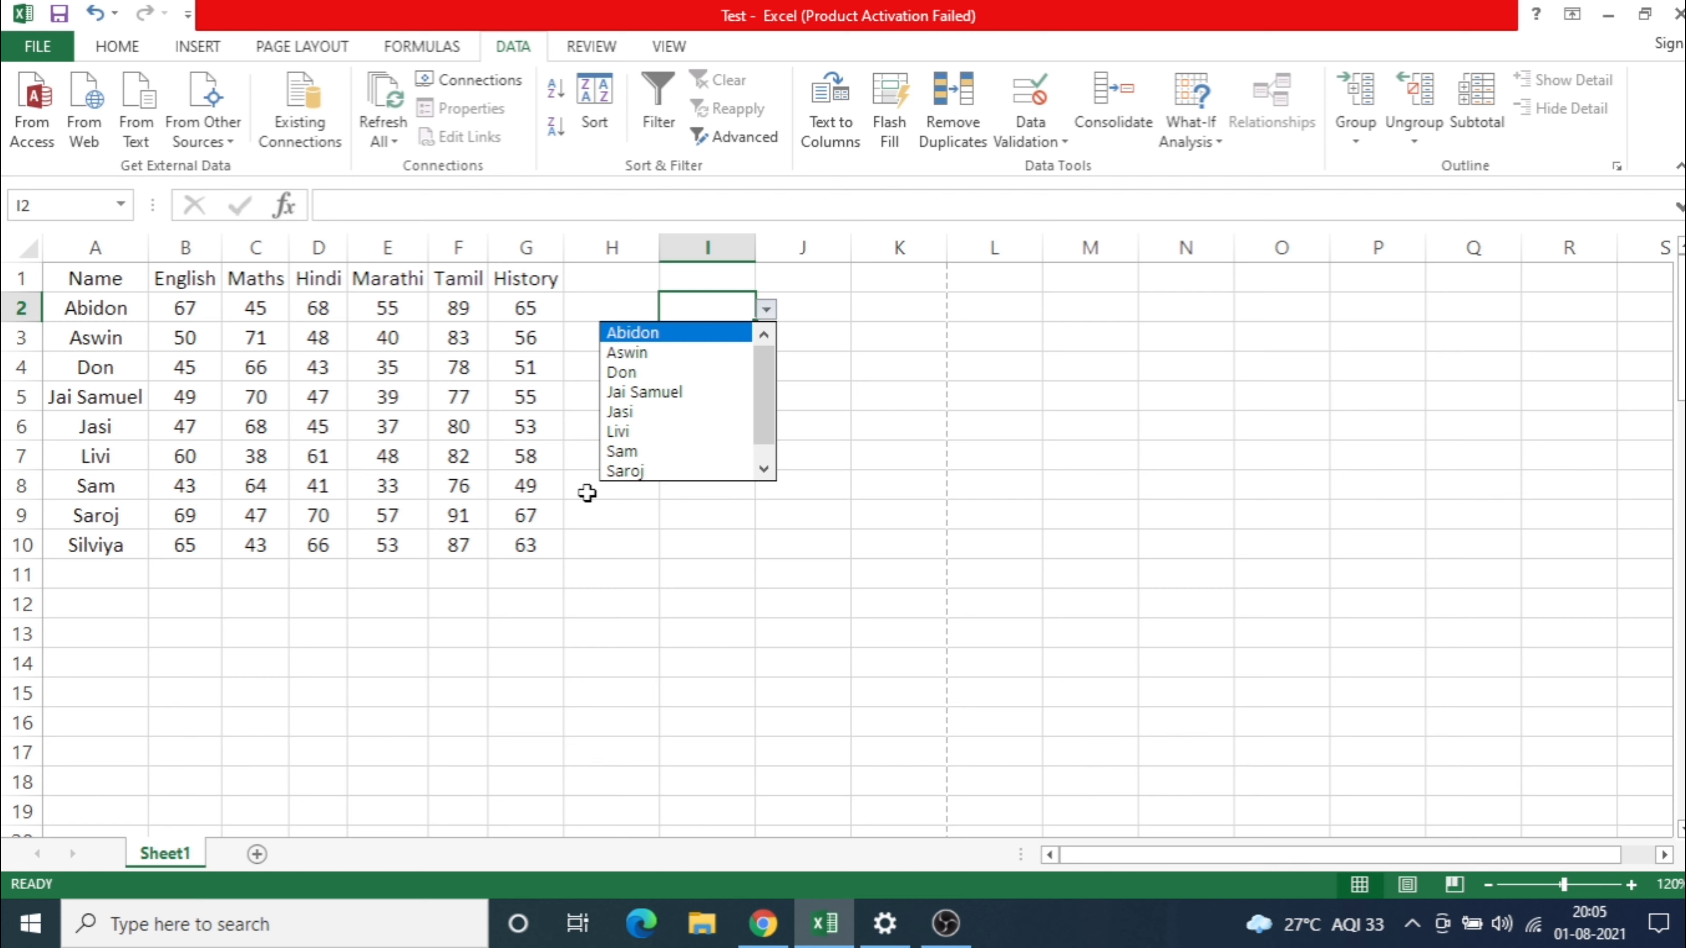
Step: Try entering dslhiw into I2 to test the validation, then cancel the entry
{"action": "key", "text": "Escape"}
{"action": "type", "text": "dslhiw"}
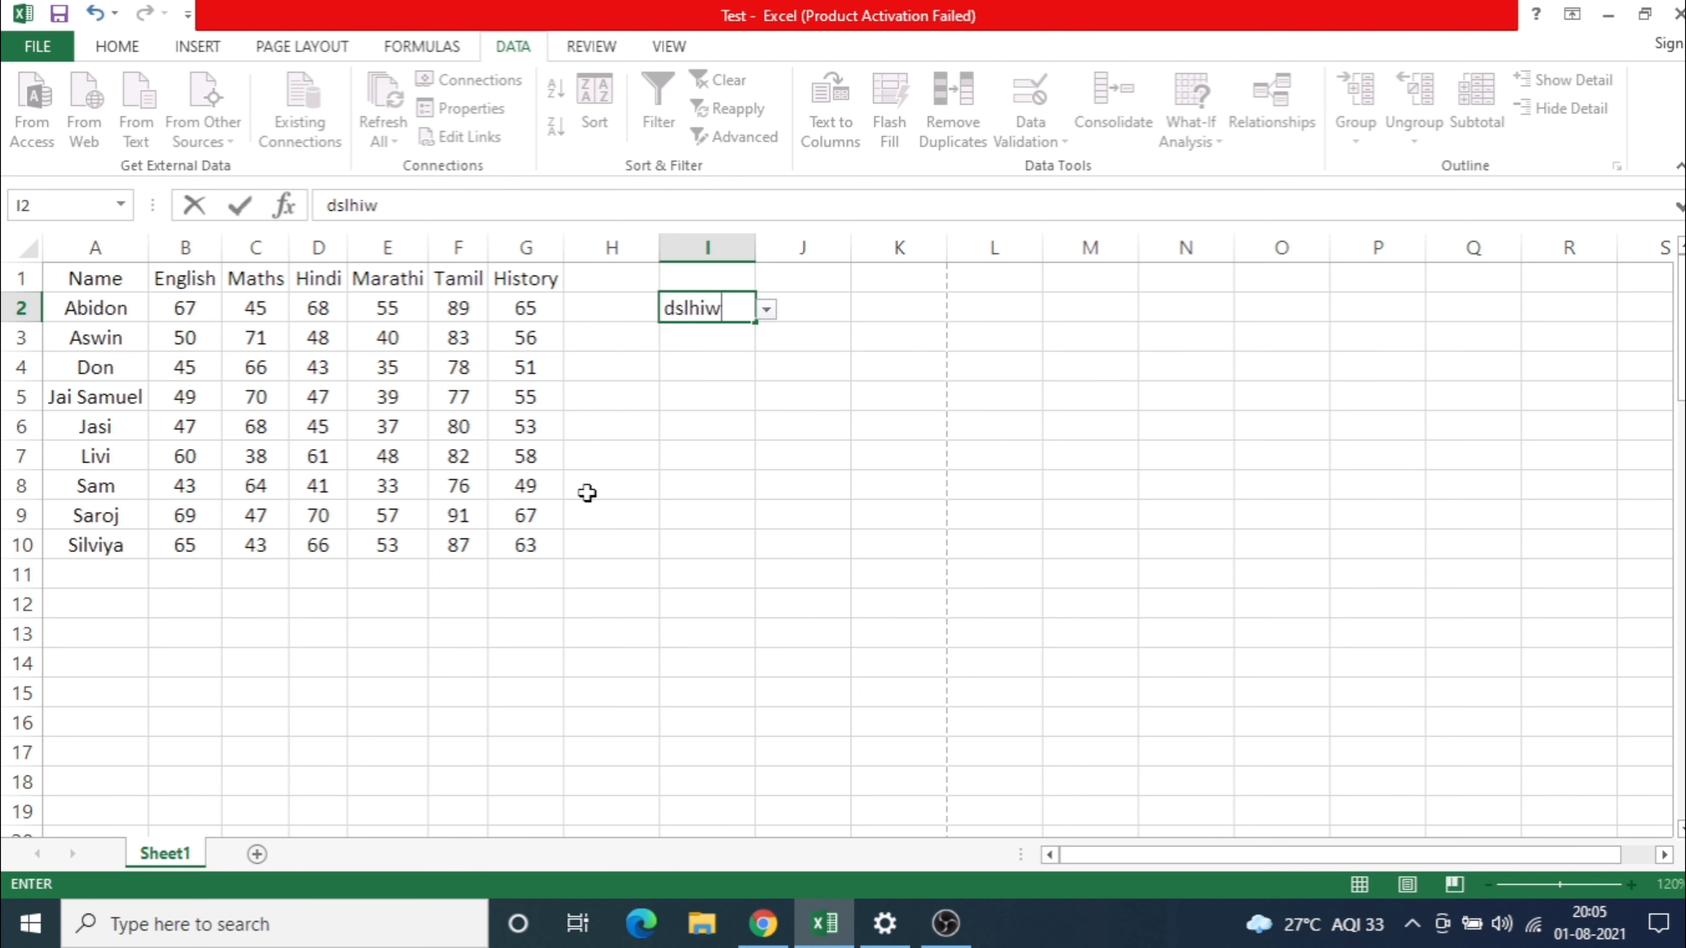
{"action": "key", "text": "Return"}
{"action": "key", "text": "Return"}
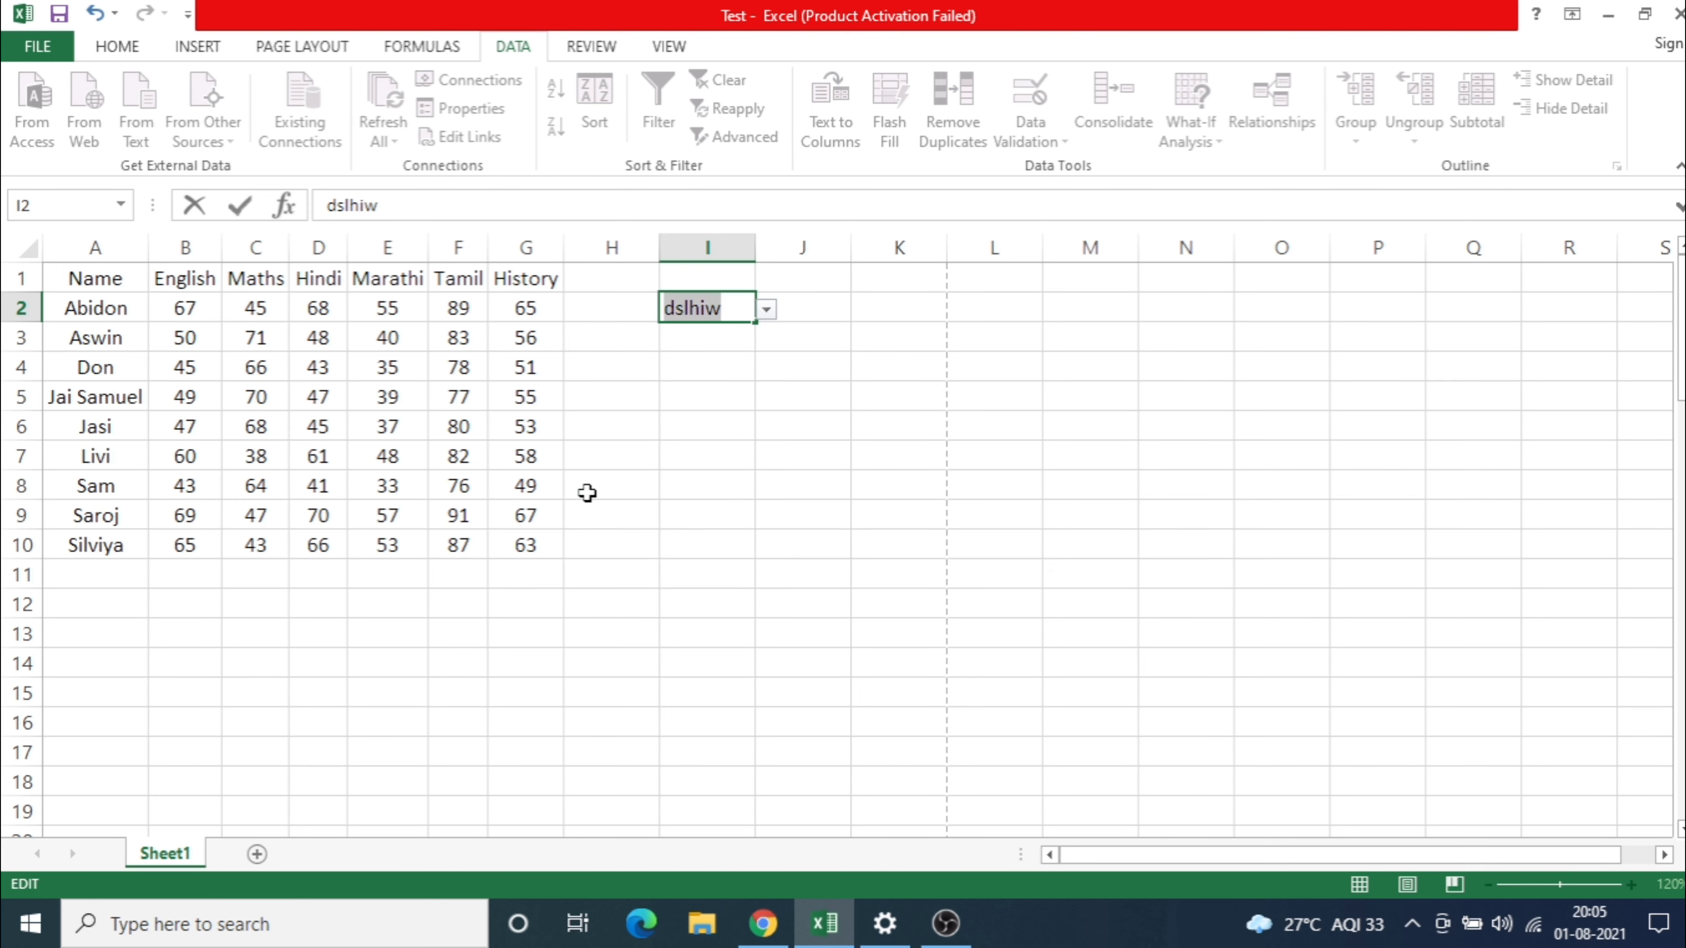
{"action": "key", "text": "Escape"}
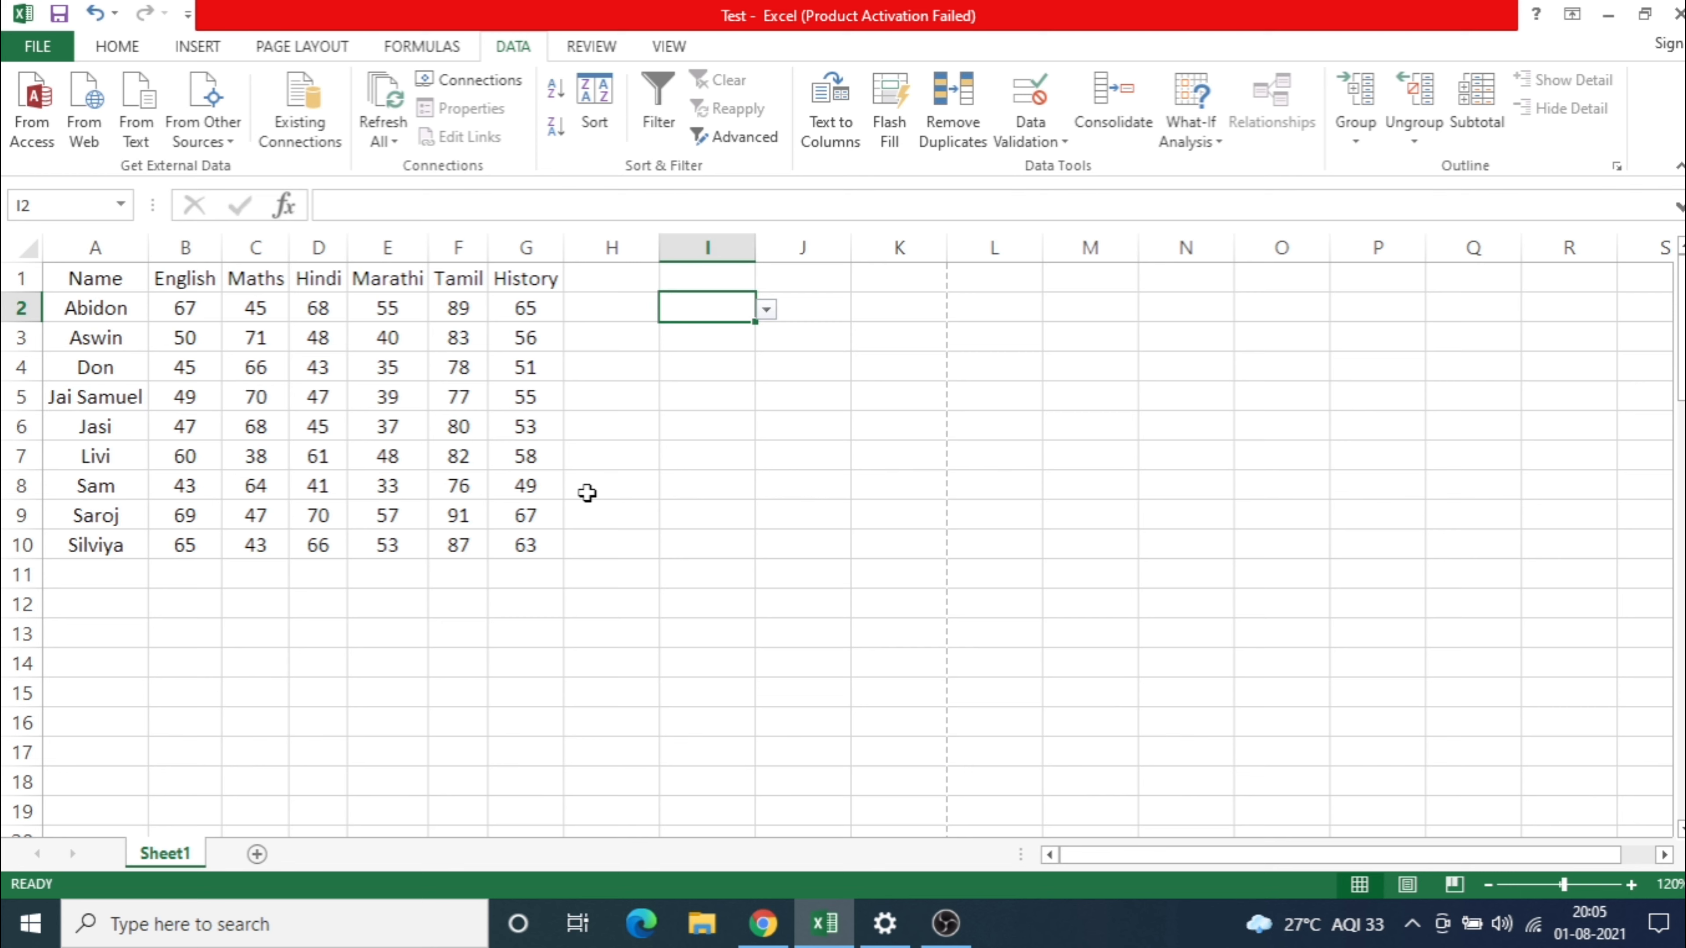
Step: Reopen Data Validation for I2 and clear all its validation settings
{"action": "key", "text": "alt"}
{"action": "key", "text": "a"}
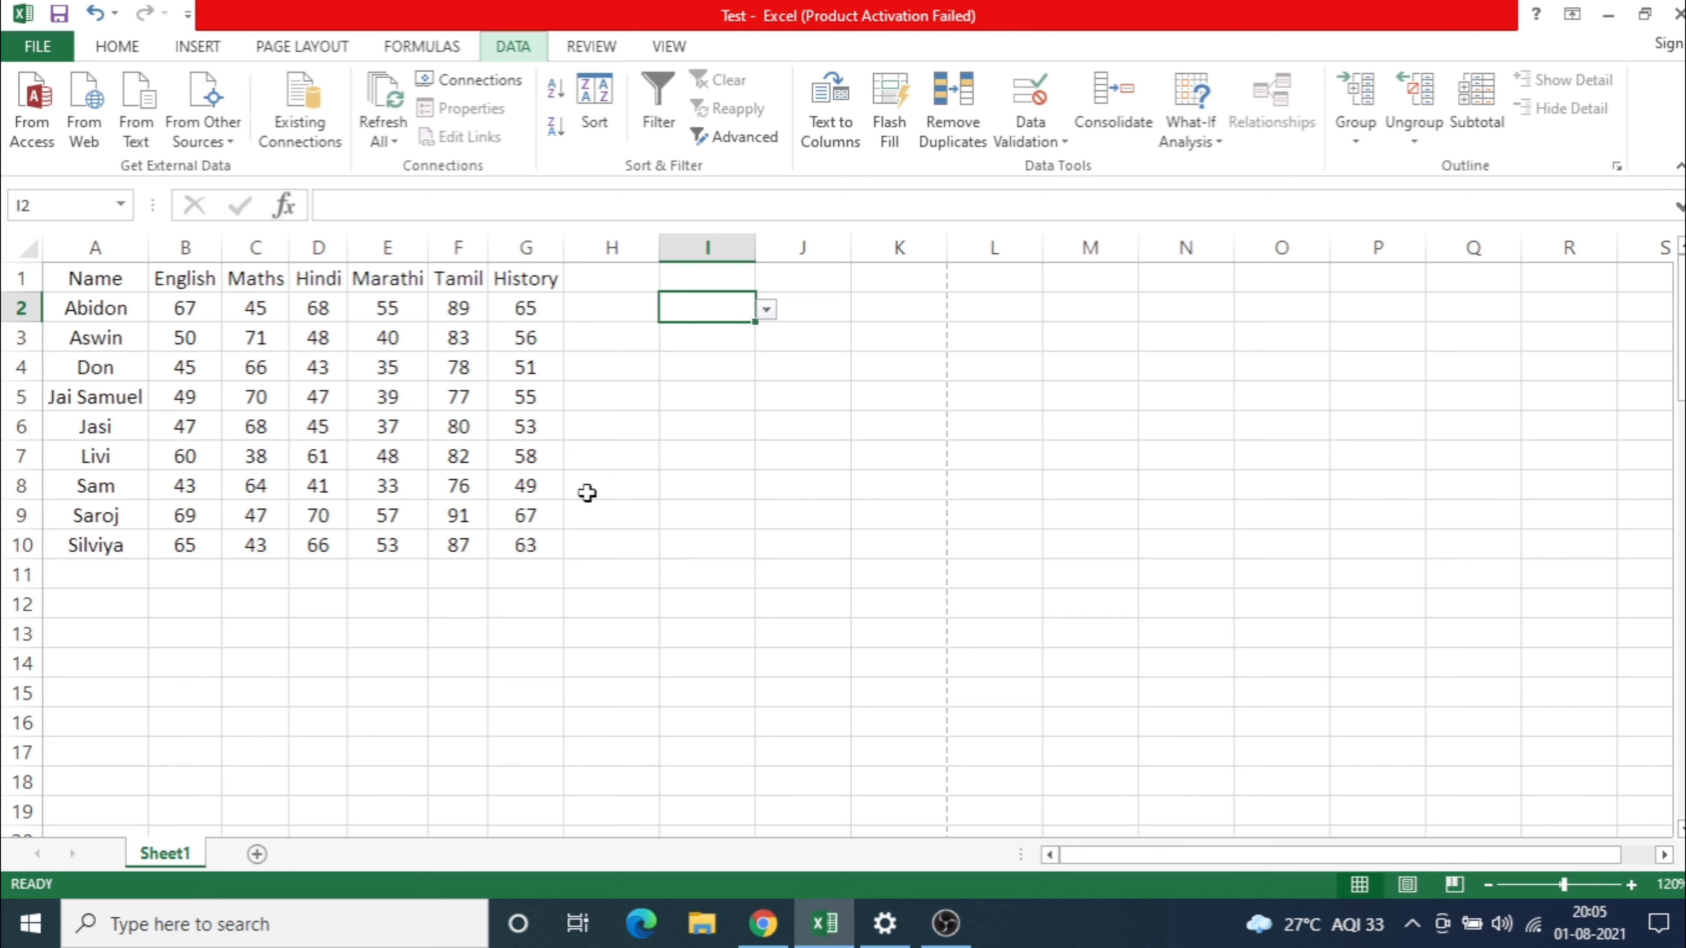
{"action": "key", "text": "v"}
{"action": "key", "text": "v"}
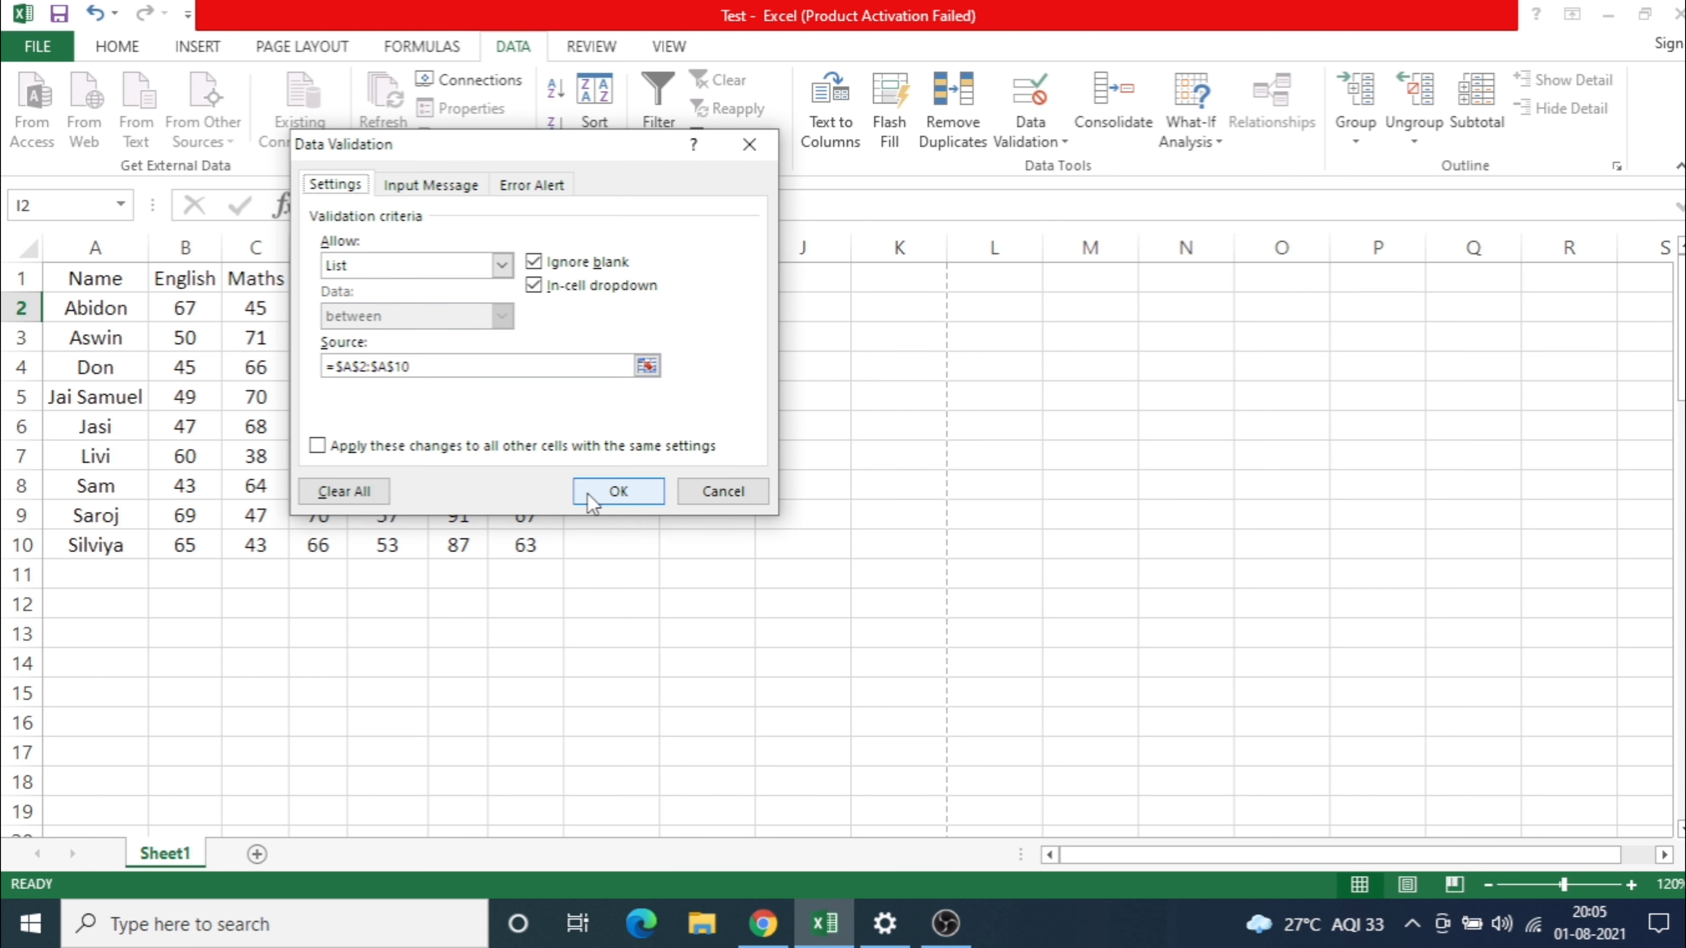
{"action": "key", "text": "Tab"}
{"action": "key", "text": "a"}
{"action": "key", "text": "Return"}
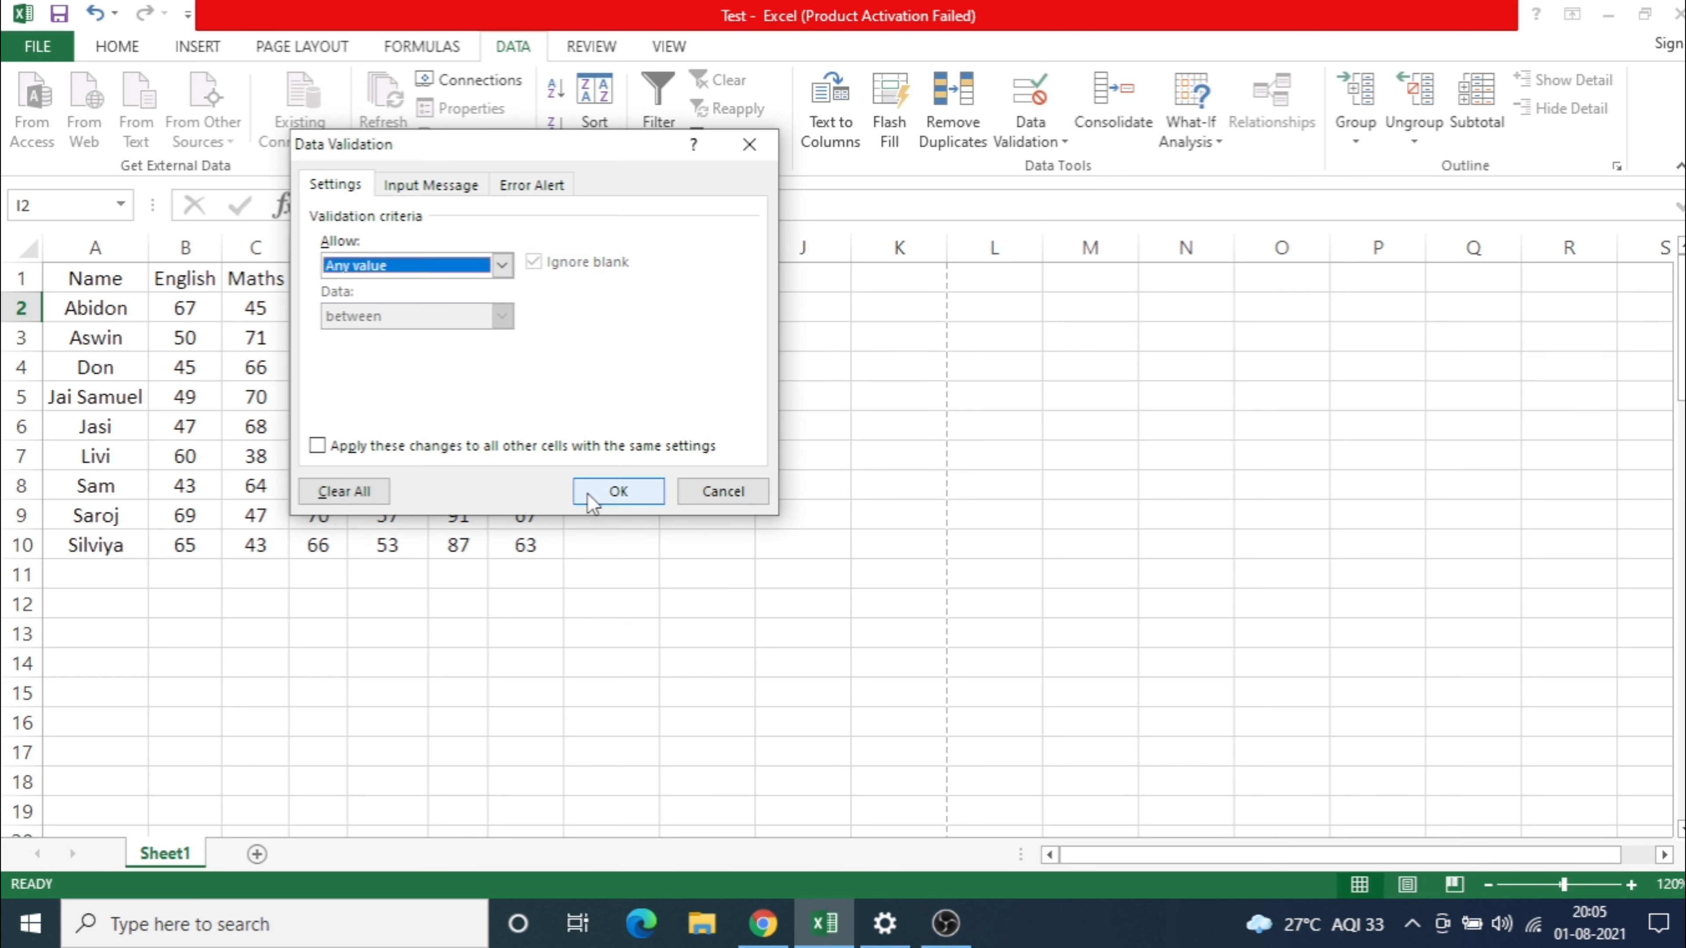
{"action": "left_click", "coordinate": [590, 496]}
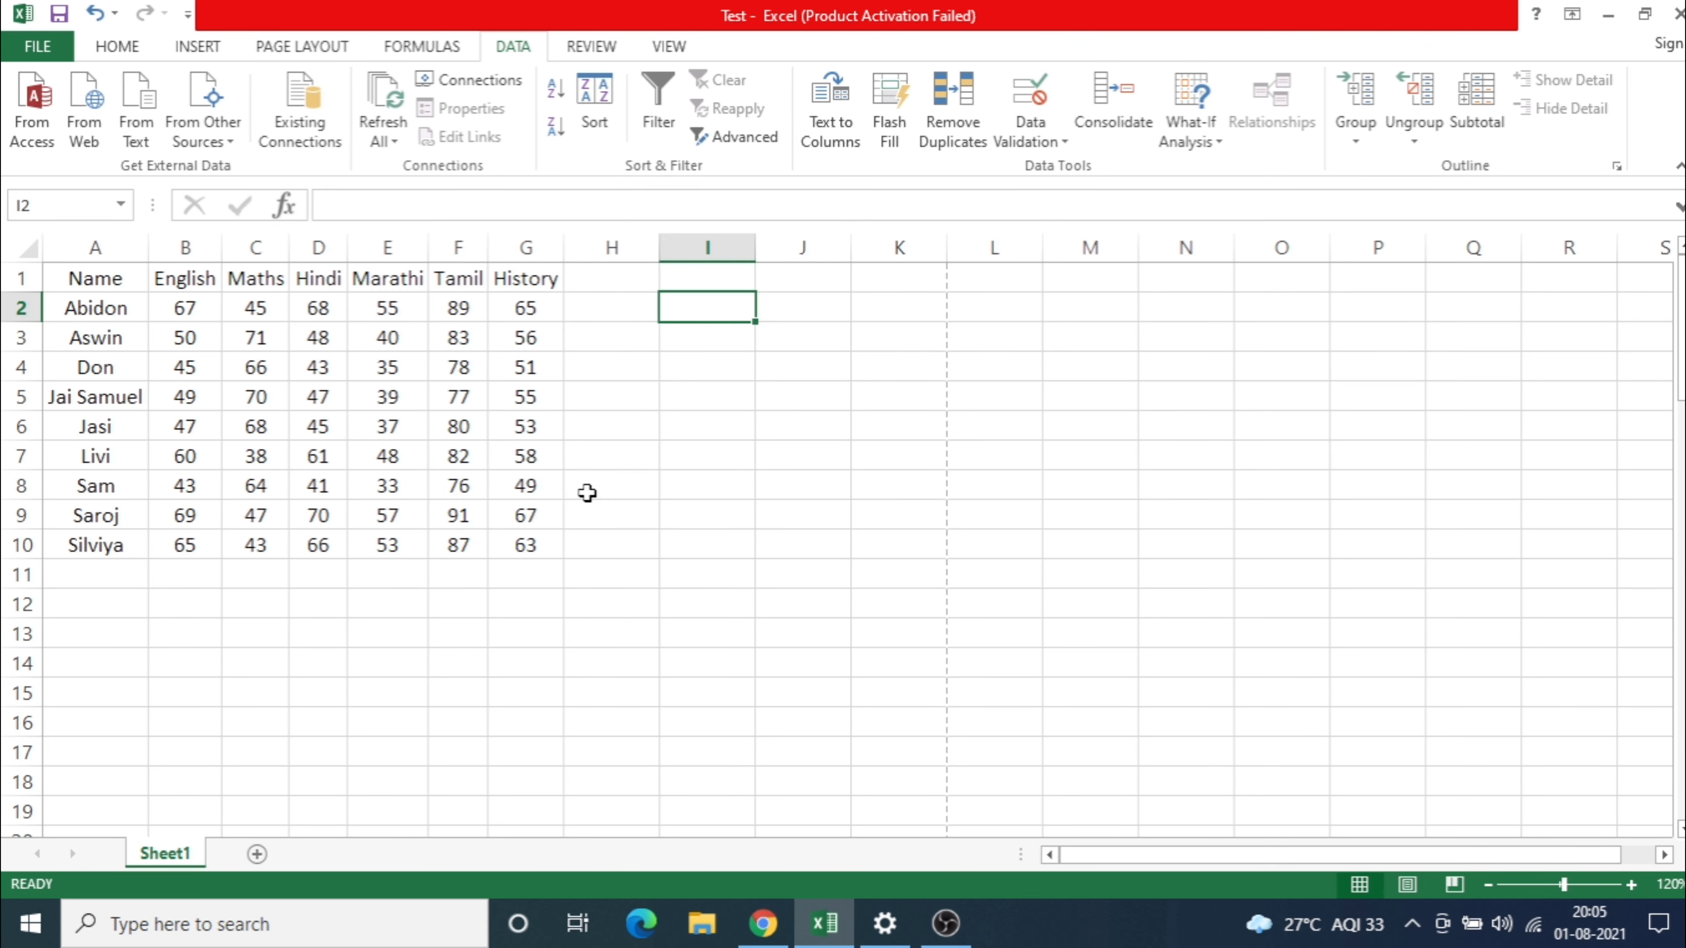
Step: Reopen Data Validation for I2 to check its settings and close it
{"action": "key", "text": "alt"}
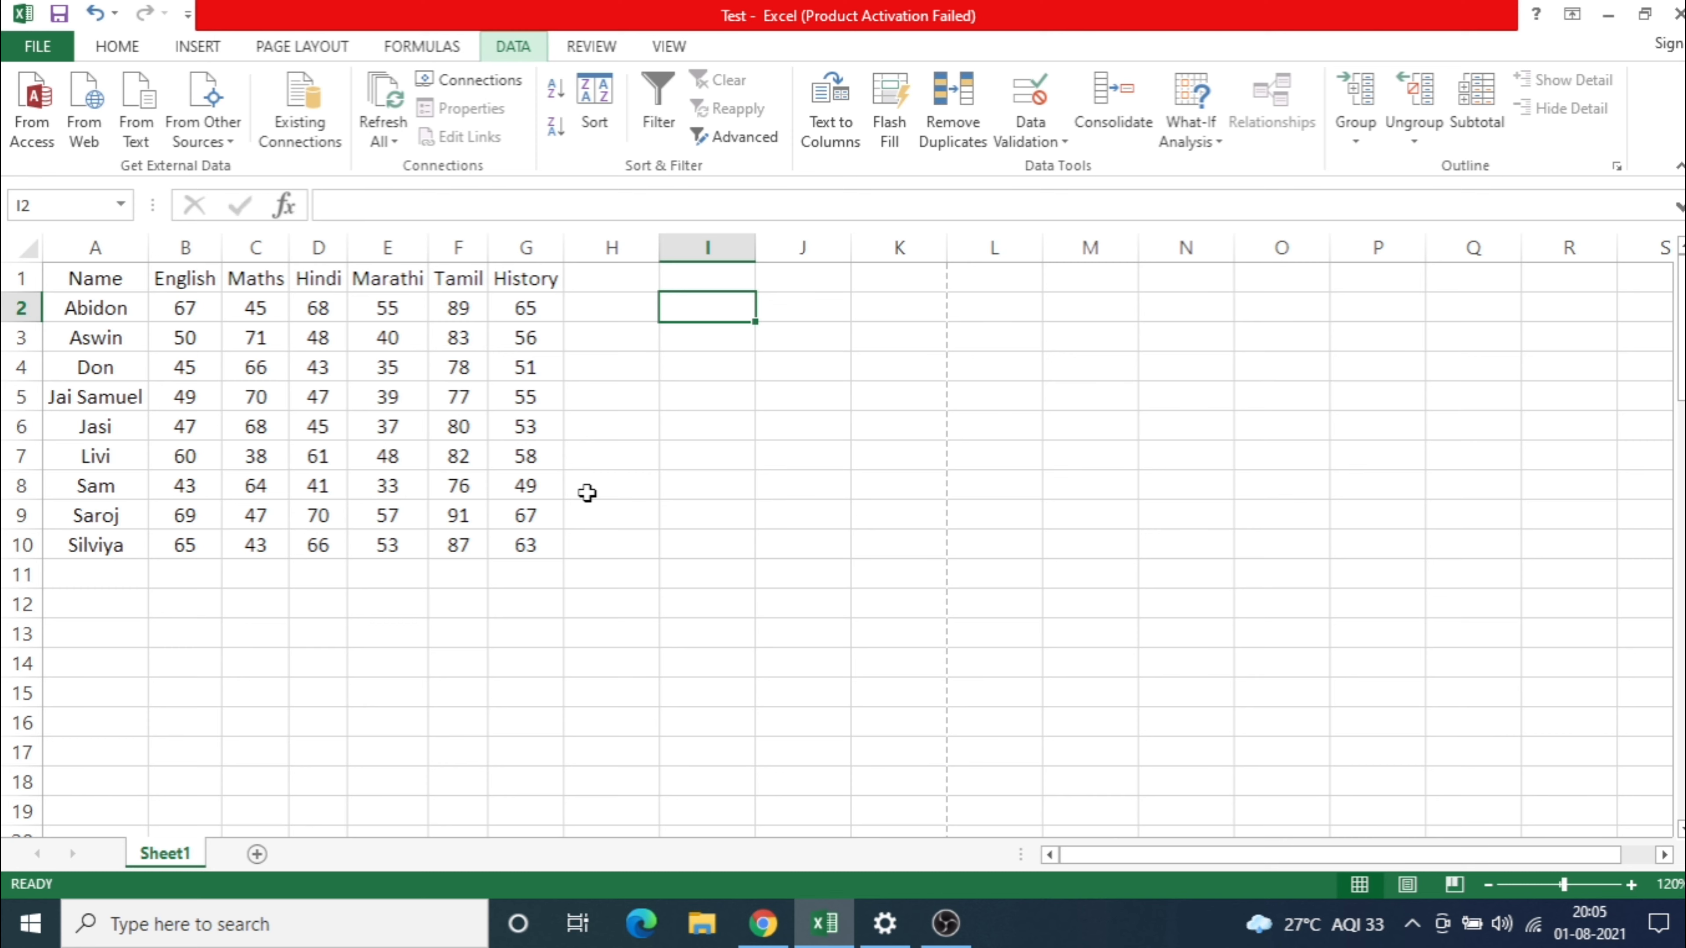
{"action": "key", "text": "a"}
{"action": "key", "text": "v"}
{"action": "key", "text": "v"}
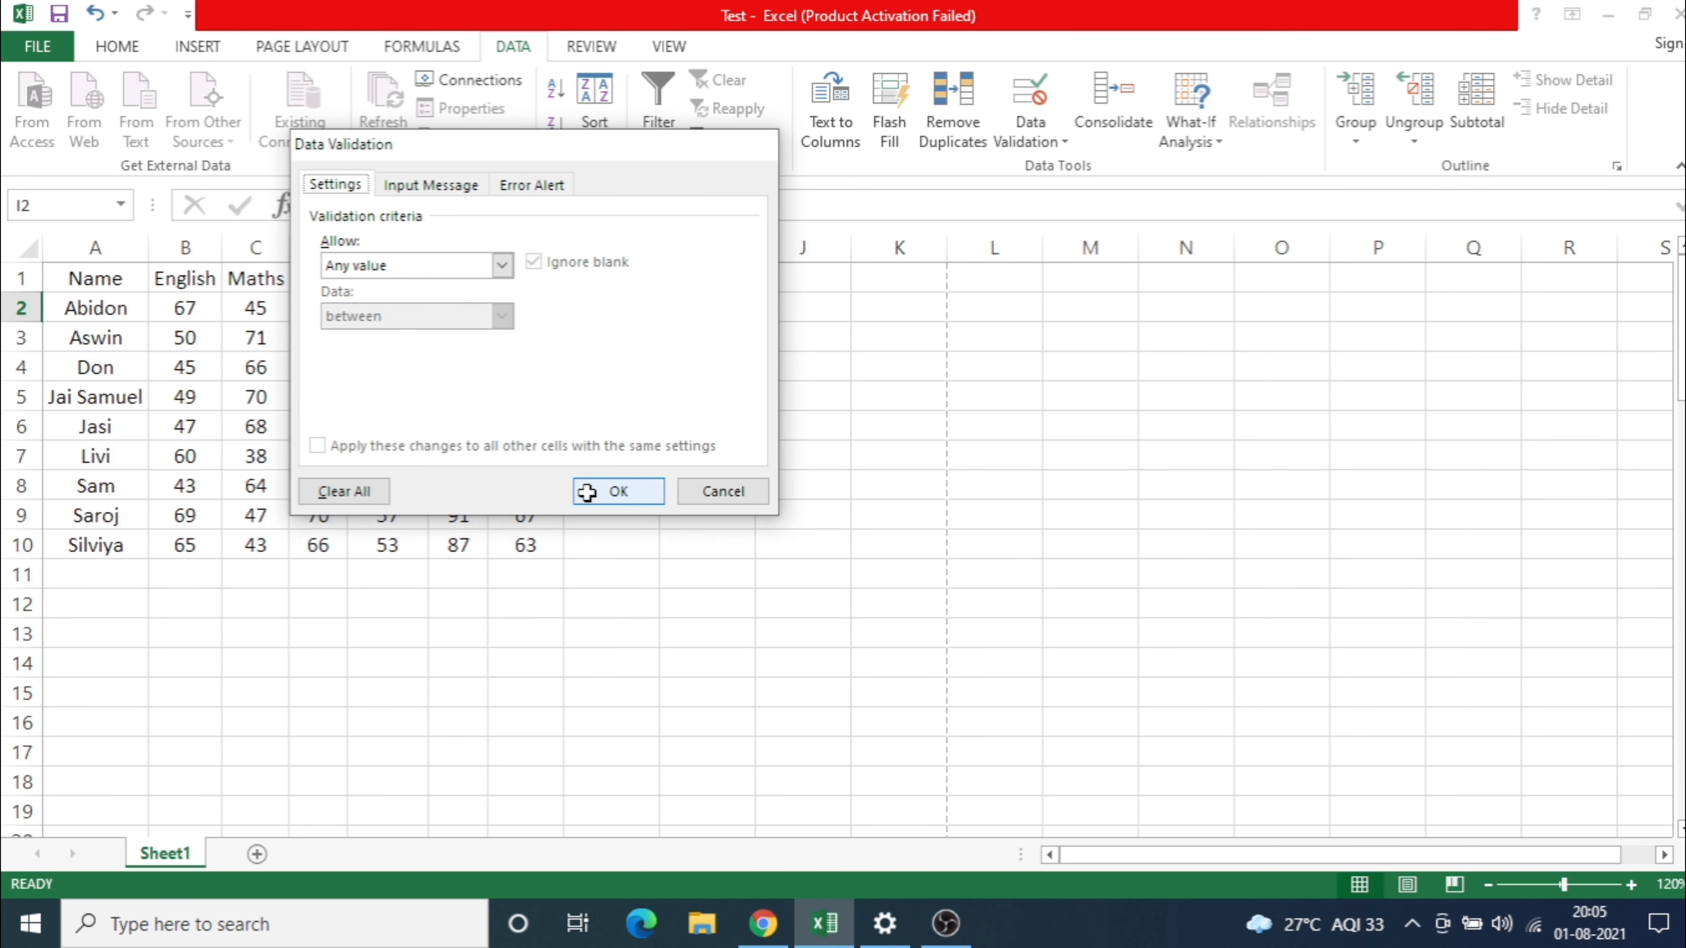
{"action": "left_click", "coordinate": [589, 494]}
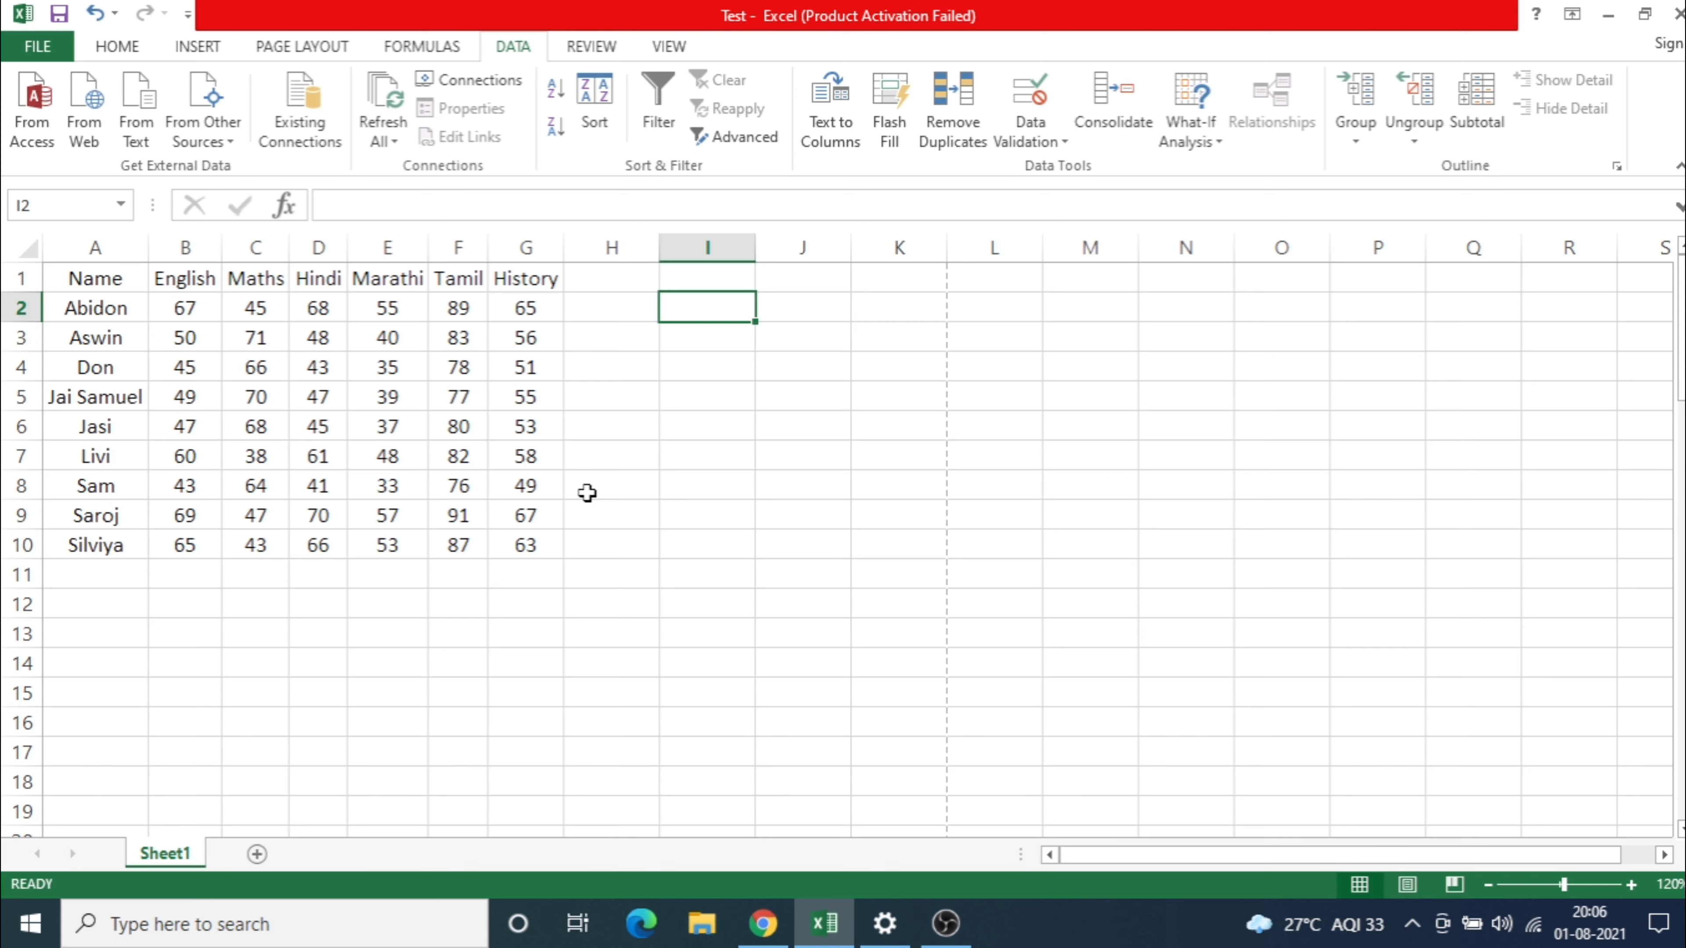
Step: Show the Review and View ribbons, and turn the formula bar off and back on
{"action": "left_click", "coordinate": [591, 47]}
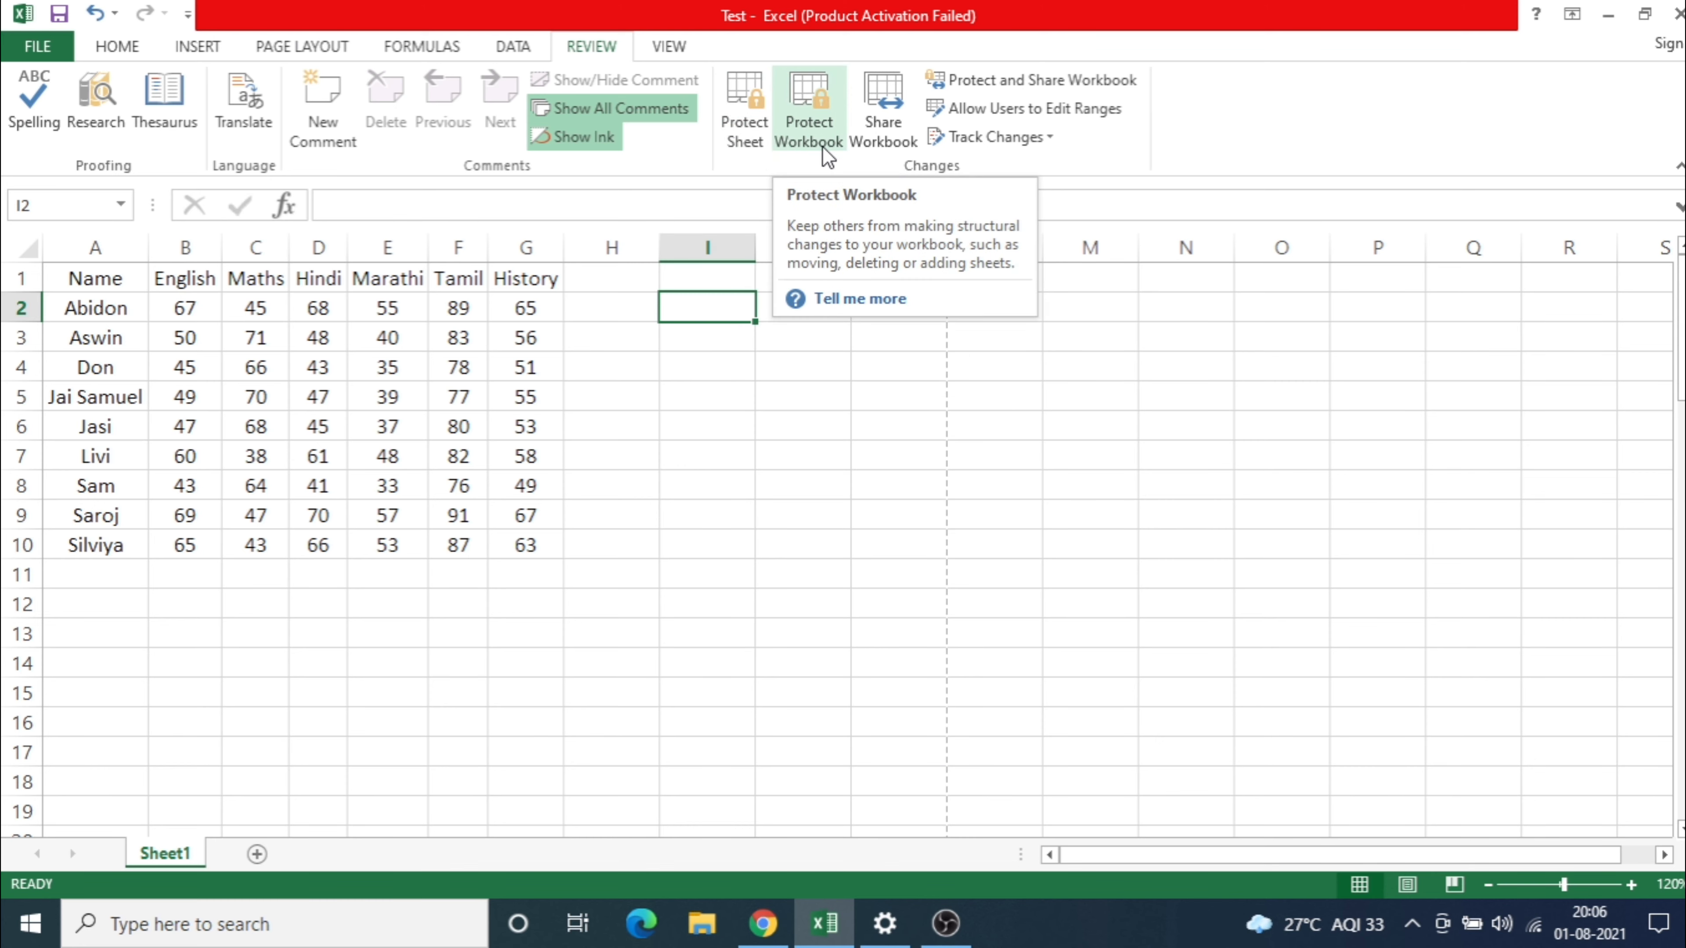
{"action": "left_click", "coordinate": [682, 48]}
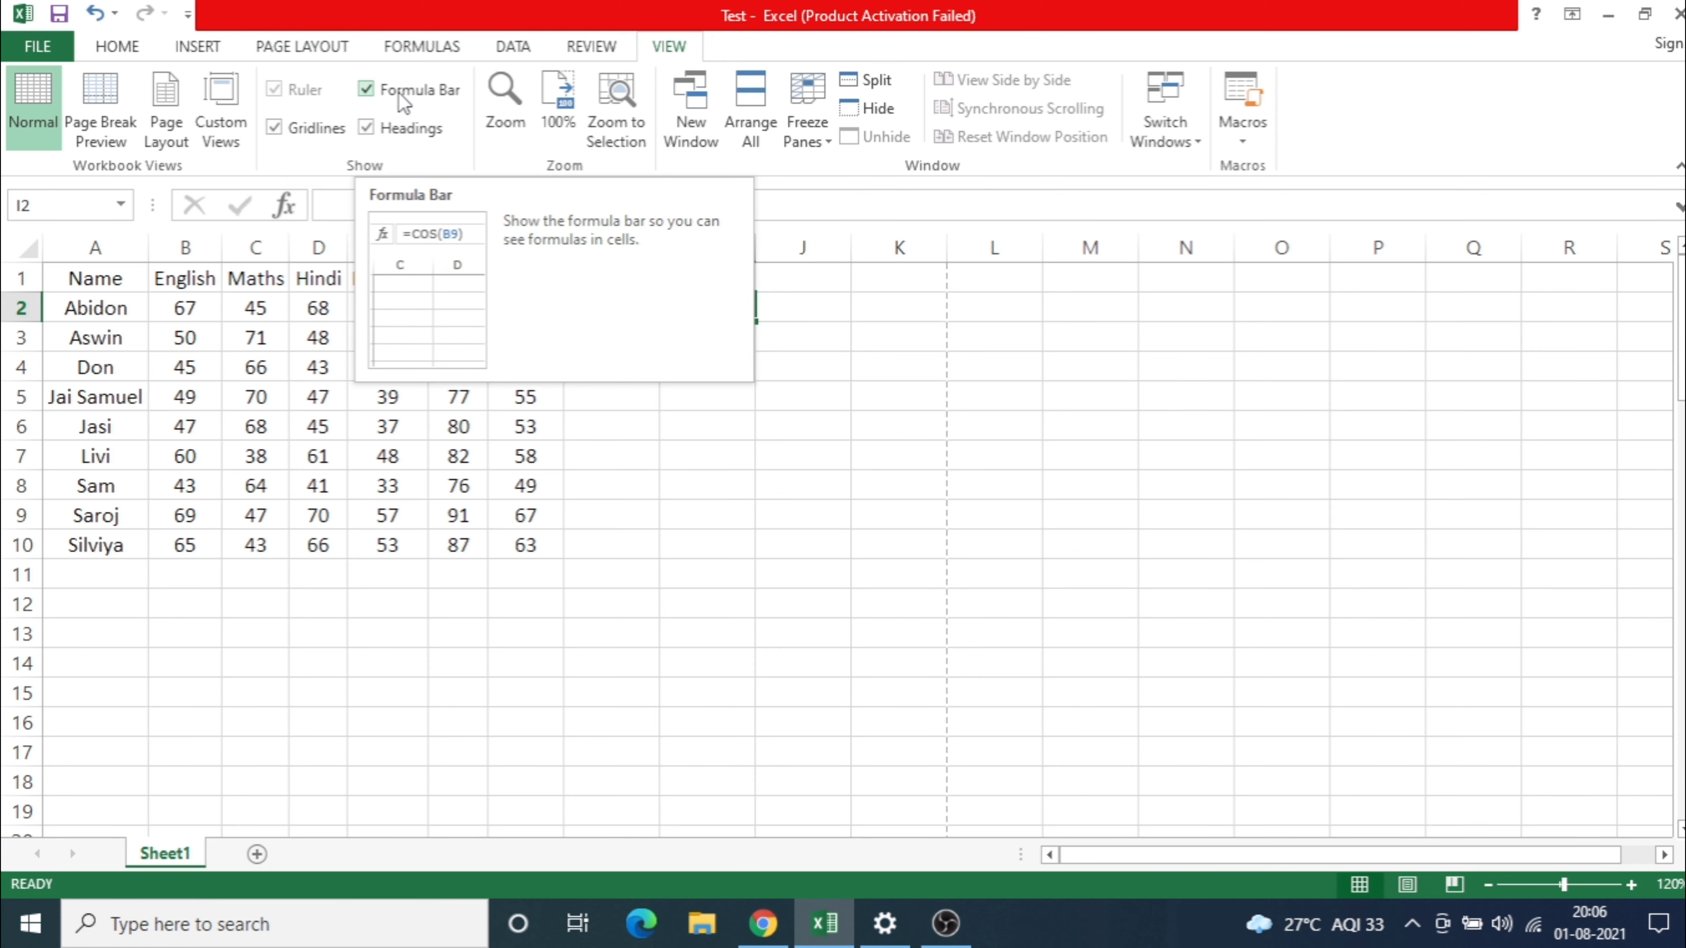
{"action": "left_click", "coordinate": [366, 89]}
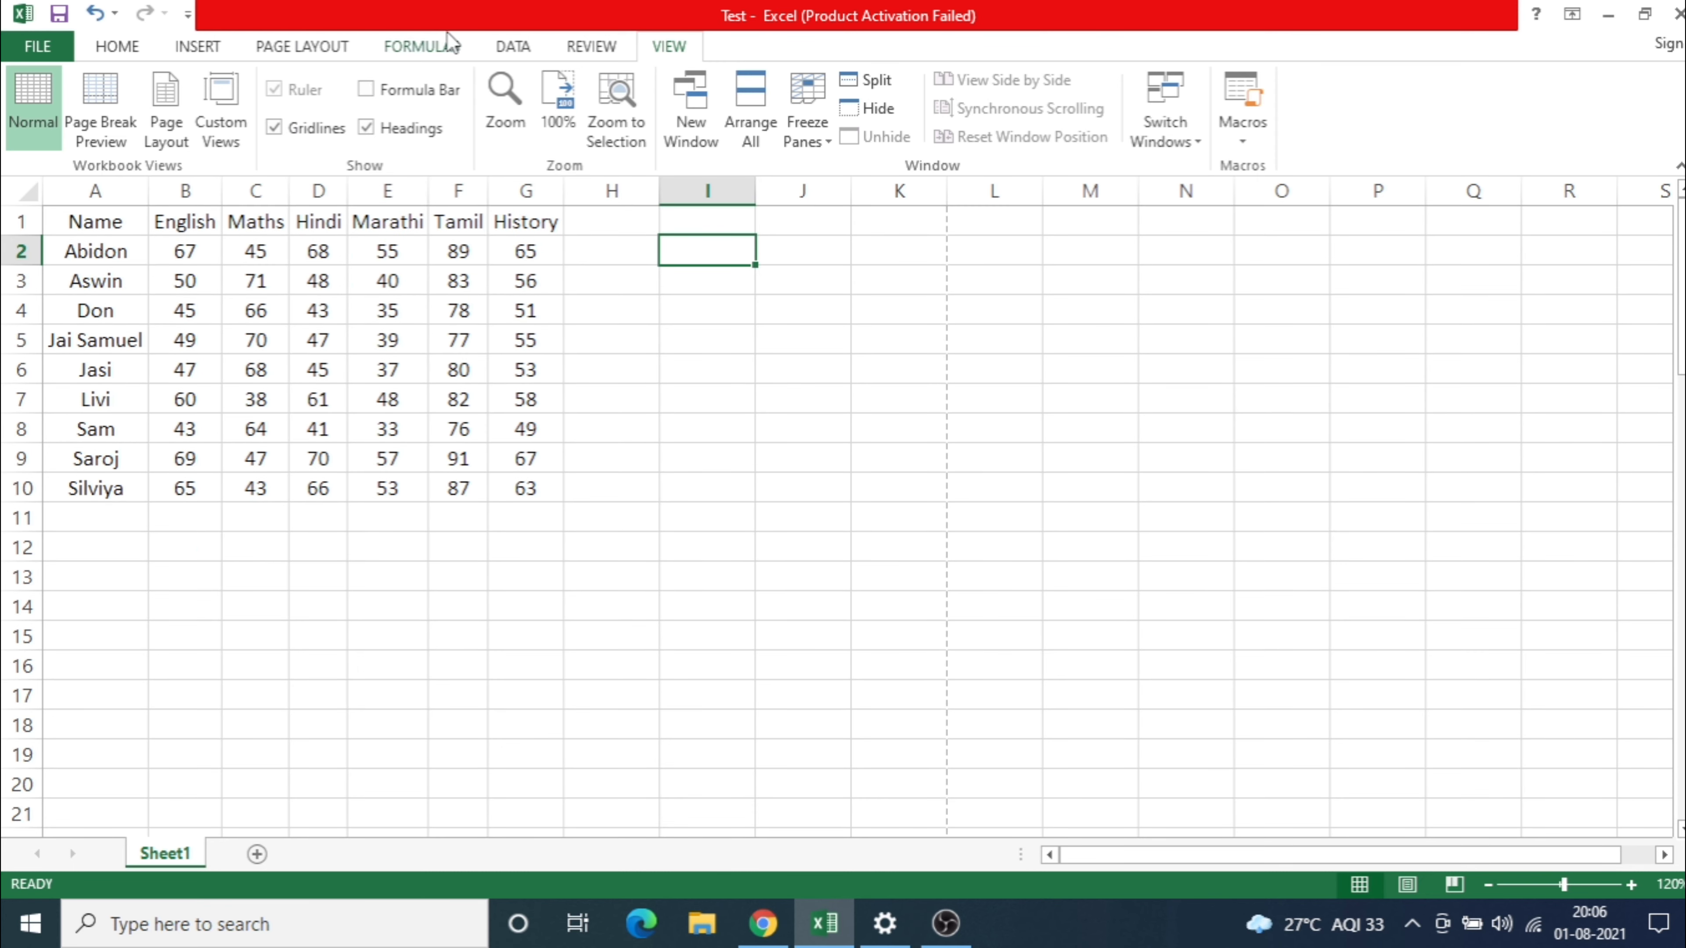
{"action": "left_click", "coordinate": [366, 89]}
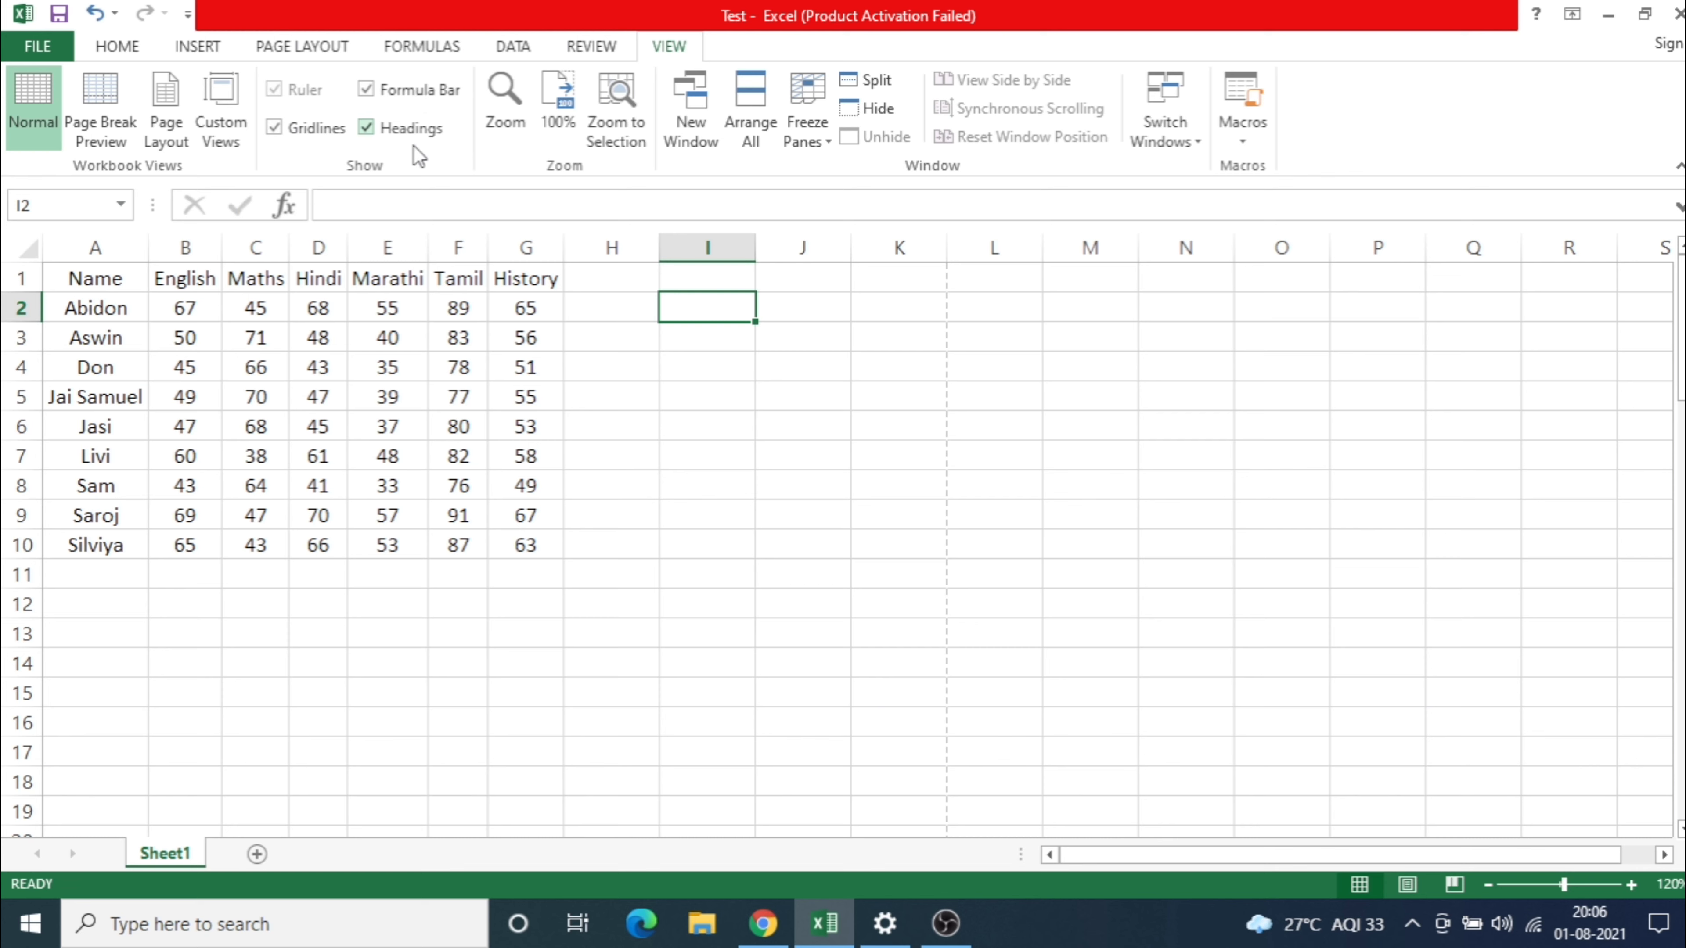
Step: Select G2 and toggle the sheet gridlines off and on twice
{"action": "key", "text": "Left"}
{"action": "key", "text": "Left"}
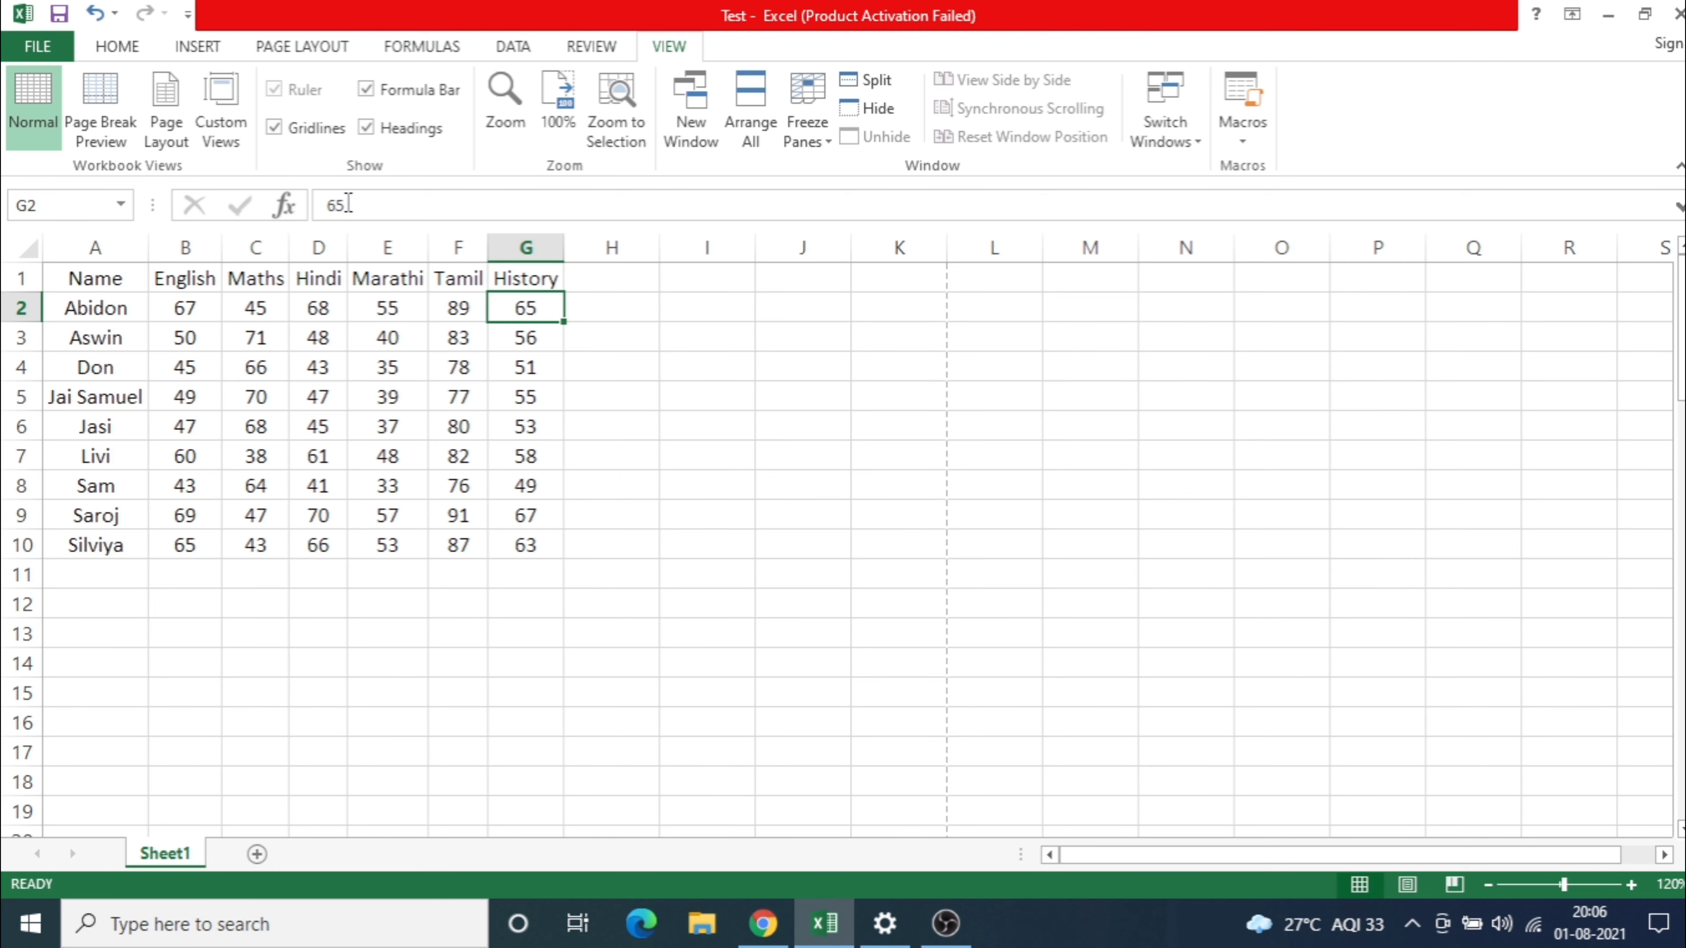
{"action": "left_click", "coordinate": [315, 129]}
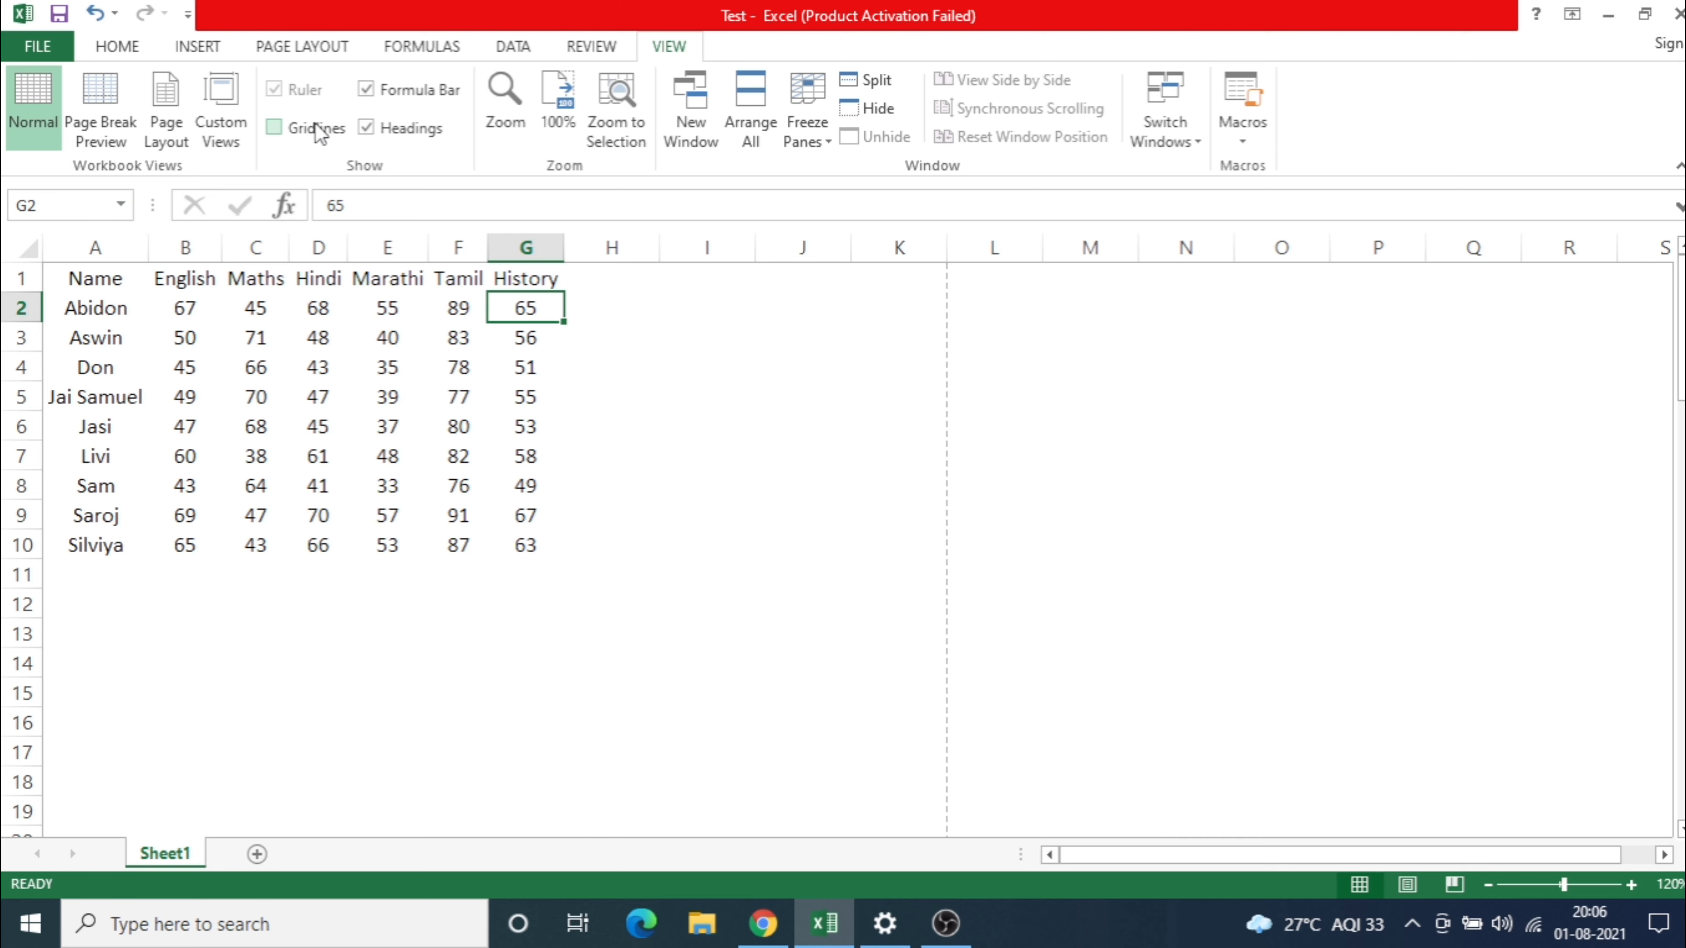
{"action": "left_click", "coordinate": [317, 130]}
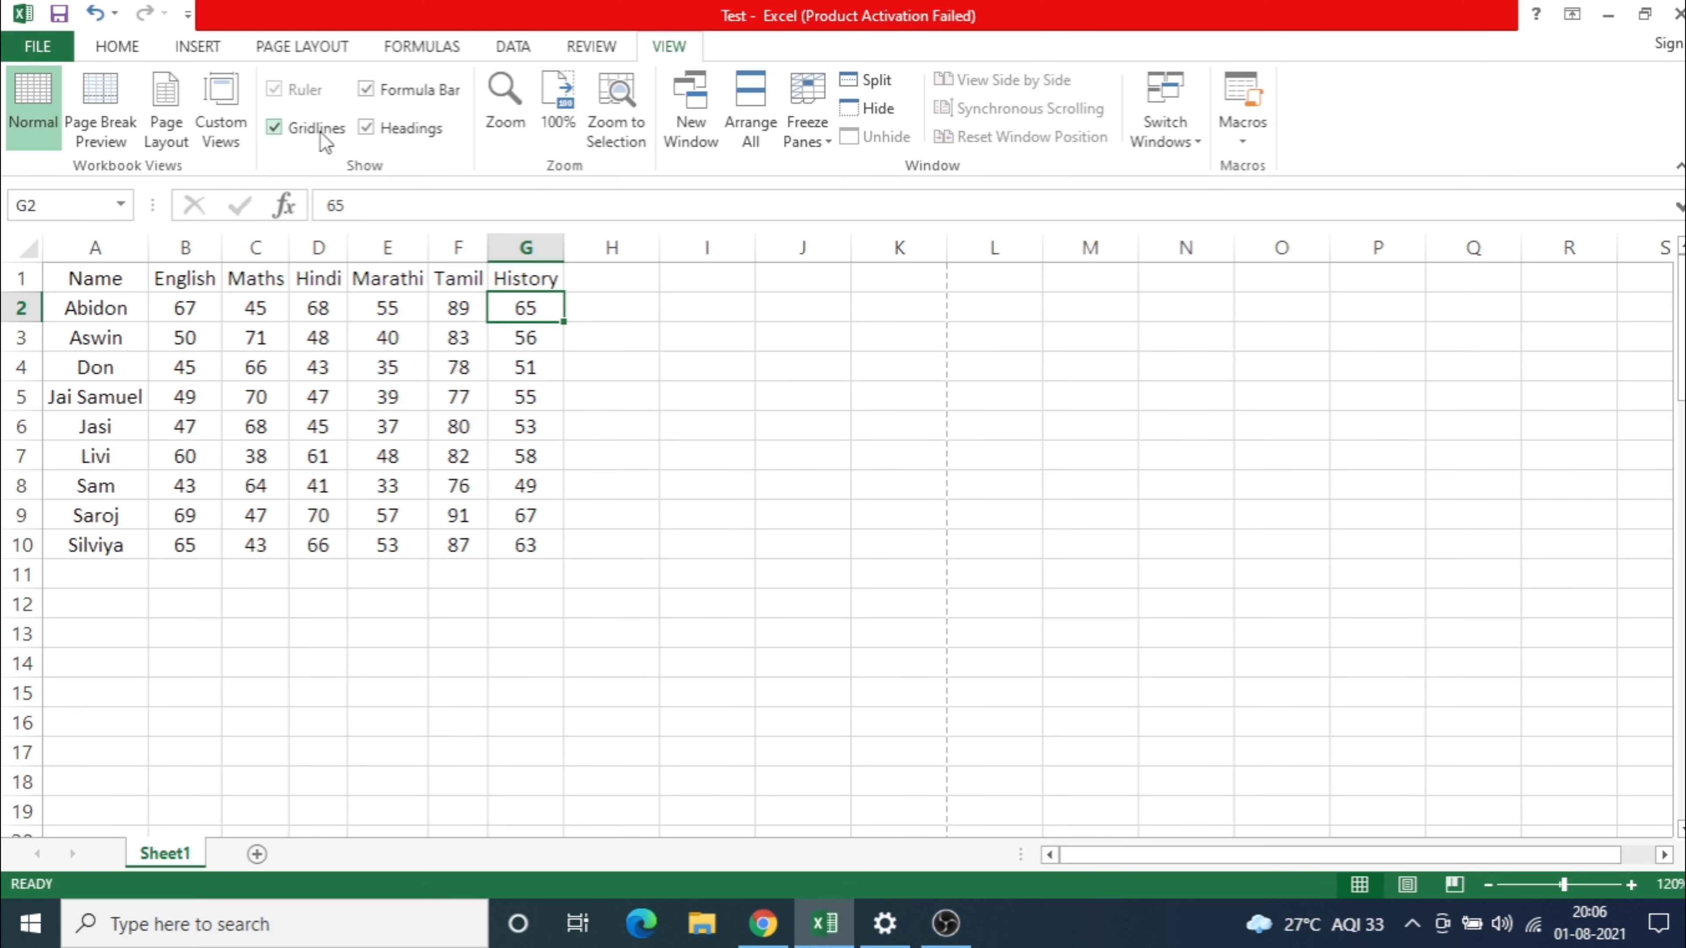
{"action": "left_click", "coordinate": [318, 130]}
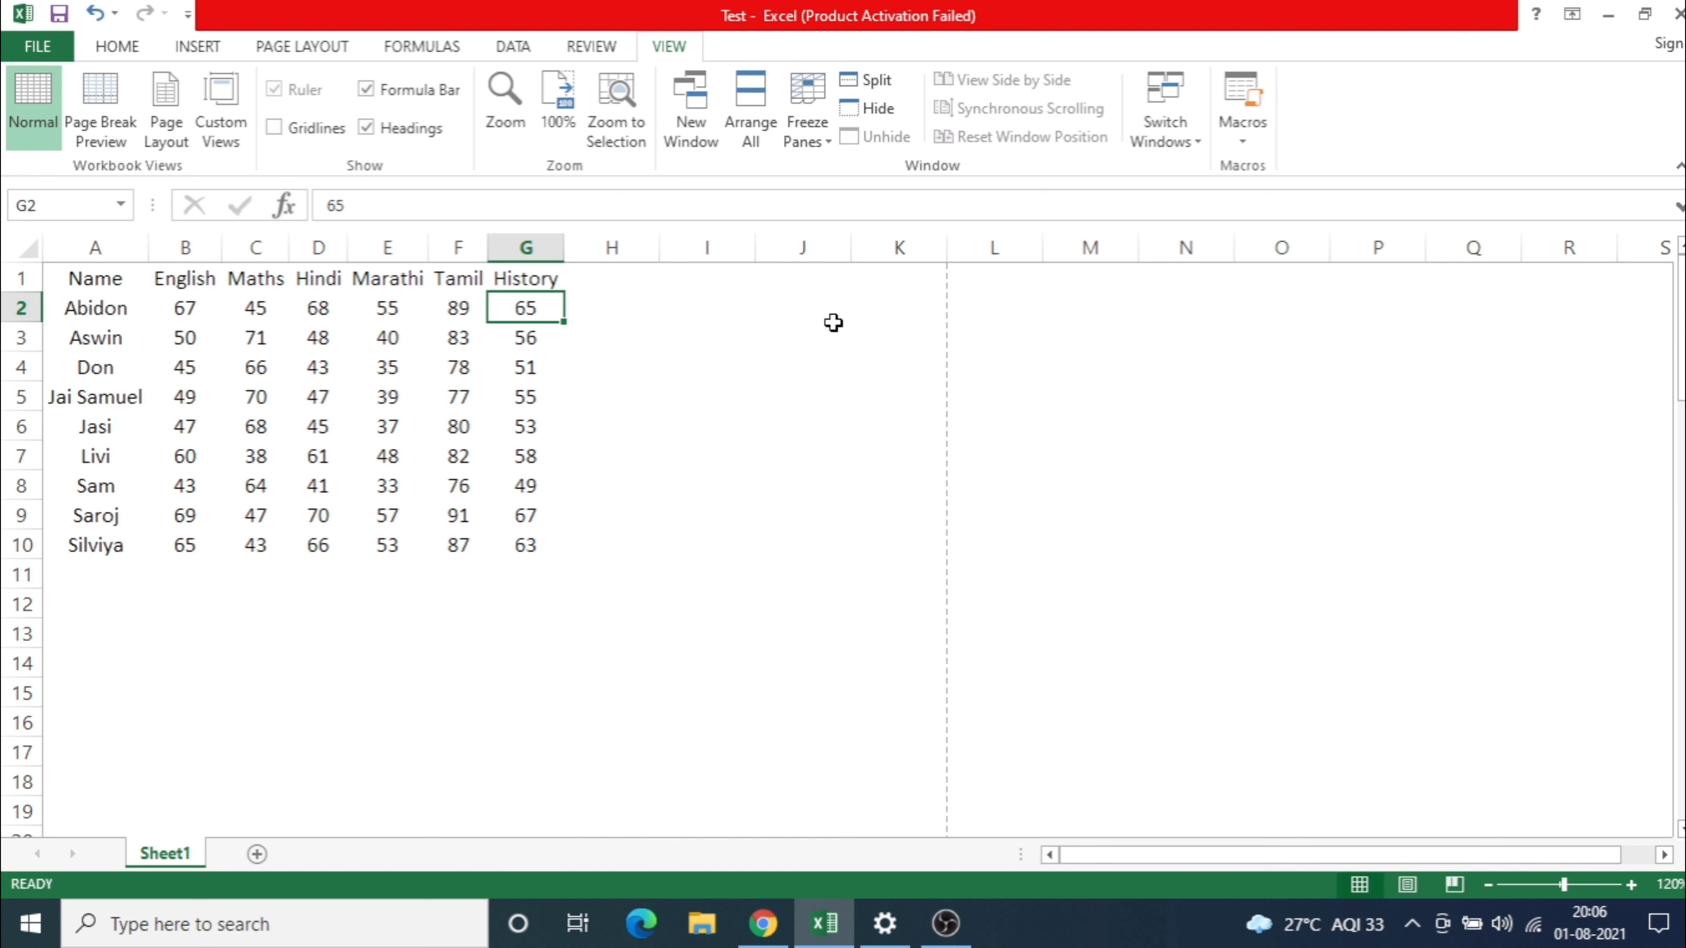
{"action": "left_click", "coordinate": [311, 131]}
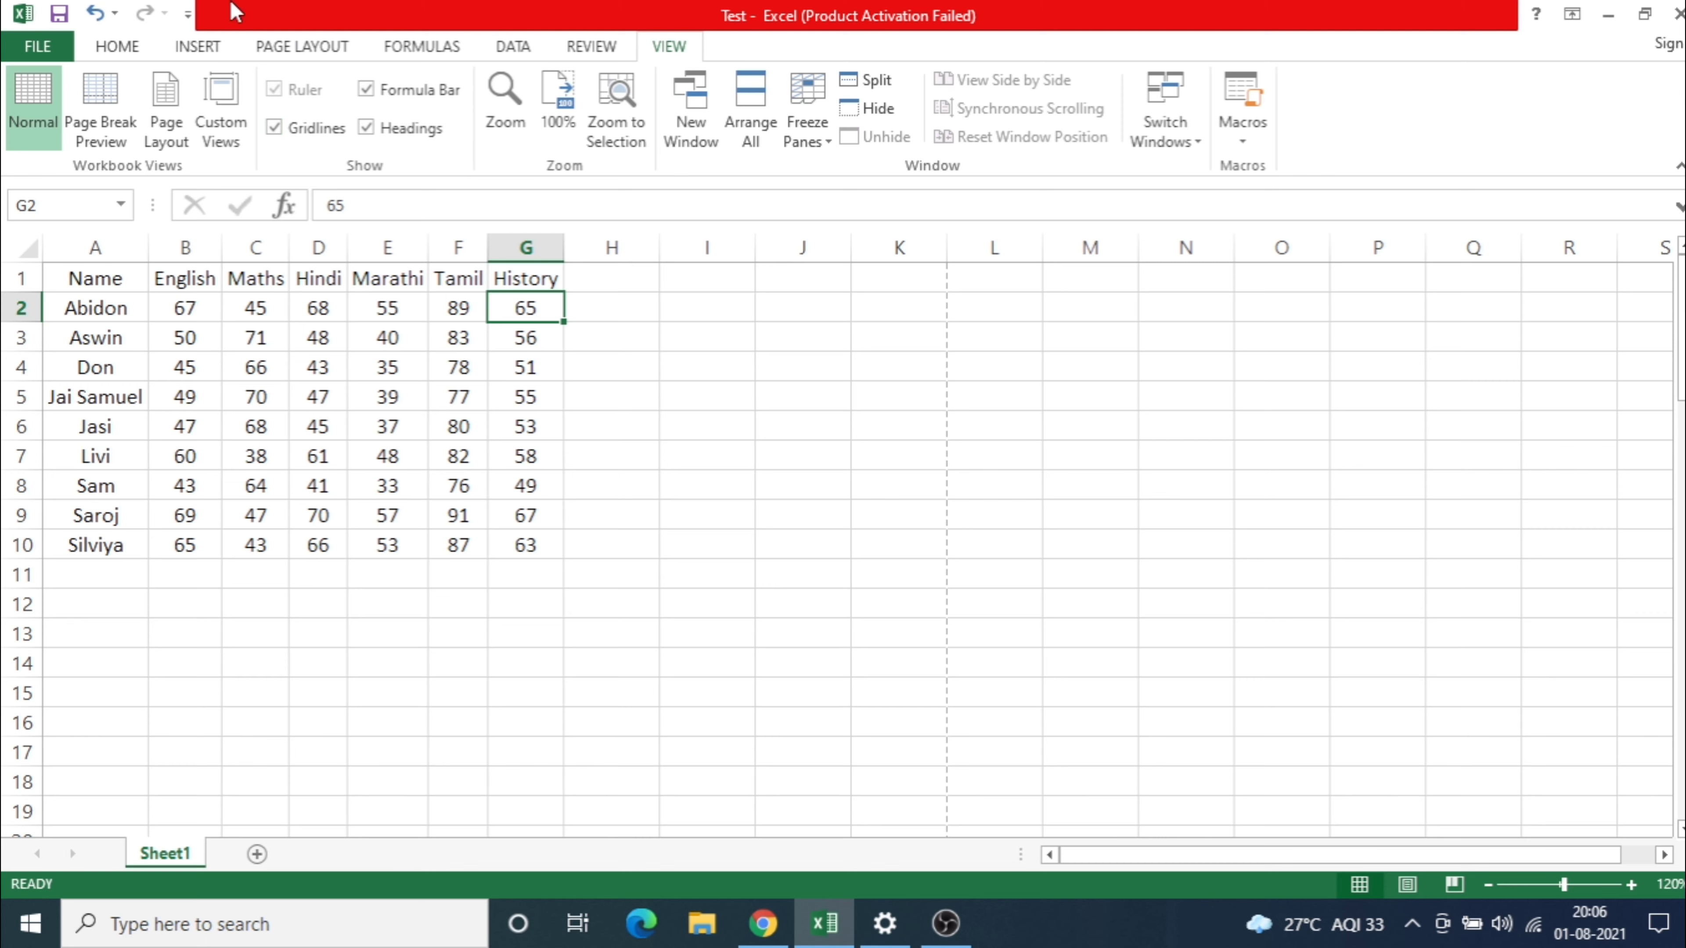
Step: Show the Home ribbon and display its key tips, then dismiss them
{"action": "left_click", "coordinate": [115, 48]}
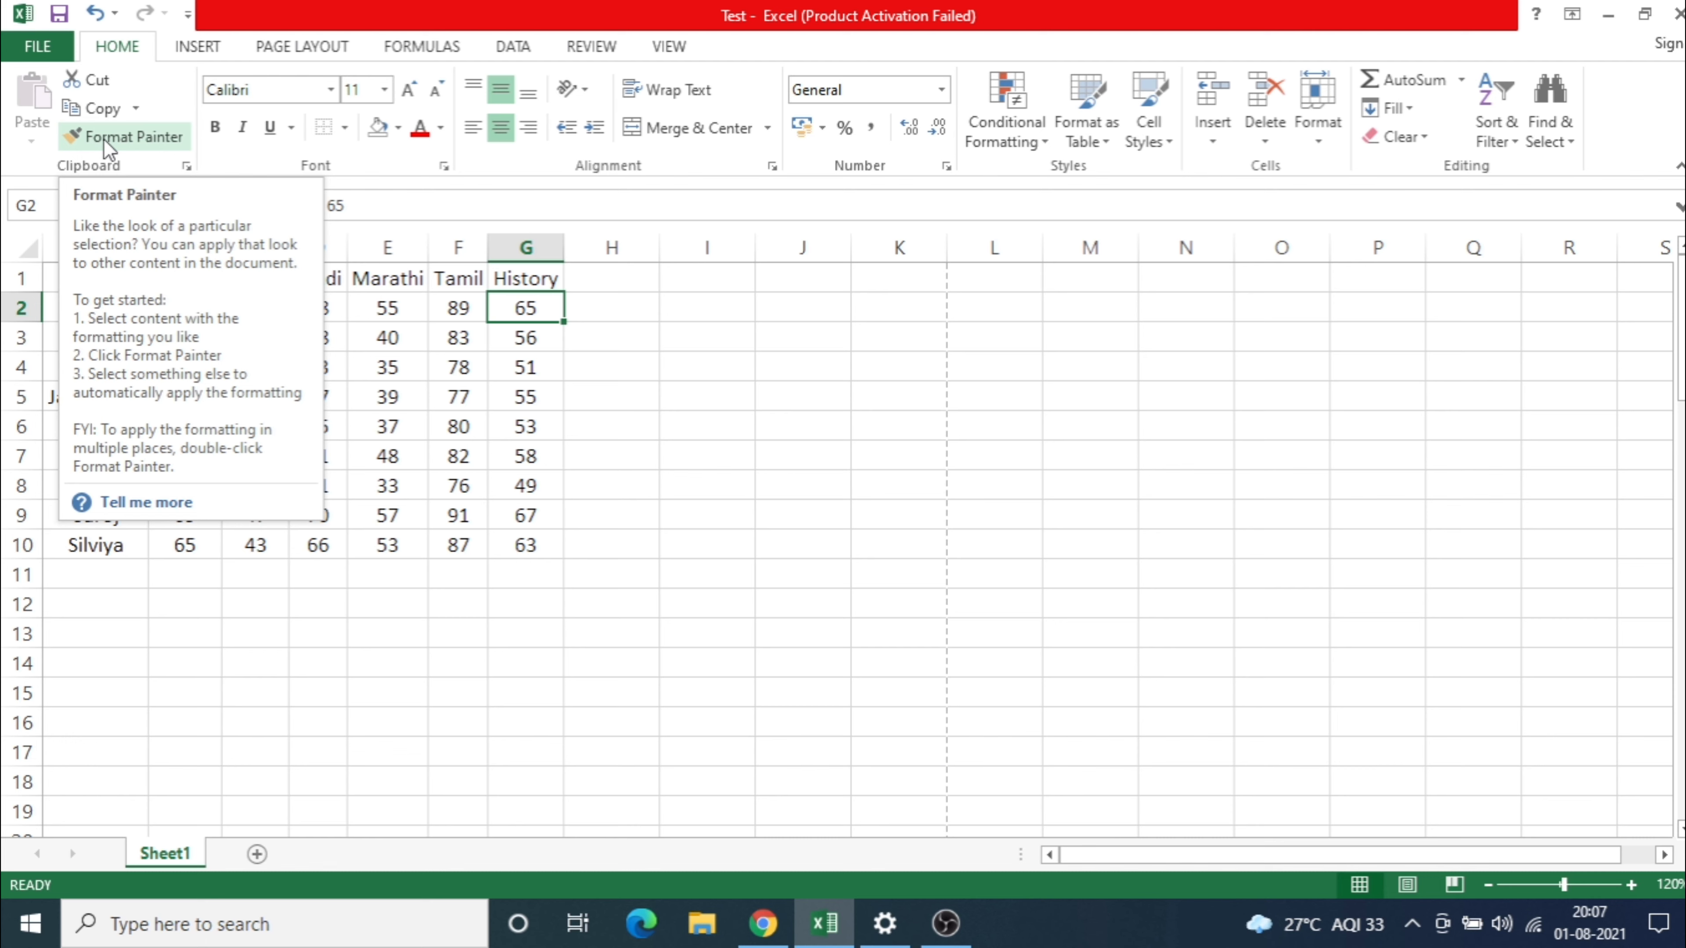
{"action": "key", "text": "alt"}
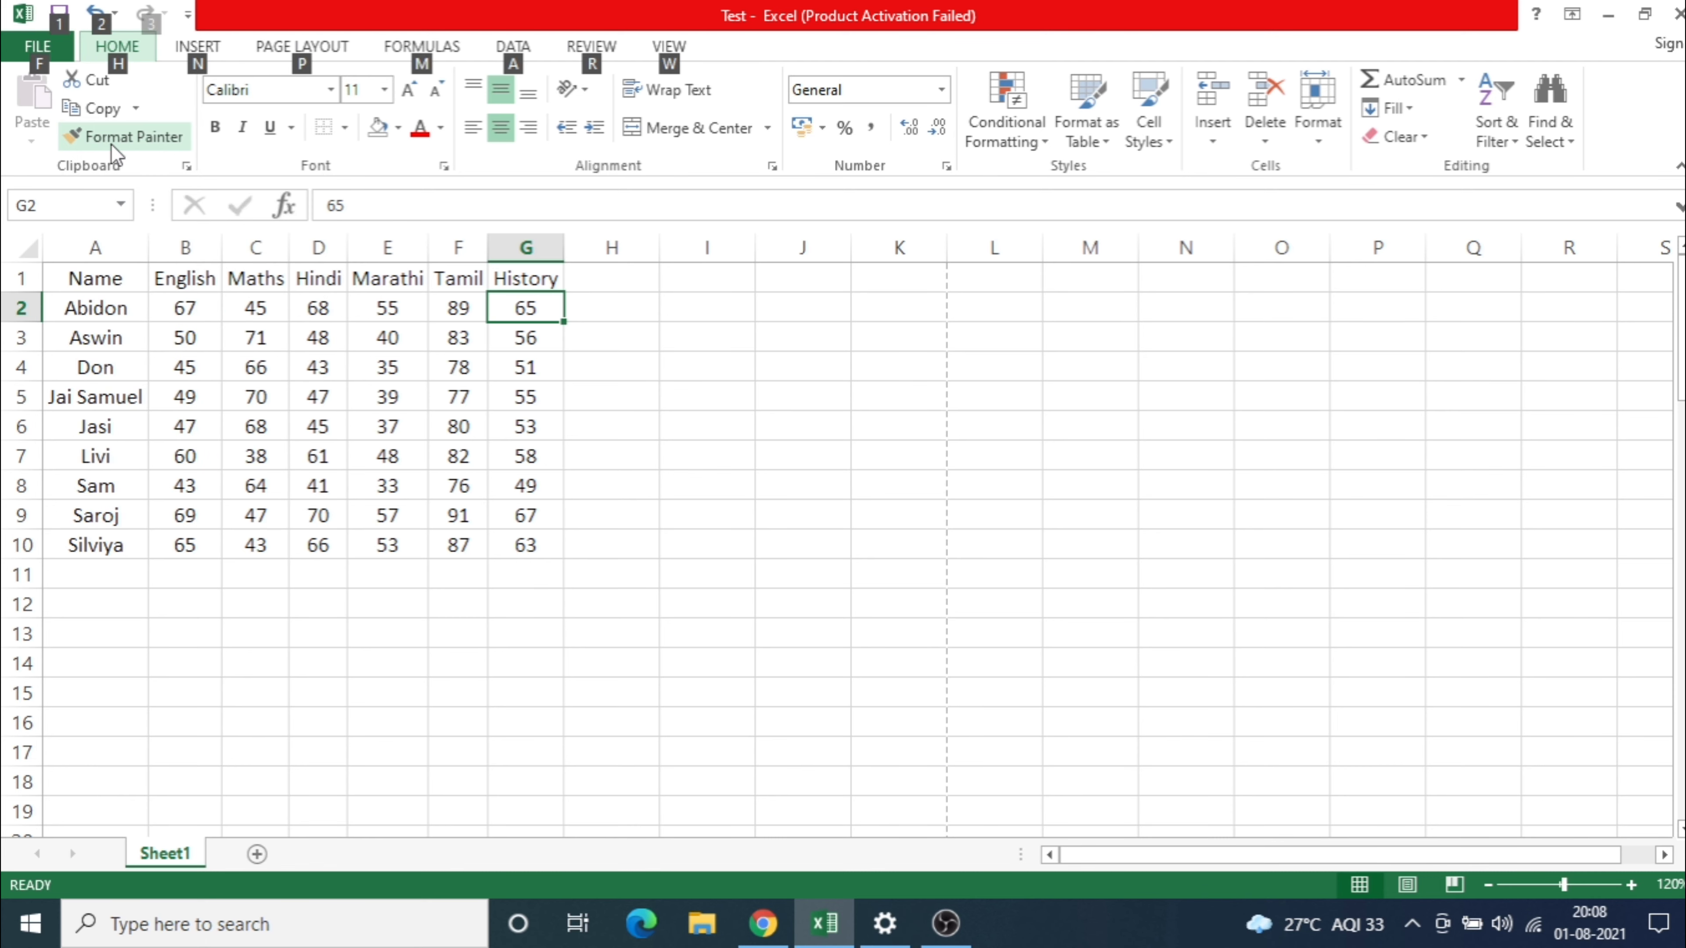
{"action": "key", "text": "h"}
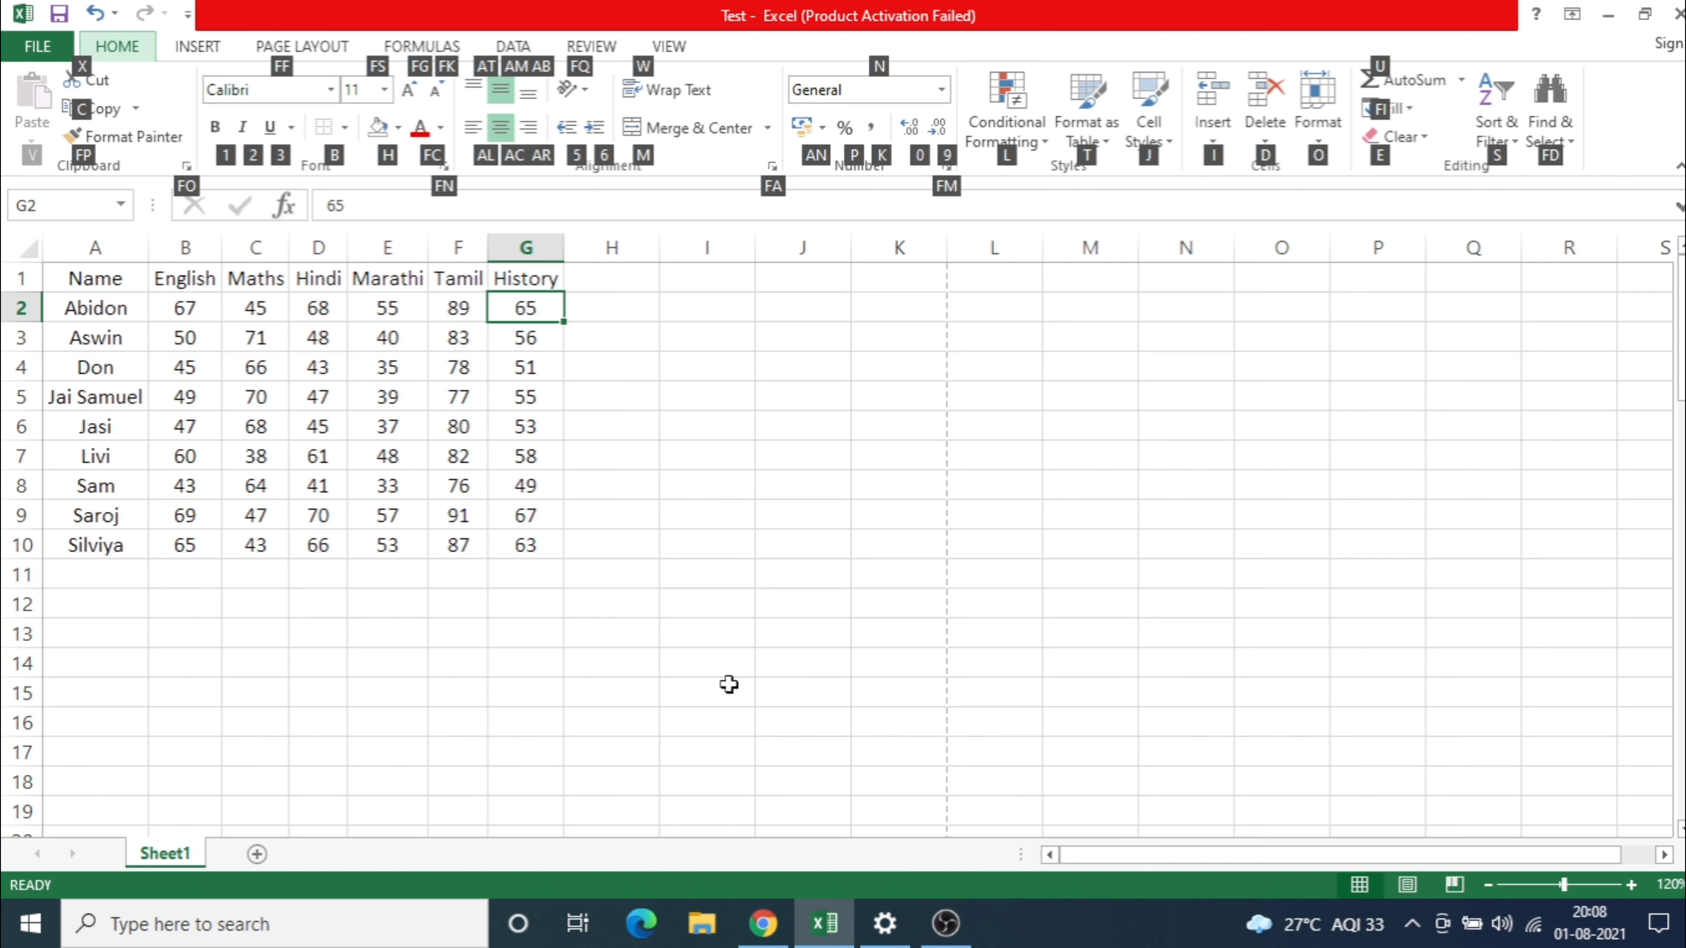
{"action": "key", "text": "Escape"}
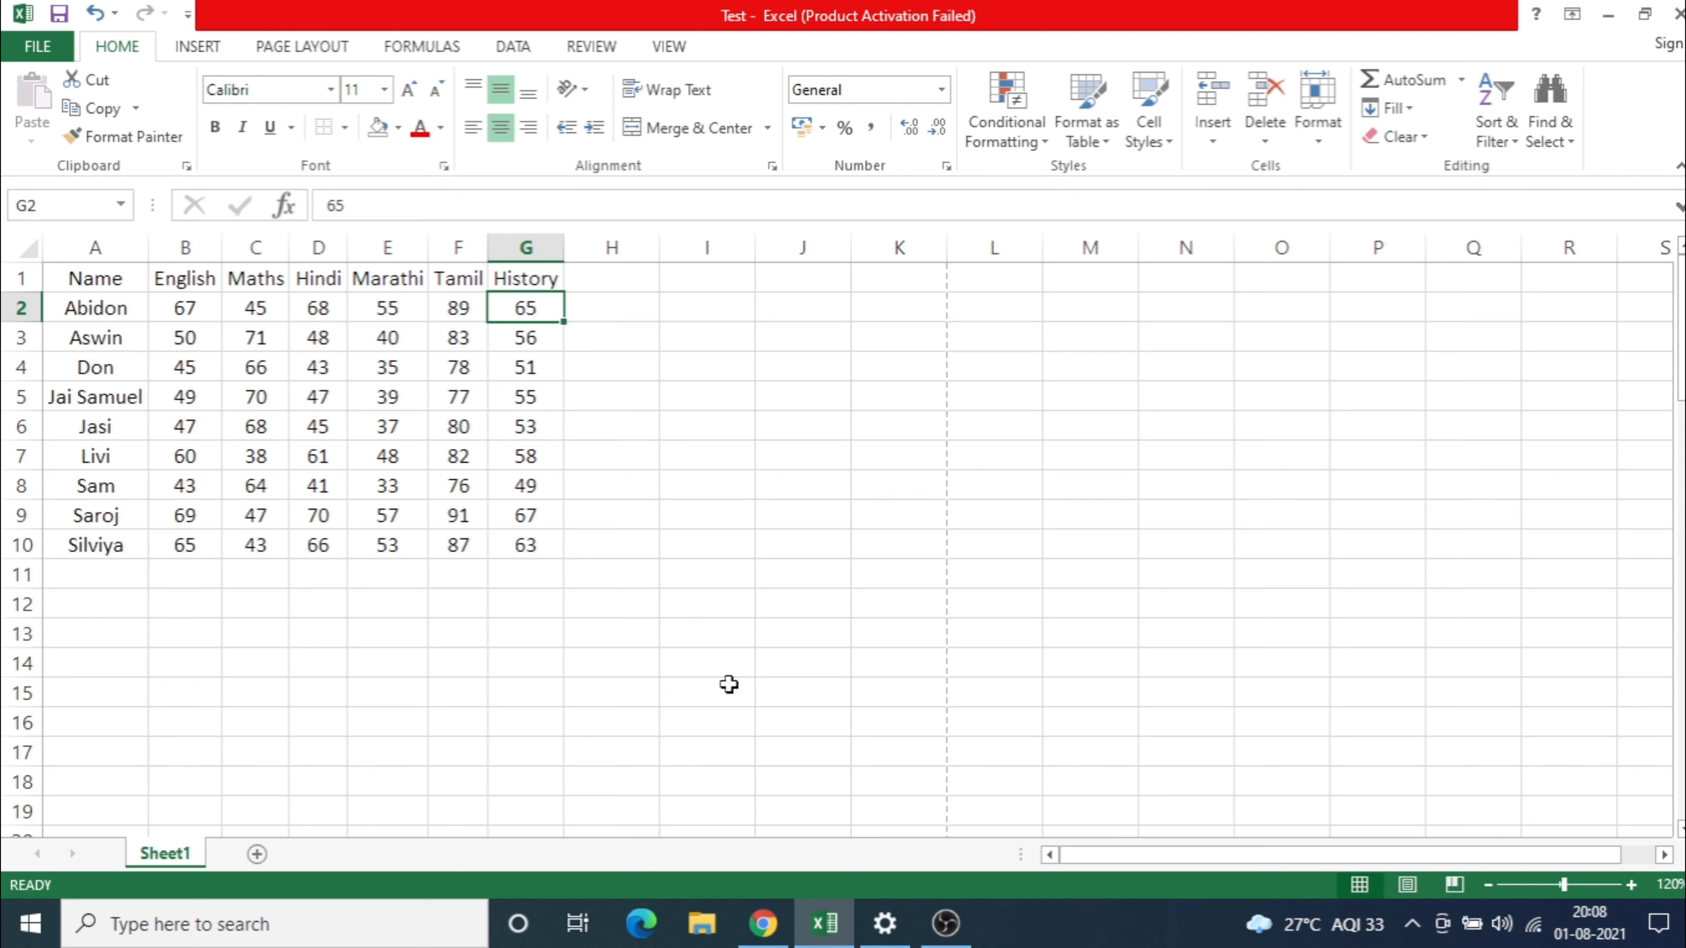
Step: Select the table A1:G10 and apply All Borders to it
{"action": "key", "text": "alt"}
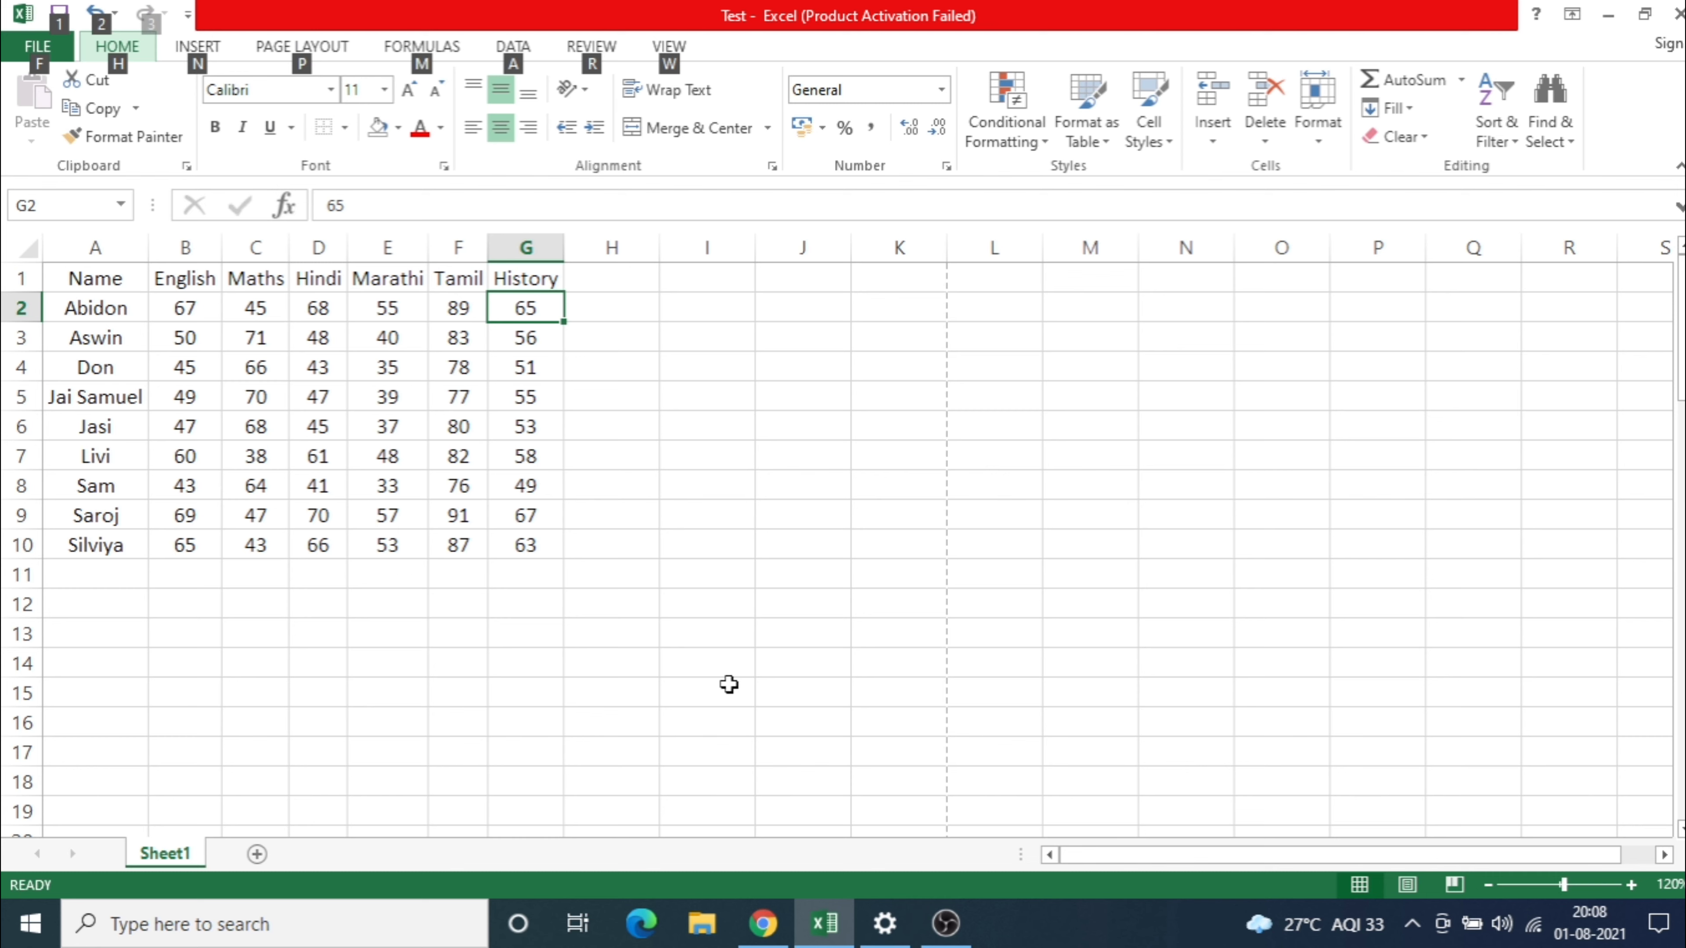
{"action": "key", "text": "alt"}
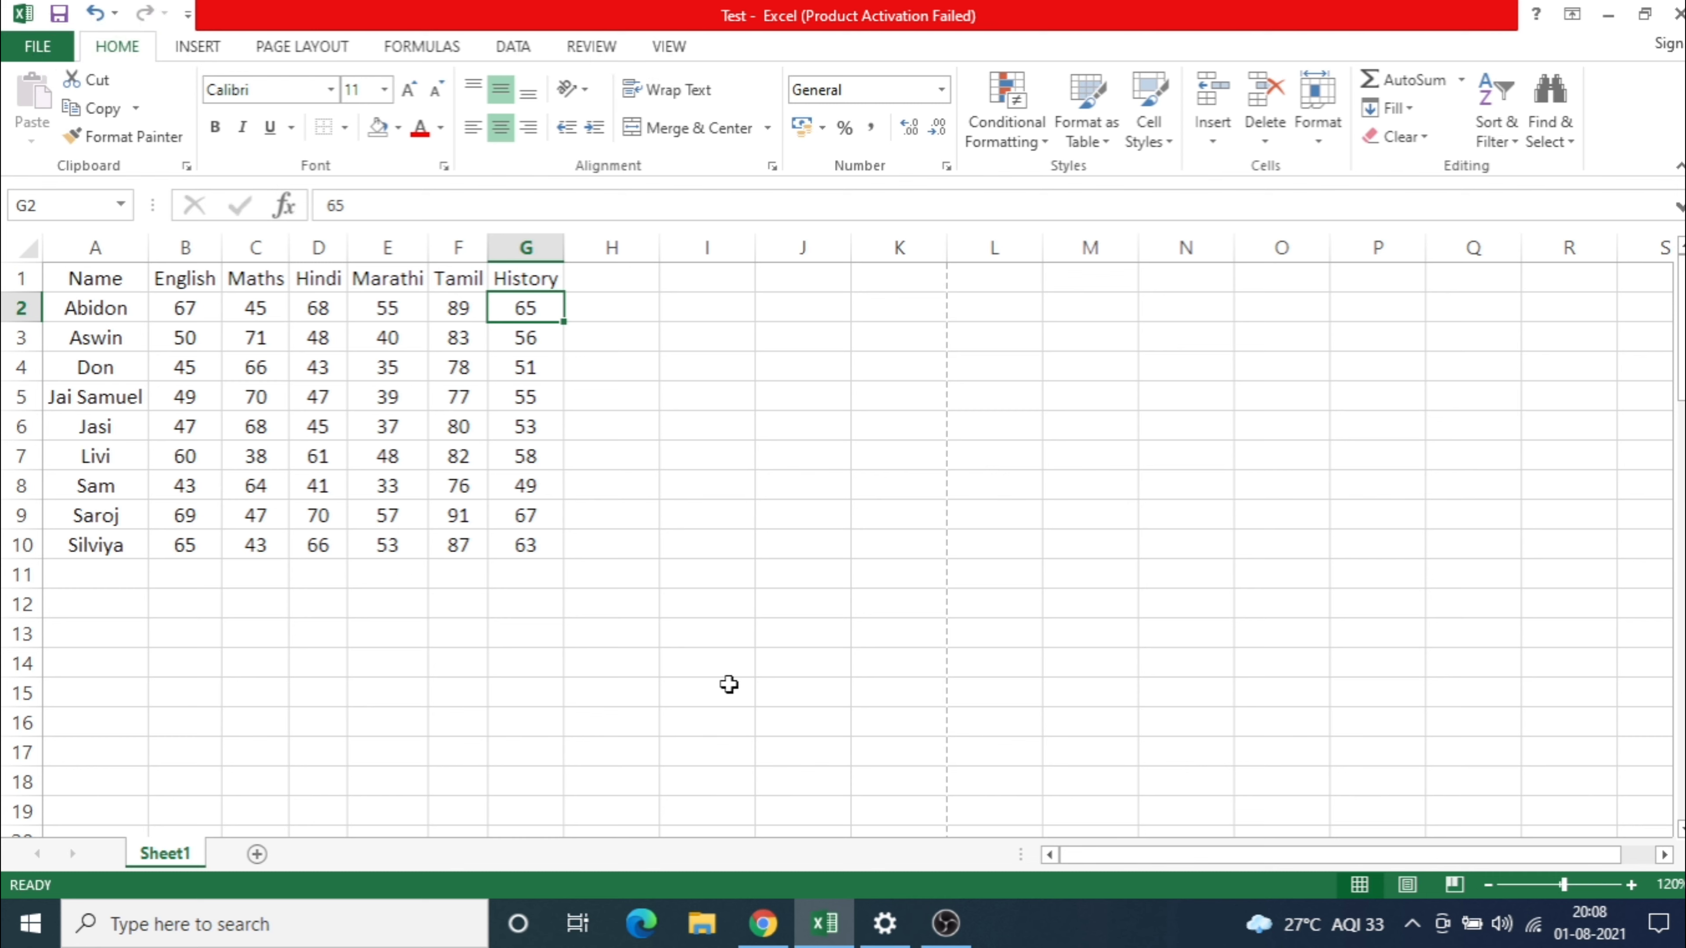
{"action": "key", "text": "Up"}
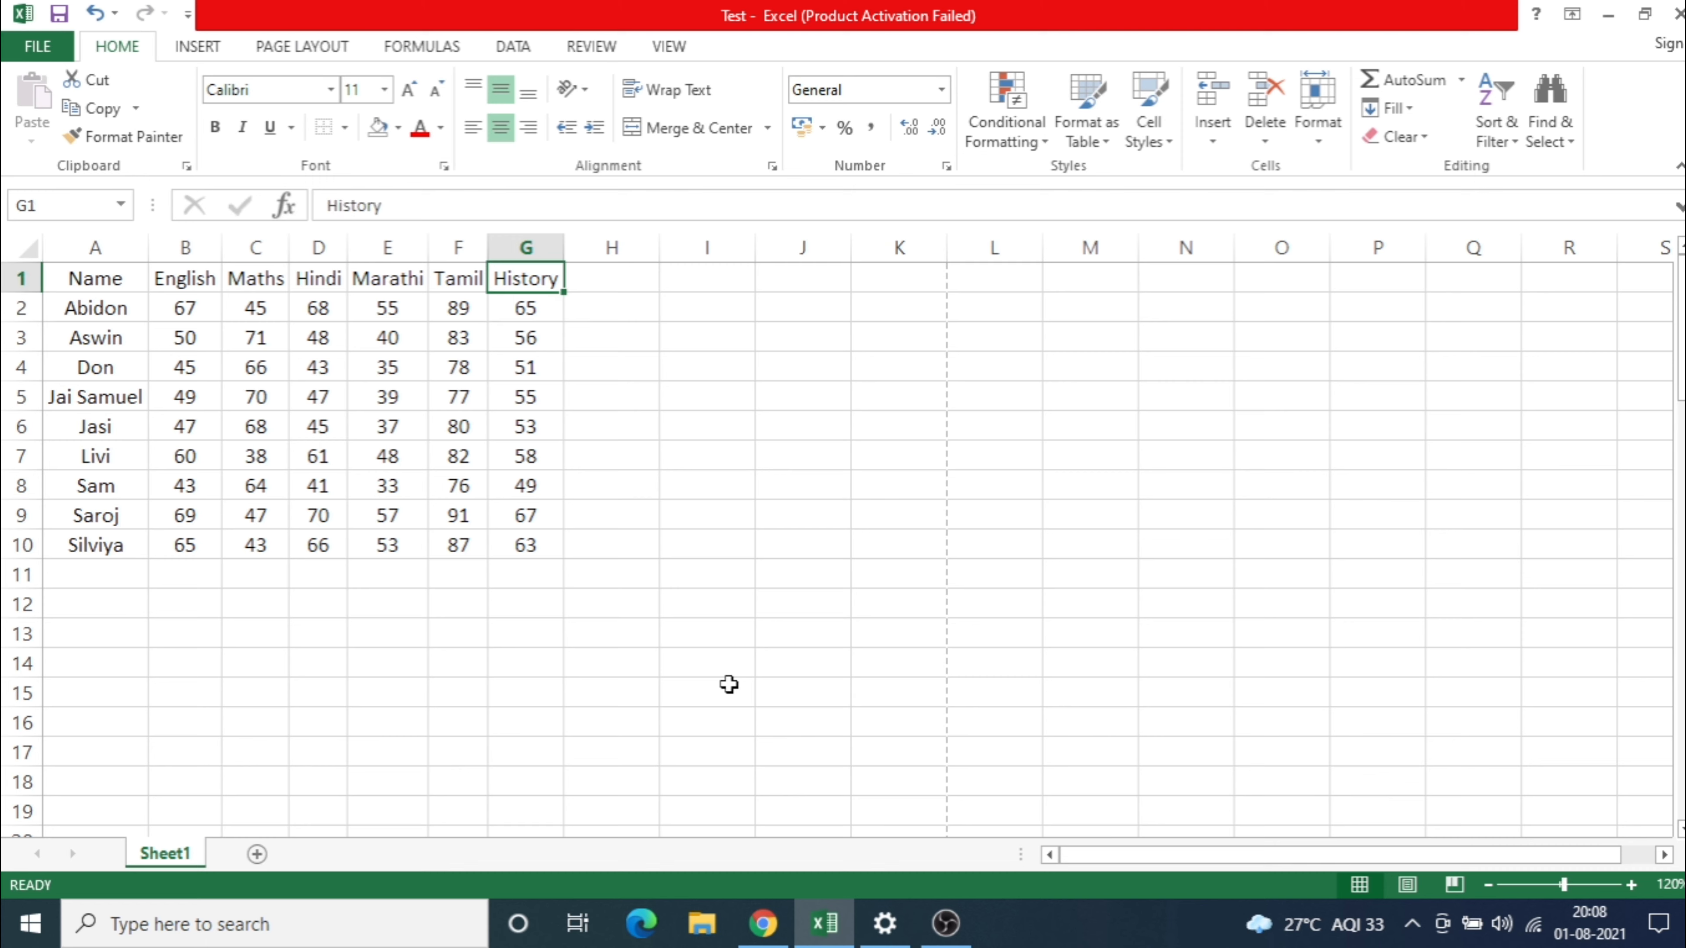
{"action": "key", "text": "Home"}
{"action": "key", "text": "ctrl+shift+Right"}
{"action": "key", "text": "ctrl+shift+Down"}
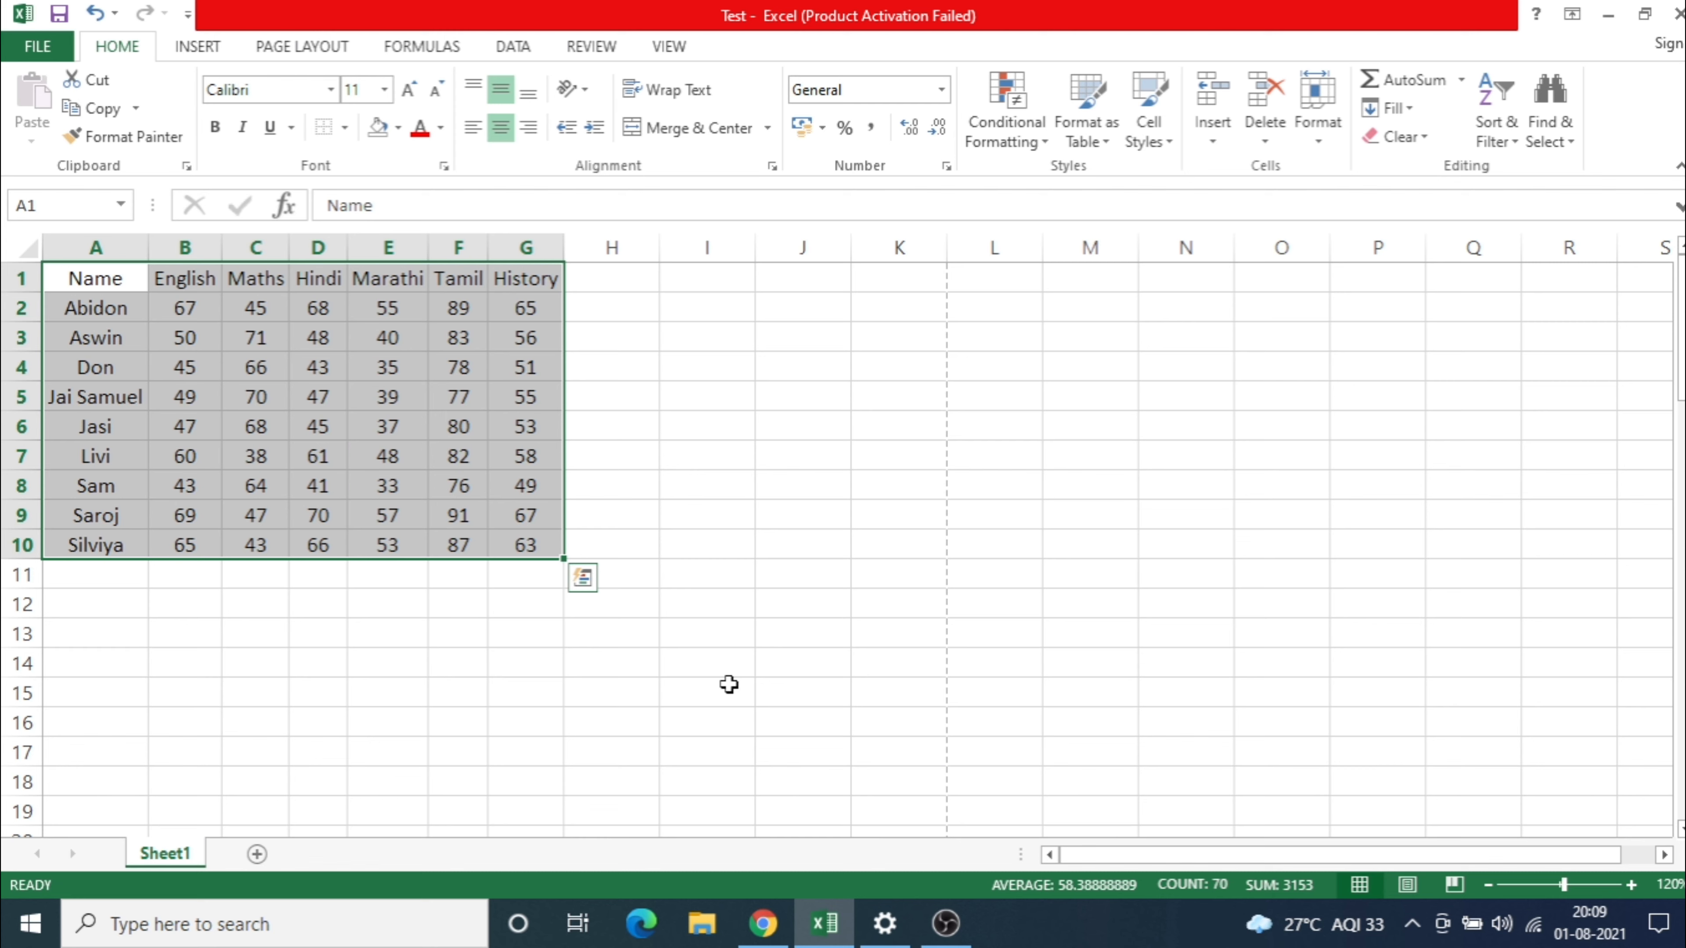
{"action": "key", "text": "alt"}
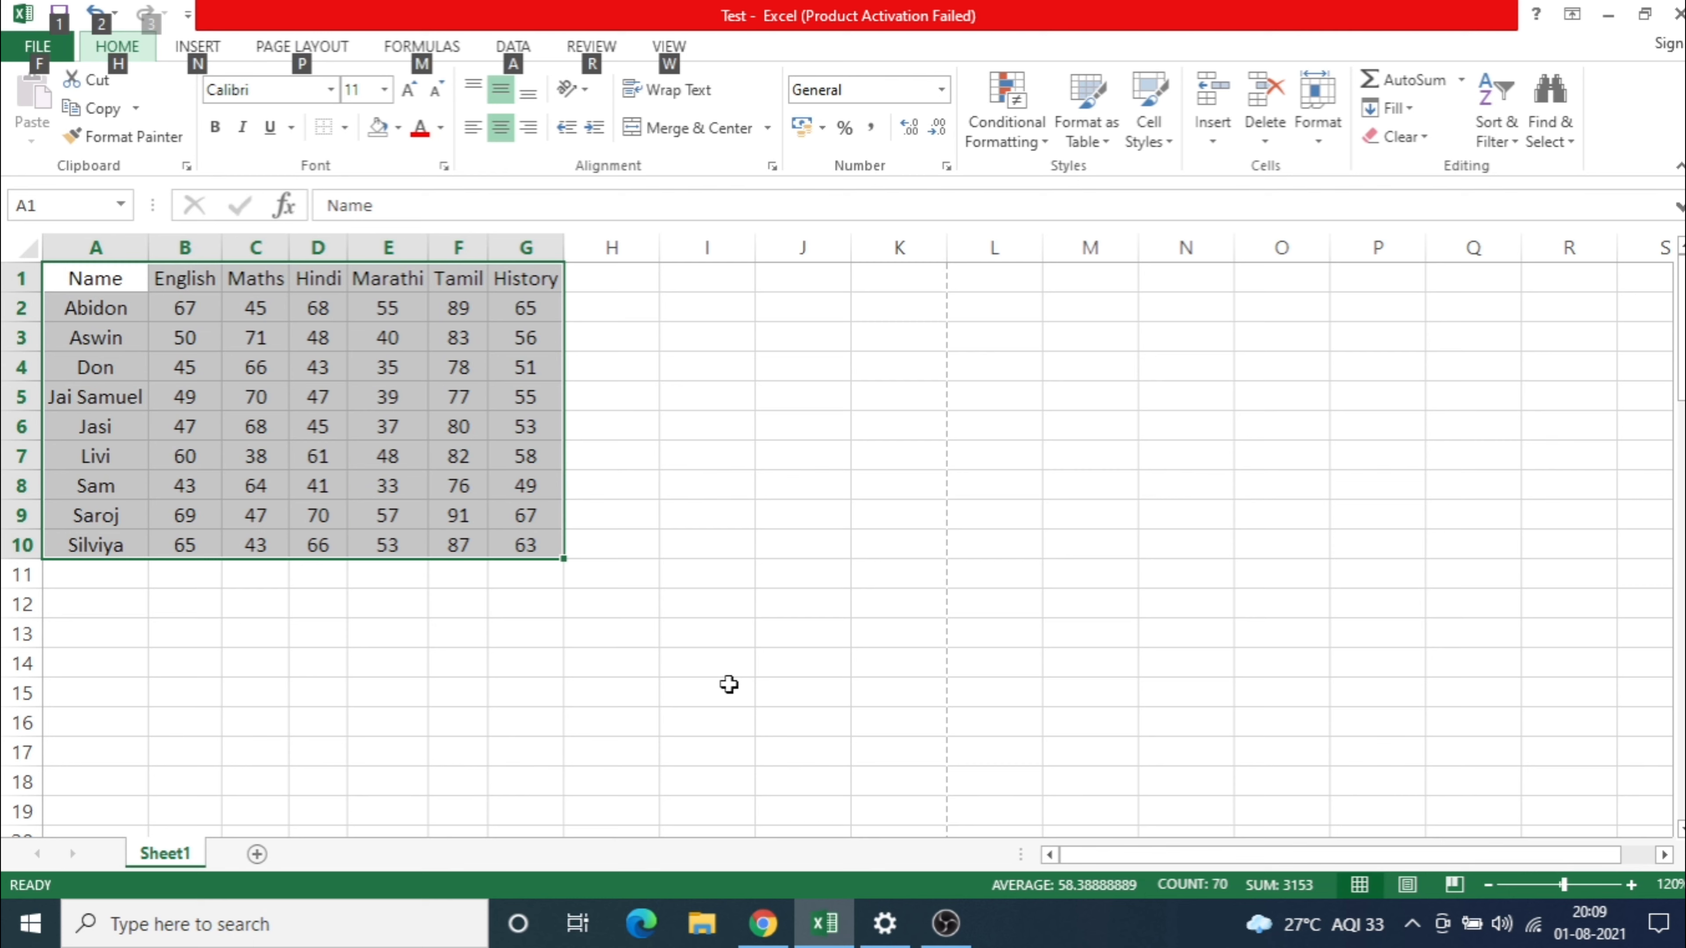
{"action": "key", "text": "h"}
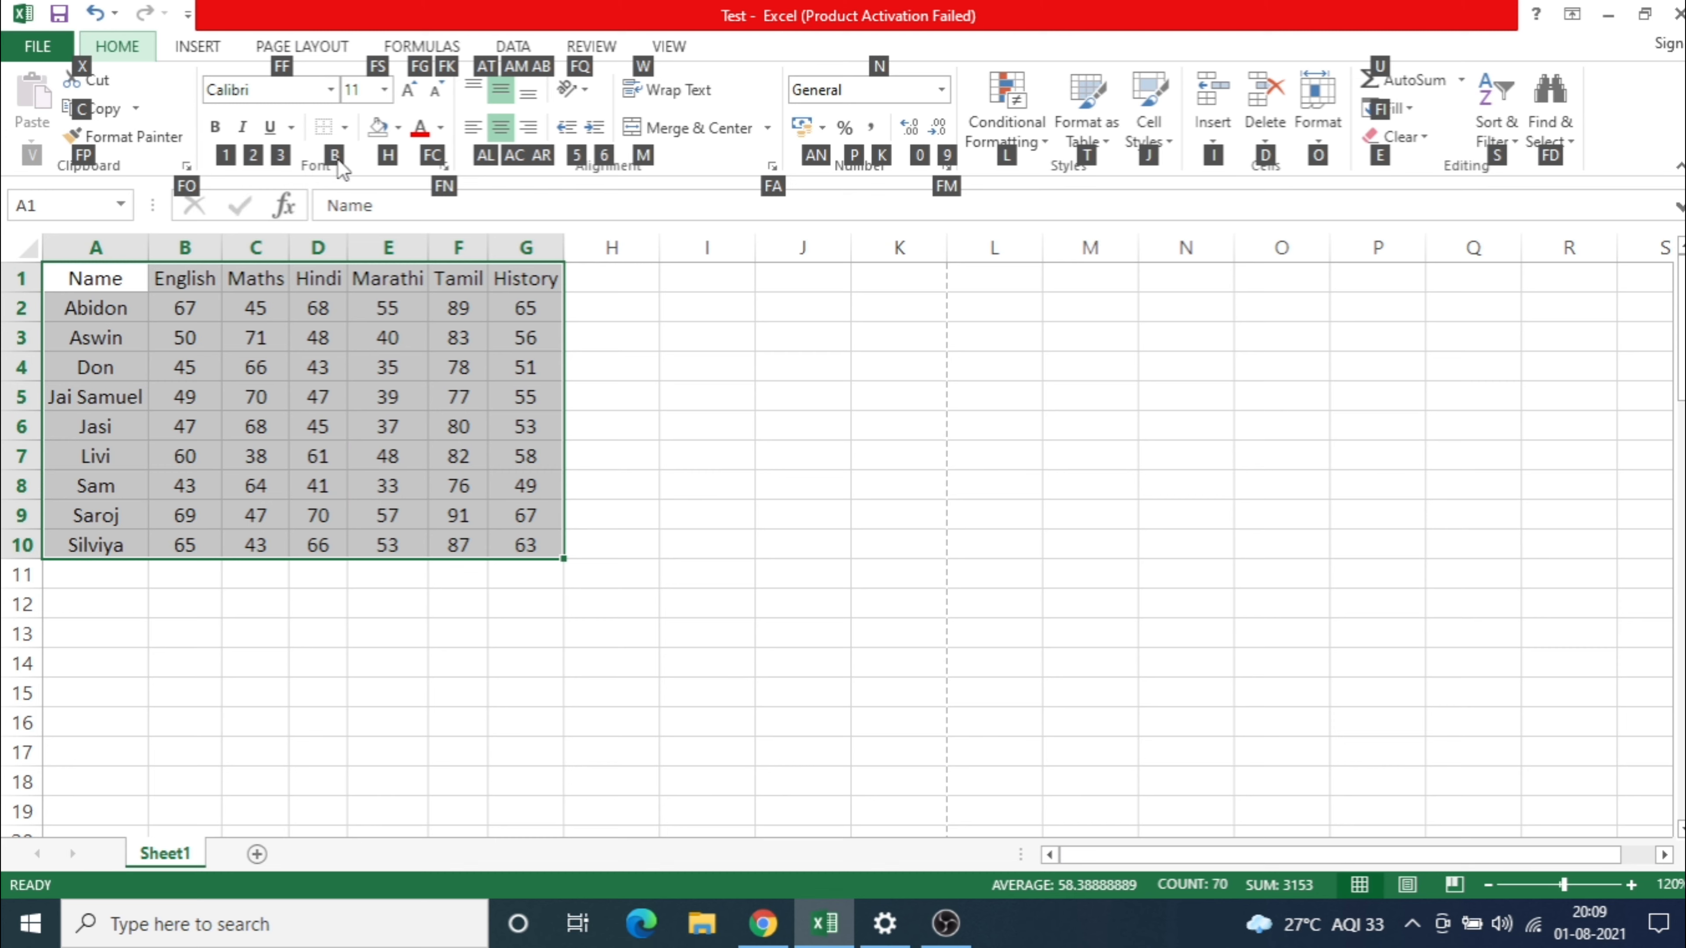
{"action": "key", "text": "b"}
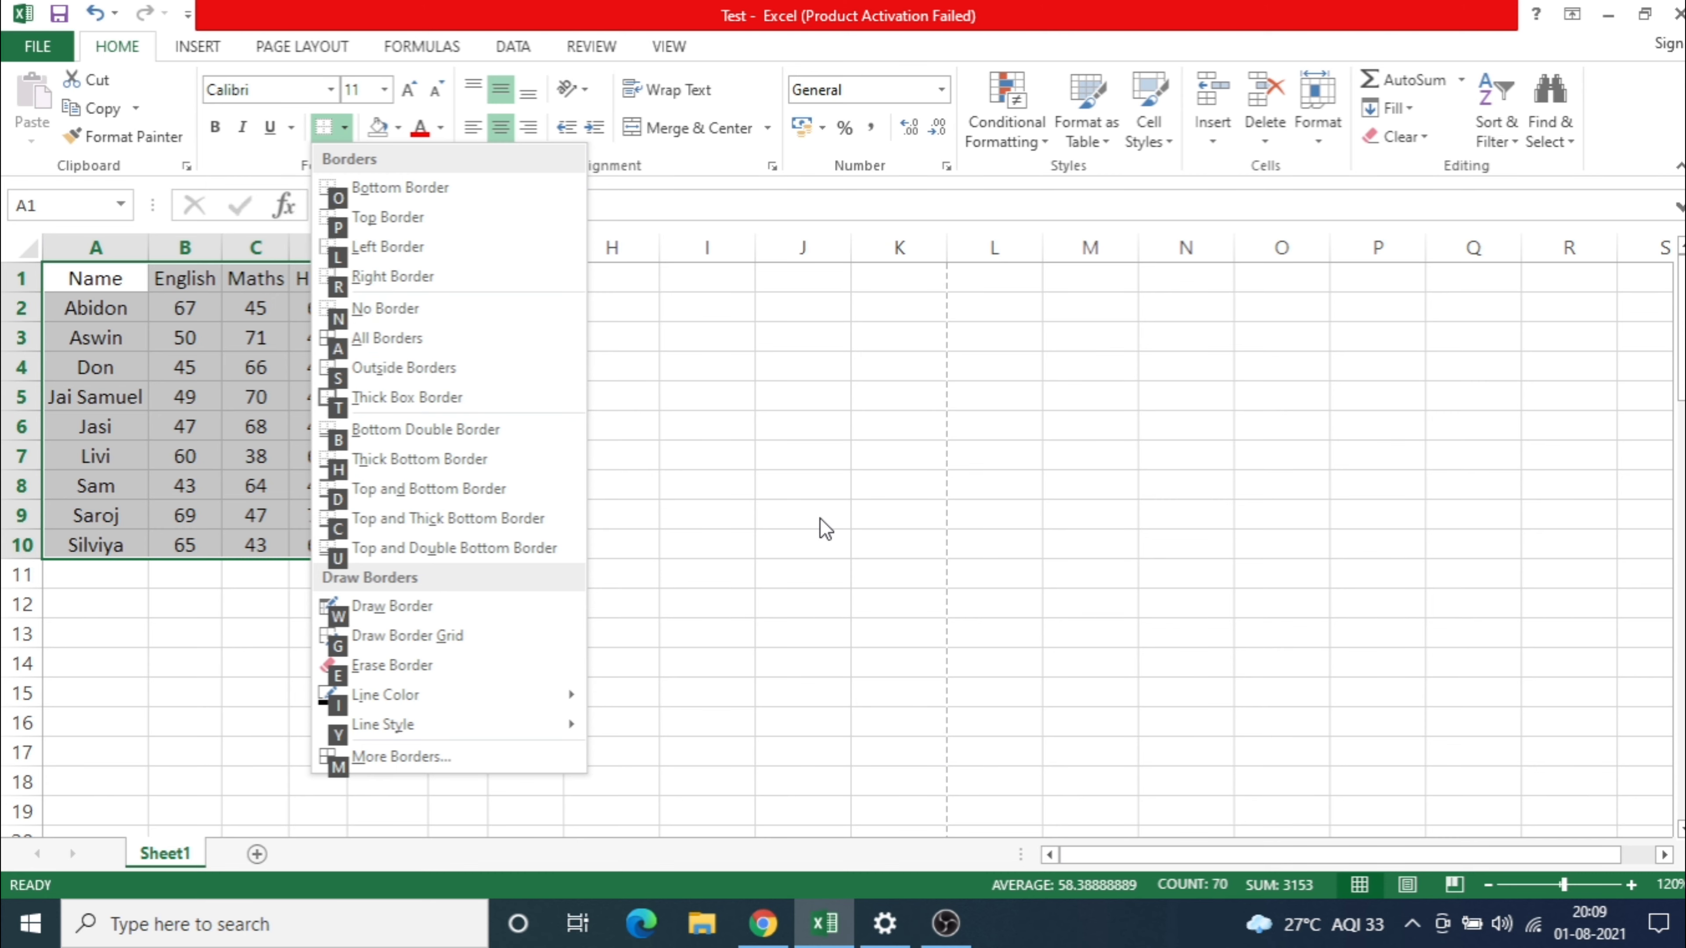
{"action": "key", "text": "a"}
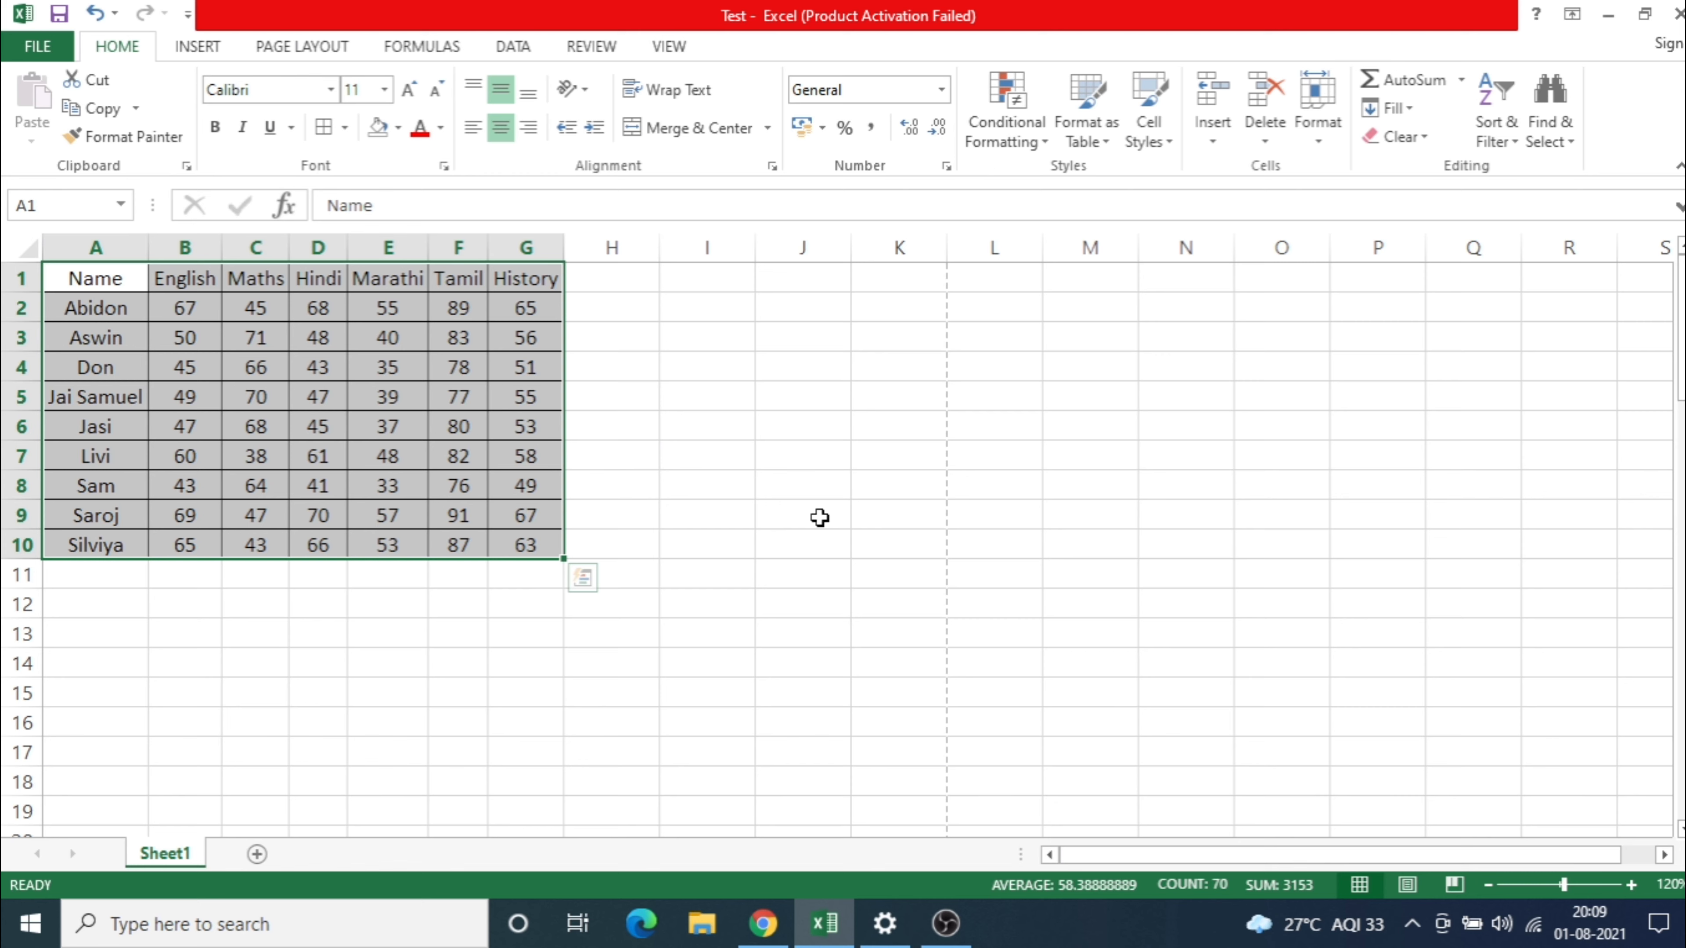
Step: Make the header row A1:G1 bold
{"action": "key", "text": "ctrl+Home"}
{"action": "key", "text": "ctrl+shift+Right"}
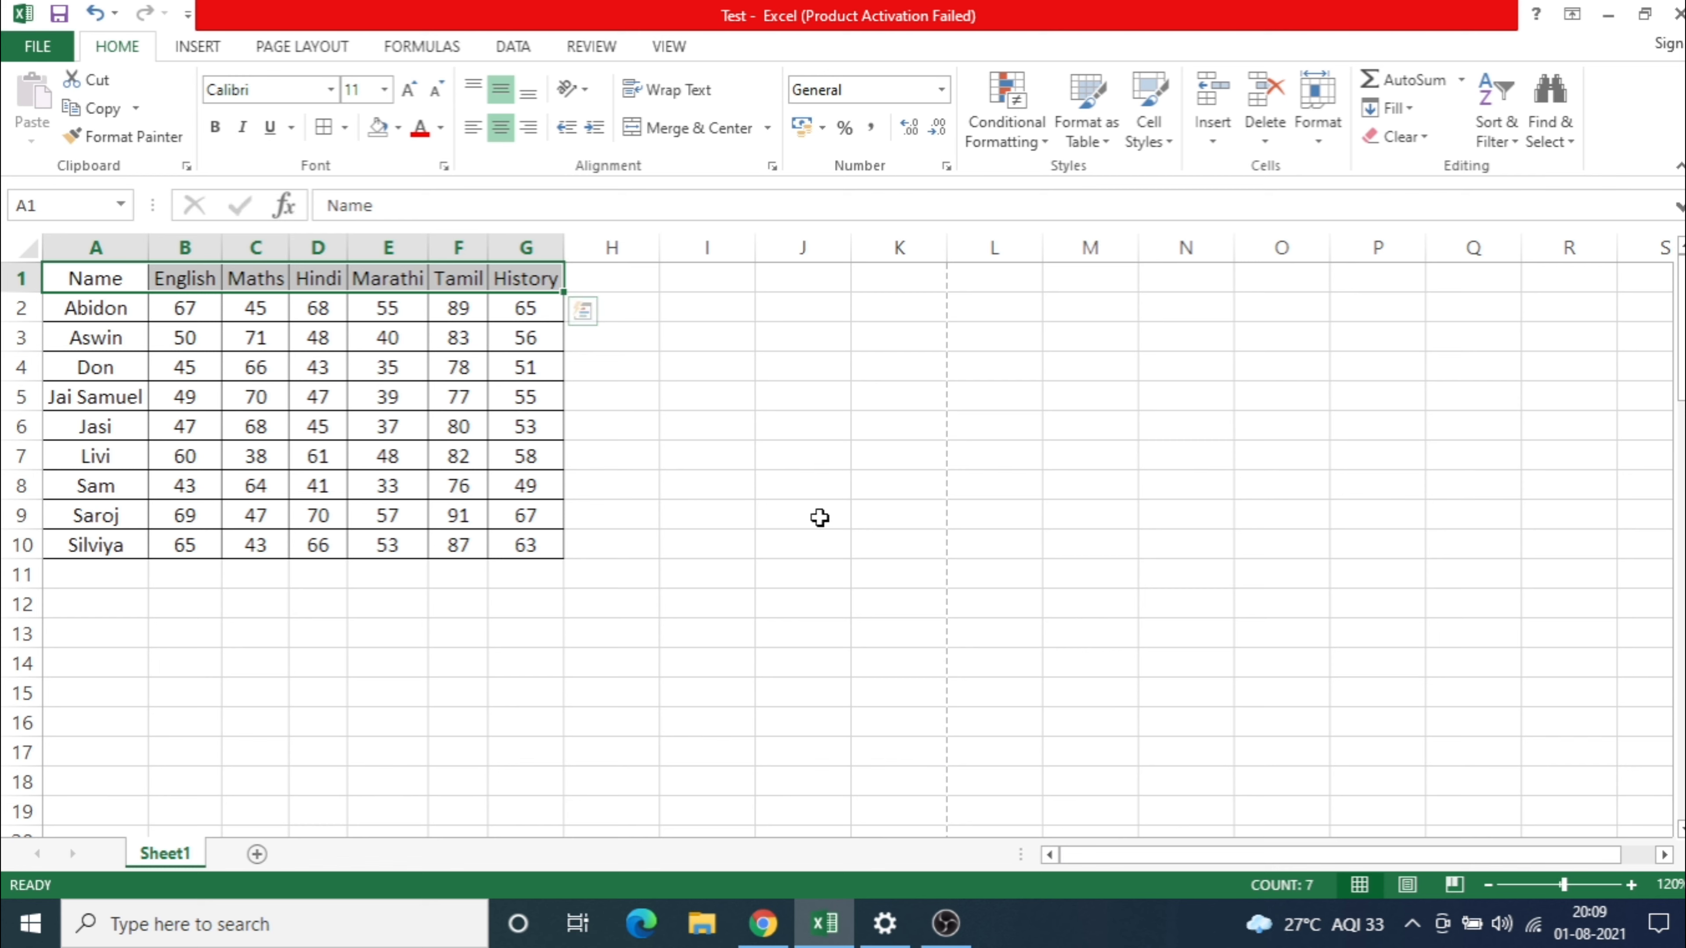
{"action": "key", "text": "ctrl+b"}
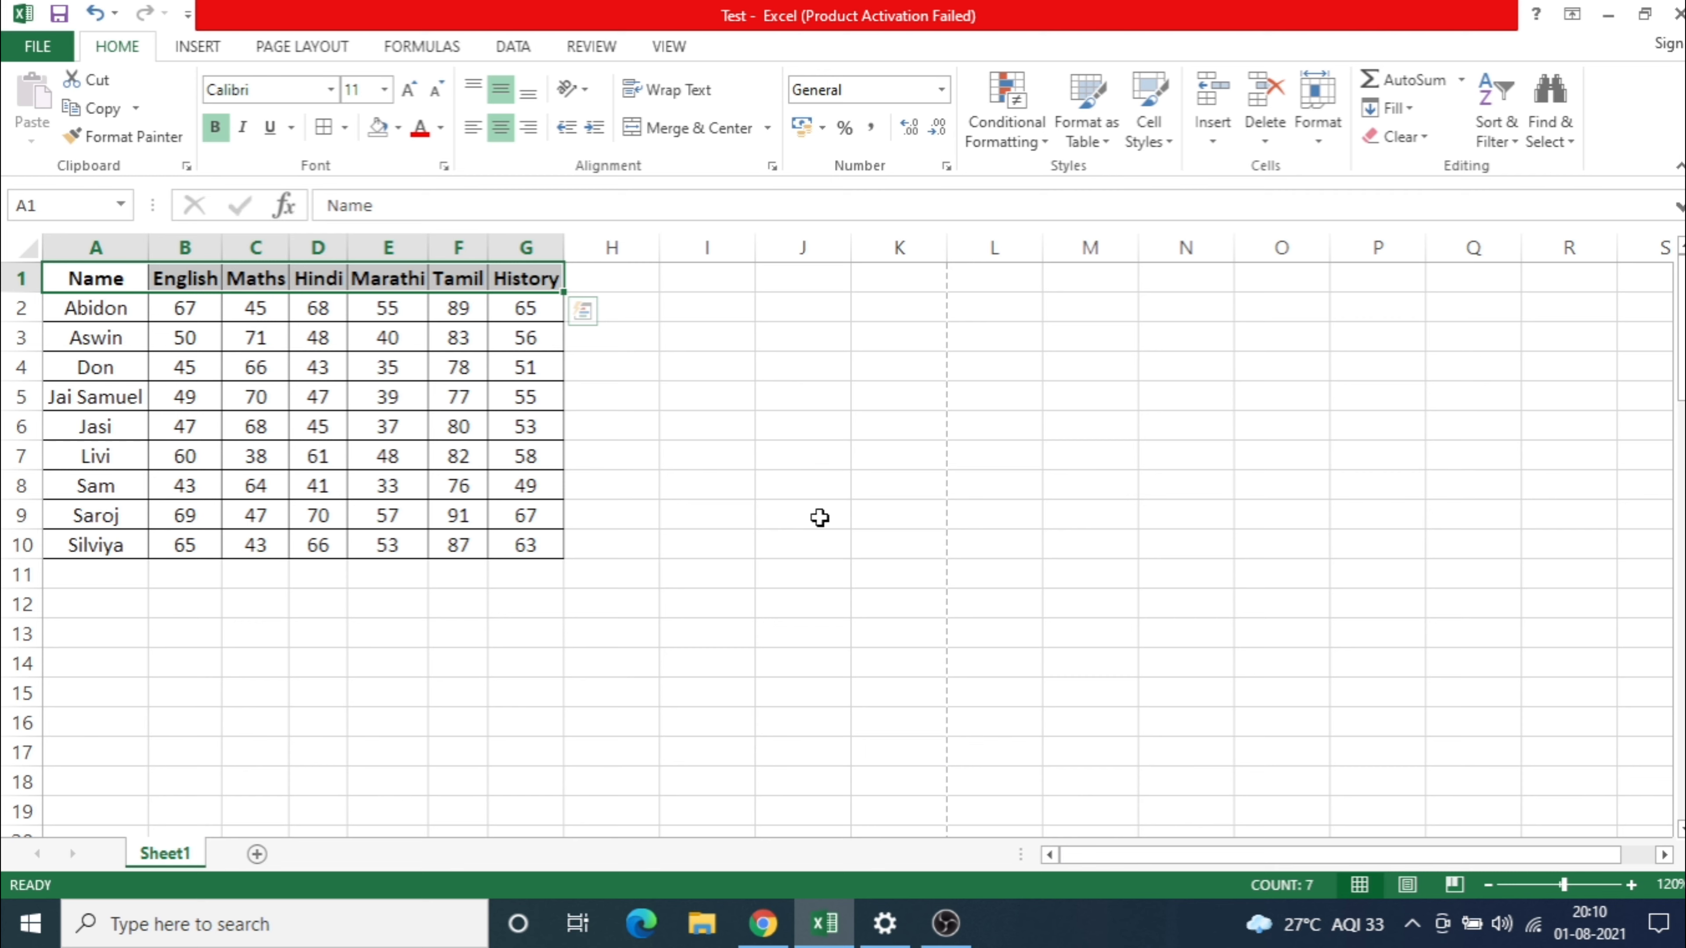
Step: Fill the header row with the Orange standard colour
{"action": "key", "text": "alt"}
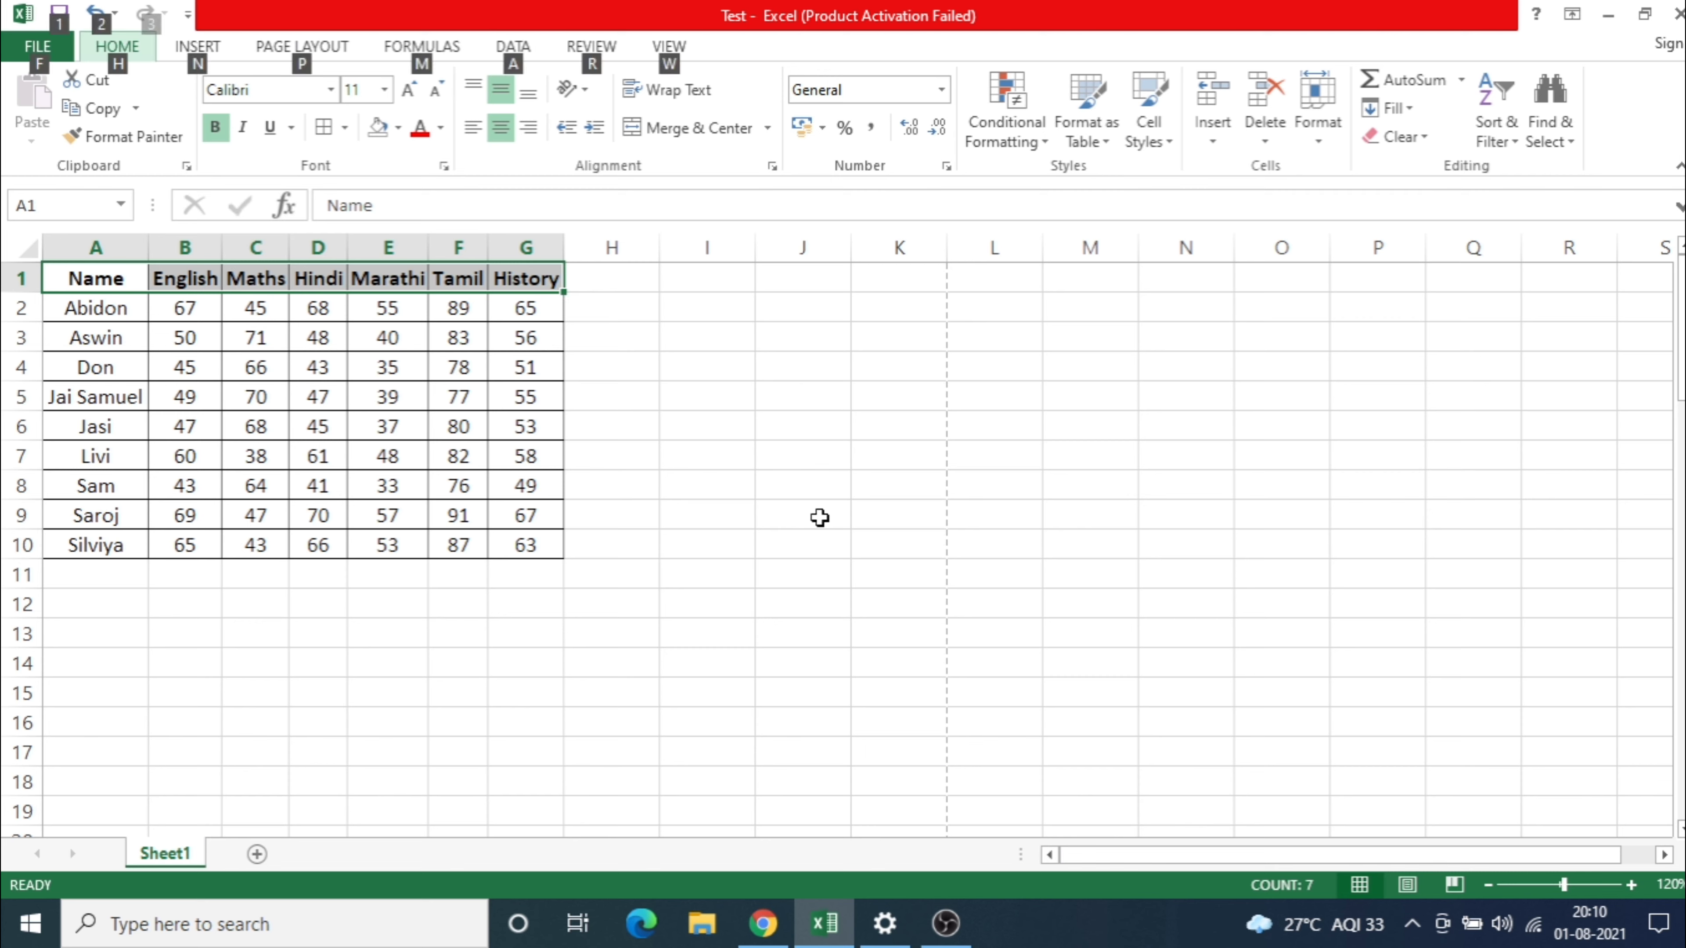
{"action": "key", "text": "h"}
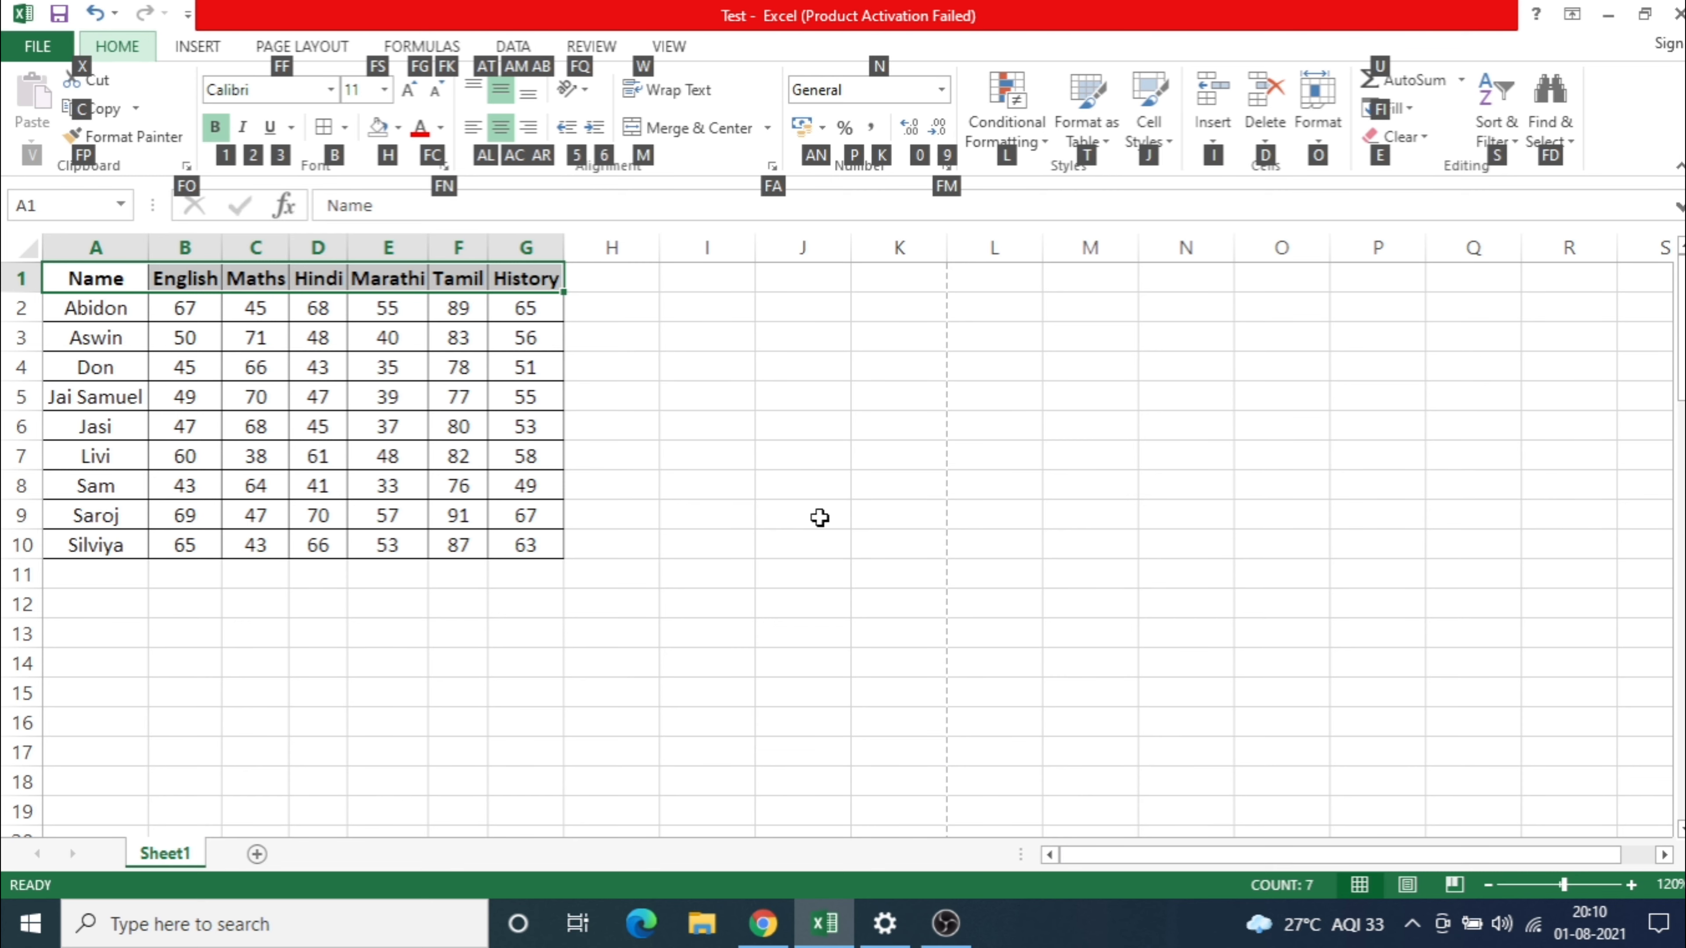
{"action": "key", "text": "h"}
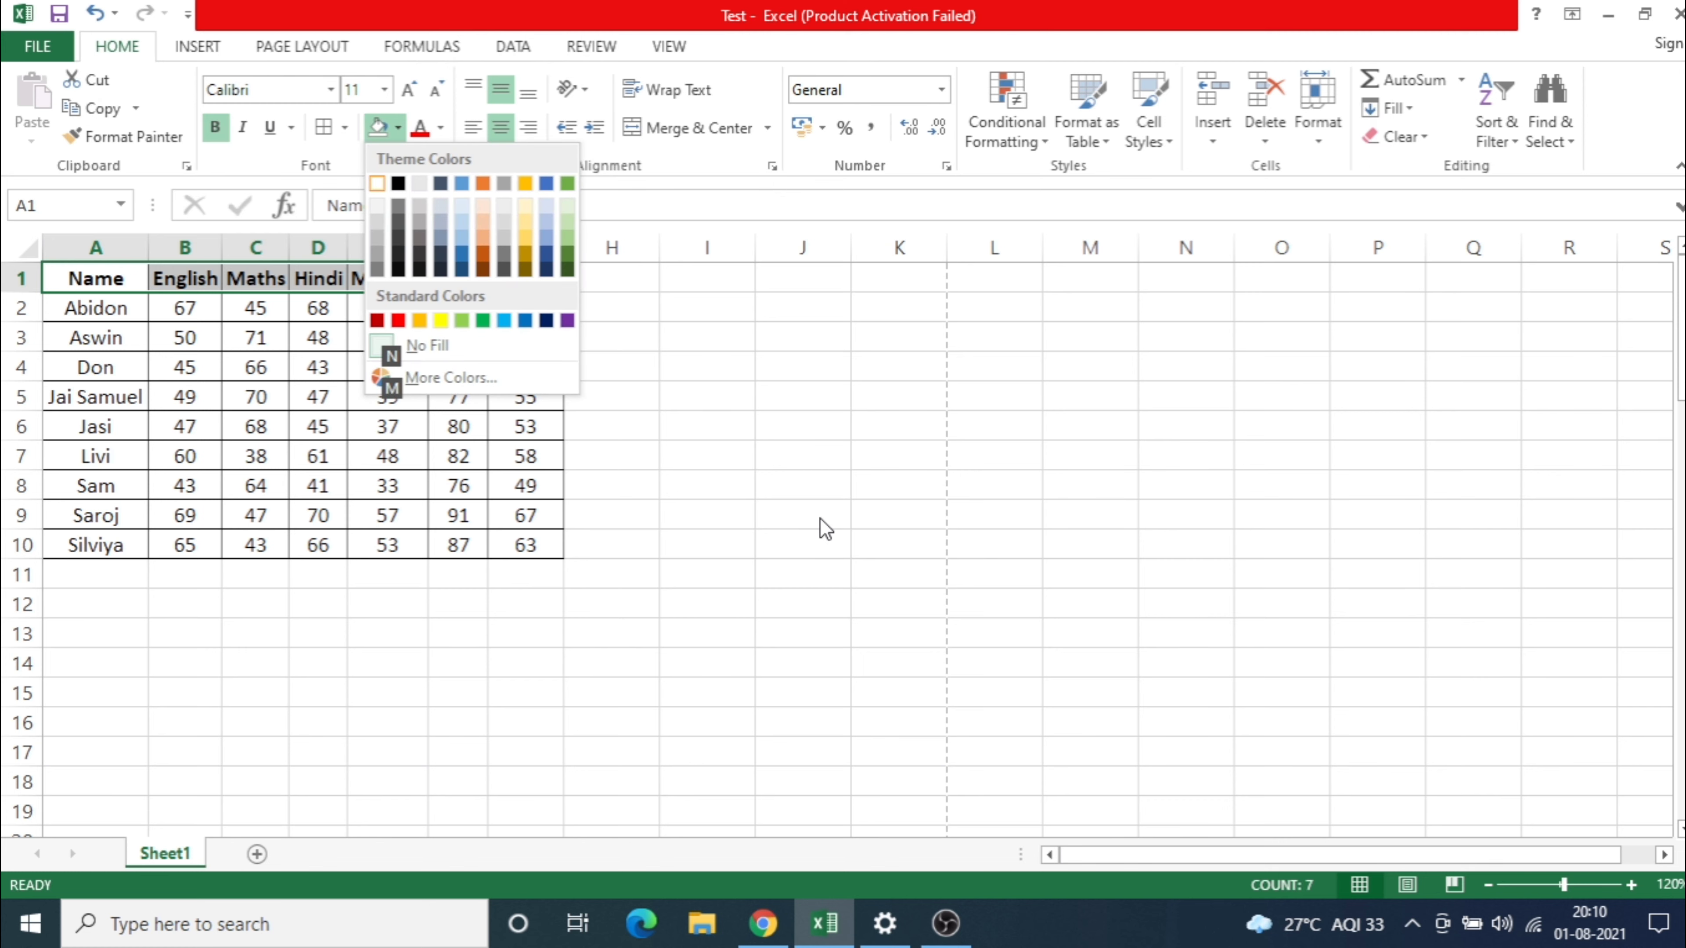
{"action": "key", "text": "Right"}
{"action": "key", "text": "Down"}
{"action": "key", "text": "Down"}
{"action": "key", "text": "Right"}
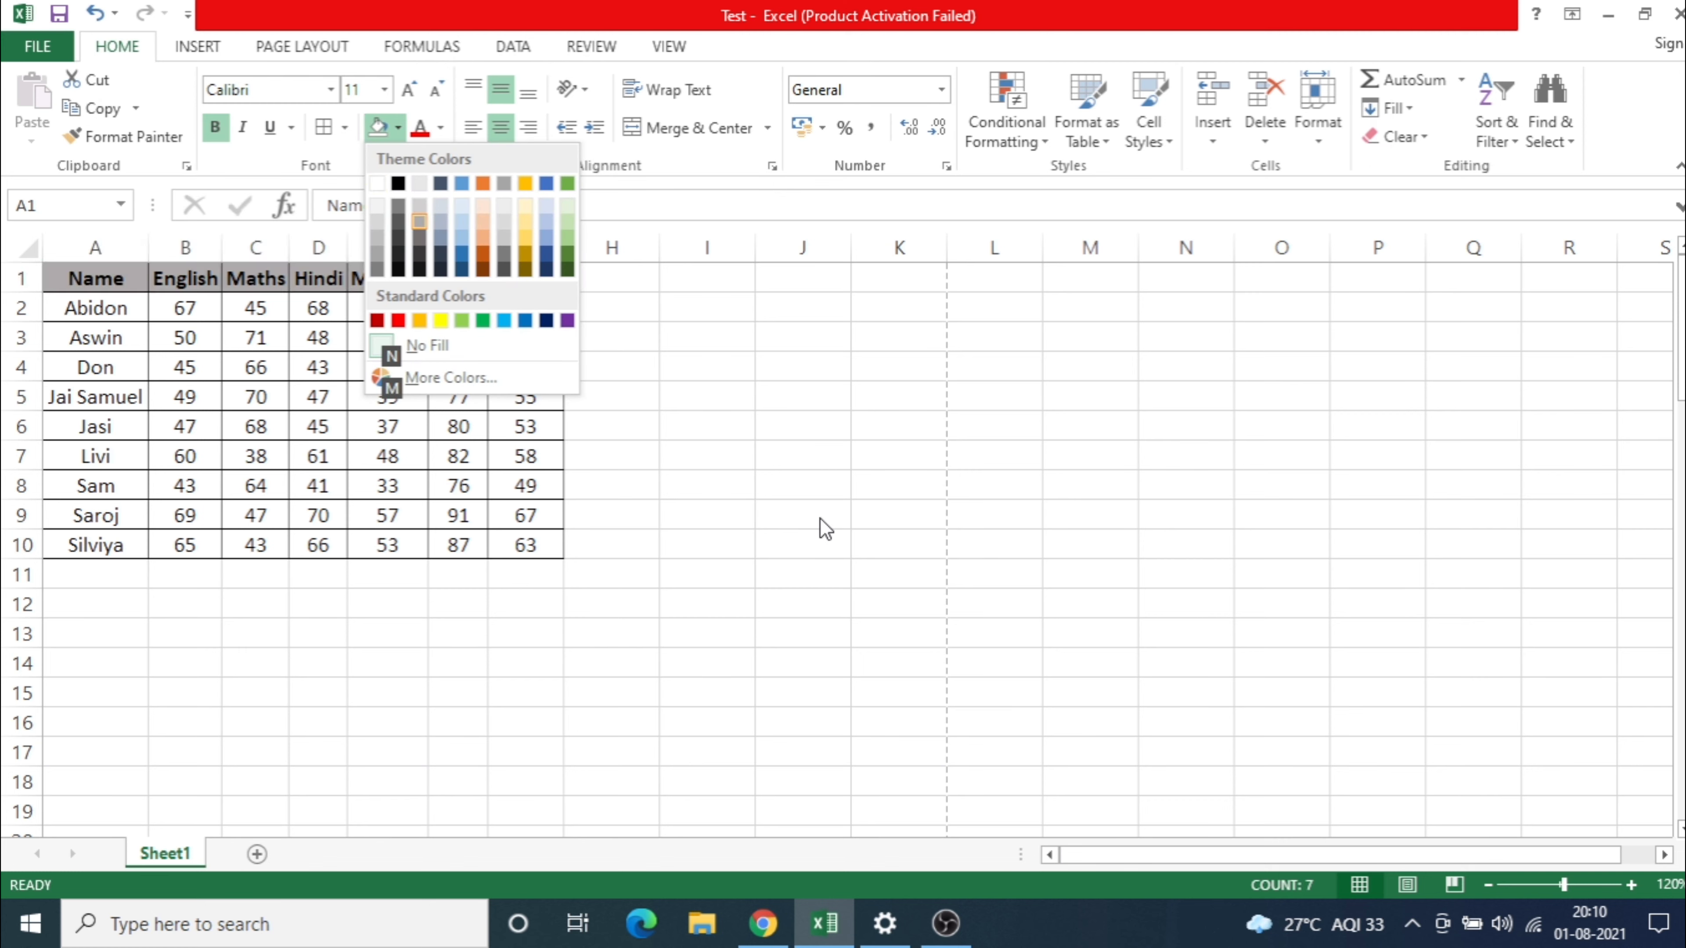
{"action": "key", "text": "Right"}
{"action": "key", "text": "Right"}
{"action": "key", "text": "Down"}
{"action": "key", "text": "Down"}
{"action": "key", "text": "Right"}
{"action": "key", "text": "Down"}
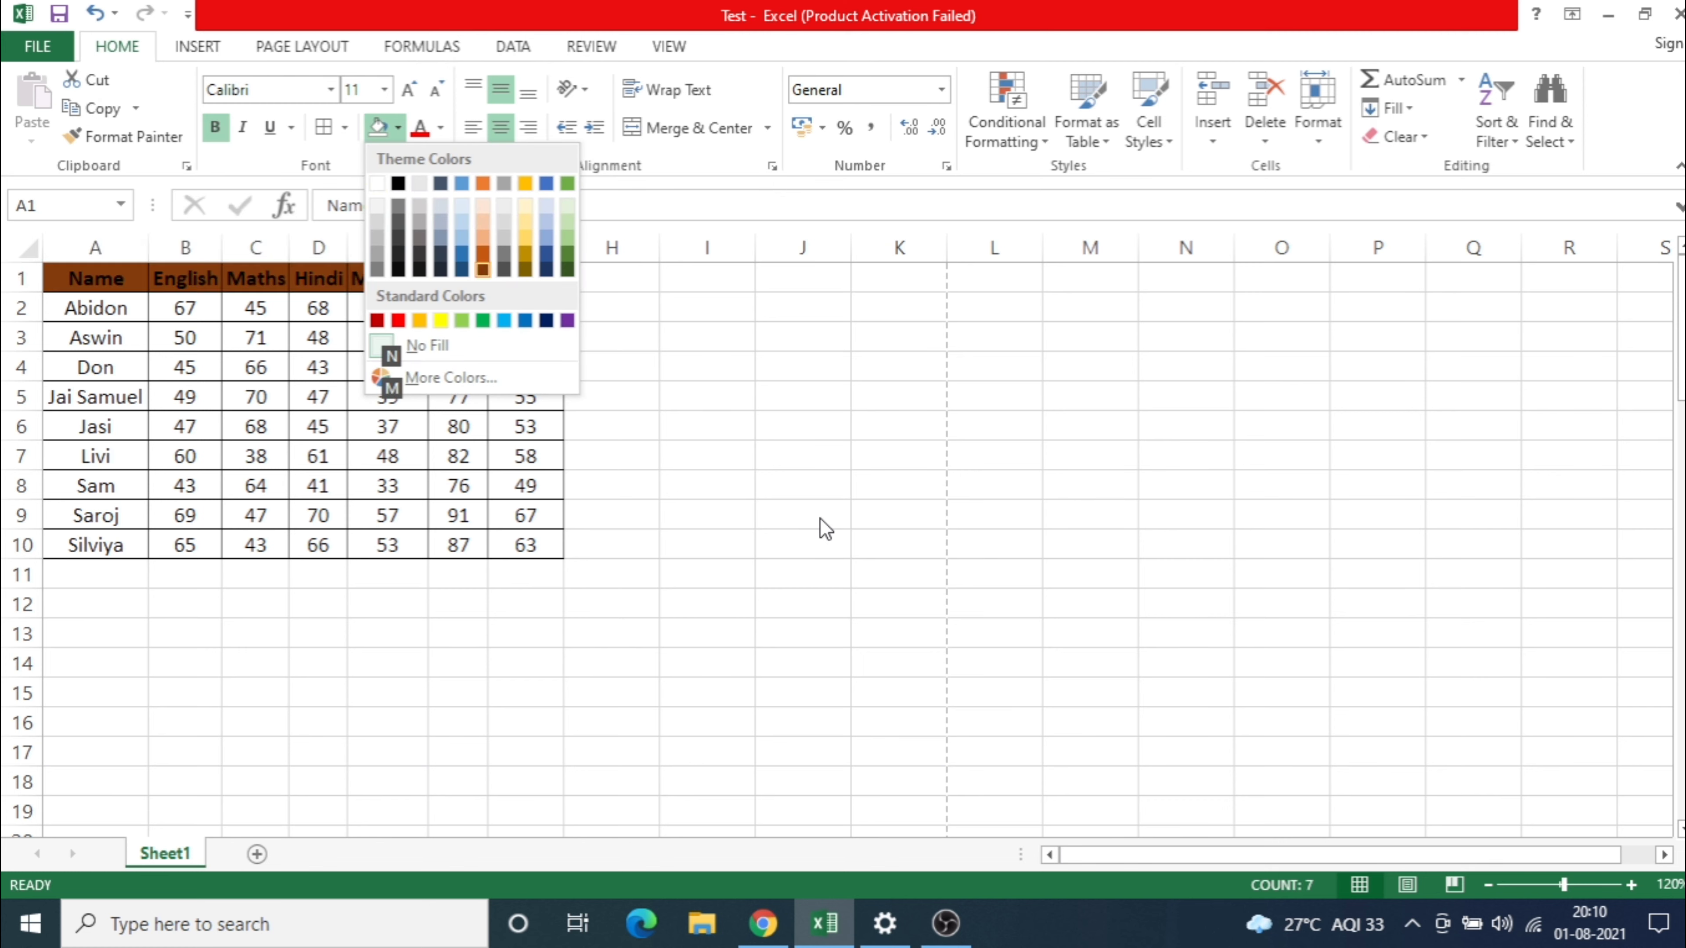
{"action": "key", "text": "Left"}
{"action": "key", "text": "Down"}
{"action": "key", "text": "Left"}
{"action": "key", "text": "Left"}
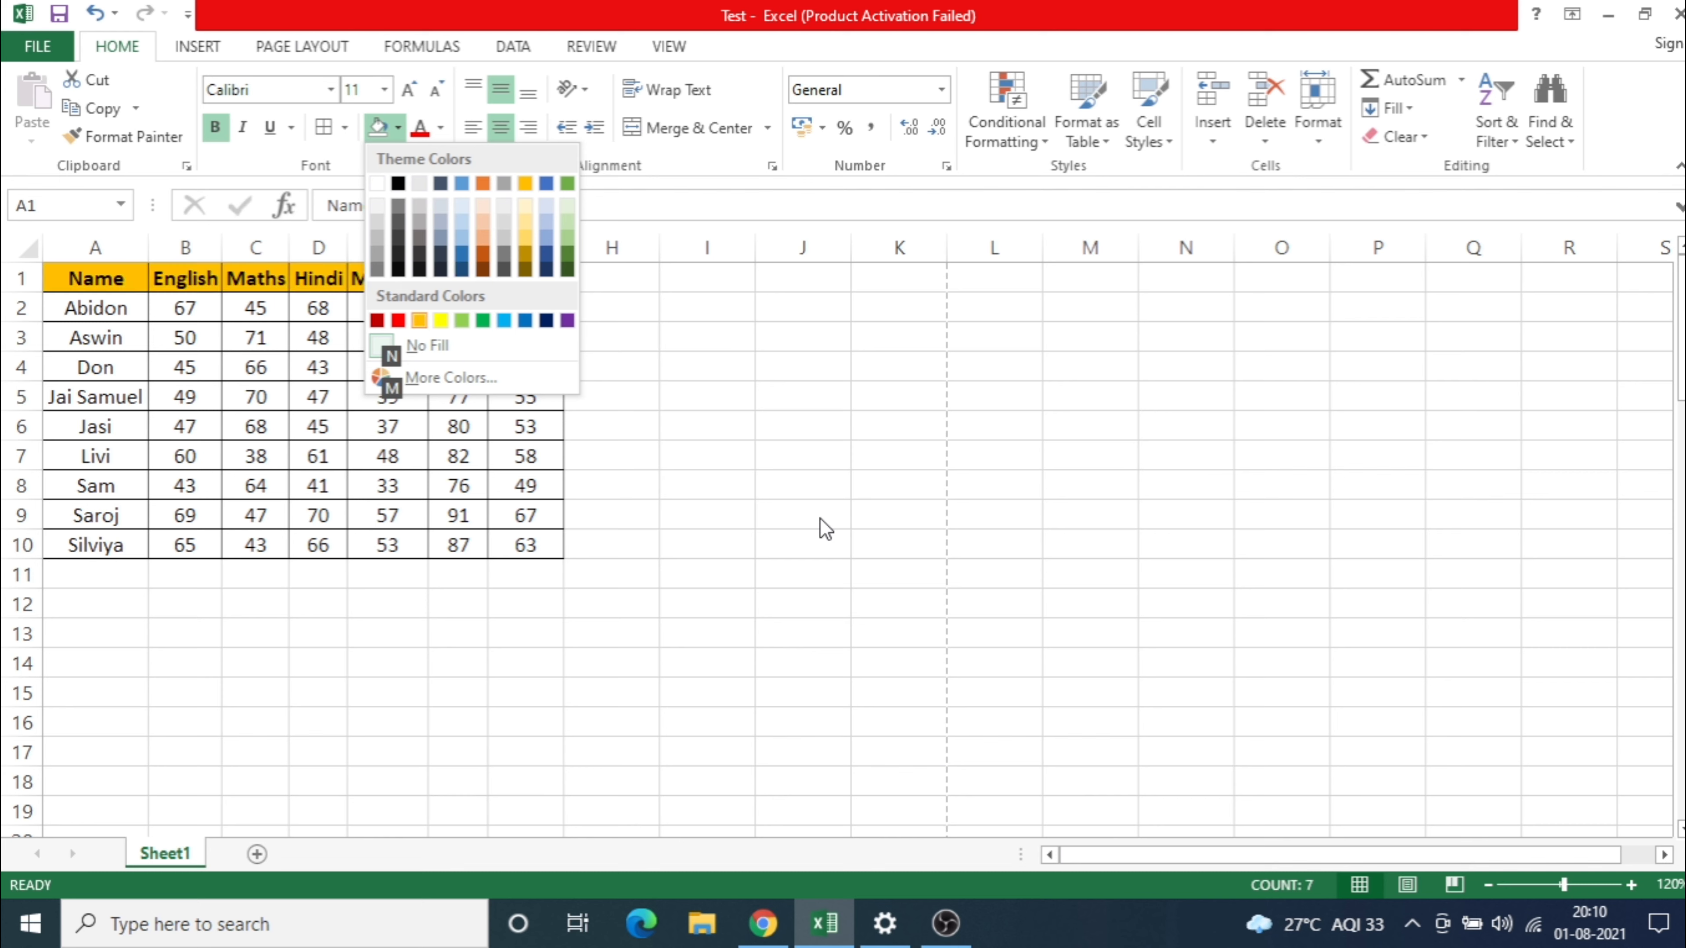
{"action": "key", "text": "Return"}
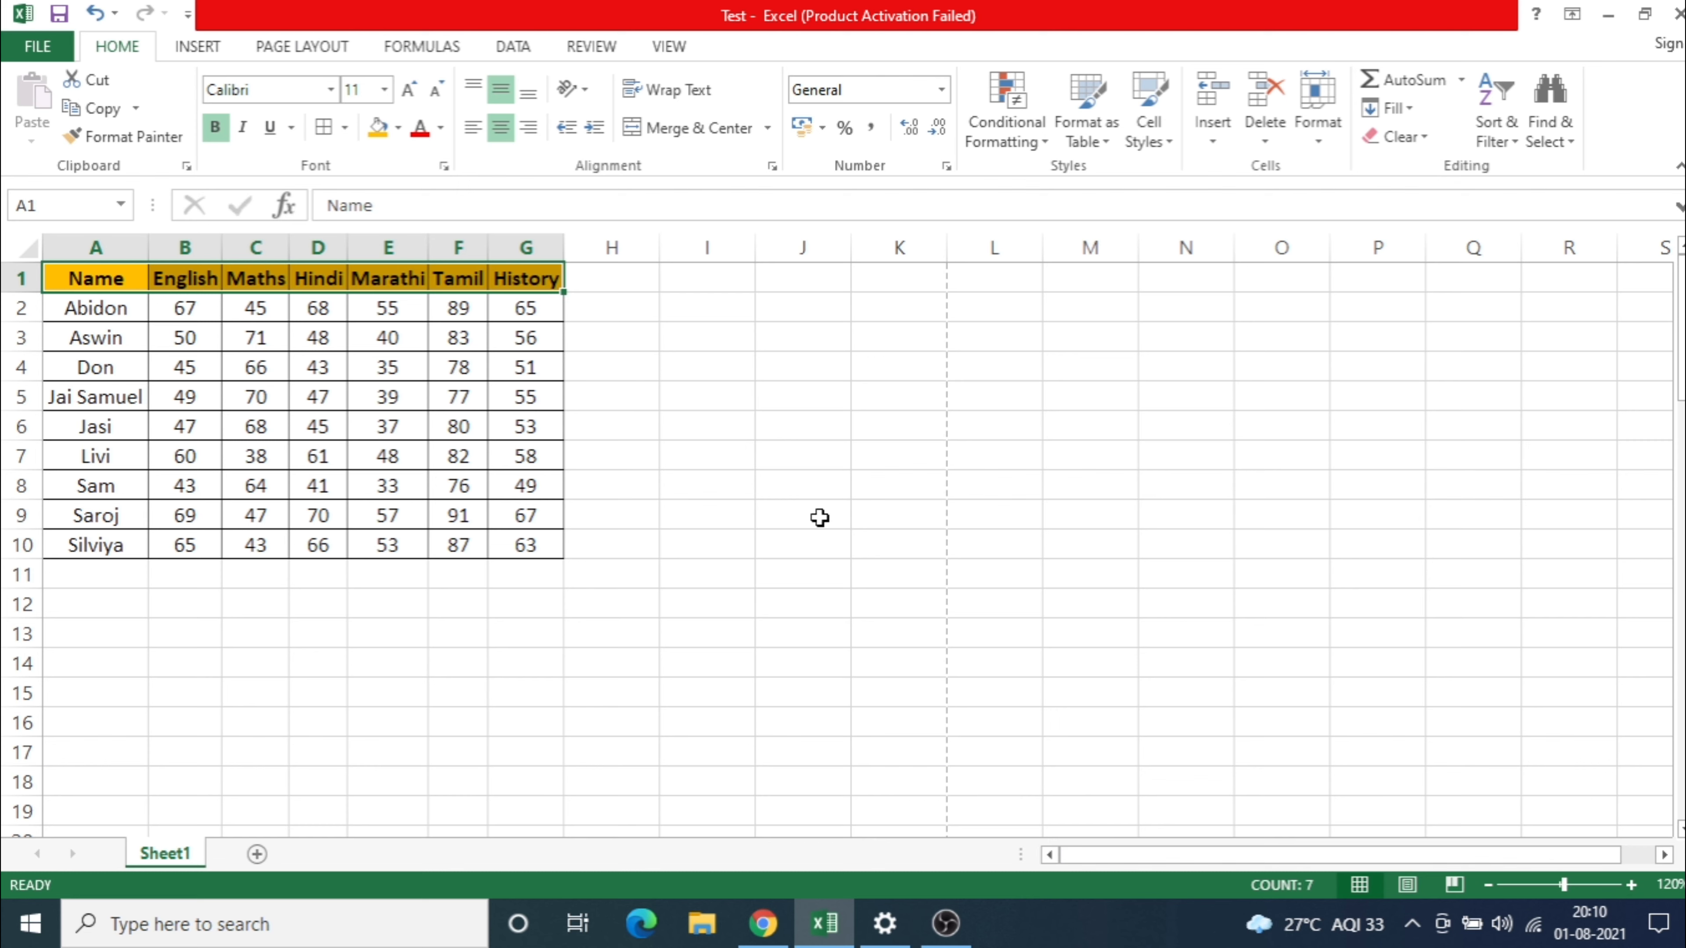
Step: Apply a dark theme font colour to the header row text
{"action": "key", "text": "alt"}
{"action": "key", "text": "h"}
{"action": "key", "text": "f"}
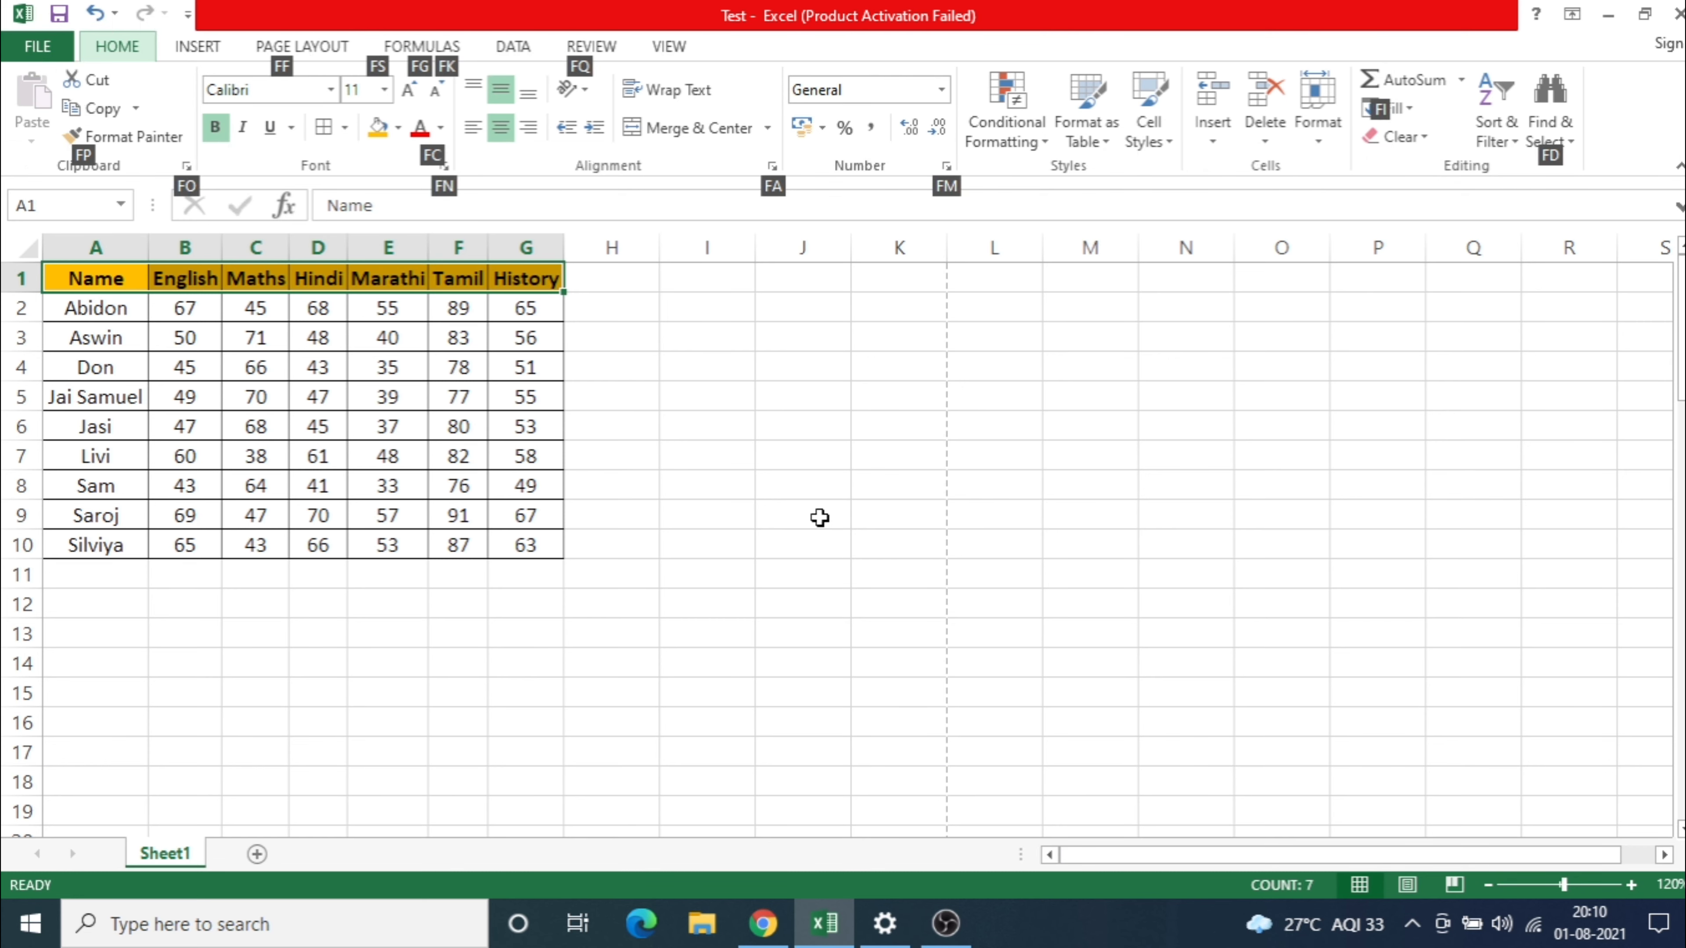
{"action": "key", "text": "c"}
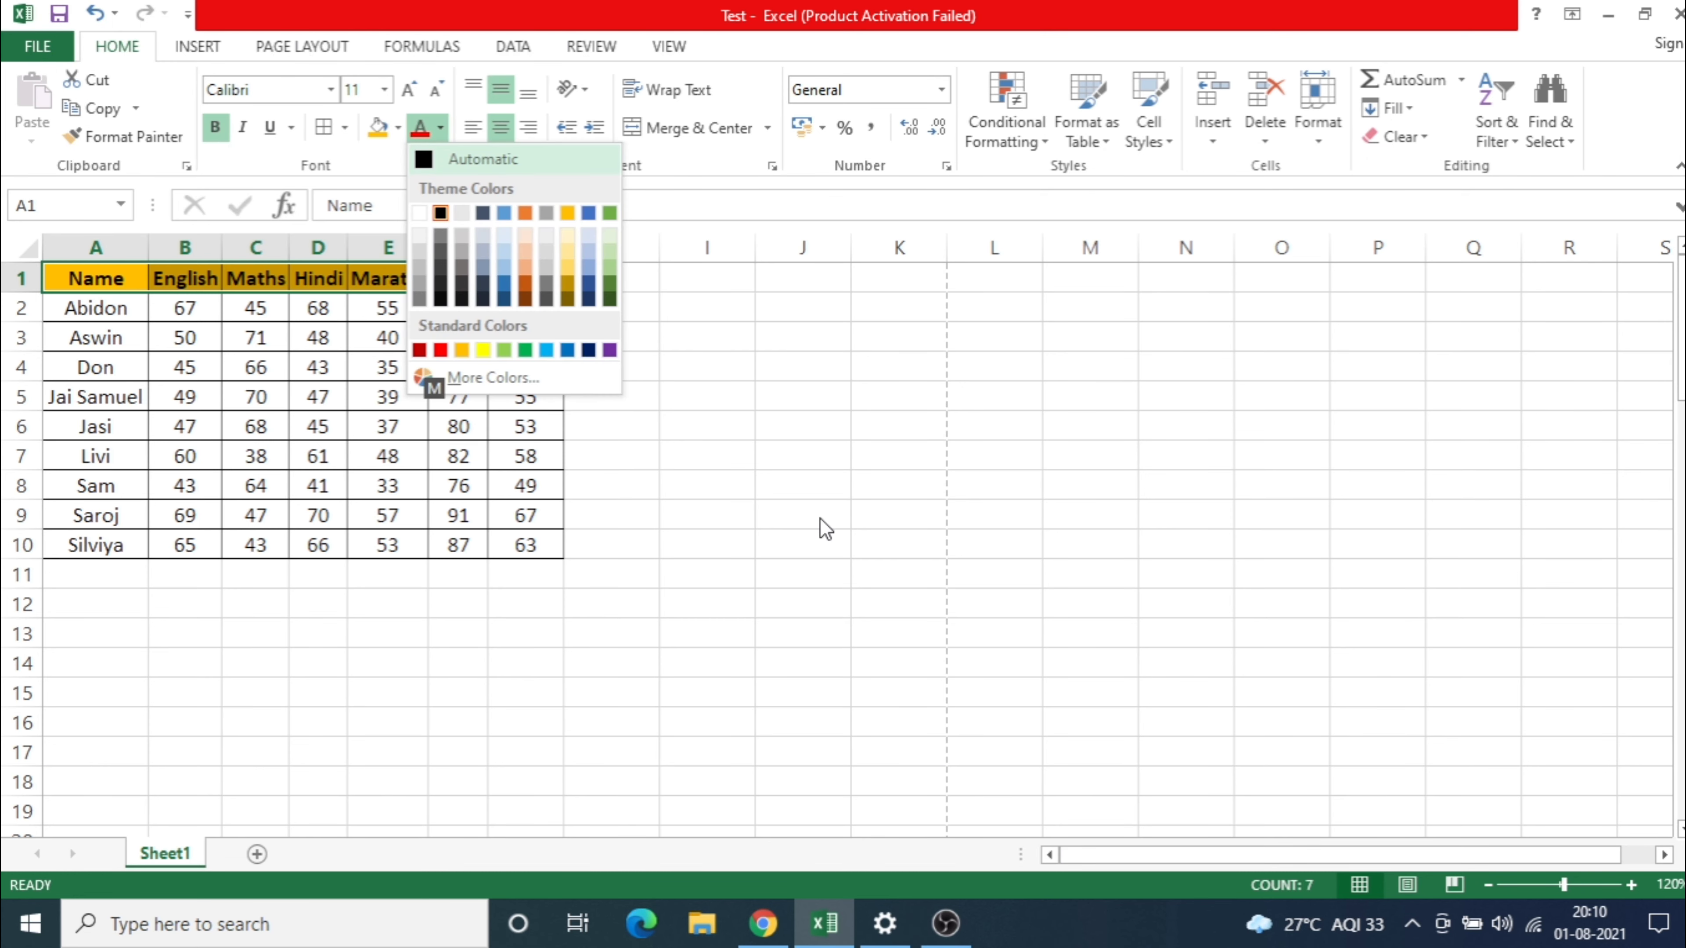
{"action": "key", "text": "Down"}
{"action": "key", "text": "Left"}
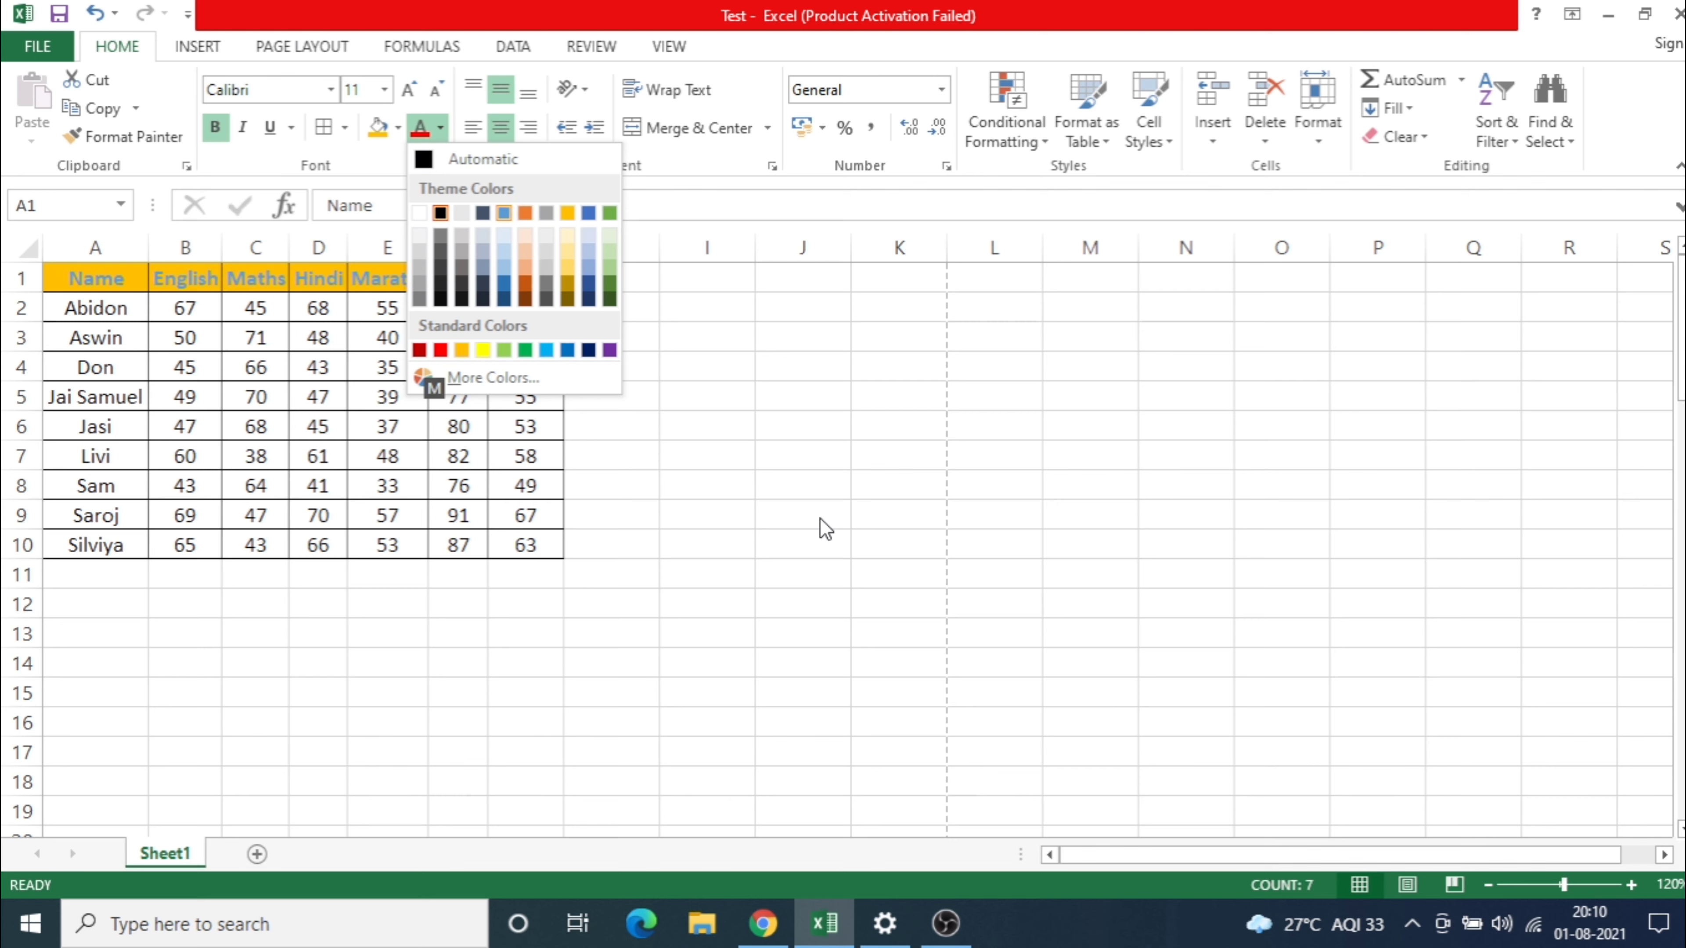
{"action": "key", "text": "Down"}
{"action": "key", "text": "Down"}
{"action": "key", "text": "Down"}
{"action": "key", "text": "Down"}
{"action": "key", "text": "Left"}
{"action": "key", "text": "Down"}
{"action": "key", "text": "Left"}
{"action": "key", "text": "Right"}
{"action": "key", "text": "Right"}
{"action": "key", "text": "Right"}
{"action": "key", "text": "Right"}
{"action": "key", "text": "Right"}
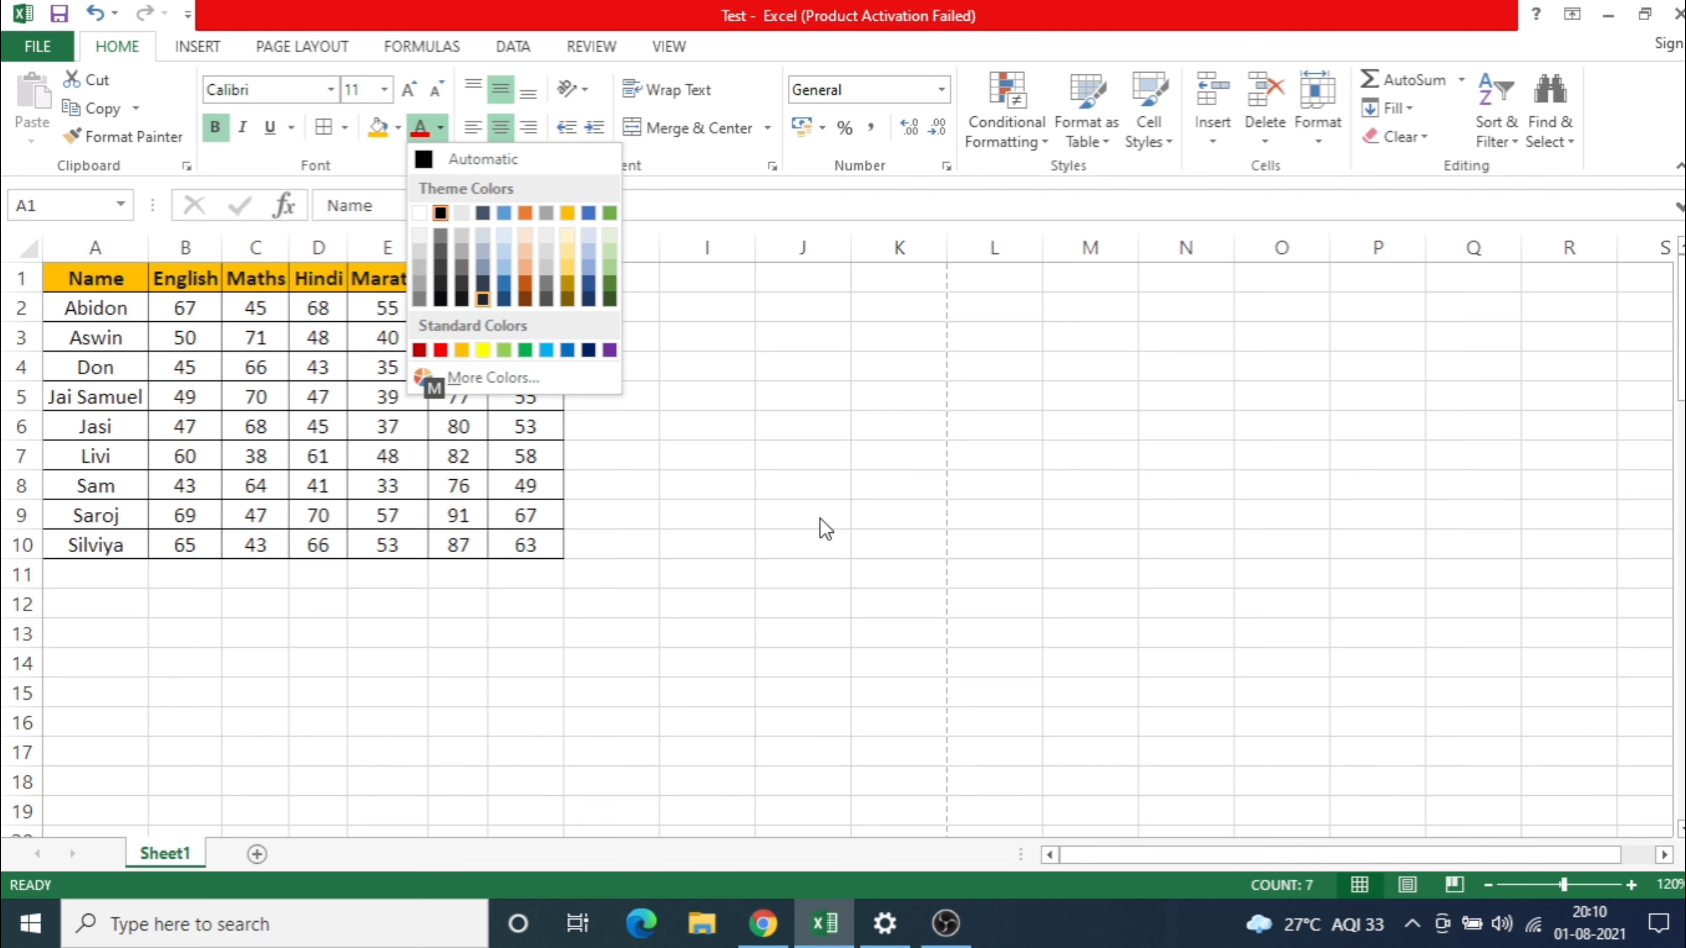
{"action": "key", "text": "Right"}
{"action": "key", "text": "Down"}
{"action": "key", "text": "Return"}
Step: Reselect the header row A1:G1 and apply the Orange fill again
{"action": "key", "text": "Left"}
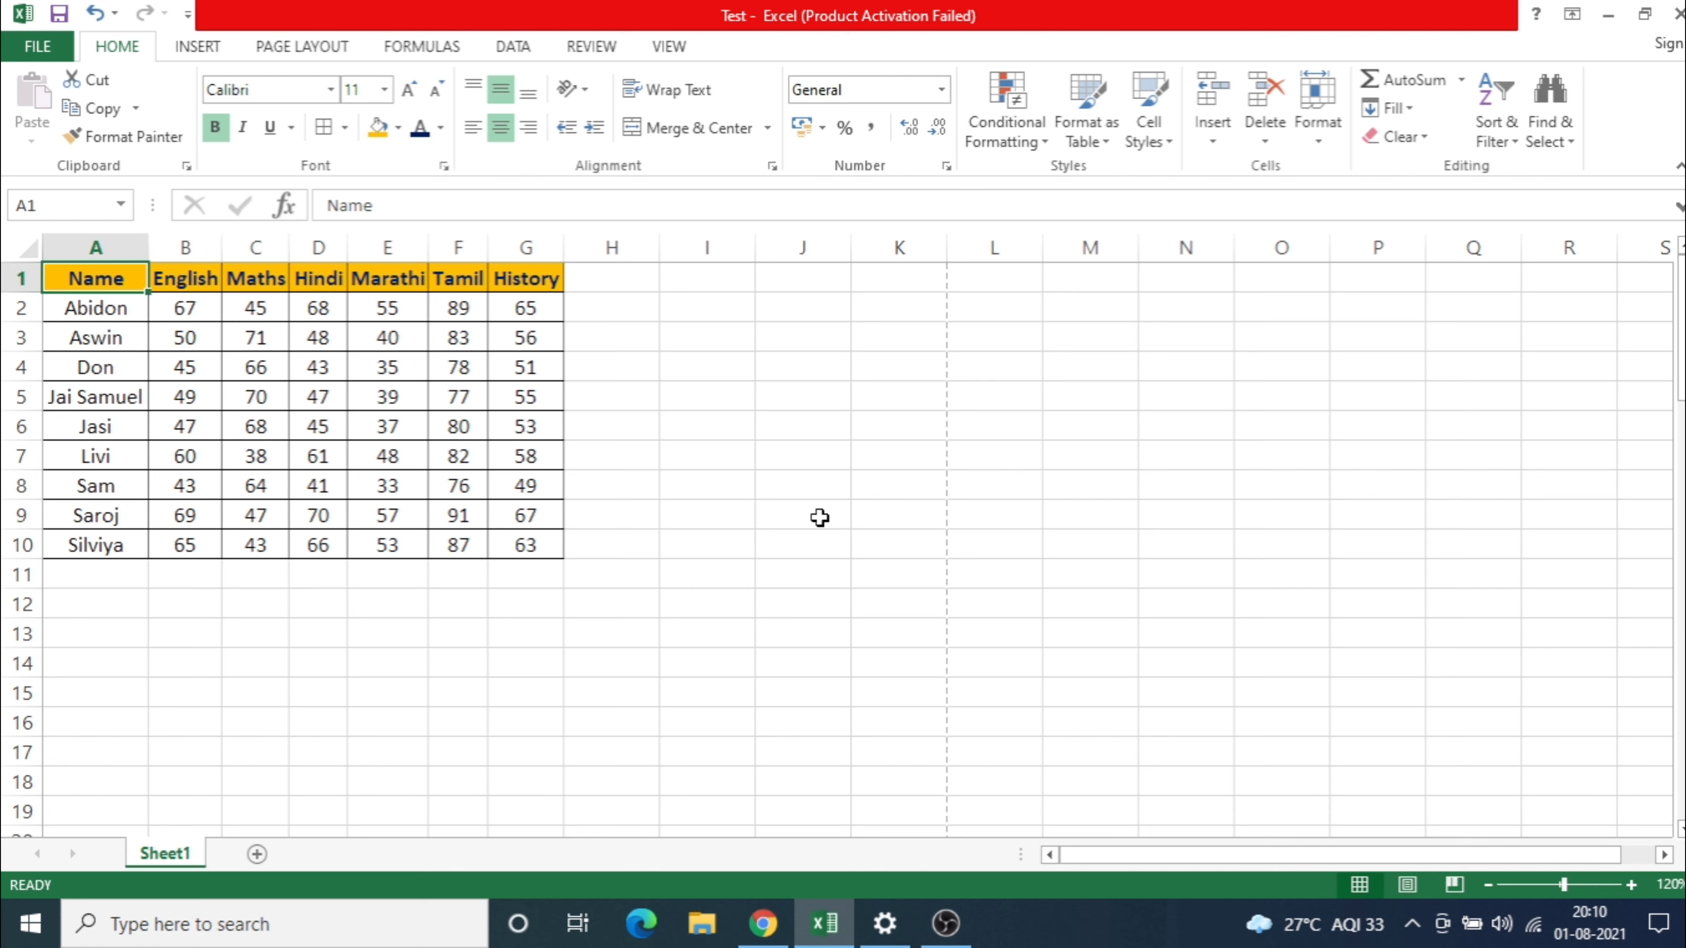
{"action": "key", "text": "Right"}
{"action": "key", "text": "Right"}
{"action": "key", "text": "Right"}
{"action": "key", "text": "Right"}
{"action": "key", "text": "Right"}
{"action": "key", "text": "Right"}
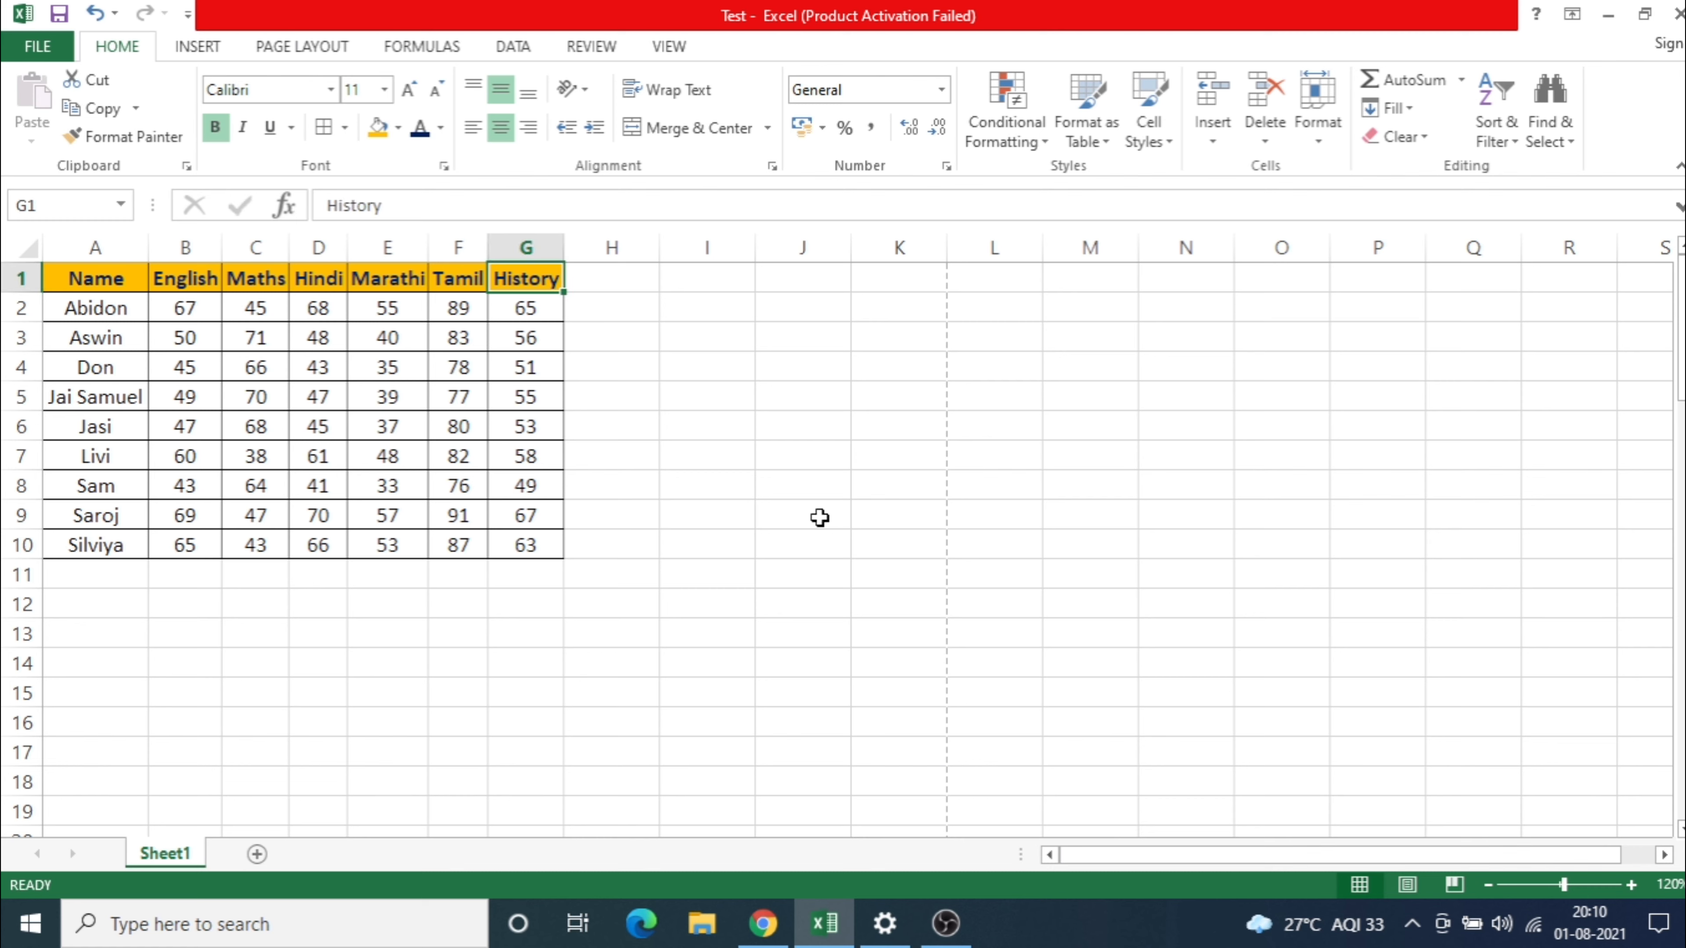
{"action": "key", "text": "Home"}
{"action": "key", "text": "ctrl+shift+Right"}
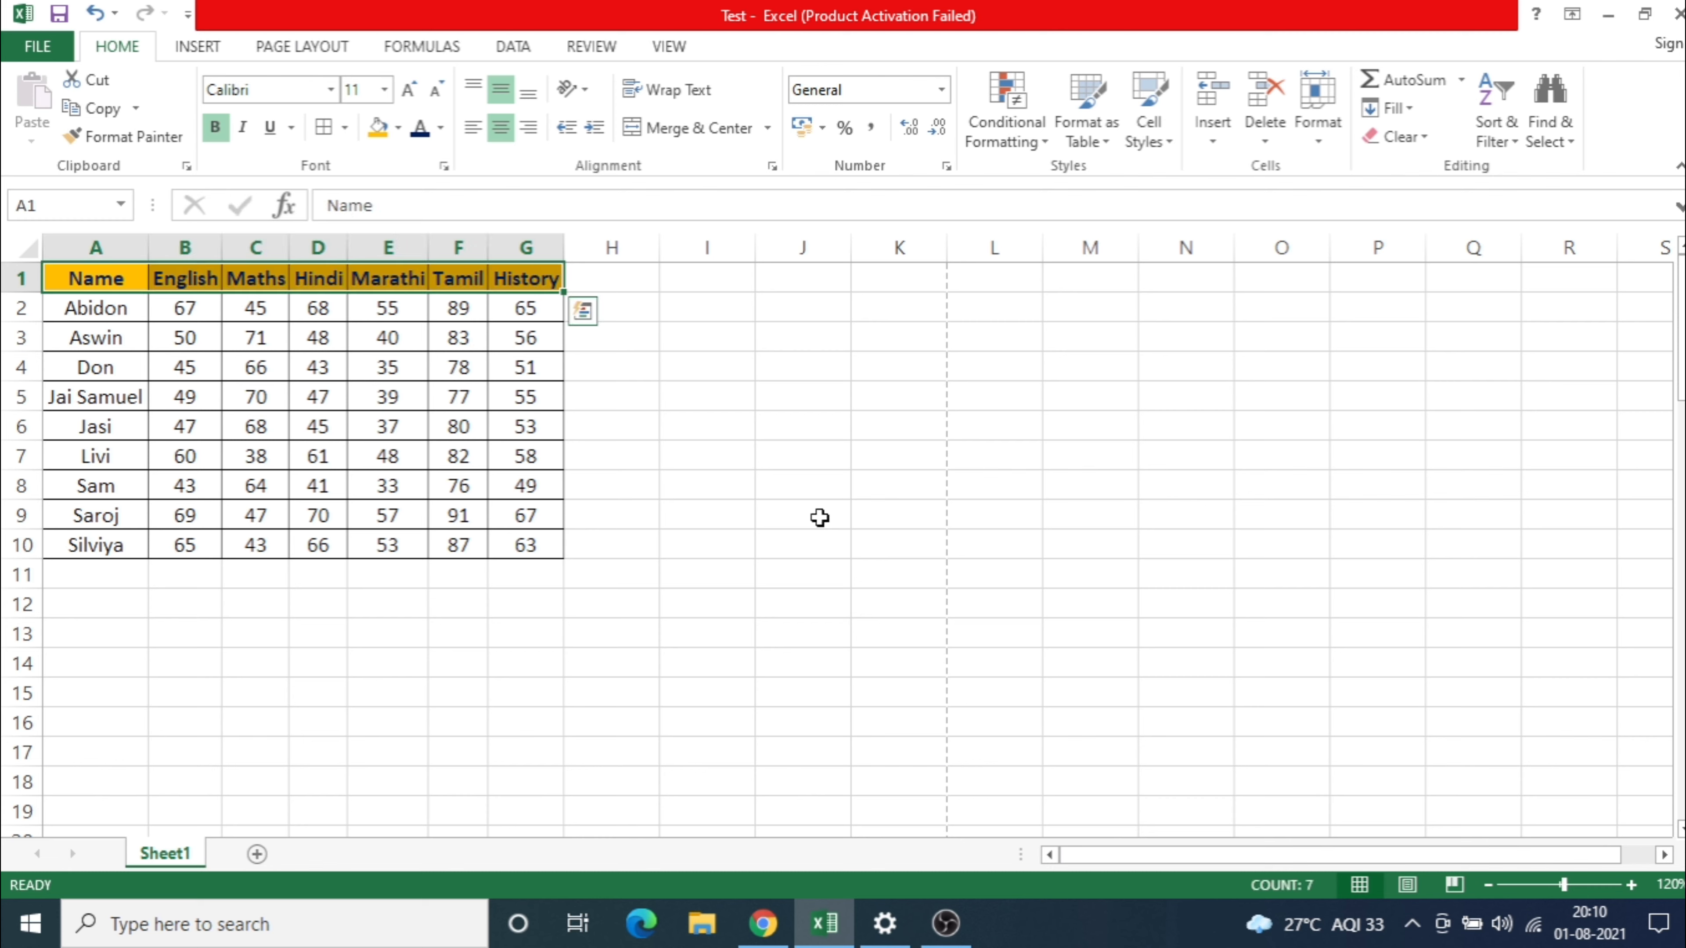
{"action": "key", "text": "alt+h"}
{"action": "key", "text": "h"}
{"action": "key", "text": "Right"}
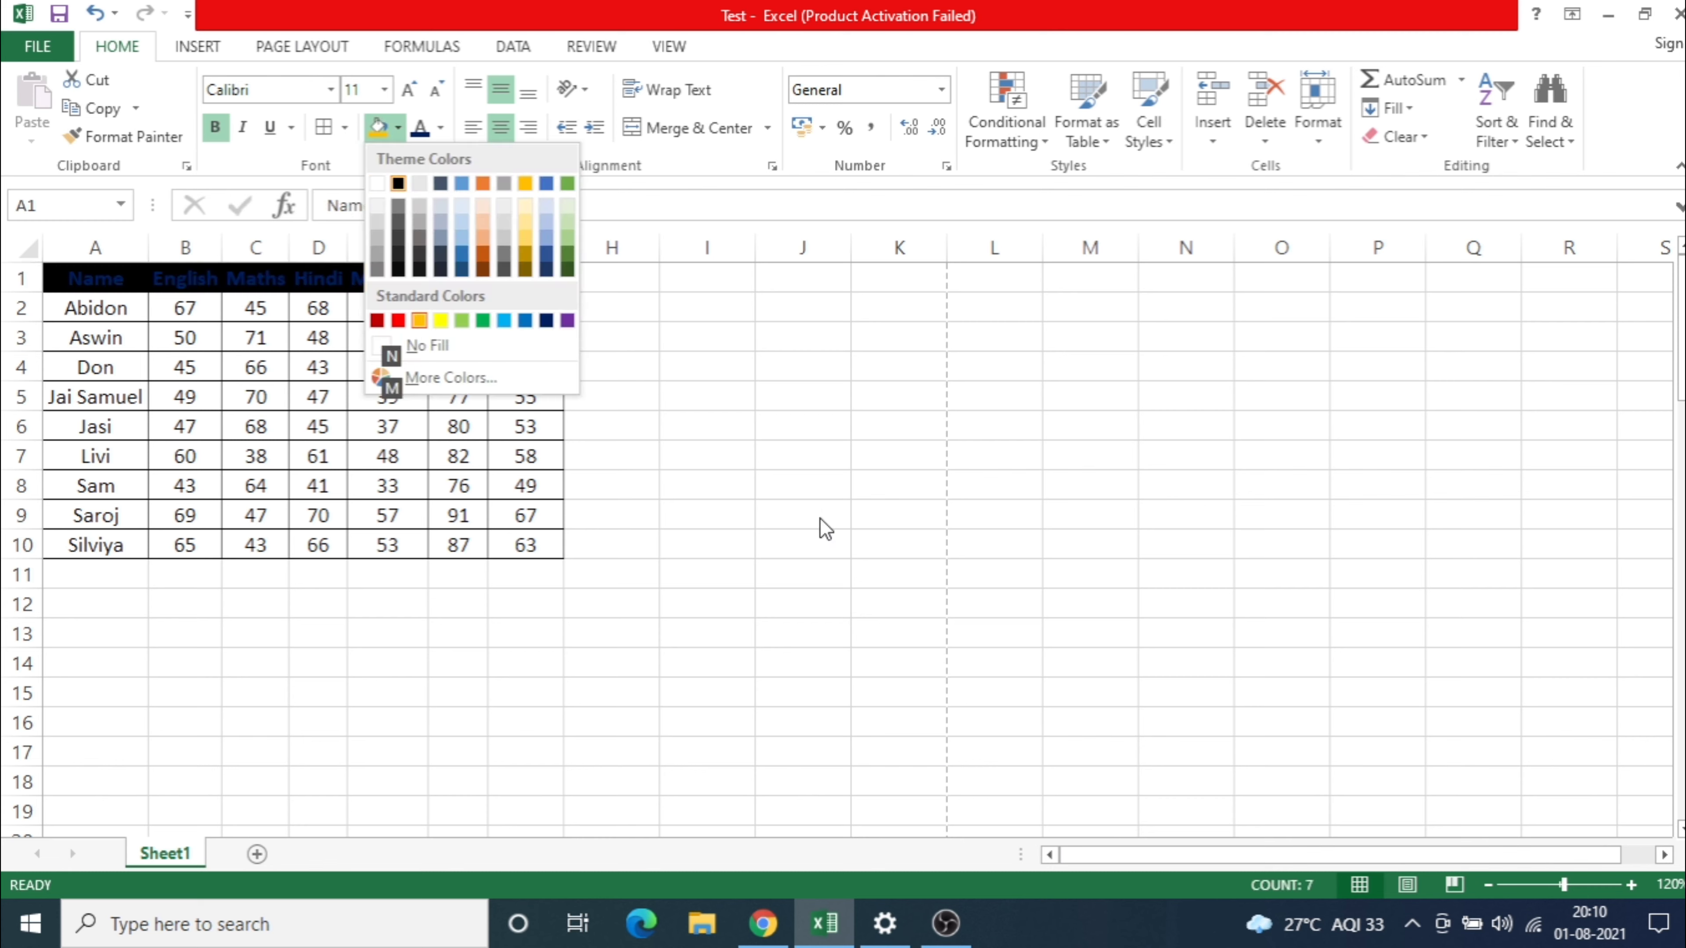
{"action": "key", "text": "Return"}
Step: Set the header row's font colour to black
{"action": "key", "text": "alt+h"}
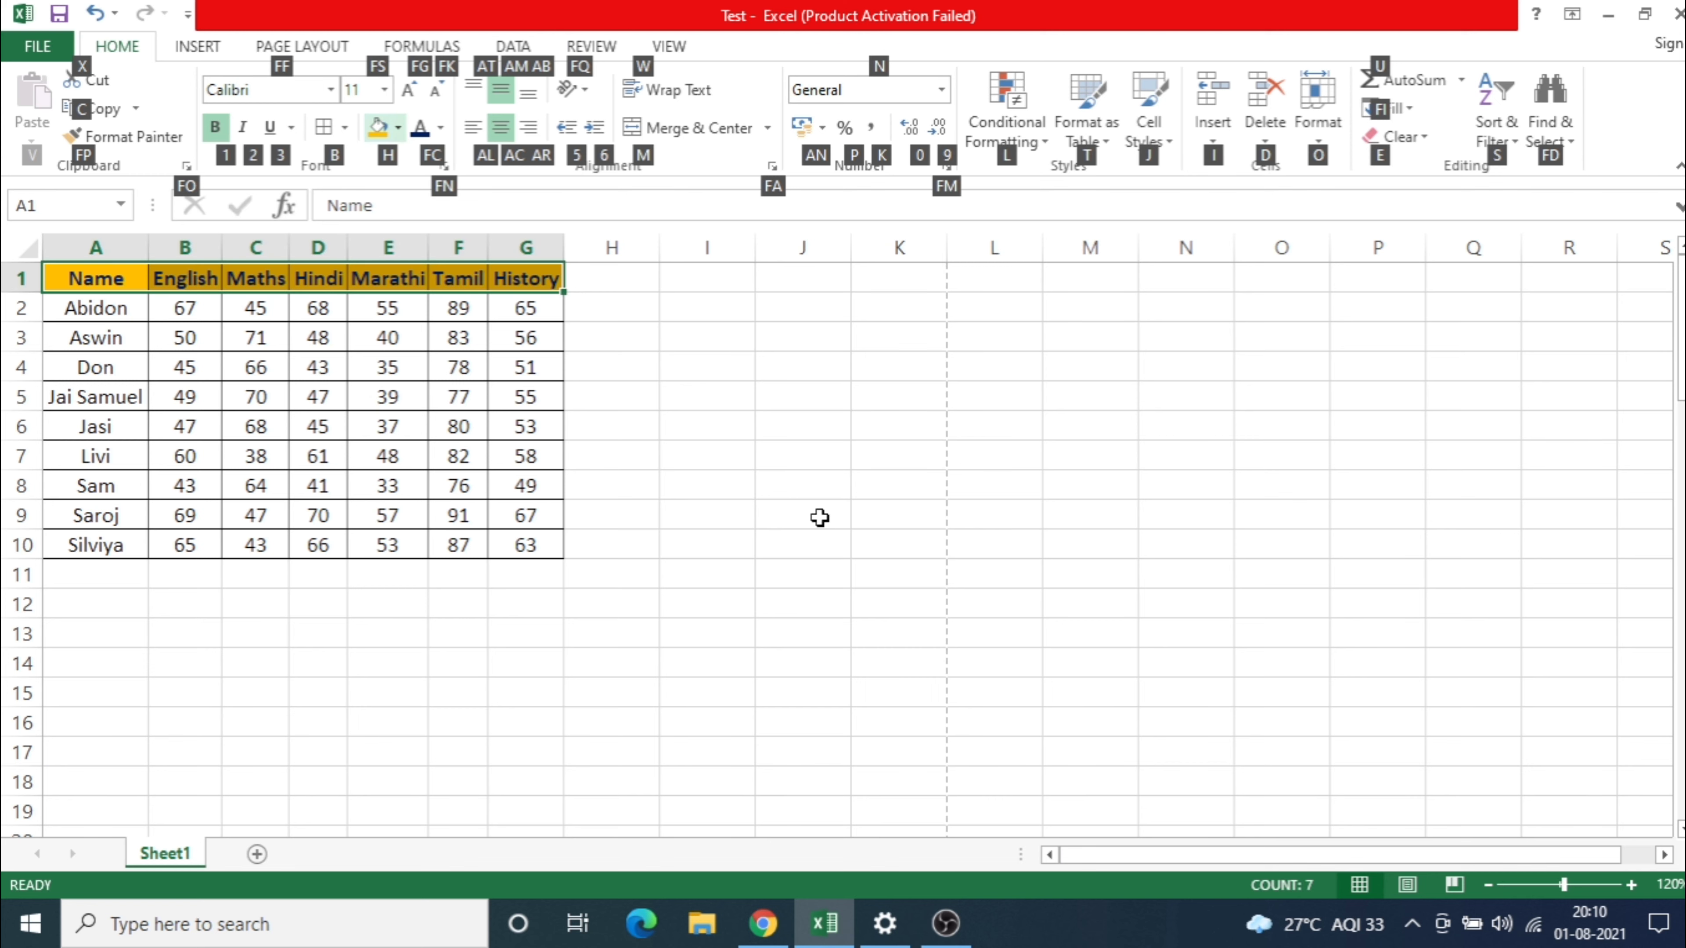
{"action": "key", "text": "f"}
{"action": "key", "text": "c"}
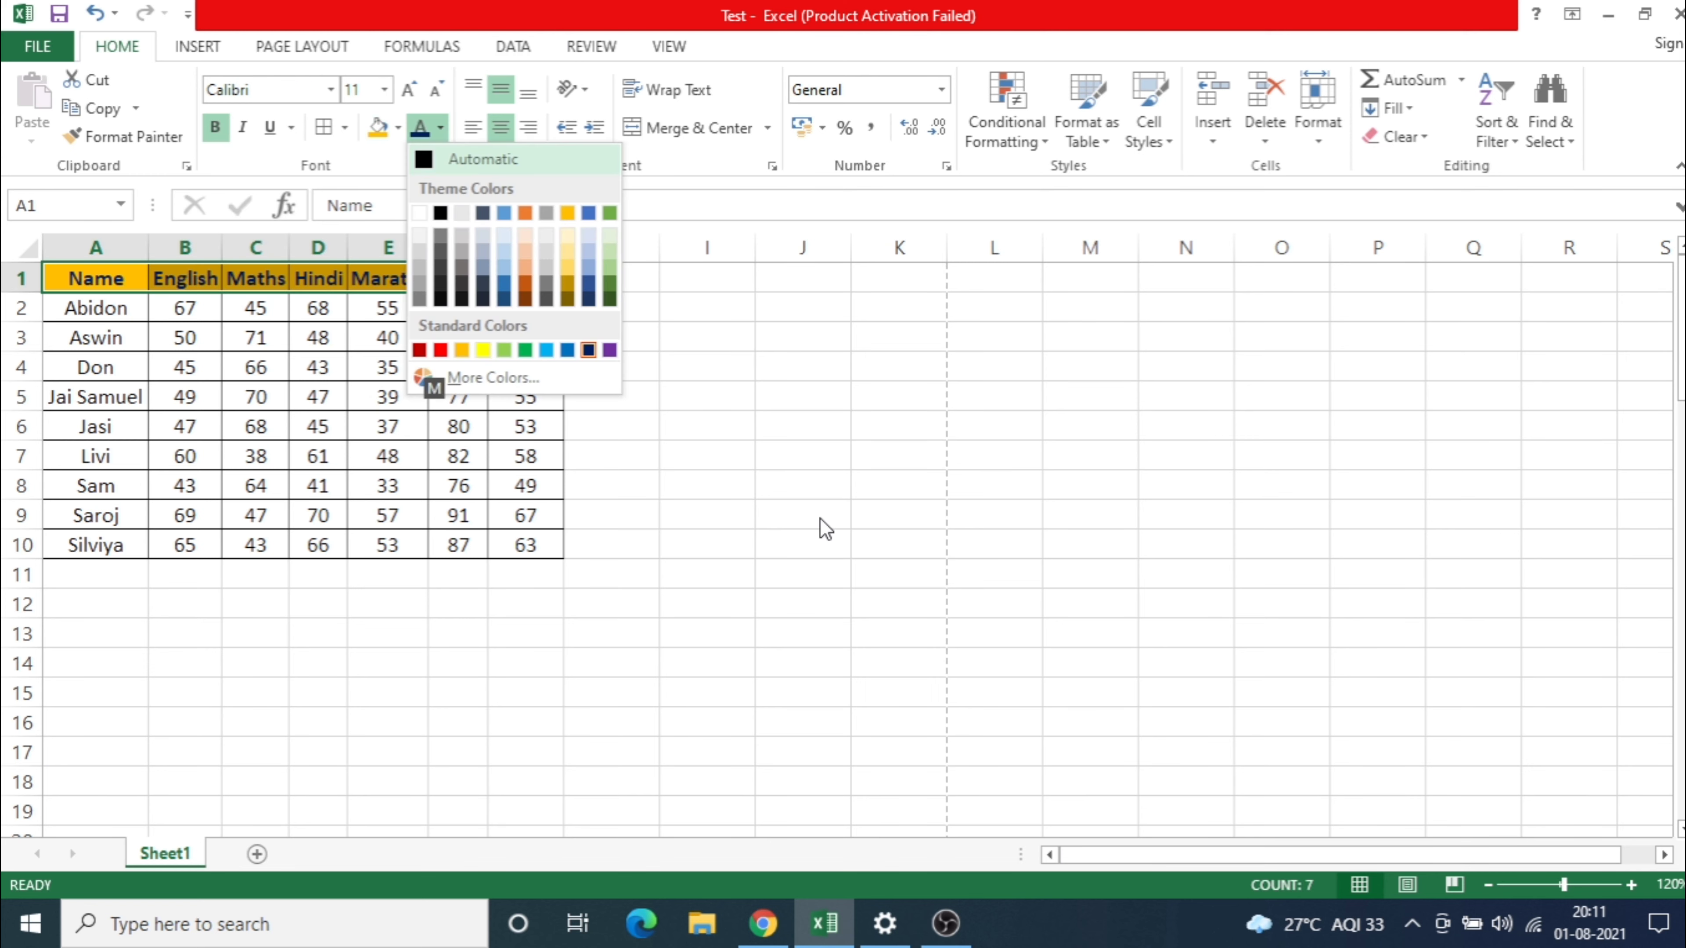
{"action": "key", "text": "Left"}
{"action": "key", "text": "Left"}
{"action": "key", "text": "Left"}
{"action": "key", "text": "Left"}
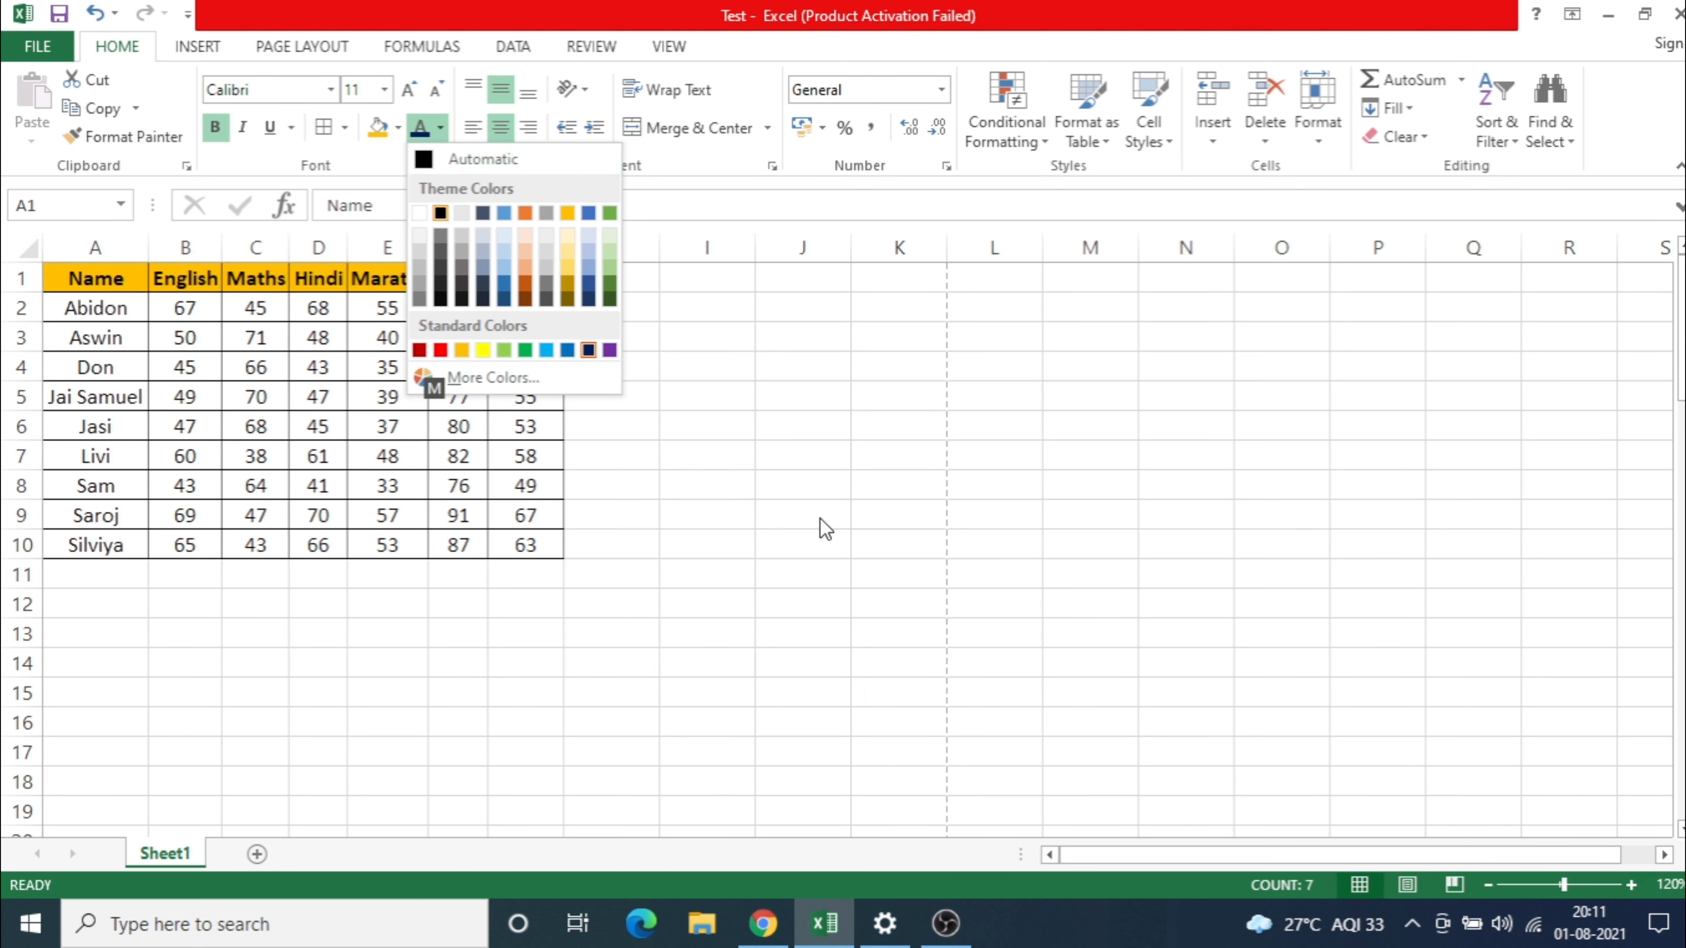
{"action": "key", "text": "Return"}
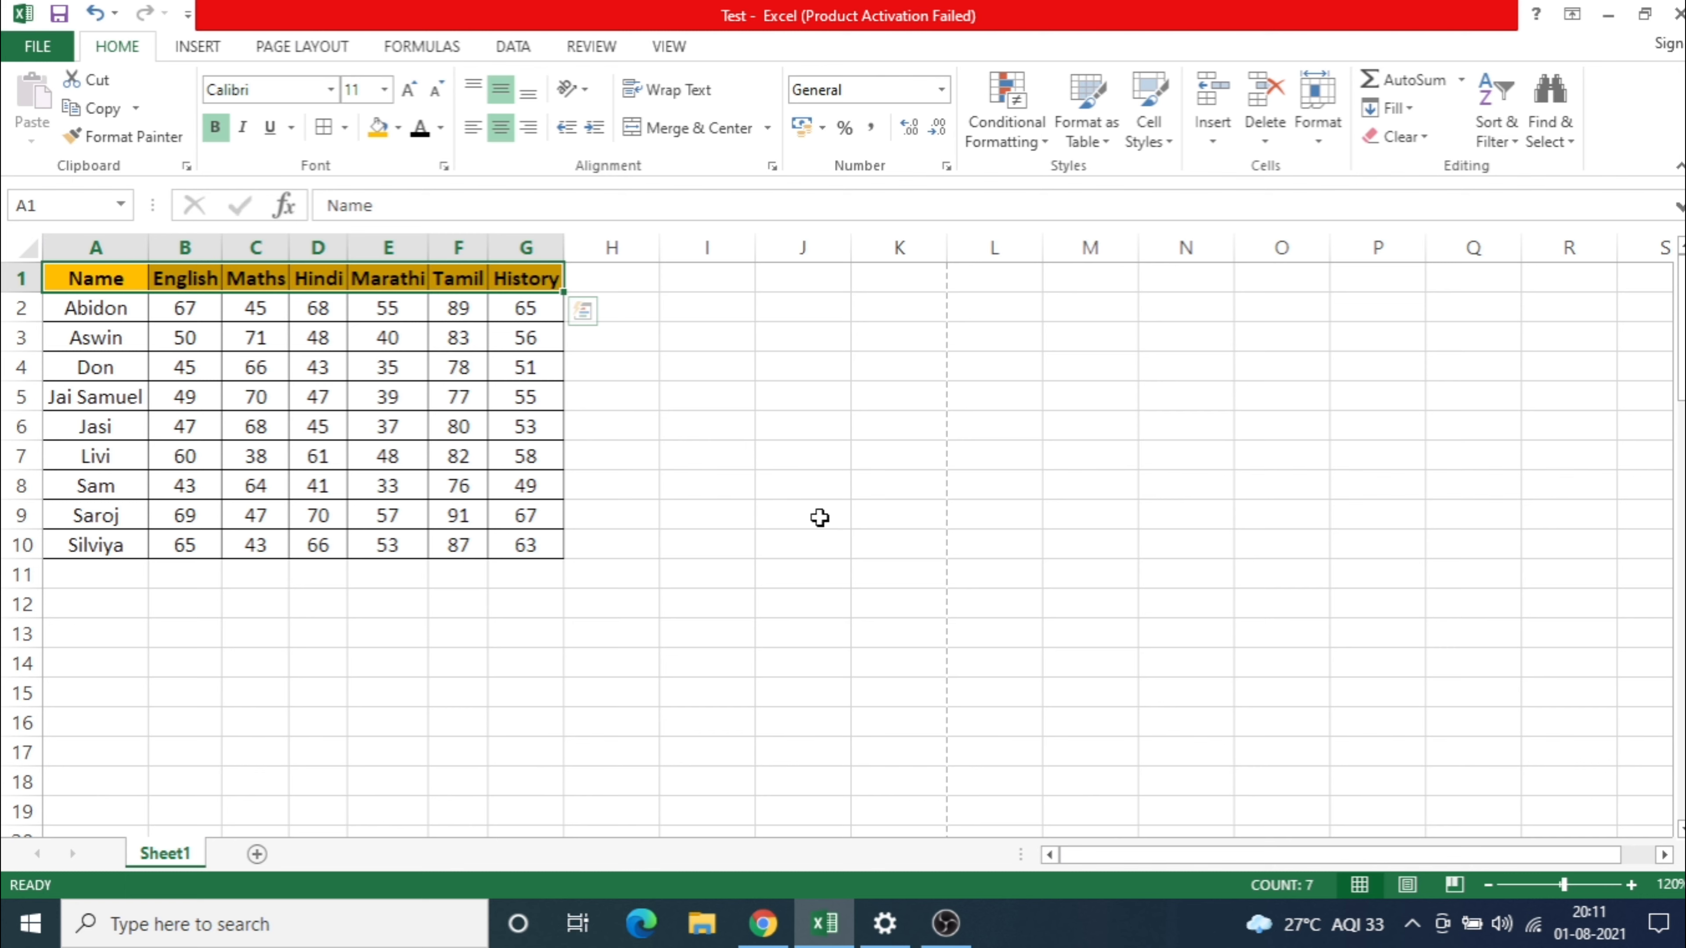
{"action": "key", "text": "Right"}
{"action": "key", "text": "ctrl+Right"}
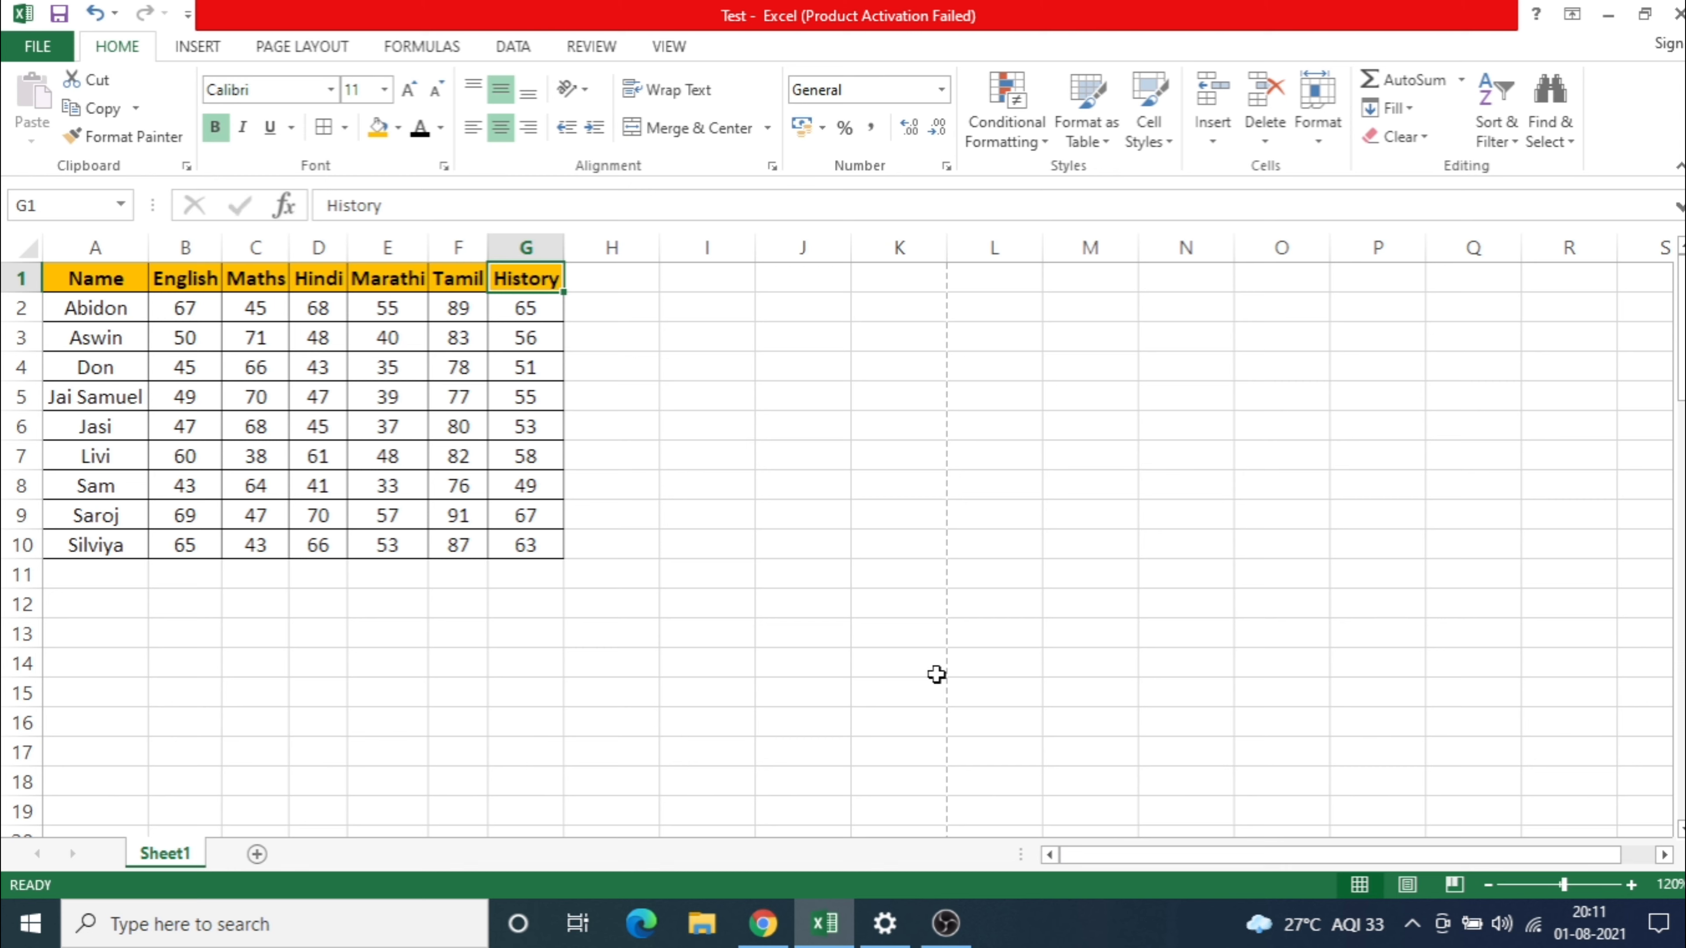
{"action": "key", "text": "ctrl+shift+Down"}
{"action": "key", "text": "ctrl+shift+Left"}
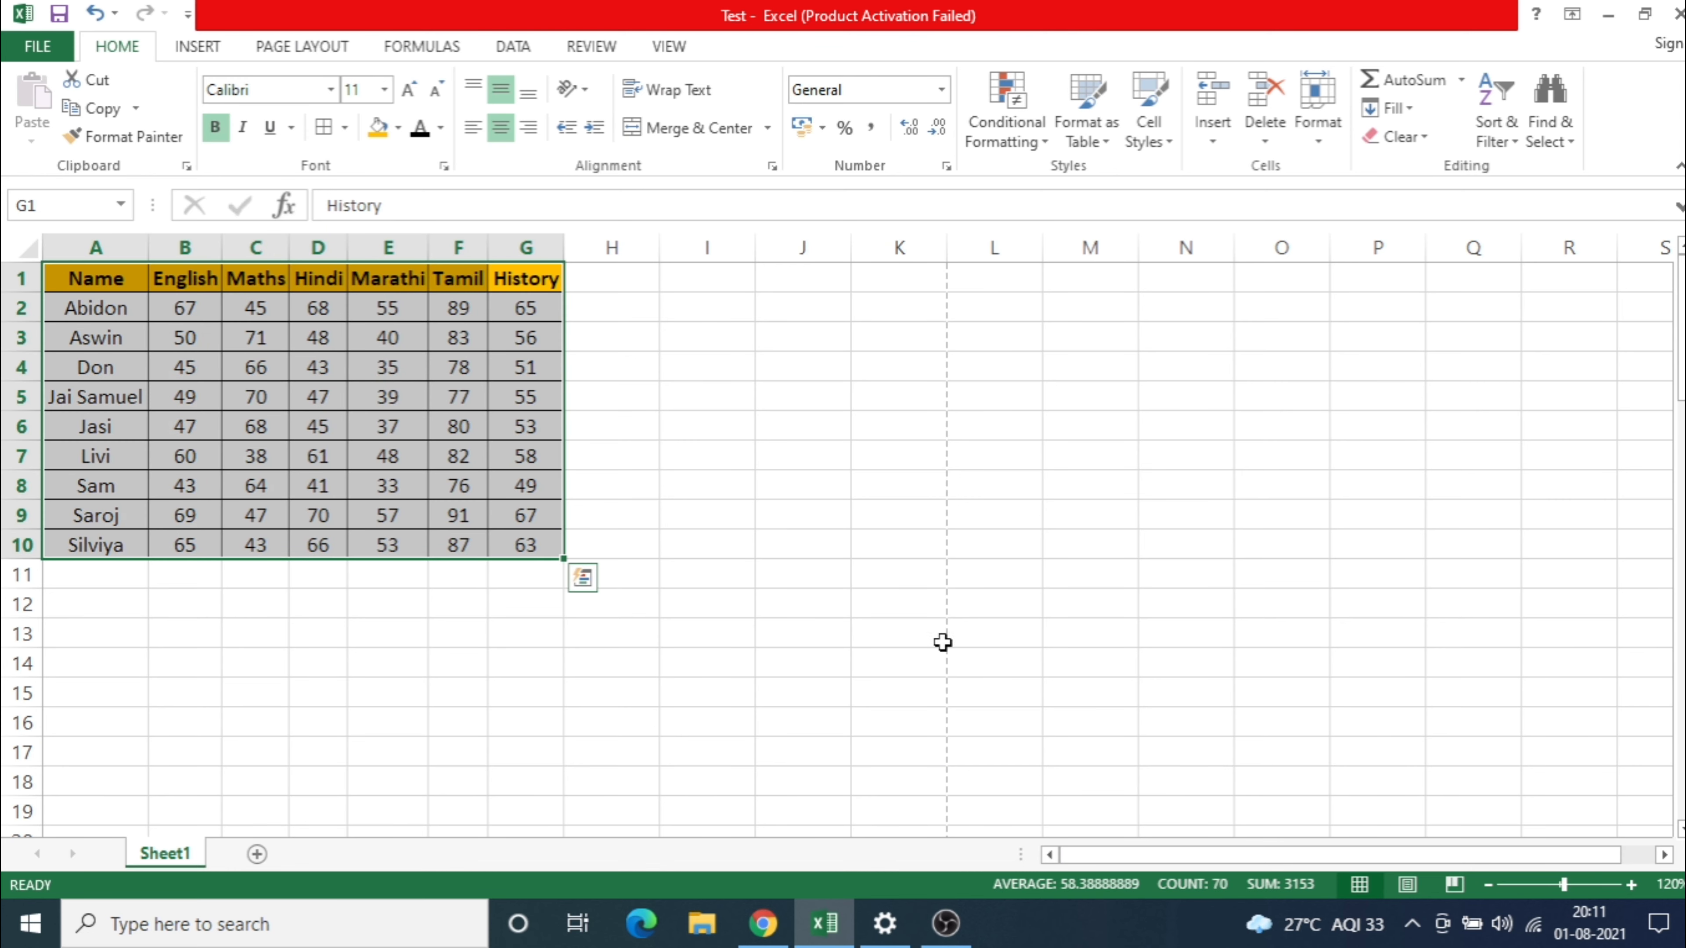
{"action": "left_click", "coordinate": [252, 91]}
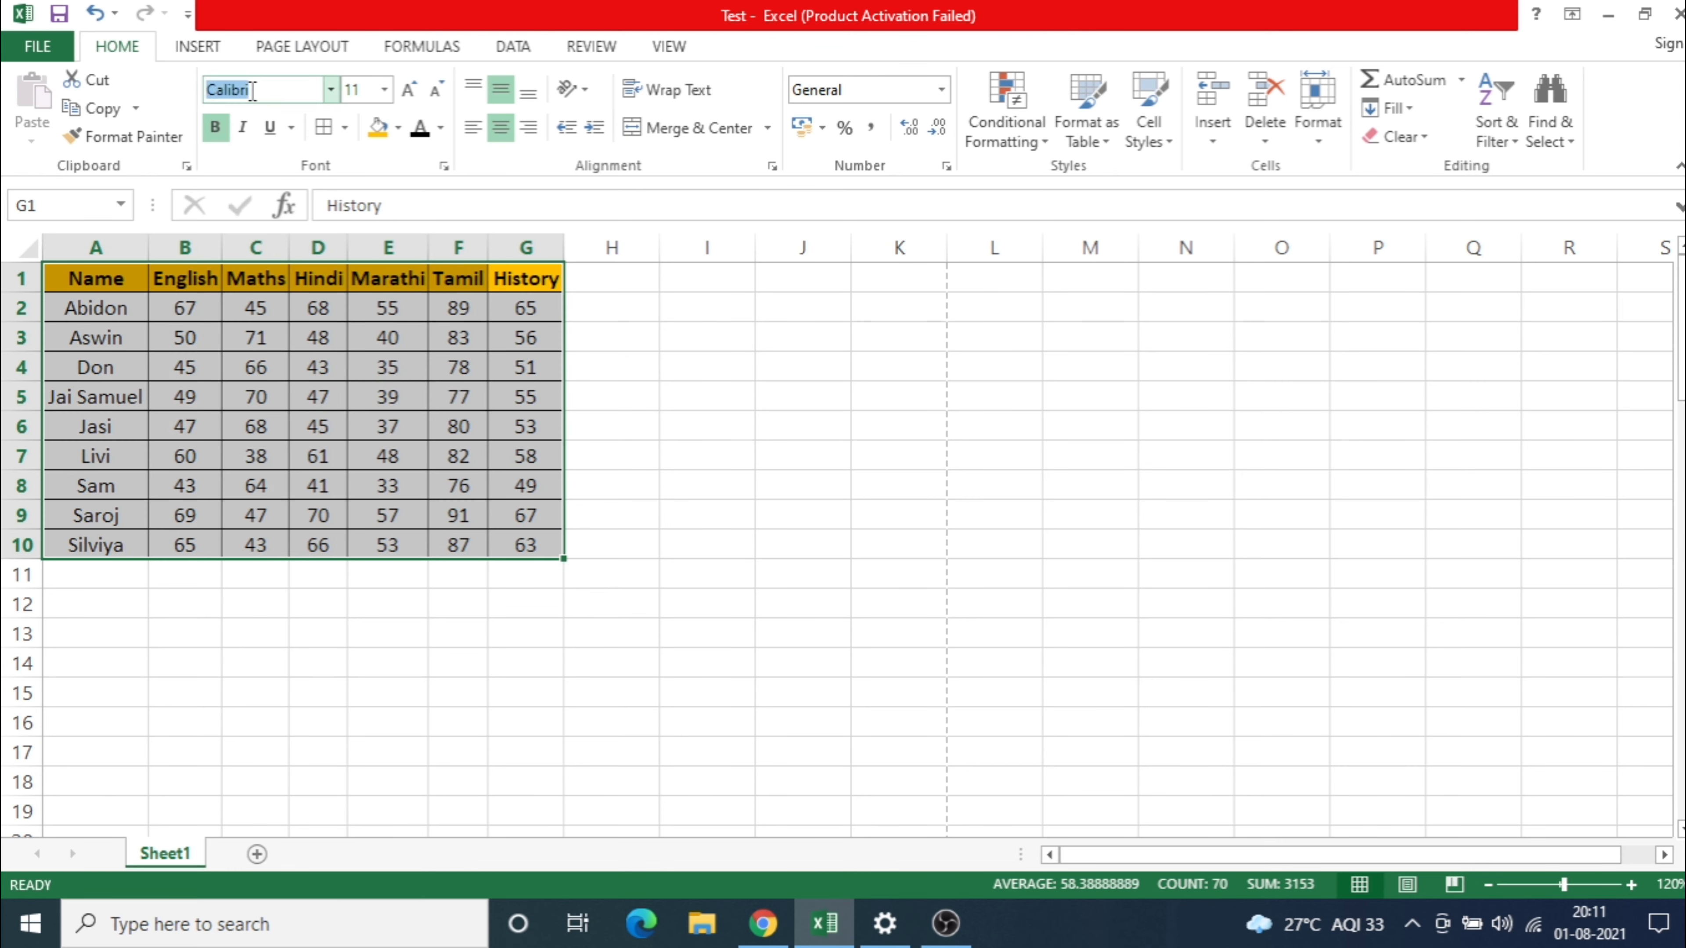
{"action": "left_click", "coordinate": [497, 456]}
Step: Select the whole marks table A1:G10 and change its font to Tahoma, undoing and redoing the change
{"action": "key", "text": "ctrl+Home"}
{"action": "key", "text": "ctrl+shift+Right"}
{"action": "key", "text": "ctrl+shift+Down"}
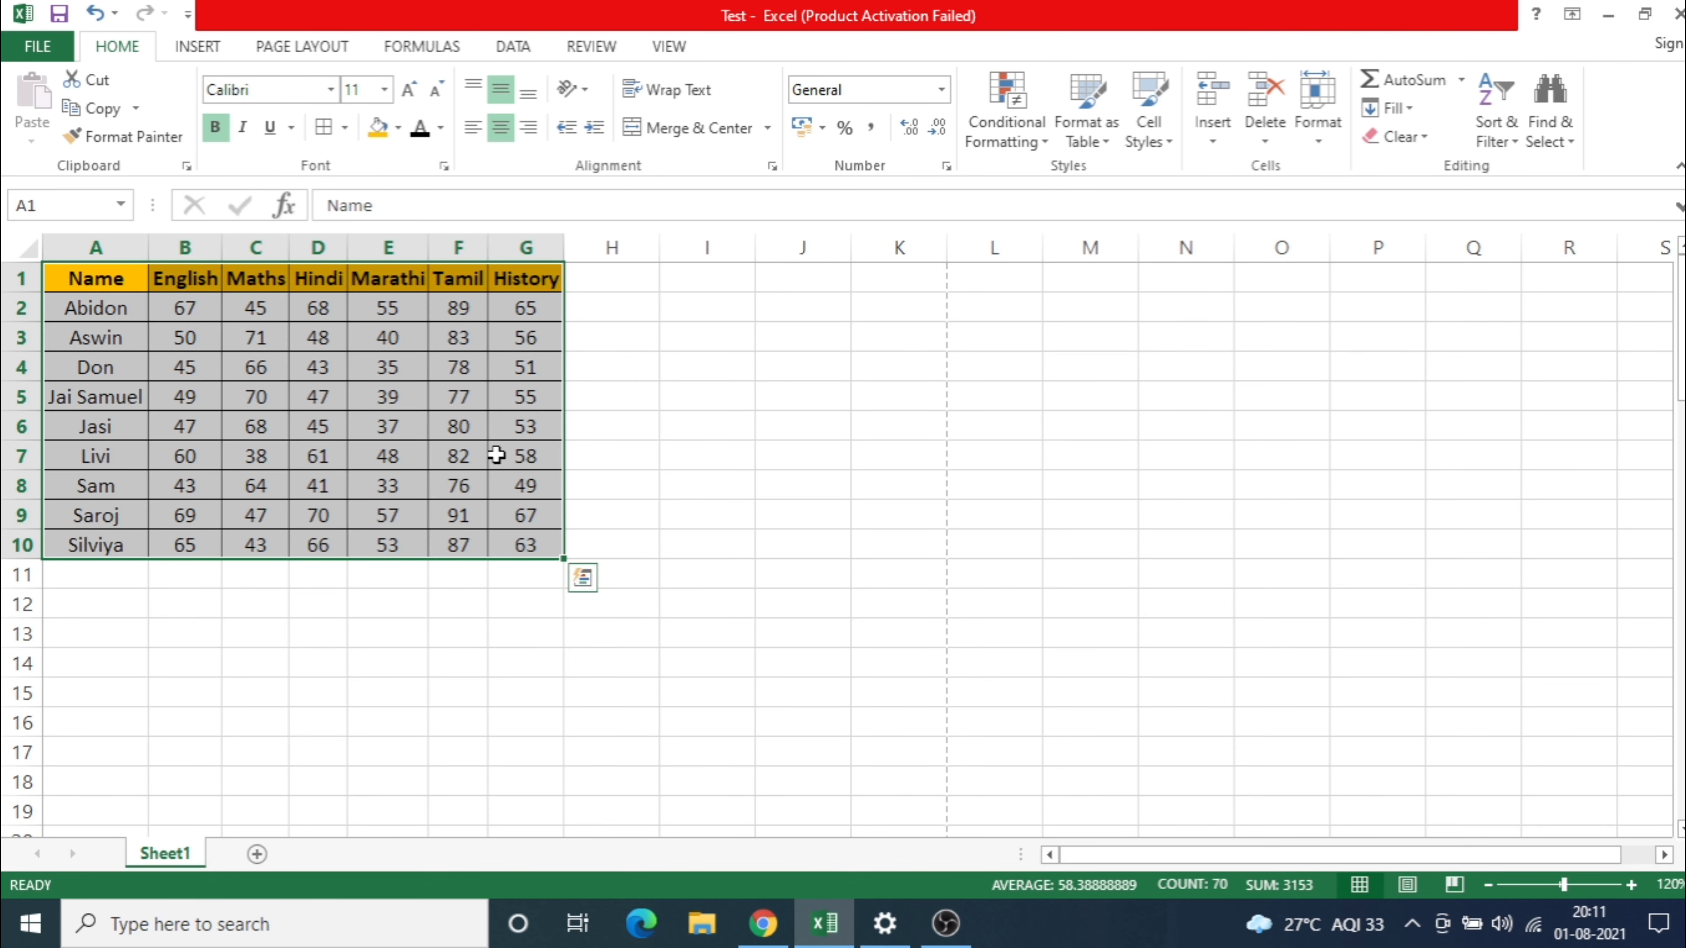
{"action": "key", "text": "alt"}
{"action": "key", "text": "h"}
{"action": "key", "text": "f"}
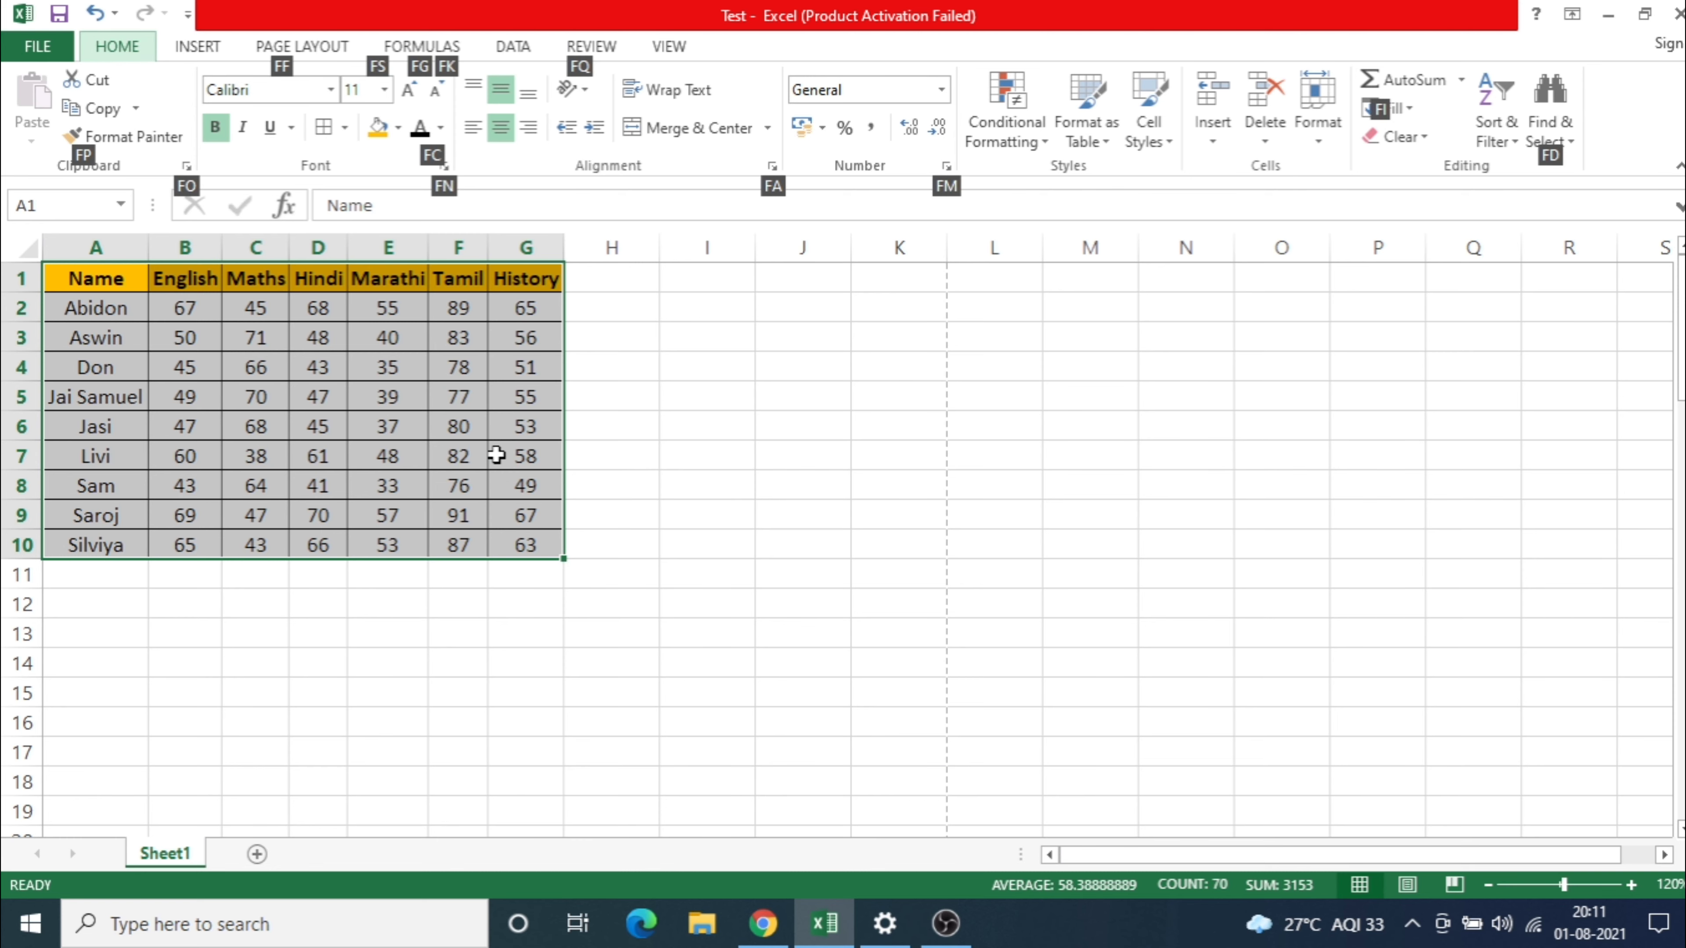
{"action": "key", "text": "f"}
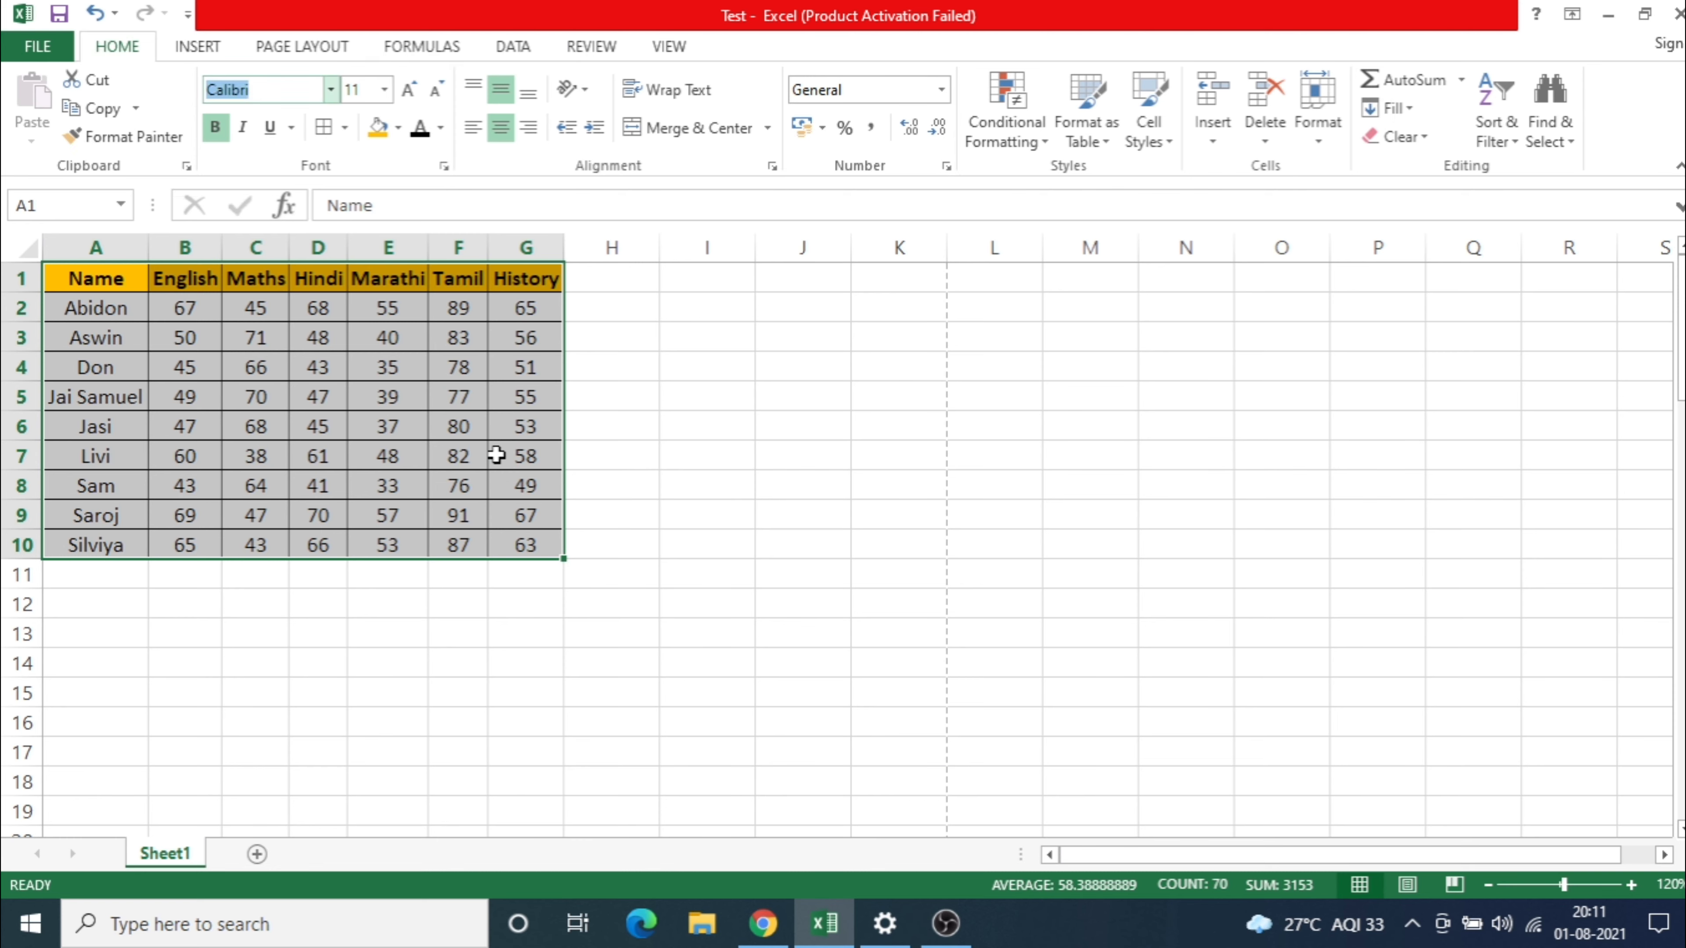
{"action": "type", "text": "Time"}
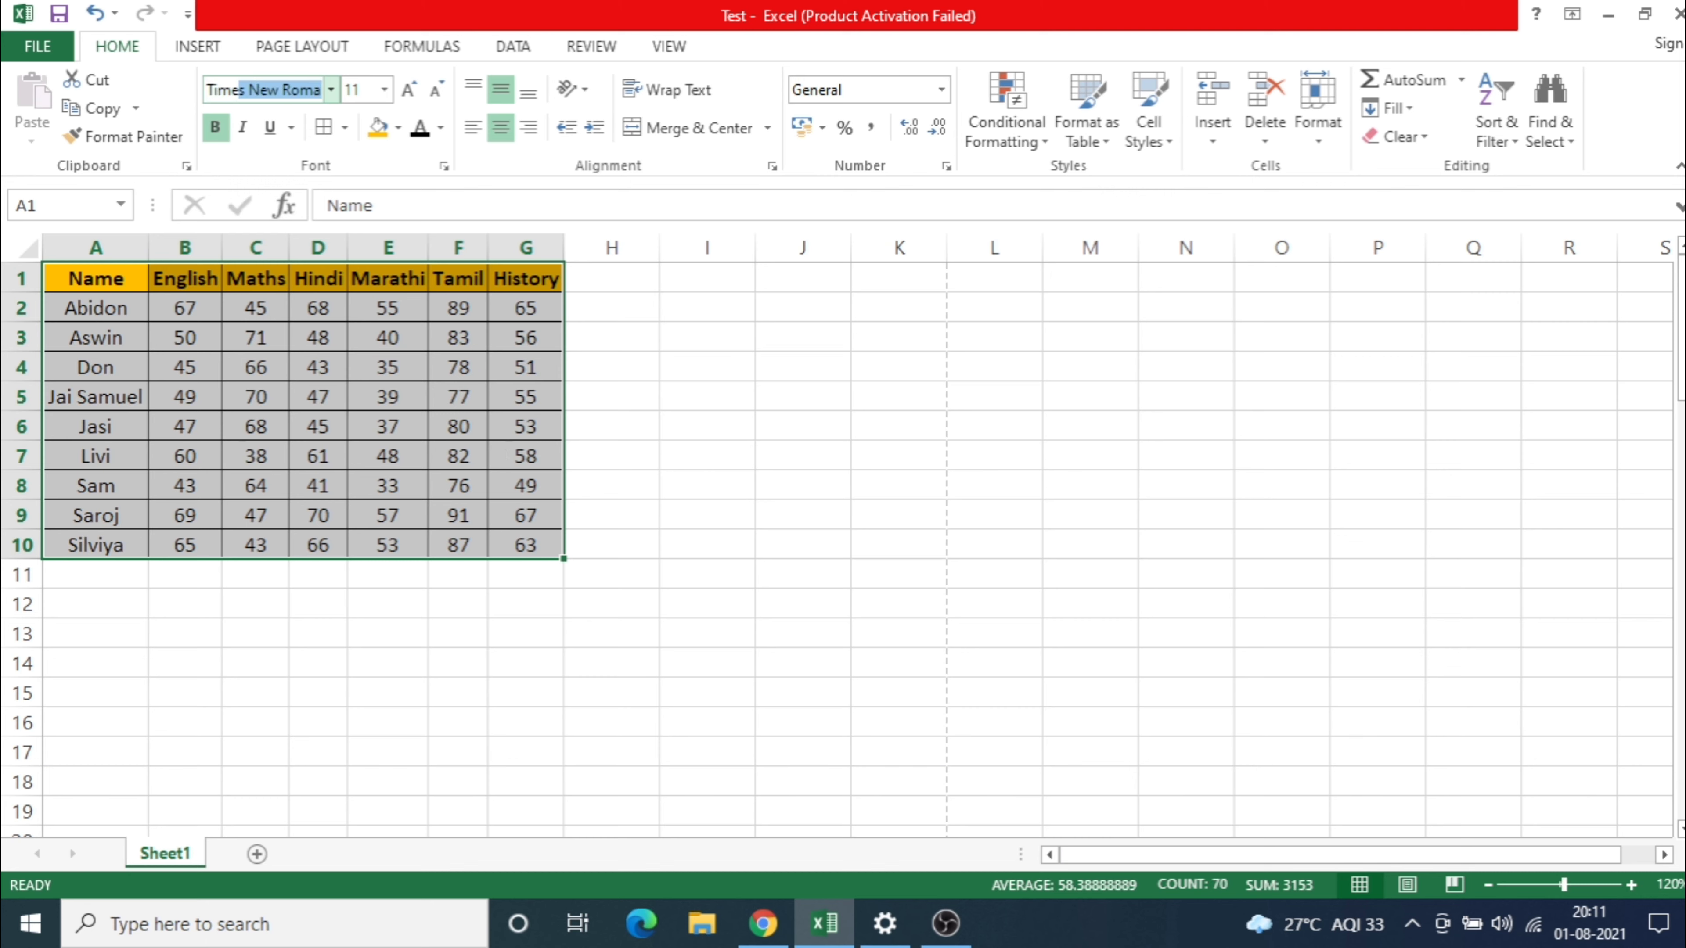
{"action": "key", "text": "BackSpace"}
{"action": "key", "text": "BackSpace"}
{"action": "key", "text": "BackSpace"}
{"action": "key", "text": "BackSpace"}
{"action": "type", "text": "ahoma"}
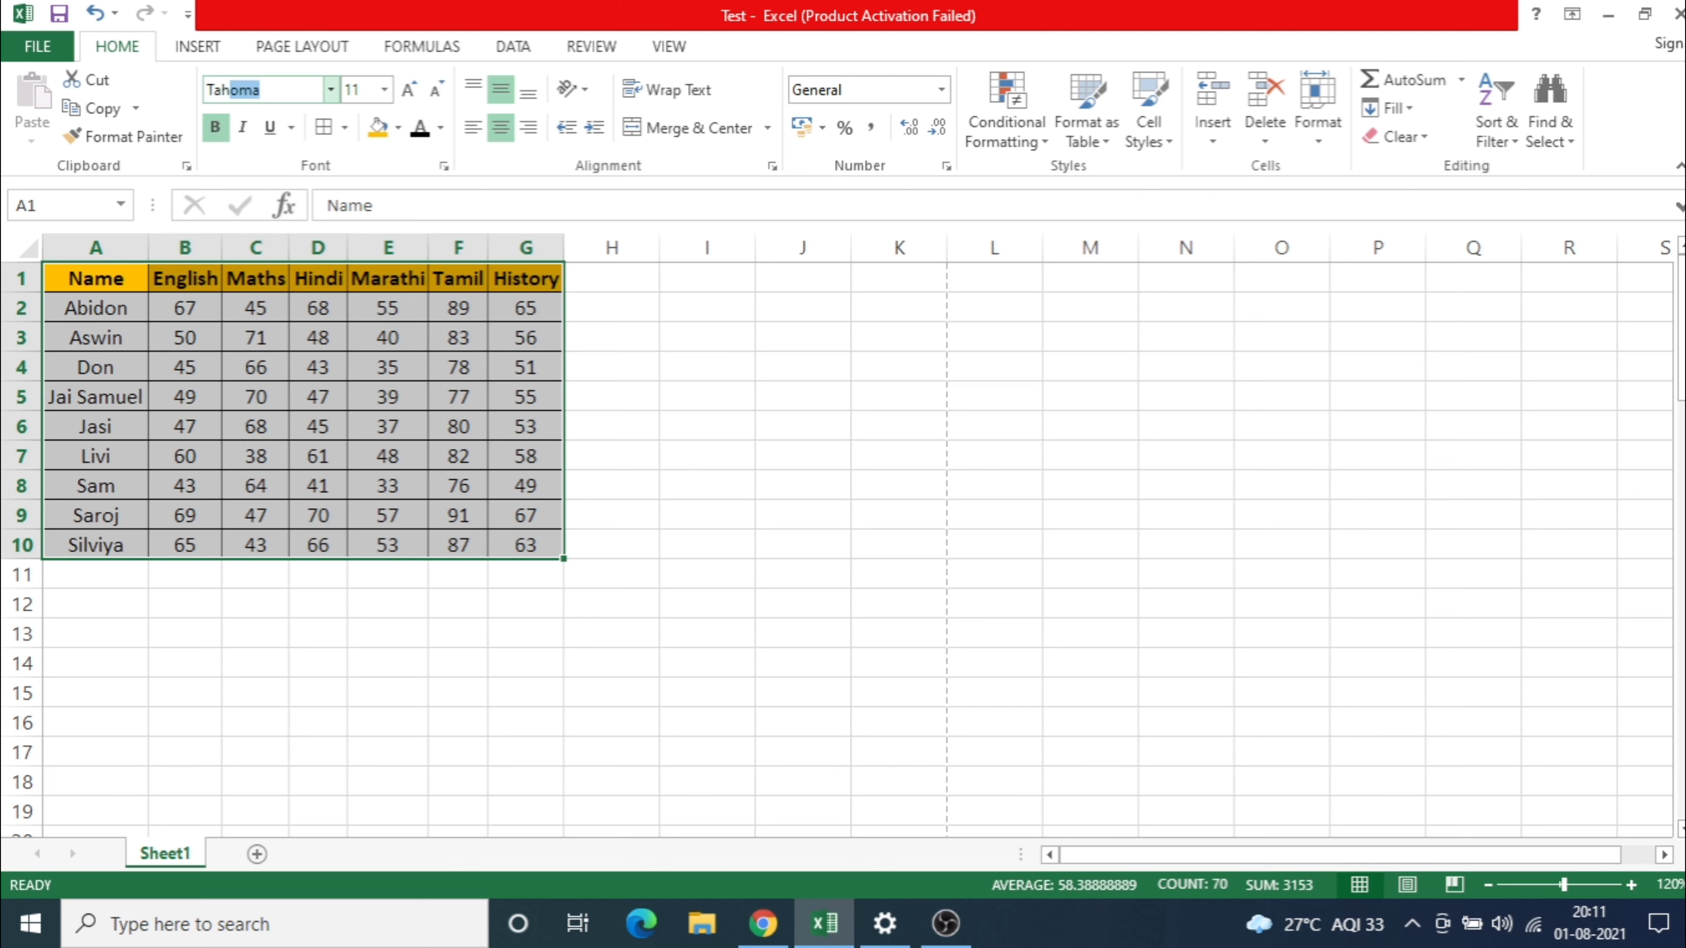
{"action": "key", "text": "Return"}
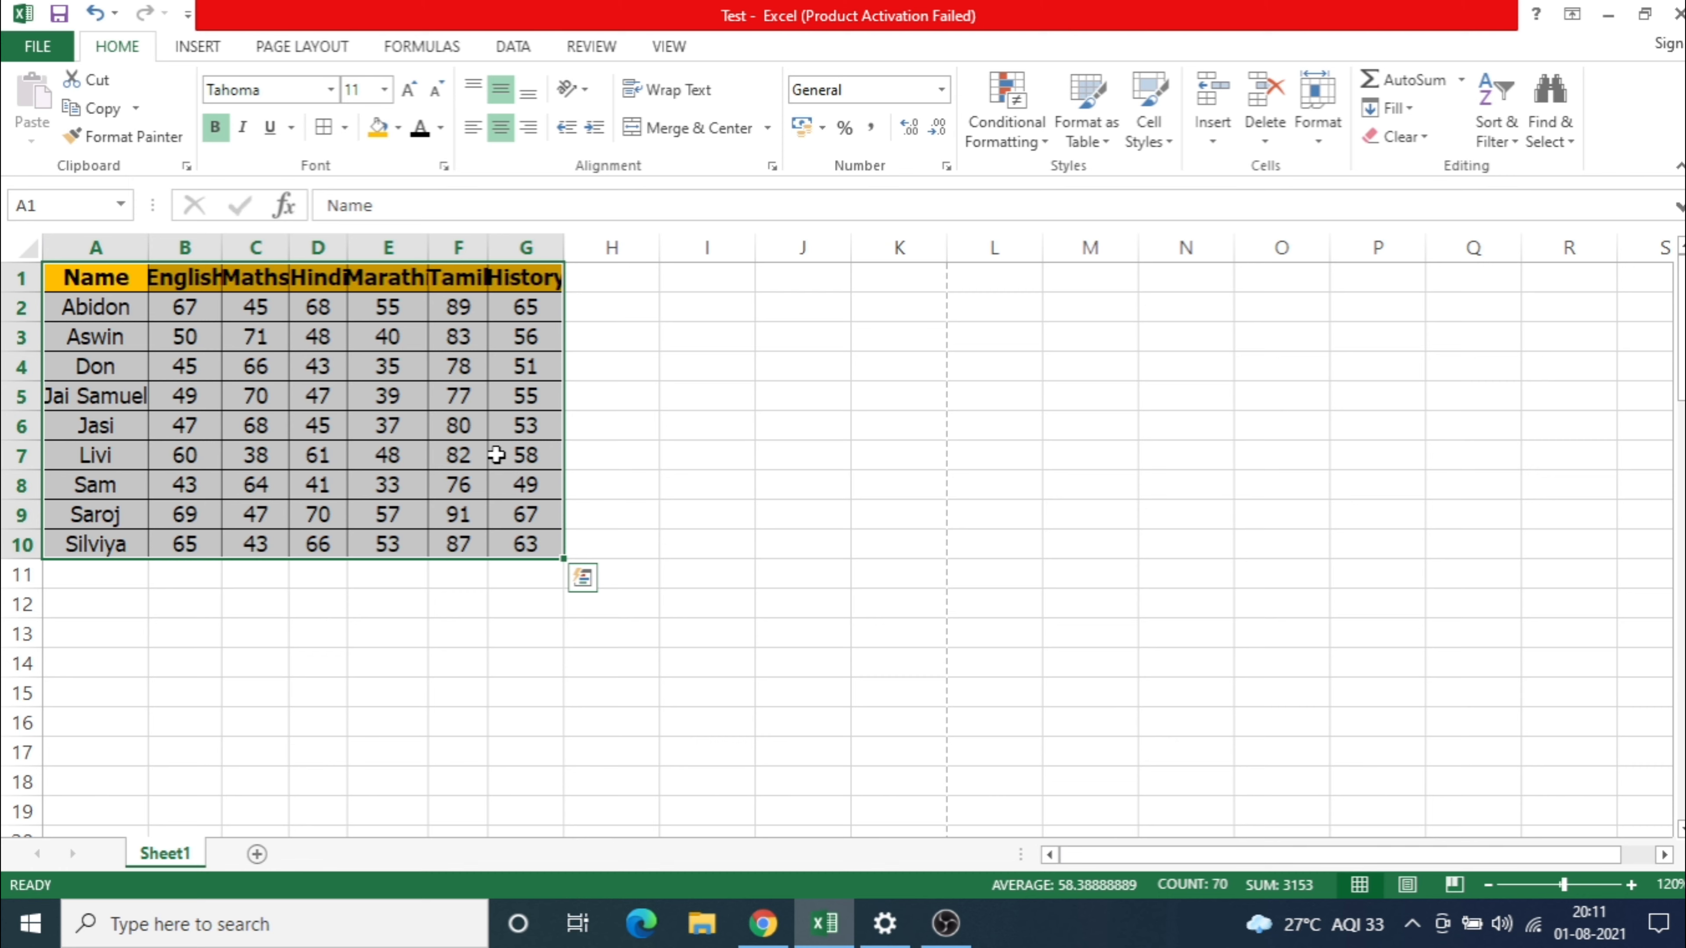
{"action": "key", "text": "ctrl+z"}
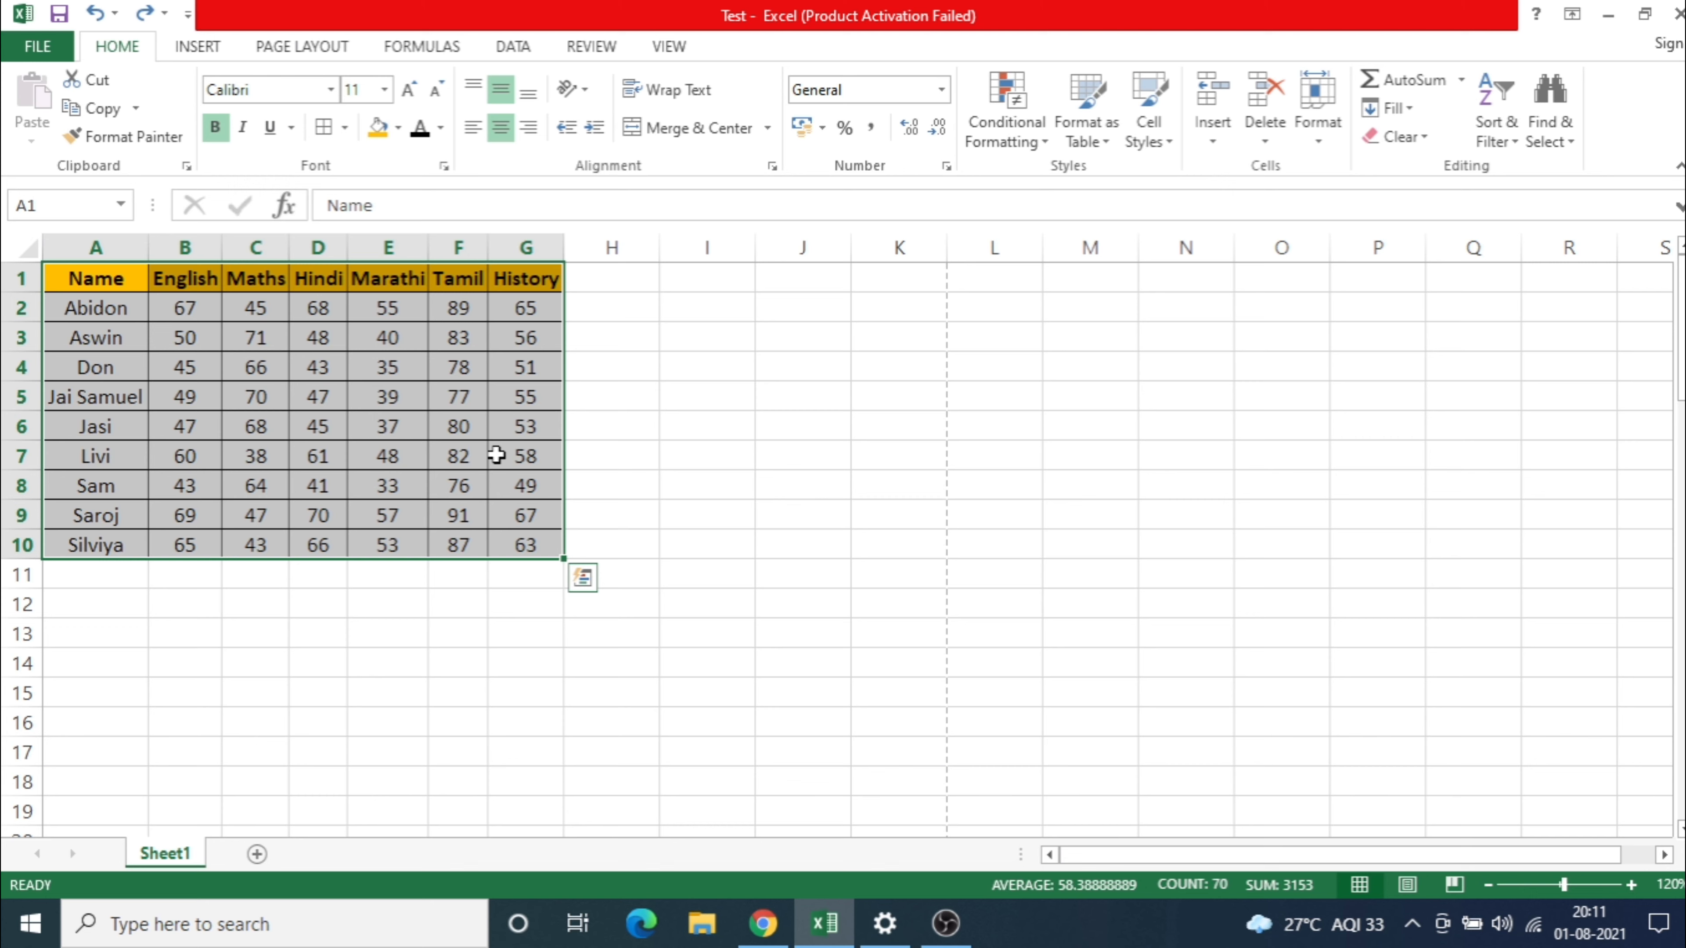
{"action": "key", "text": "ctrl+y"}
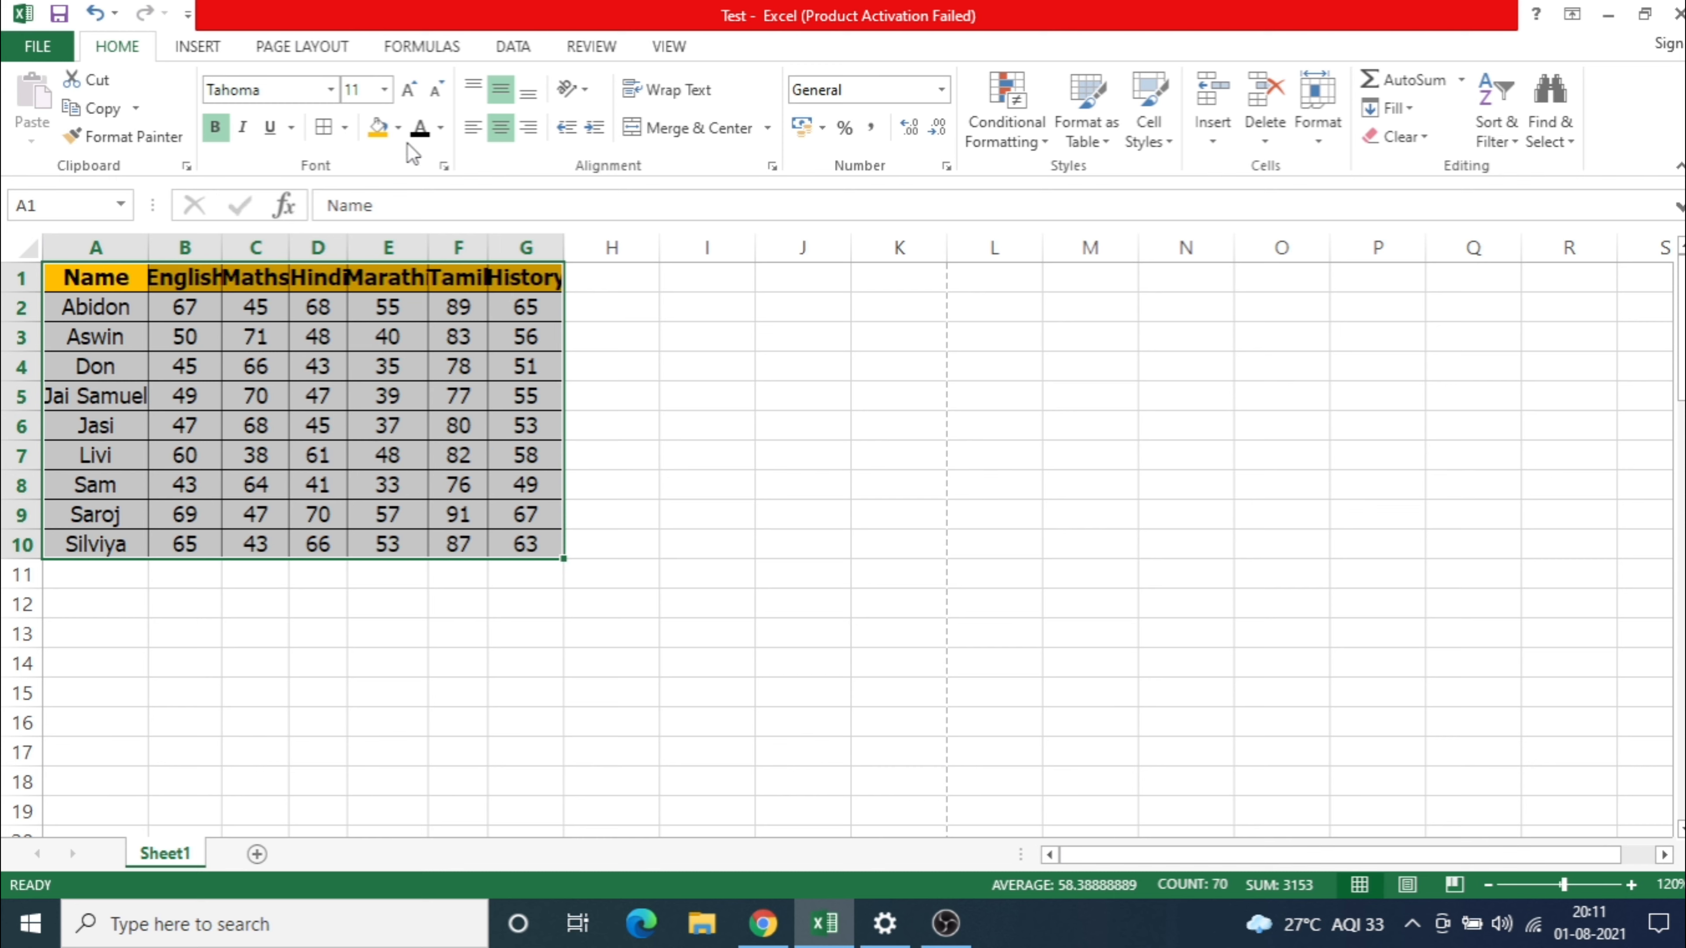
Step: Set the marks table's font size to 9
{"action": "key", "text": "alt"}
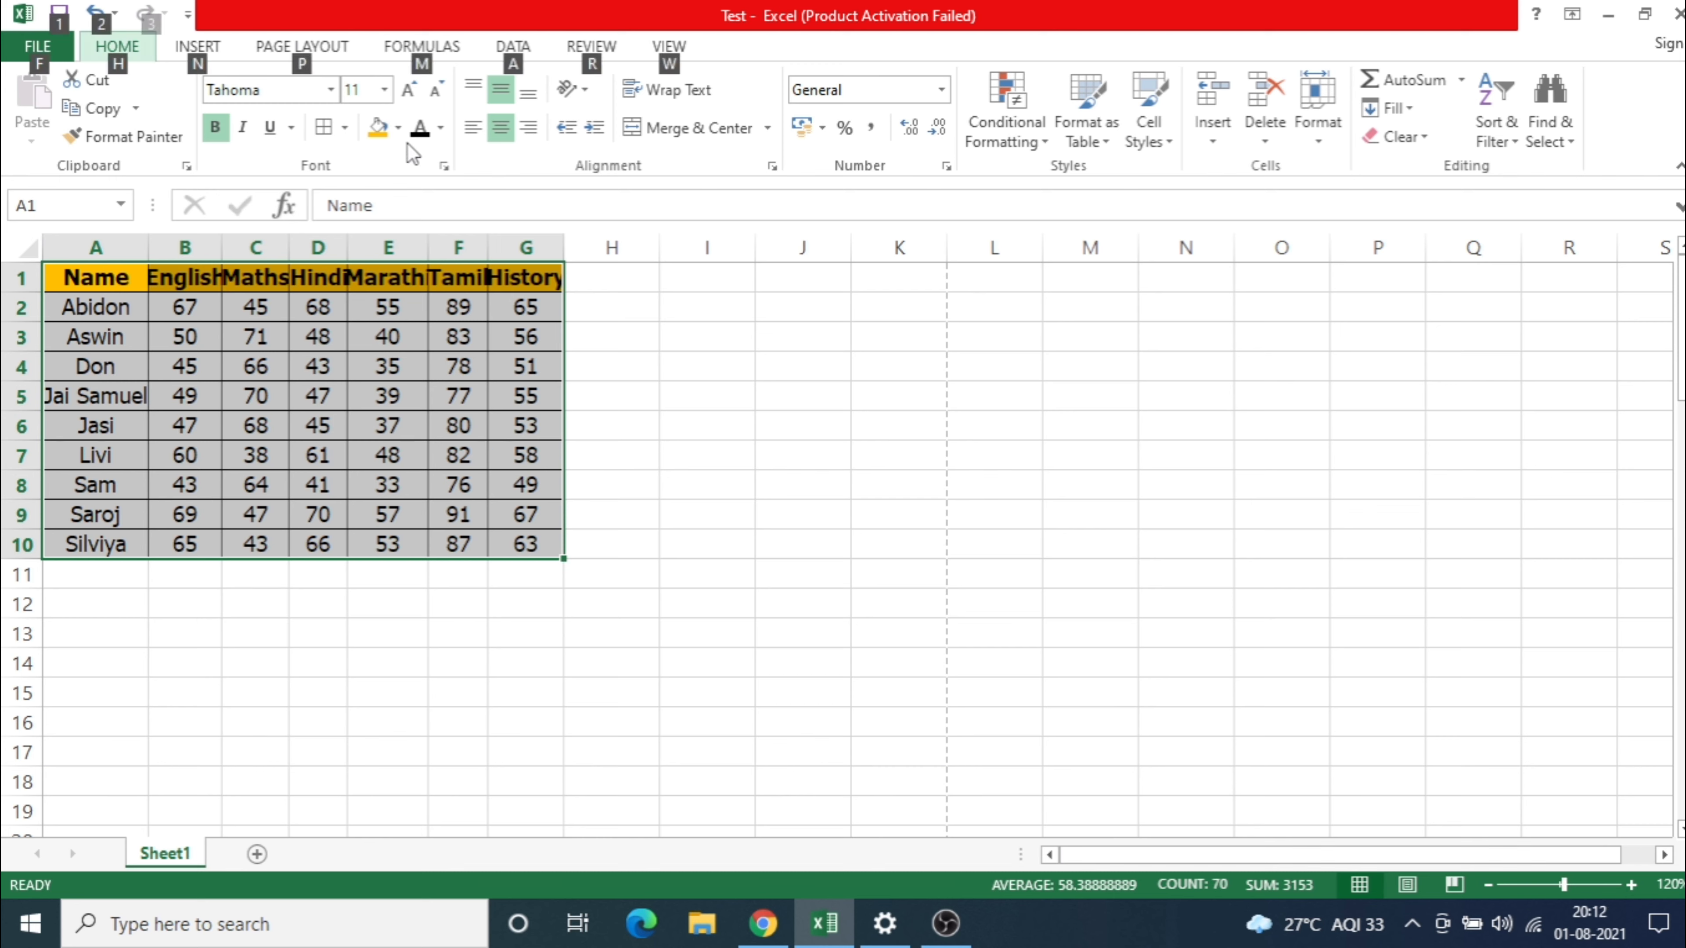
{"action": "key", "text": "h"}
{"action": "key", "text": "f"}
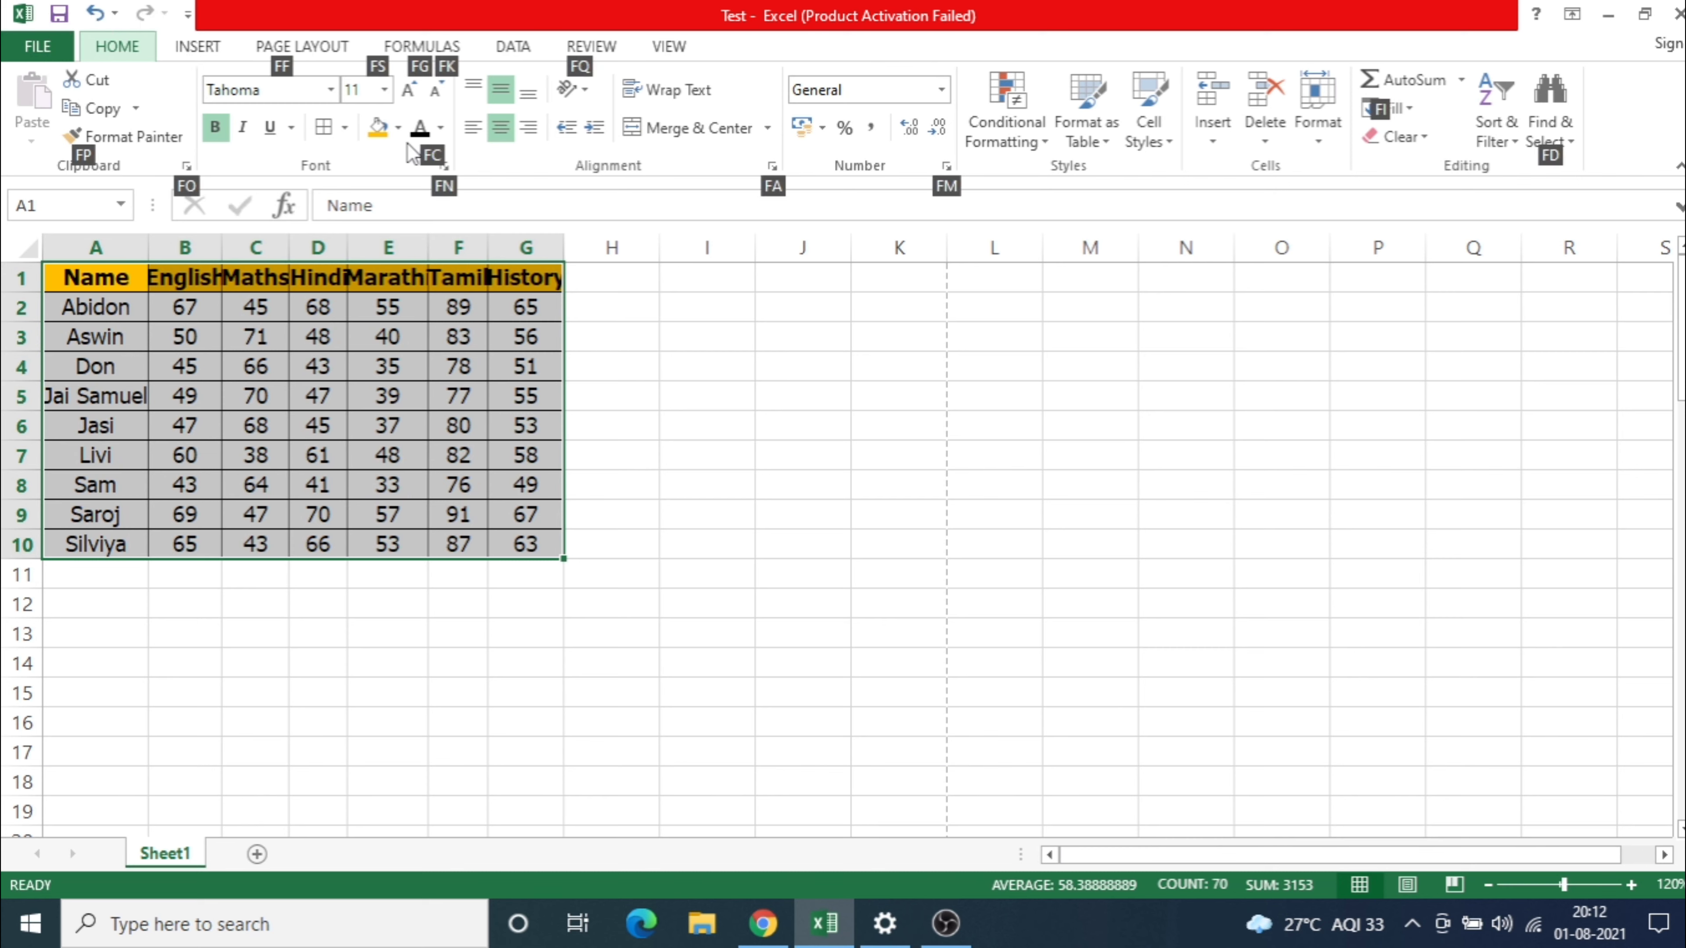
{"action": "key", "text": "s"}
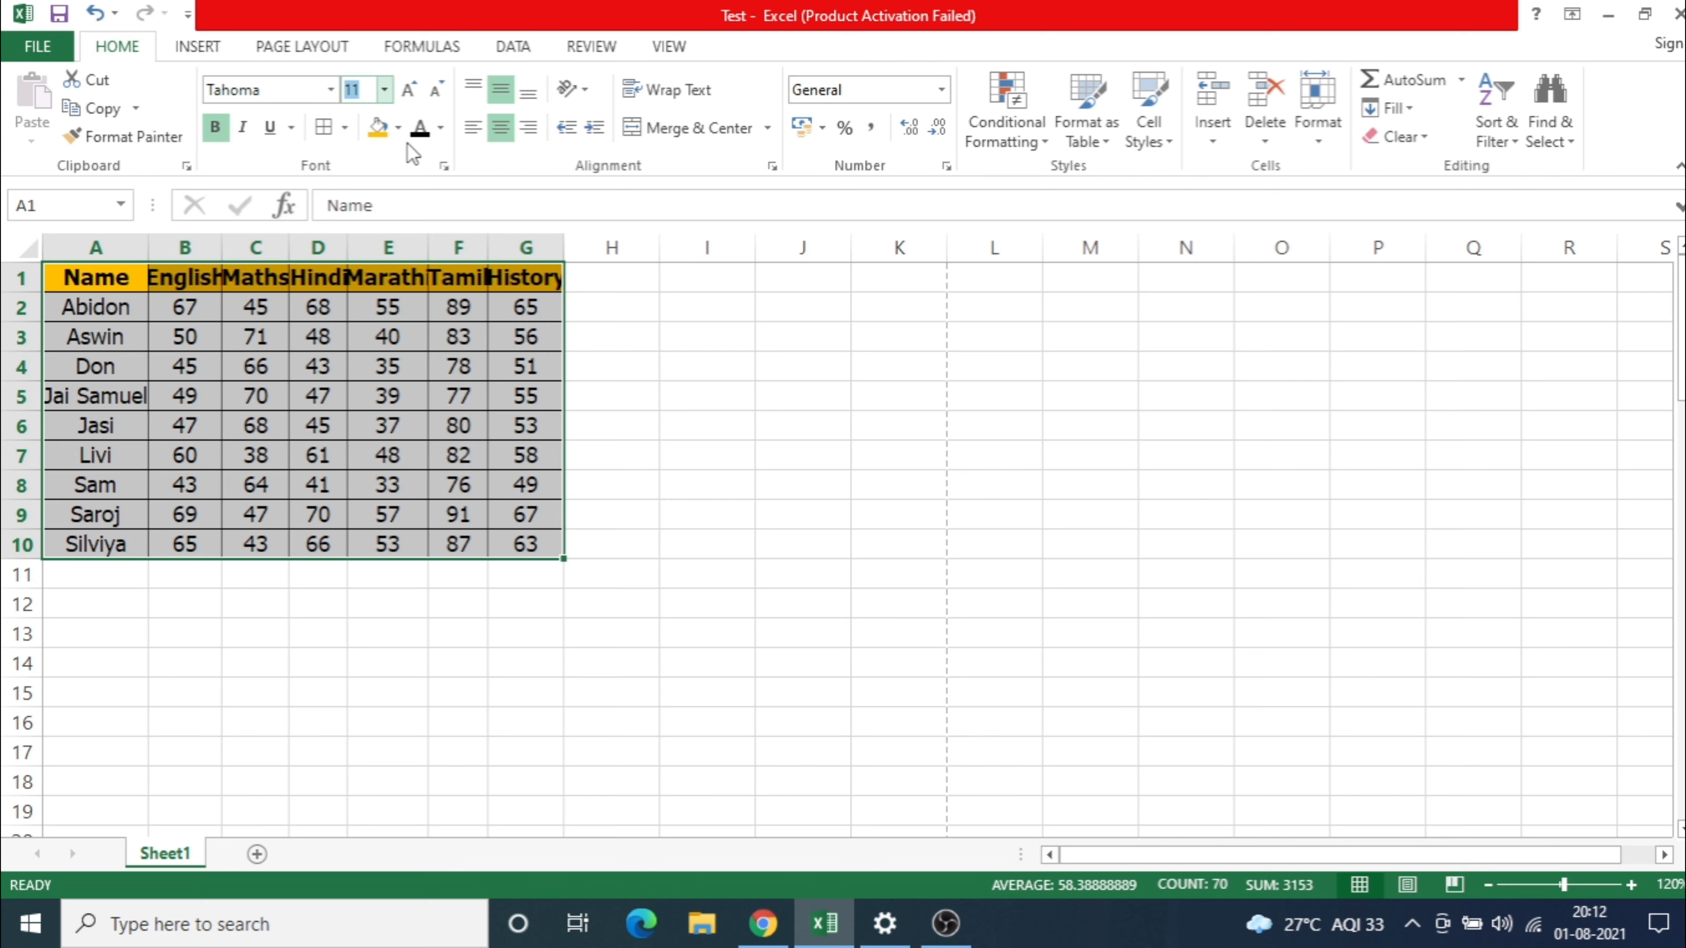
{"action": "type", "text": "9"}
{"action": "key", "text": "Return"}
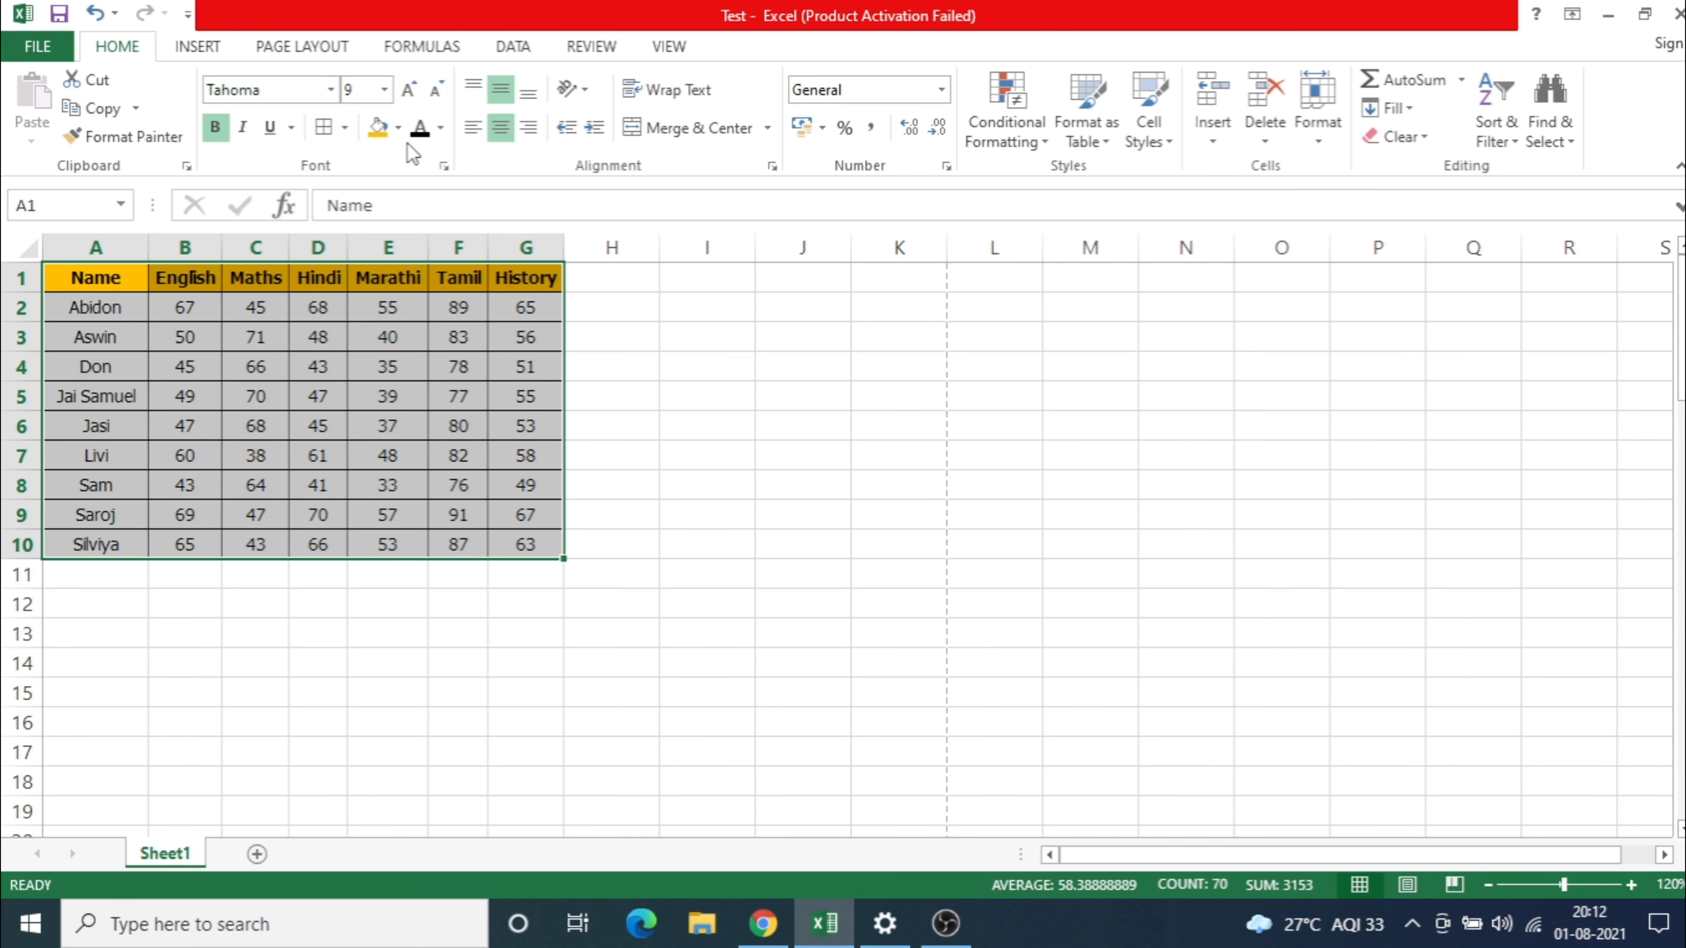
{"action": "key", "text": "Down"}
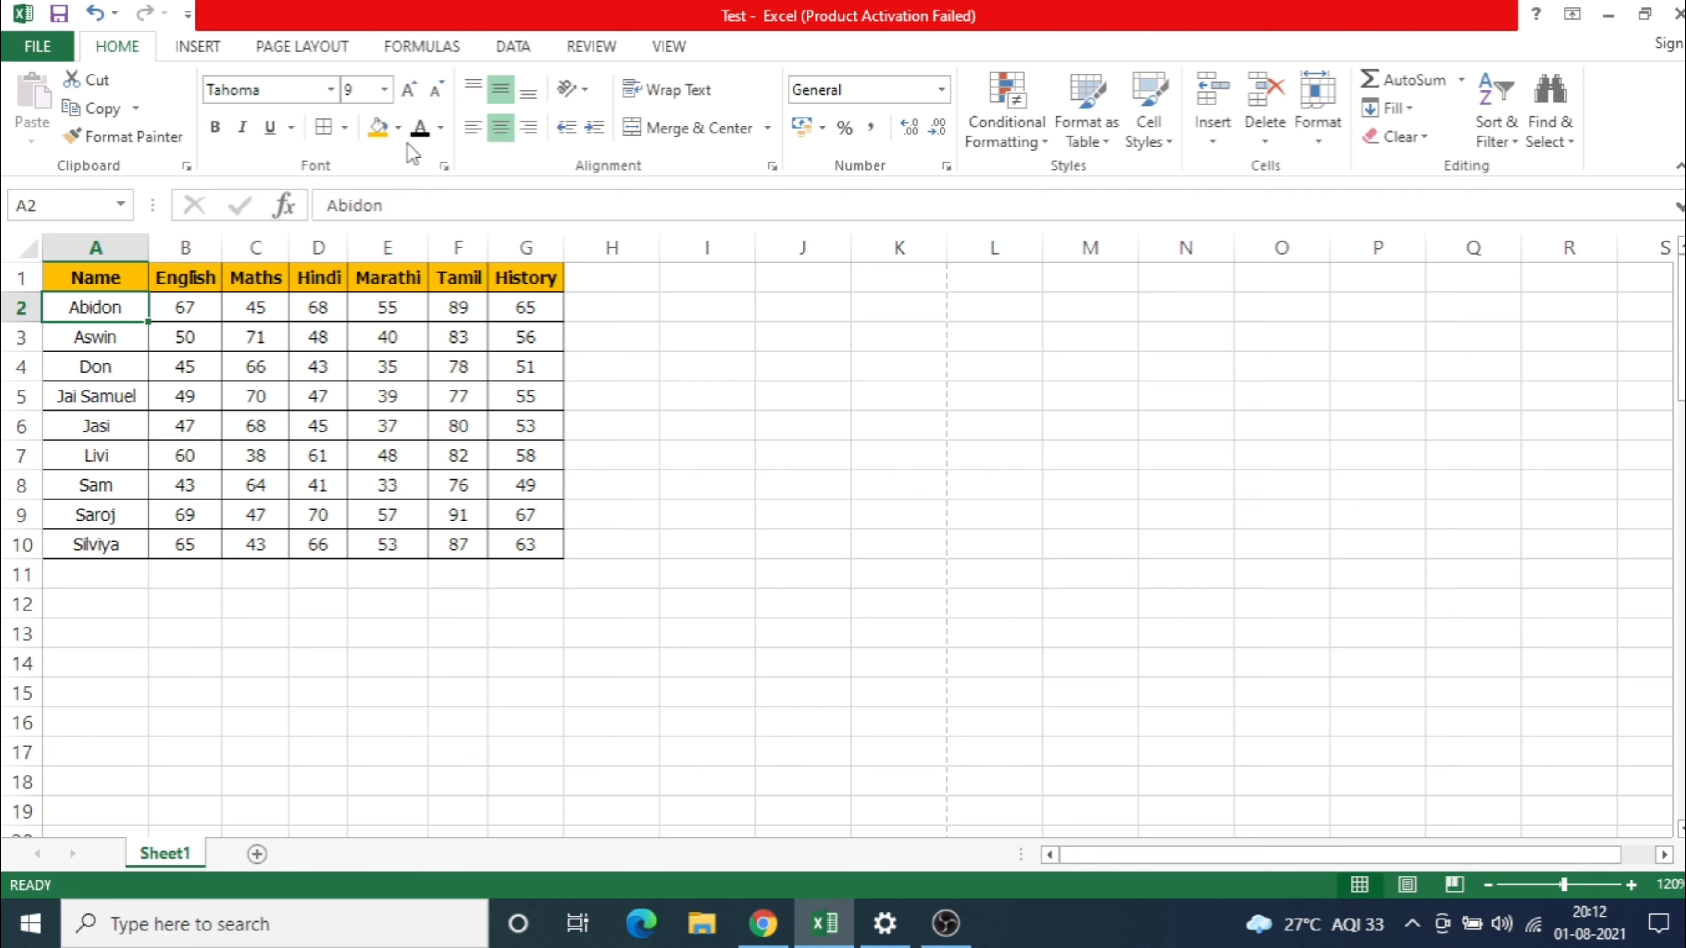
Step: Enter the text Microsoft Excel in cell J2
{"action": "key", "text": "Up"}
{"action": "key", "text": "ctrl+Right"}
{"action": "key", "text": "Right"}
{"action": "key", "text": "Right"}
{"action": "key", "text": "Right"}
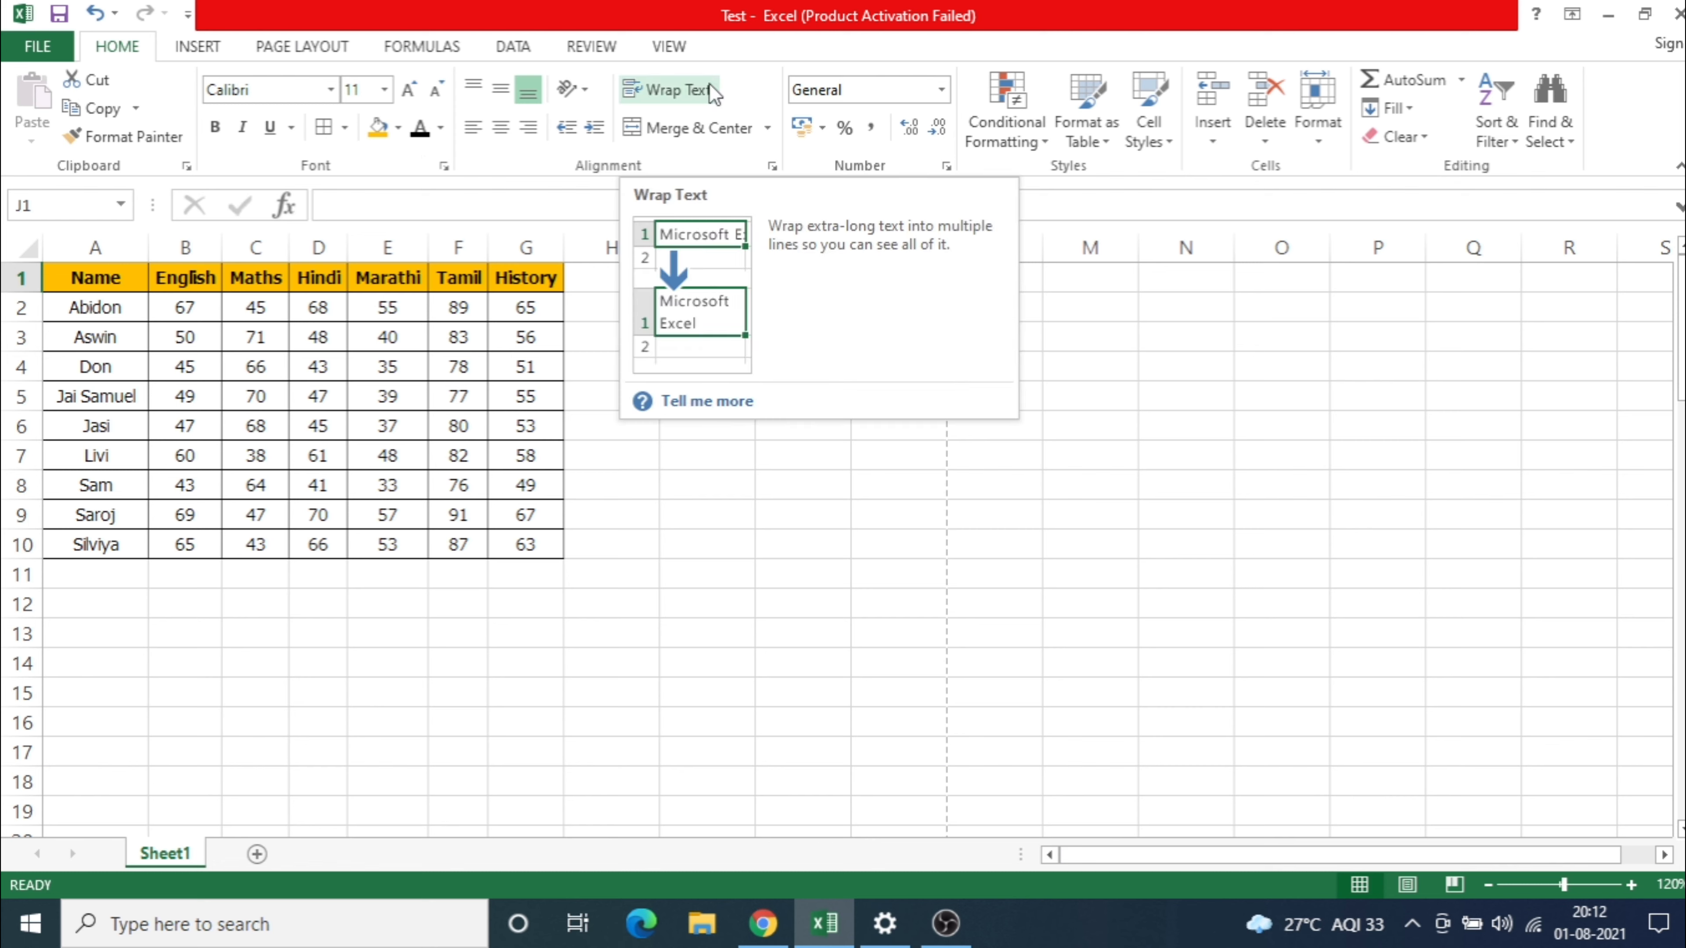
{"action": "key", "text": "Down"}
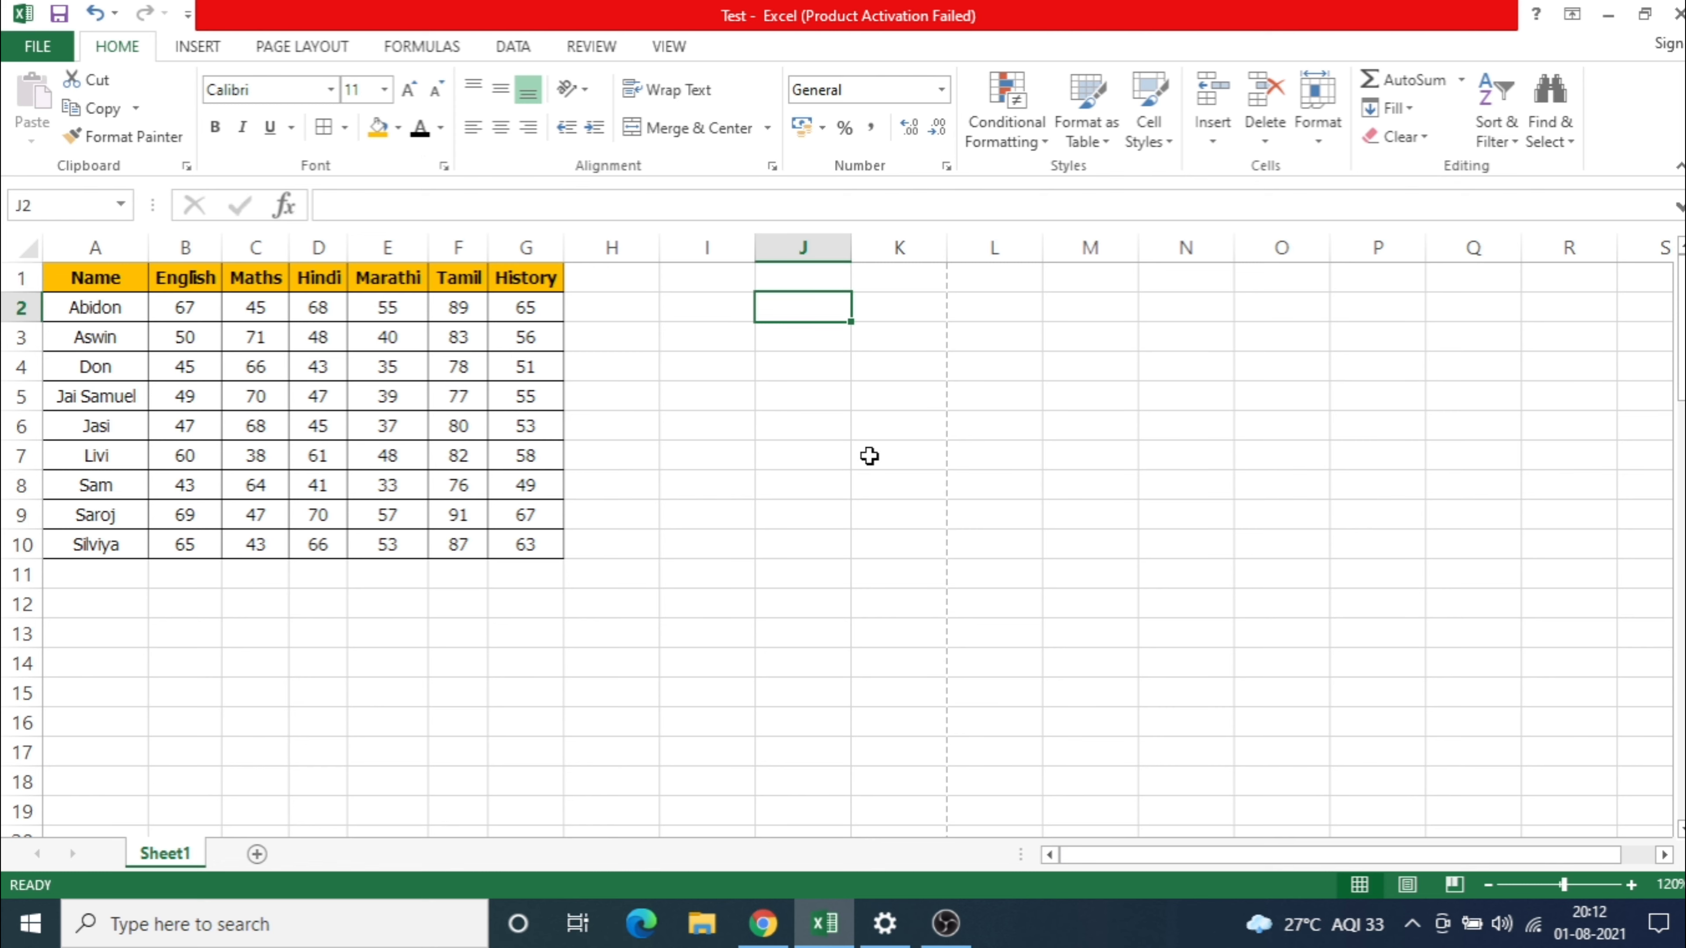
{"action": "type", "text": "Micro"}
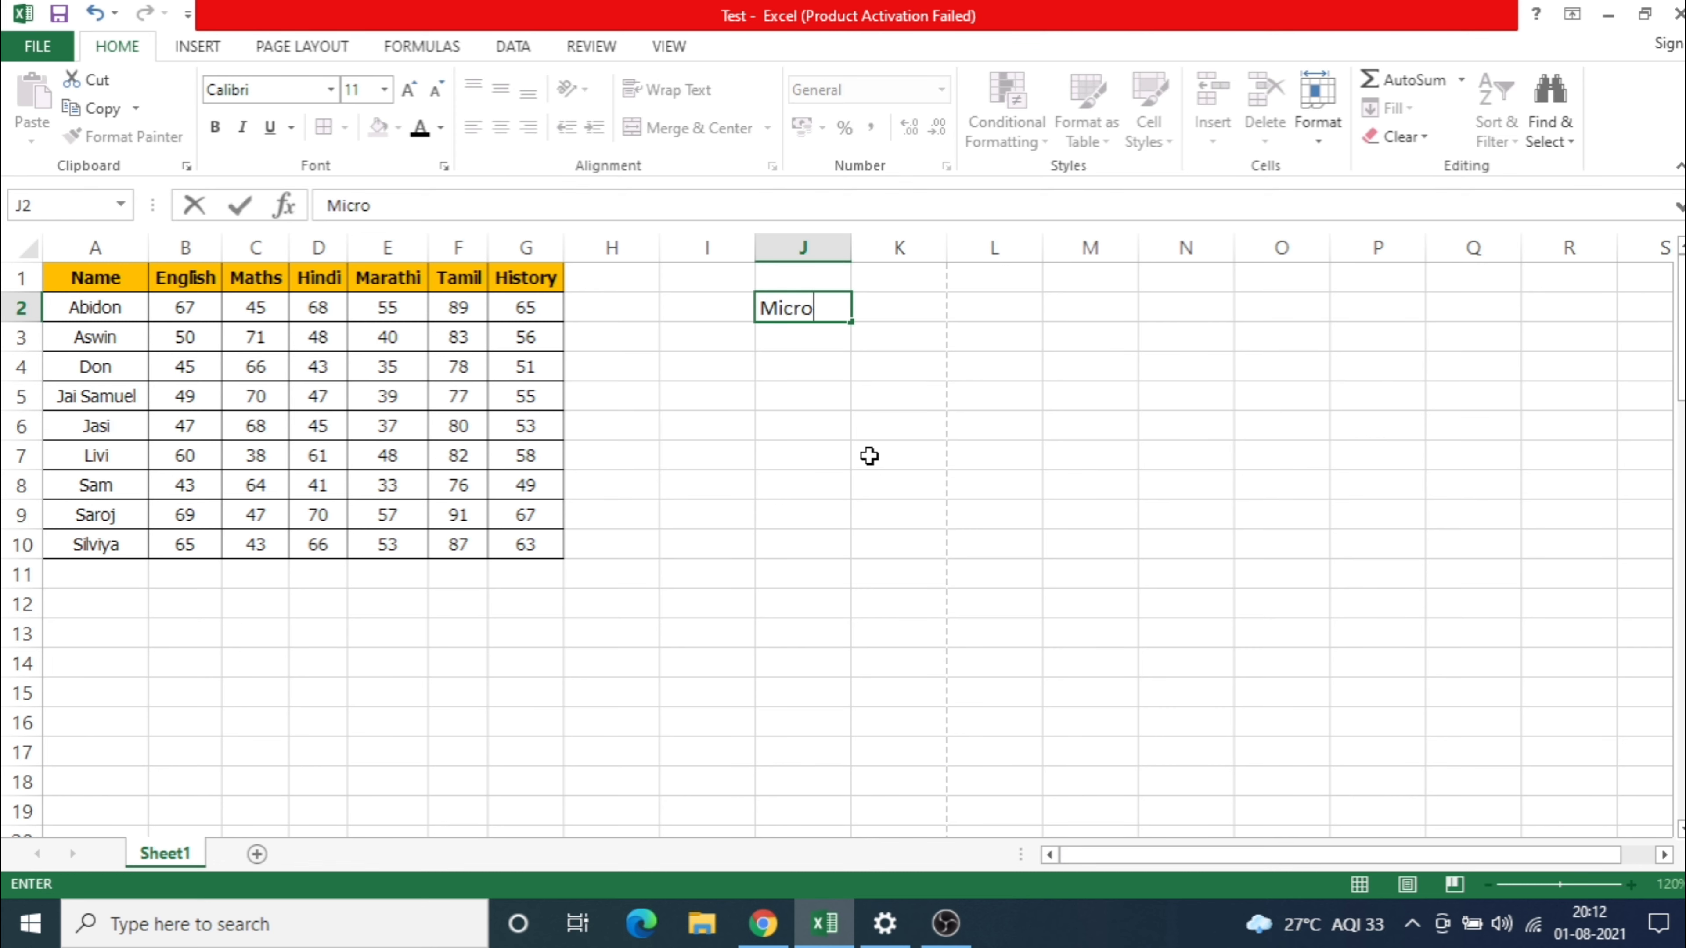
{"action": "type", "text": "soft Excel"}
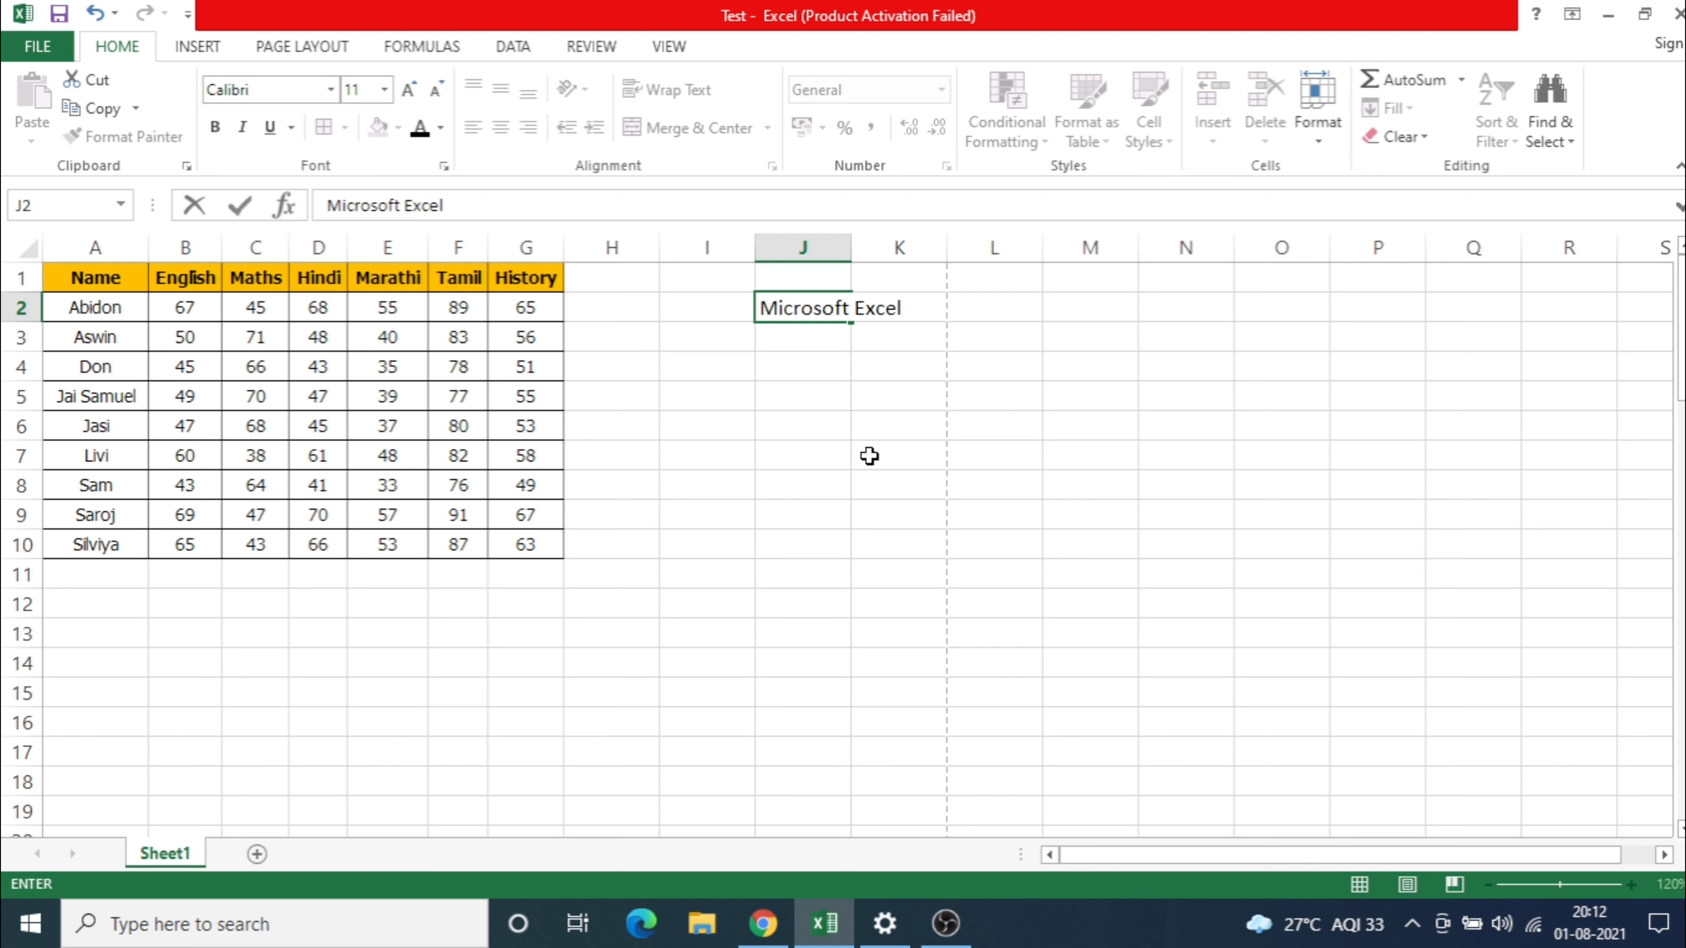
{"action": "key", "text": "Return"}
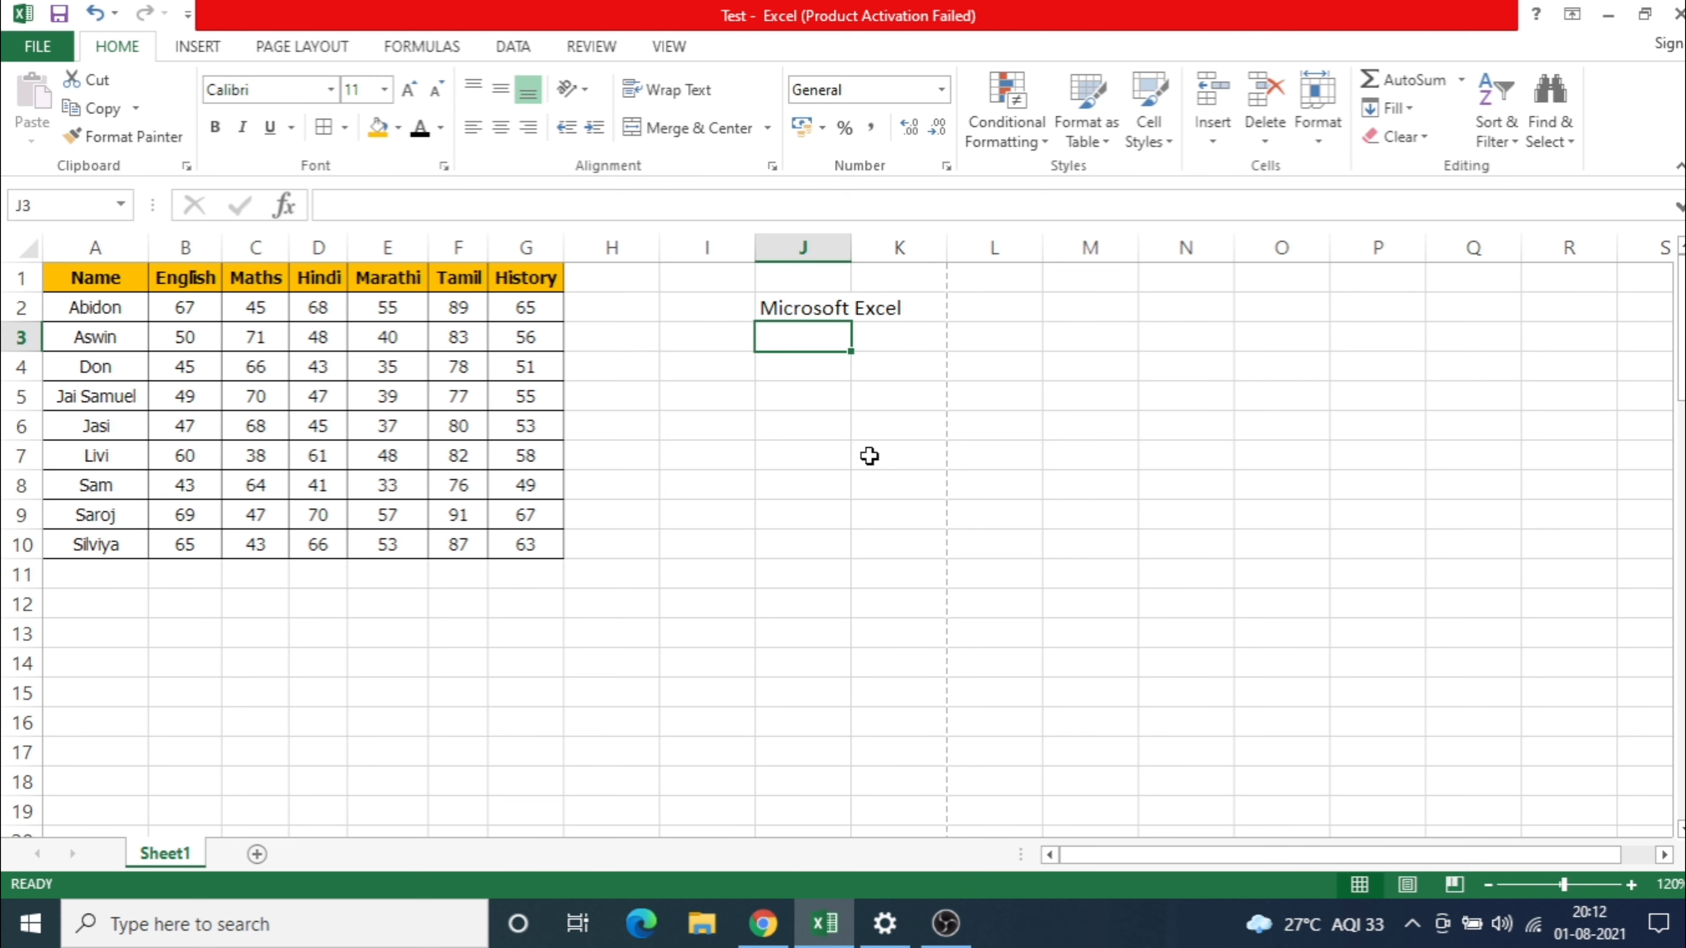
Step: Toggle Wrap Text on and off twice for cell J2
{"action": "key", "text": "Up"}
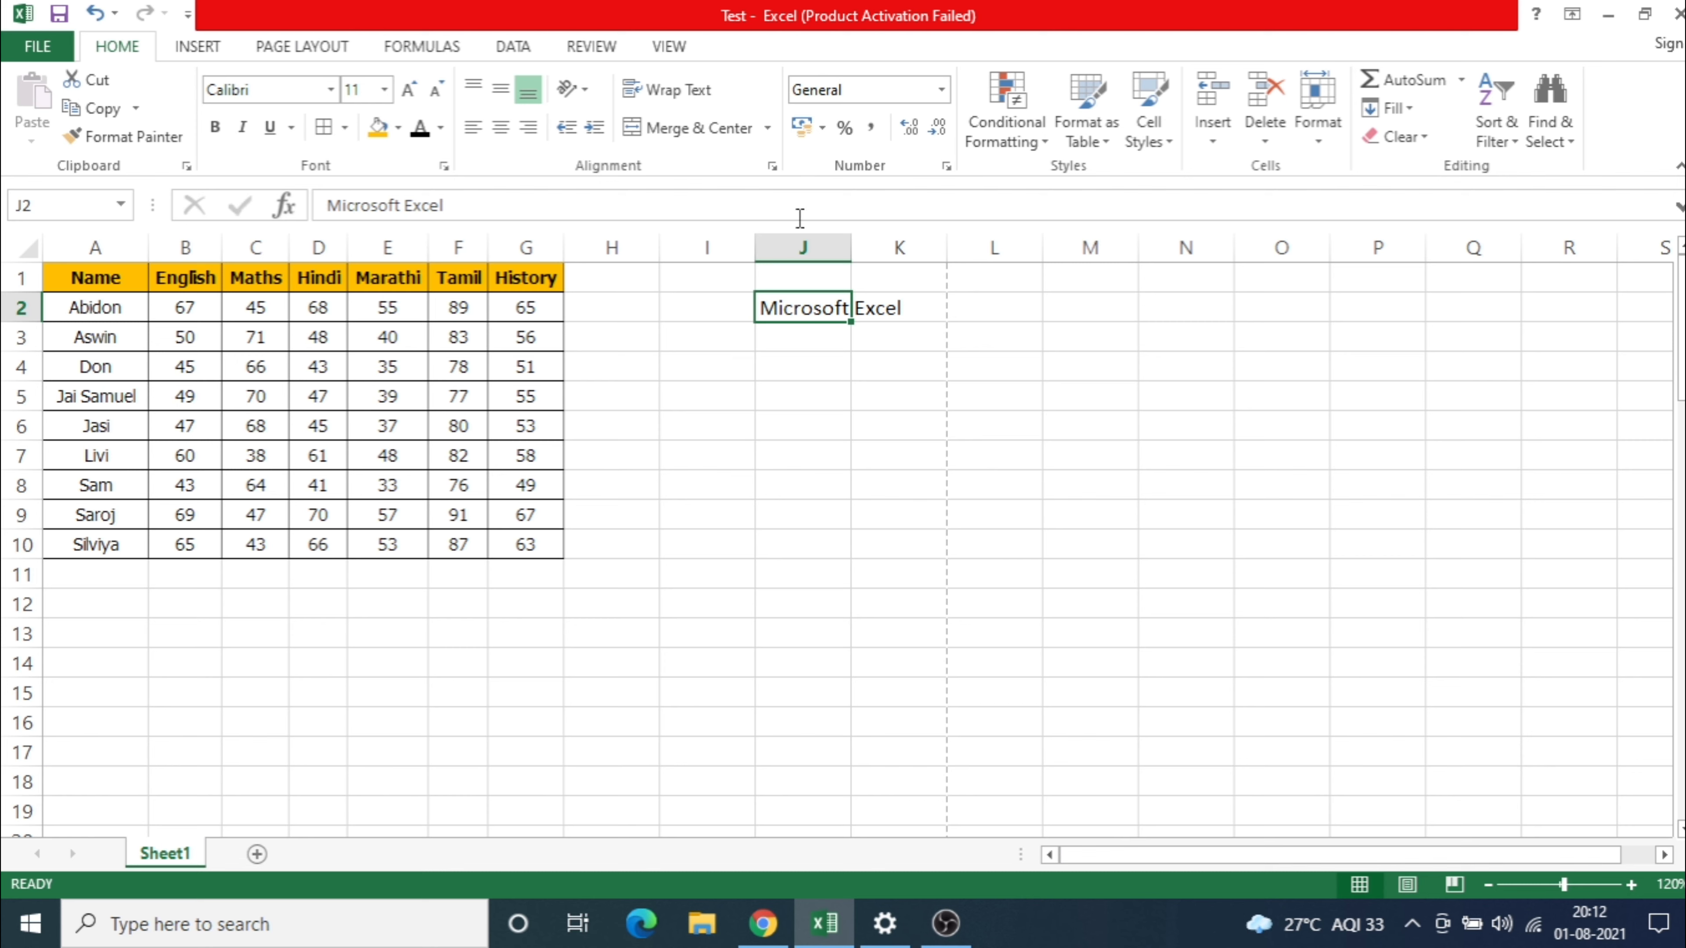
{"action": "left_click", "coordinate": [690, 82]}
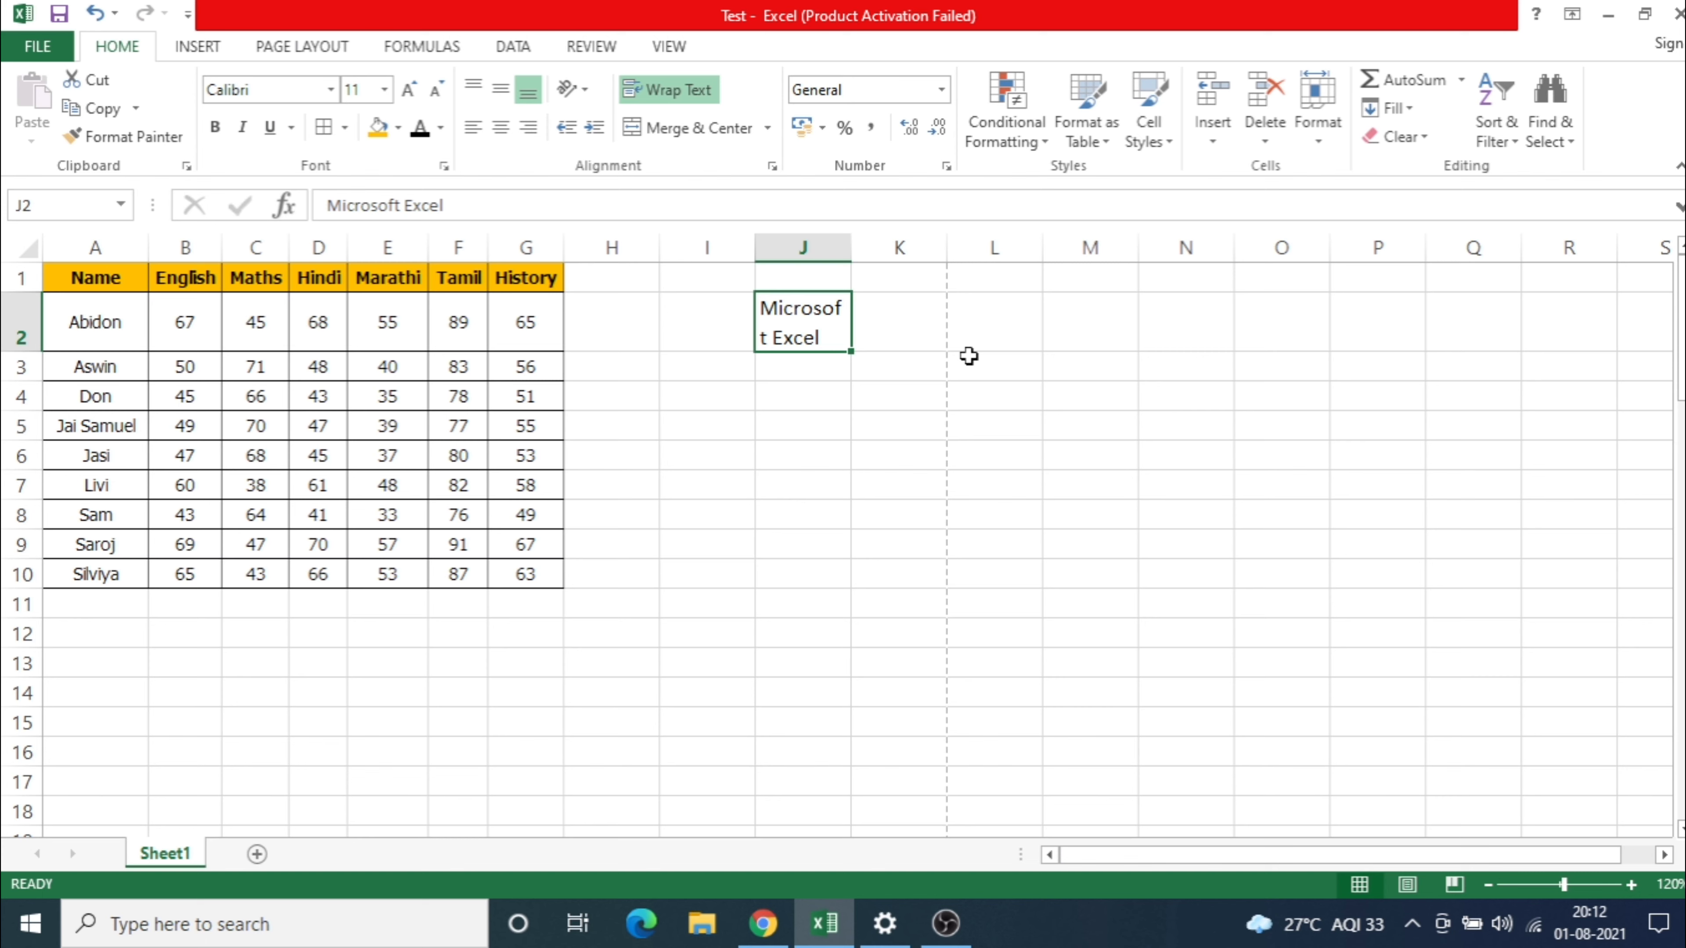
{"action": "left_click", "coordinate": [660, 94]}
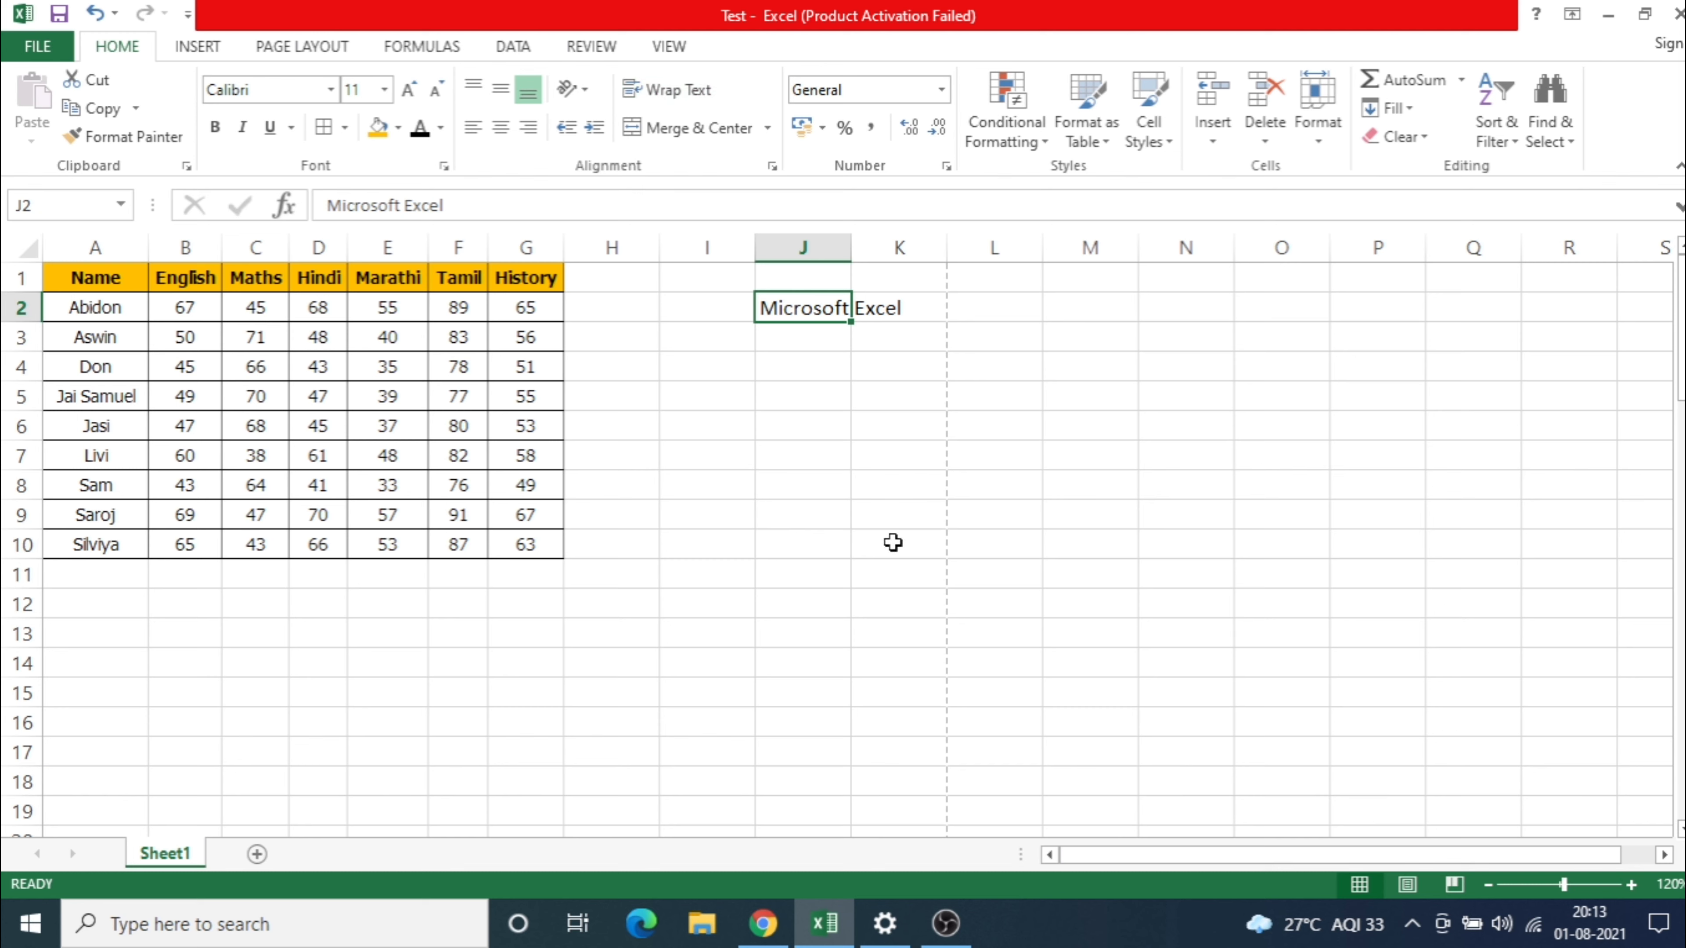
{"action": "key", "text": "alt"}
{"action": "key", "text": "h"}
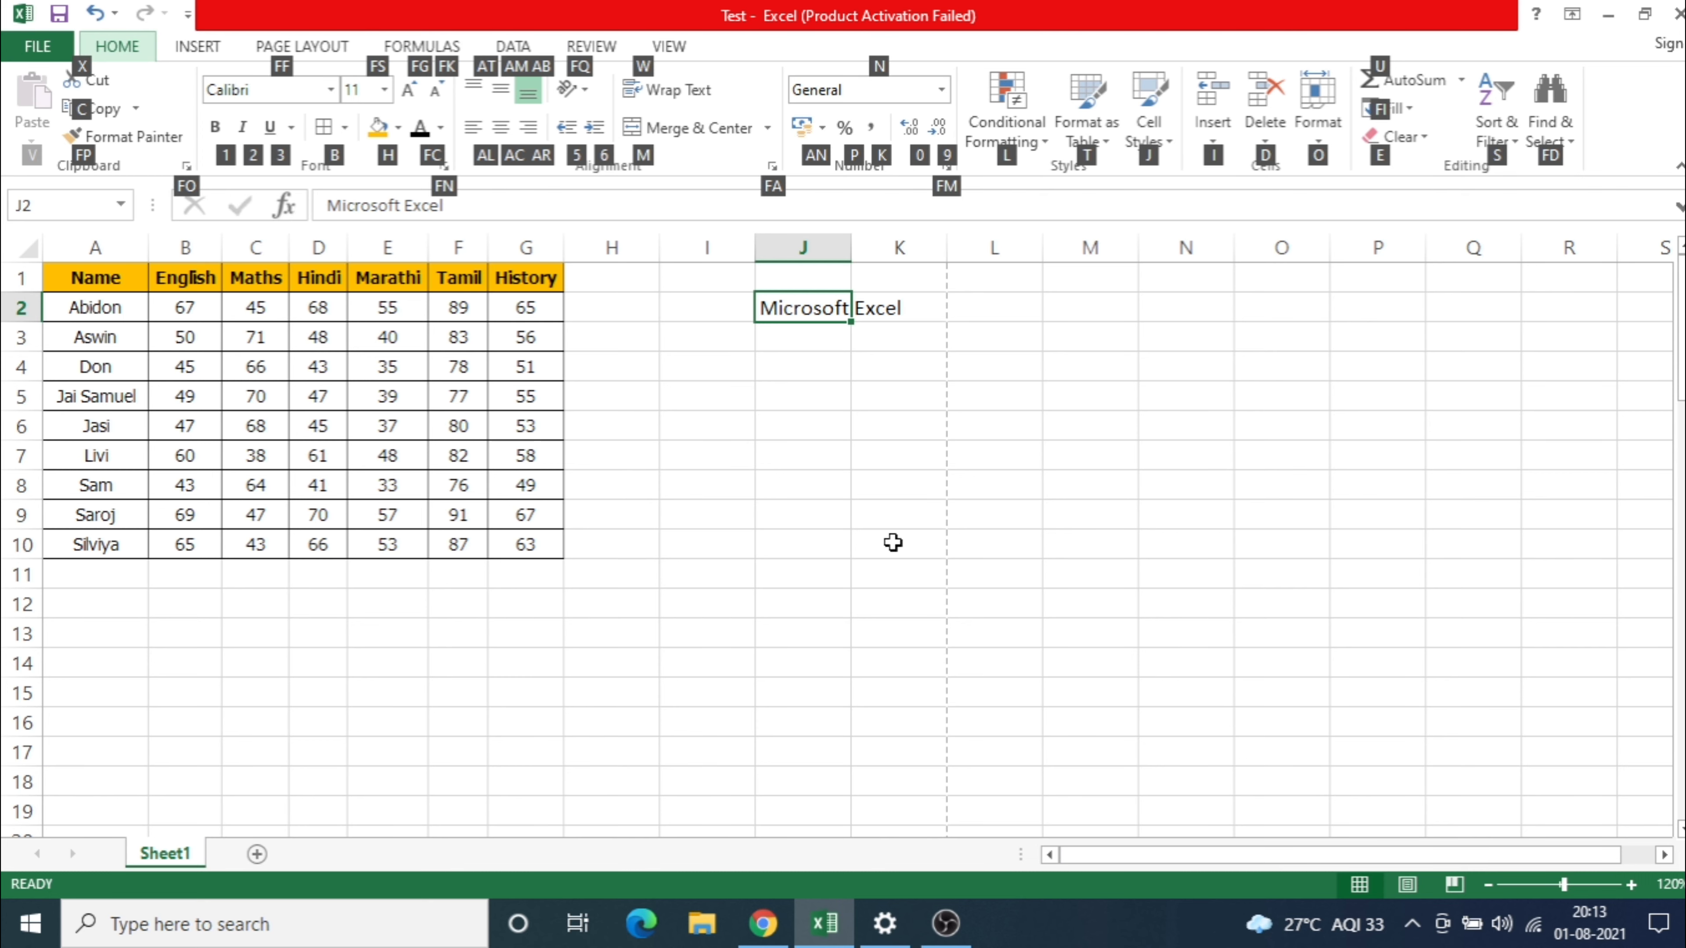
{"action": "key", "text": "w"}
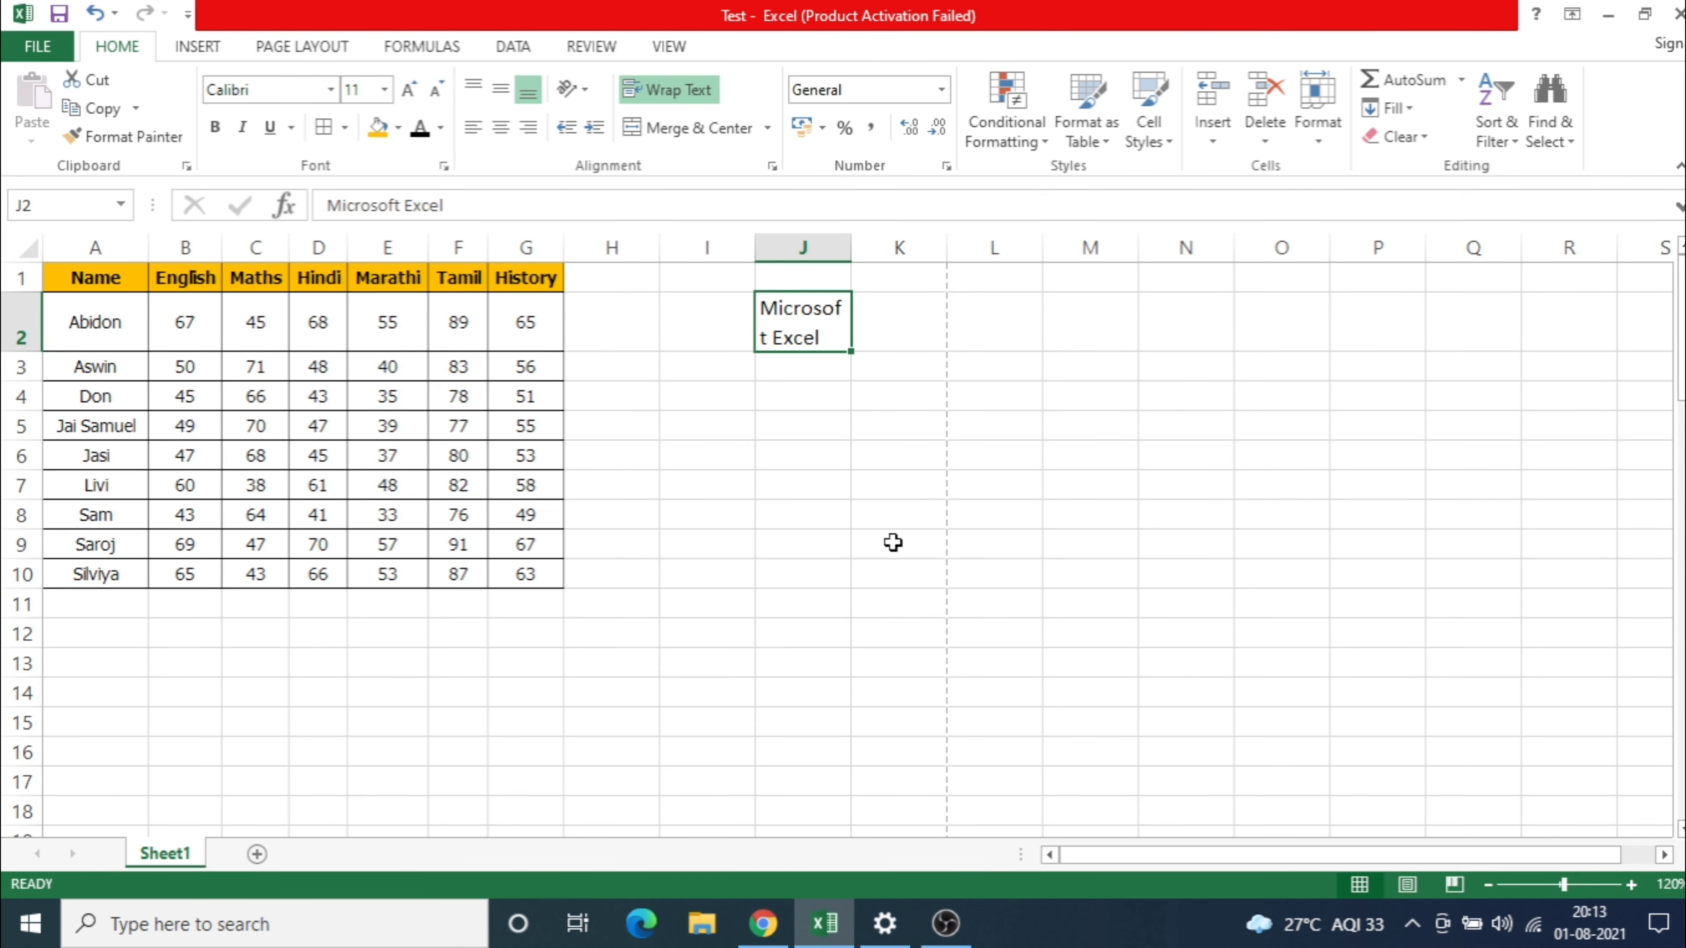
{"action": "key", "text": "alt"}
{"action": "key", "text": "h"}
{"action": "key", "text": "w"}
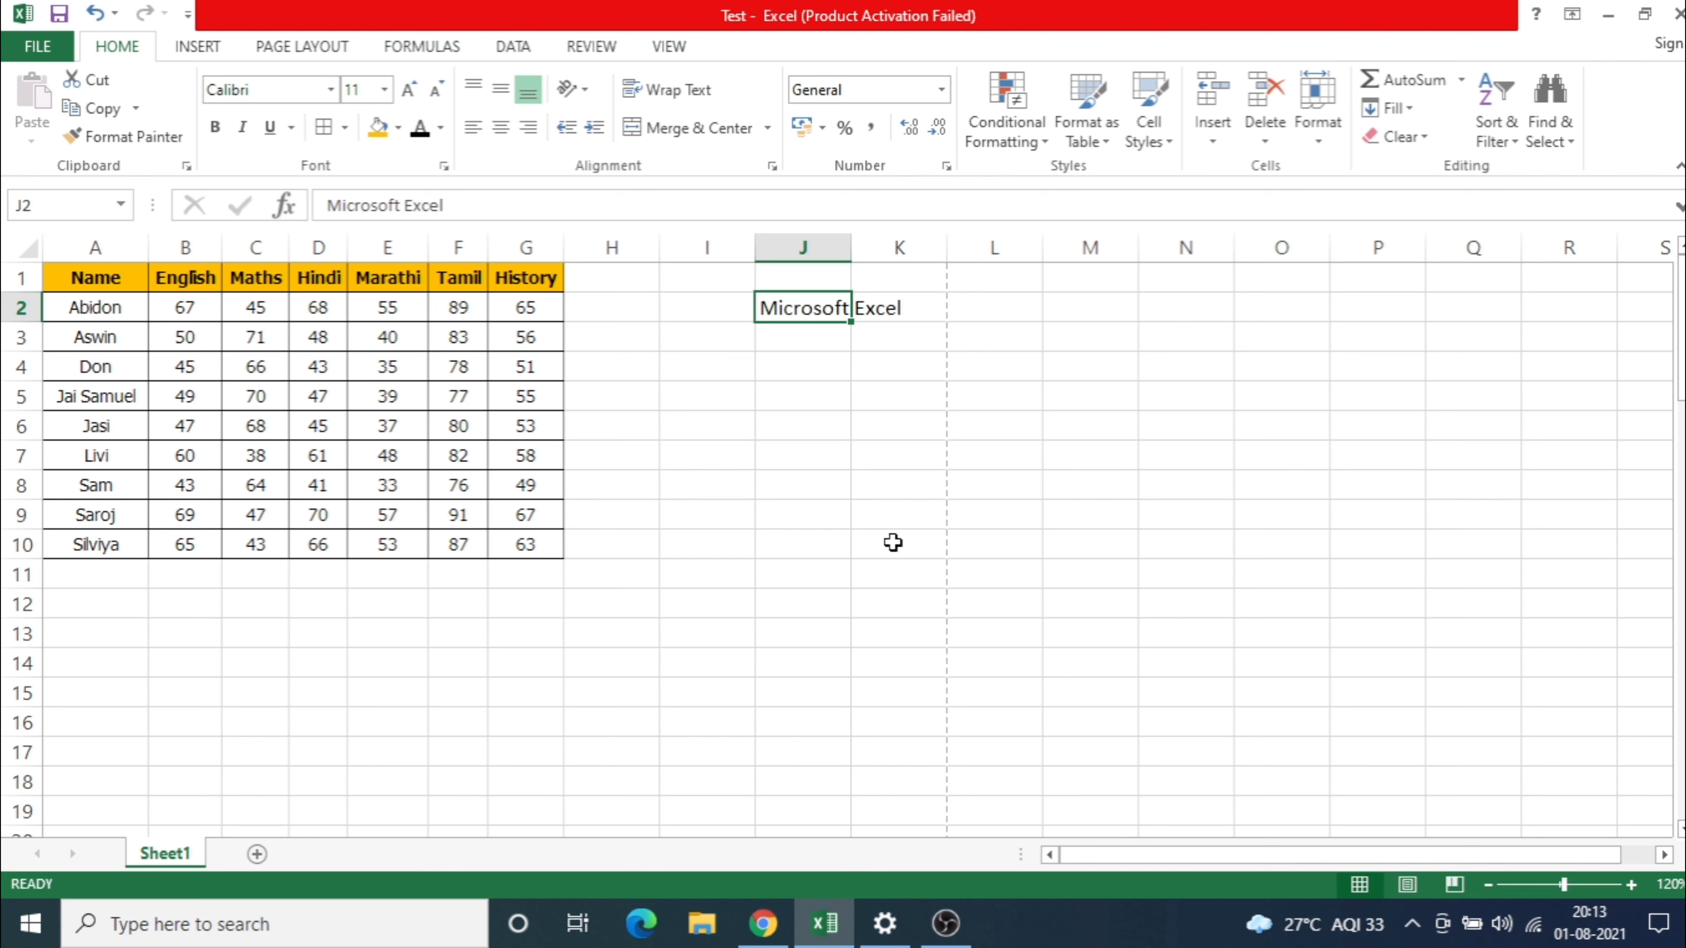
Step: Clear the contents of cell J2
{"action": "key", "text": "Left"}
{"action": "key", "text": "Right"}
{"action": "key", "text": "Delete"}
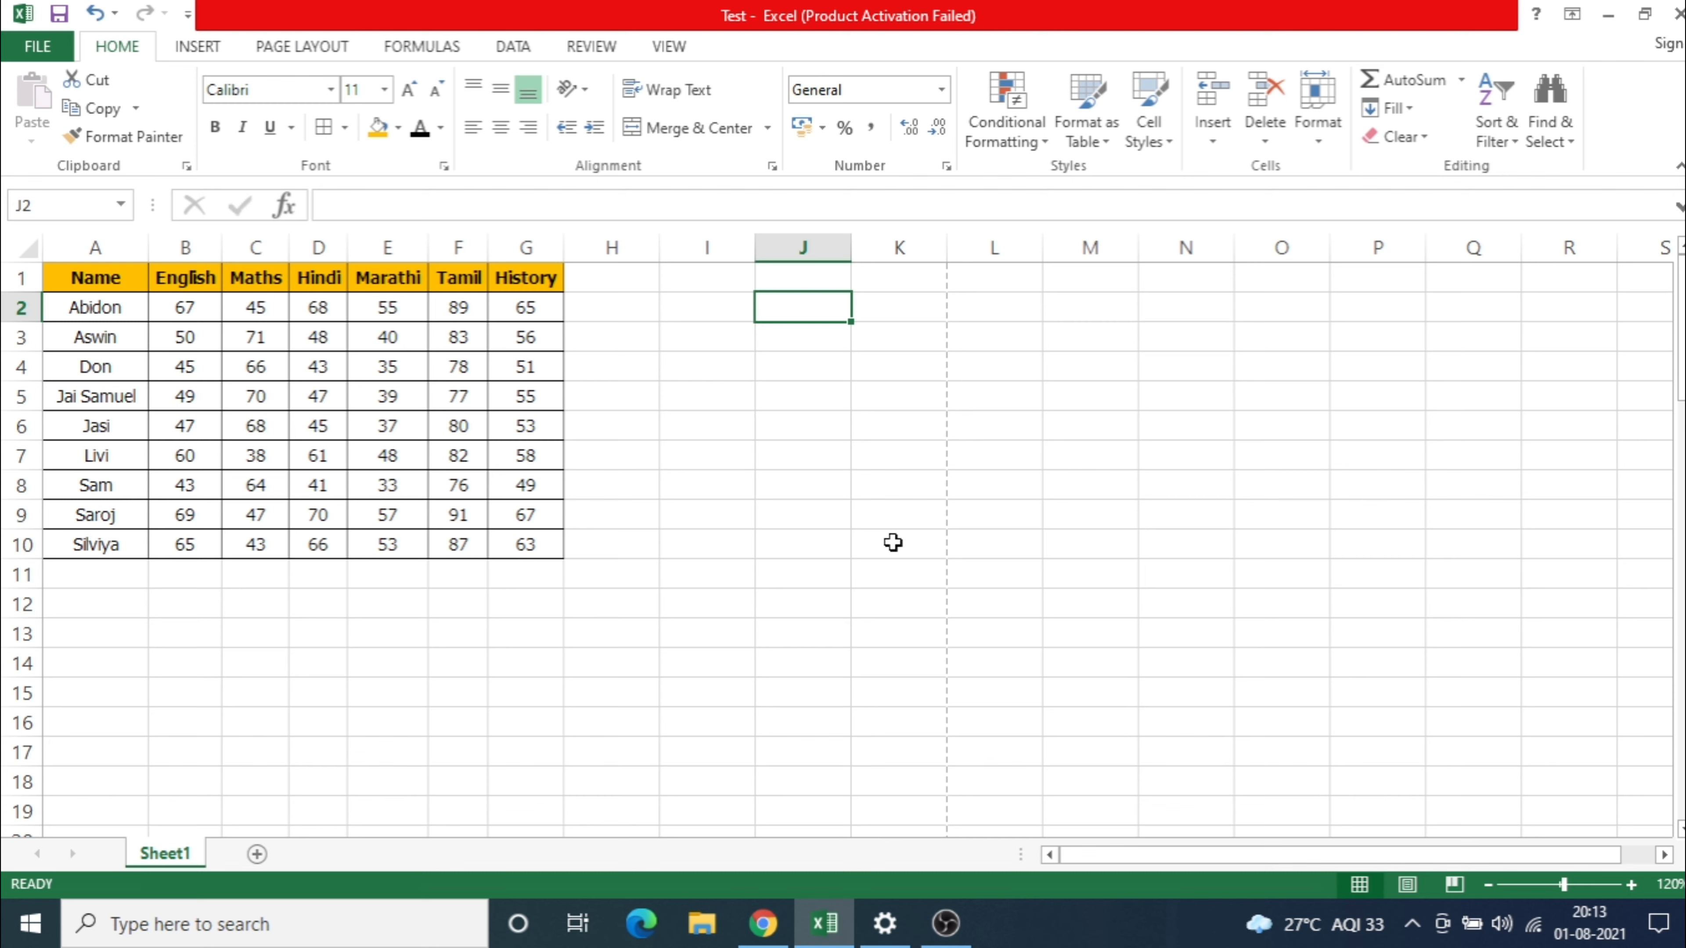
Step: Enter the heading Total in cell H1 next to the History column
{"action": "key", "text": "Left"}
{"action": "key", "text": "Left"}
{"action": "key", "text": "Up"}
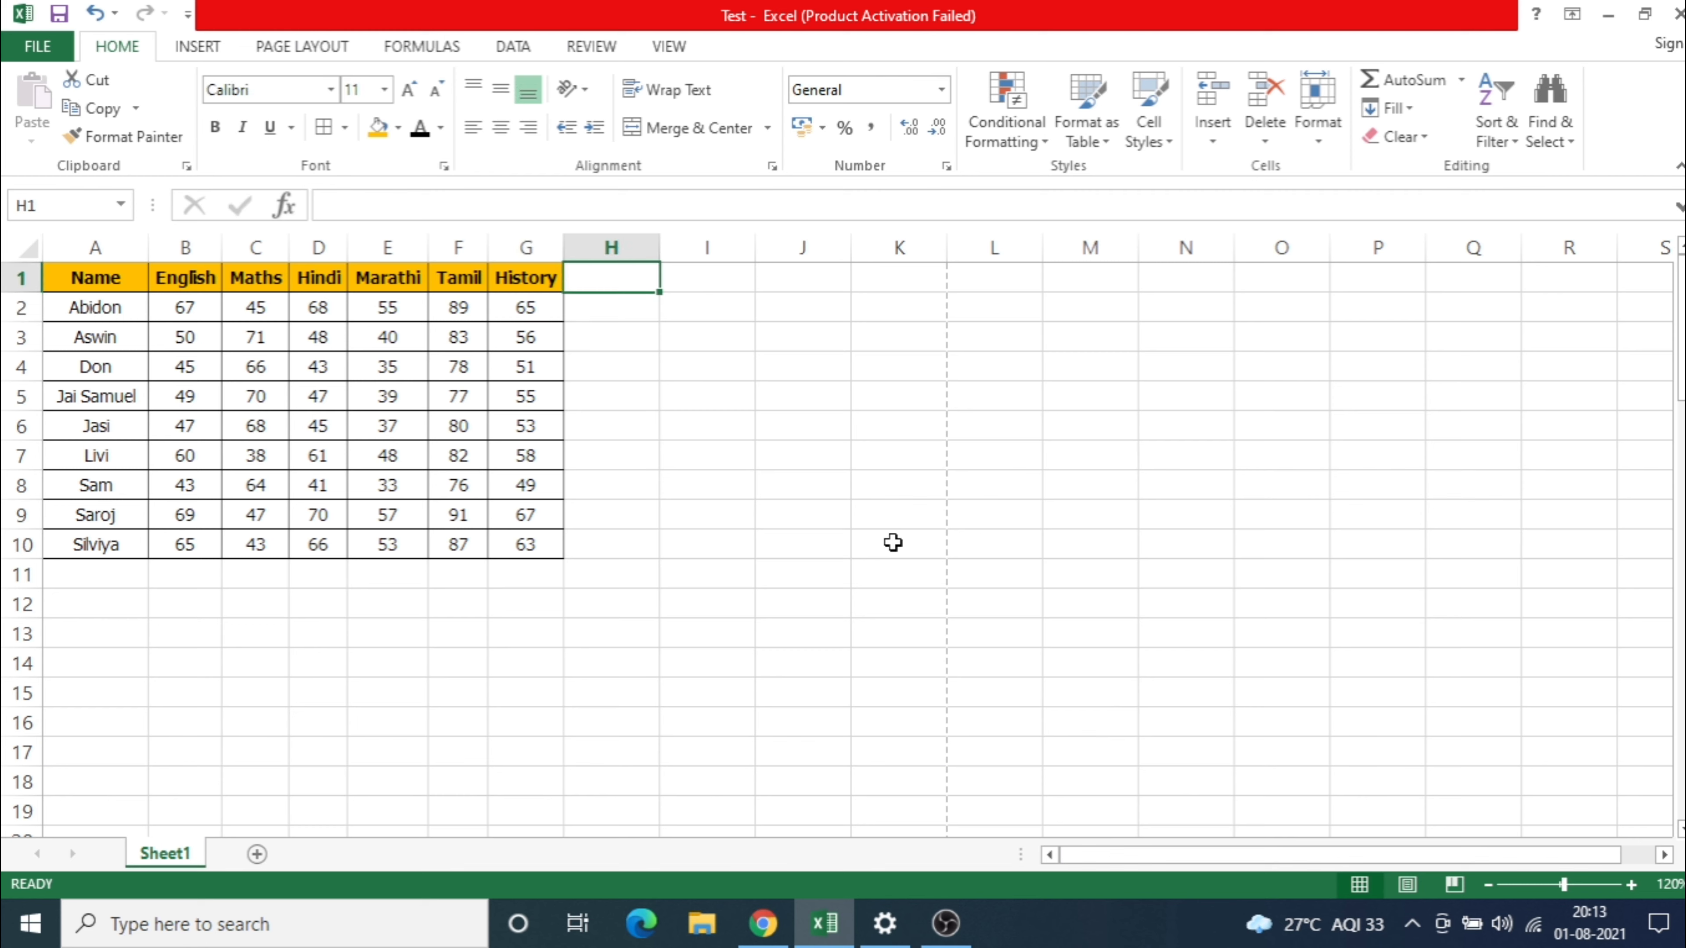
{"action": "key", "text": "Left"}
{"action": "key", "text": "Left"}
{"action": "key", "text": "Left"}
{"action": "key", "text": "Left"}
{"action": "key", "text": "Left"}
{"action": "key", "text": "Left"}
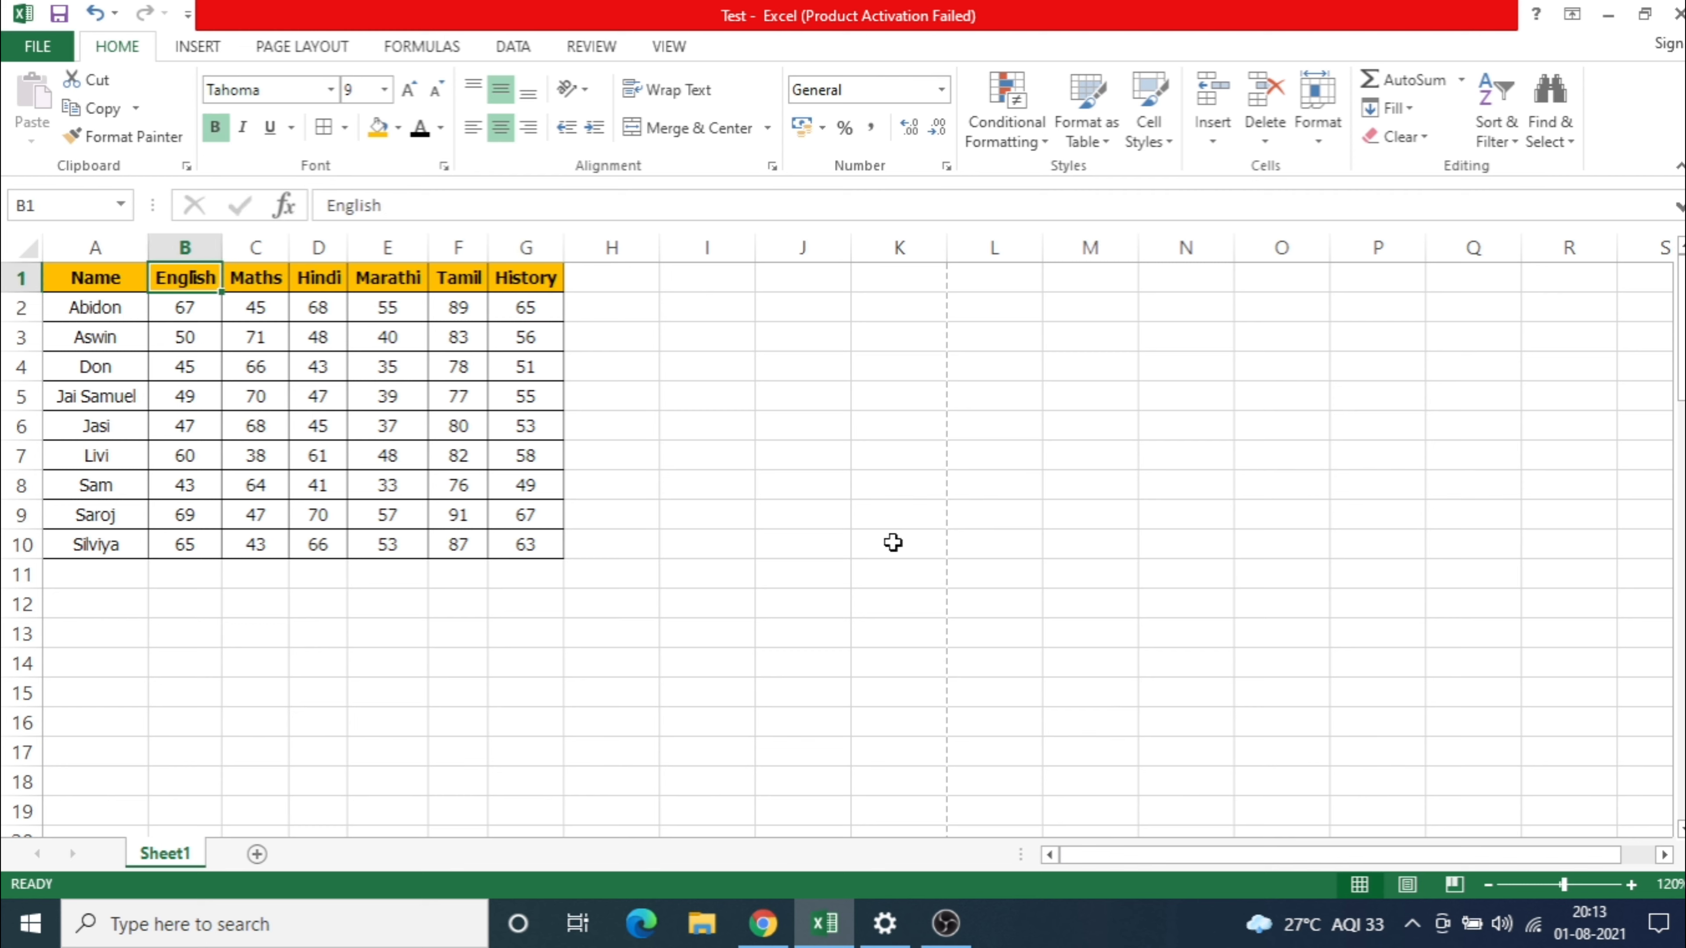
{"action": "key", "text": "ctrl+shift+Right"}
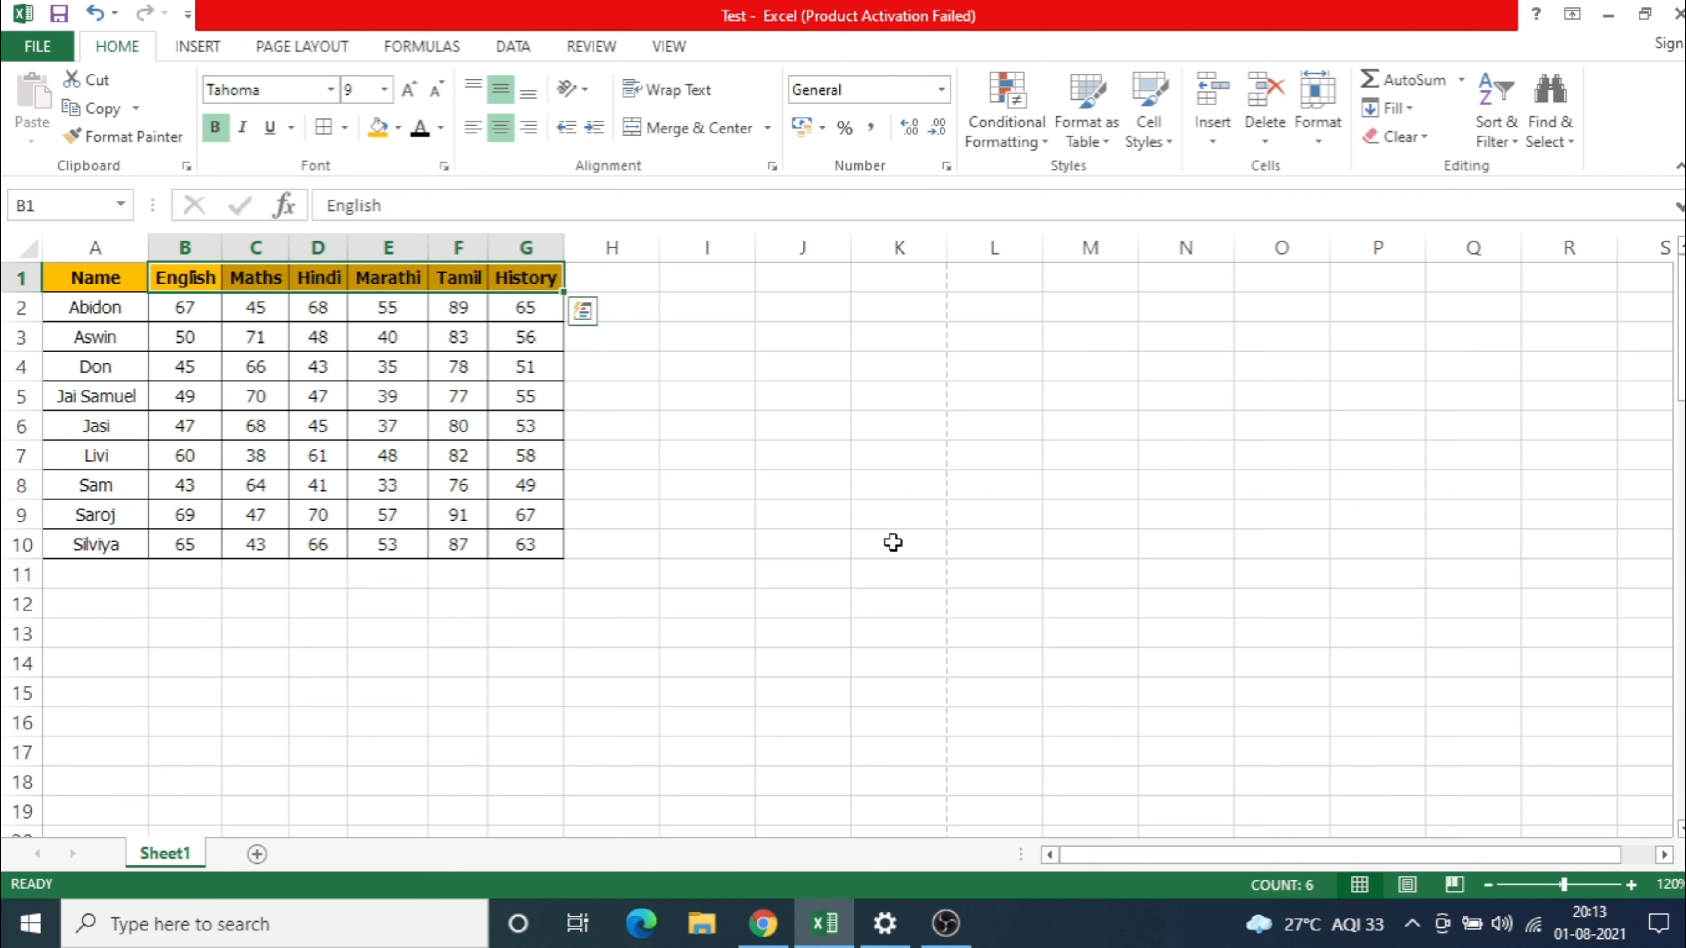
{"action": "key", "text": "Right"}
{"action": "key", "text": "Right"}
{"action": "key", "text": "Right"}
{"action": "key", "text": "Right"}
{"action": "key", "text": "Right"}
{"action": "key", "text": "Right"}
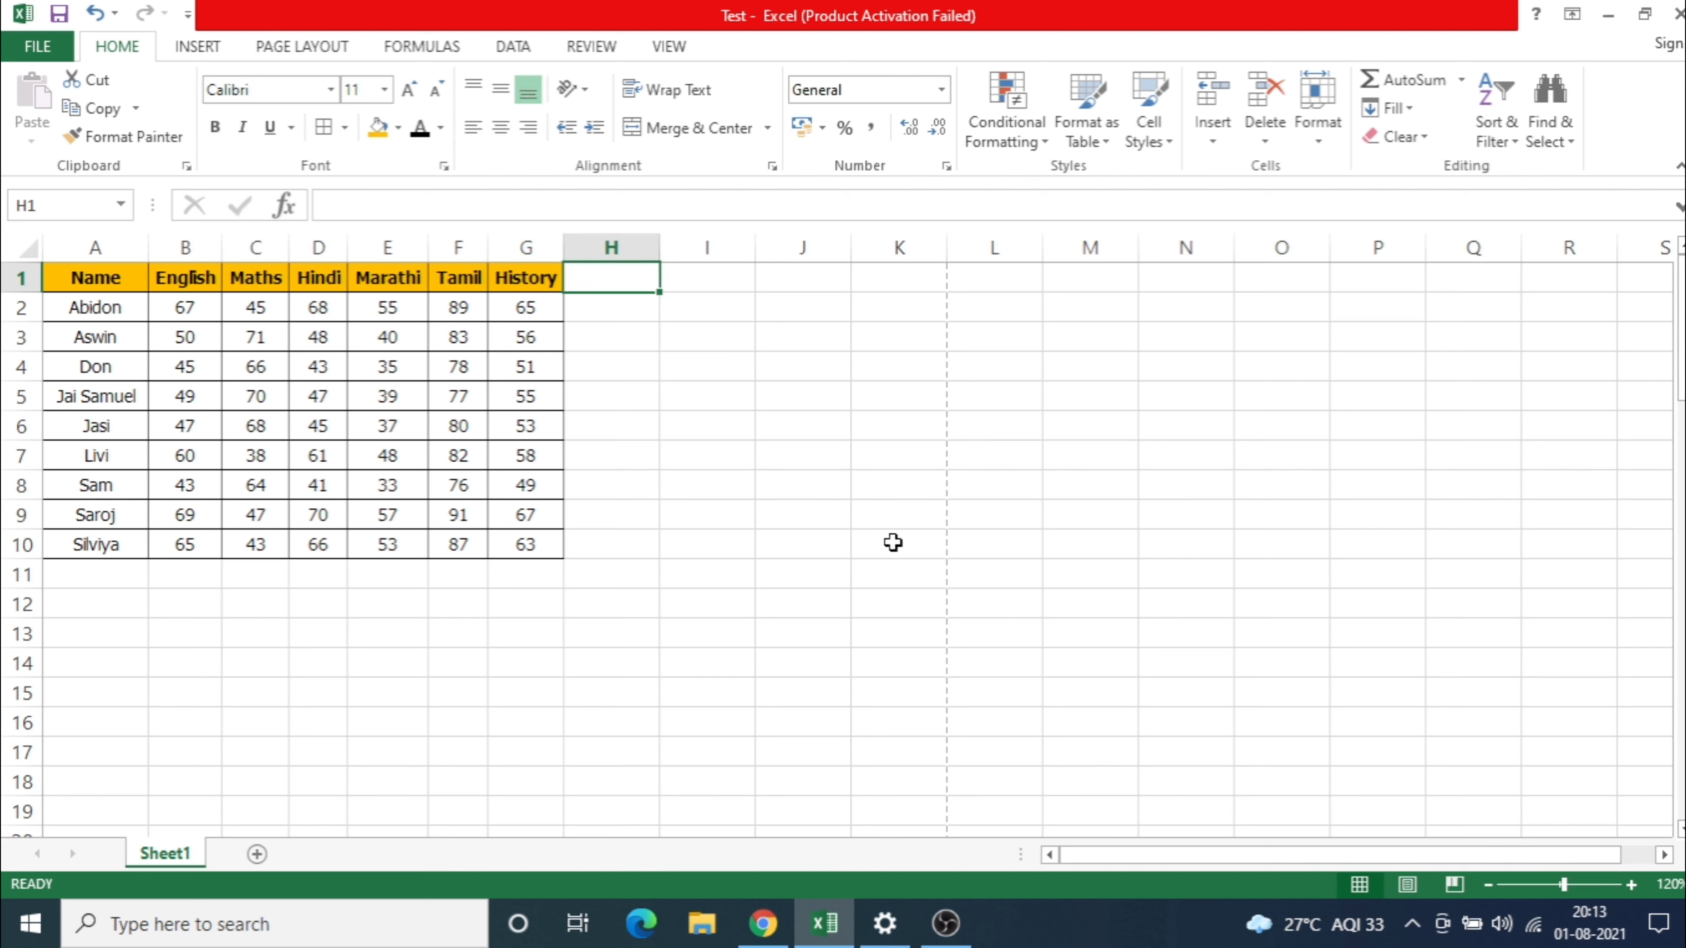
{"action": "type", "text": "Total"}
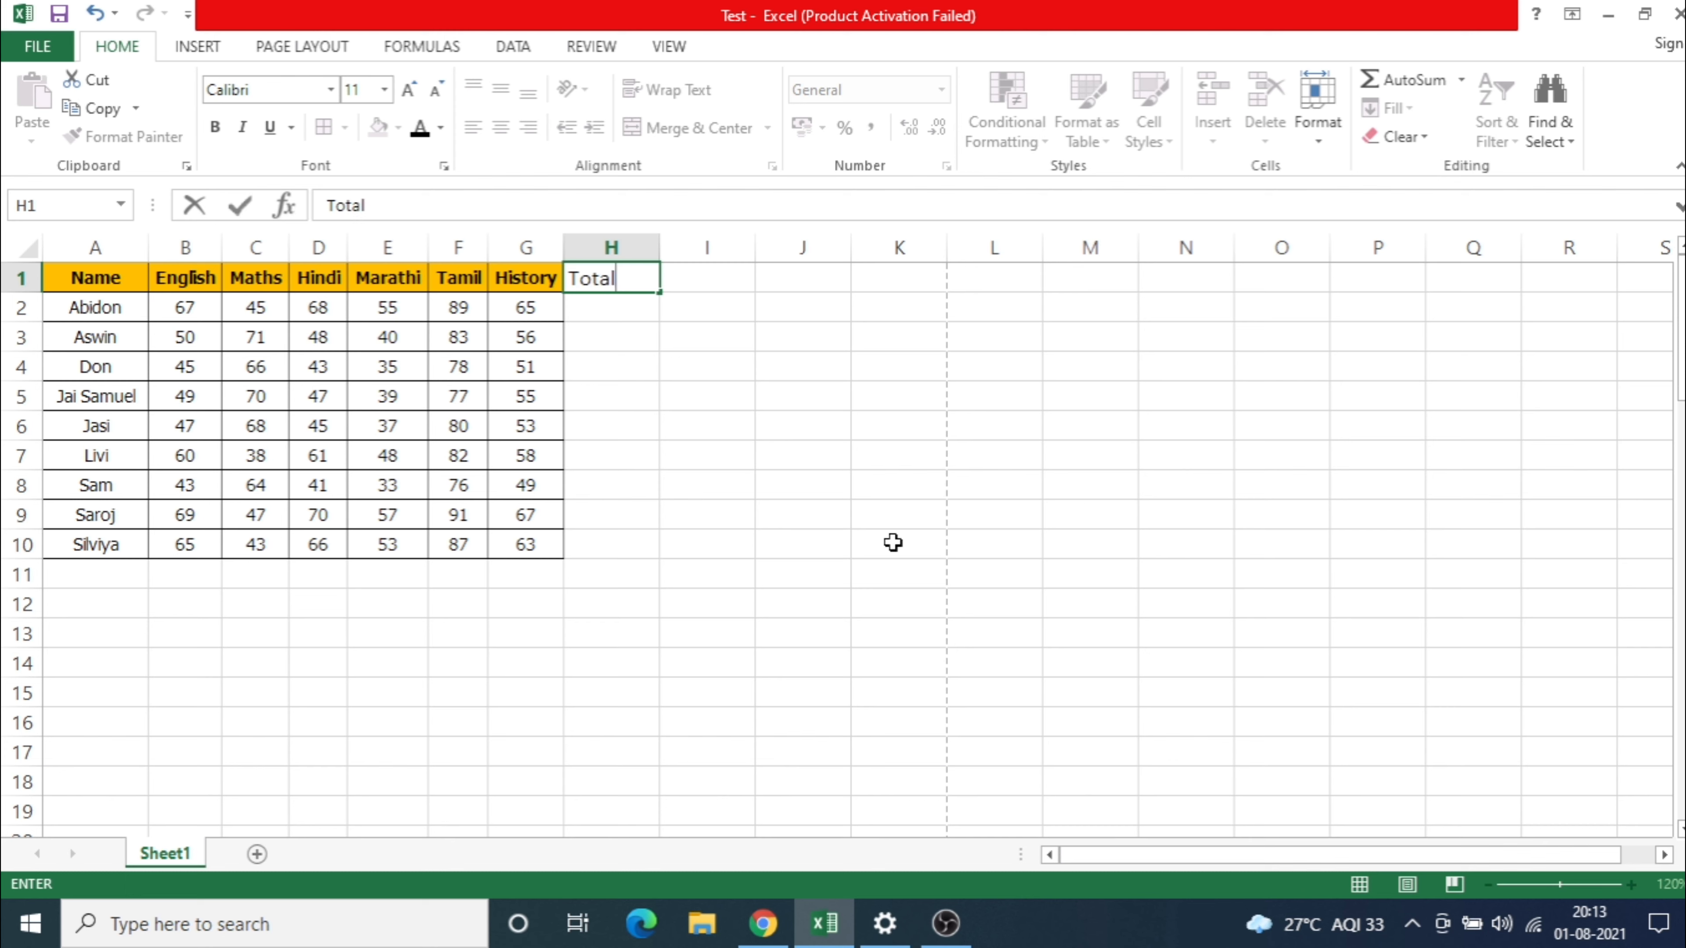
{"action": "key", "text": "Return"}
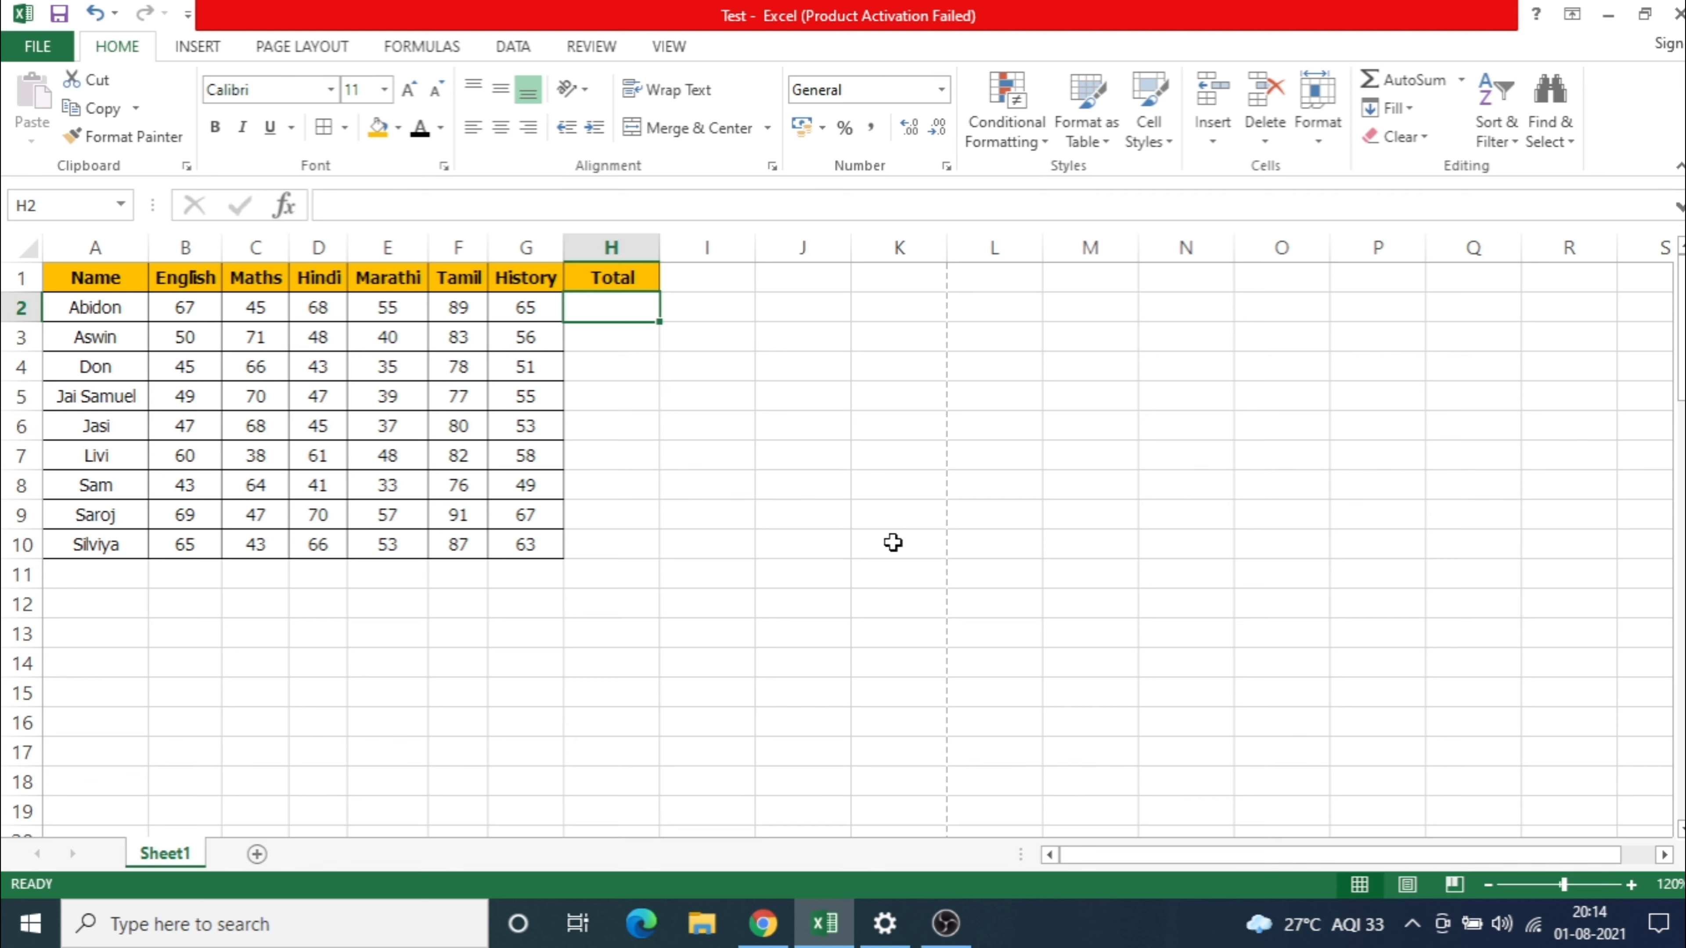
Step: Enter a SUM formula in H2 adding Abidon's marks across B2:G2
{"action": "type", "text": "=sum"}
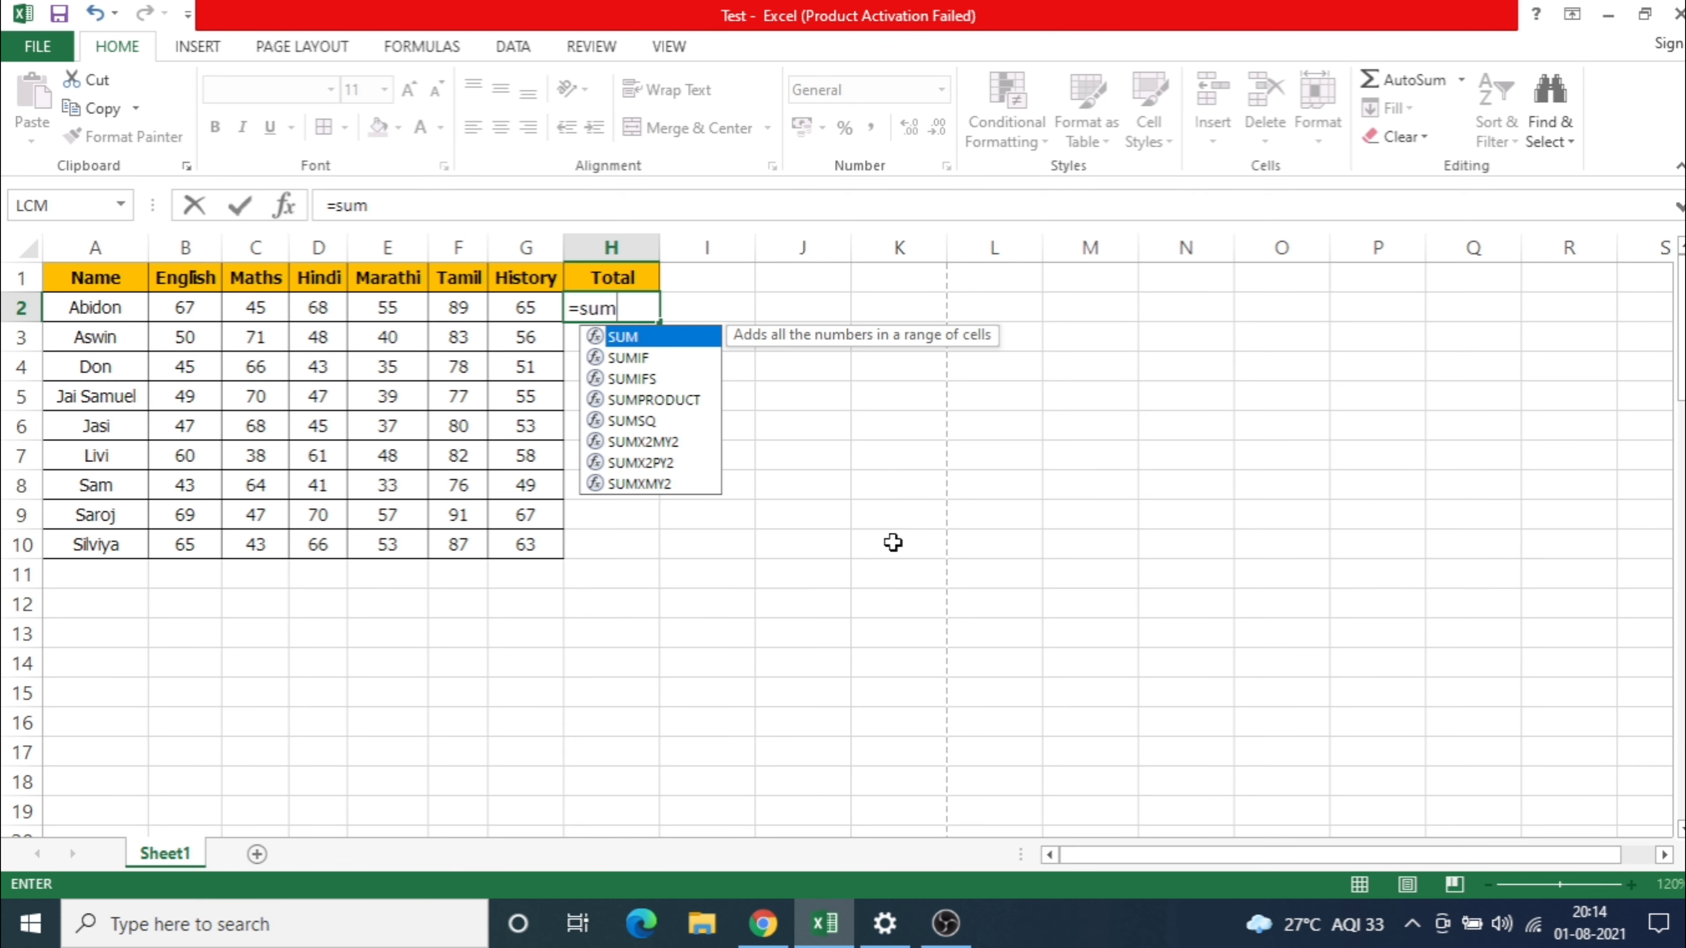
{"action": "key", "text": "Tab"}
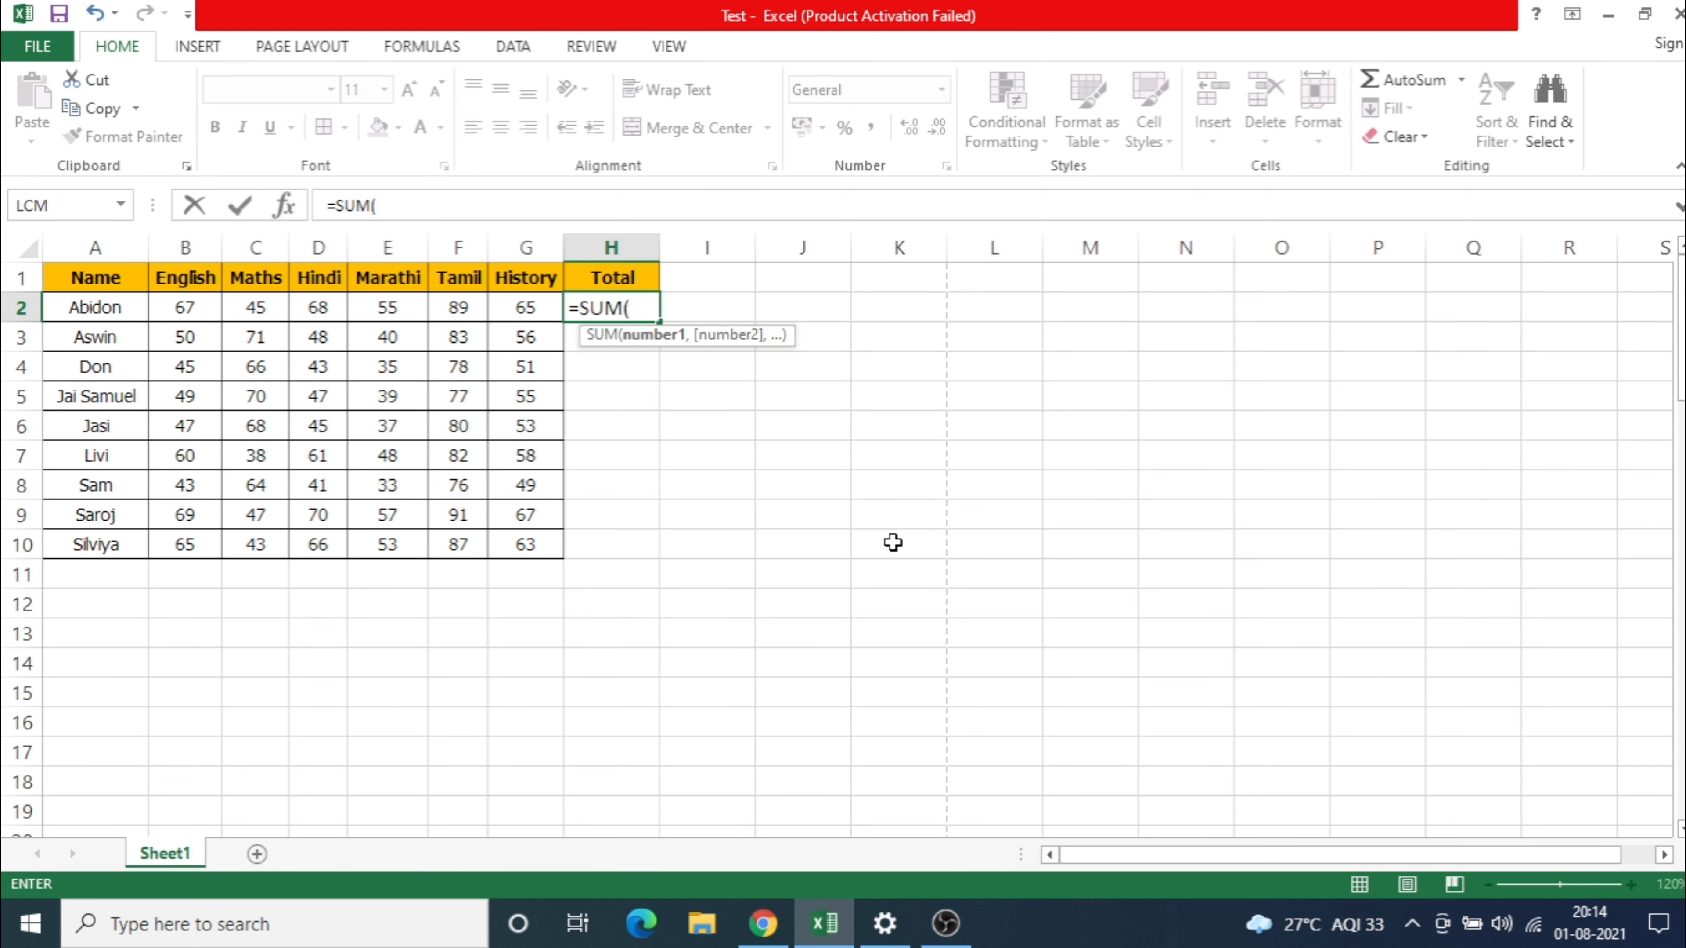
{"action": "key", "text": "Left"}
{"action": "key", "text": "shift+Left"}
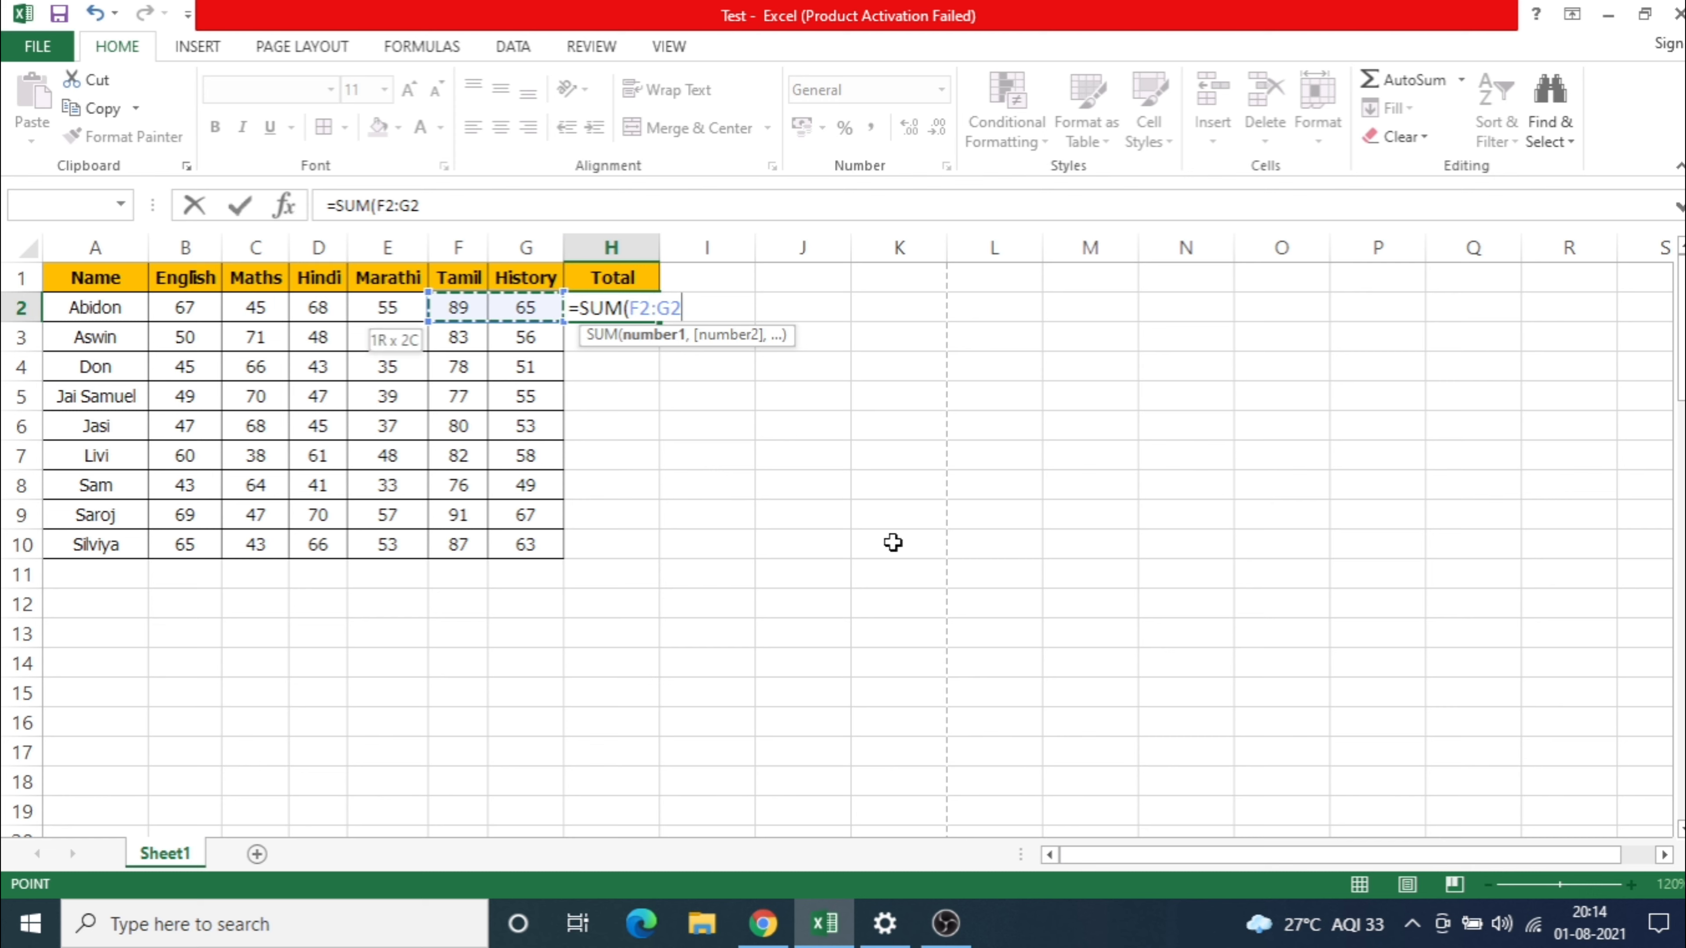
{"action": "key", "text": "shift+Left"}
{"action": "key", "text": "shift+Left"}
{"action": "key", "text": "shift+Left"}
{"action": "key", "text": "shift+Left"}
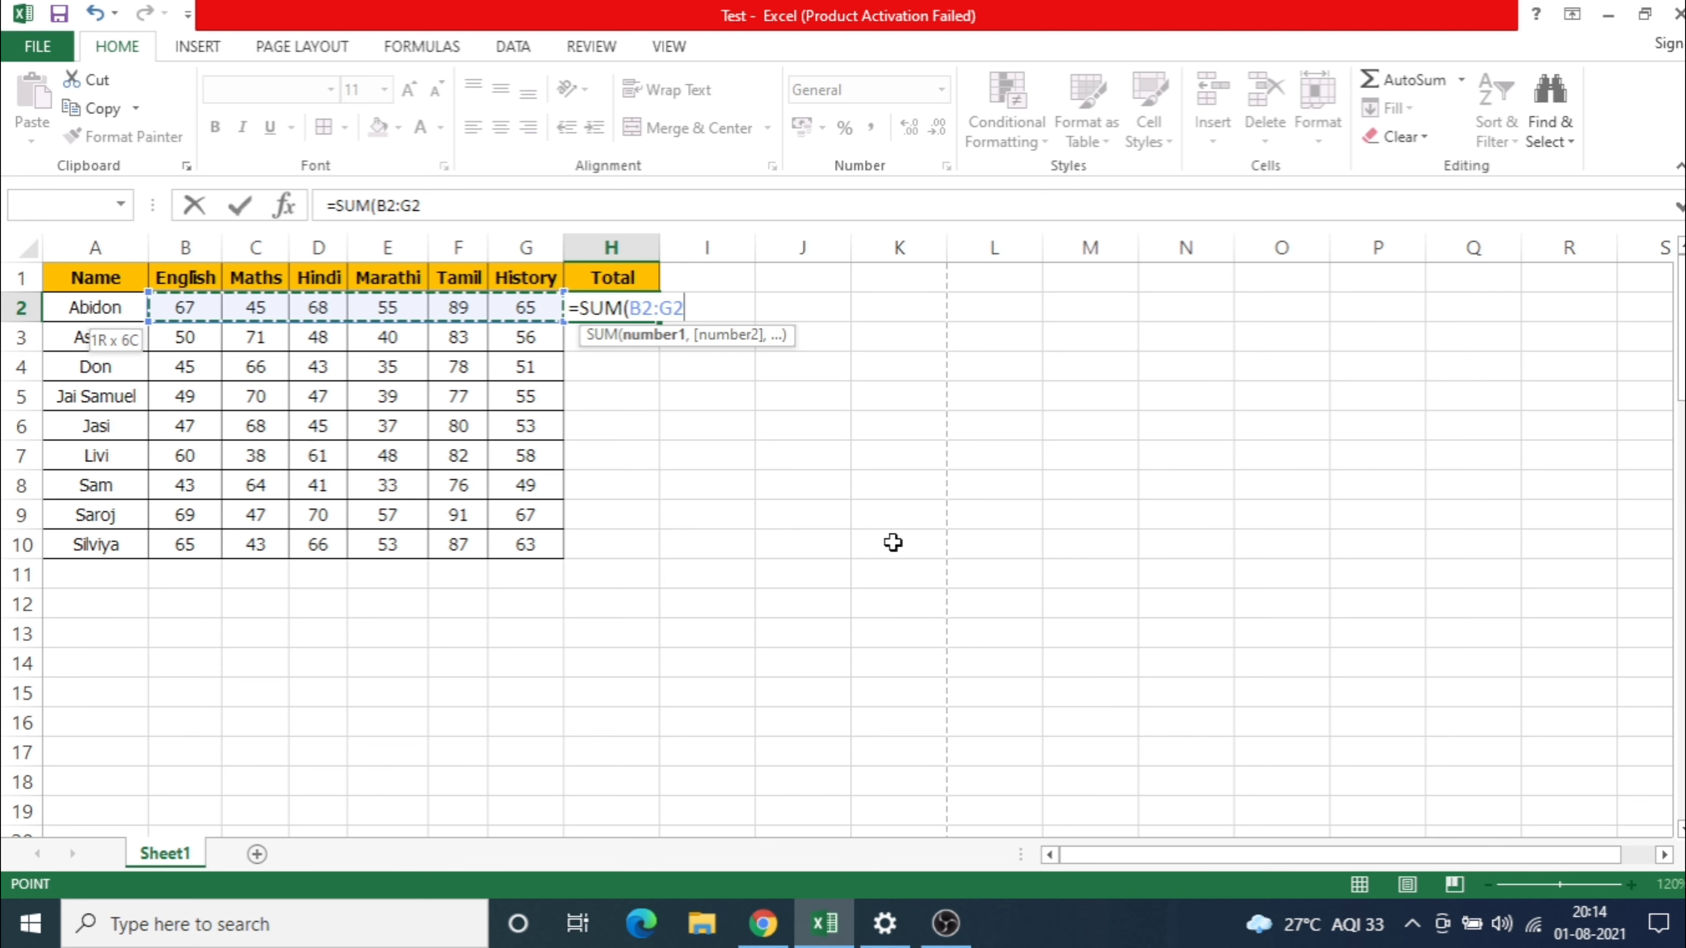
{"action": "key", "text": "Return"}
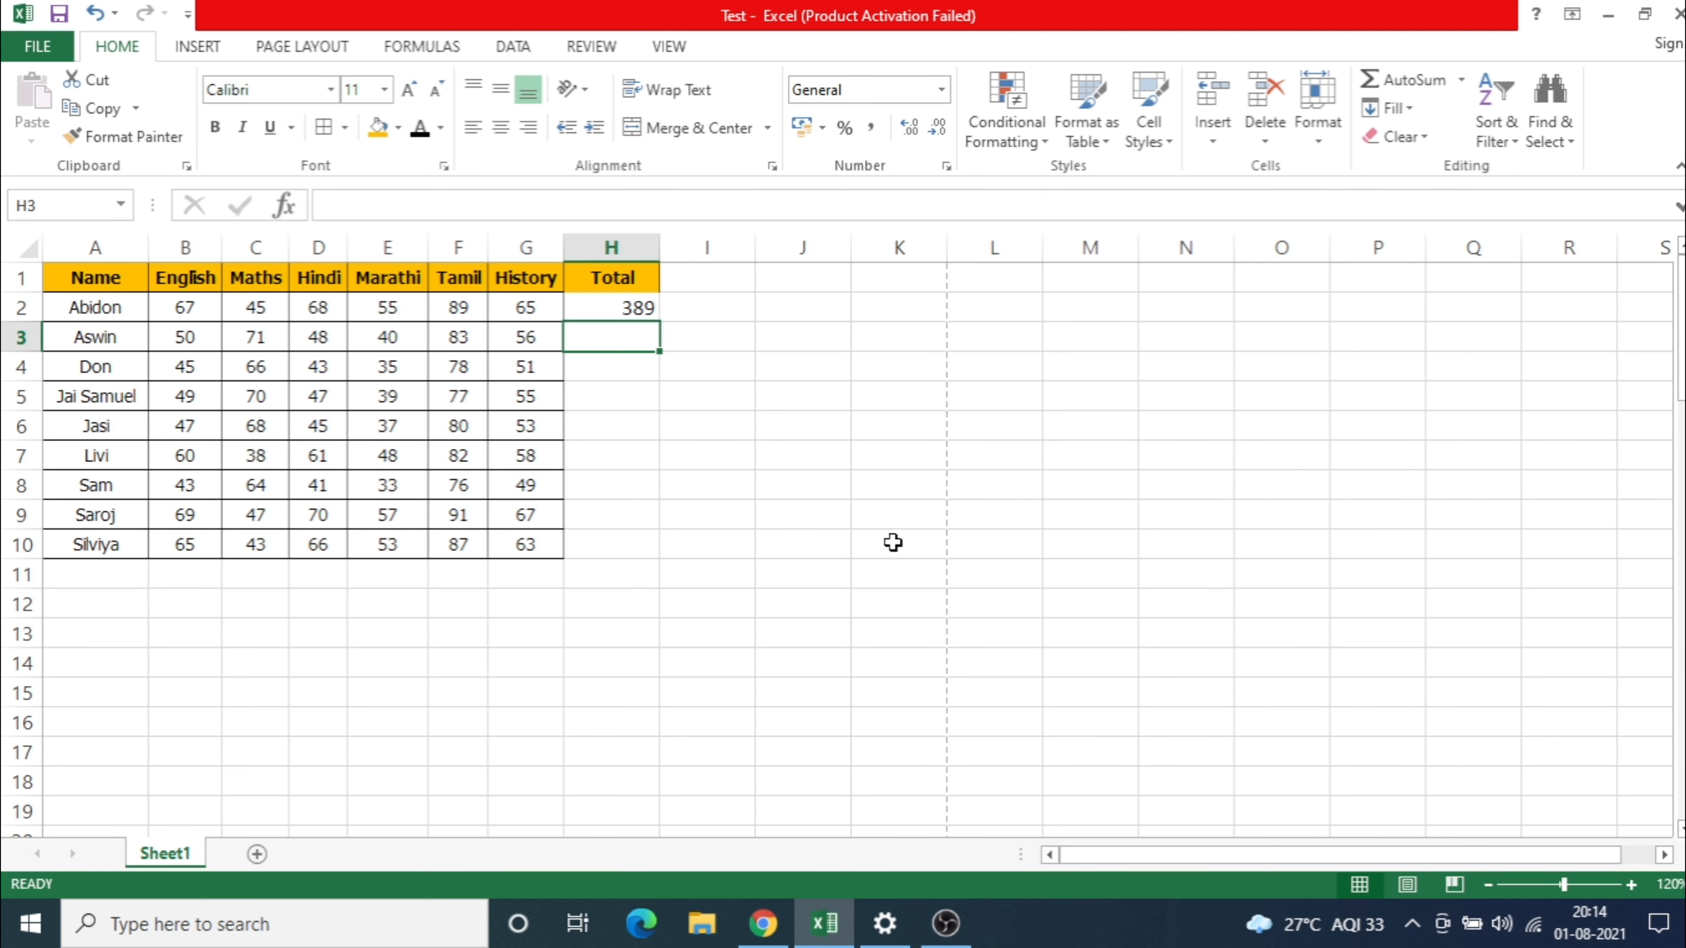
Step: Fill the SUM formula down the Total column from H2 to H10
{"action": "key", "text": "Up"}
{"action": "key", "text": "Left"}
{"action": "key", "text": "ctrl+Down"}
{"action": "key", "text": "Right"}
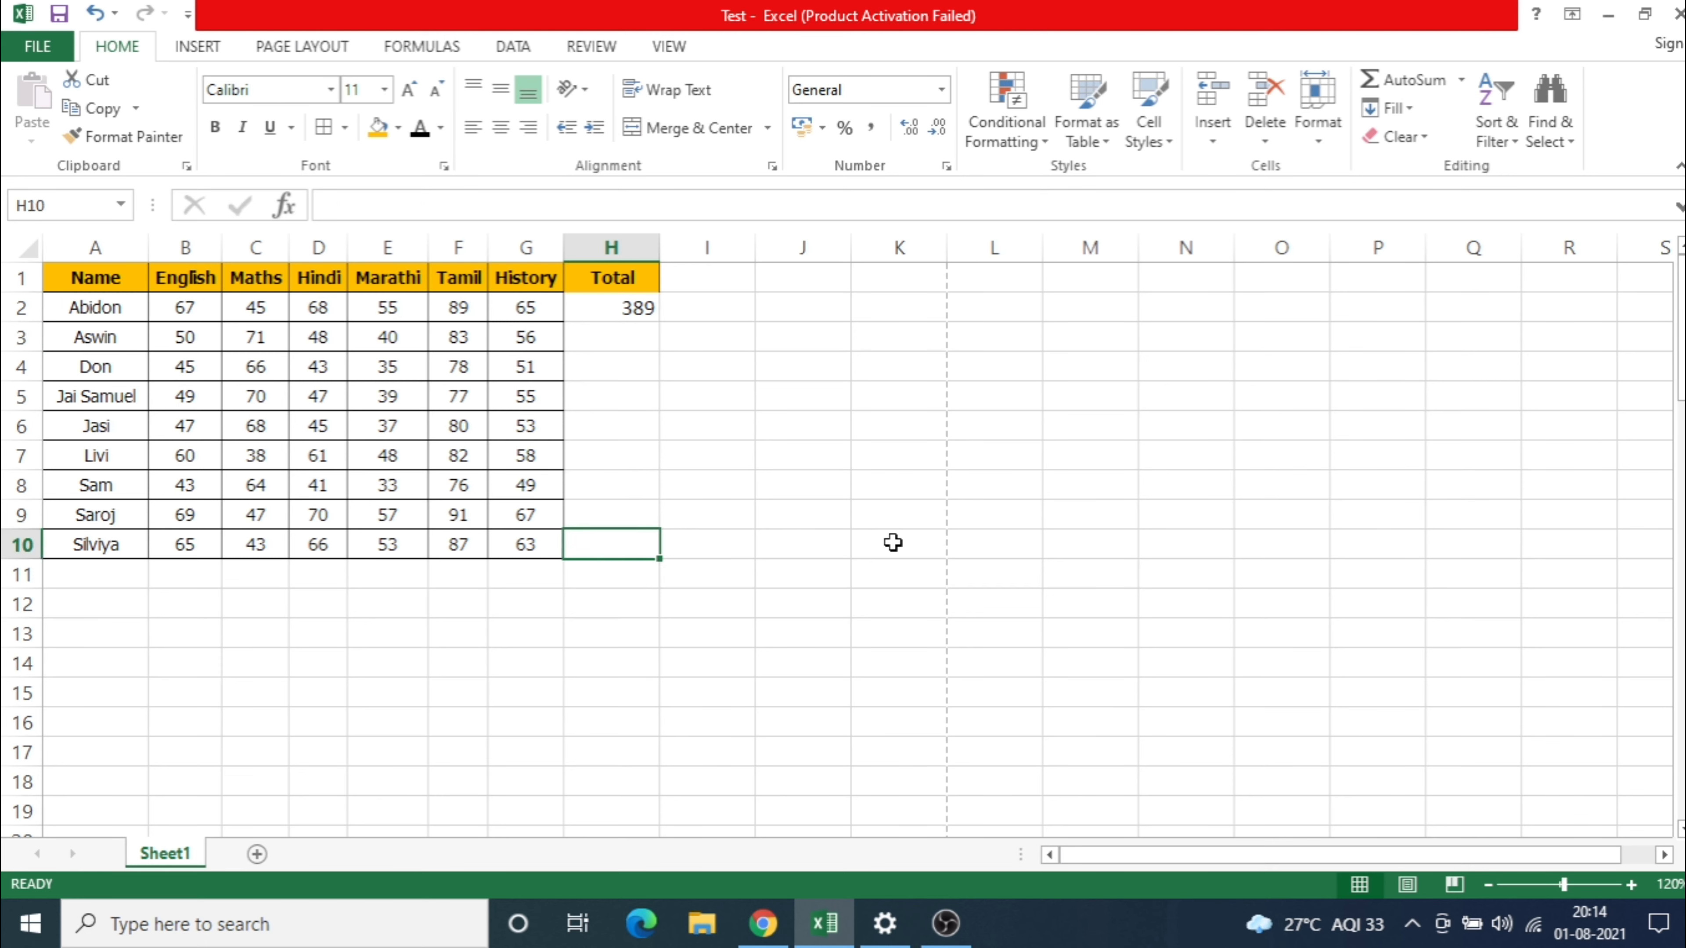
{"action": "key", "text": "ctrl+shift+Up"}
{"action": "key", "text": "ctrl+d"}
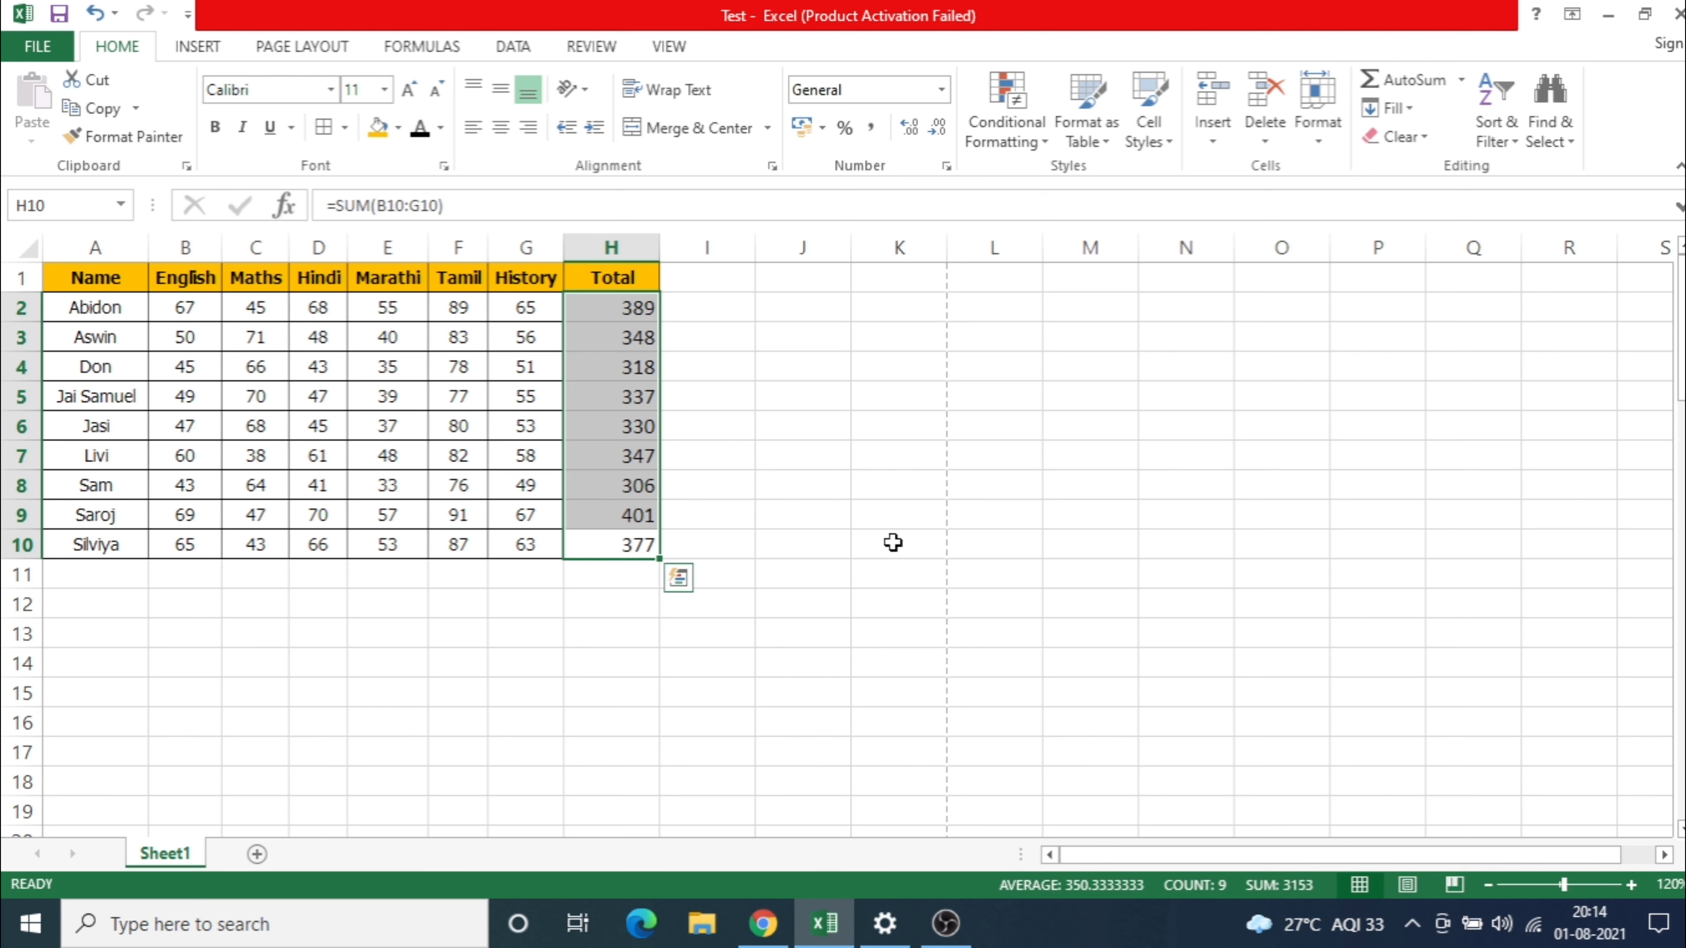
Step: Copy the History column's formatting onto the Total column with Format Painter
{"action": "key", "text": "ctrl+Up"}
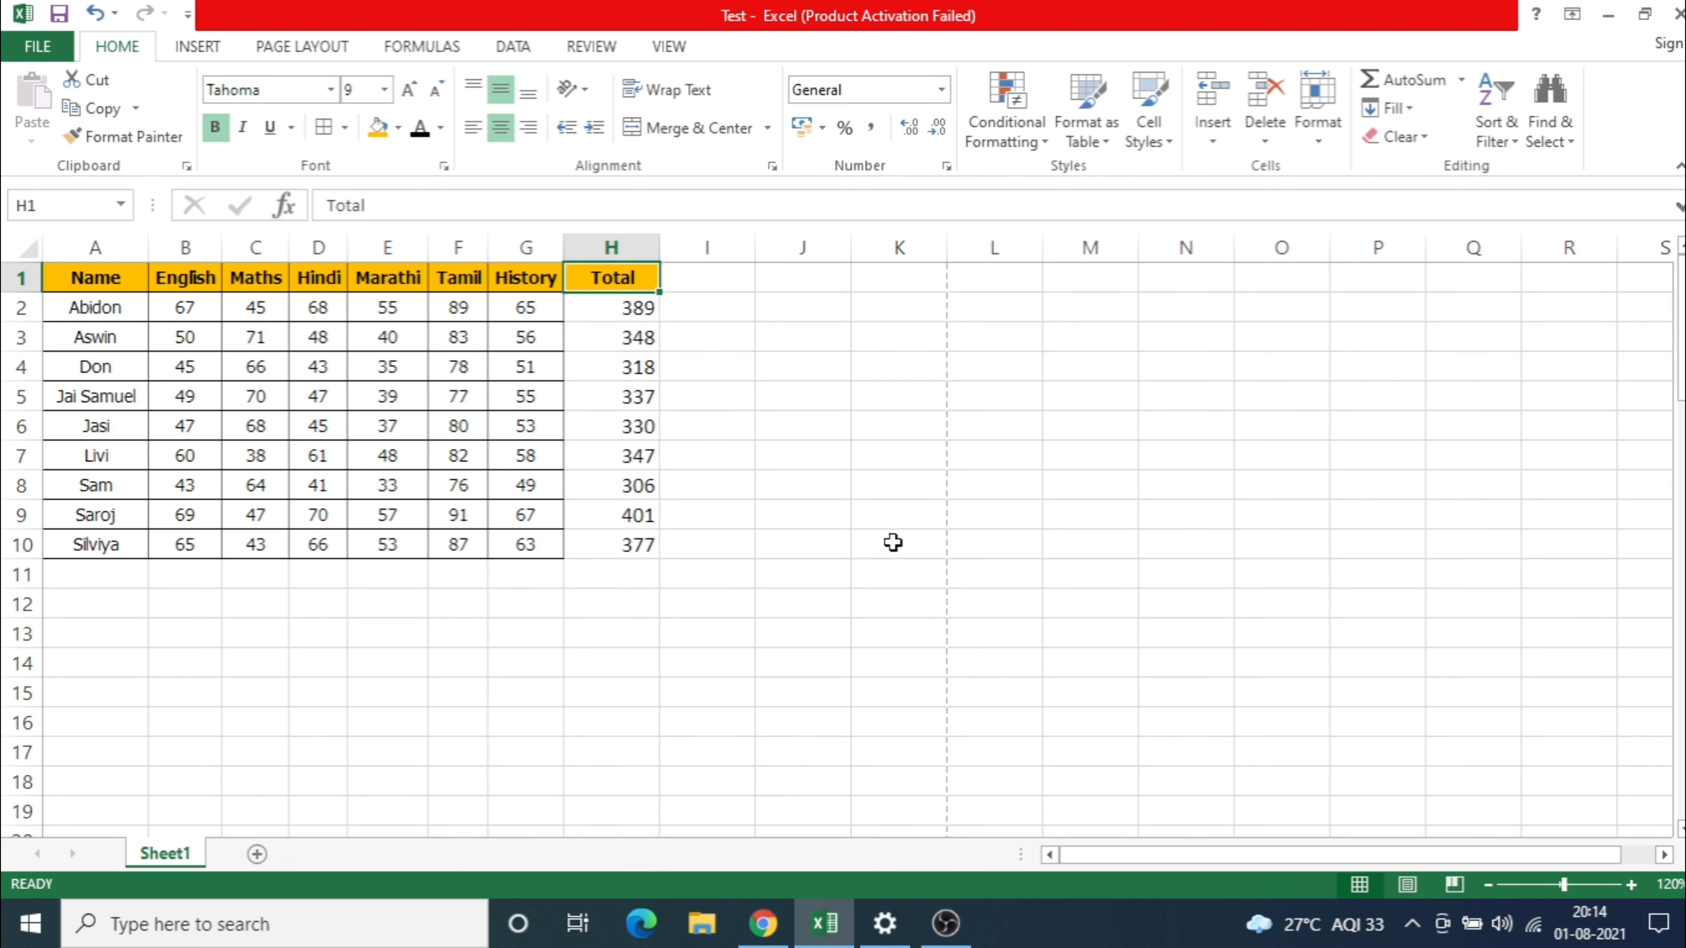
{"action": "key", "text": "Right"}
{"action": "key", "text": "Left"}
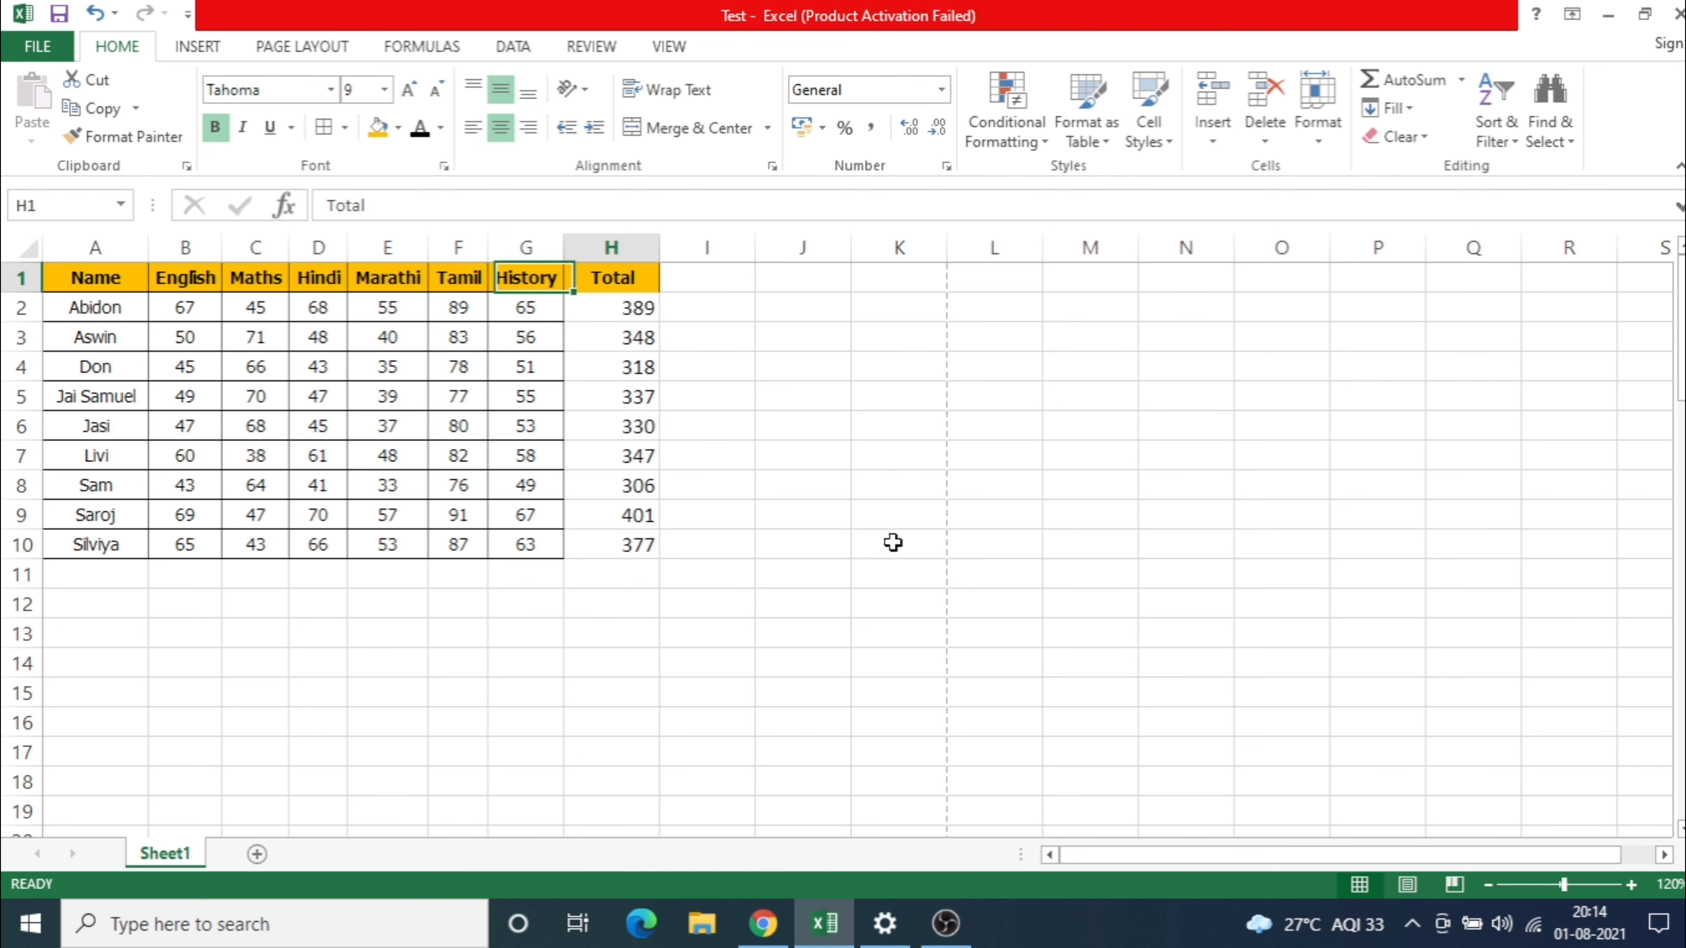
{"action": "key", "text": "ctrl+shift+Down"}
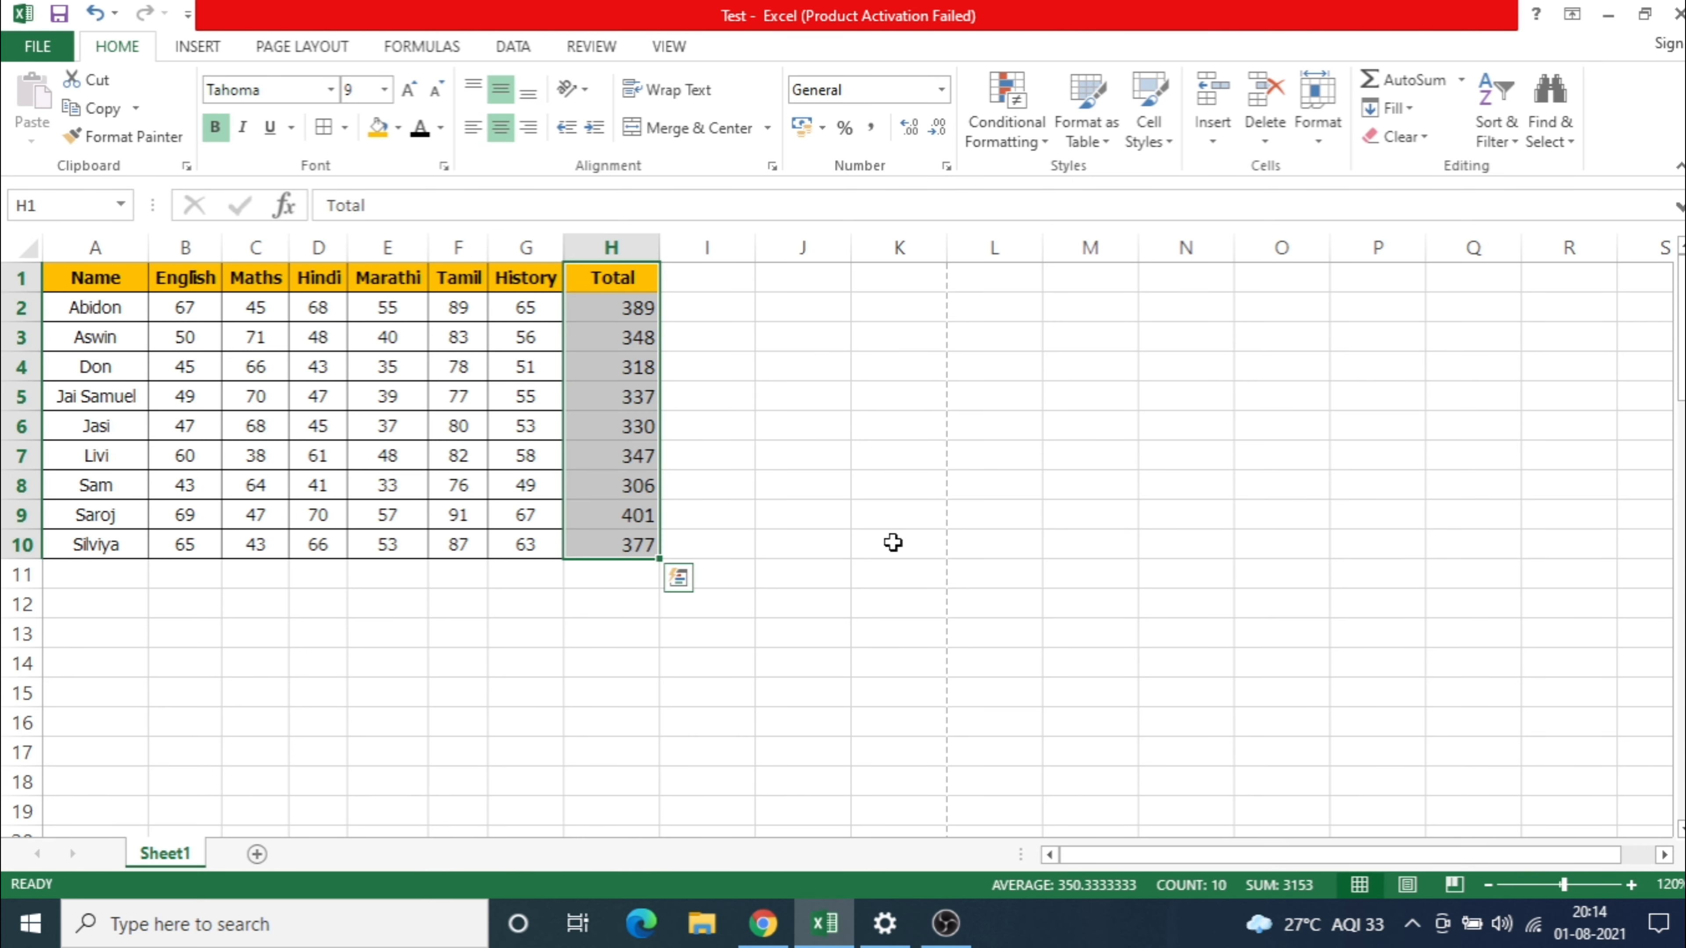
{"action": "key", "text": "Left"}
{"action": "key", "text": "ctrl+shift+Down"}
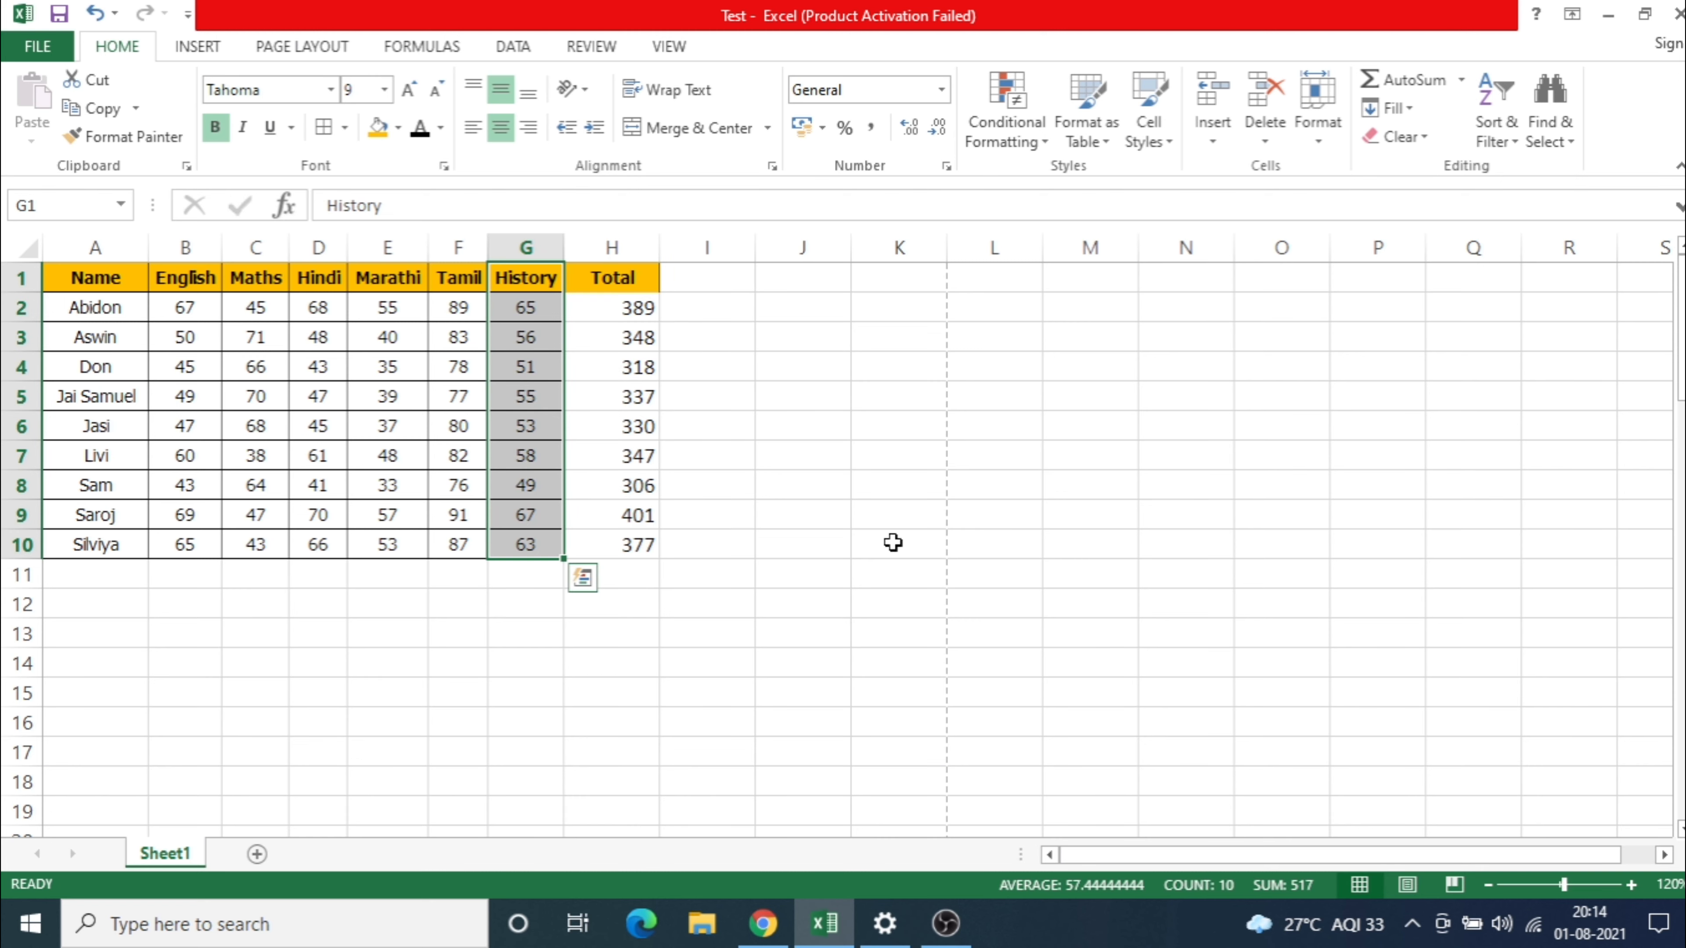
{"action": "key", "text": "Right"}
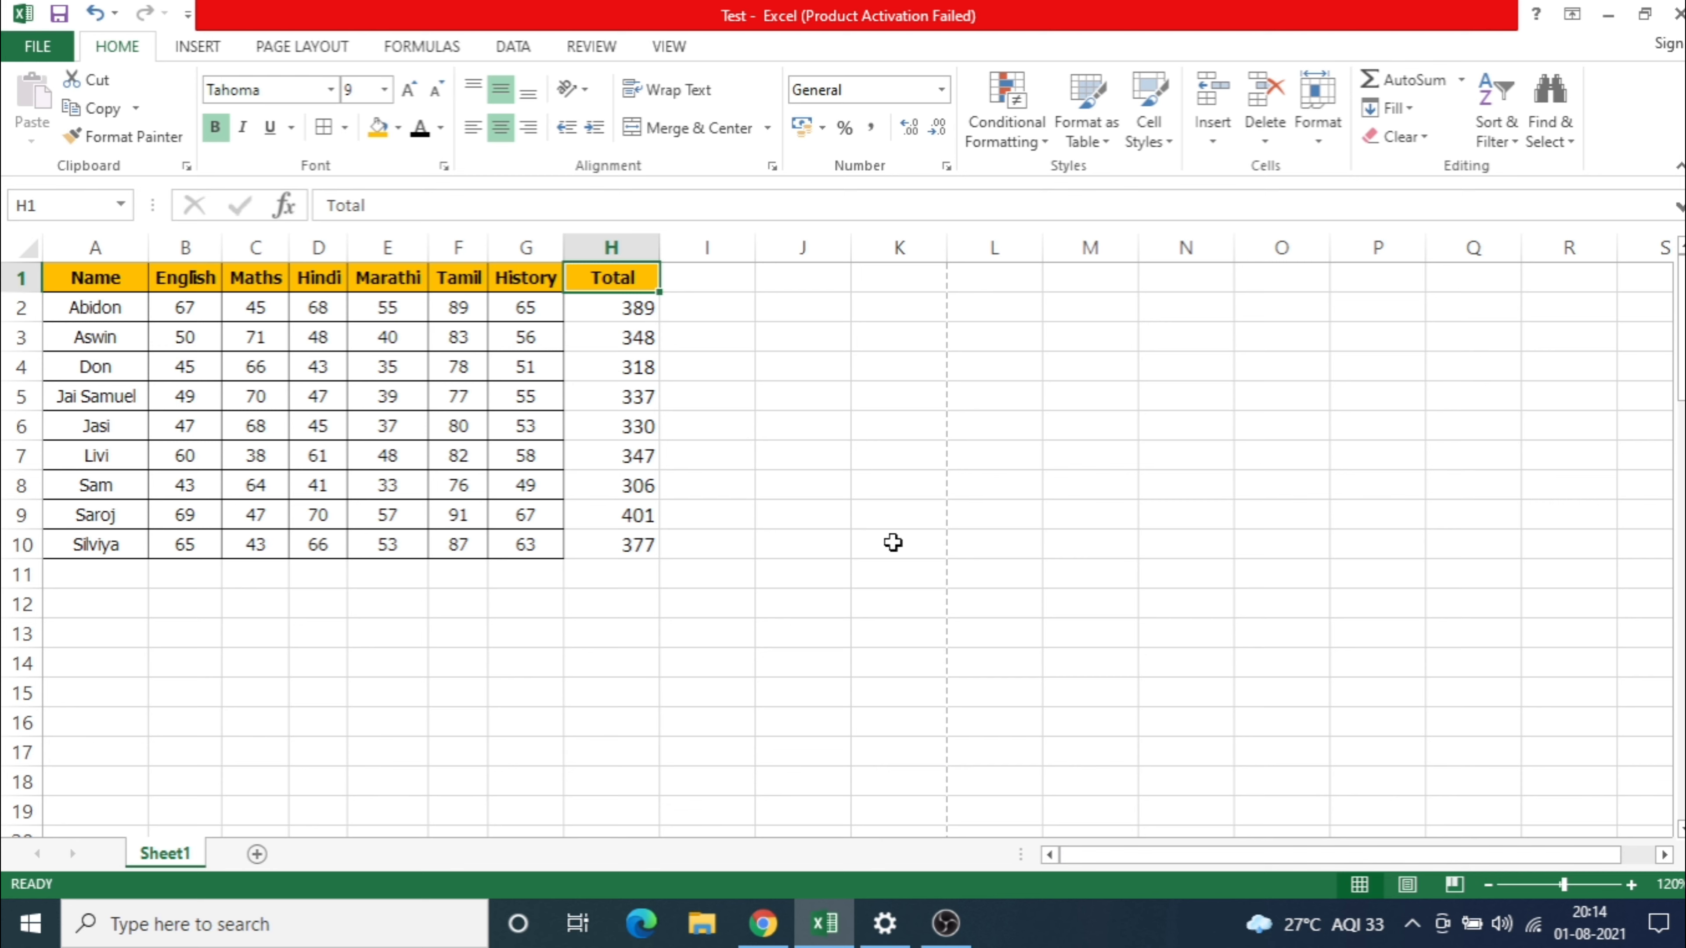
{"action": "key", "text": "Left"}
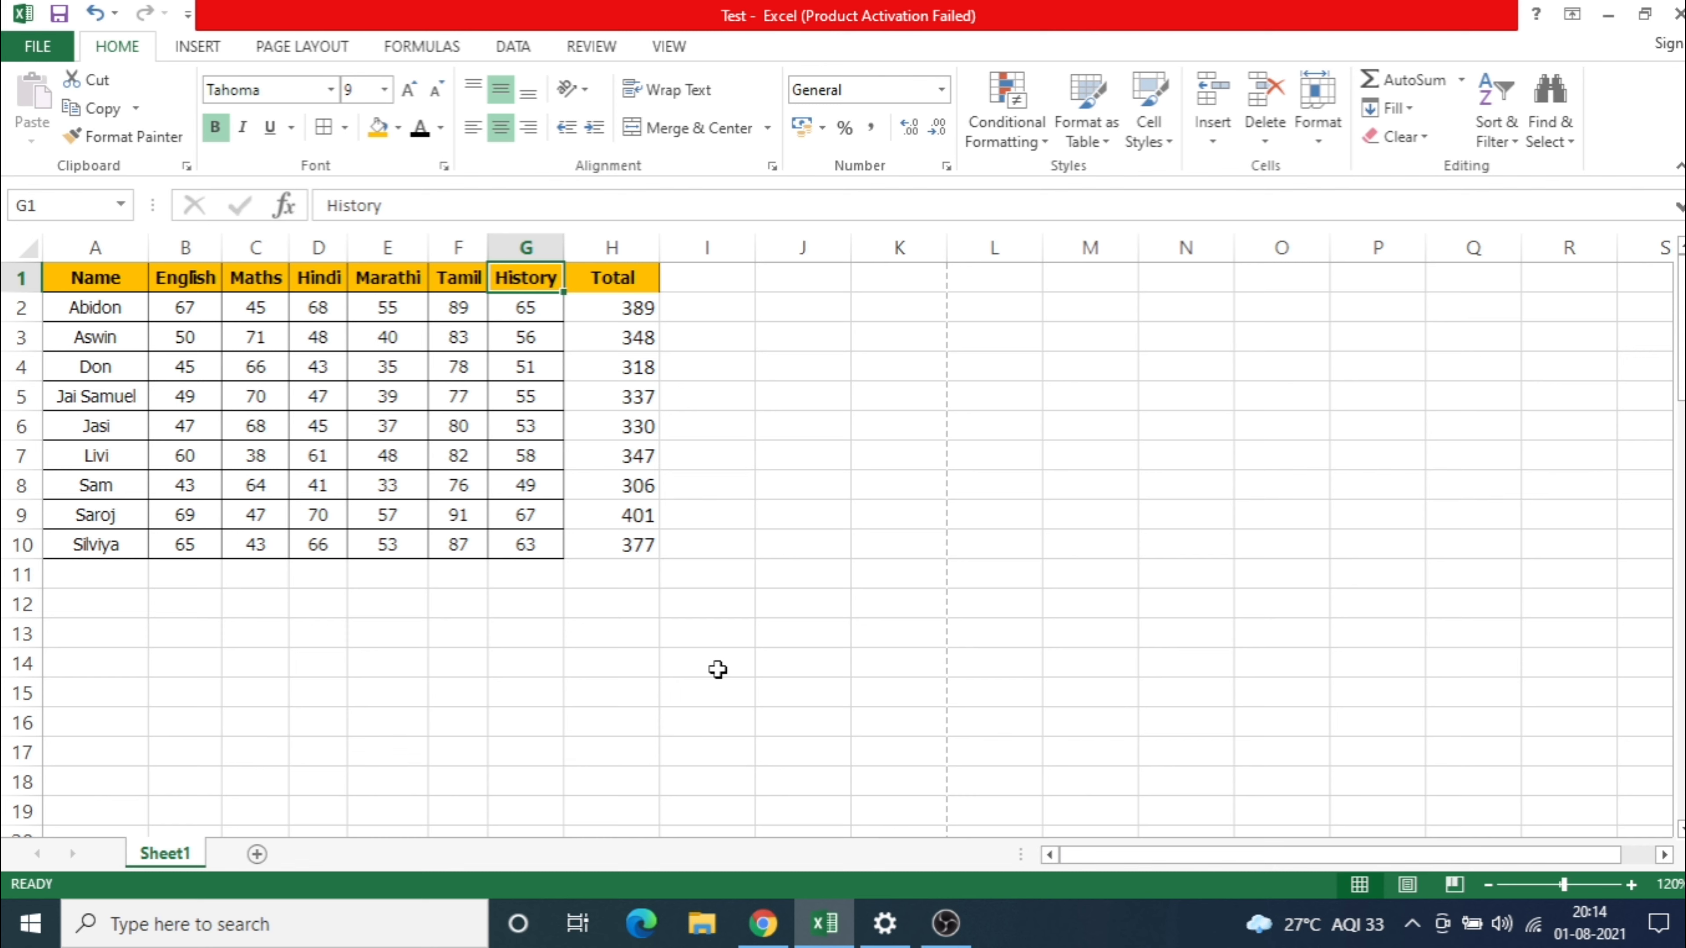
{"action": "key", "text": "ctrl+space"}
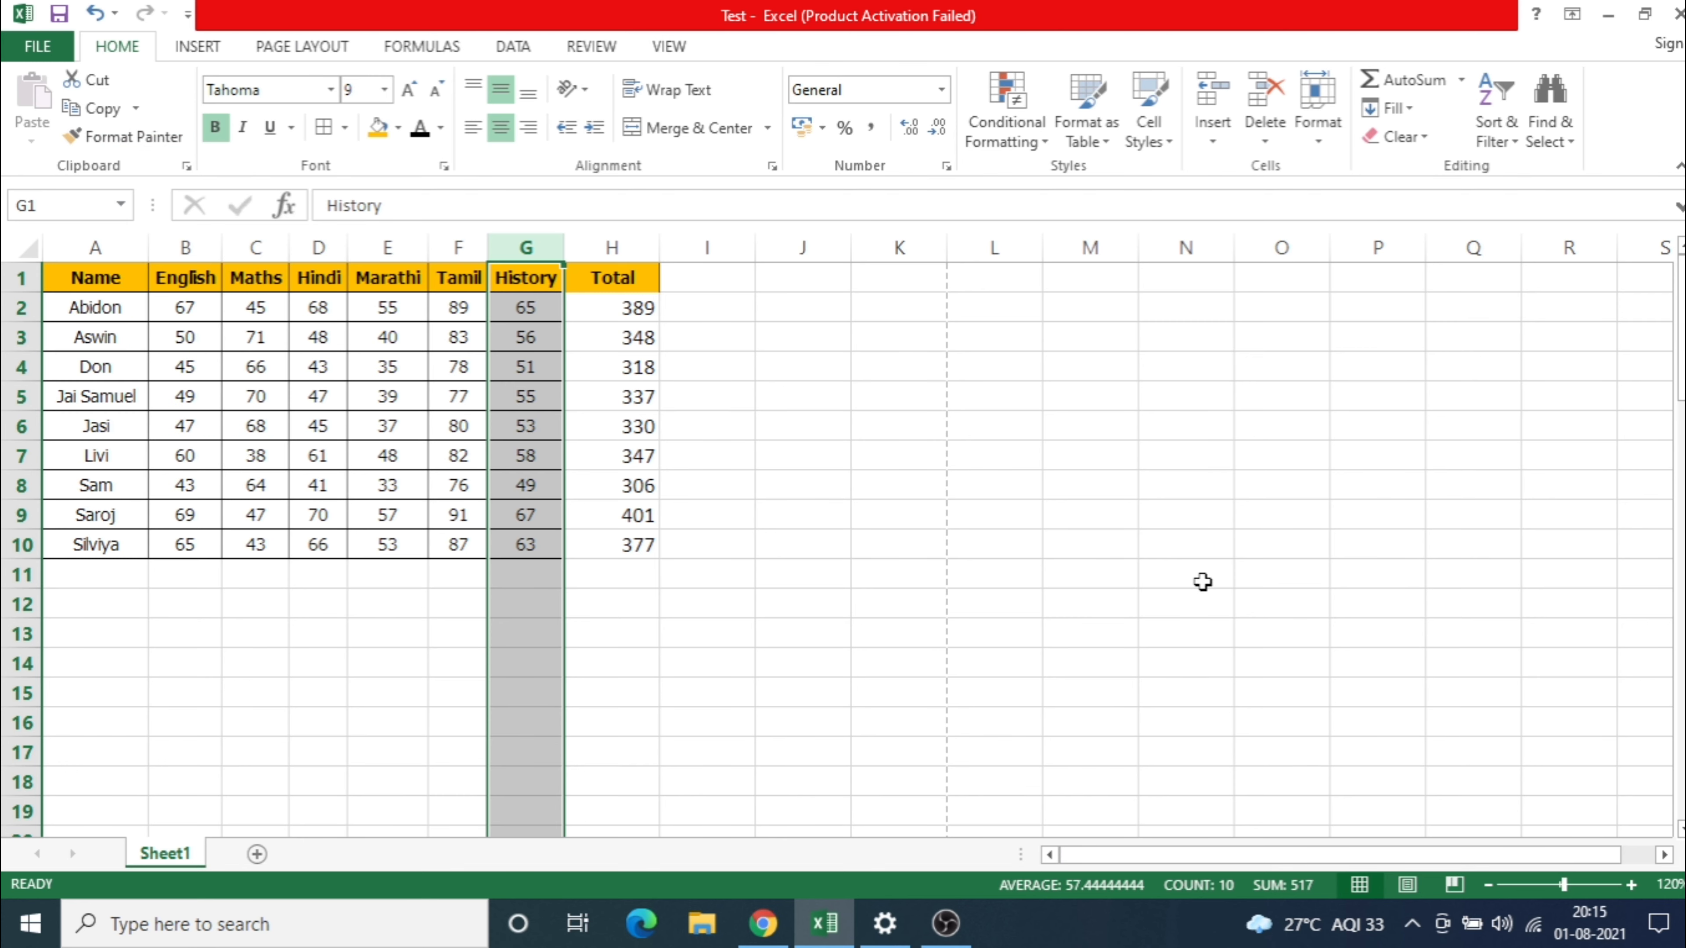
{"action": "key", "text": "alt"}
{"action": "key", "text": "h"}
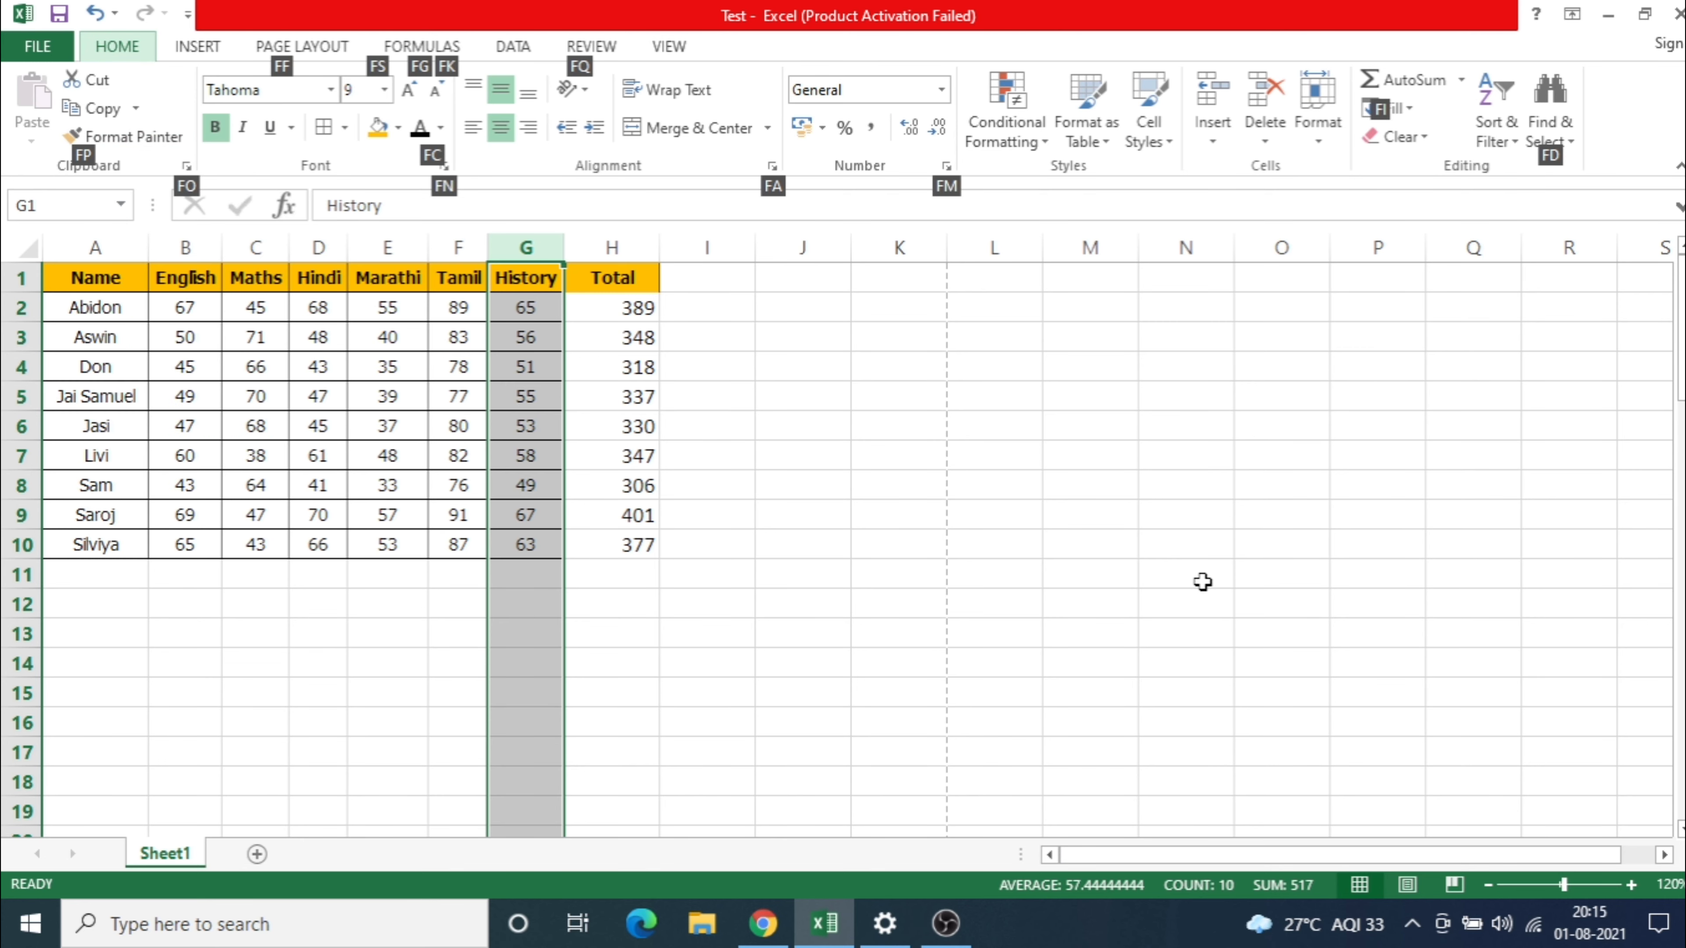
{"action": "key", "text": "f"}
{"action": "key", "text": "p"}
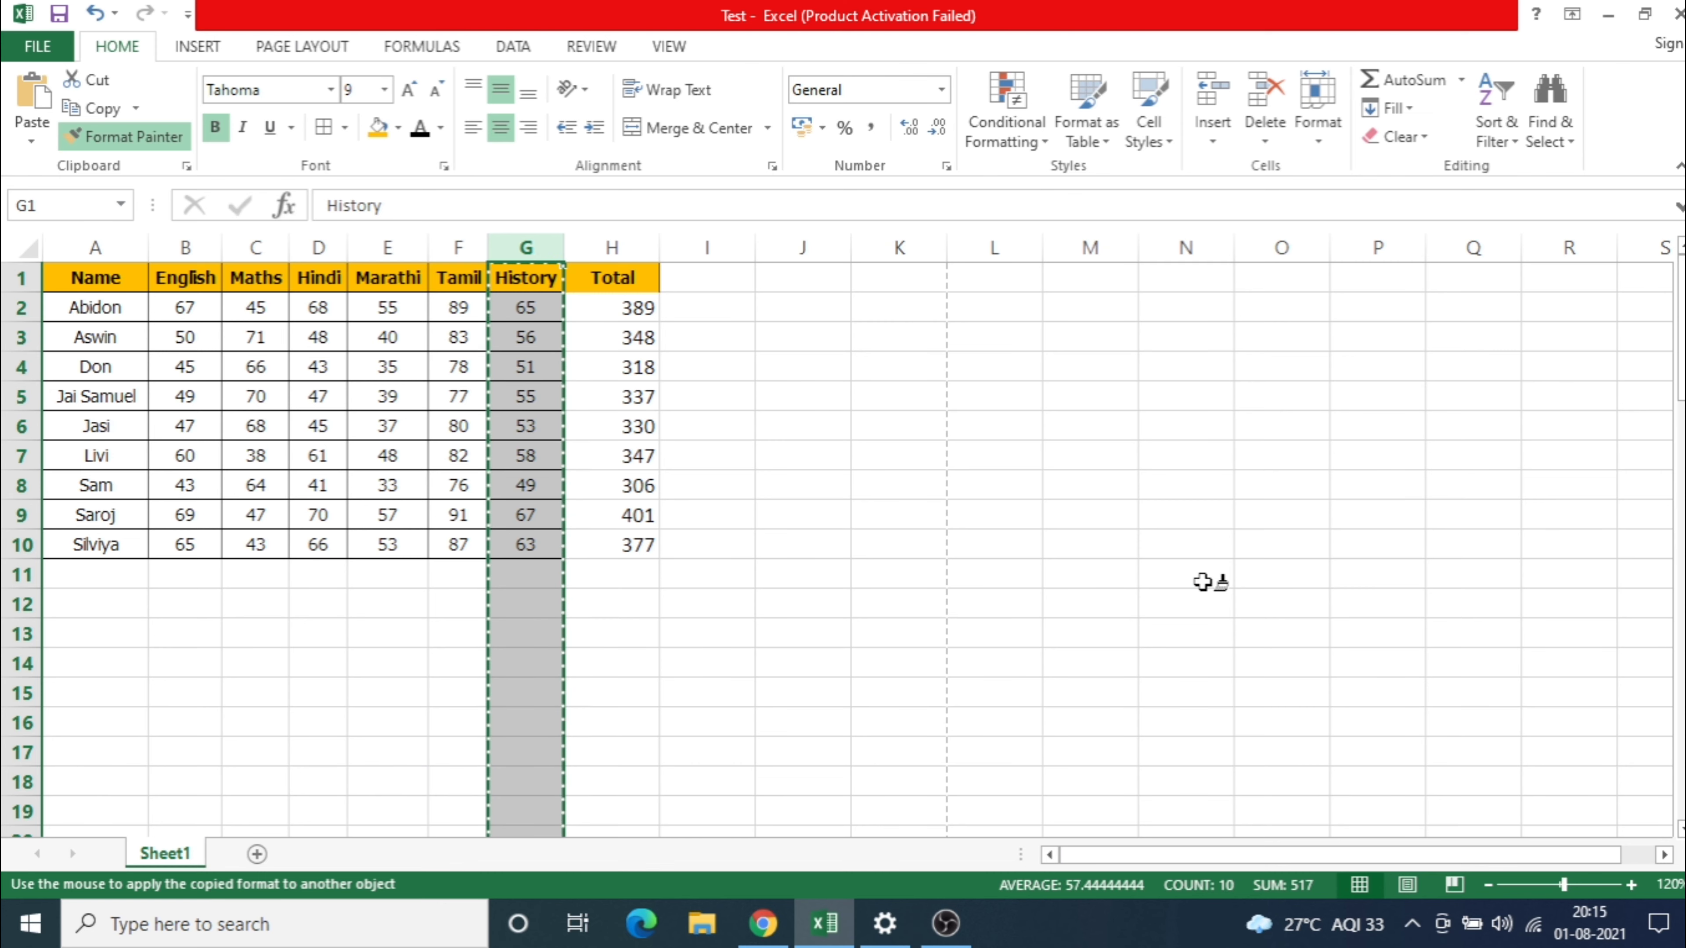
{"action": "key", "text": "shift+Right"}
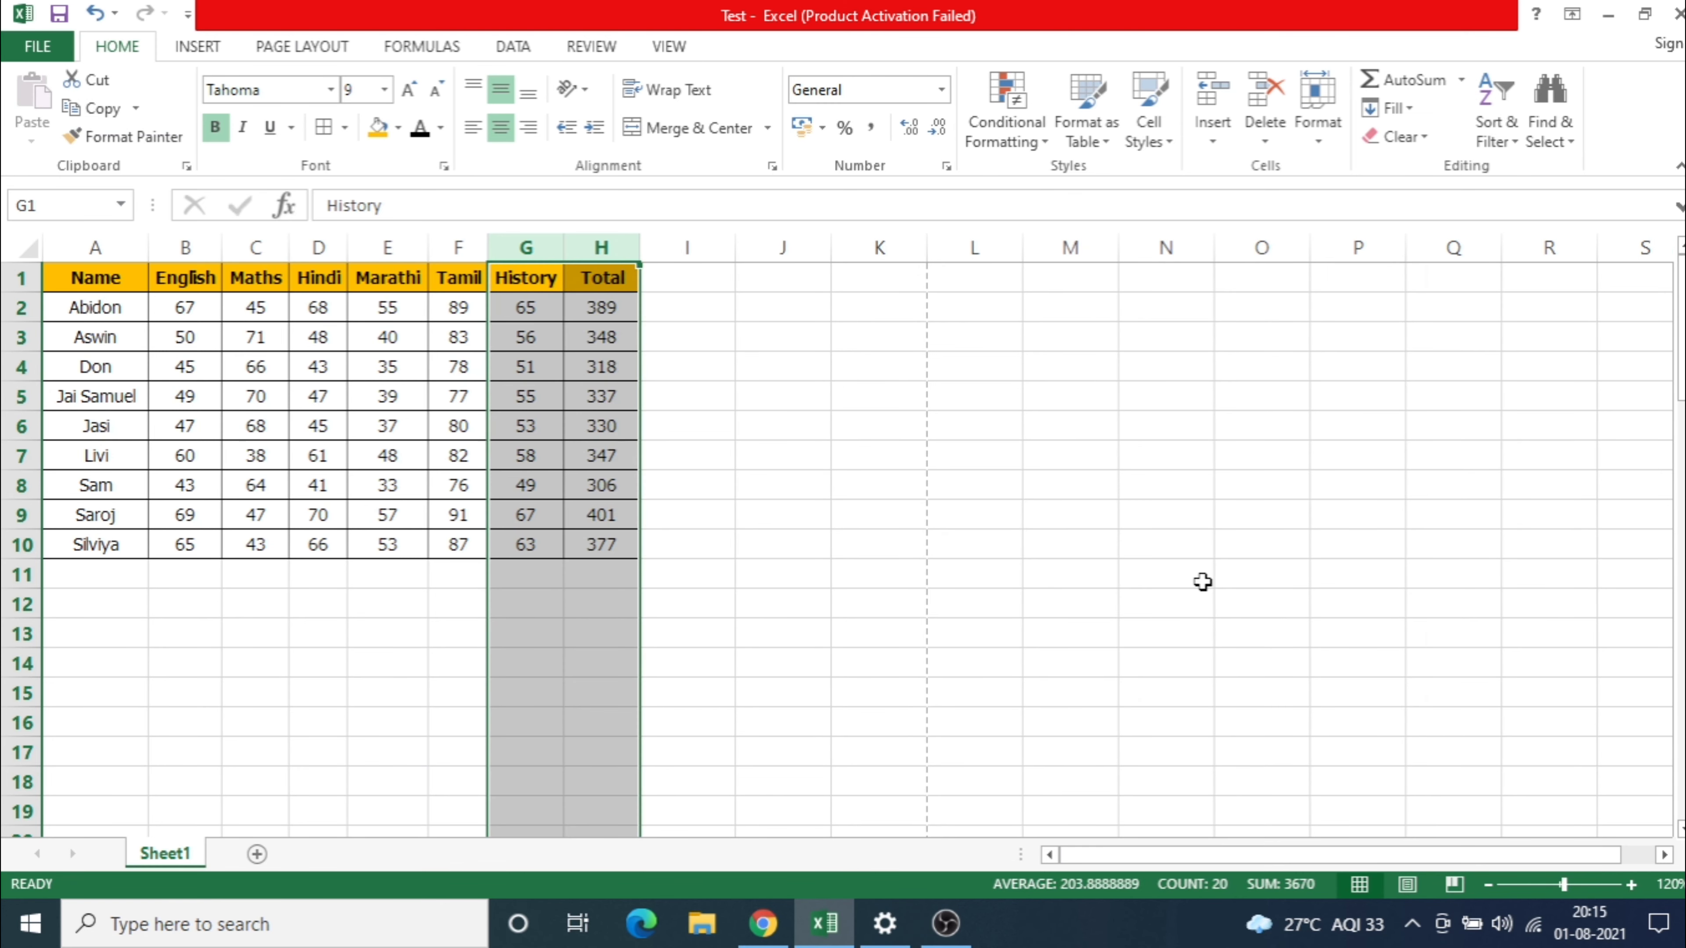
{"action": "key", "text": "Right"}
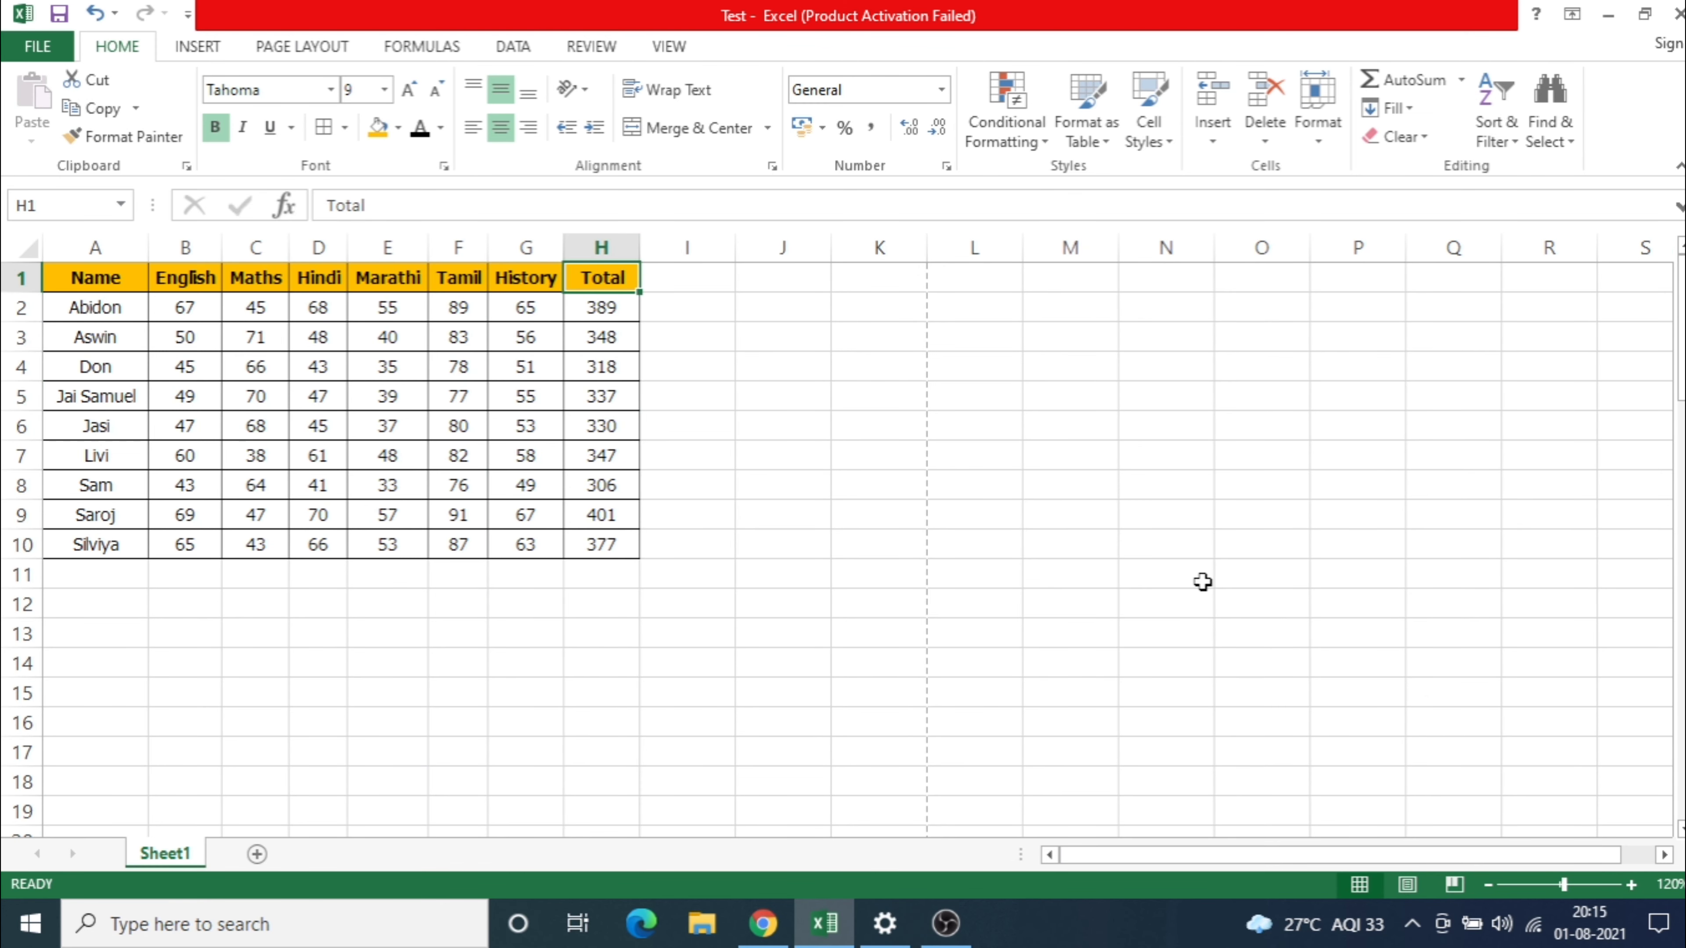
Step: Enter the heading Count in cell I1 next to the Total column
{"action": "key", "text": "Right"}
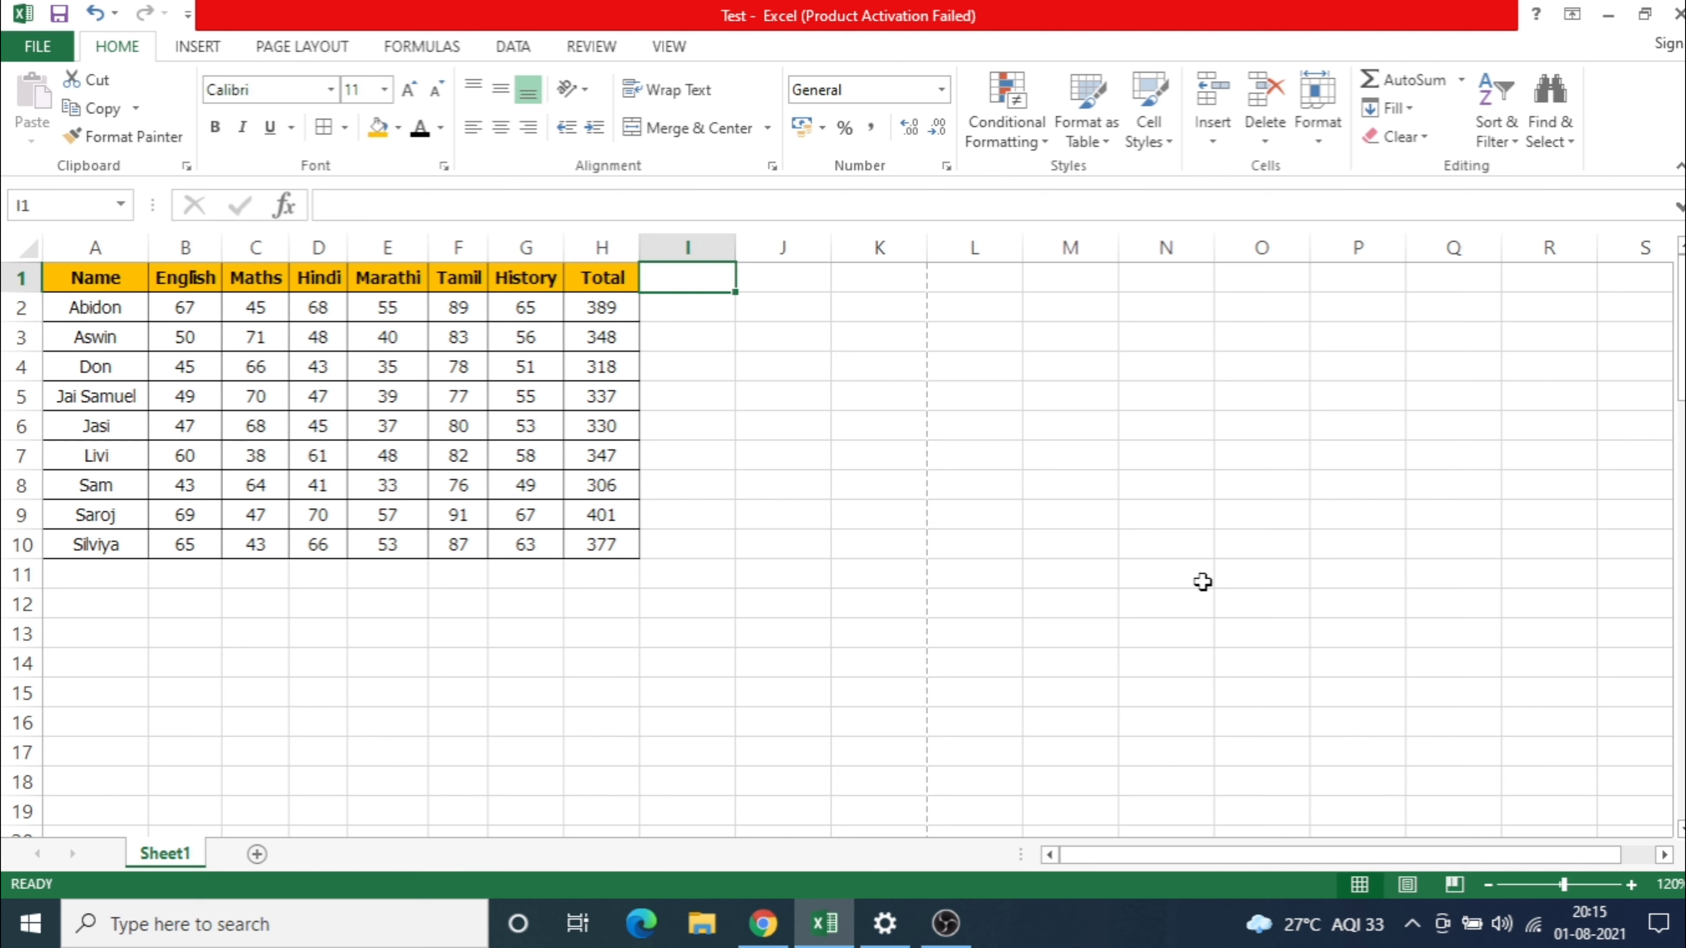
{"action": "type", "text": "Count"}
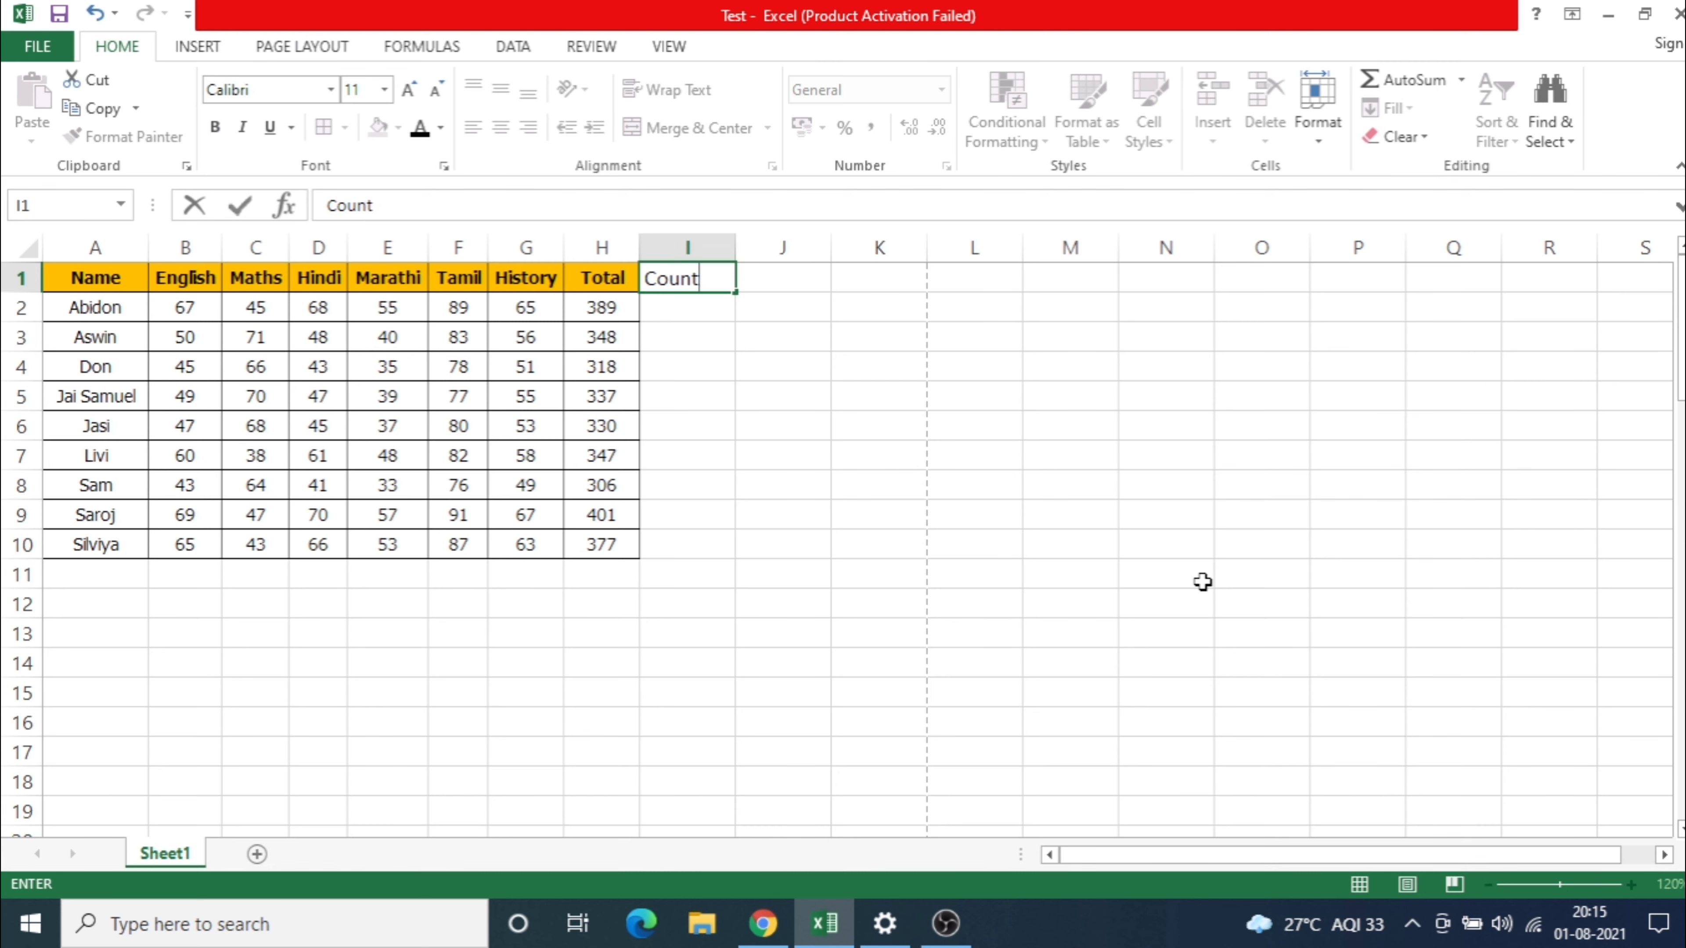
{"action": "key", "text": "Tab"}
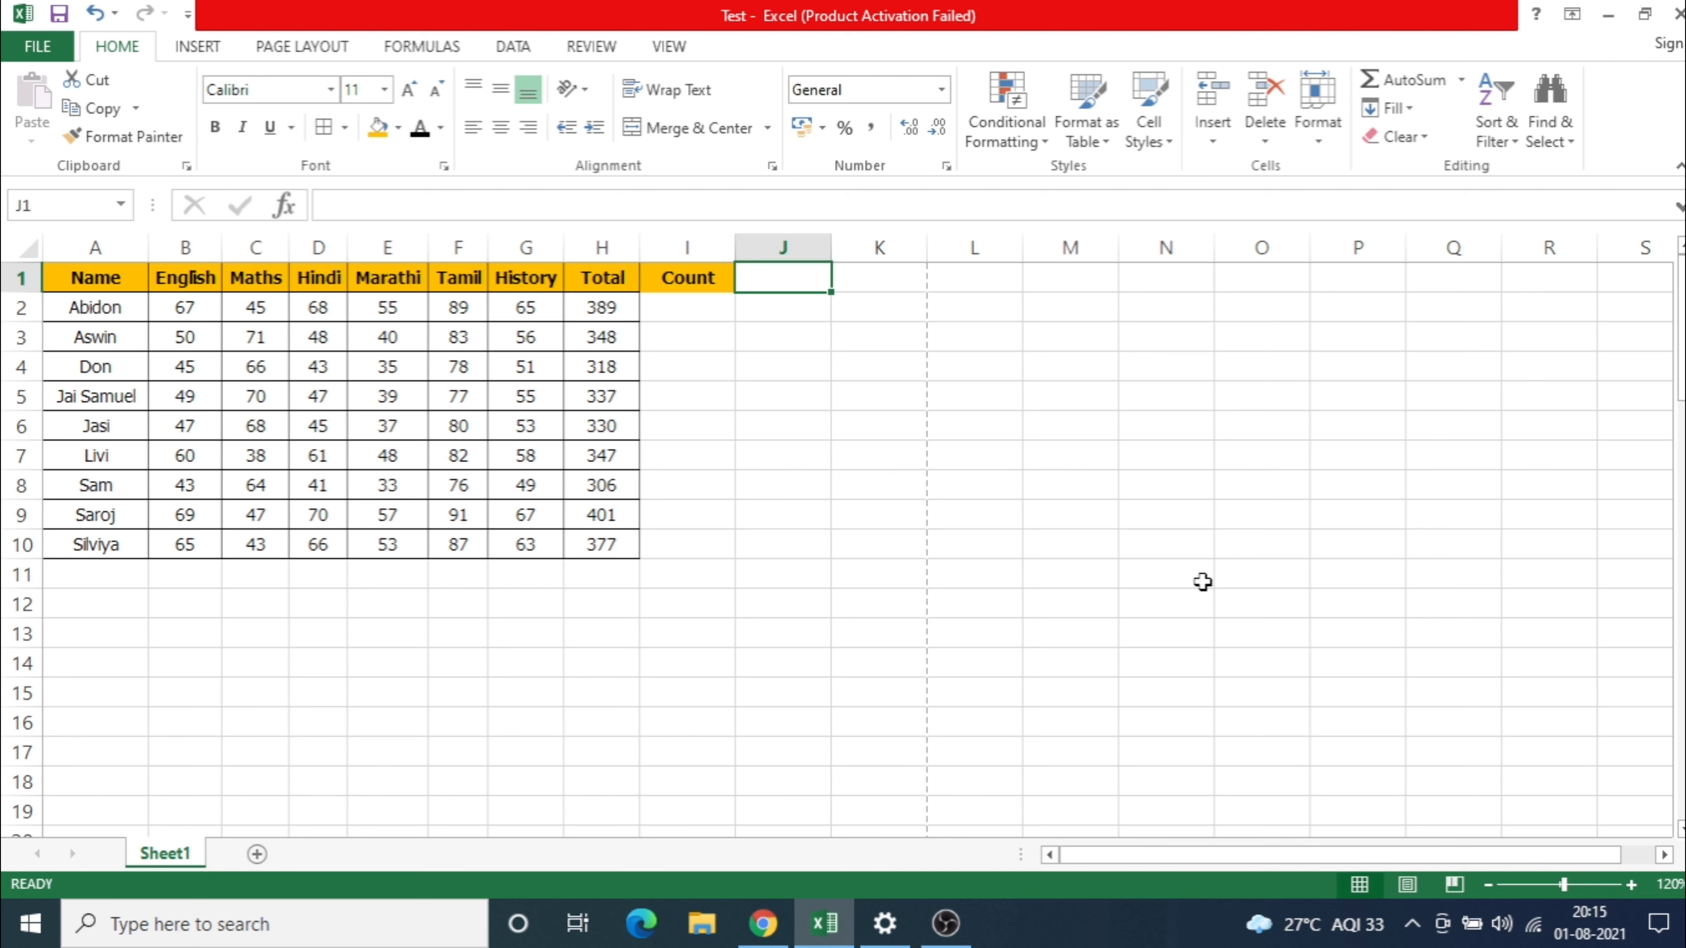
Step: Rename the Total heading in H1 to Sum
{"action": "key", "text": "Left"}
{"action": "key", "text": "Left"}
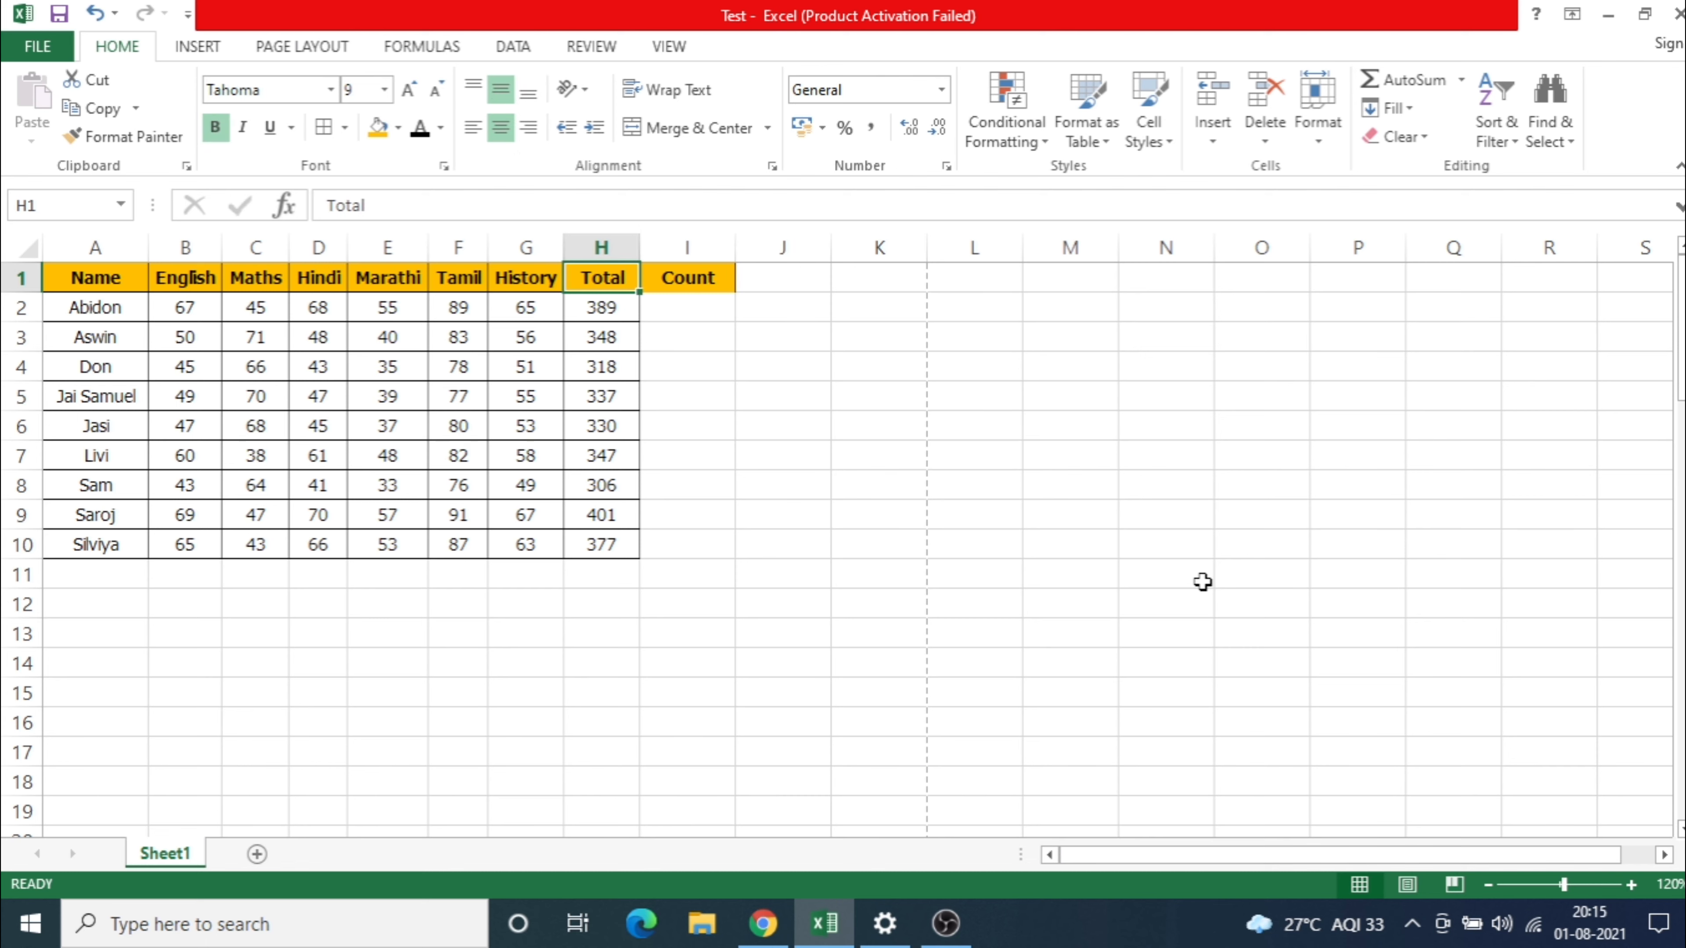
{"action": "type", "text": "Sum"}
{"action": "key", "text": "Return"}
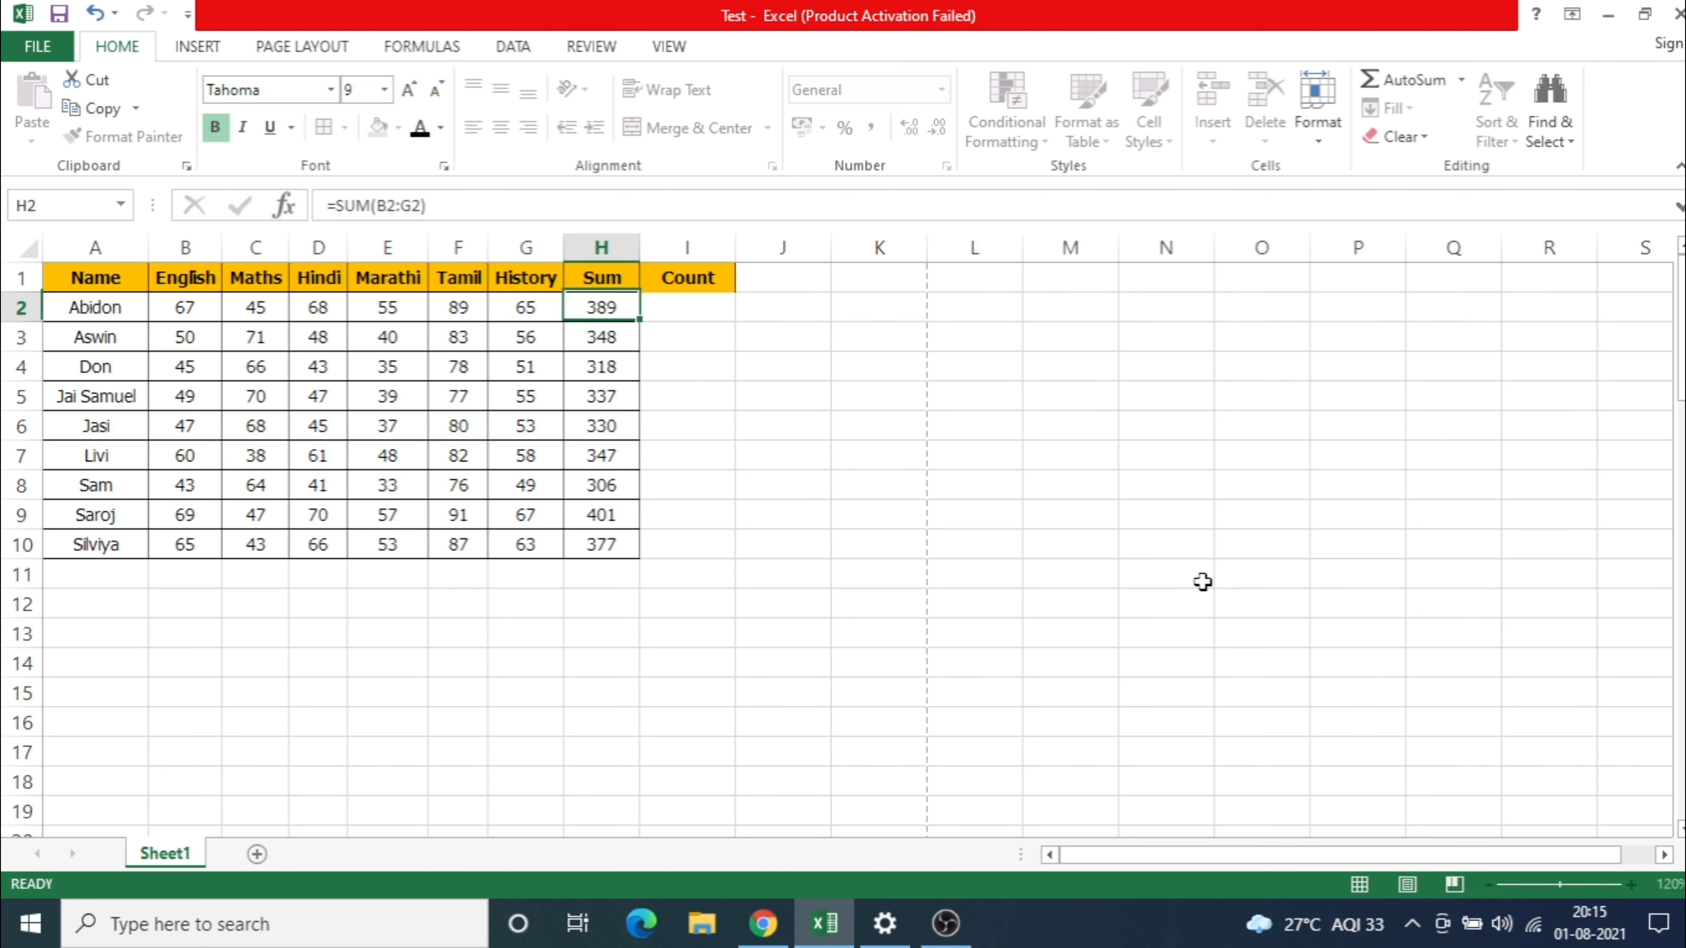
Step: Enter a COUNT formula in I2 counting the marks in D2:G2
{"action": "key", "text": "Right"}
{"action": "type", "text": "=coun"}
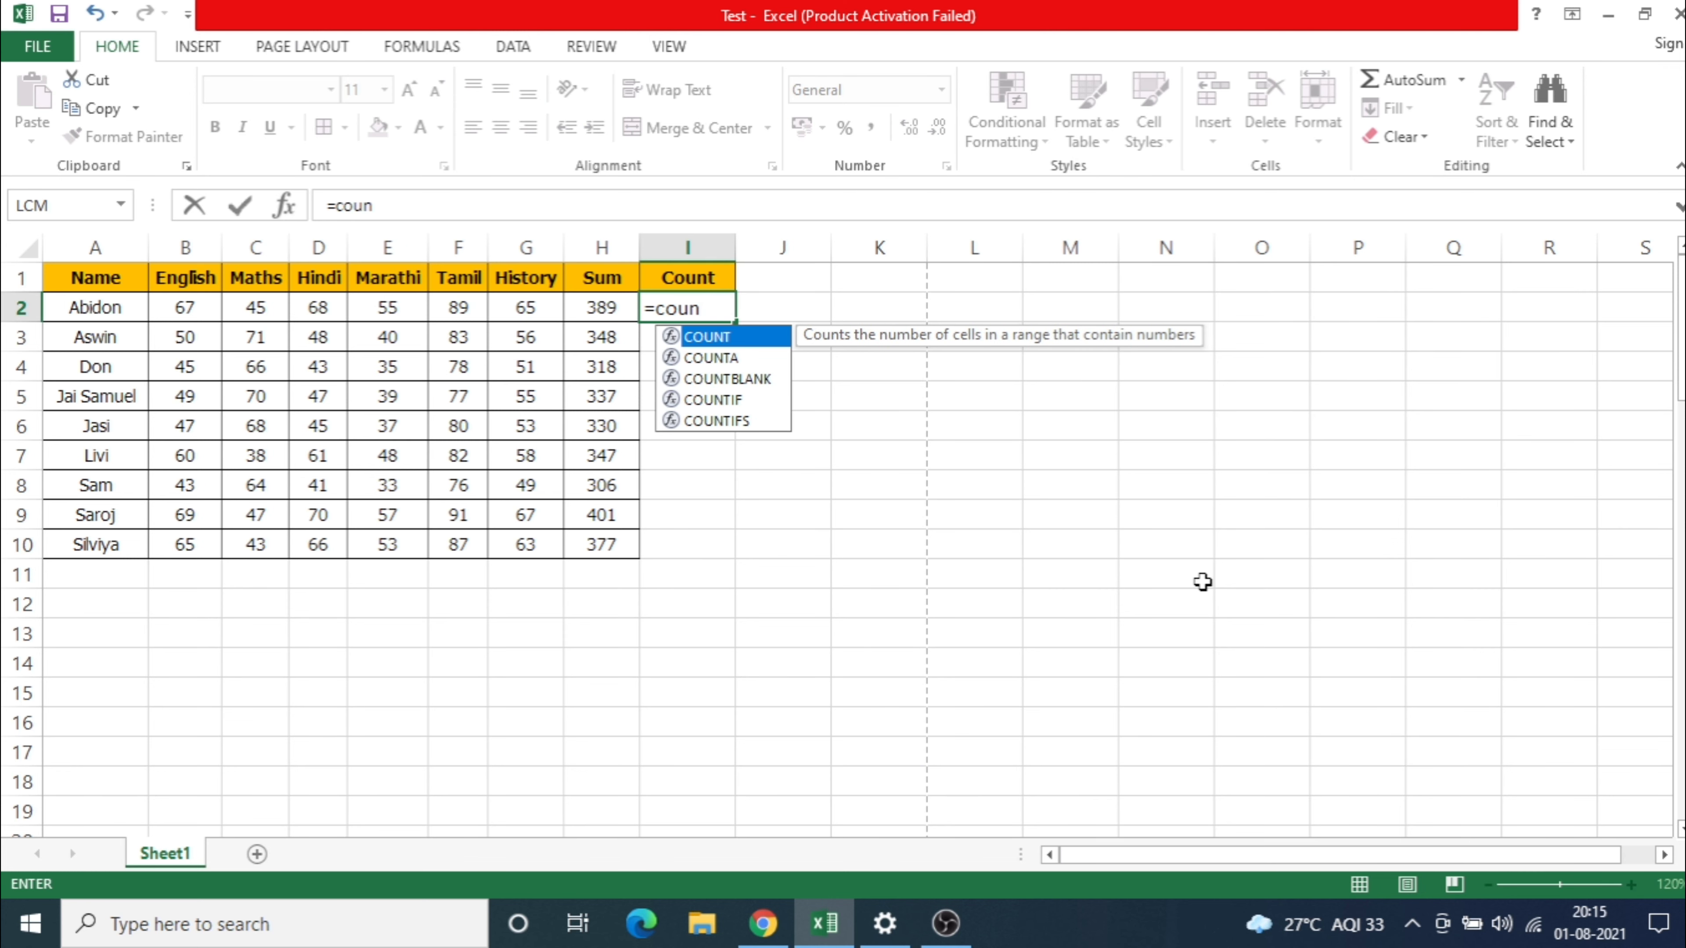
{"action": "key", "text": "Tab"}
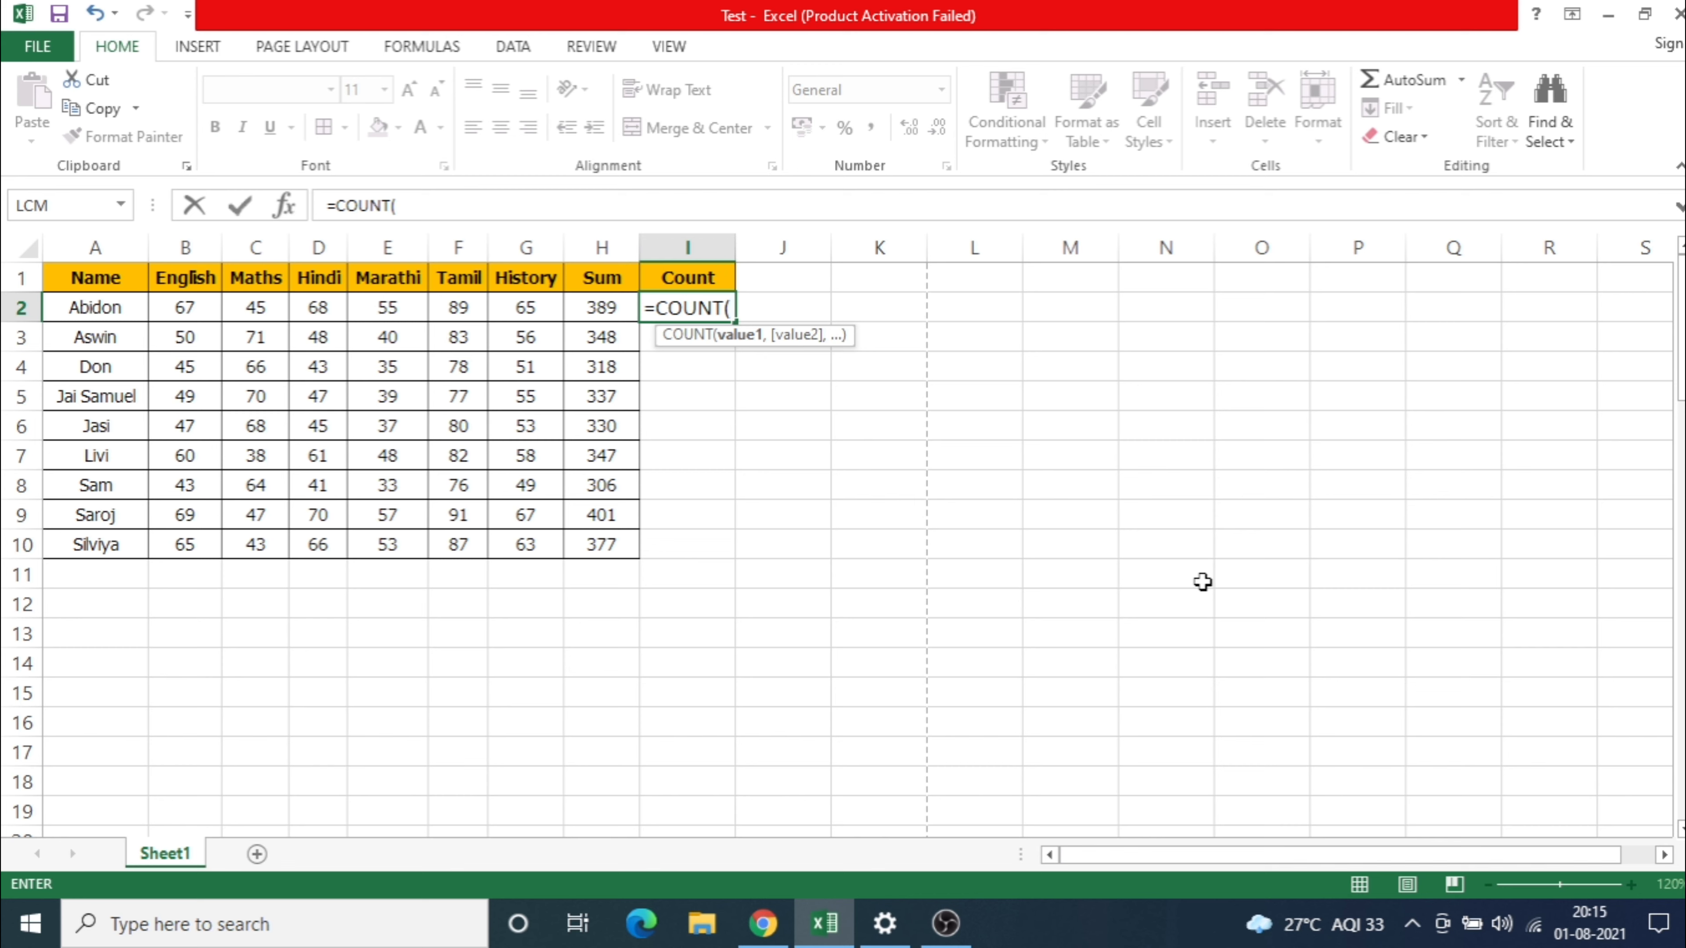
{"action": "key", "text": "Left"}
{"action": "key", "text": "Left"}
{"action": "key", "text": "shift+Left"}
{"action": "key", "text": "shift+Left"}
{"action": "key", "text": "shift+Left"}
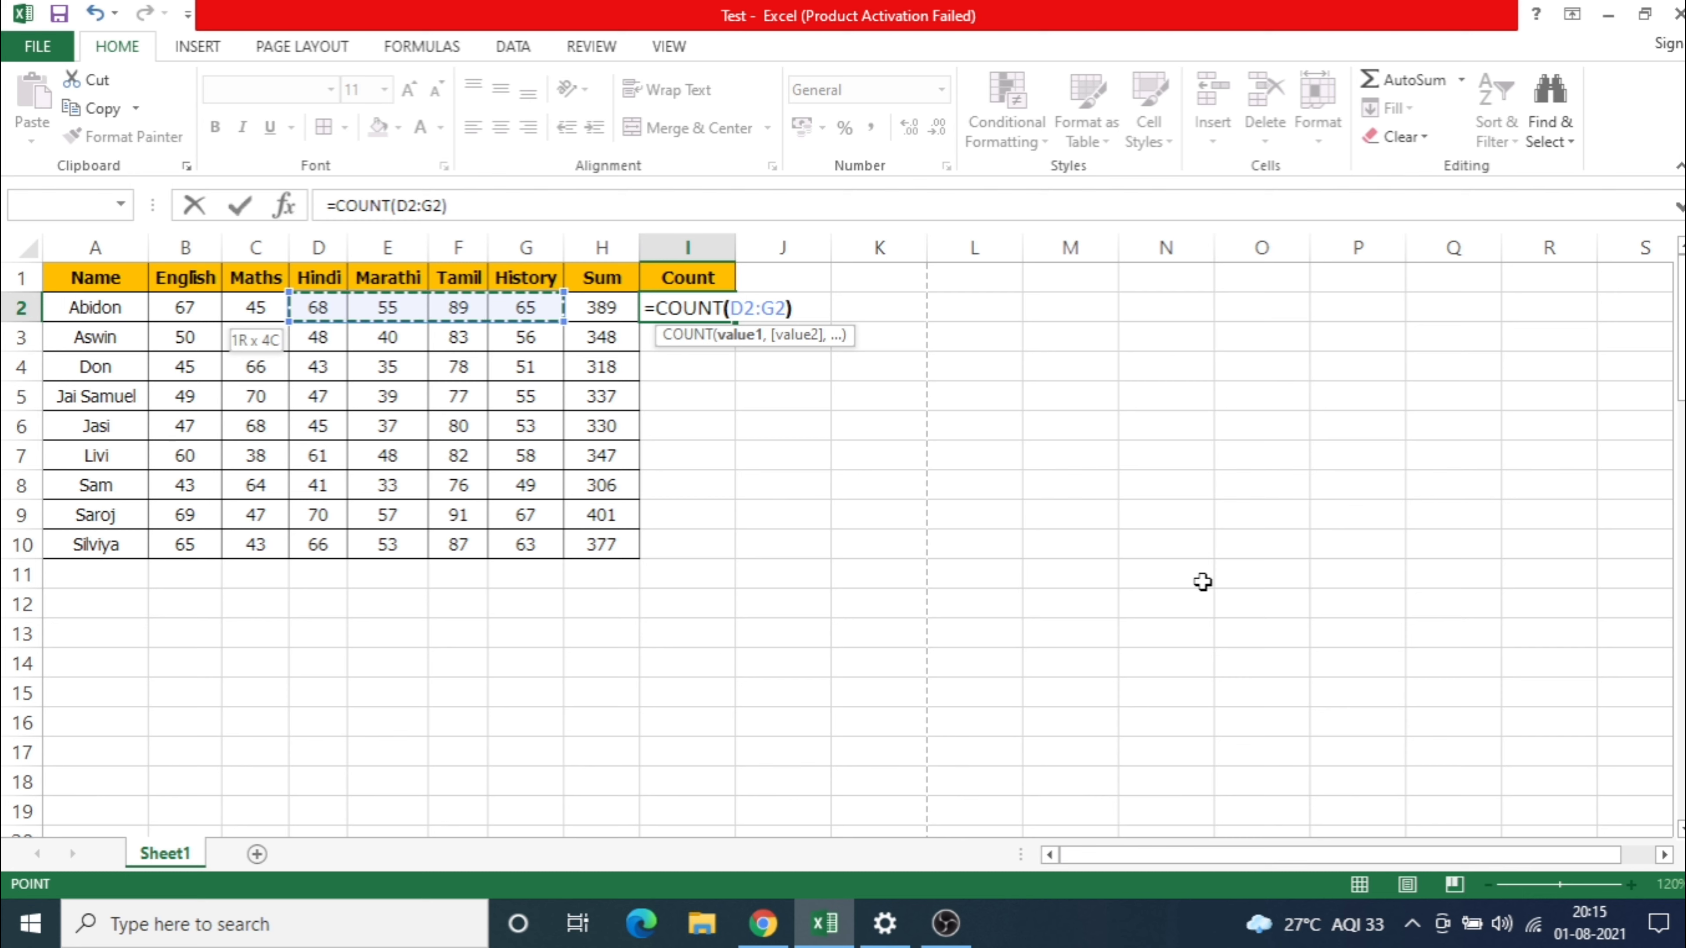
{"action": "key", "text": "Return"}
Step: Fill the COUNT formula down the Count column from I2 to I10
{"action": "key", "text": "Left"}
{"action": "key", "text": "Up"}
{"action": "key", "text": "ctrl+Down"}
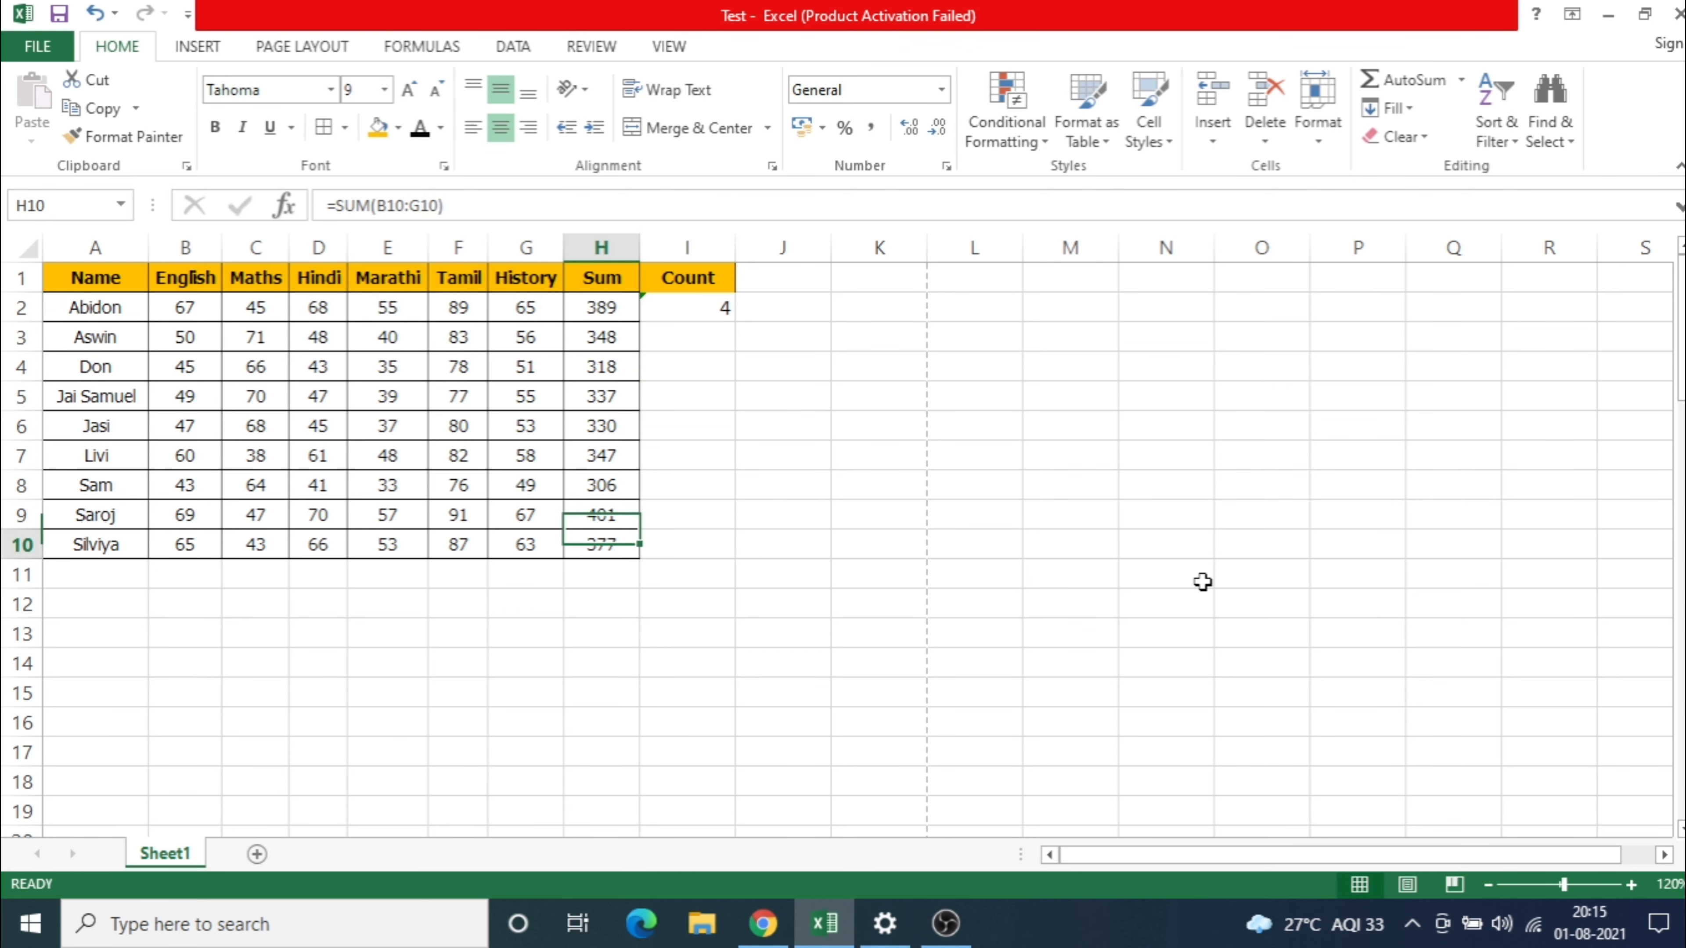
{"action": "key", "text": "Right"}
{"action": "key", "text": "ctrl+shift+Up"}
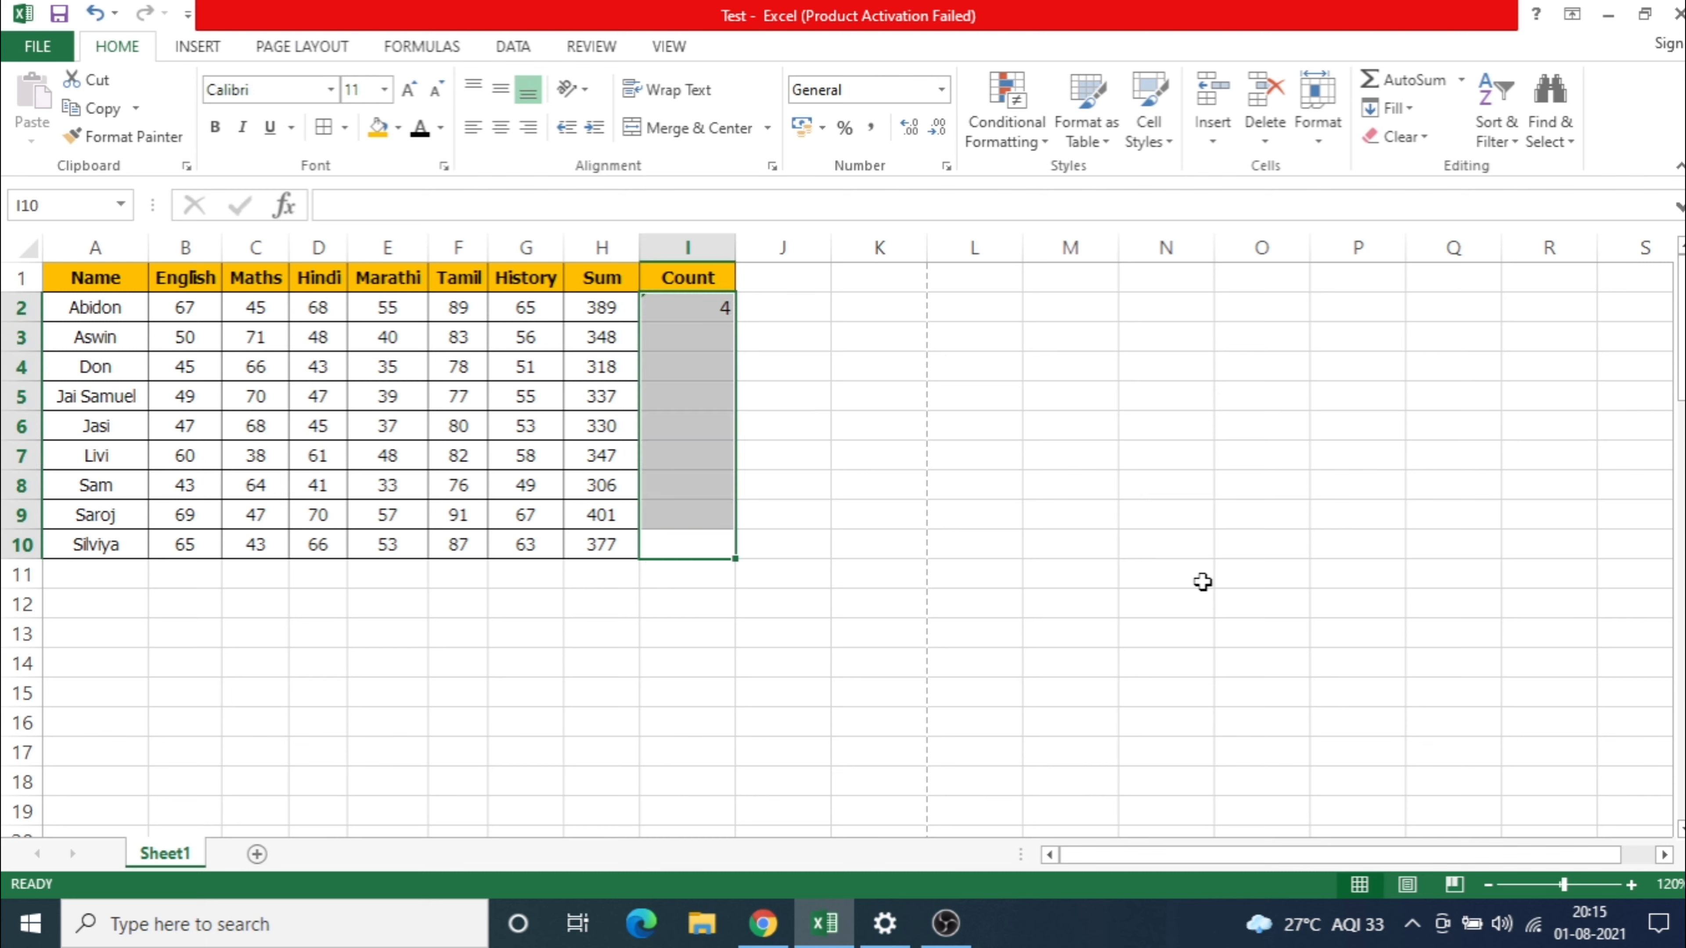
{"action": "key", "text": "Left"}
{"action": "key", "text": "Right"}
{"action": "key", "text": "ctrl+shift+Up"}
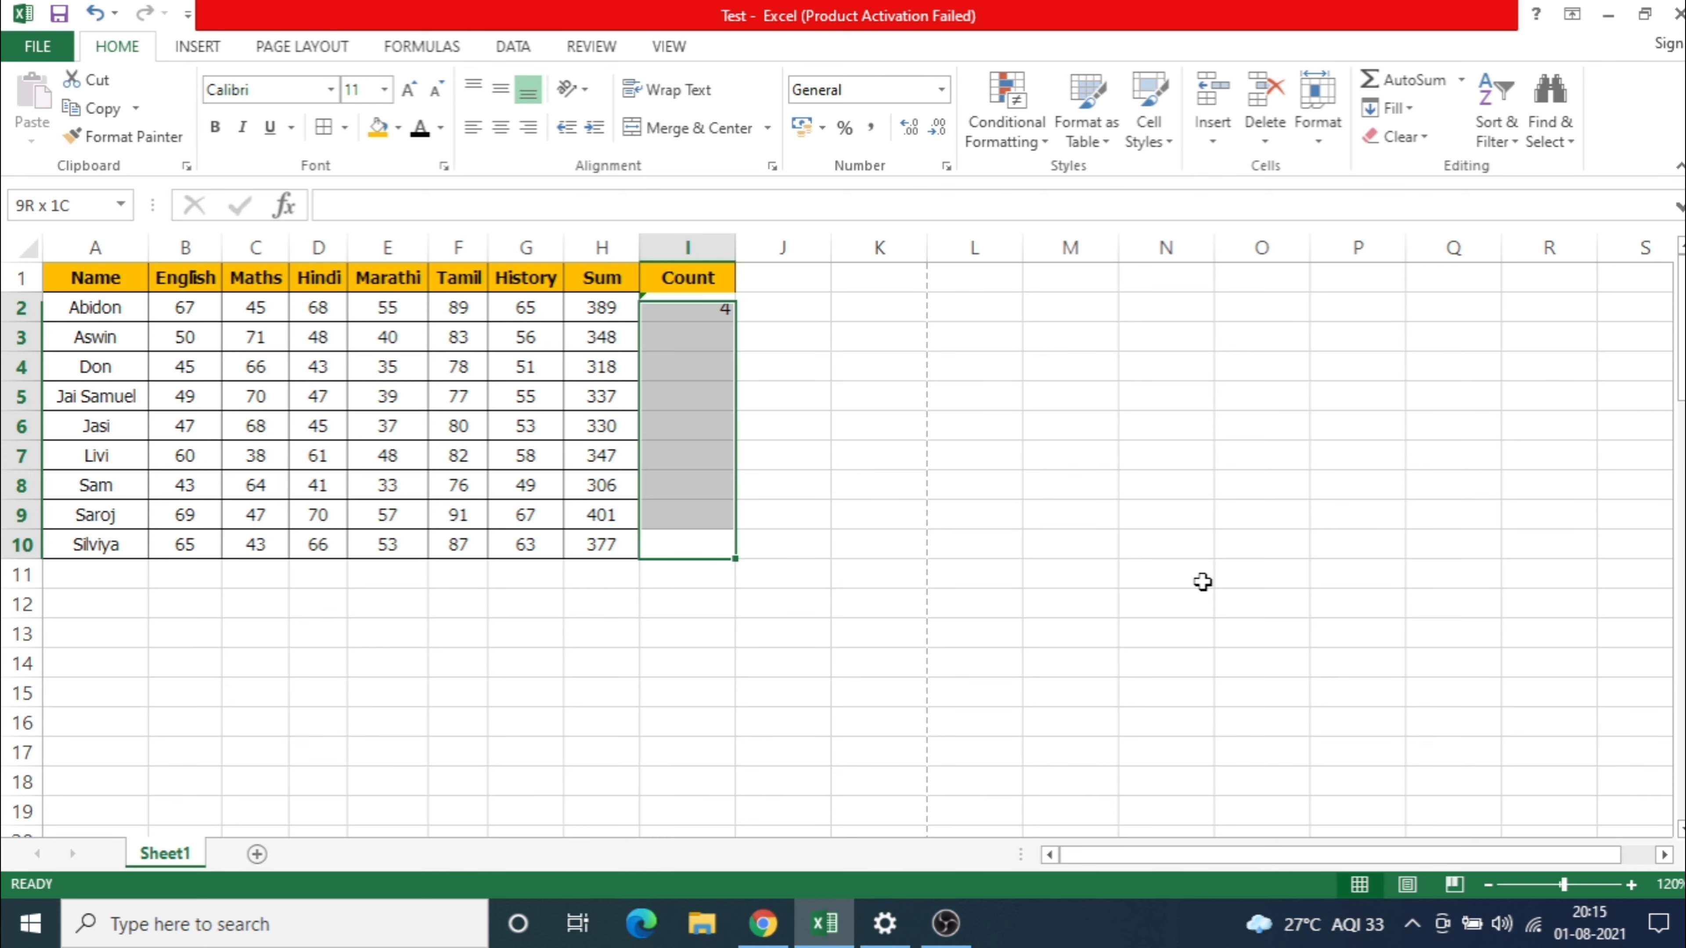
{"action": "key", "text": "ctrl+d"}
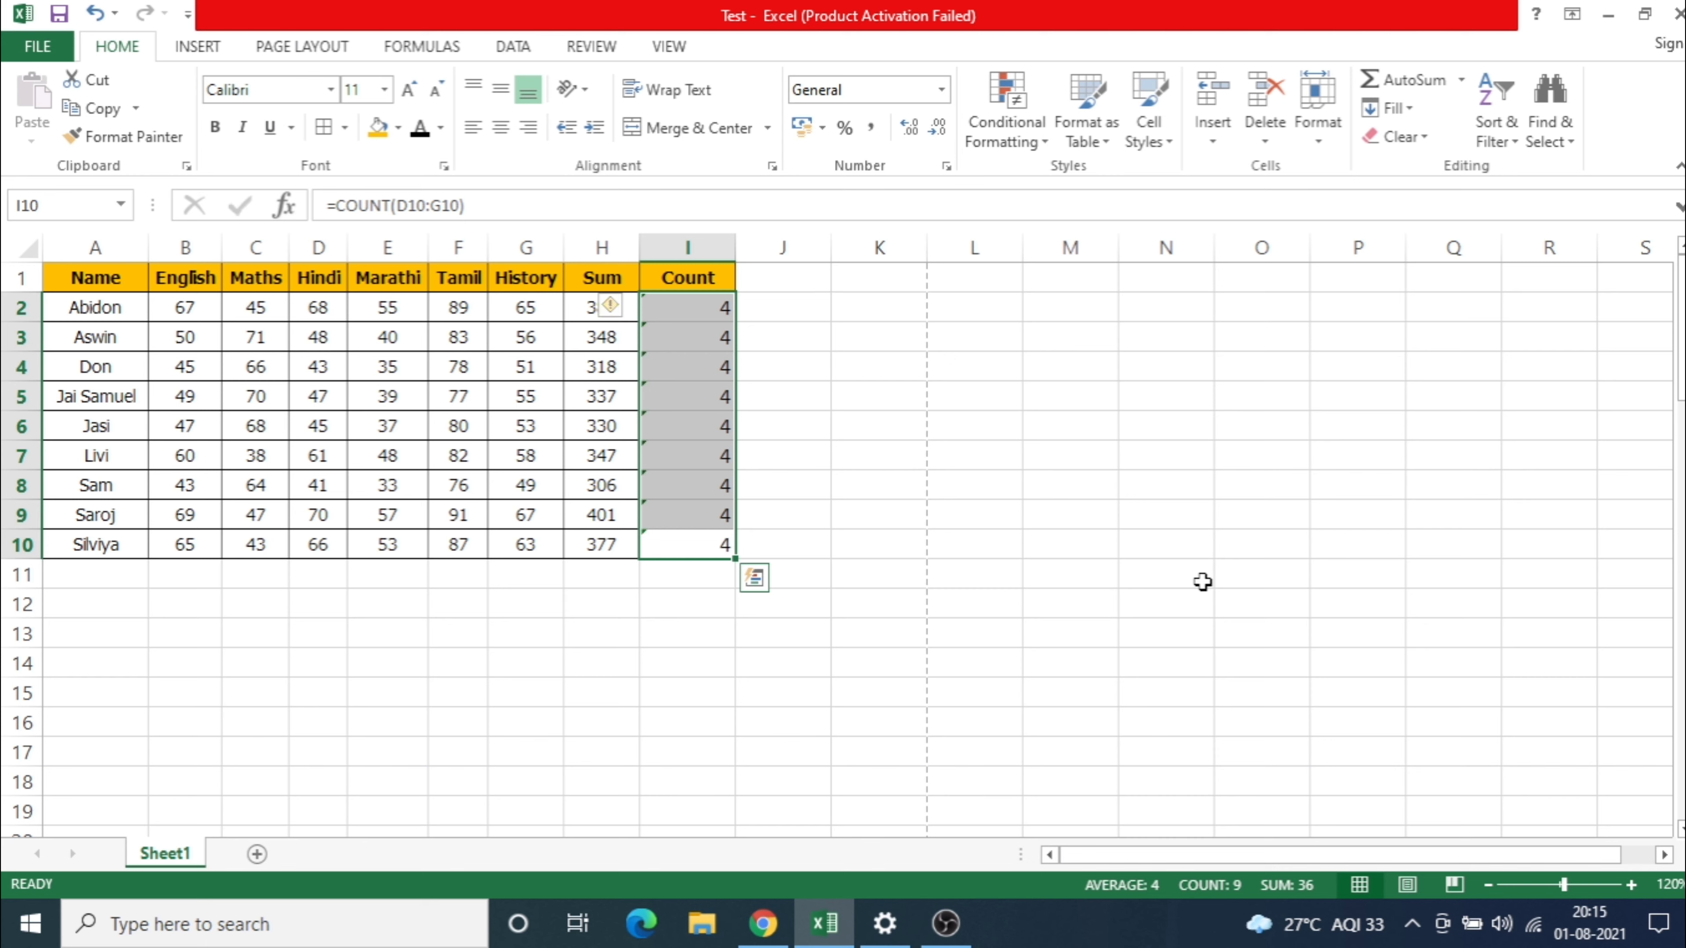
Step: Enter the heading Average in cell J1 next to the Count column
{"action": "key", "text": "ctrl+Up"}
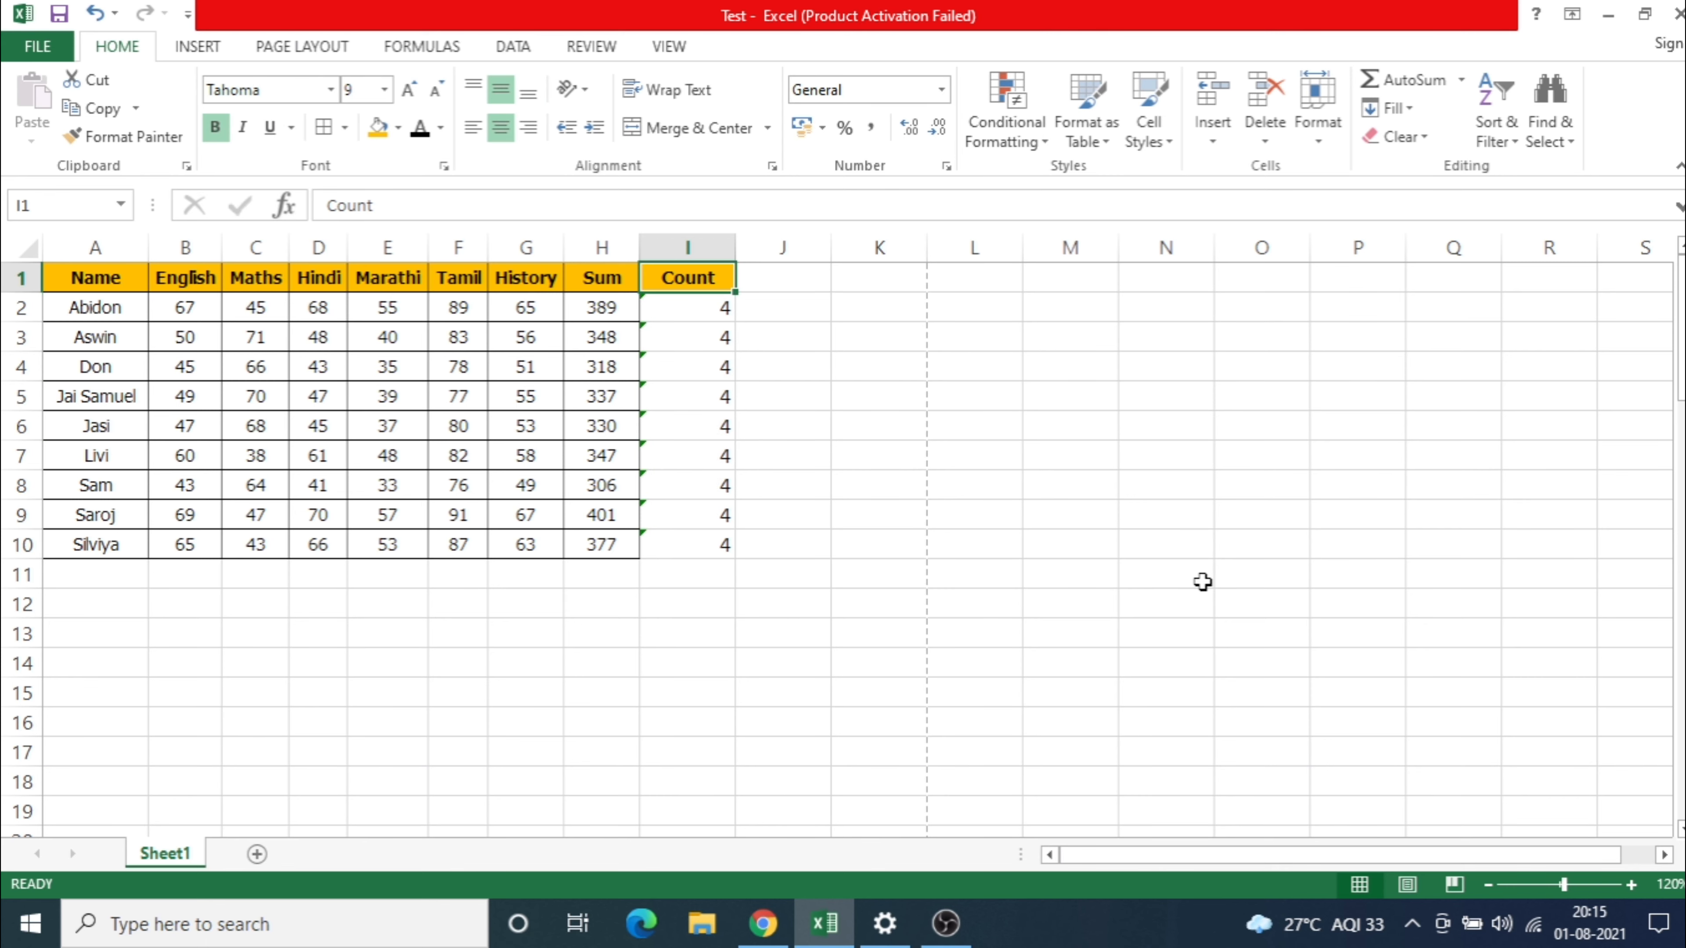
{"action": "key", "text": "Right"}
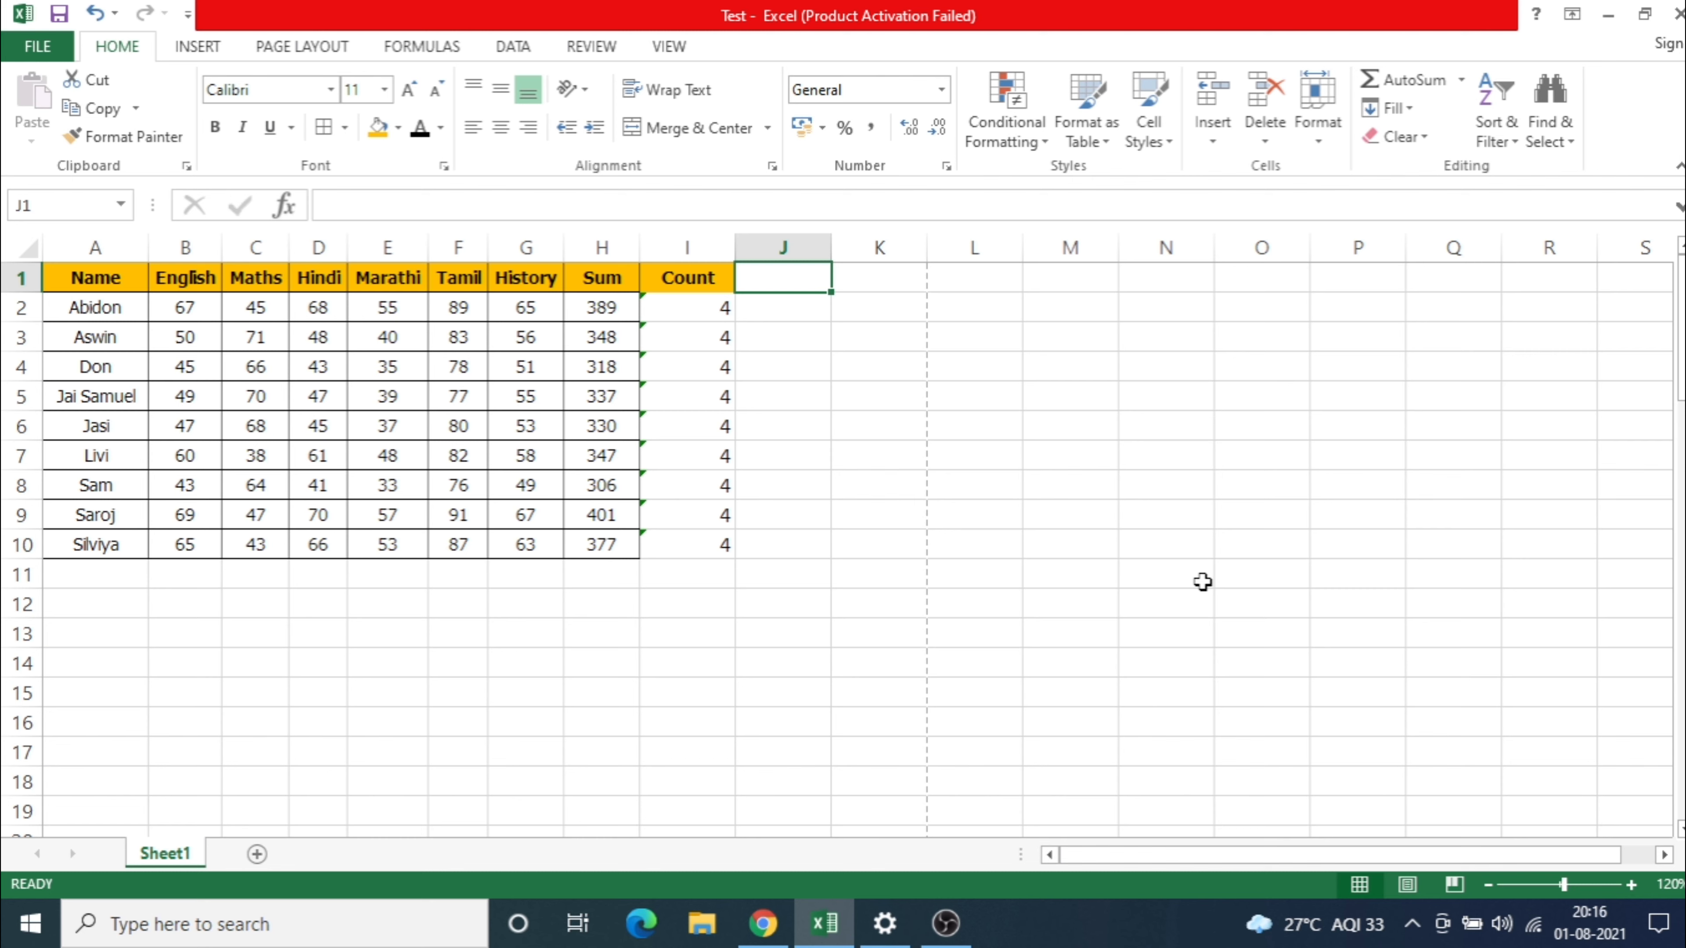
{"action": "type", "text": "Avera"}
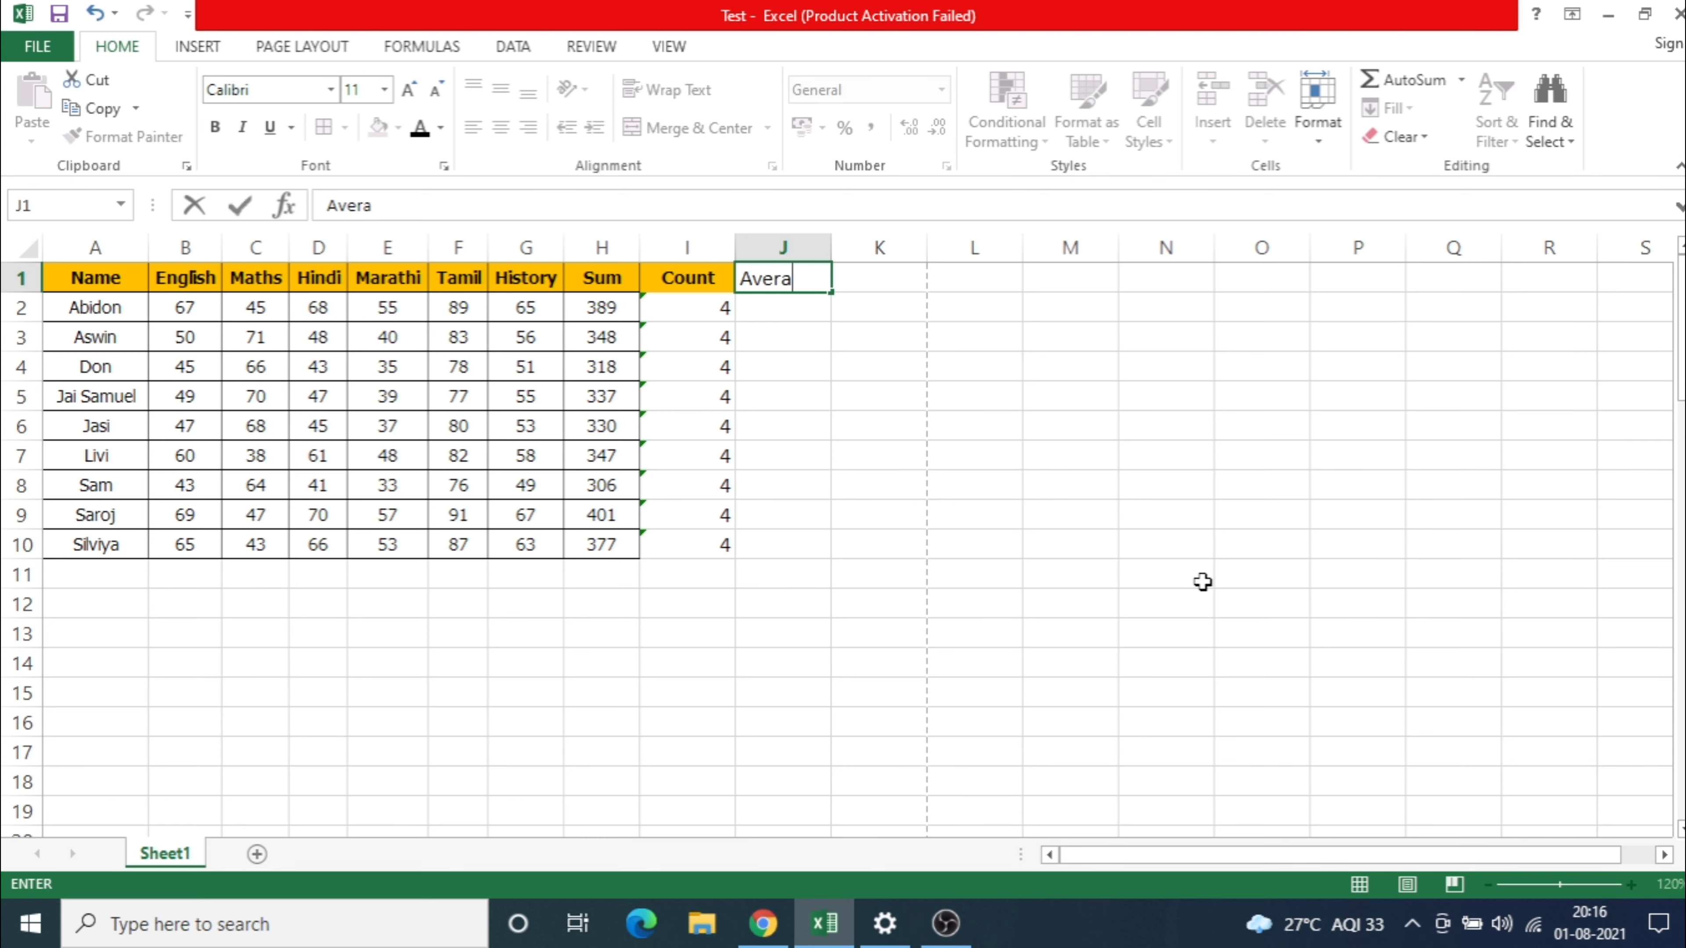
{"action": "type", "text": "ge"}
{"action": "key", "text": "Tab"}
{"action": "key", "text": "Return"}
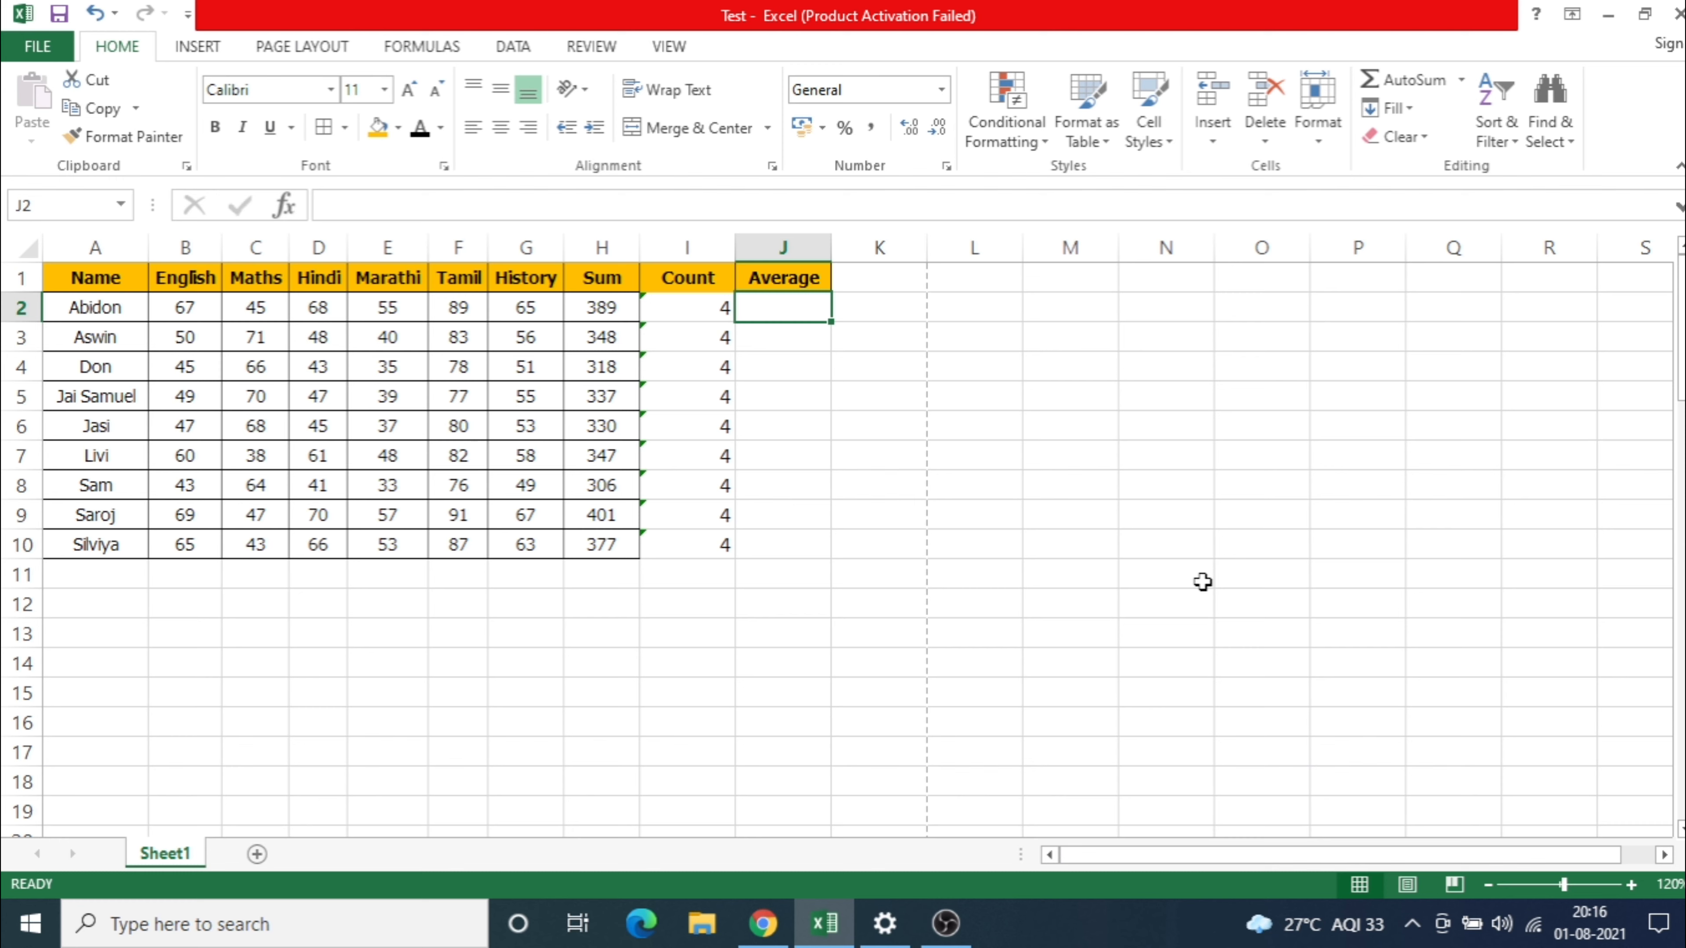
Step: Enter an AVERAGE formula in J2 averaging the marks in B2:G2
{"action": "type", "text": "=ave"}
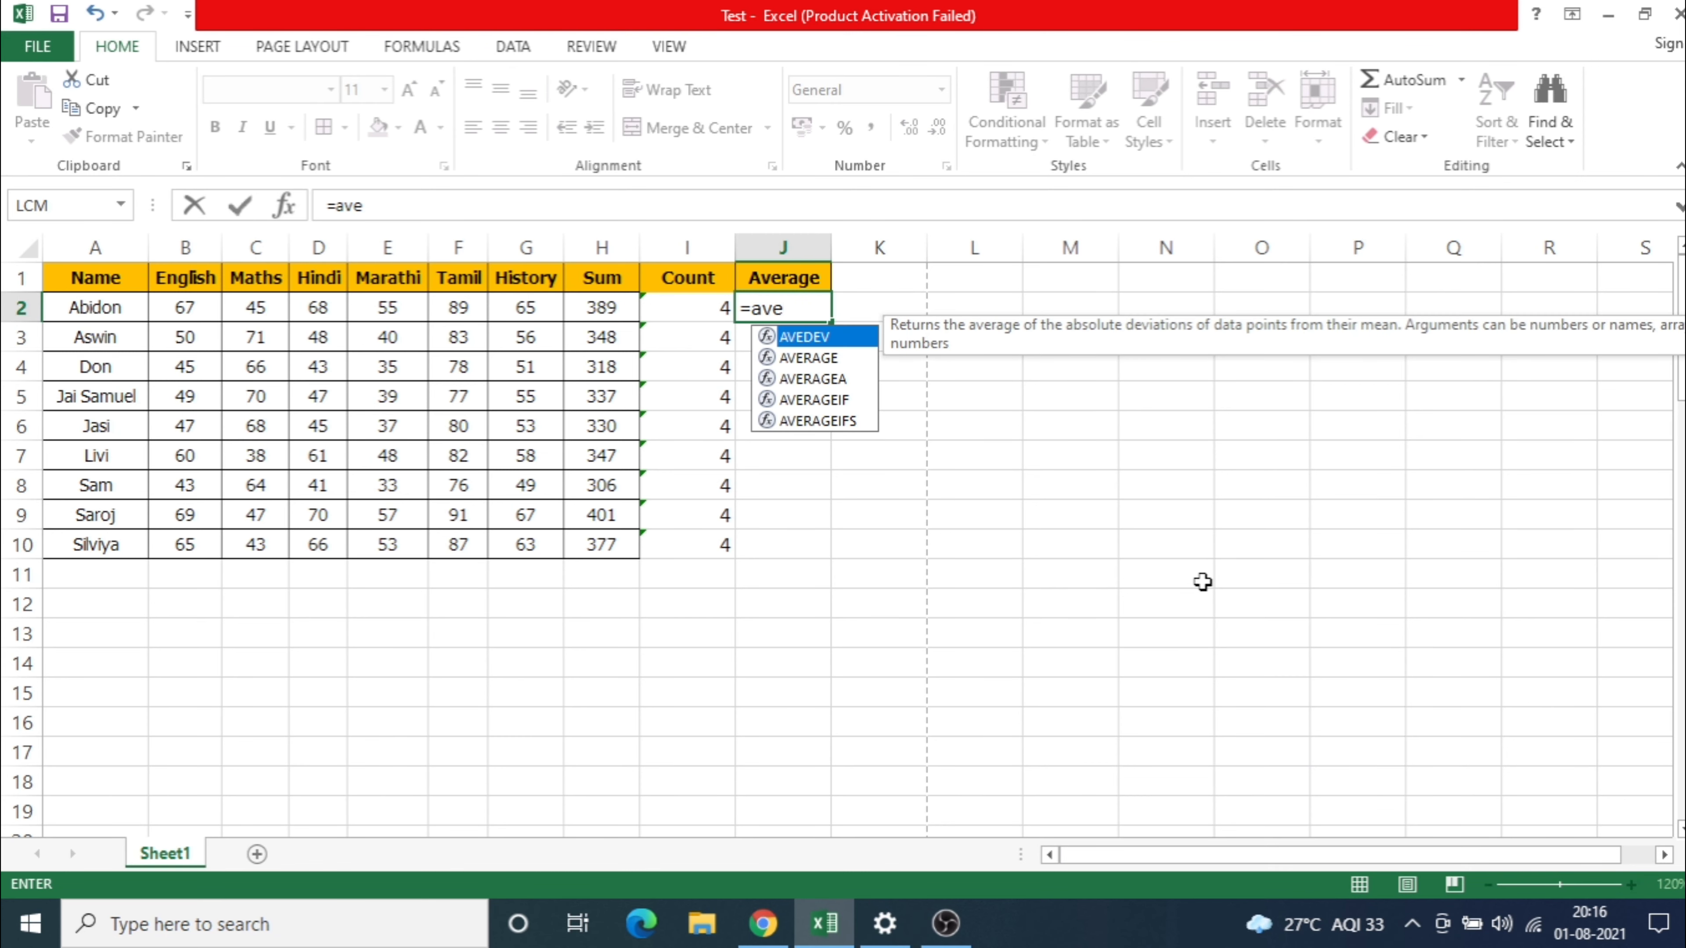
{"action": "key", "text": "Down"}
{"action": "key", "text": "Tab"}
{"action": "key", "text": "Left"}
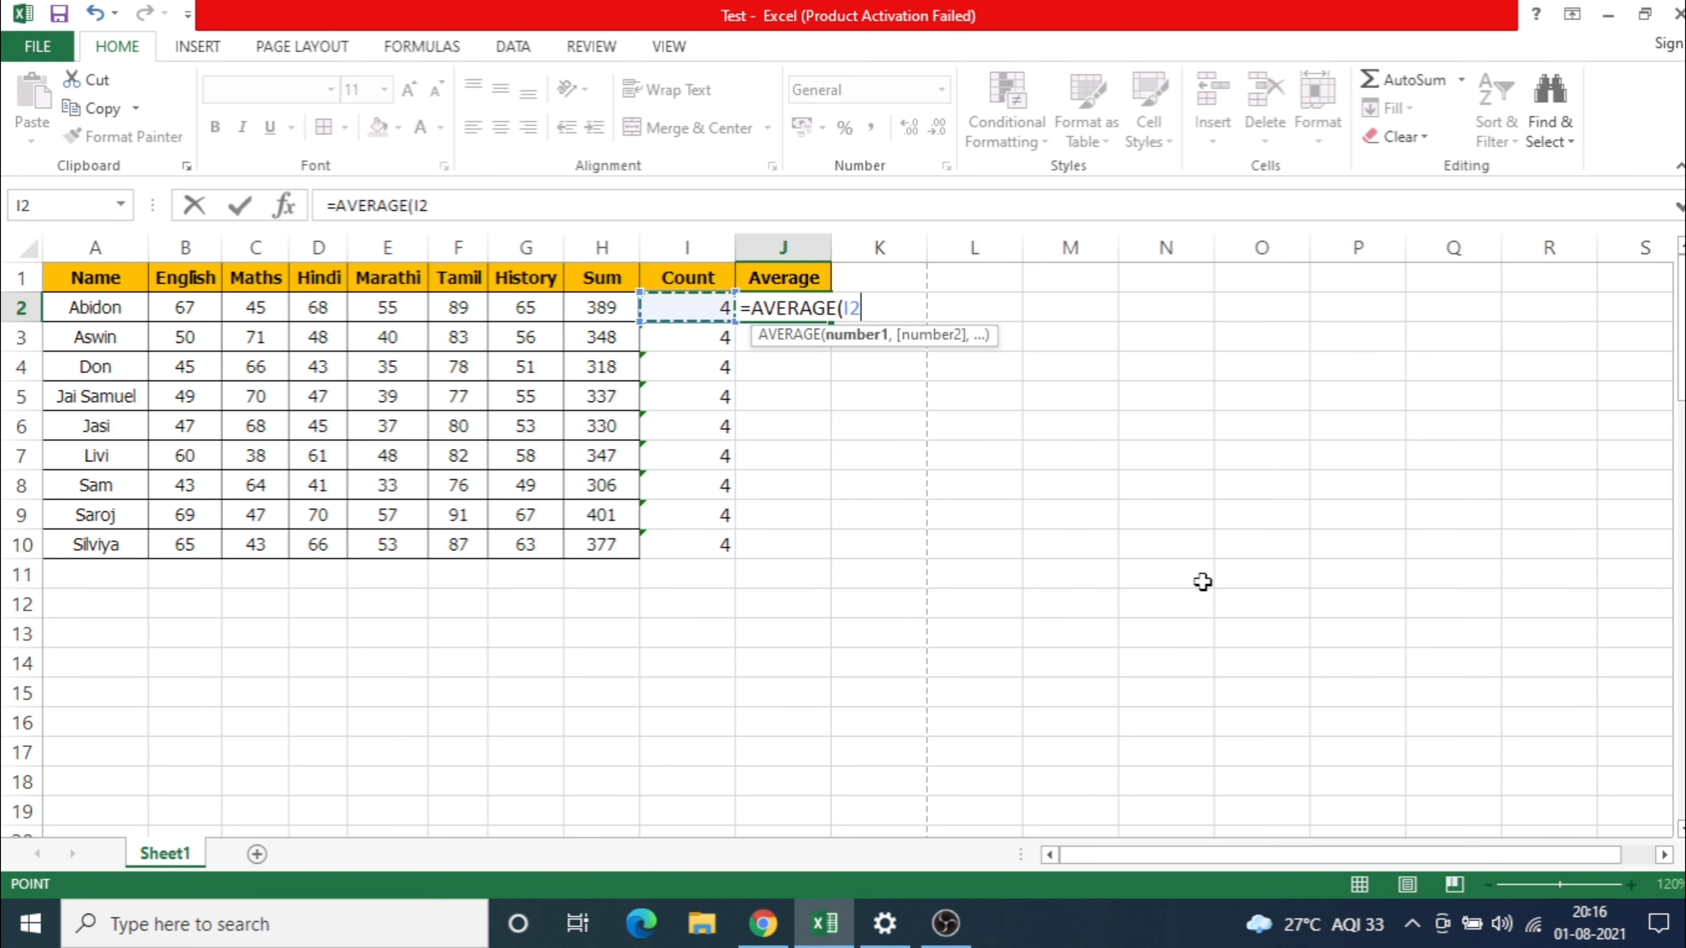
{"action": "key", "text": "Left"}
{"action": "key", "text": "Left"}
{"action": "key", "text": "shift+Left"}
{"action": "key", "text": "shift+Left"}
{"action": "key", "text": "shift+Left"}
{"action": "key", "text": "shift+Left"}
{"action": "key", "text": "shift+Left"}
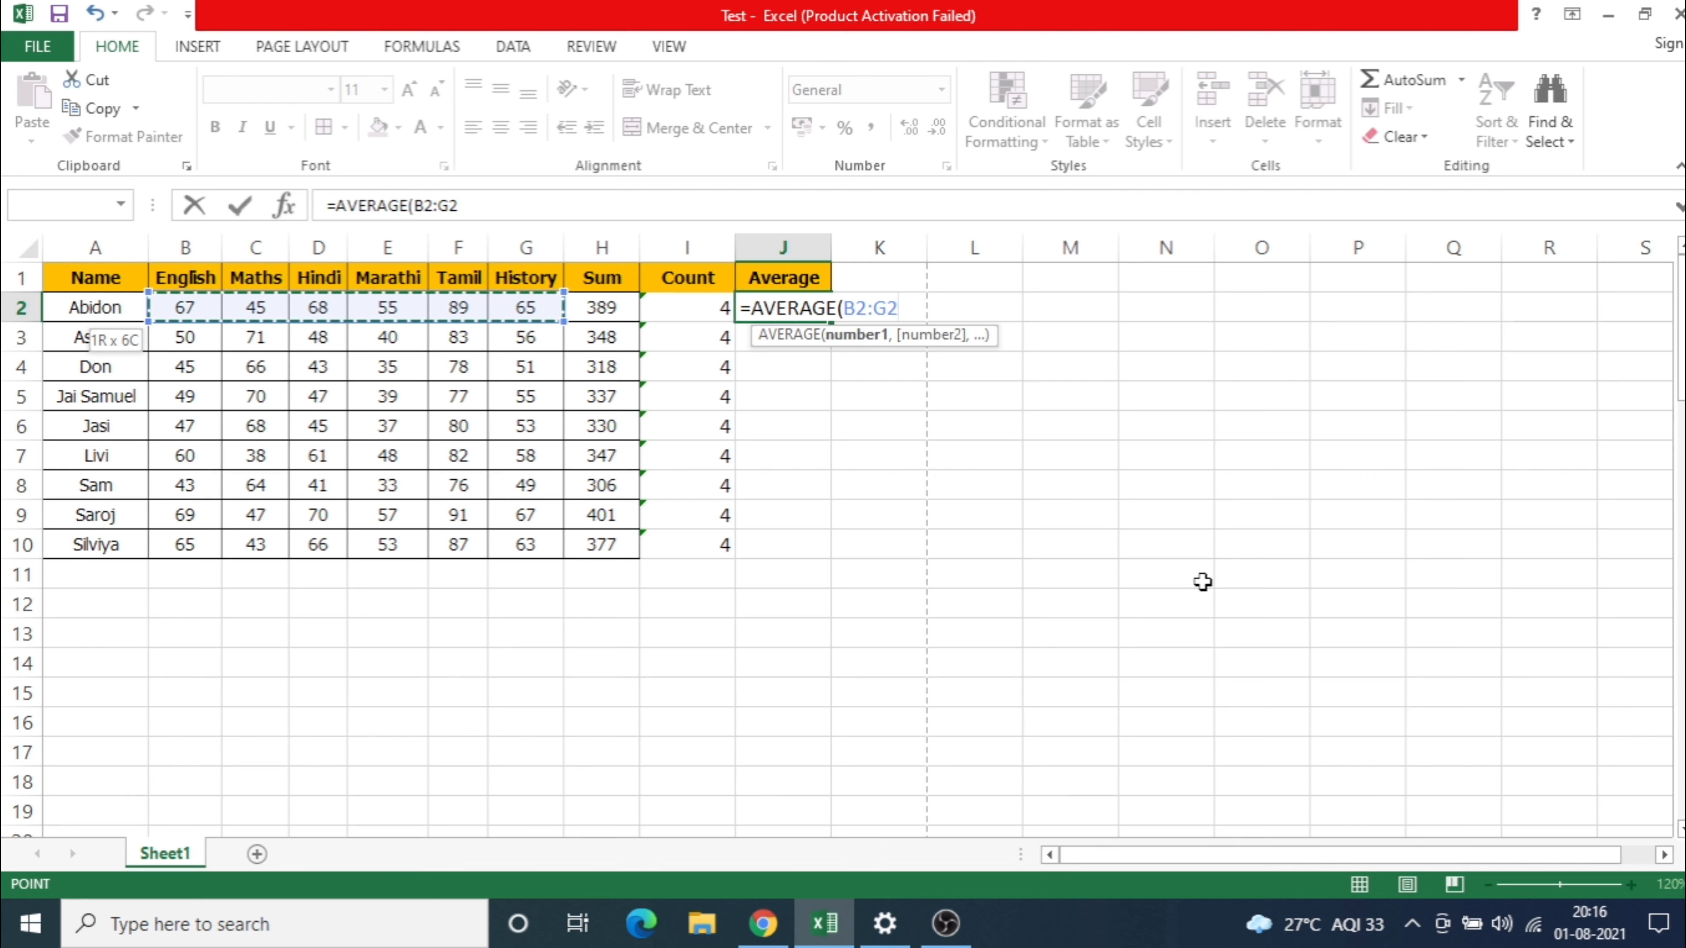
{"action": "type", "text": ")"}
{"action": "key", "text": "Return"}
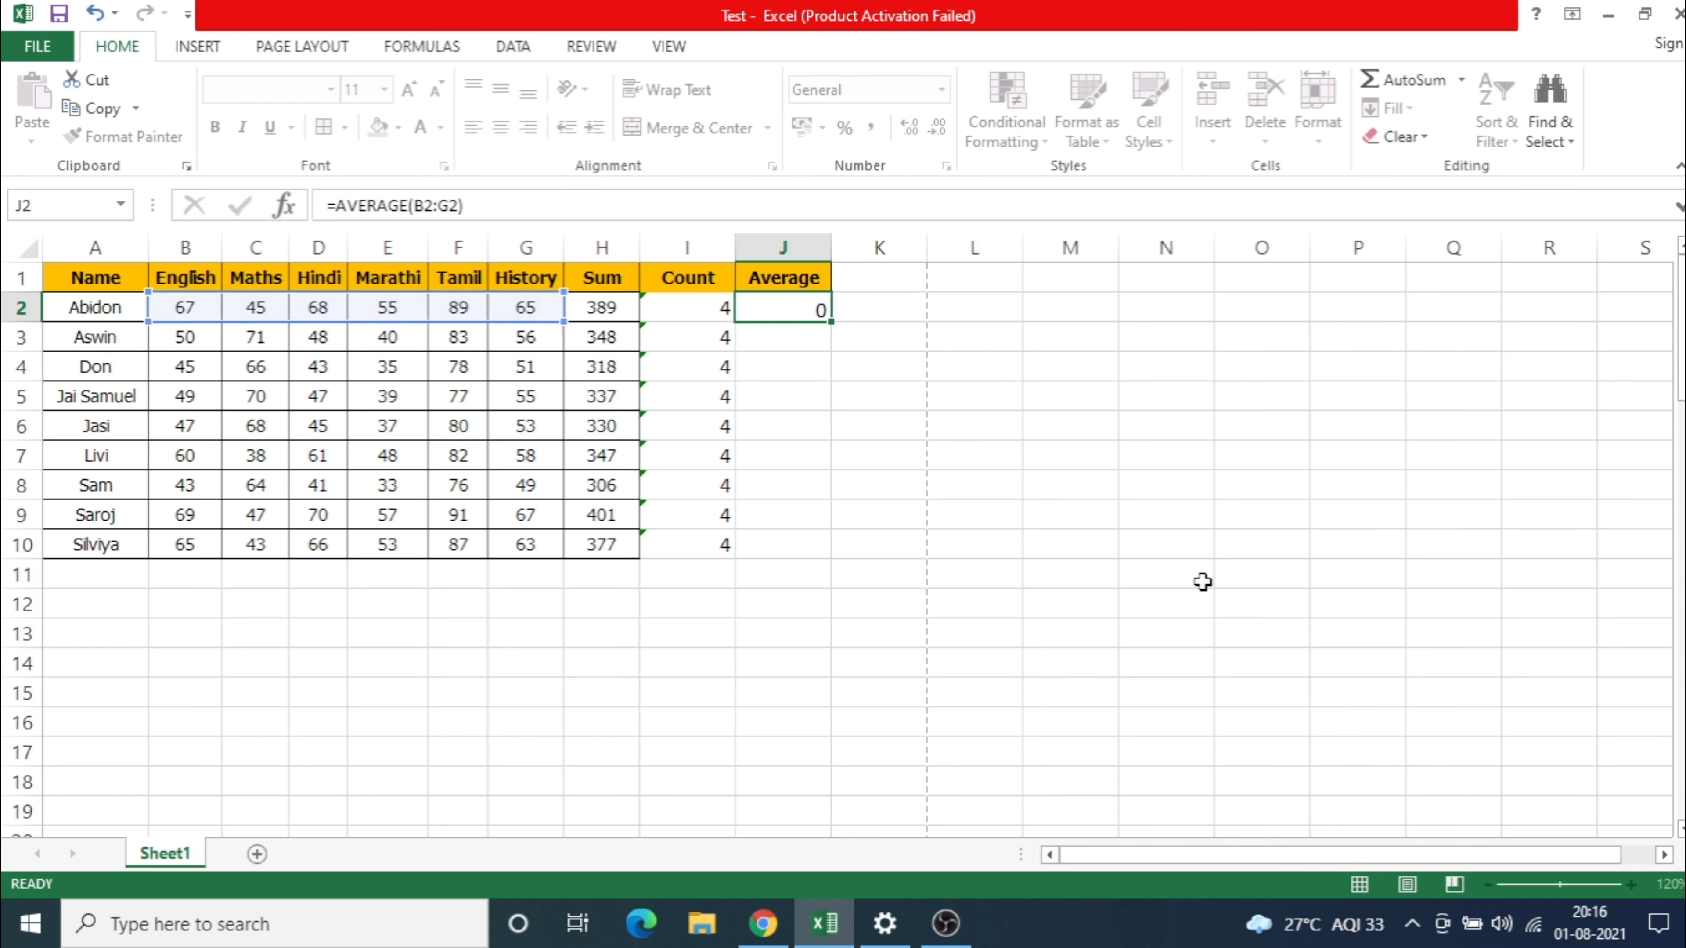
Step: Fill the AVERAGE formula down the Average column from J2 to J10
{"action": "key", "text": "Up"}
{"action": "key", "text": "Left"}
{"action": "key", "text": "ctrl+Down"}
{"action": "key", "text": "Right"}
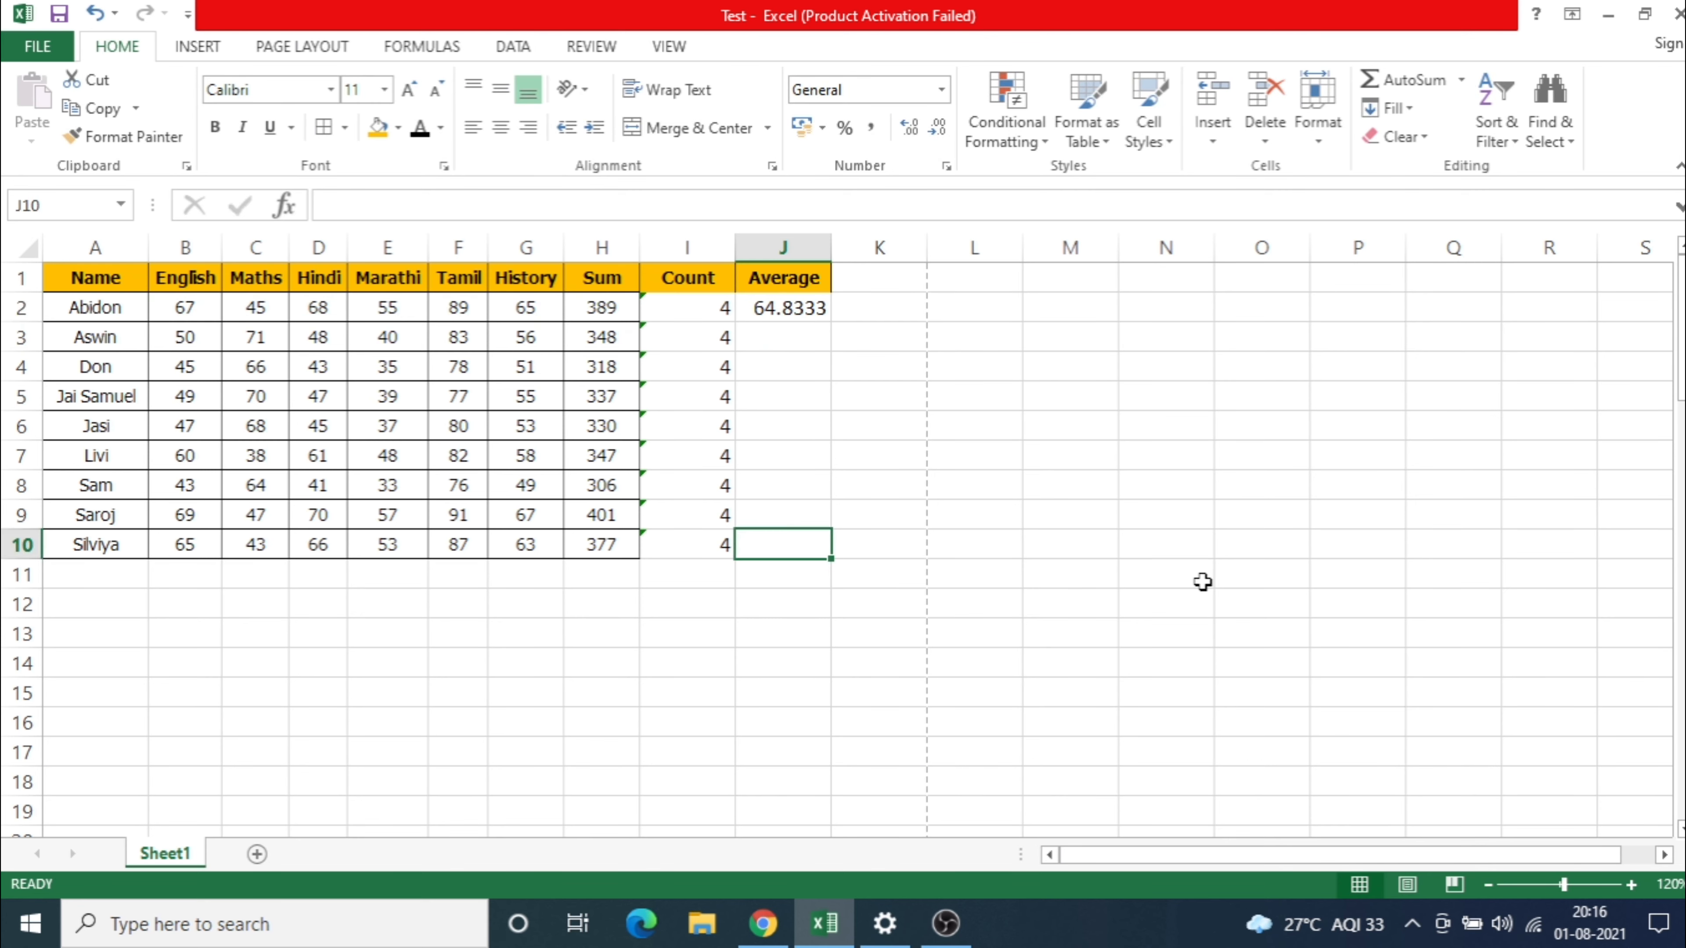
{"action": "key", "text": "ctrl+Up"}
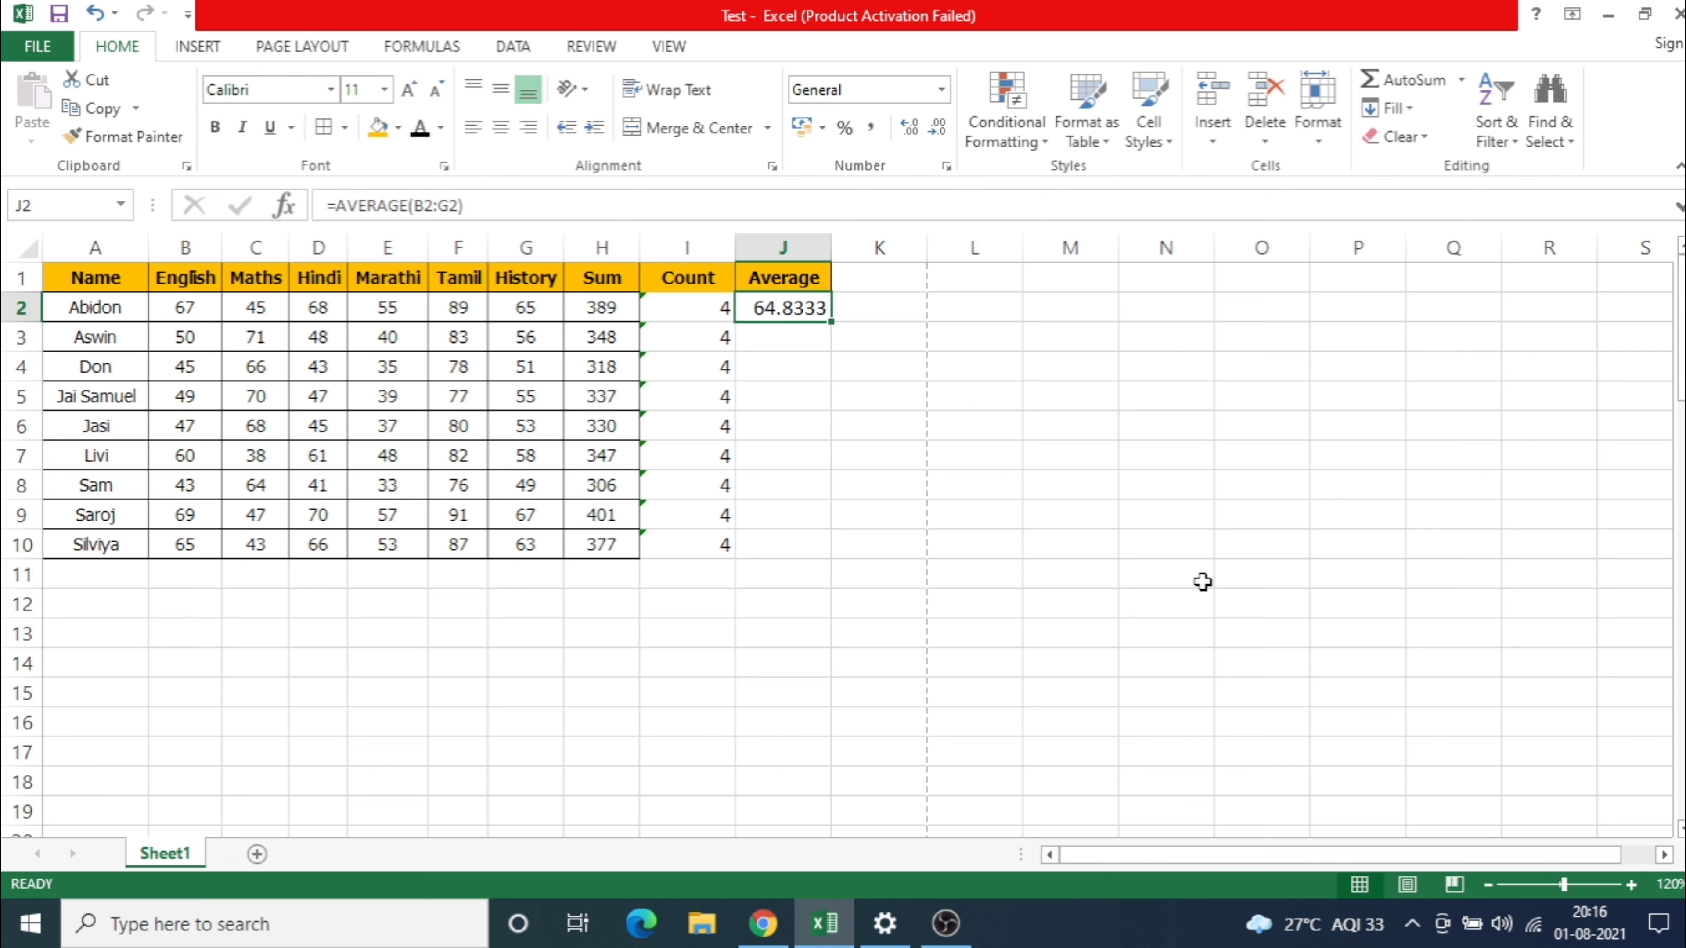
{"action": "key", "text": "Left"}
{"action": "key", "text": "ctrl+Down"}
{"action": "key", "text": "Right"}
{"action": "key", "text": "ctrl+shift+Up"}
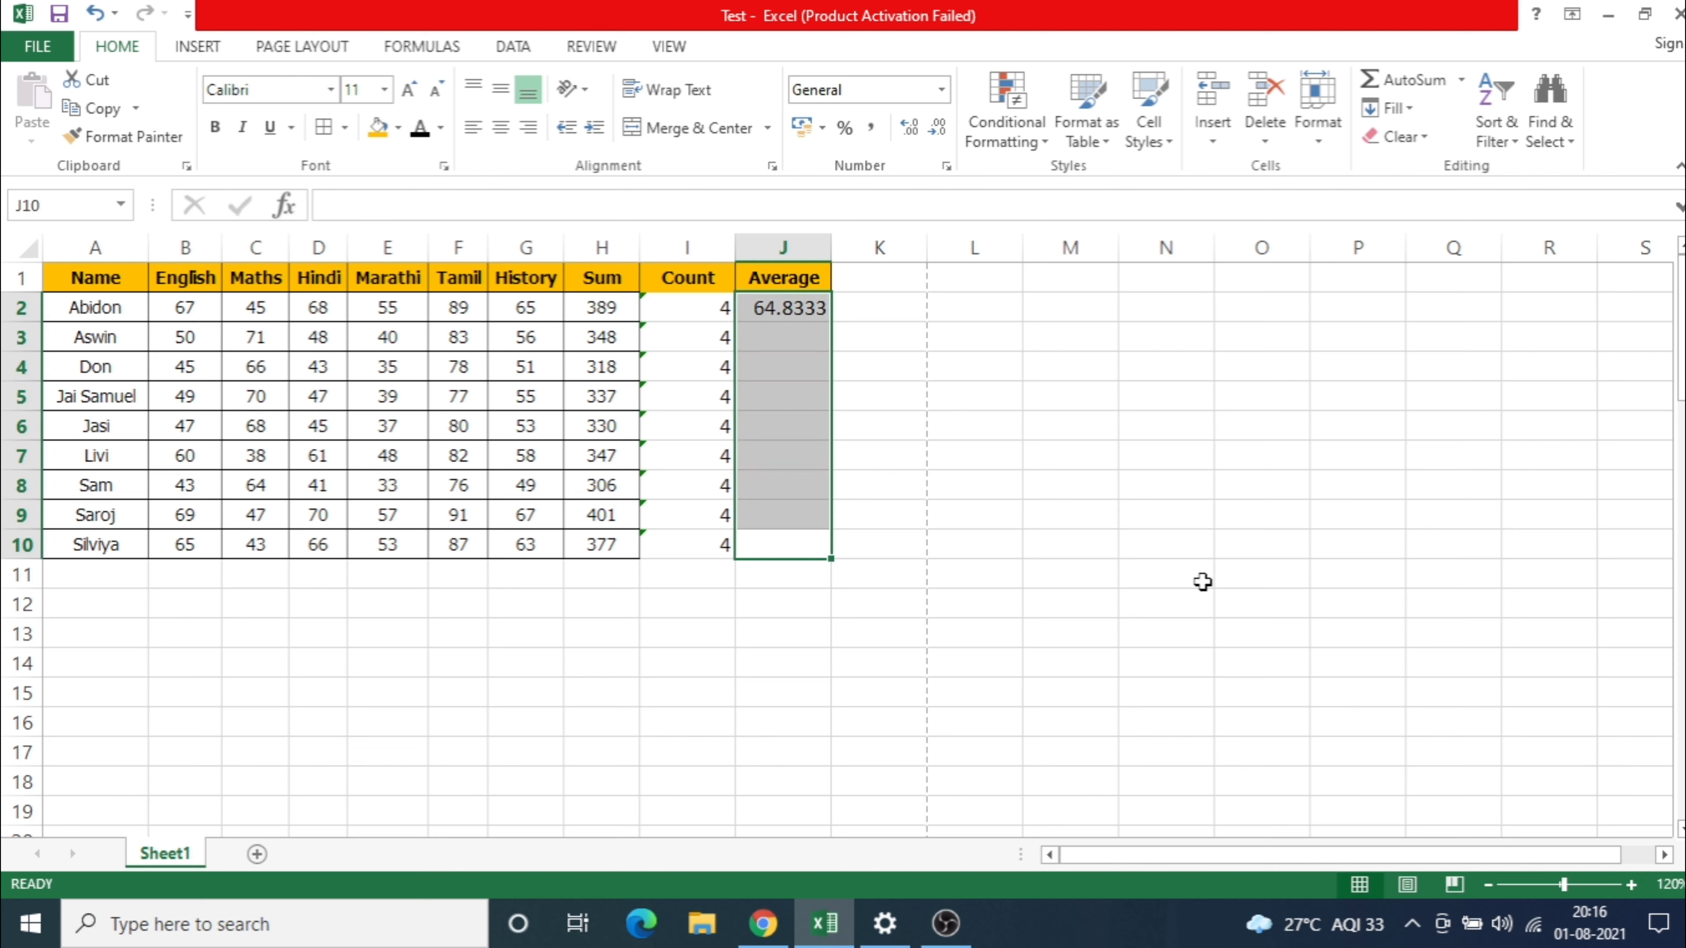
{"action": "key", "text": "ctrl+d"}
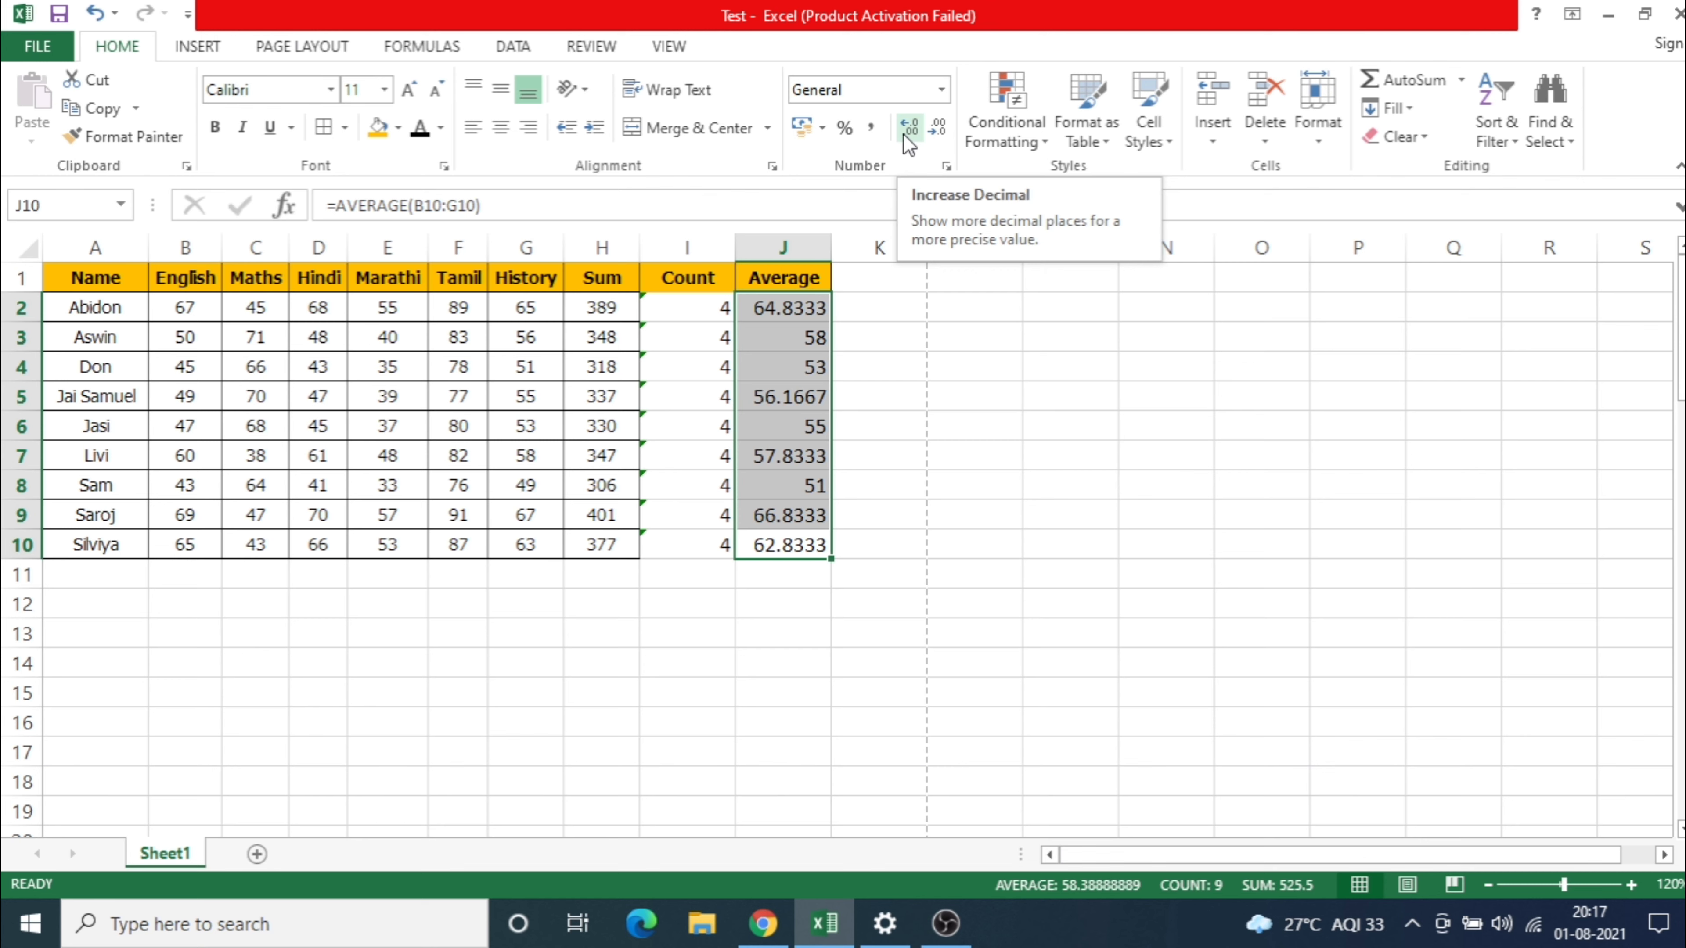
Step: Adjust the decimal places of the Average values in J2:J10 so they show whole numbers
{"action": "left_click", "coordinate": [948, 126]}
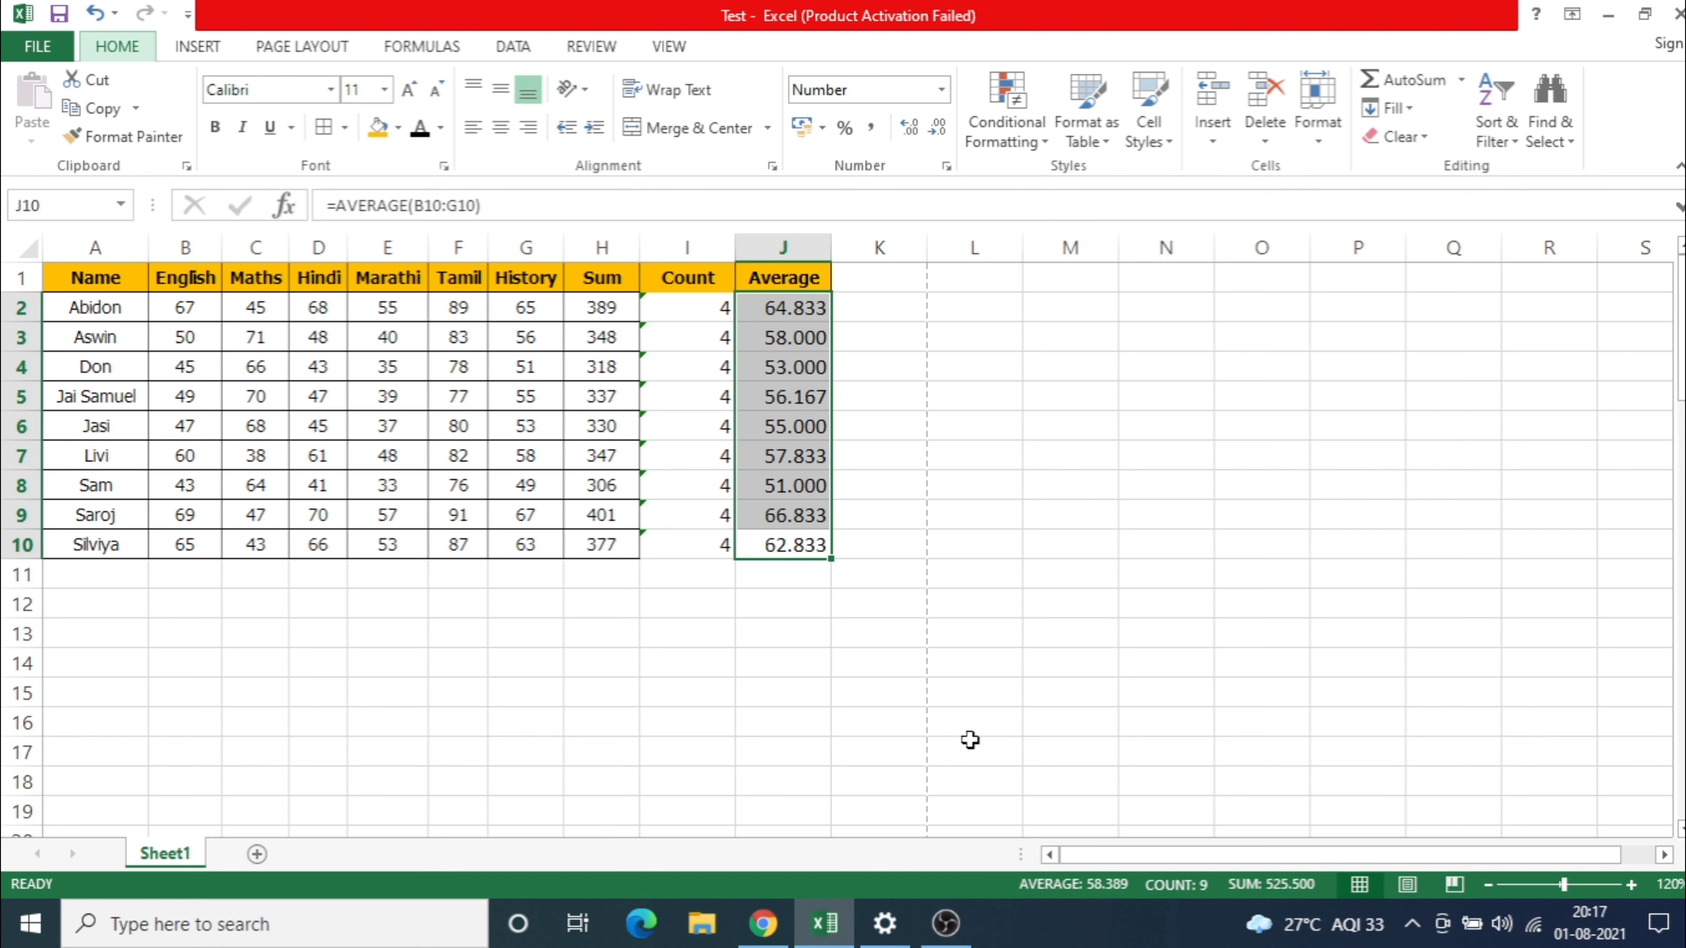
{"action": "key", "text": "alt"}
{"action": "key", "text": "h"}
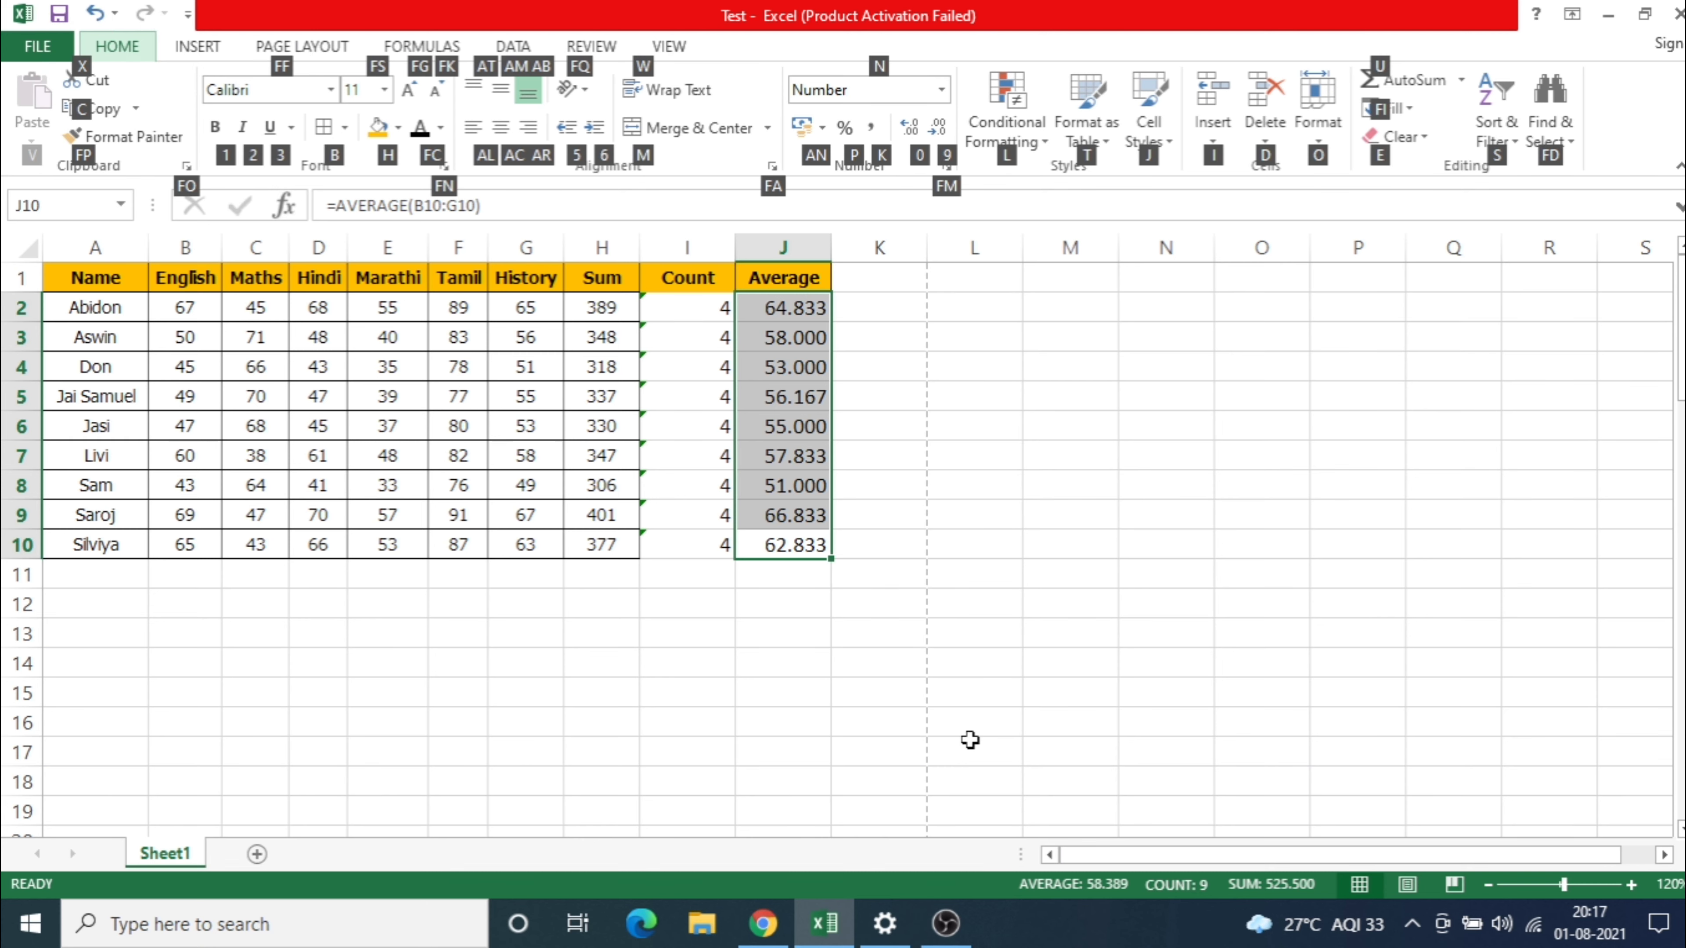
{"action": "key", "text": "9"}
{"action": "key", "text": "alt"}
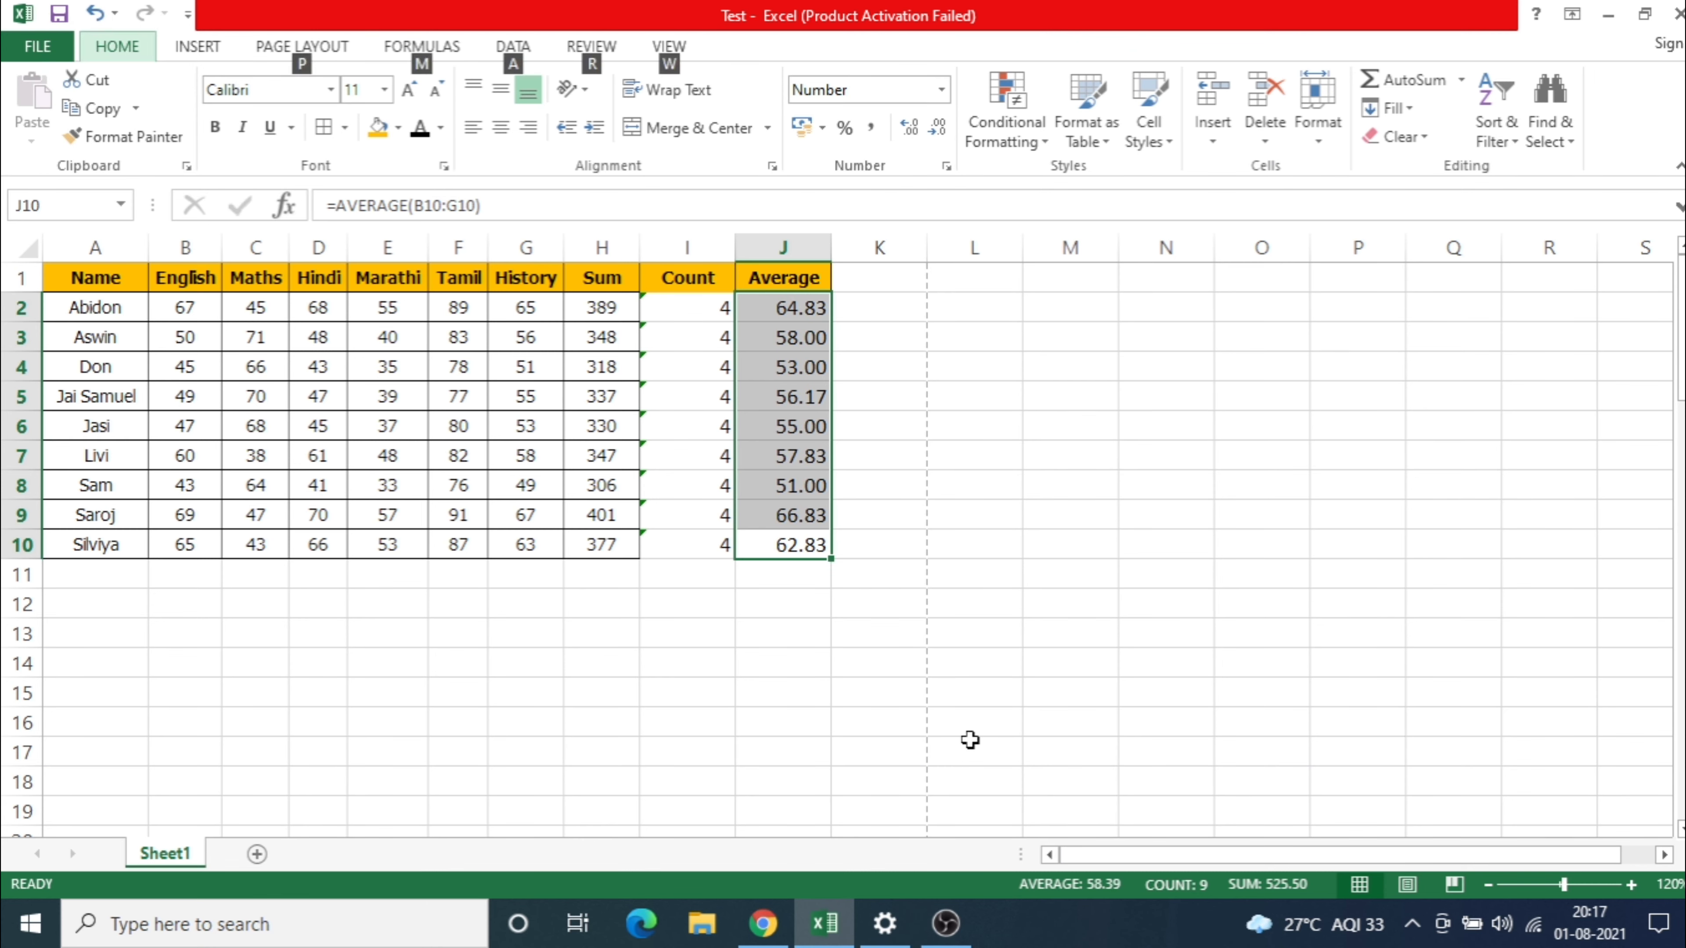
{"action": "key", "text": "h"}
{"action": "key", "text": "9"}
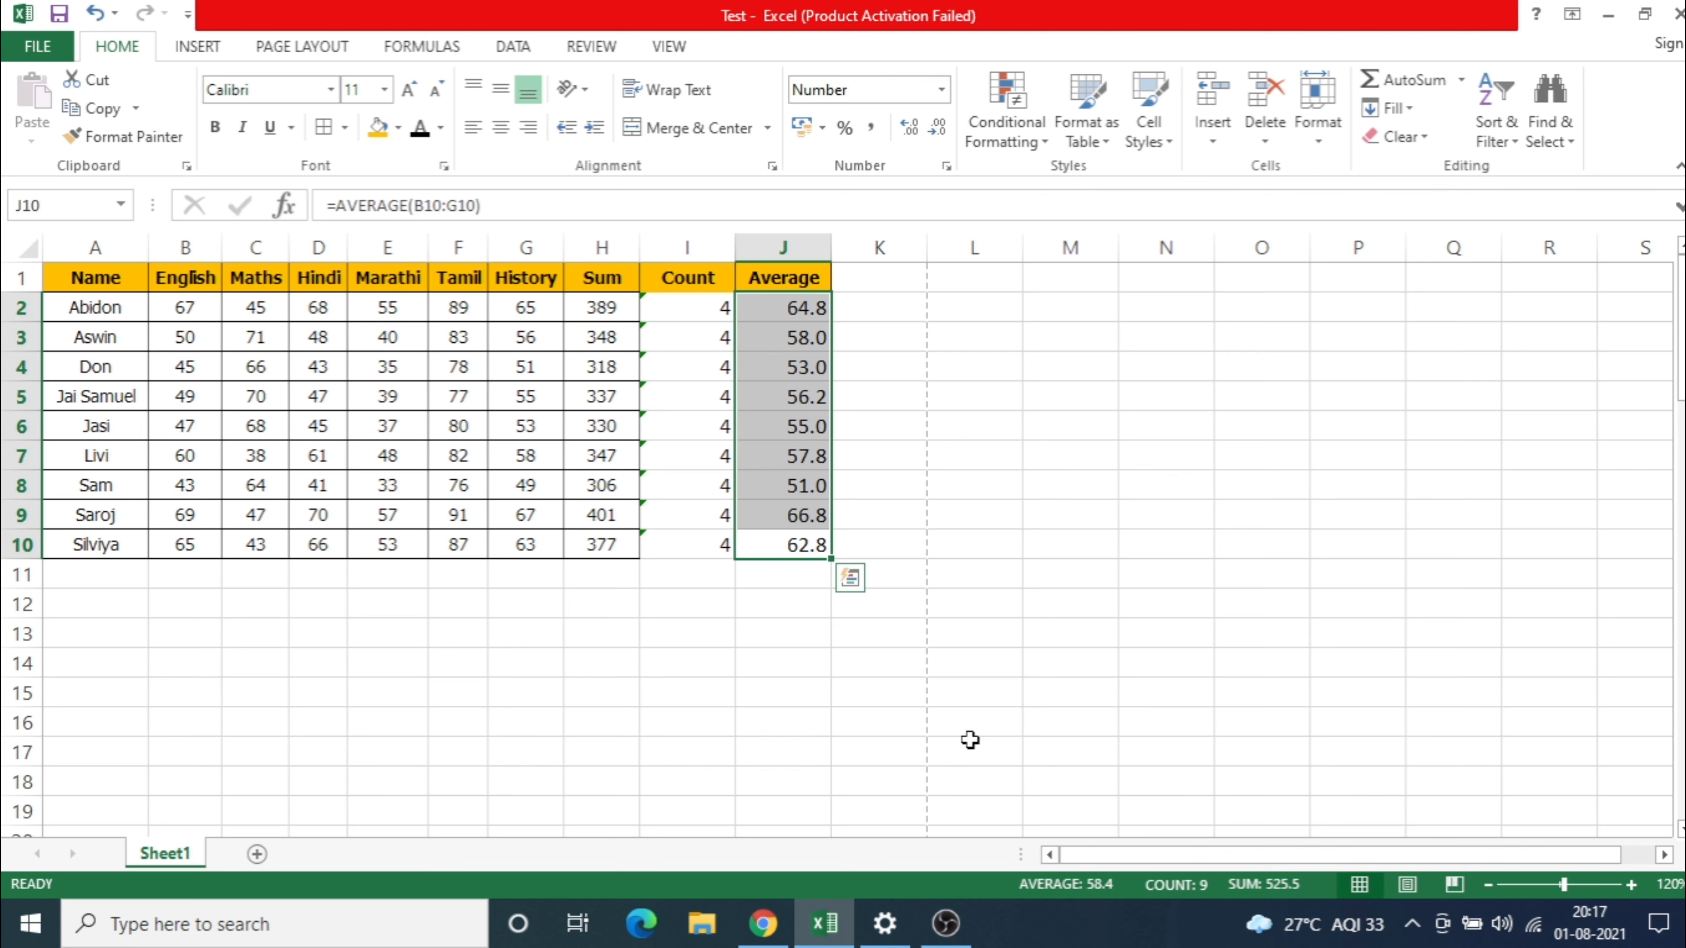
{"action": "key", "text": "alt"}
{"action": "key", "text": "h"}
{"action": "key", "text": "9"}
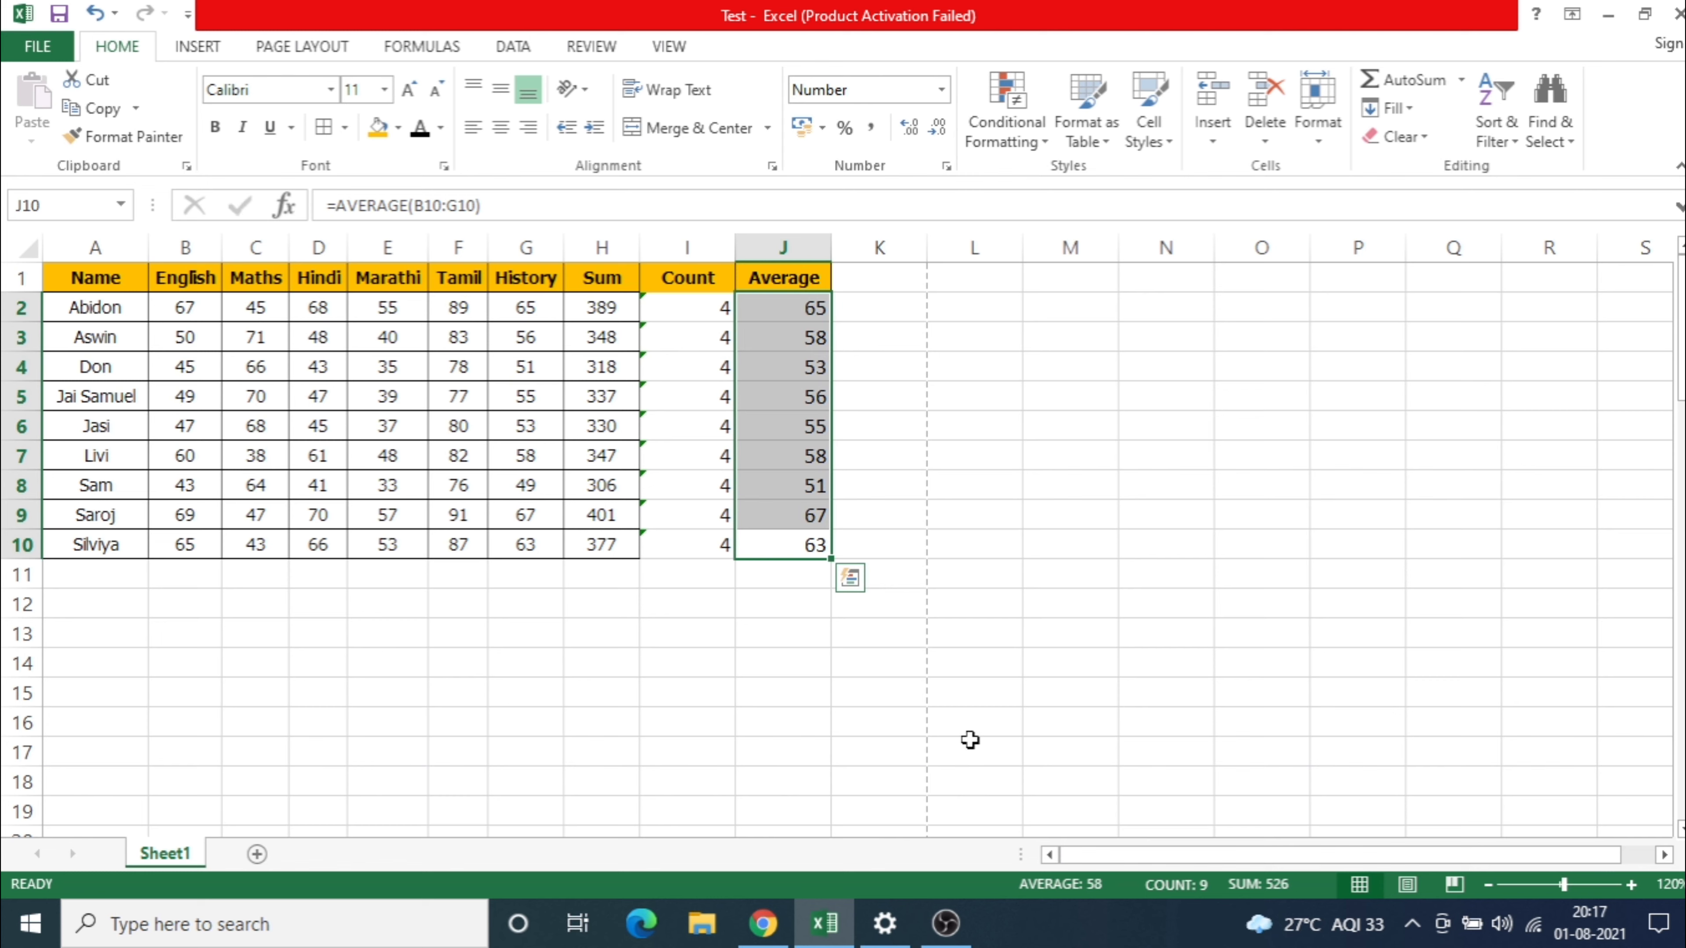
Step: Enter the headings Max in K1 and Min in L1 next to the Average column
{"action": "key", "text": "ctrl+Up"}
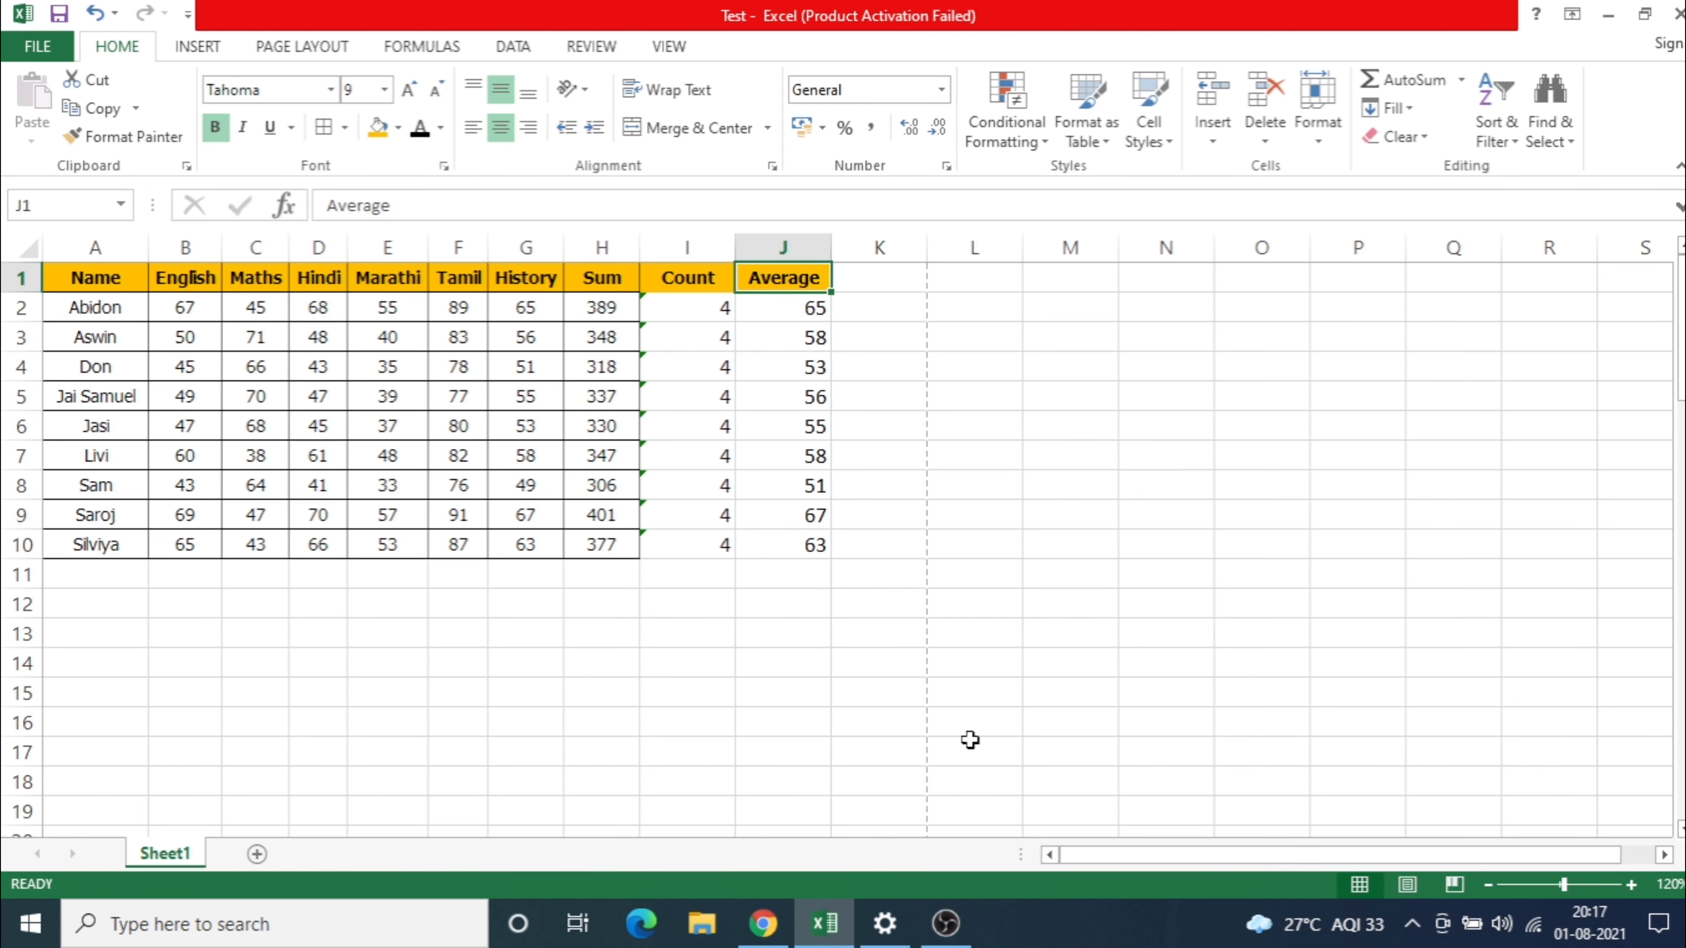
{"action": "key", "text": "Right"}
{"action": "type", "text": "Max"}
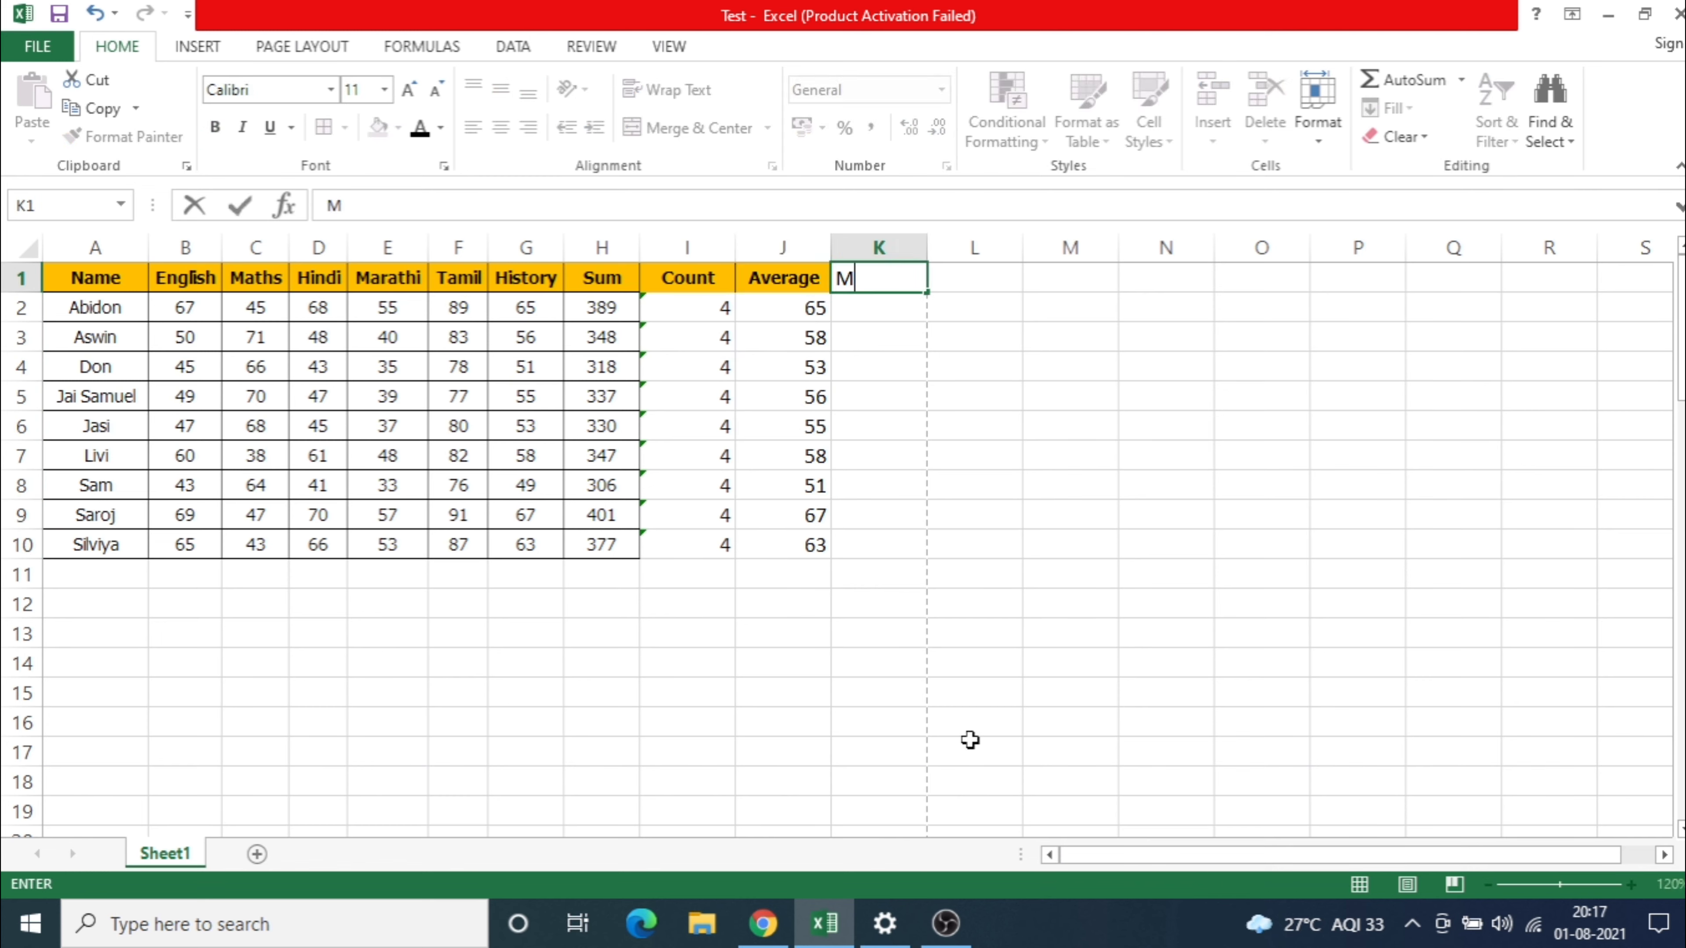
{"action": "key", "text": "Tab"}
{"action": "type", "text": "Min"}
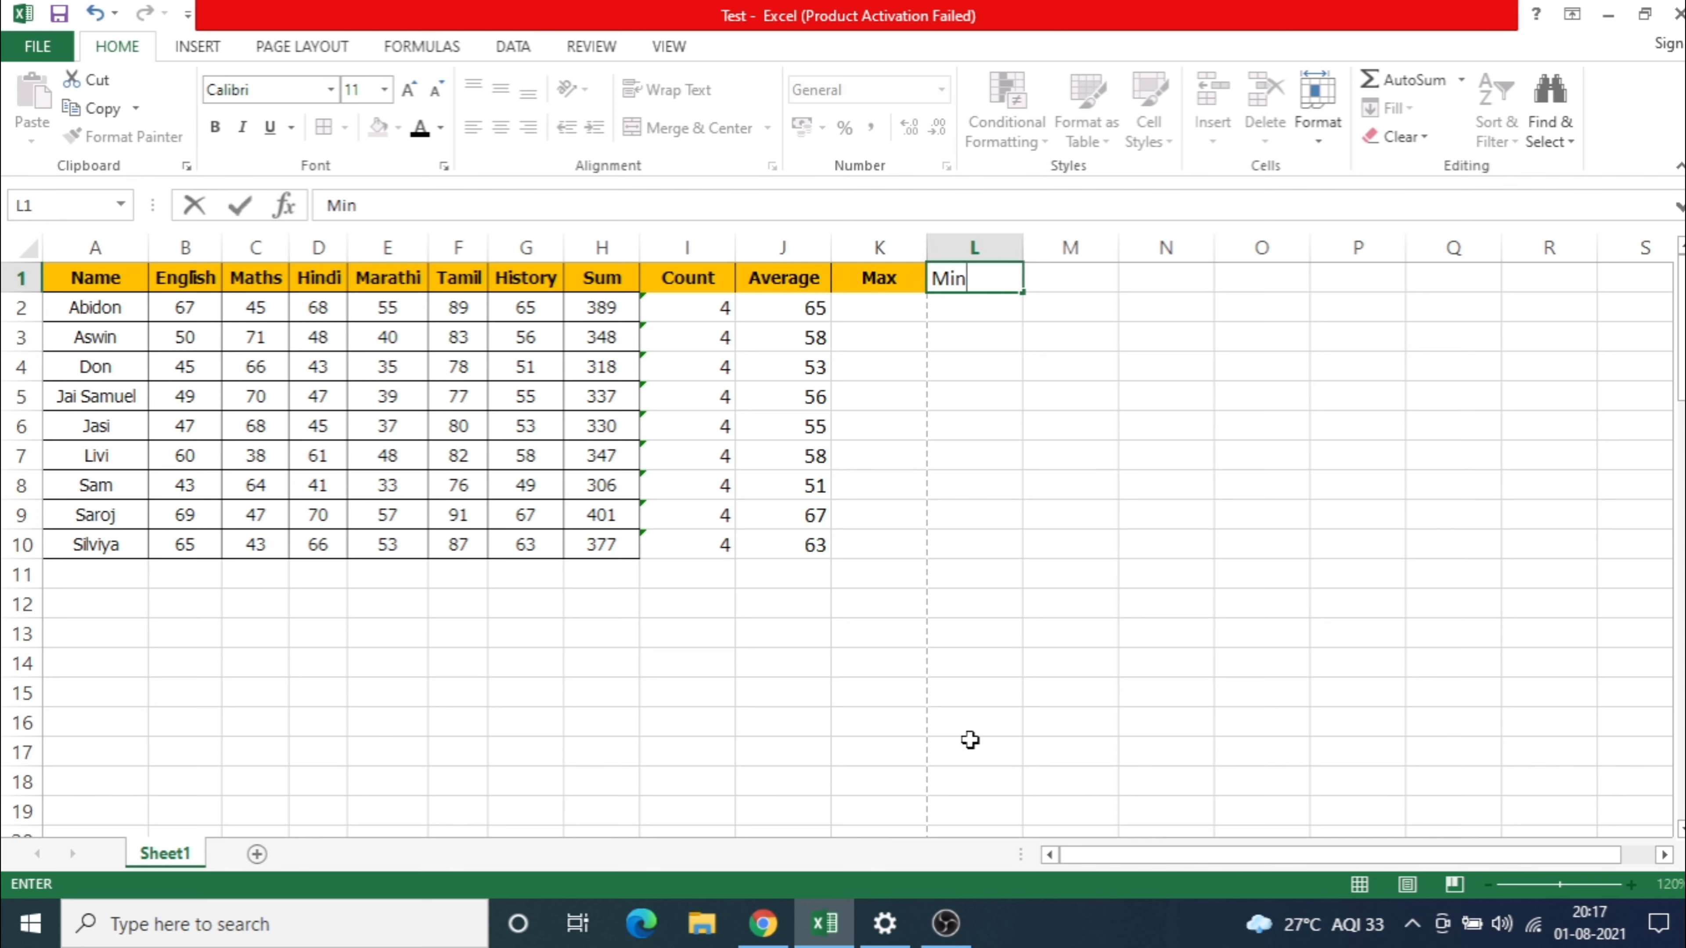
{"action": "key", "text": "Tab"}
{"action": "key", "text": "Right"}
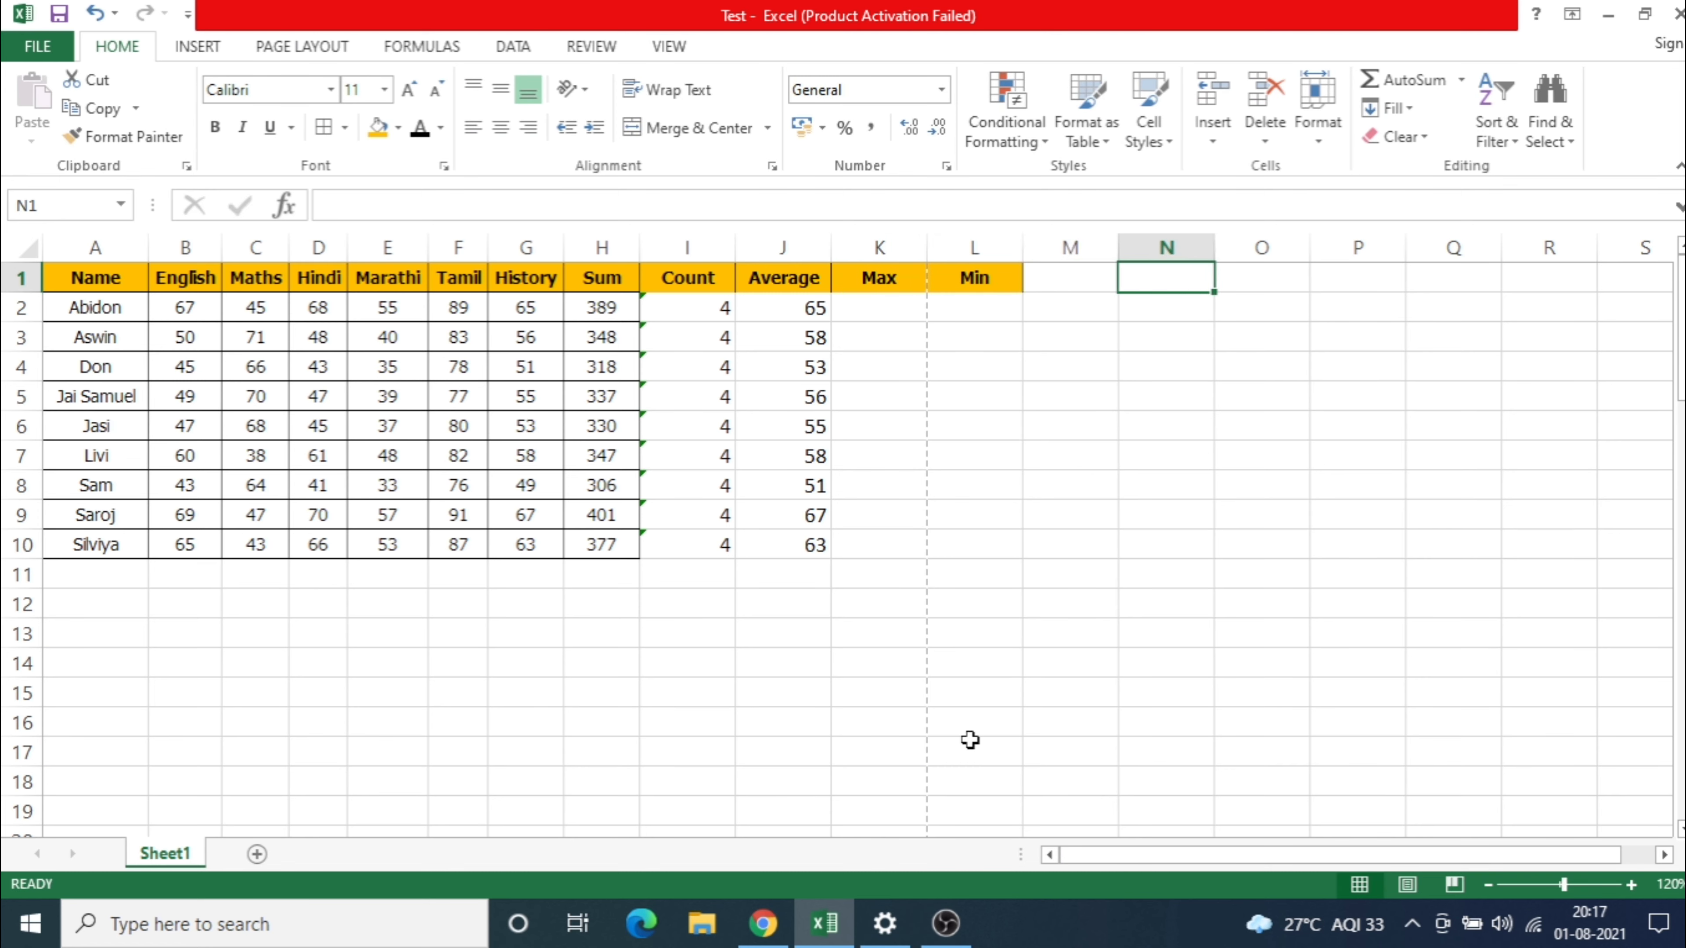
Step: Step through the heading row and row 2 cells to review the marks table
{"action": "key", "text": "Left"}
{"action": "key", "text": "Left"}
{"action": "key", "text": "Left"}
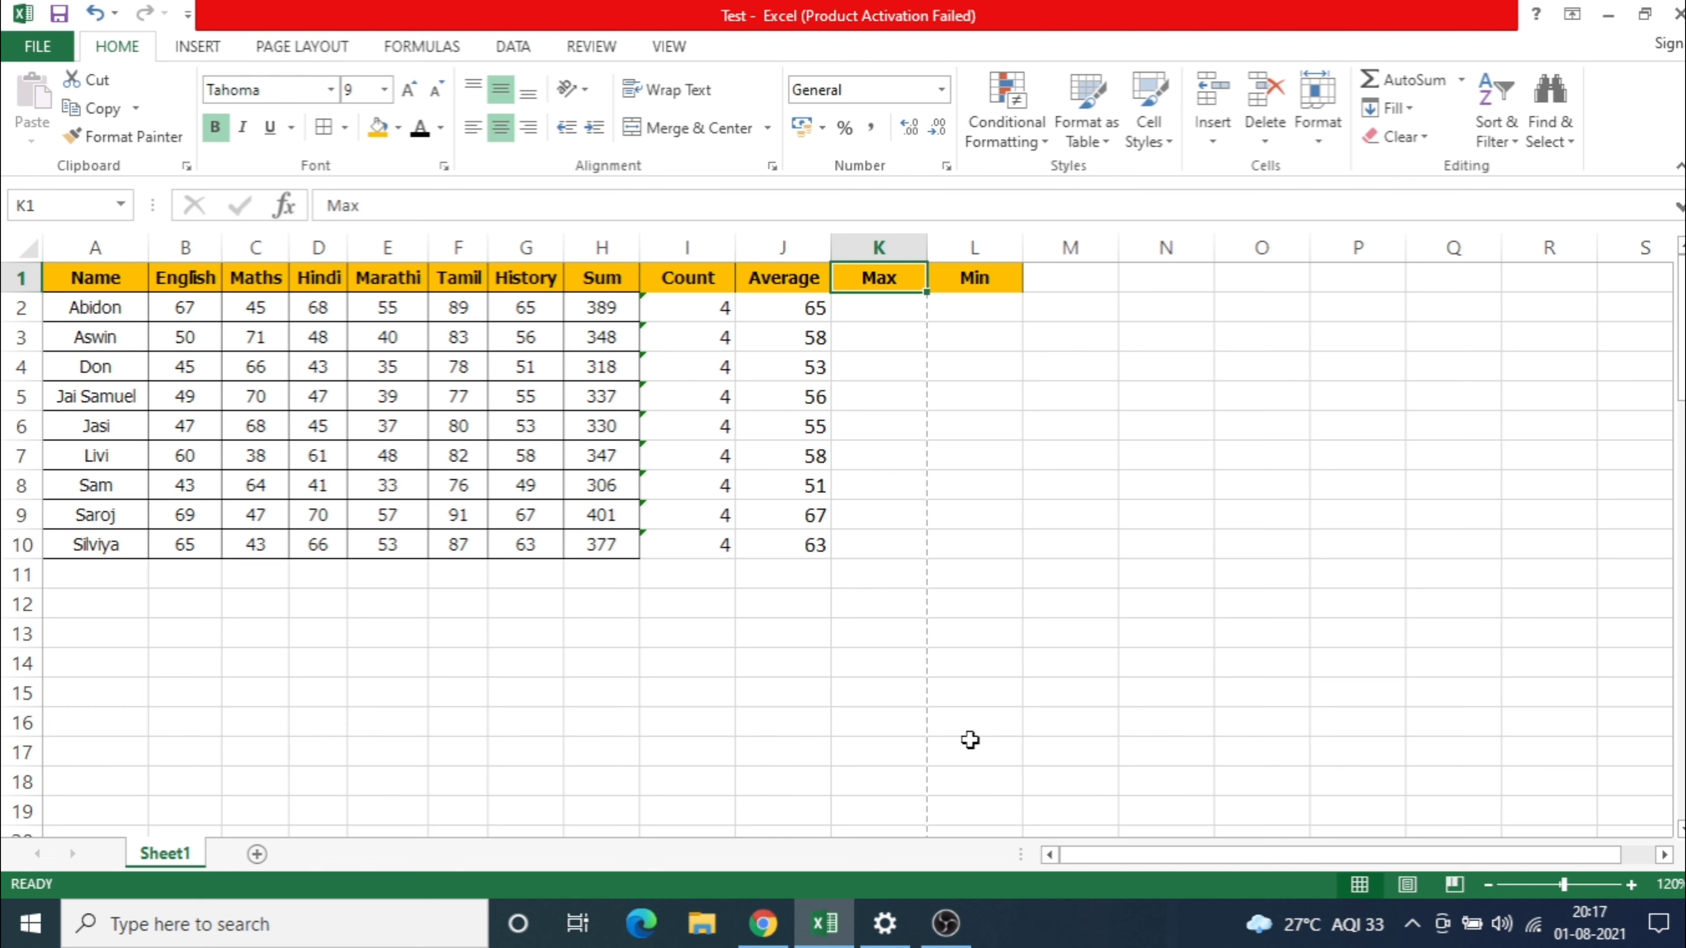
{"action": "key", "text": "Down"}
{"action": "key", "text": "Left"}
{"action": "key", "text": "Left"}
{"action": "key", "text": "Left"}
{"action": "key", "text": "Left"}
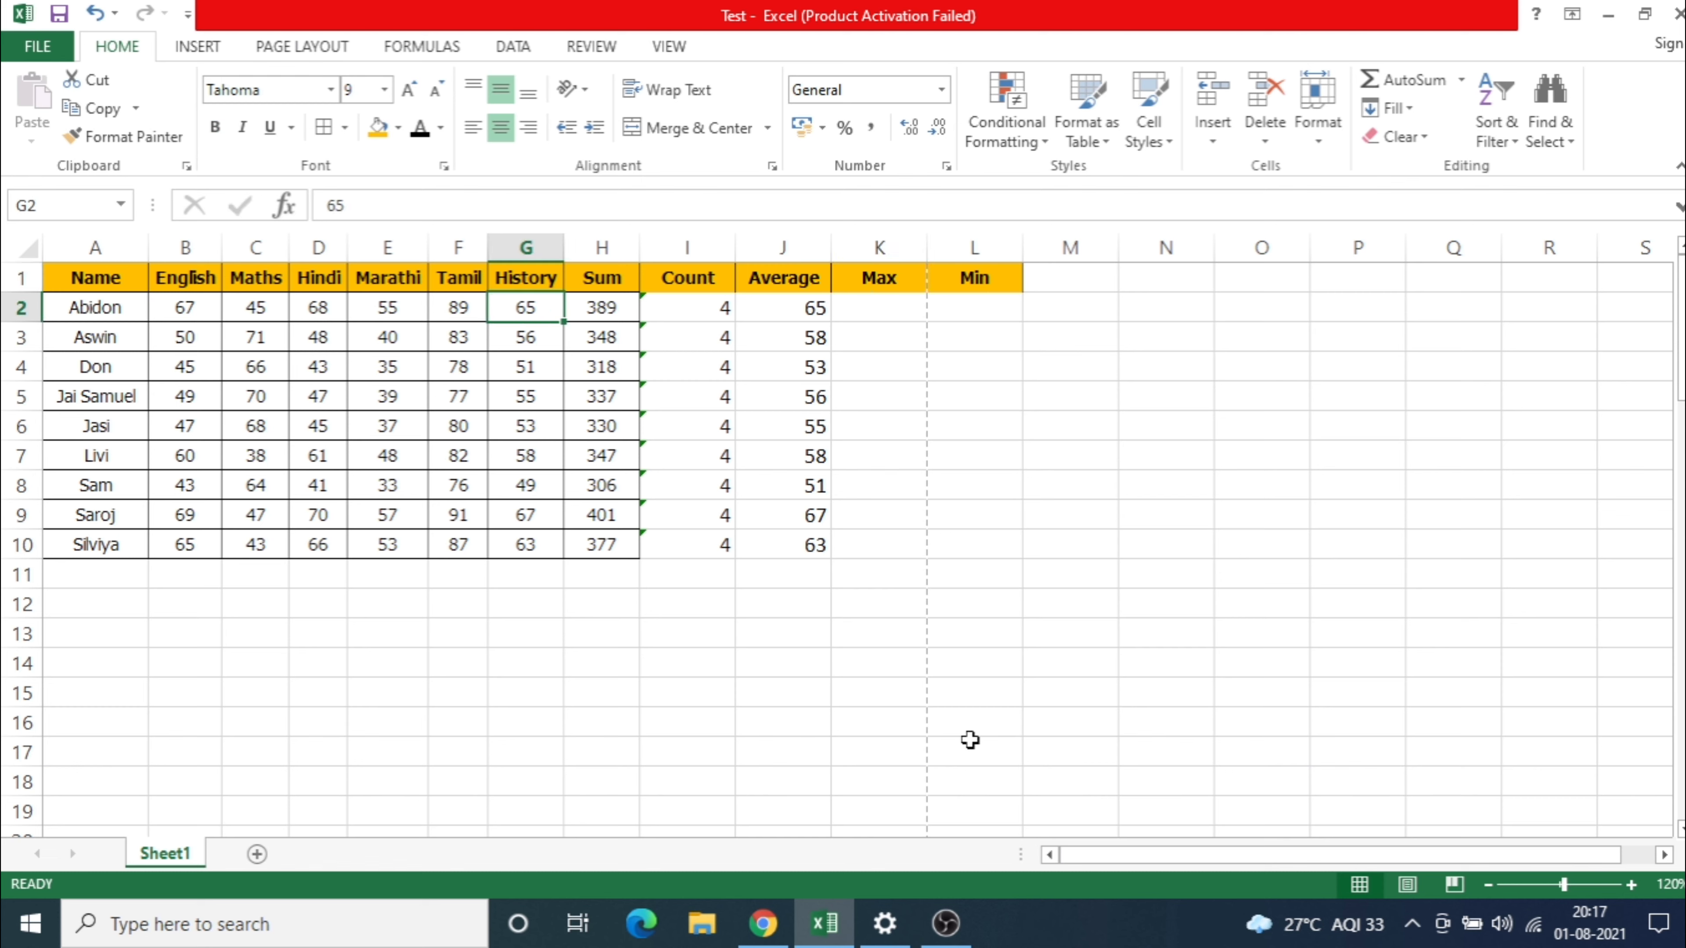
{"action": "key", "text": "Left"}
{"action": "key", "text": "Left"}
{"action": "key", "text": "Left"}
{"action": "key", "text": "Left"}
{"action": "key", "text": "Left"}
{"action": "key", "text": "Left"}
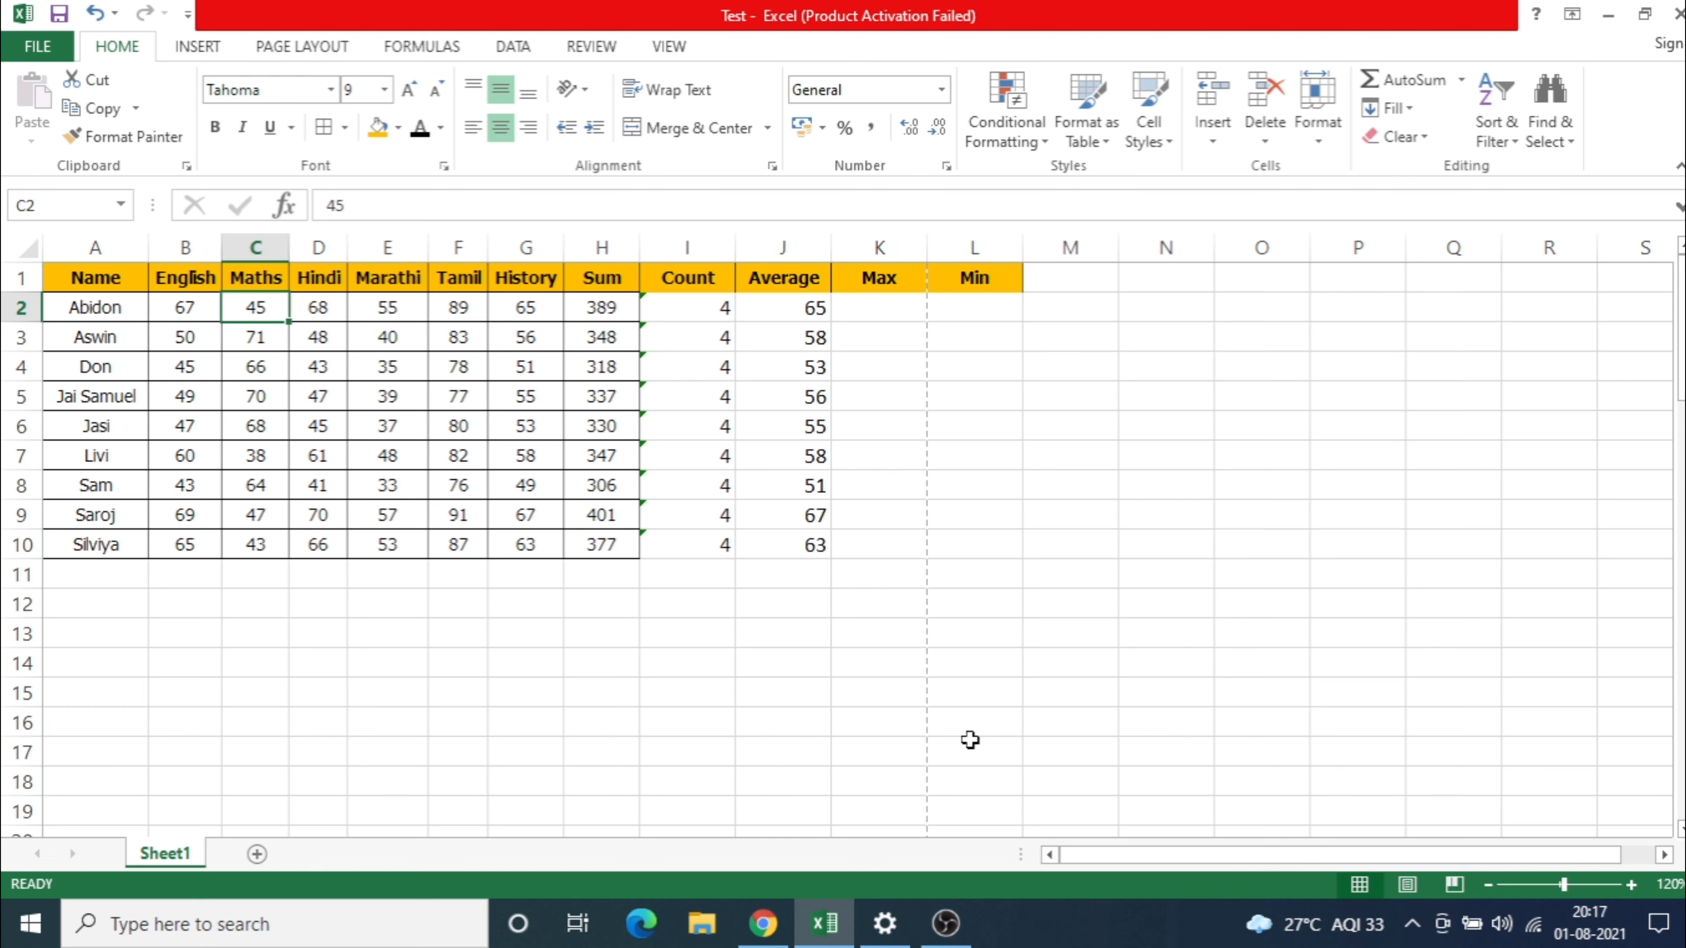
{"action": "key", "text": "Right"}
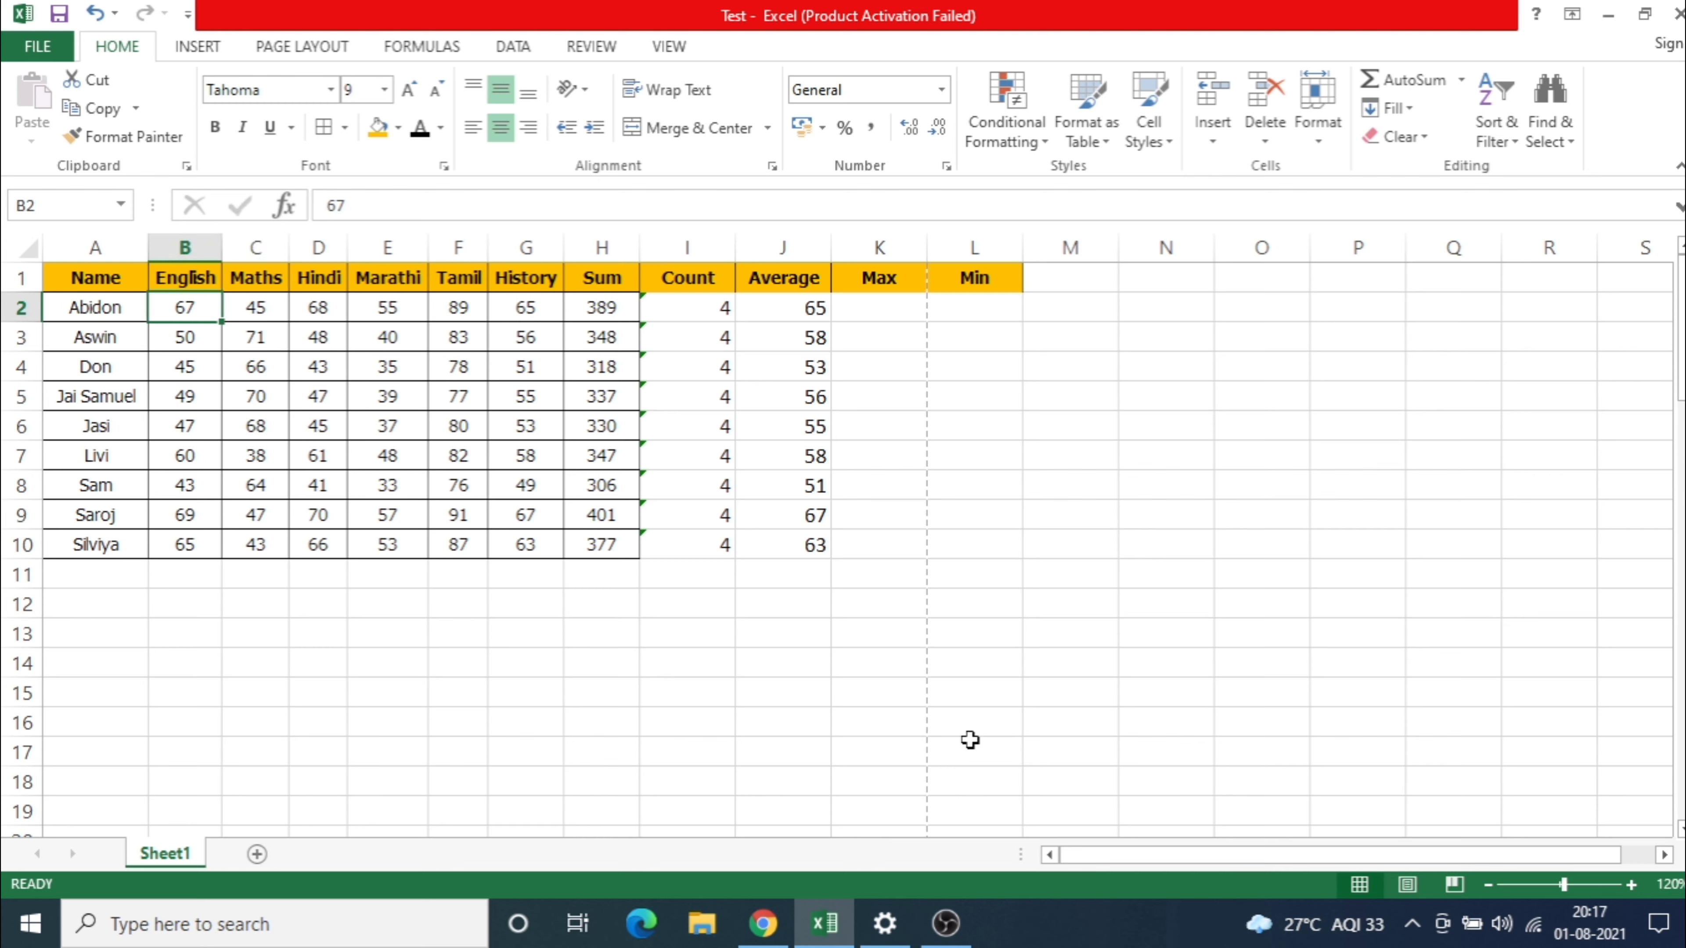
{"action": "key", "text": "ctrl+Right"}
{"action": "key", "text": "Right"}
{"action": "key", "text": "Right"}
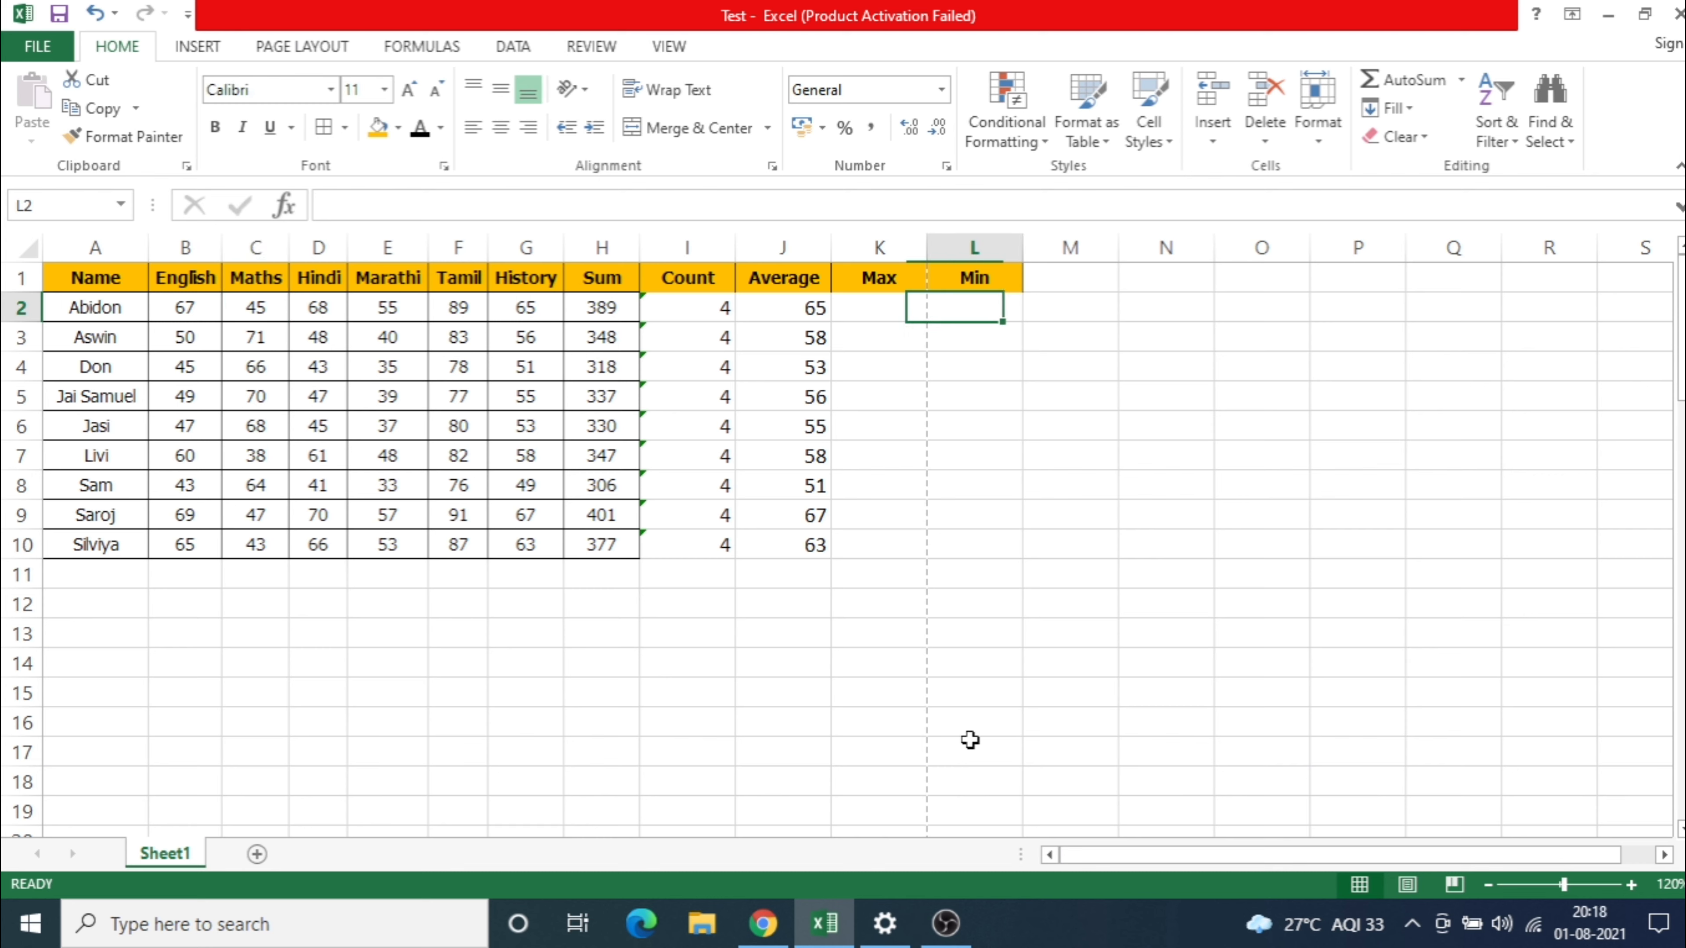
Step: Enter a MAX formula in K2 finding the highest mark in B2:G2
{"action": "key", "text": "Left"}
{"action": "type", "text": "=max"}
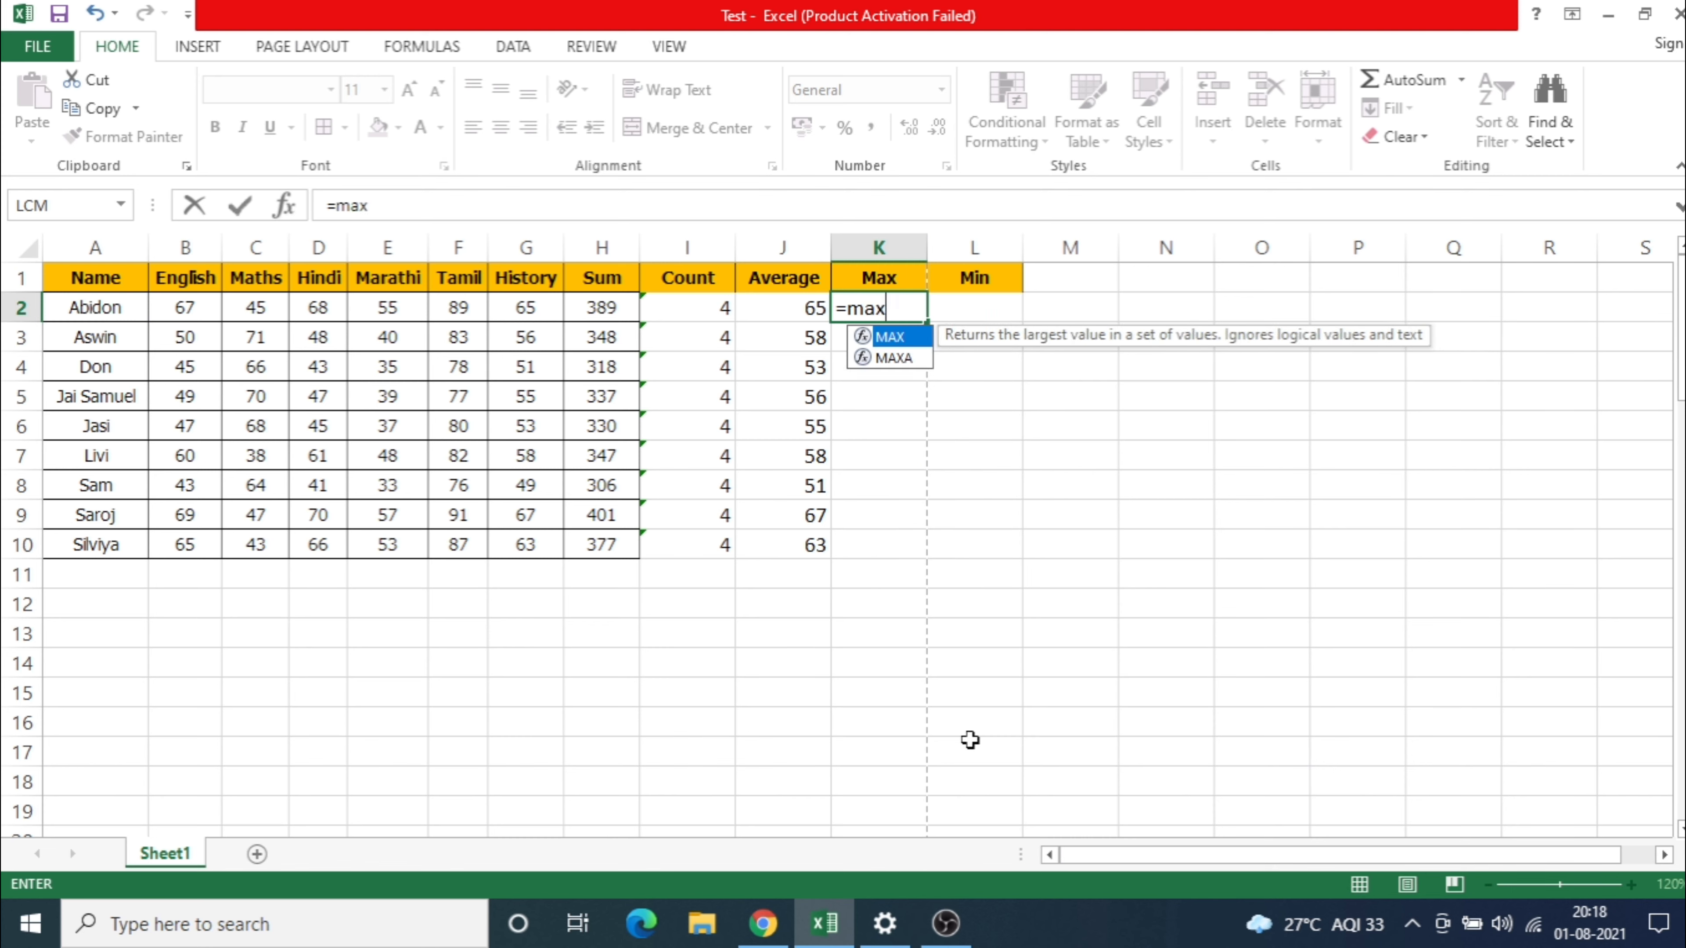
{"action": "key", "text": "Tab"}
{"action": "key", "text": "Left"}
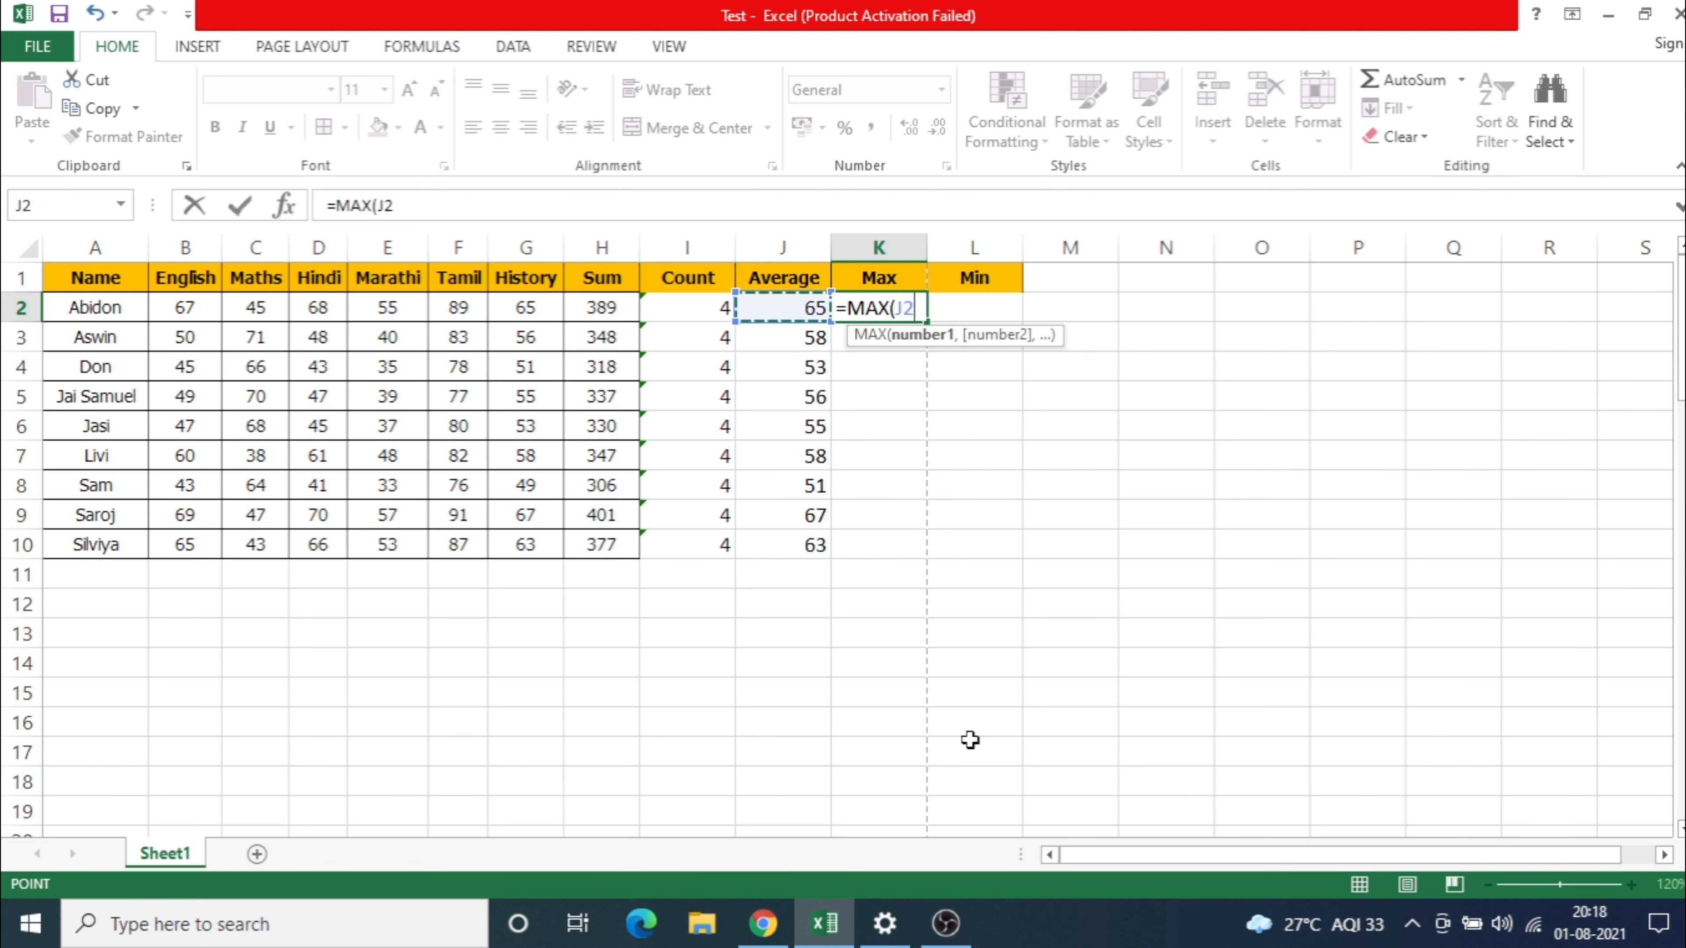
{"action": "key", "text": "Left"}
{"action": "key", "text": "Left"}
{"action": "key", "text": "Left"}
{"action": "key", "text": "Left"}
{"action": "key", "text": "Right"}
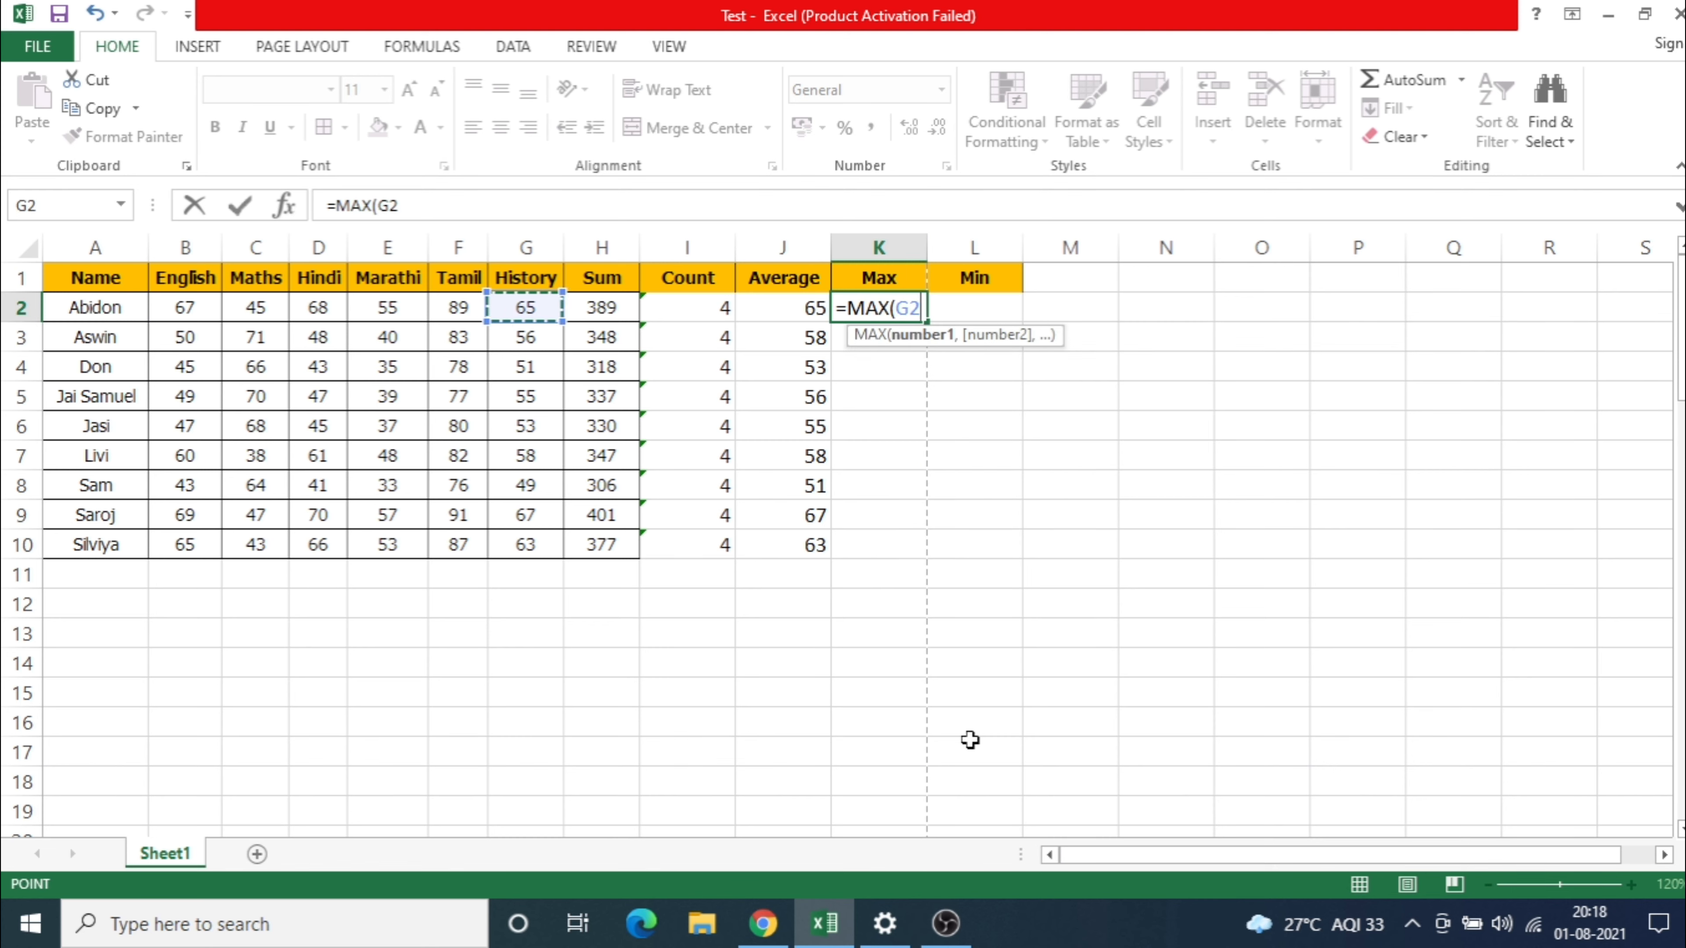
{"action": "key", "text": "shift+Left"}
{"action": "key", "text": "shift+Left"}
{"action": "key", "text": "shift+Left"}
{"action": "key", "text": "shift+Left"}
{"action": "key", "text": "shift+Left"}
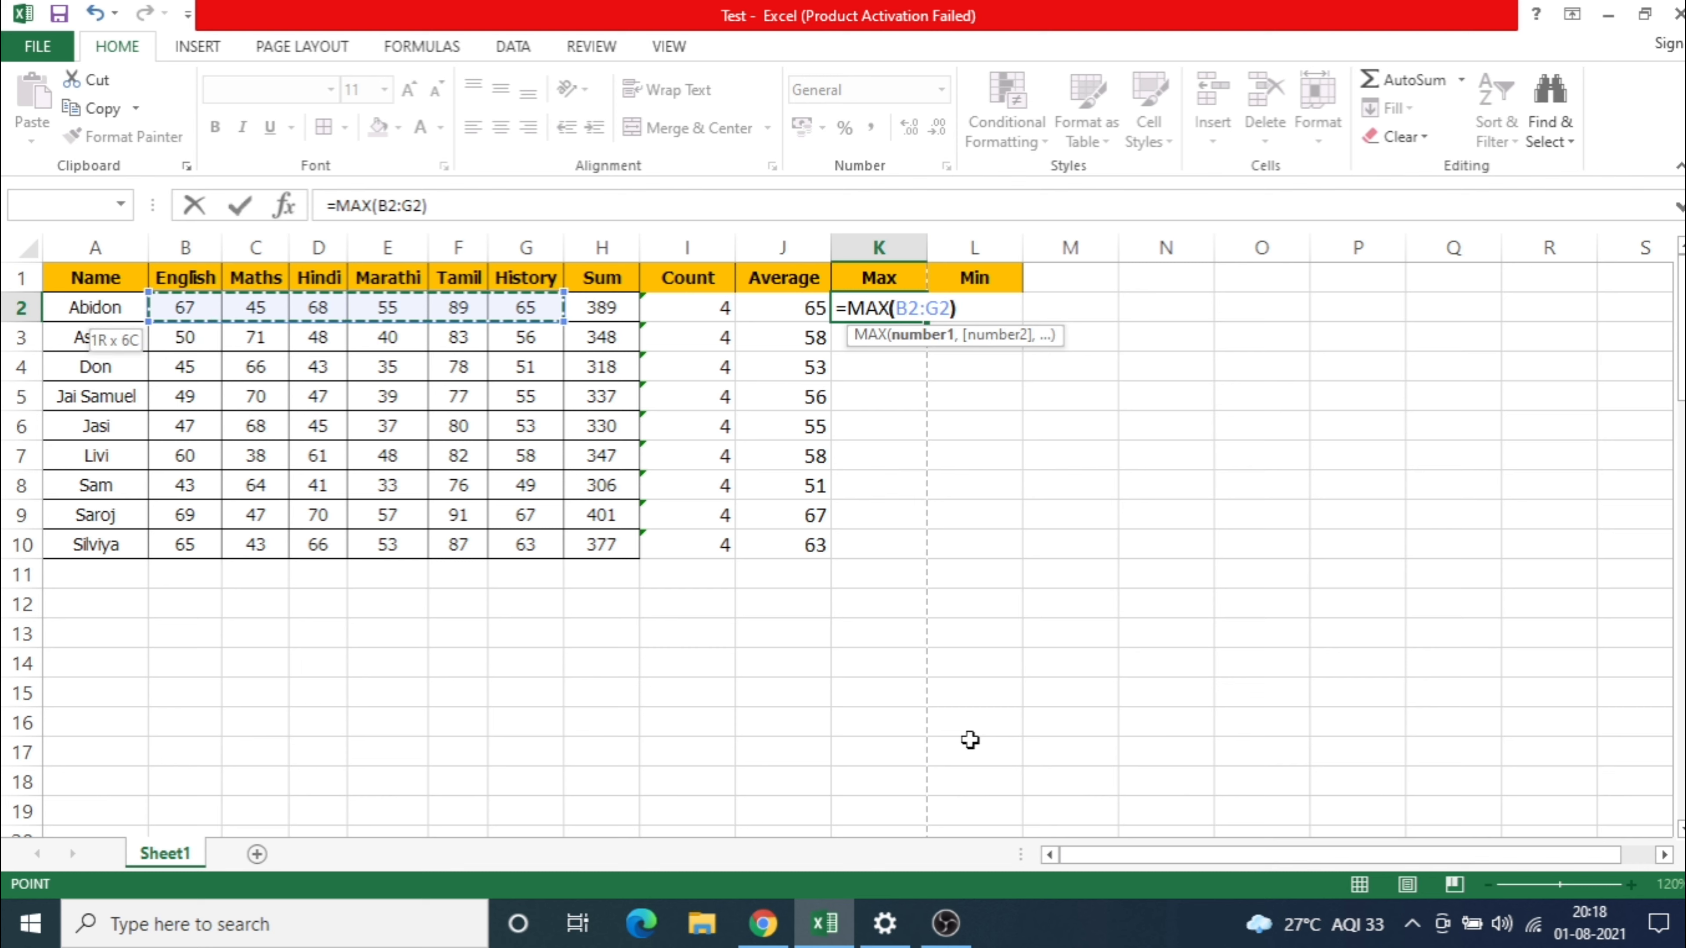
{"action": "type", "text": ")"}
{"action": "key", "text": "Return"}
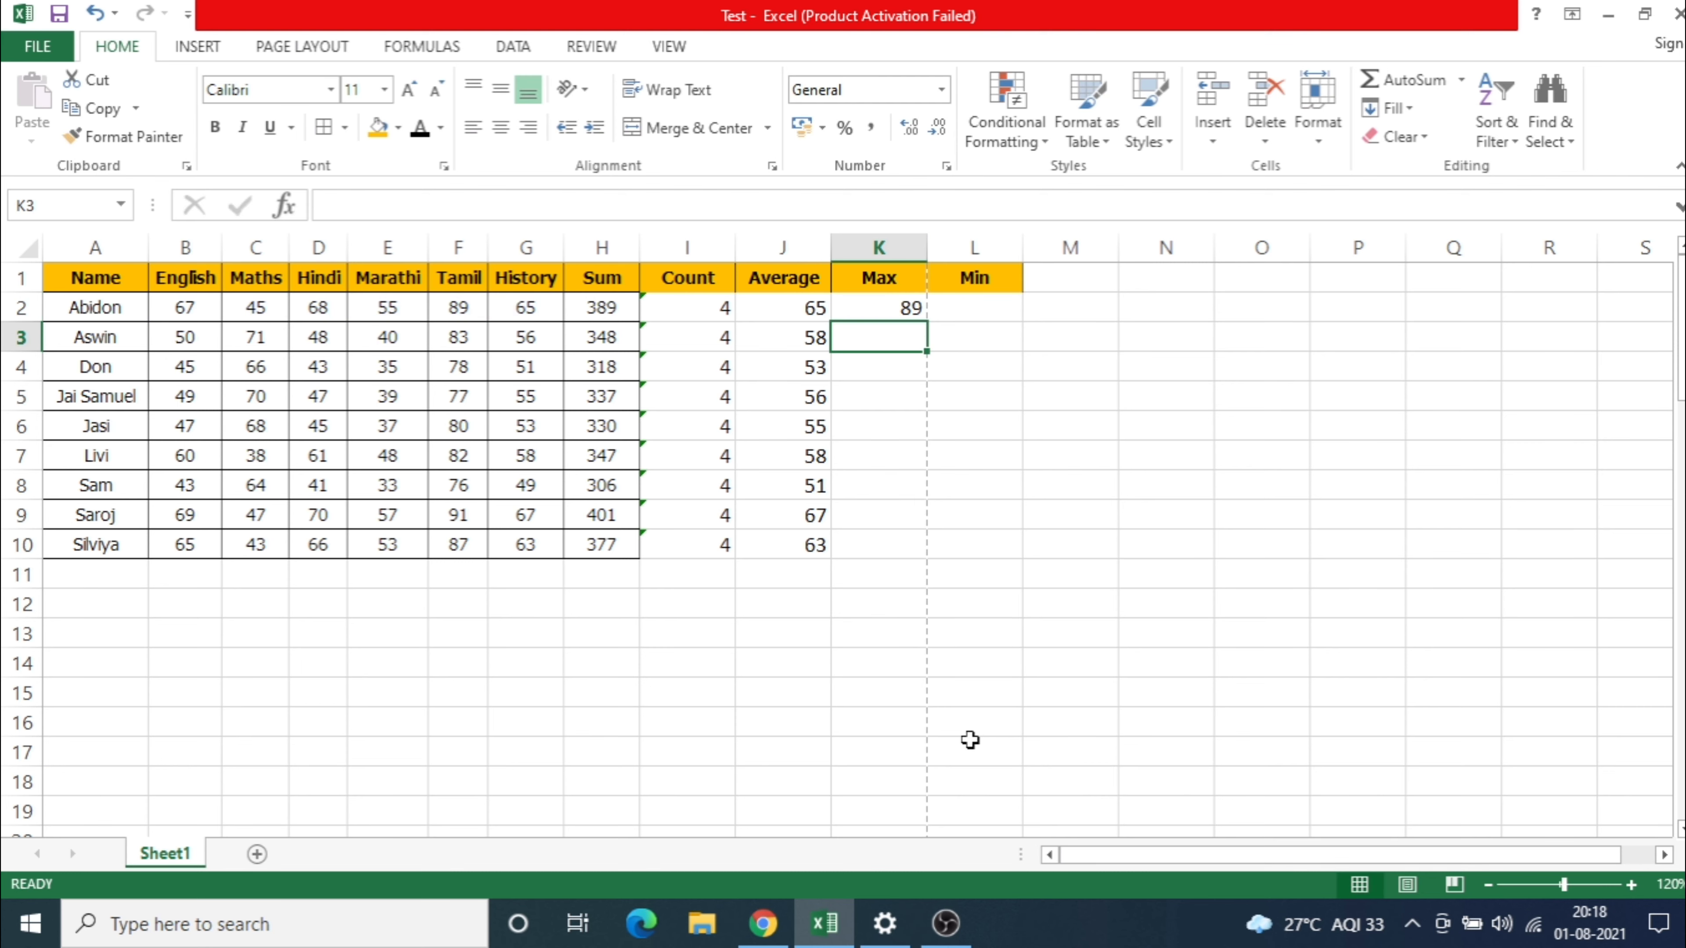
Step: Fill the MAX formula down the Max column from K2 to K10
{"action": "key", "text": "Up"}
{"action": "key", "text": "Left"}
{"action": "key", "text": "ctrl+Down"}
{"action": "key", "text": "Right"}
{"action": "key", "text": "ctrl+shift+Up"}
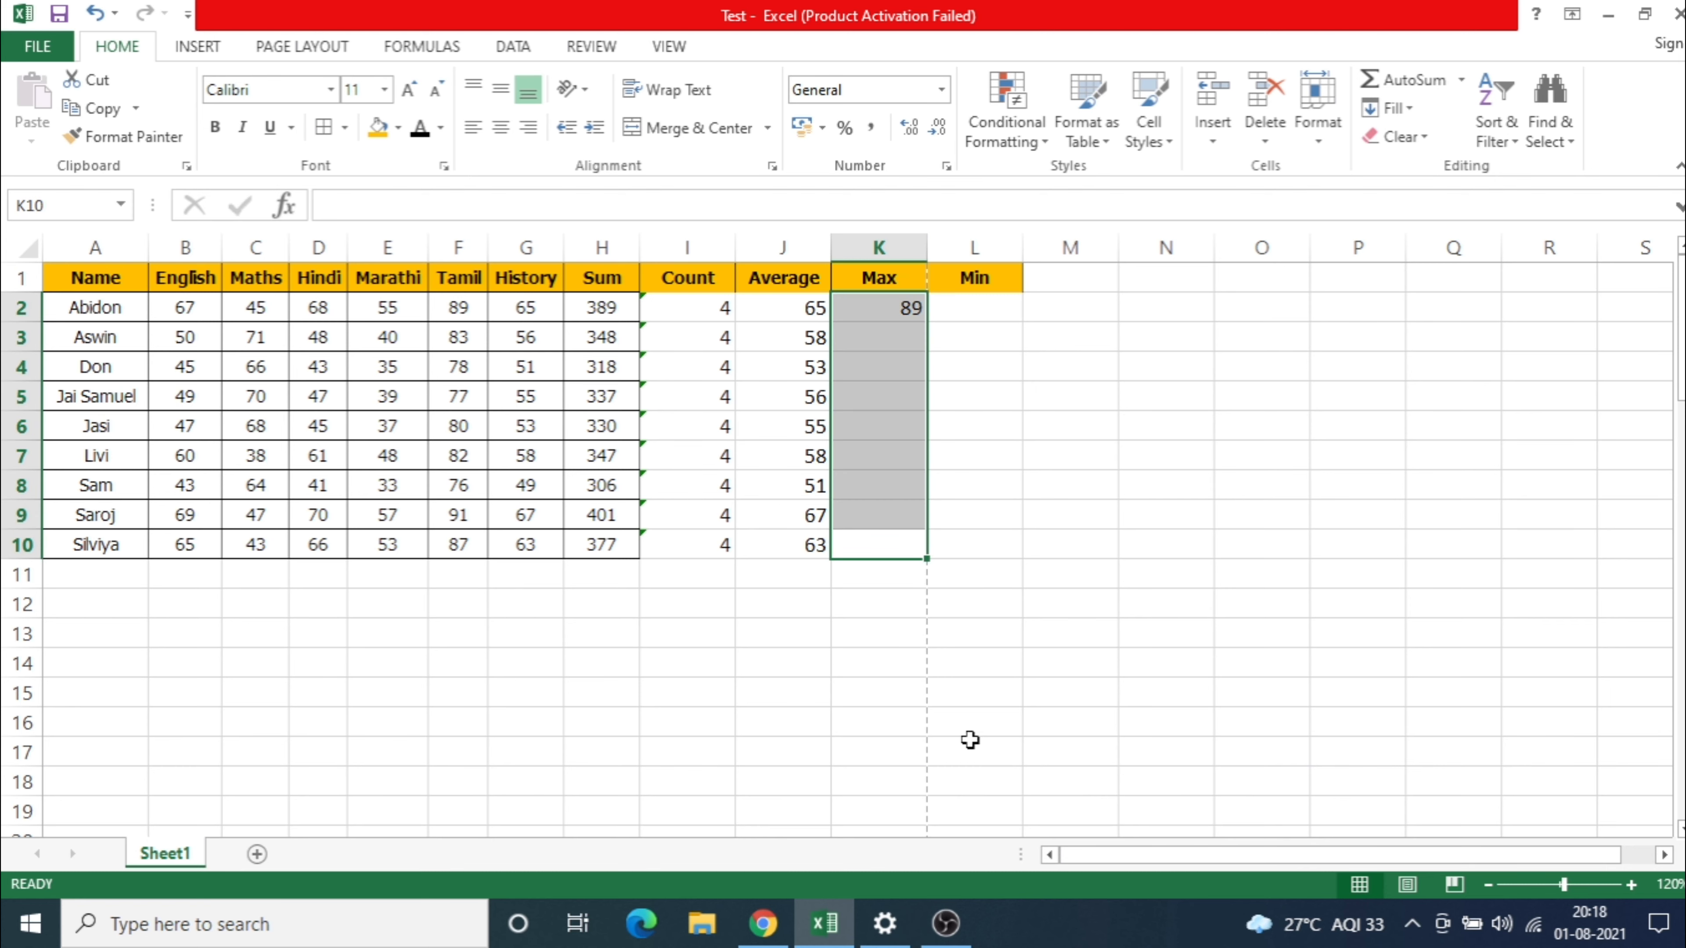
{"action": "key", "text": "ctrl+d"}
{"action": "key", "text": "ctrl+Up"}
{"action": "key", "text": "Down"}
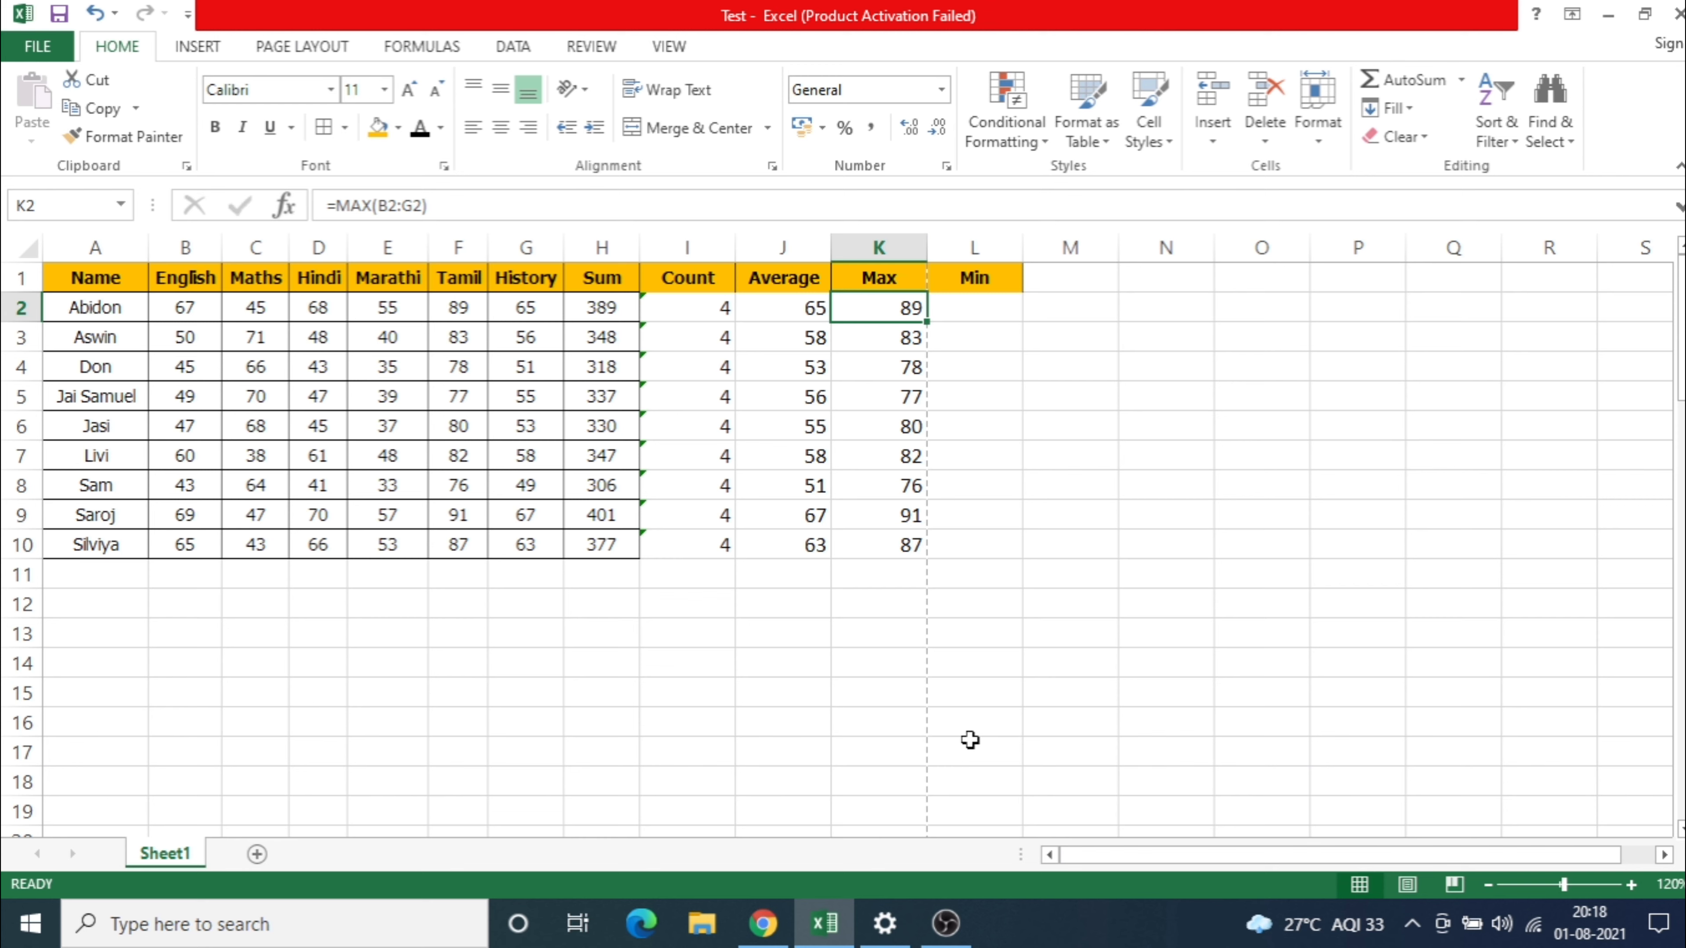
Step: Step across row 2 of the table from the marks to the Max column
{"action": "key", "text": "Left"}
{"action": "key", "text": "Left"}
{"action": "key", "text": "Left"}
{"action": "key", "text": "Left"}
{"action": "key", "text": "Left"}
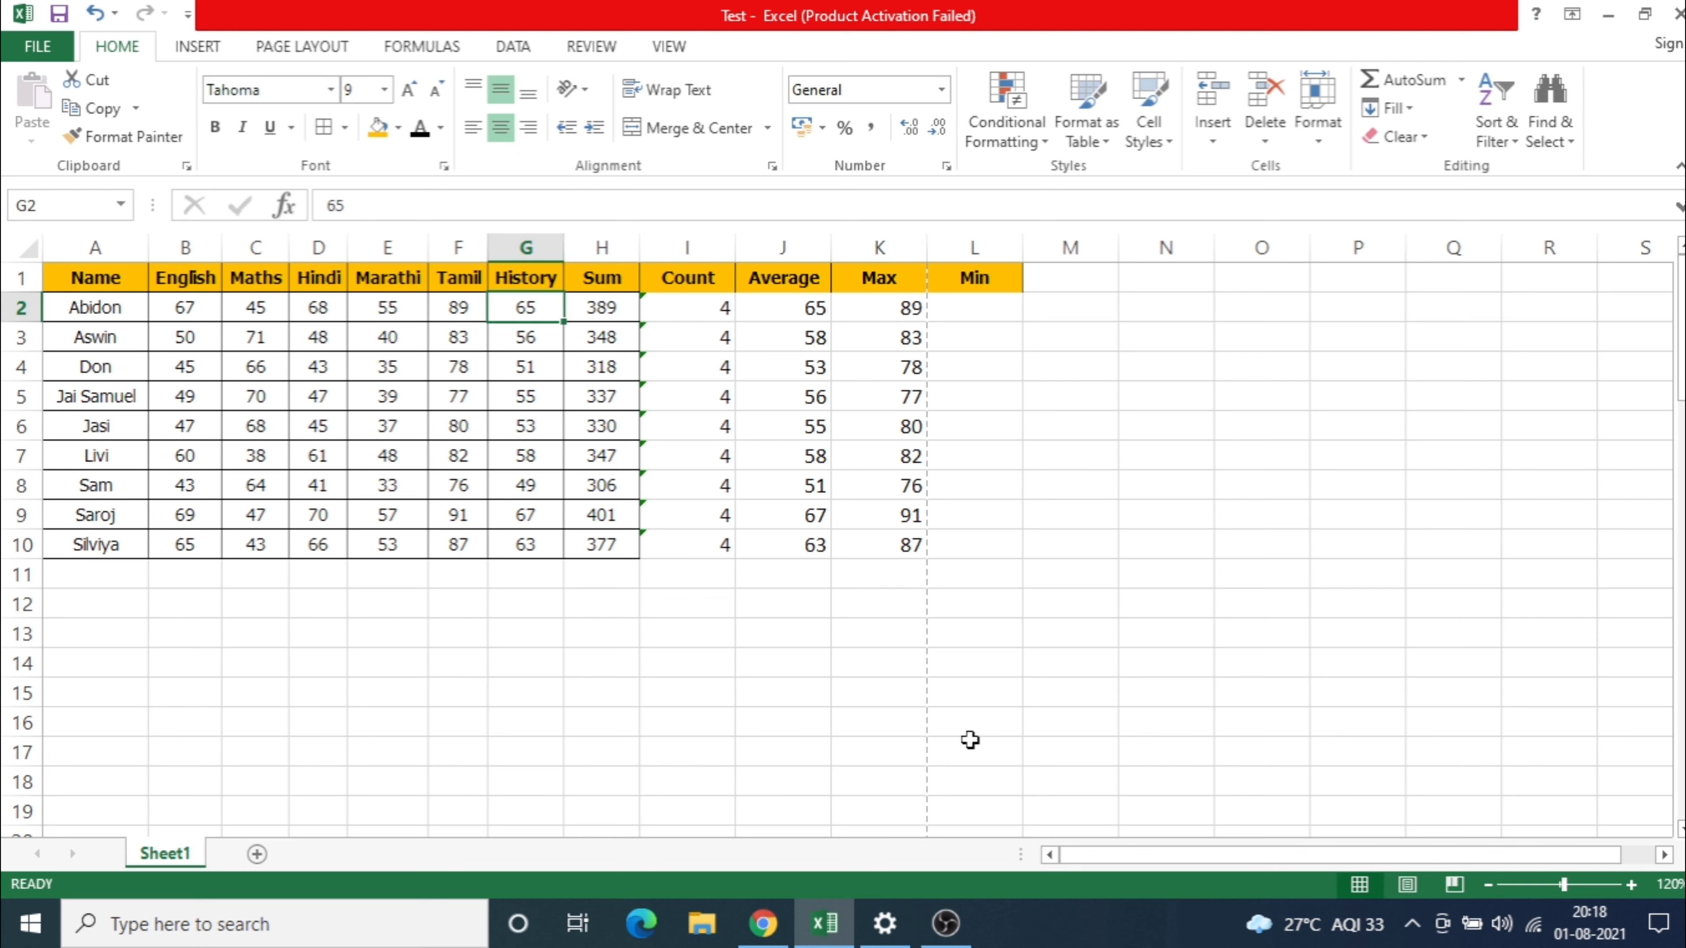
{"action": "key", "text": "Left"}
{"action": "key", "text": "Left"}
{"action": "key", "text": "Left"}
{"action": "key", "text": "Left"}
{"action": "key", "text": "Left"}
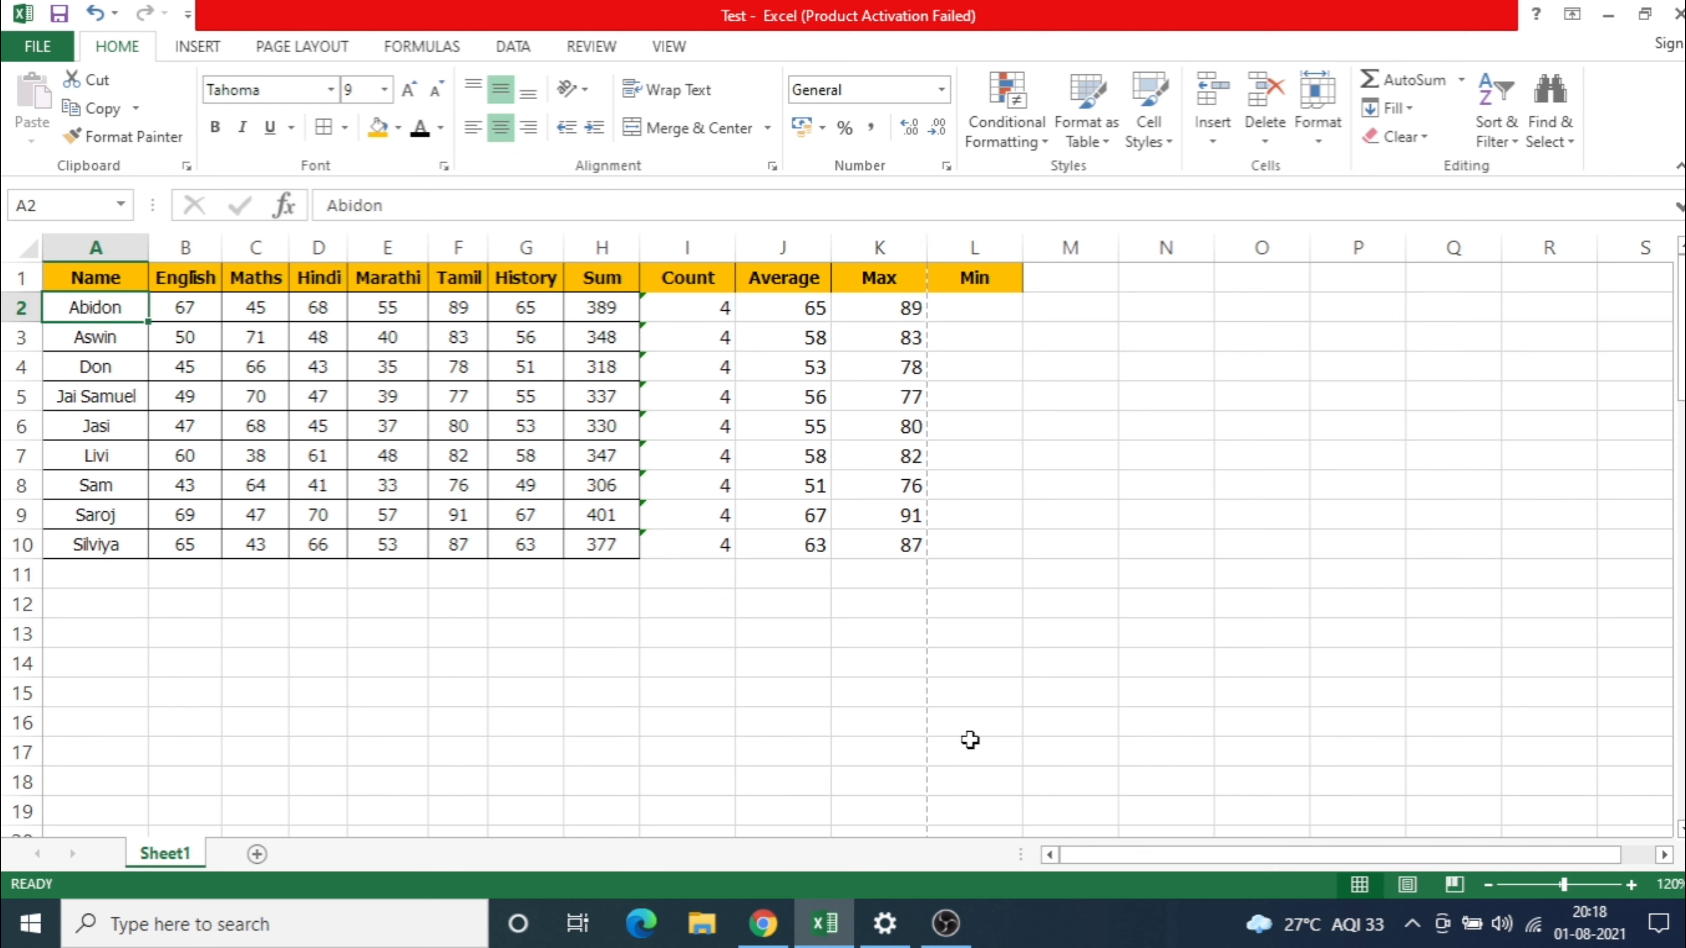
{"action": "key", "text": "Right"}
{"action": "key", "text": "Right"}
{"action": "key", "text": "Right"}
{"action": "key", "text": "Right"}
{"action": "key", "text": "Right"}
{"action": "key", "text": "Right"}
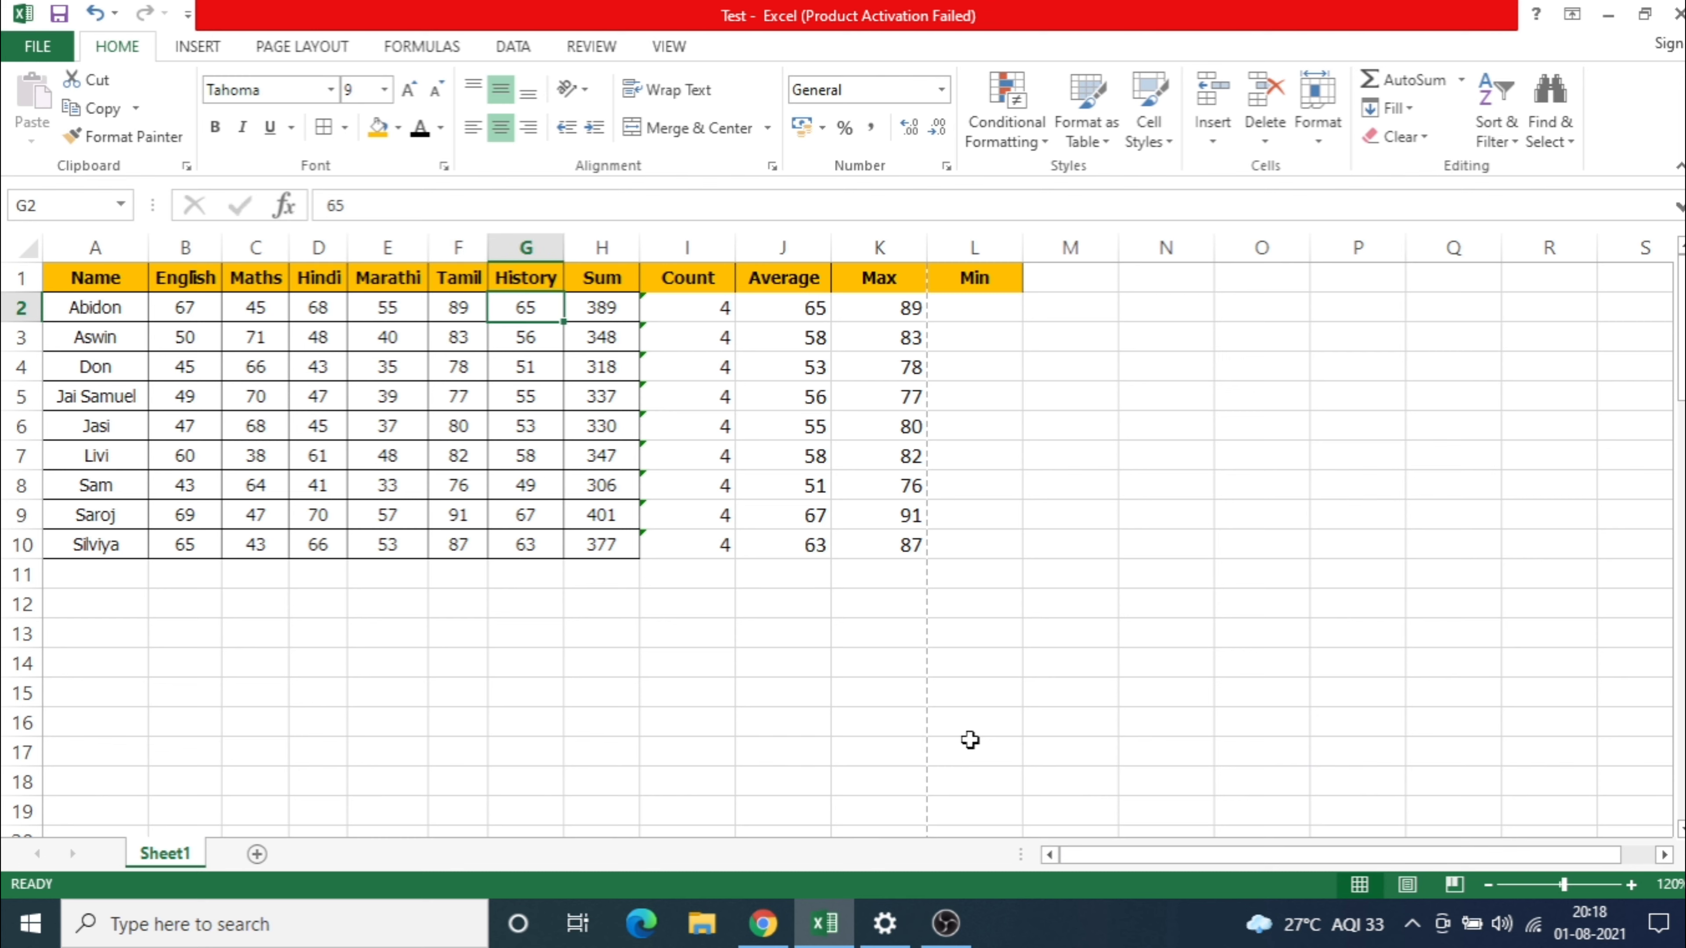
{"action": "key", "text": "Right"}
{"action": "key", "text": "Right"}
{"action": "key", "text": "Right"}
{"action": "key", "text": "Right"}
{"action": "key", "text": "Right"}
Step: Enter a MIN formula in L2 finding the lowest mark in B2:G2
{"action": "key", "text": "Up"}
{"action": "key", "text": "Down"}
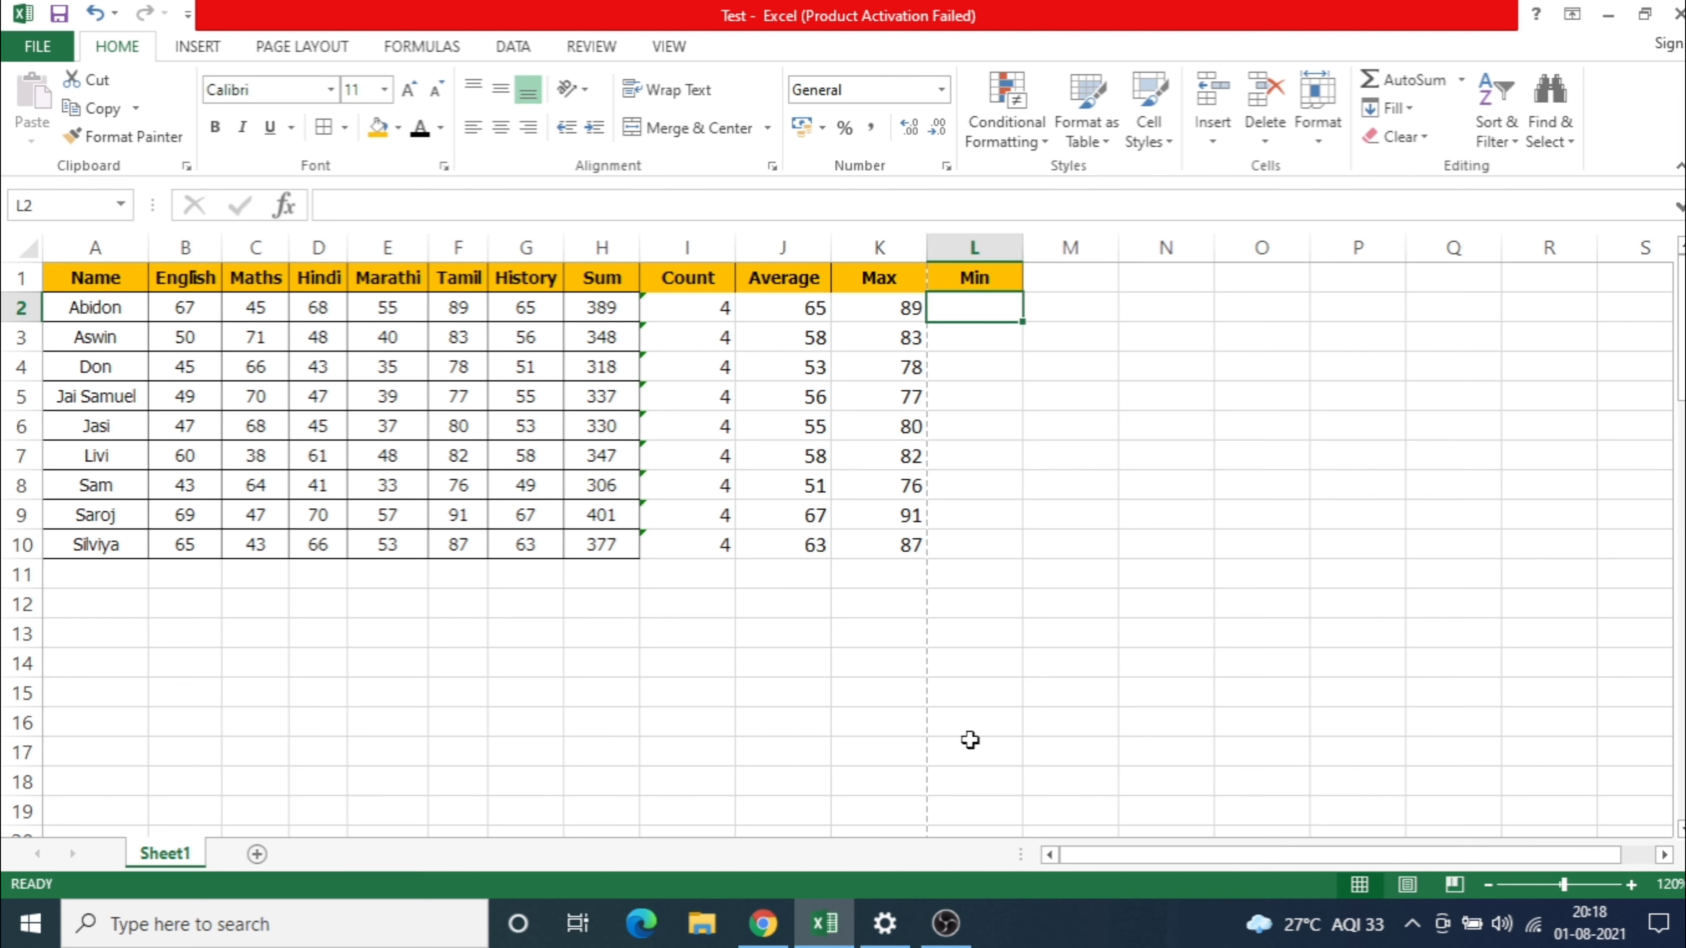
{"action": "type", "text": "=Min"}
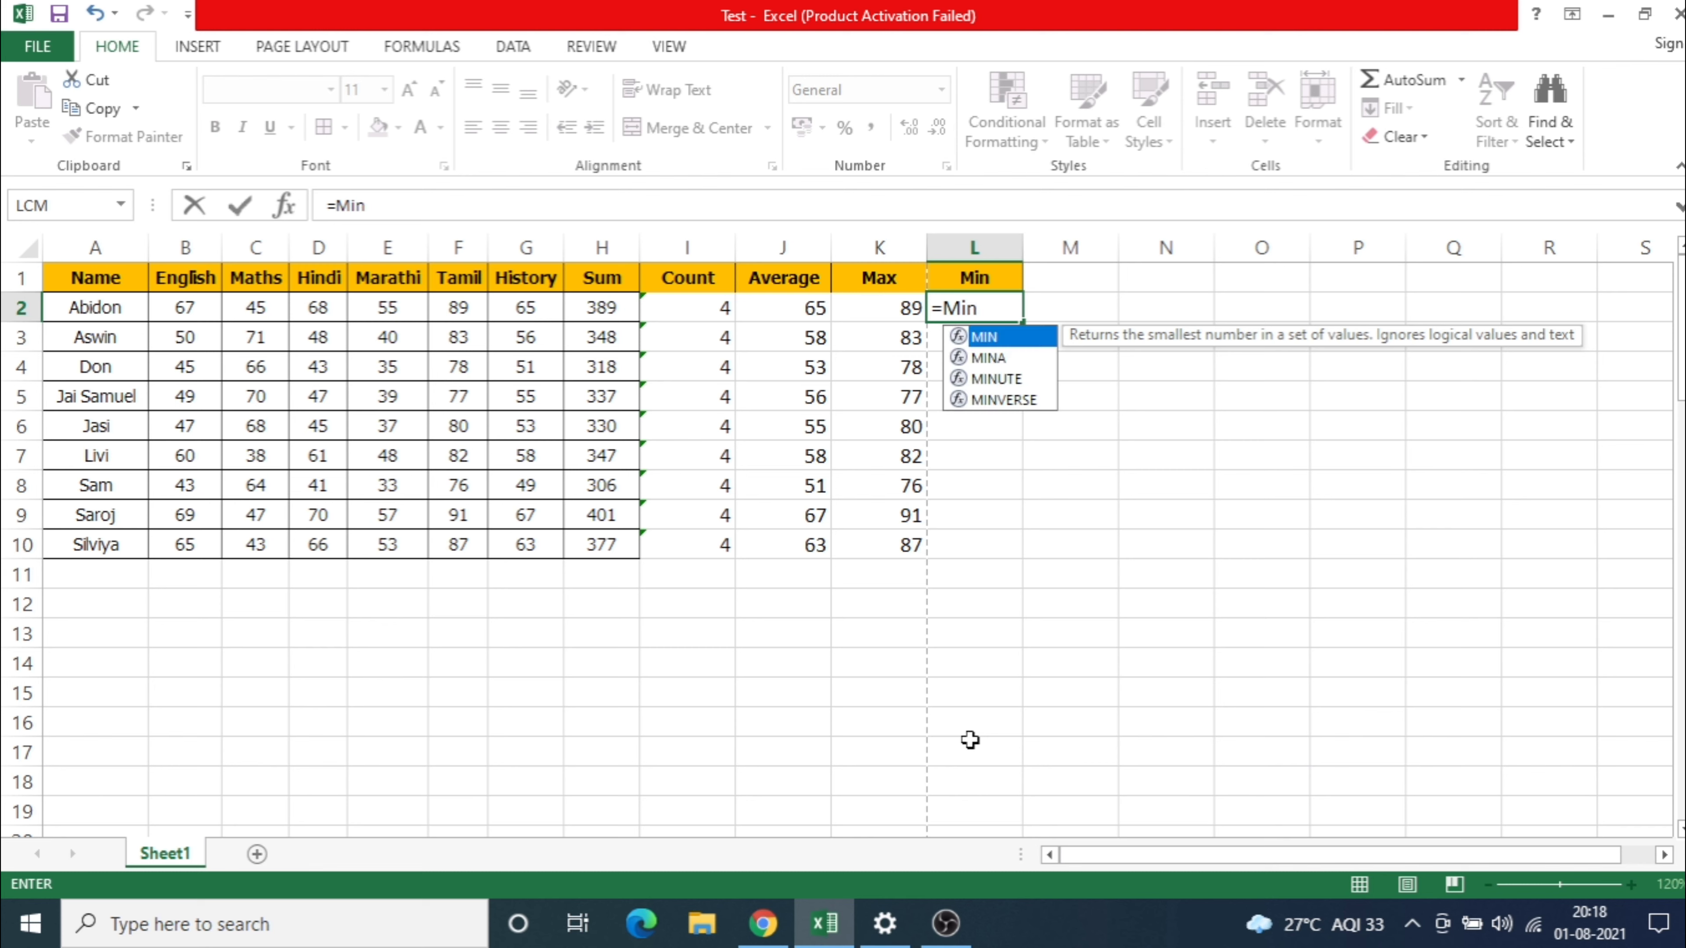
{"action": "key", "text": "Tab"}
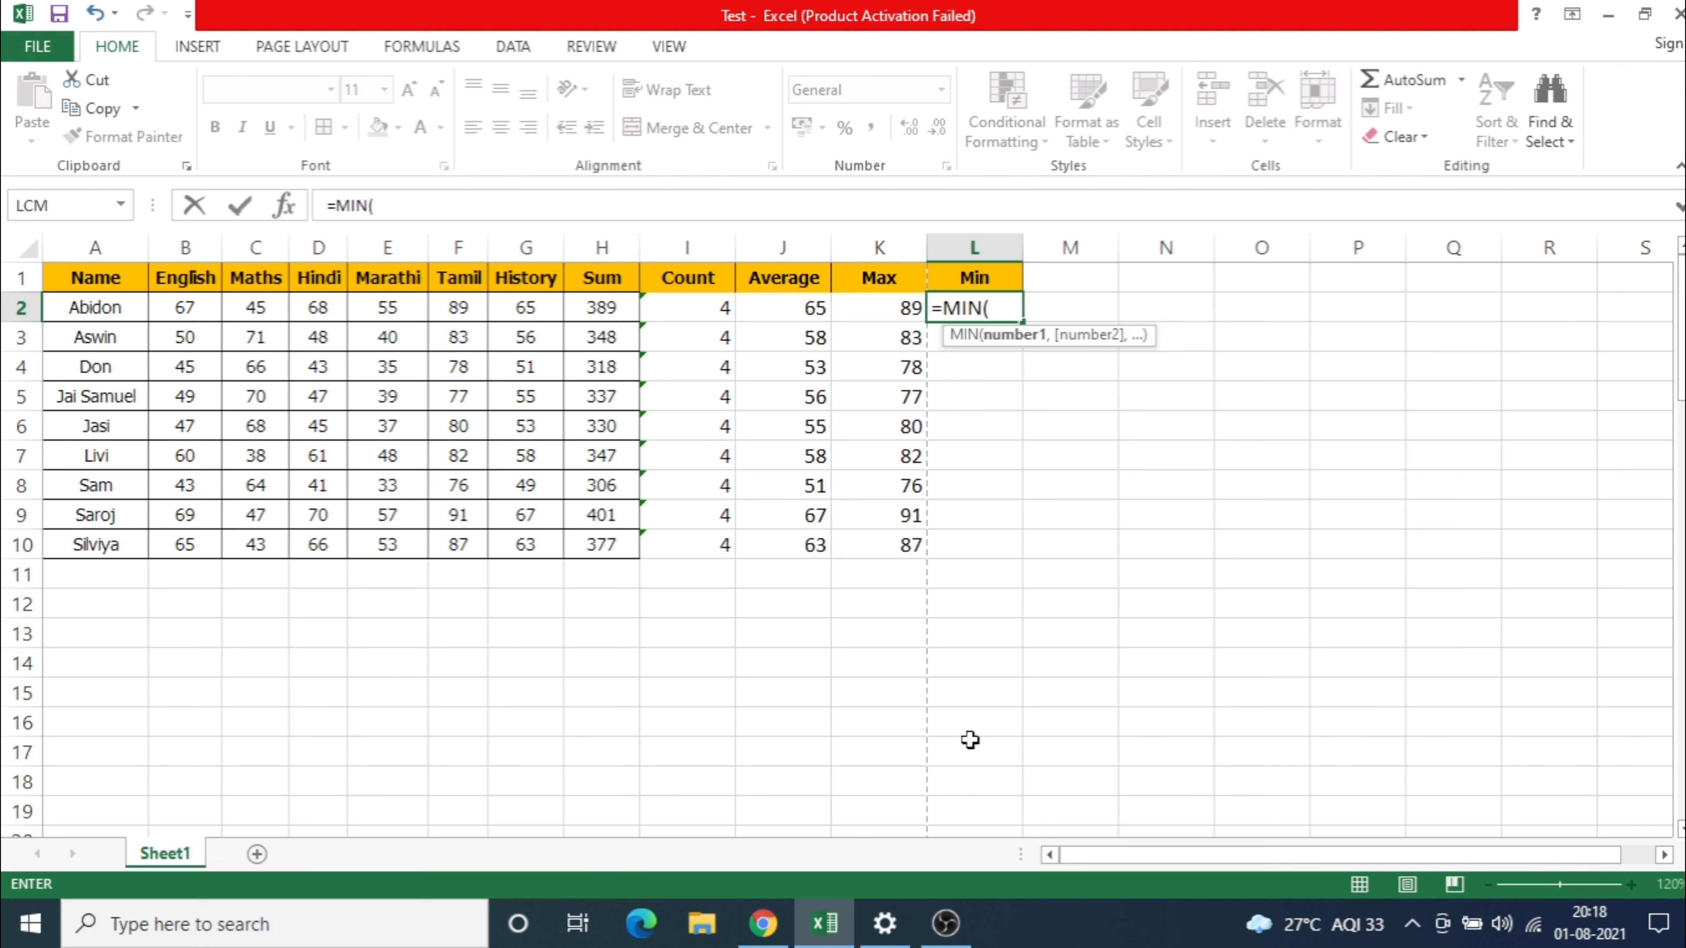
{"action": "key", "text": "Left"}
{"action": "key", "text": "Left"}
{"action": "key", "text": "Left"}
{"action": "key", "text": "Left"}
{"action": "key", "text": "Left"}
{"action": "key", "text": "shift+Left"}
{"action": "key", "text": "shift+Left"}
{"action": "key", "text": "shift+Left"}
{"action": "key", "text": "shift+Left"}
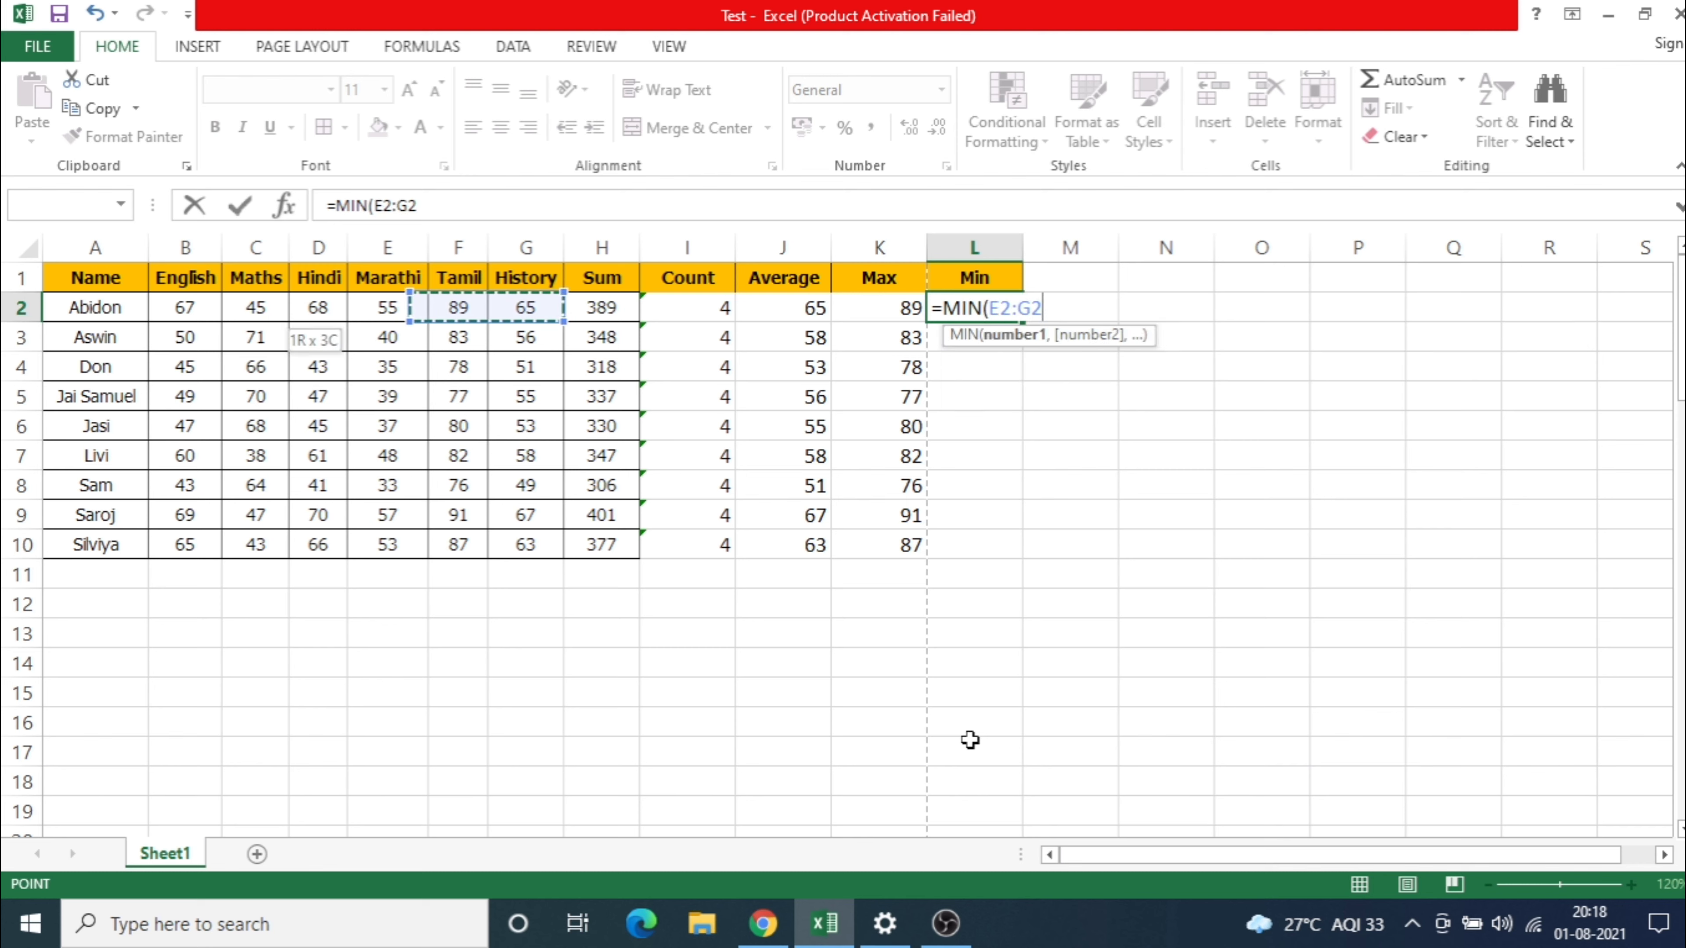
{"action": "key", "text": "shift+Left"}
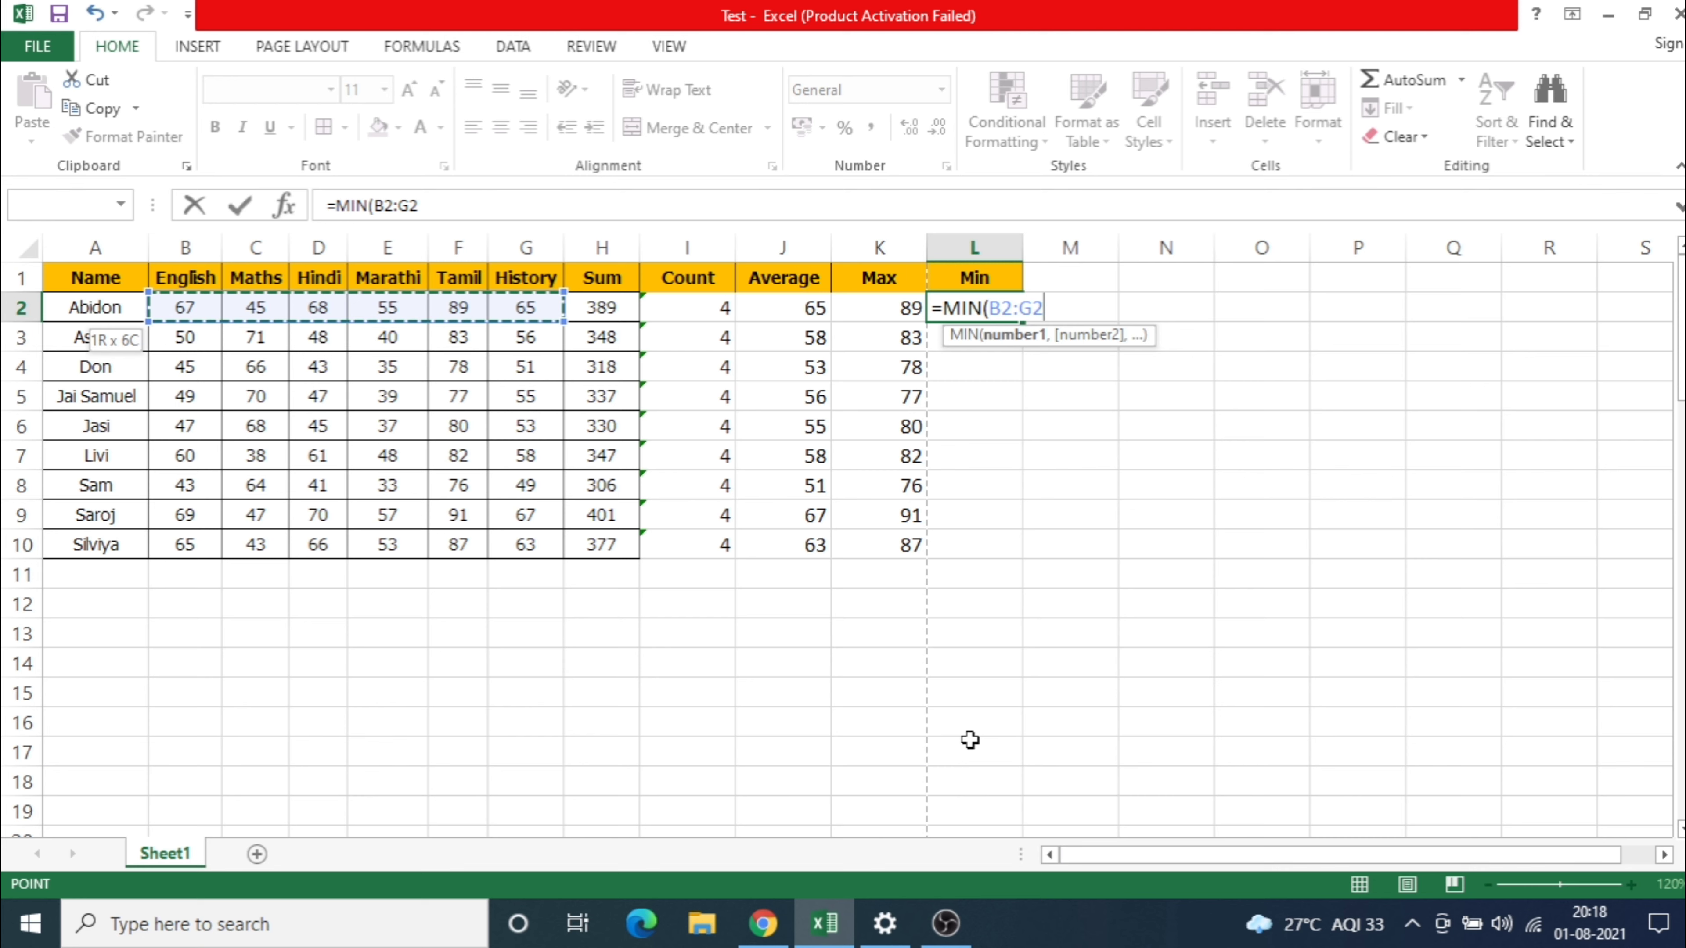
{"action": "type", "text": ")"}
{"action": "key", "text": "Return"}
Step: Fill the MIN formula down the Min column from L2 to L10
{"action": "key", "text": "Left"}
{"action": "key", "text": "ctrl+Down"}
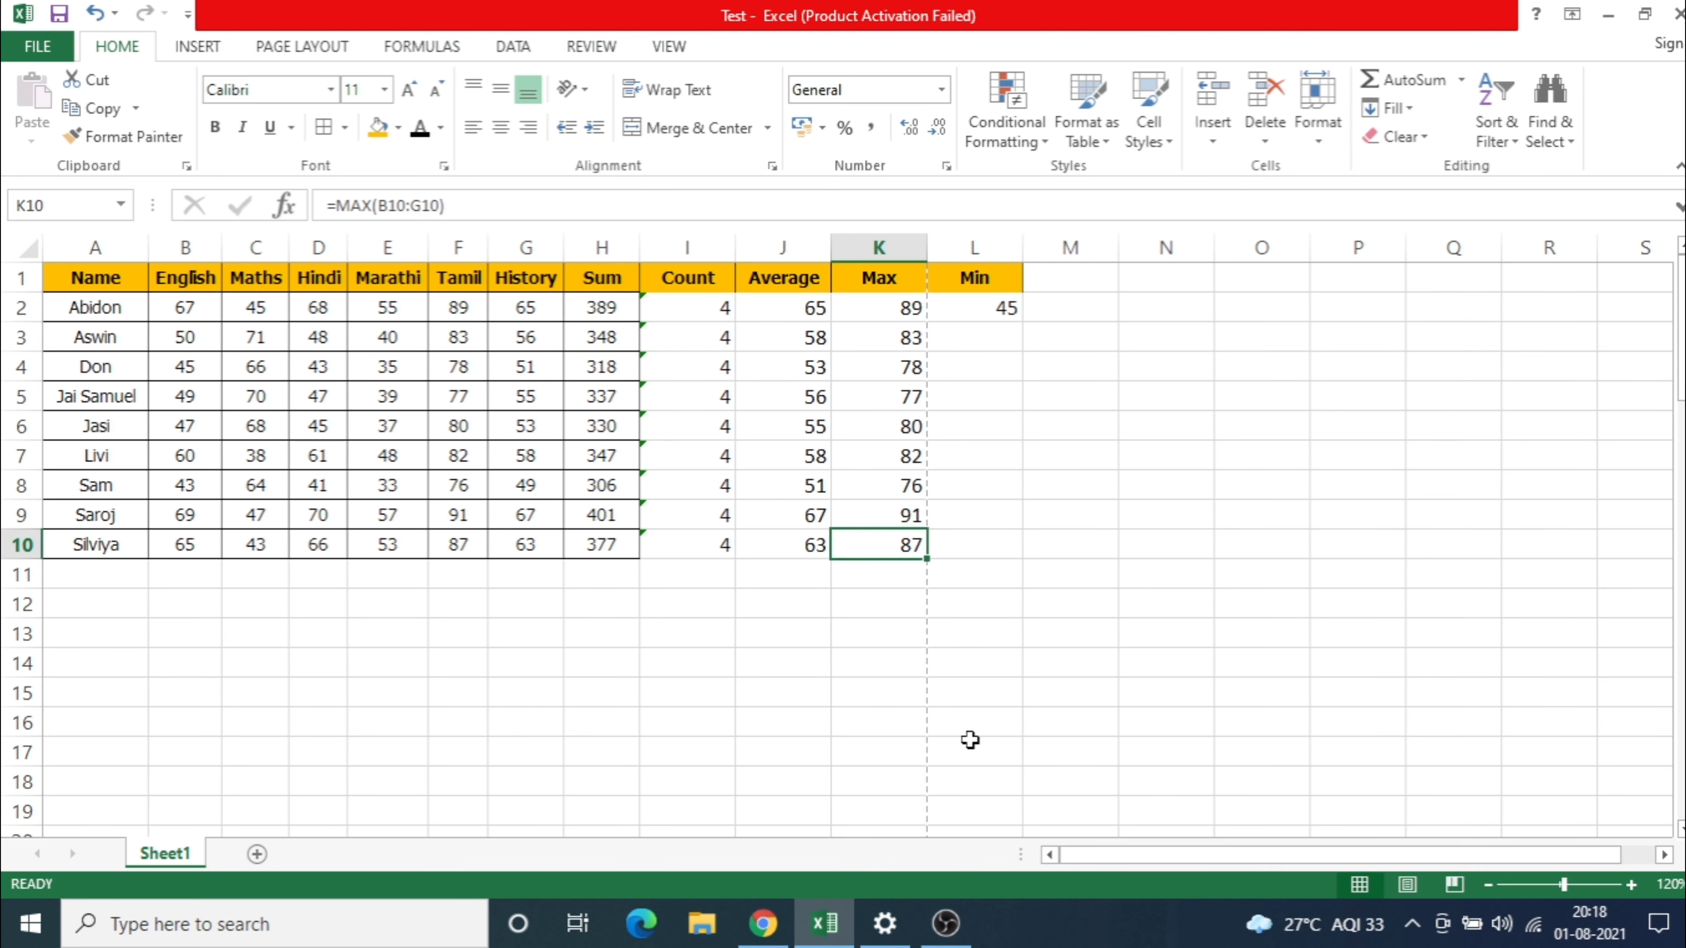
{"action": "key", "text": "Right"}
{"action": "key", "text": "ctrl+shift+Up"}
{"action": "key", "text": "ctrl+d"}
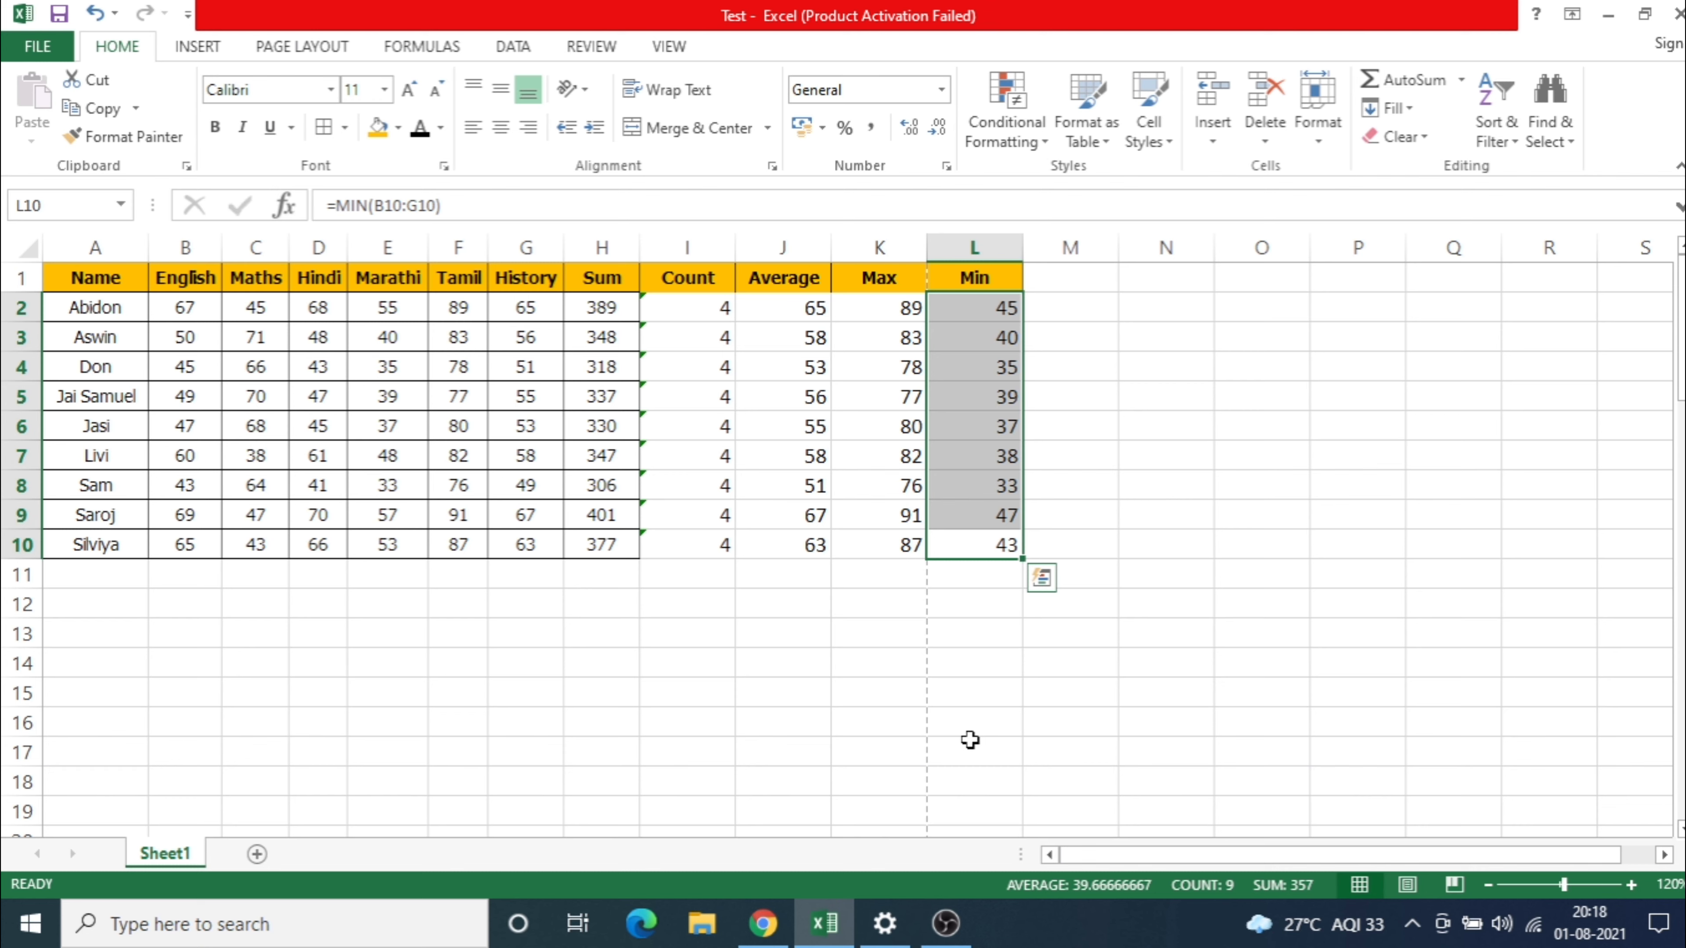
Step: Add a conditional formatting rule highlighting duplicate values in the marks B2:G10 with a light blue fill
{"action": "key", "text": "Up"}
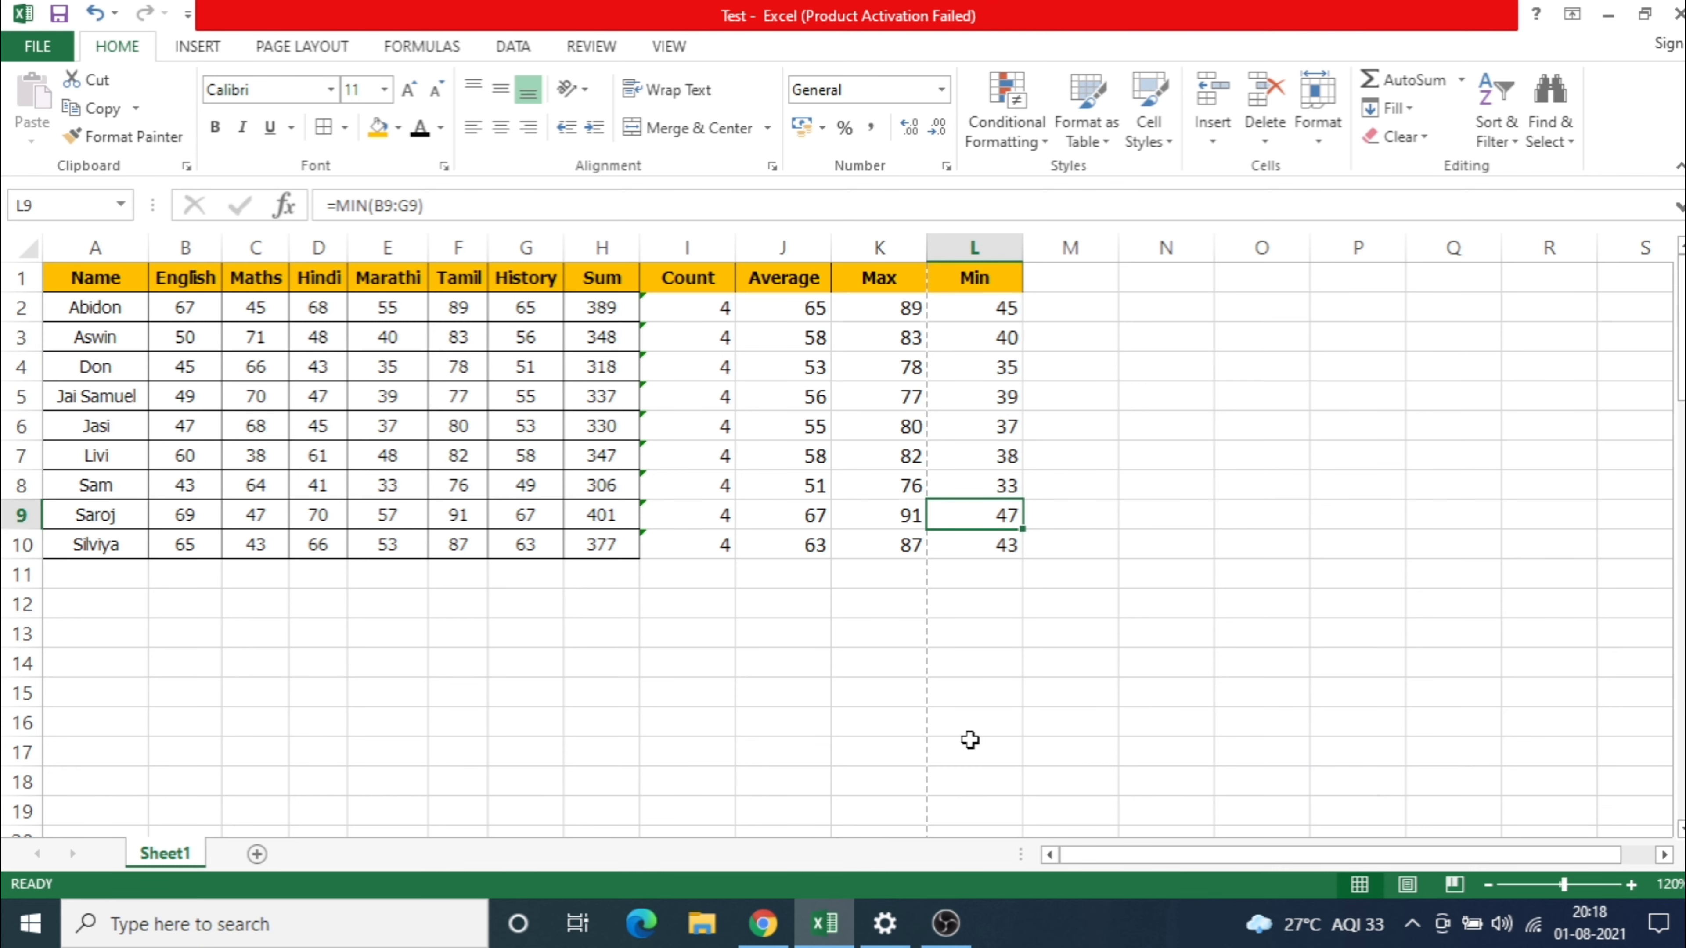
{"action": "key", "text": "ctrl+Up"}
{"action": "key", "text": "Home"}
{"action": "key", "text": "Right"}
{"action": "key", "text": "Right"}
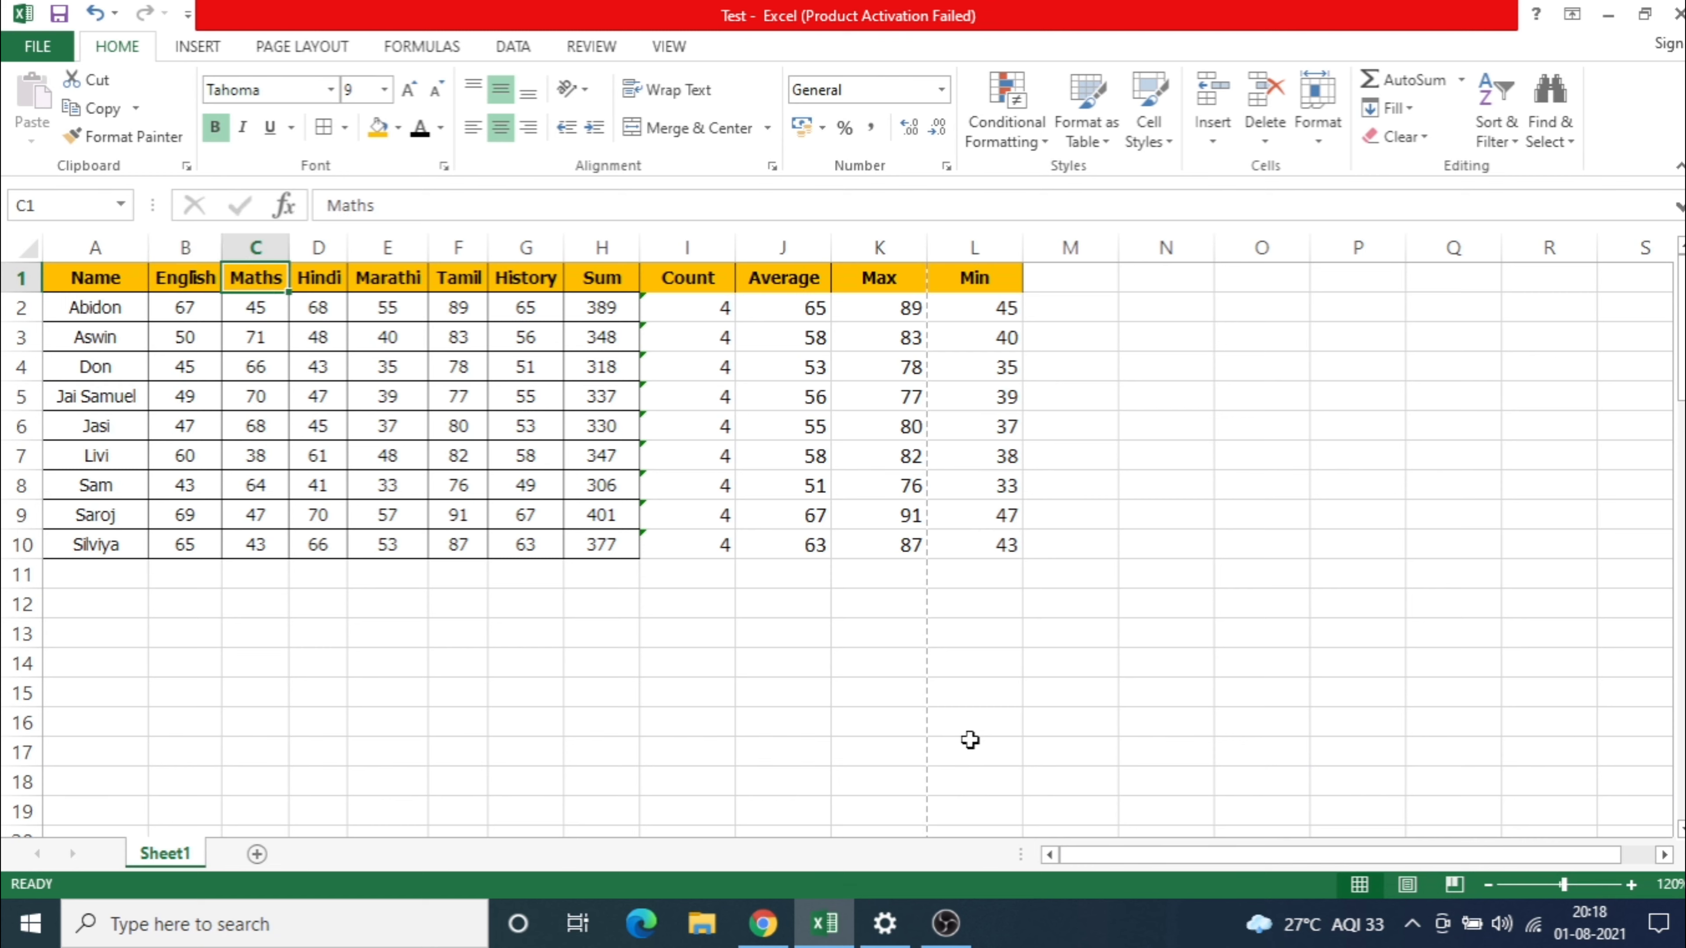
{"action": "key", "text": "Down"}
{"action": "key", "text": "Left"}
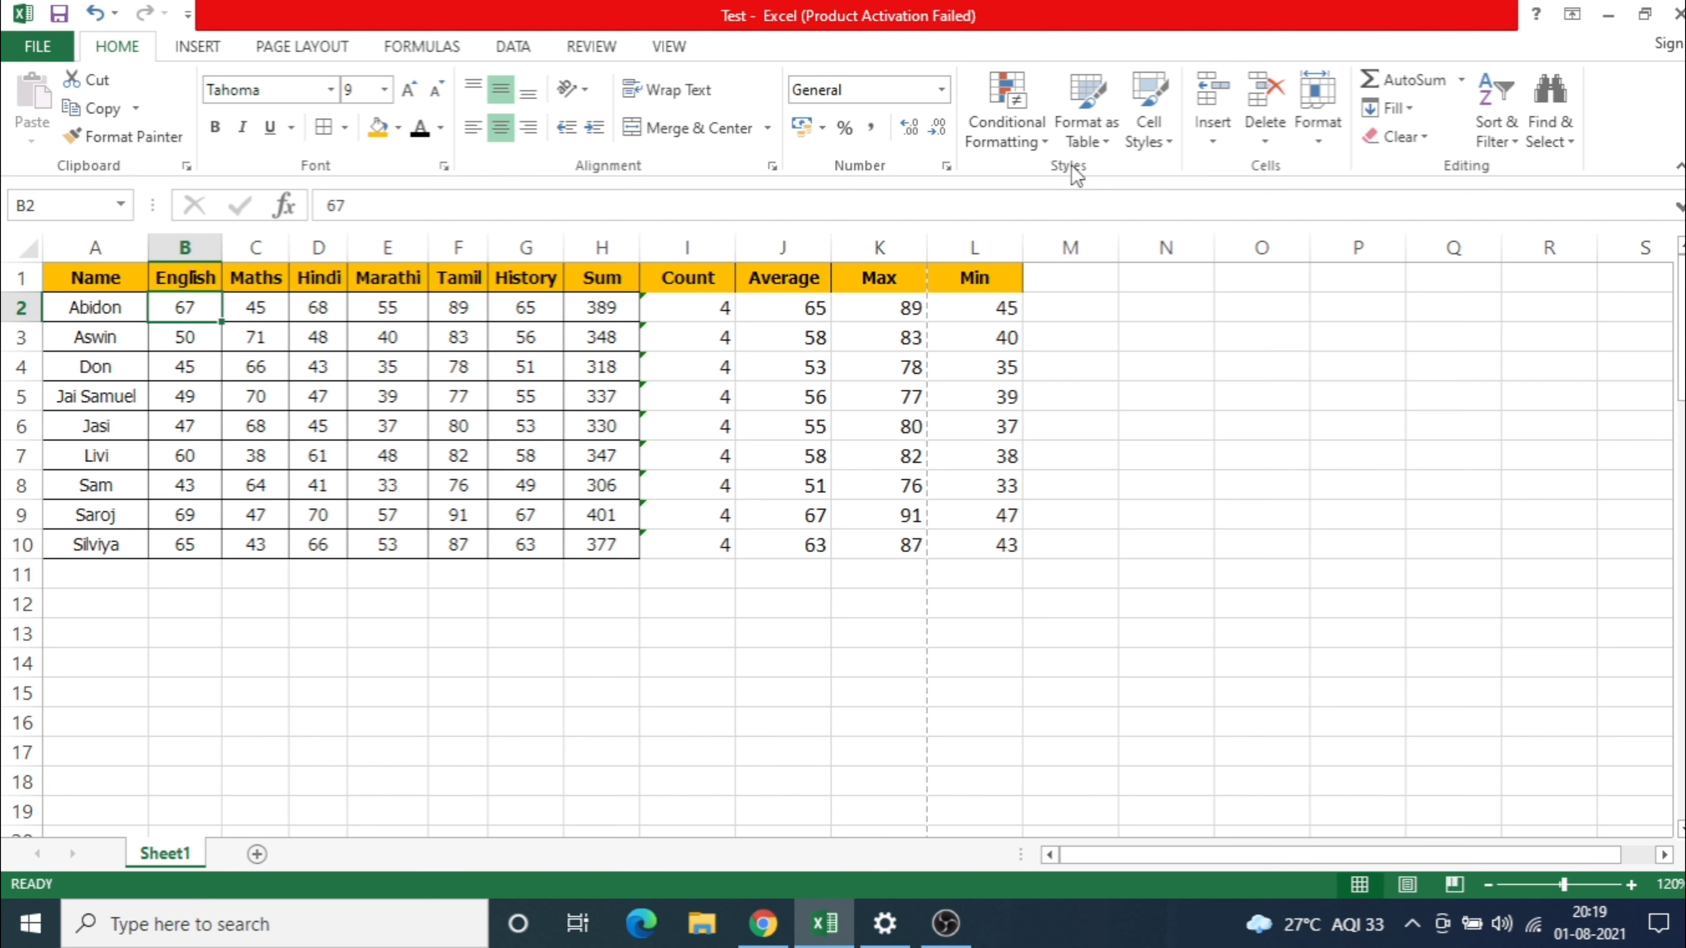
{"action": "key", "text": "shift+Right"}
{"action": "key", "text": "shift+Right"}
{"action": "key", "text": "shift+Right"}
{"action": "key", "text": "shift+Right"}
{"action": "key", "text": "shift+Right"}
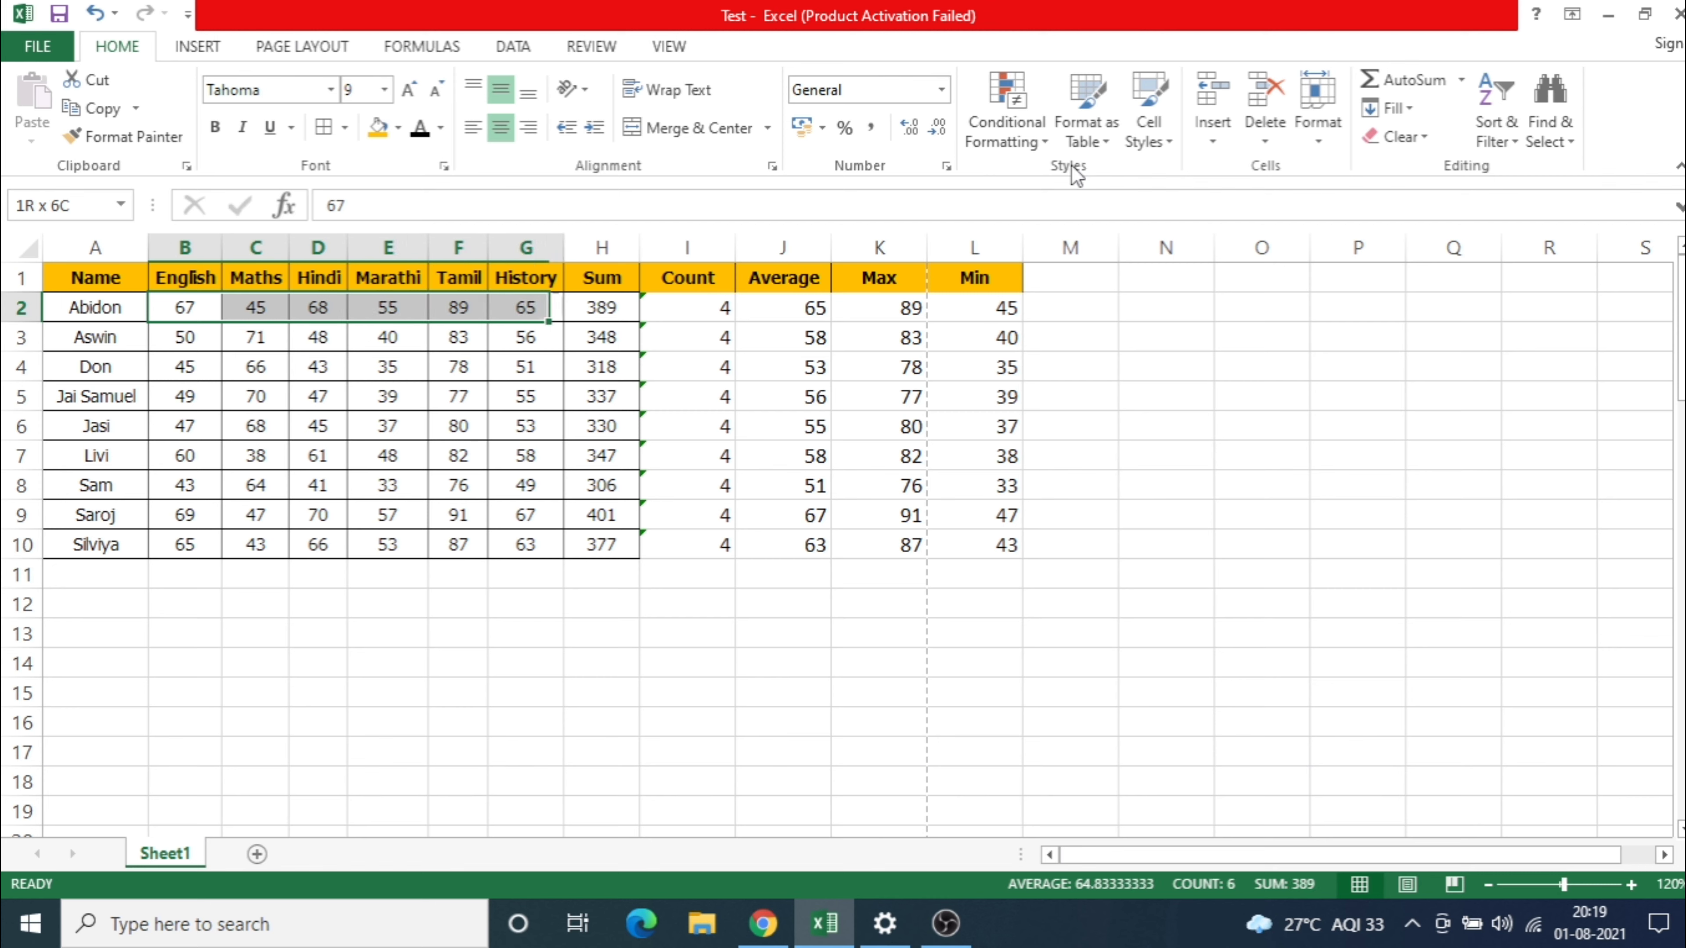
{"action": "key", "text": "shift+Down"}
{"action": "key", "text": "shift+Down"}
{"action": "key", "text": "shift+Down"}
{"action": "key", "text": "shift+Down"}
{"action": "key", "text": "shift+Down"}
{"action": "key", "text": "shift+Down"}
{"action": "key", "text": "shift+Down"}
{"action": "key", "text": "shift+Down"}
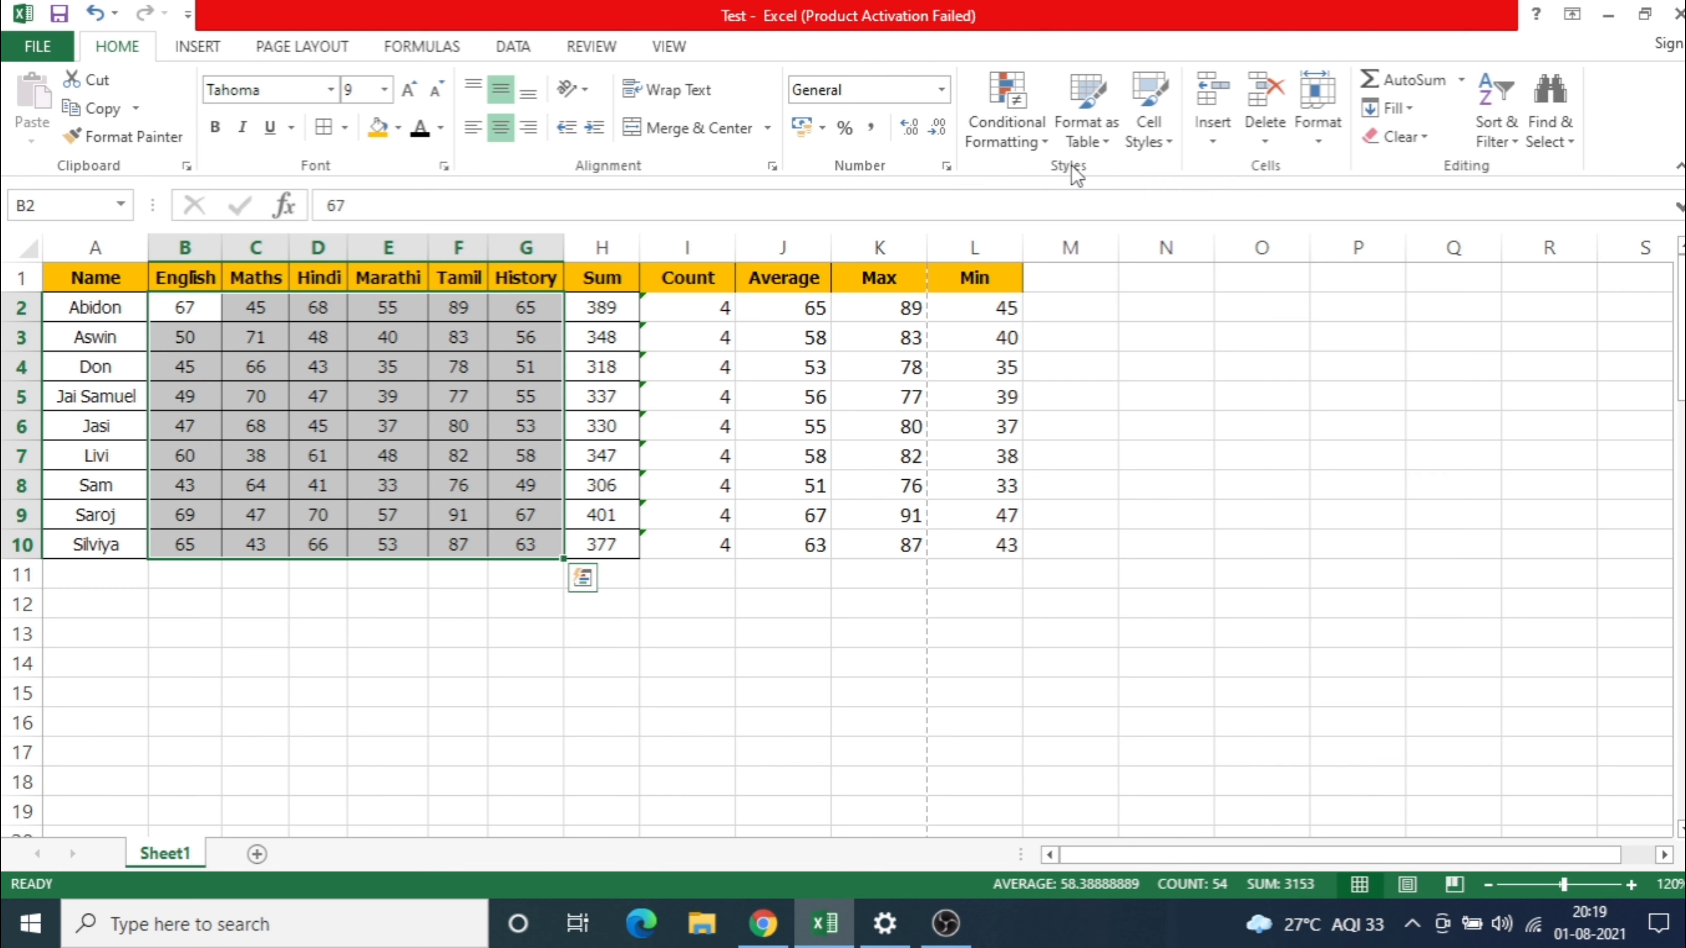
{"action": "left_click", "coordinate": [1009, 140]}
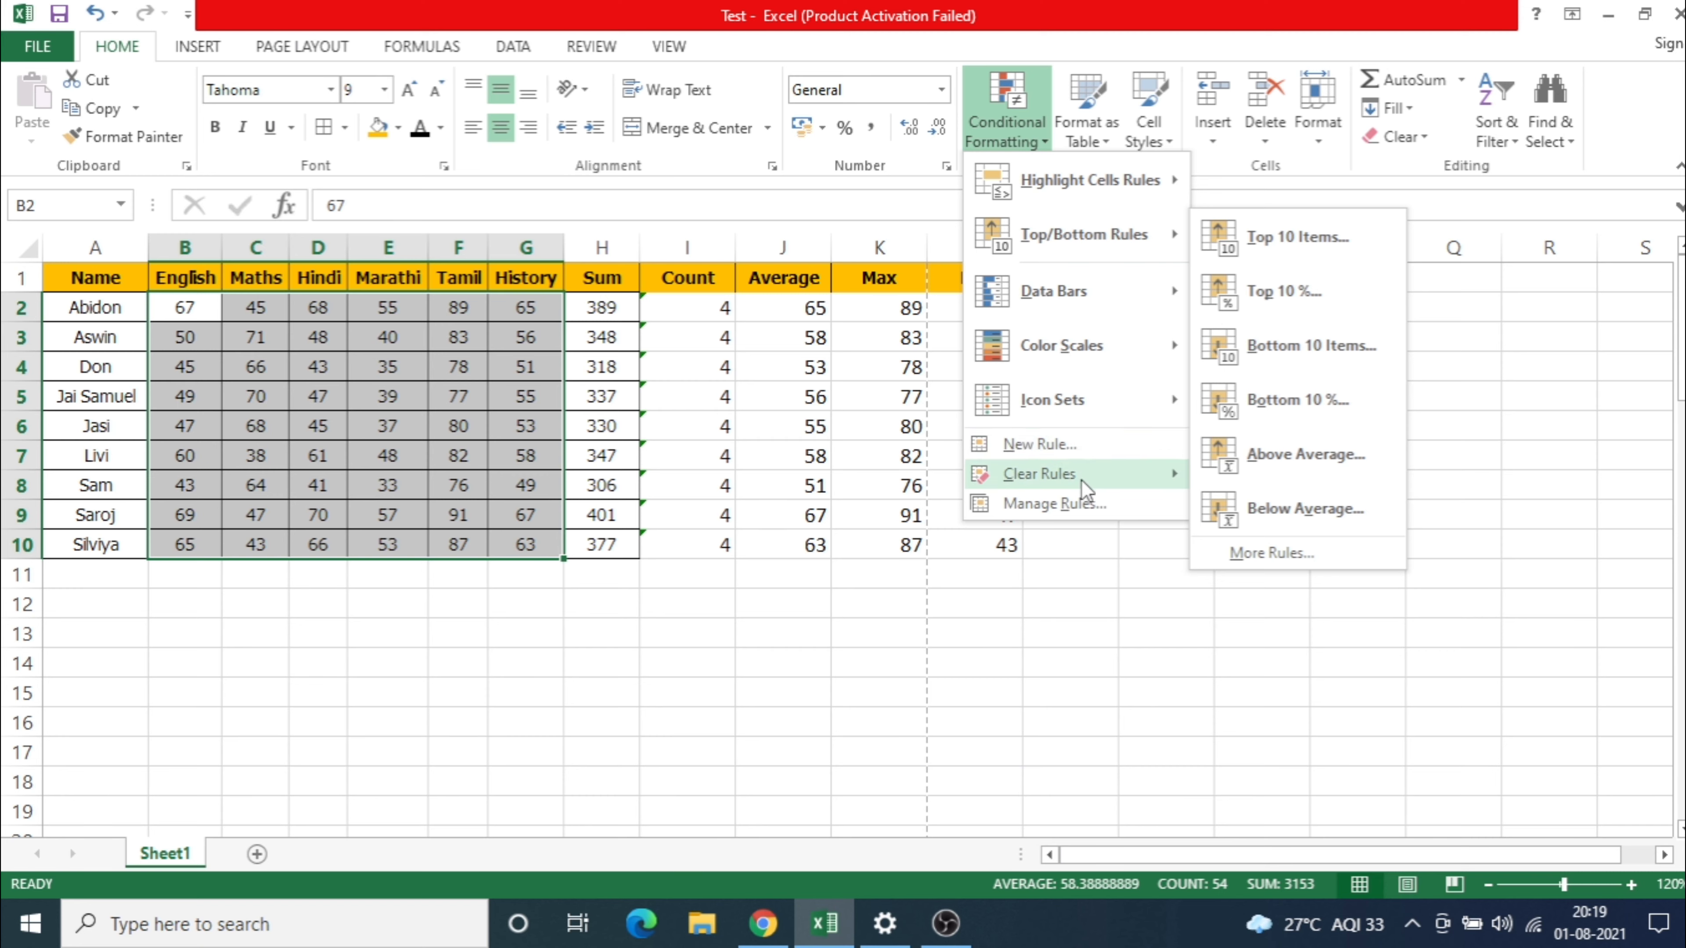
{"action": "left_click", "coordinate": [1082, 447]}
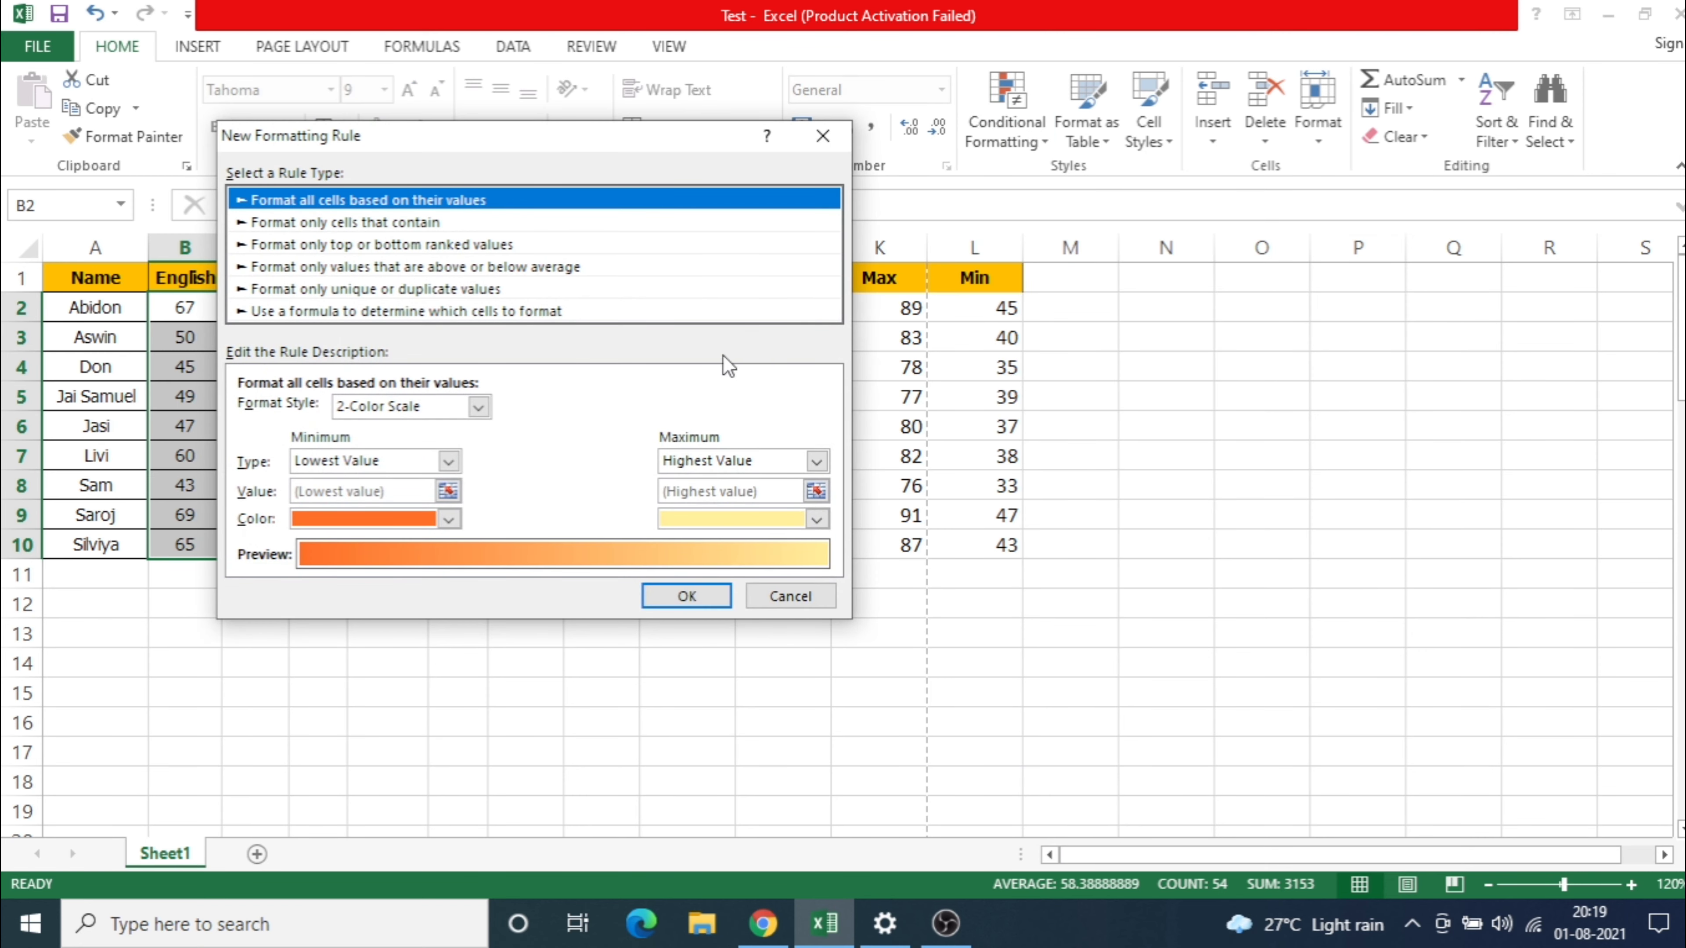
{"action": "left_click", "coordinate": [598, 289]}
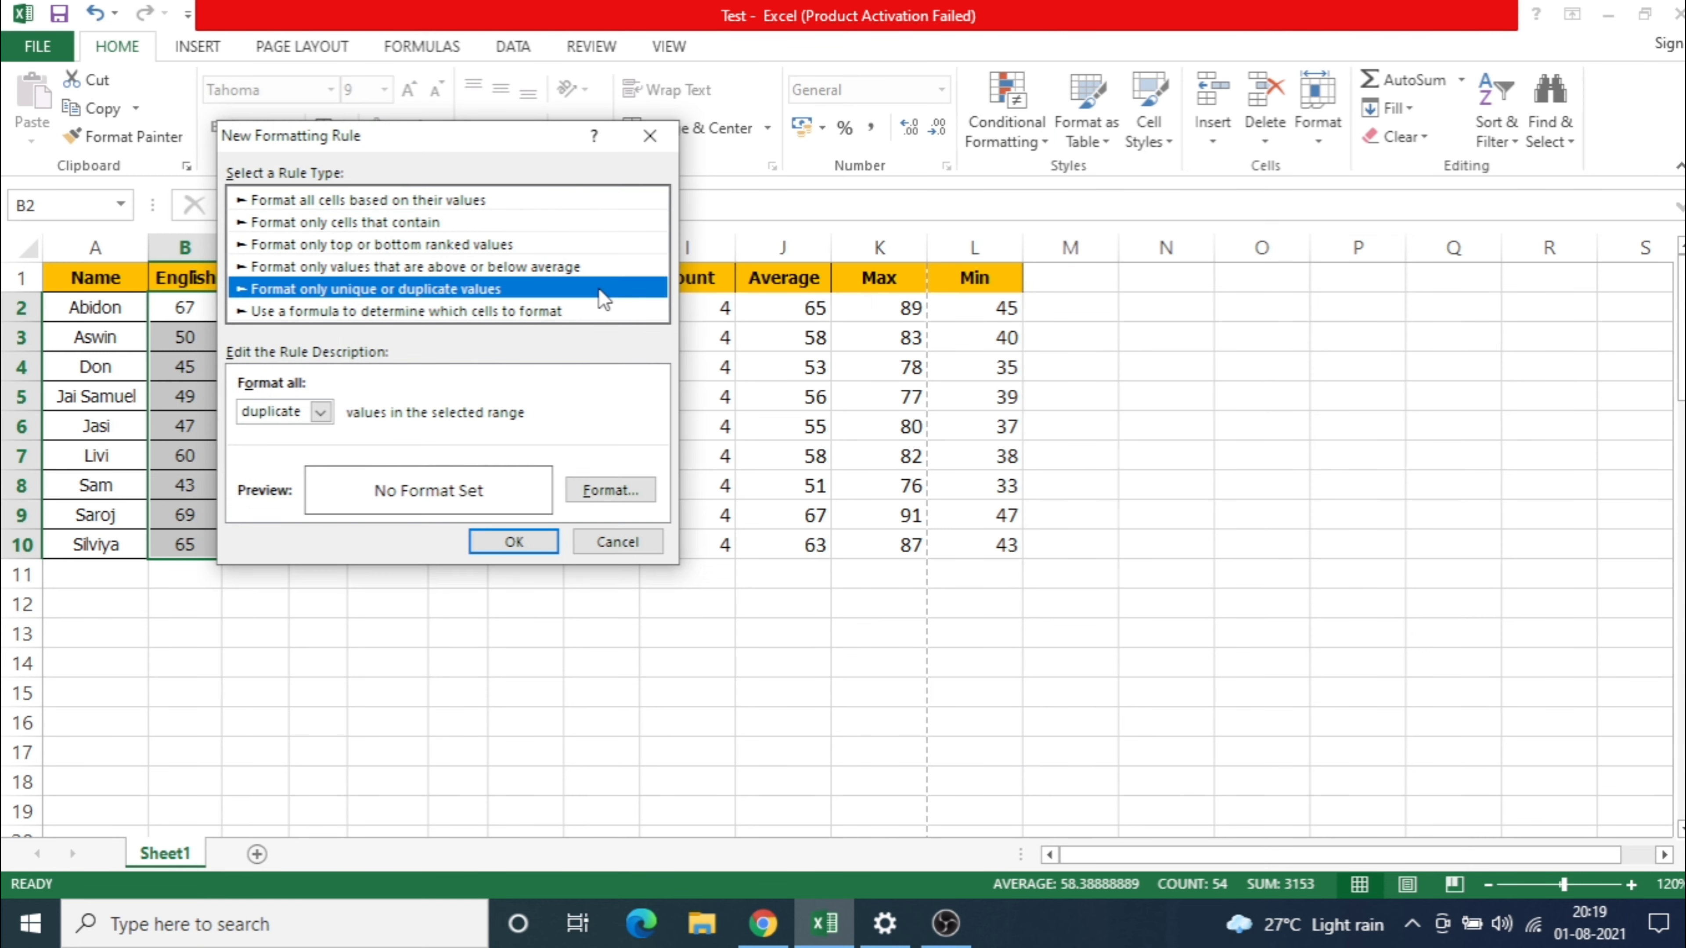
{"action": "left_click", "coordinate": [630, 497]}
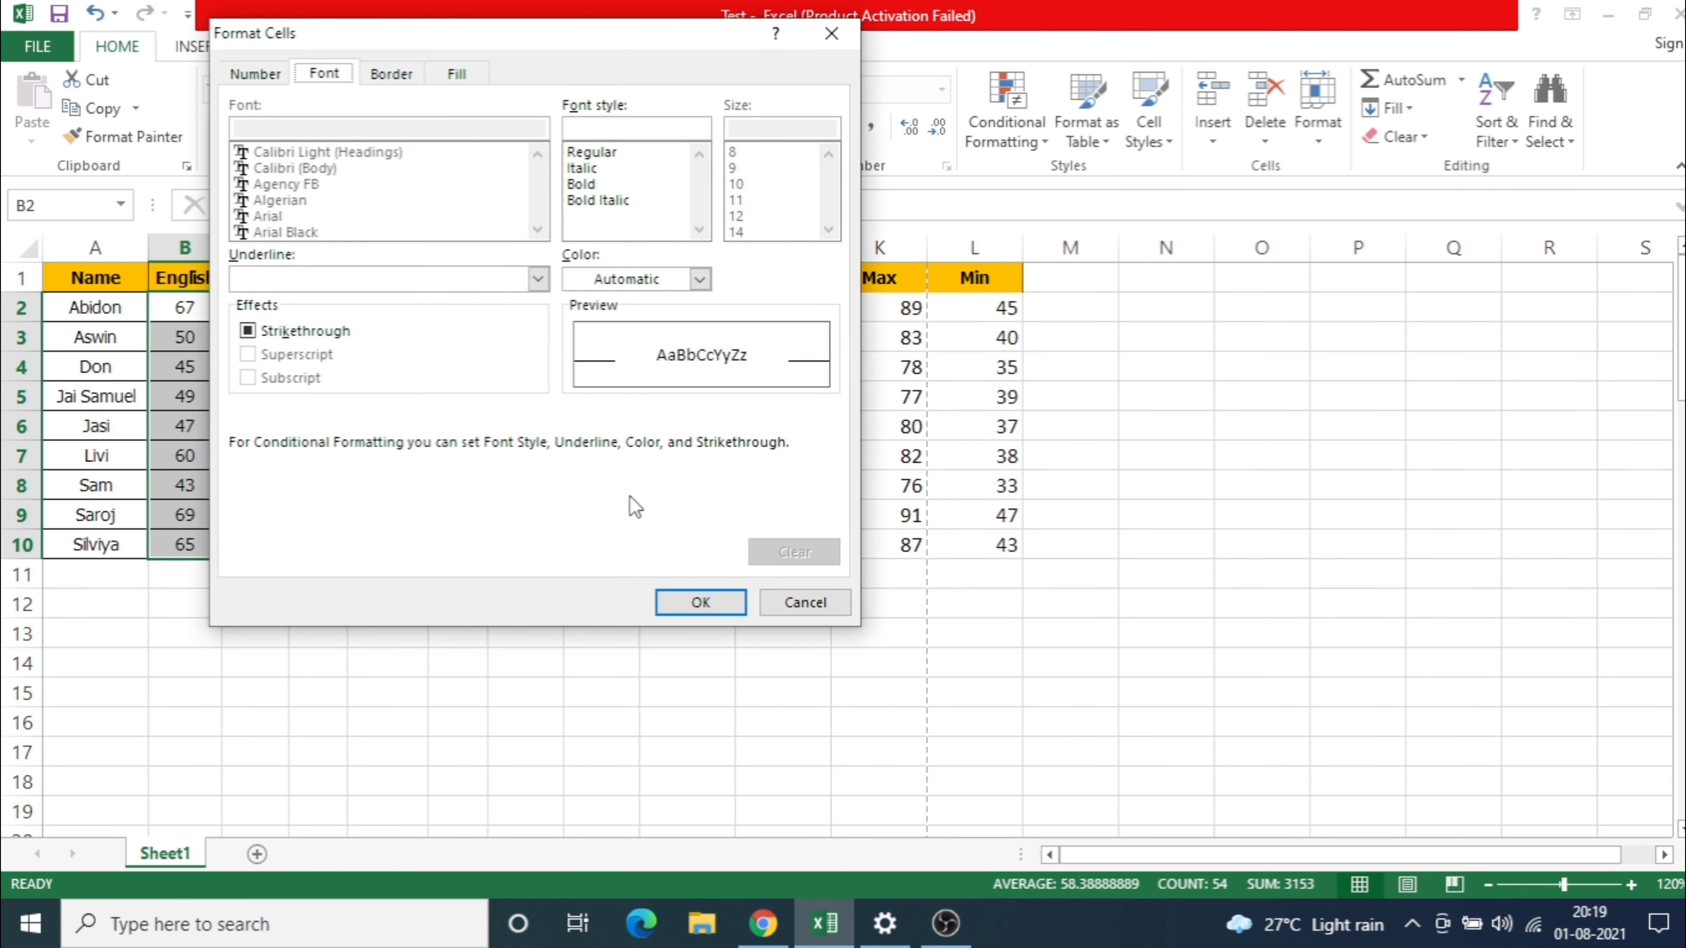
{"action": "left_click", "coordinate": [457, 72]}
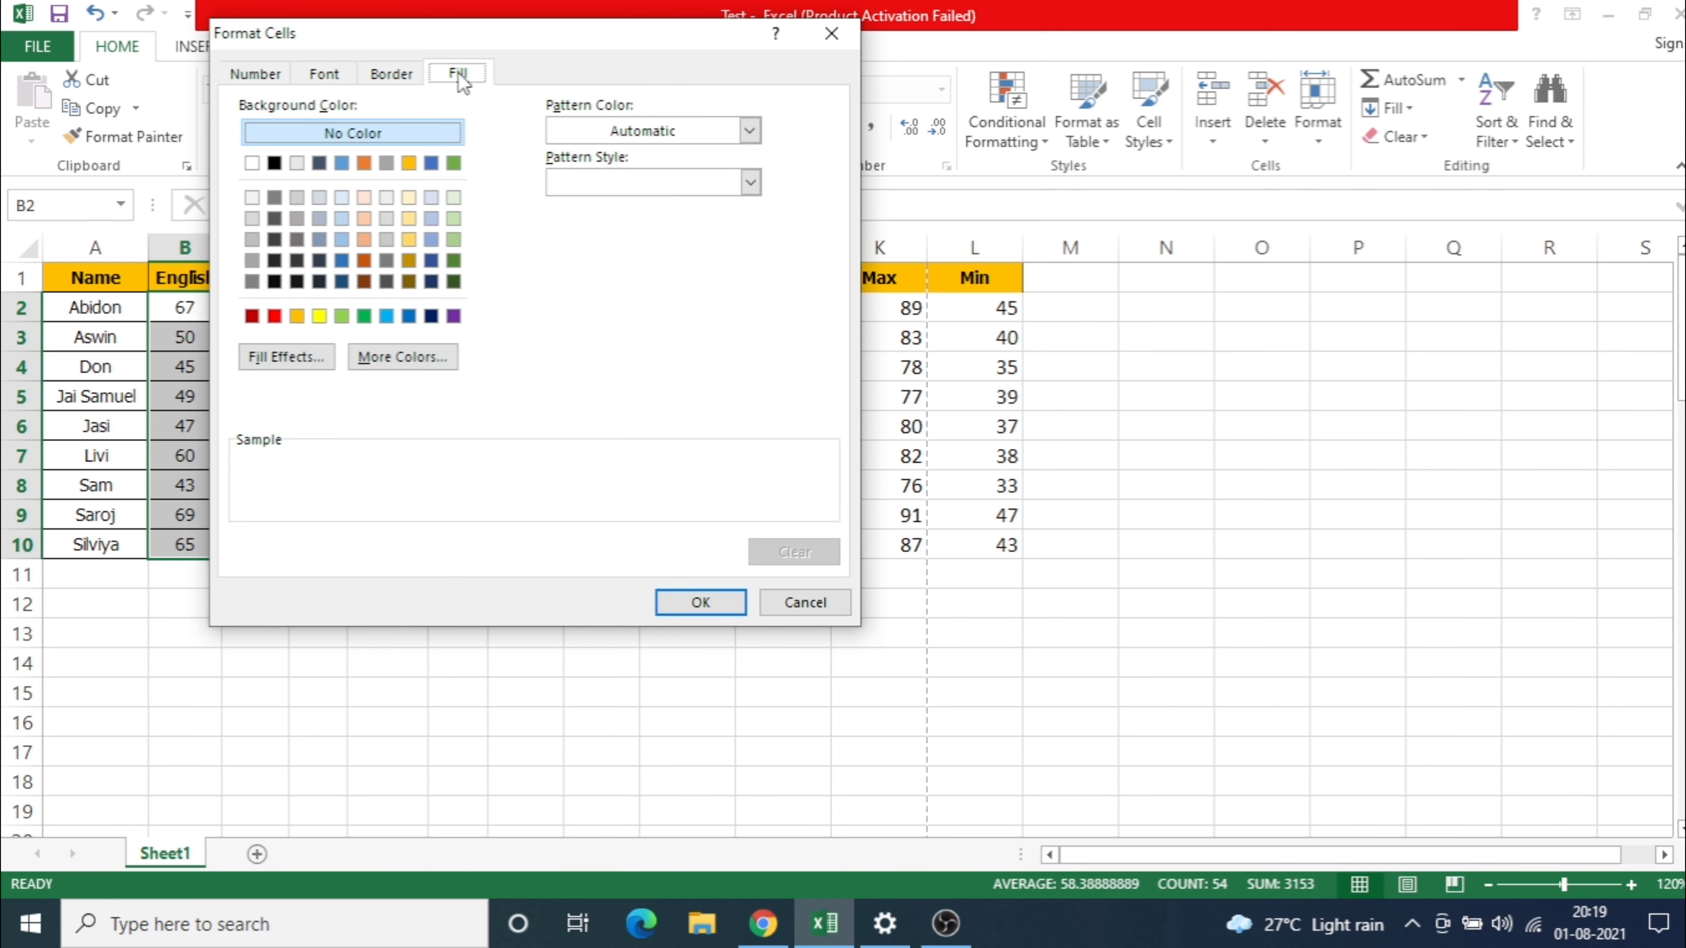
{"action": "left_click", "coordinate": [437, 233]}
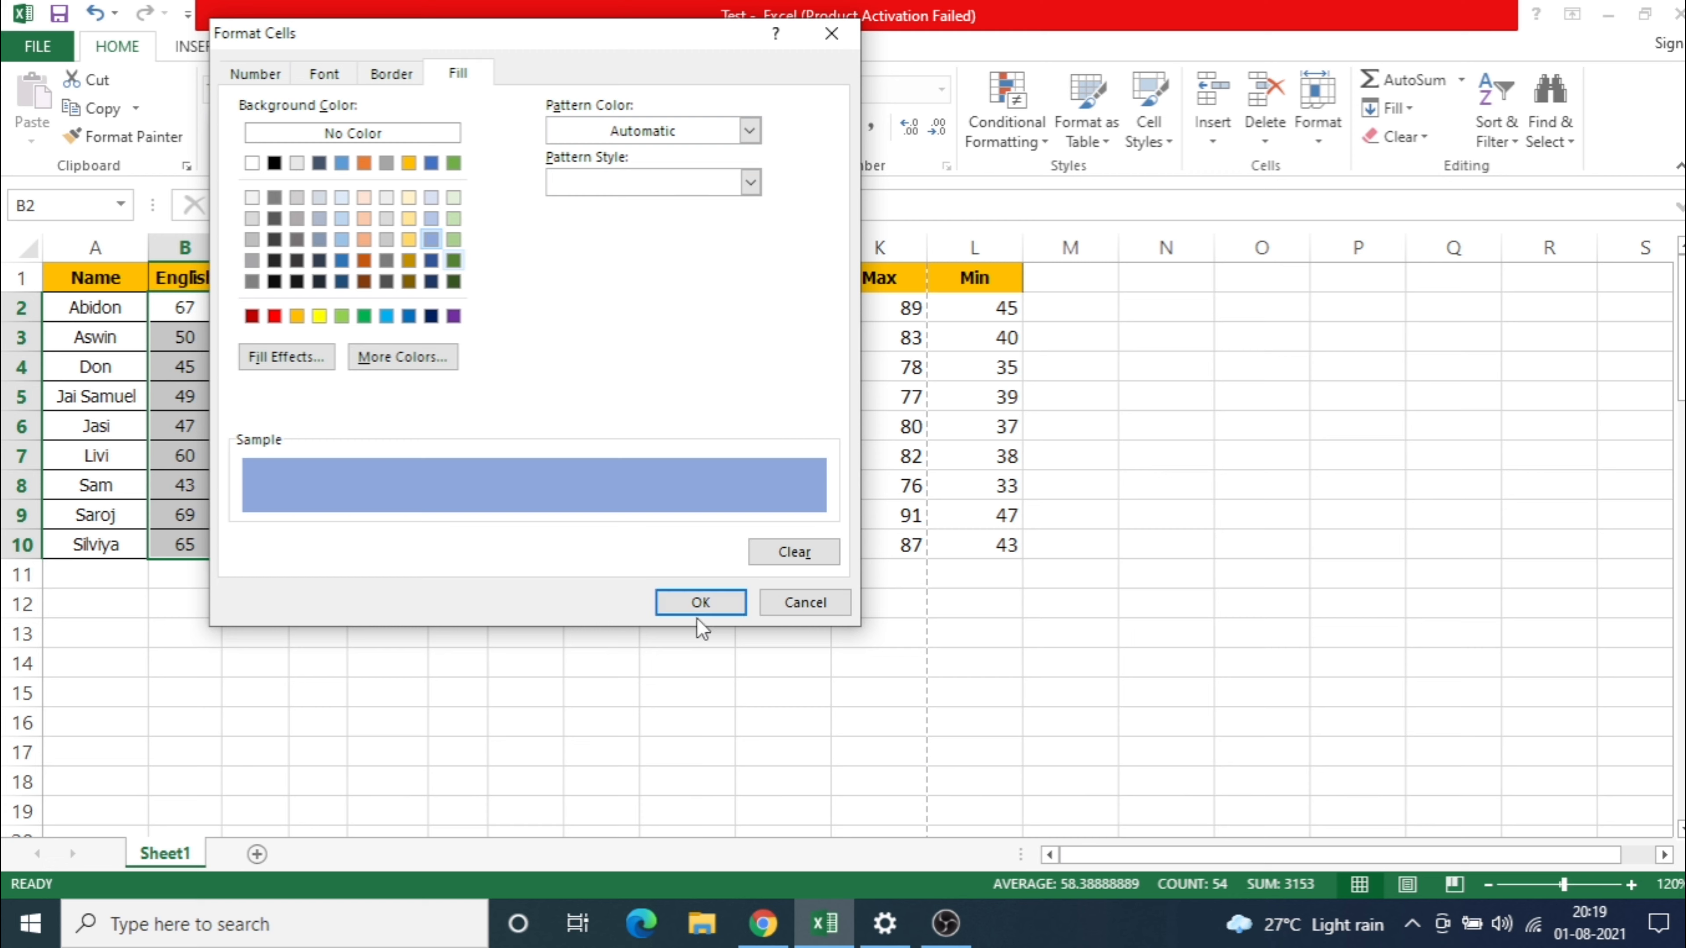
{"action": "left_click", "coordinate": [702, 604]}
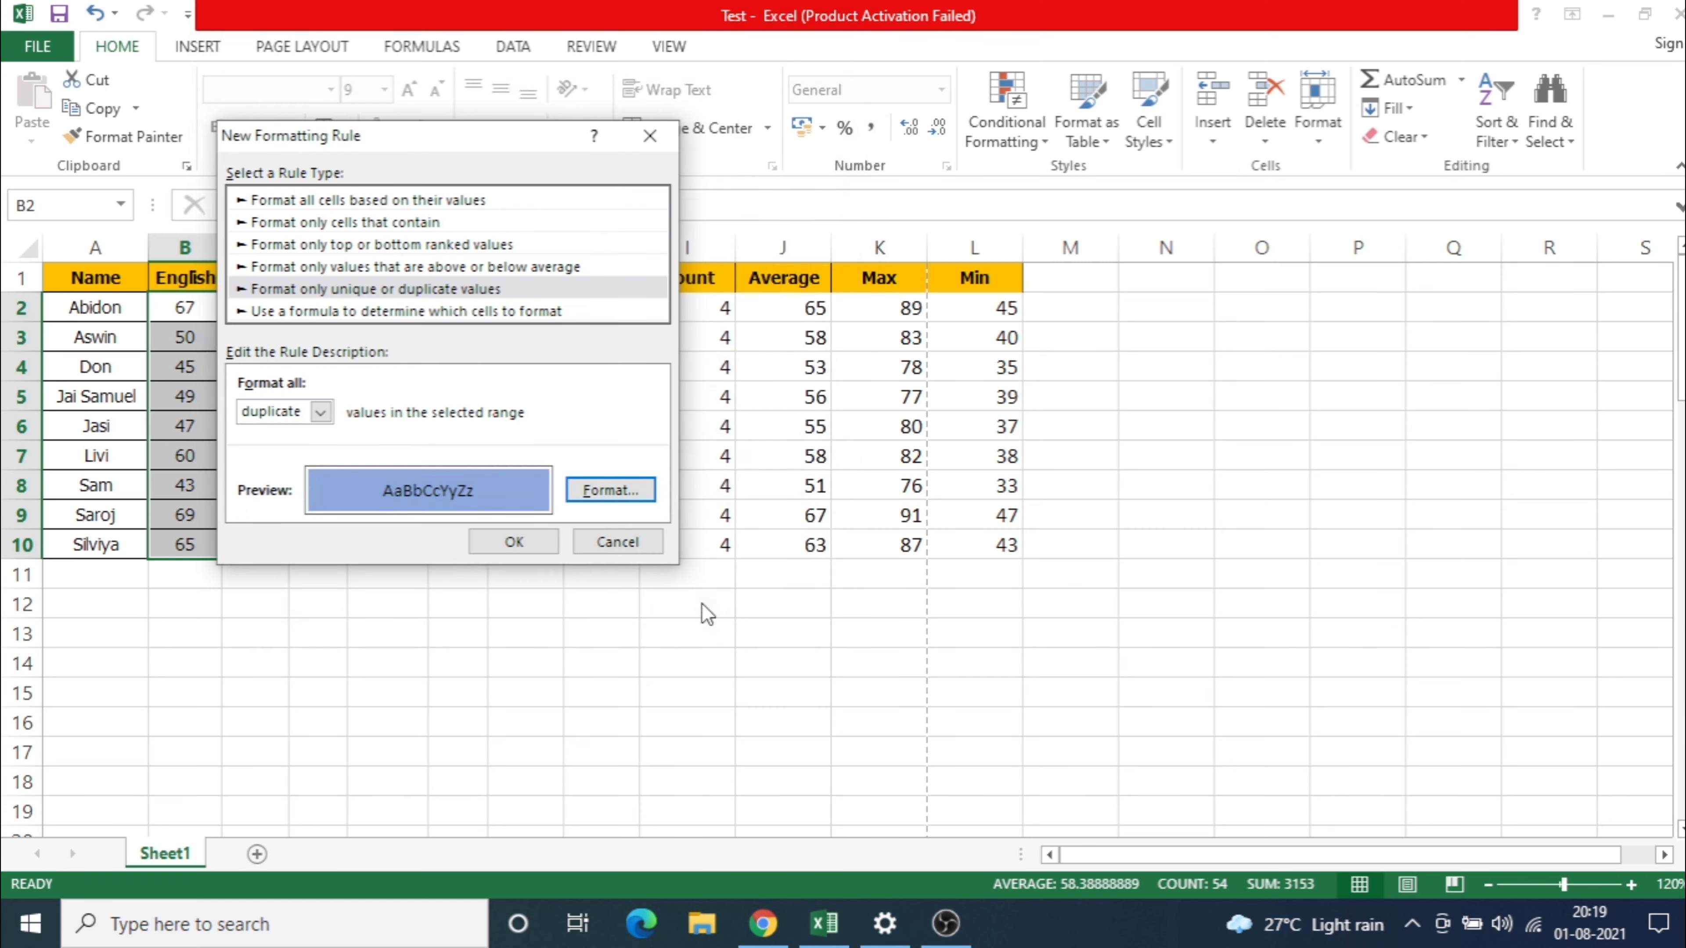
{"action": "left_click", "coordinate": [537, 544]}
Step: Step through the highlighted duplicate marks across the table
{"action": "key", "text": "Right"}
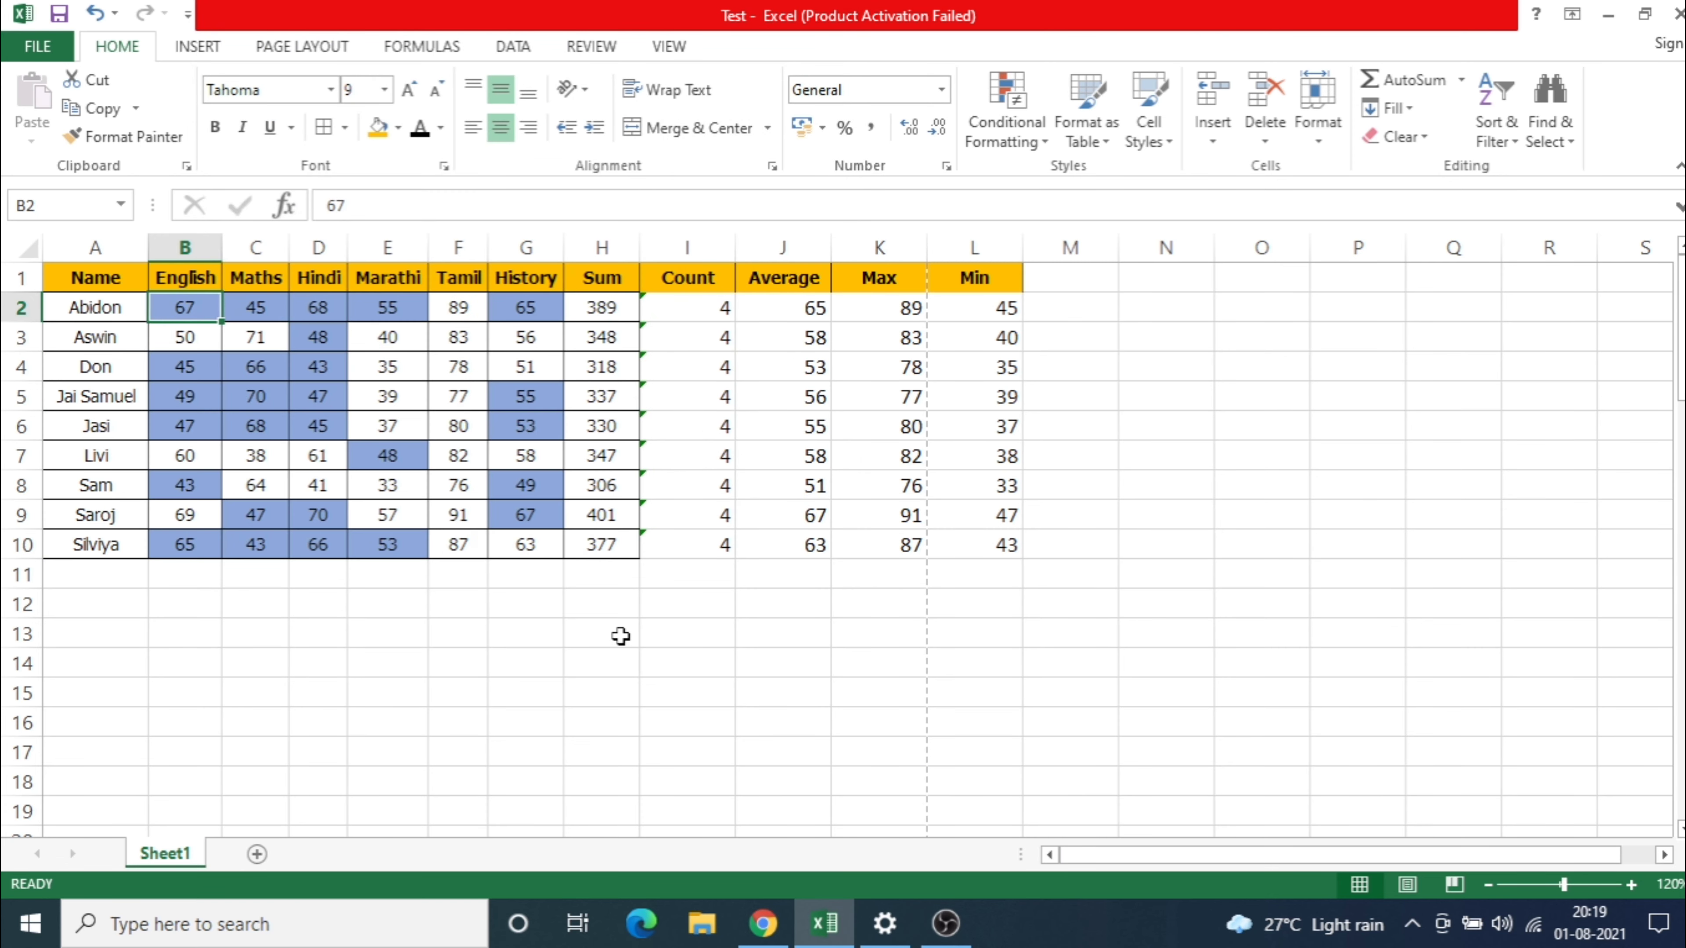
{"action": "key", "text": "Down"}
{"action": "key", "text": "Left"}
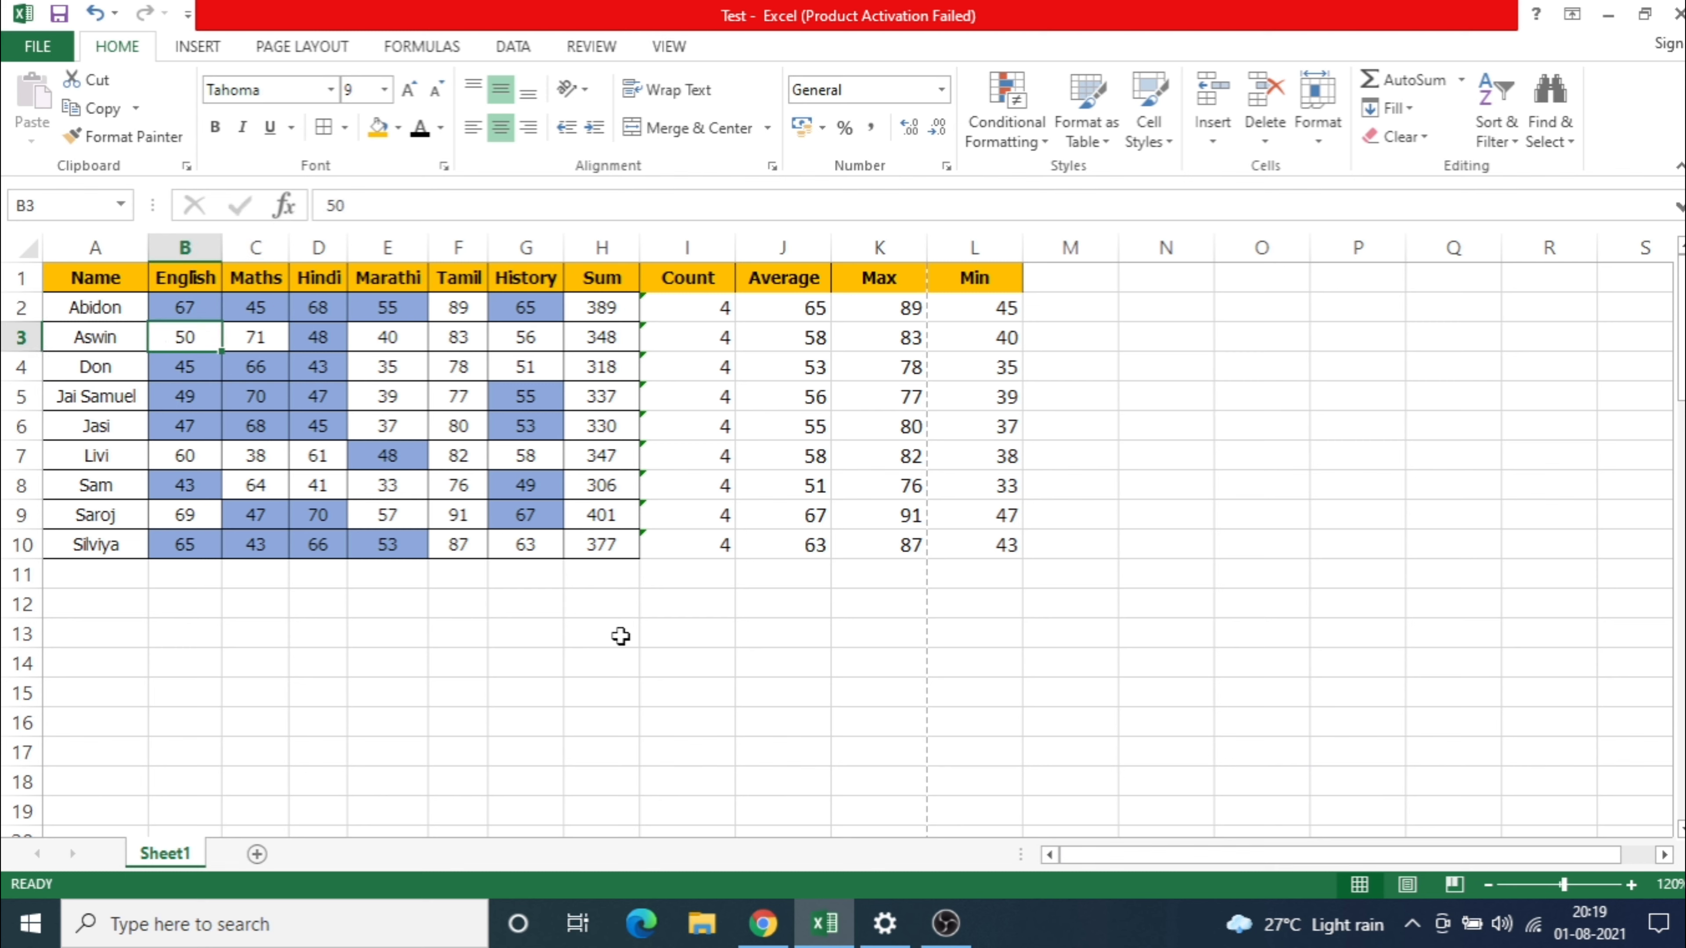
{"action": "key", "text": "Down"}
{"action": "key", "text": "Right"}
{"action": "key", "text": "Right"}
{"action": "key", "text": "Right"}
{"action": "key", "text": "Down"}
{"action": "key", "text": "Down"}
{"action": "key", "text": "Left"}
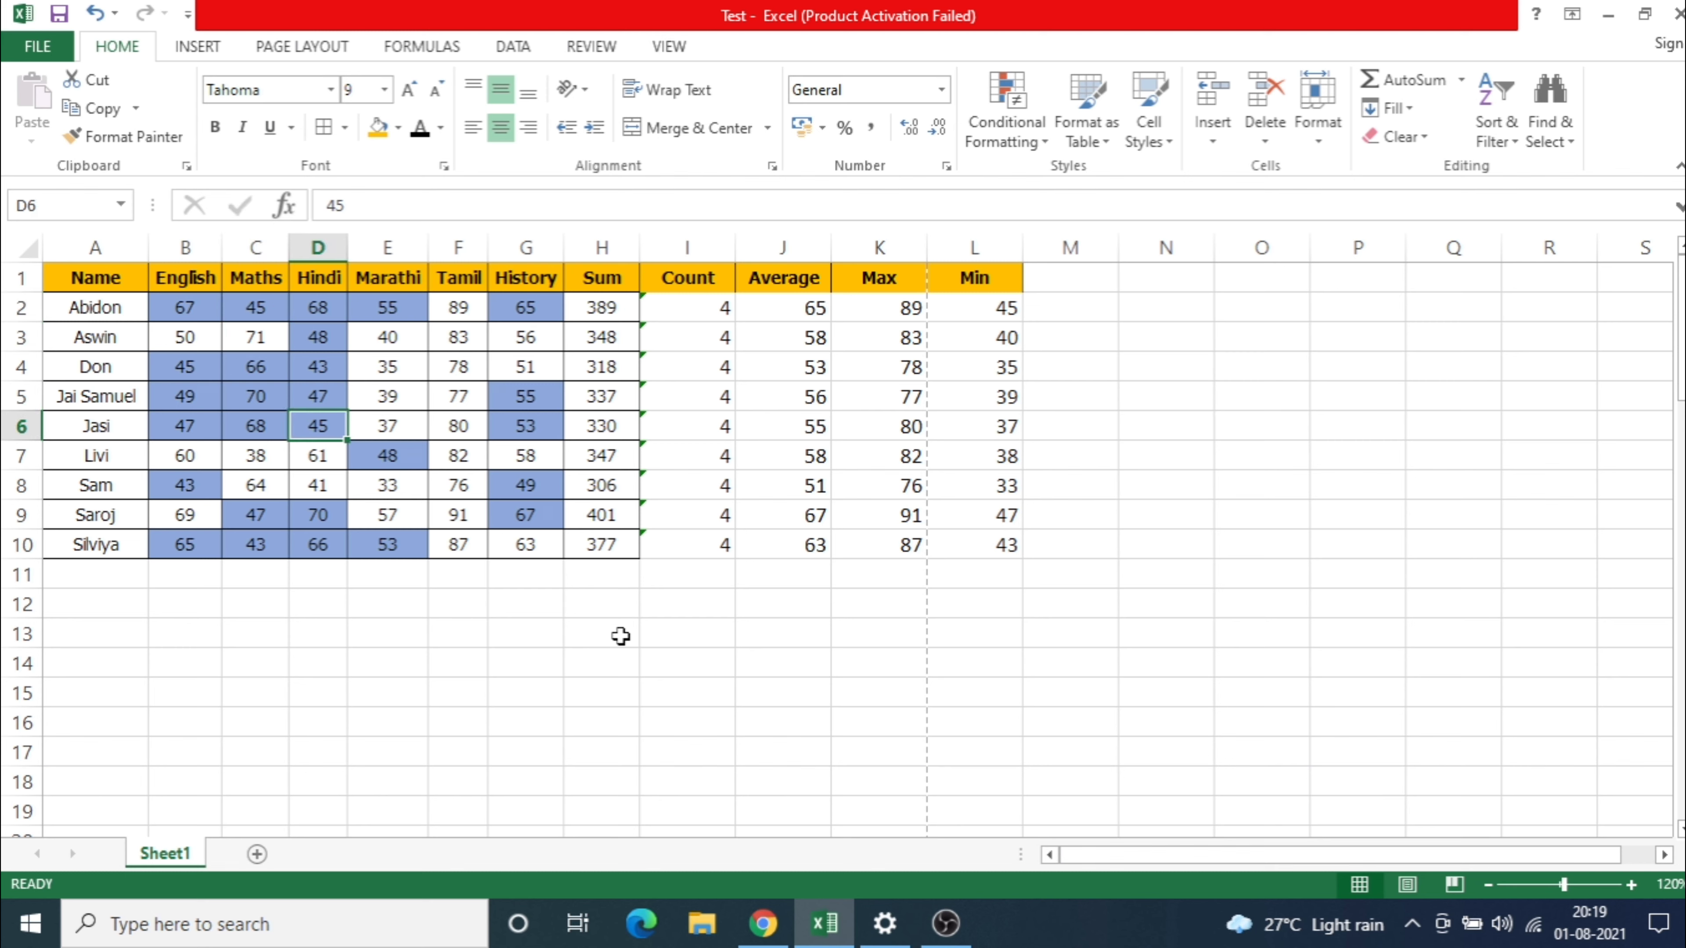
{"action": "key", "text": "ctrl+Up"}
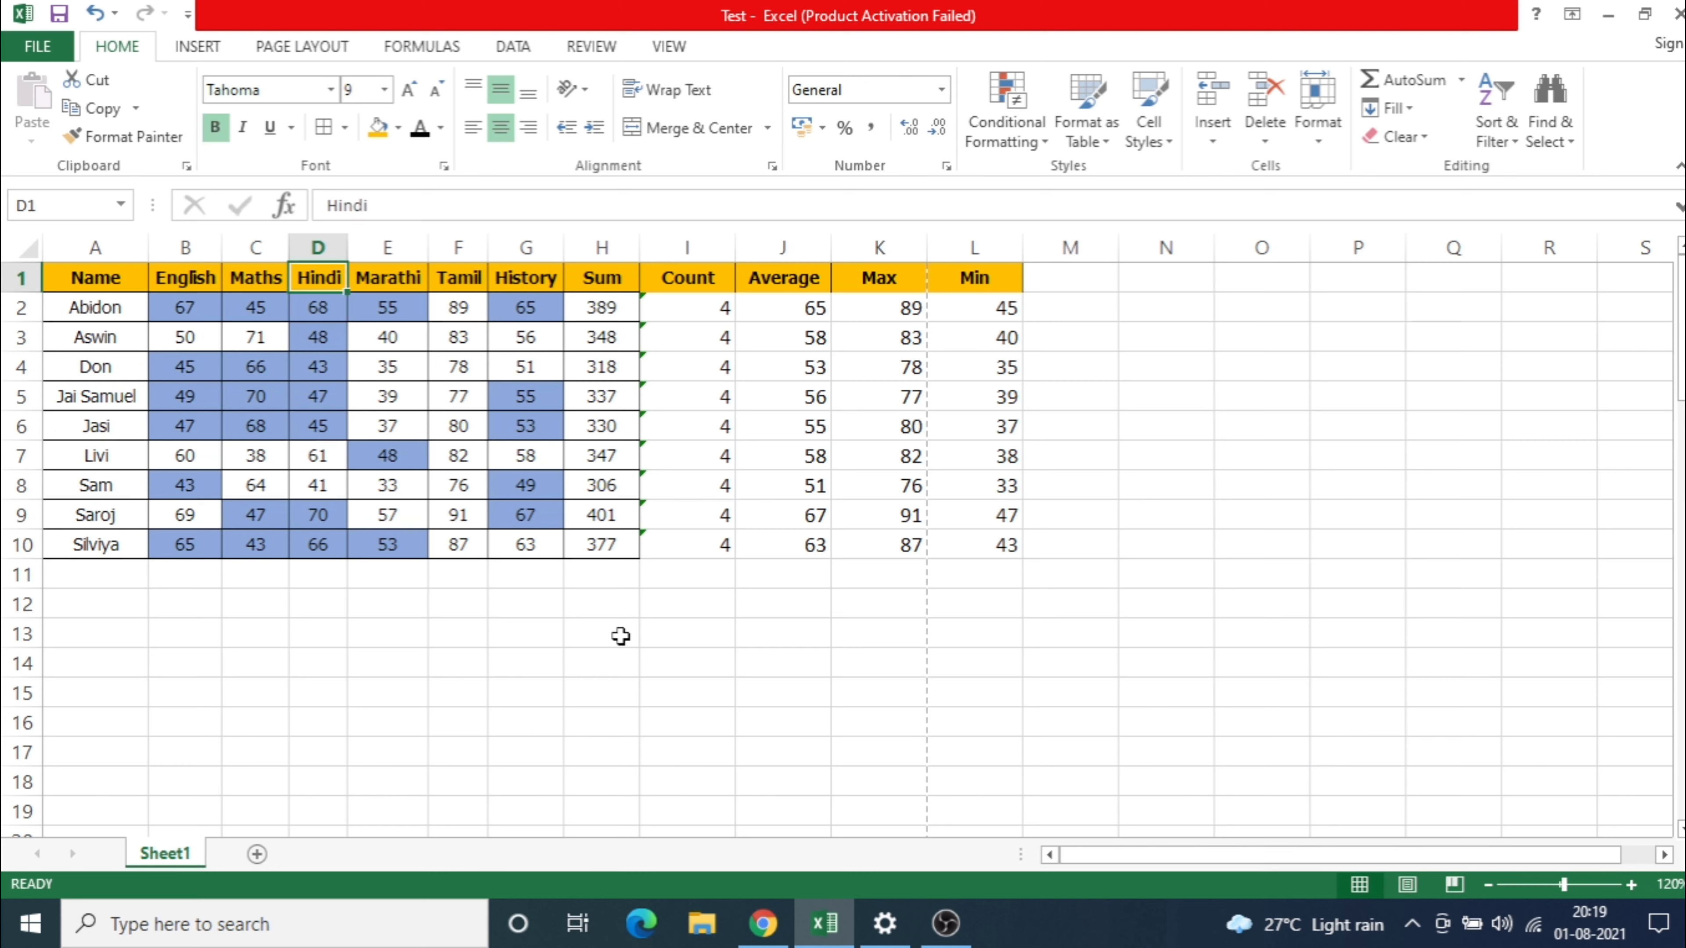
Step: Clear the conditional formatting rules from the entire sheet
{"action": "key", "text": "ctrl+Left"}
{"action": "key", "text": "Right"}
{"action": "key", "text": "Down"}
{"action": "key", "text": "ctrl+shift+Right"}
{"action": "key", "text": "ctrl+shift+Down"}
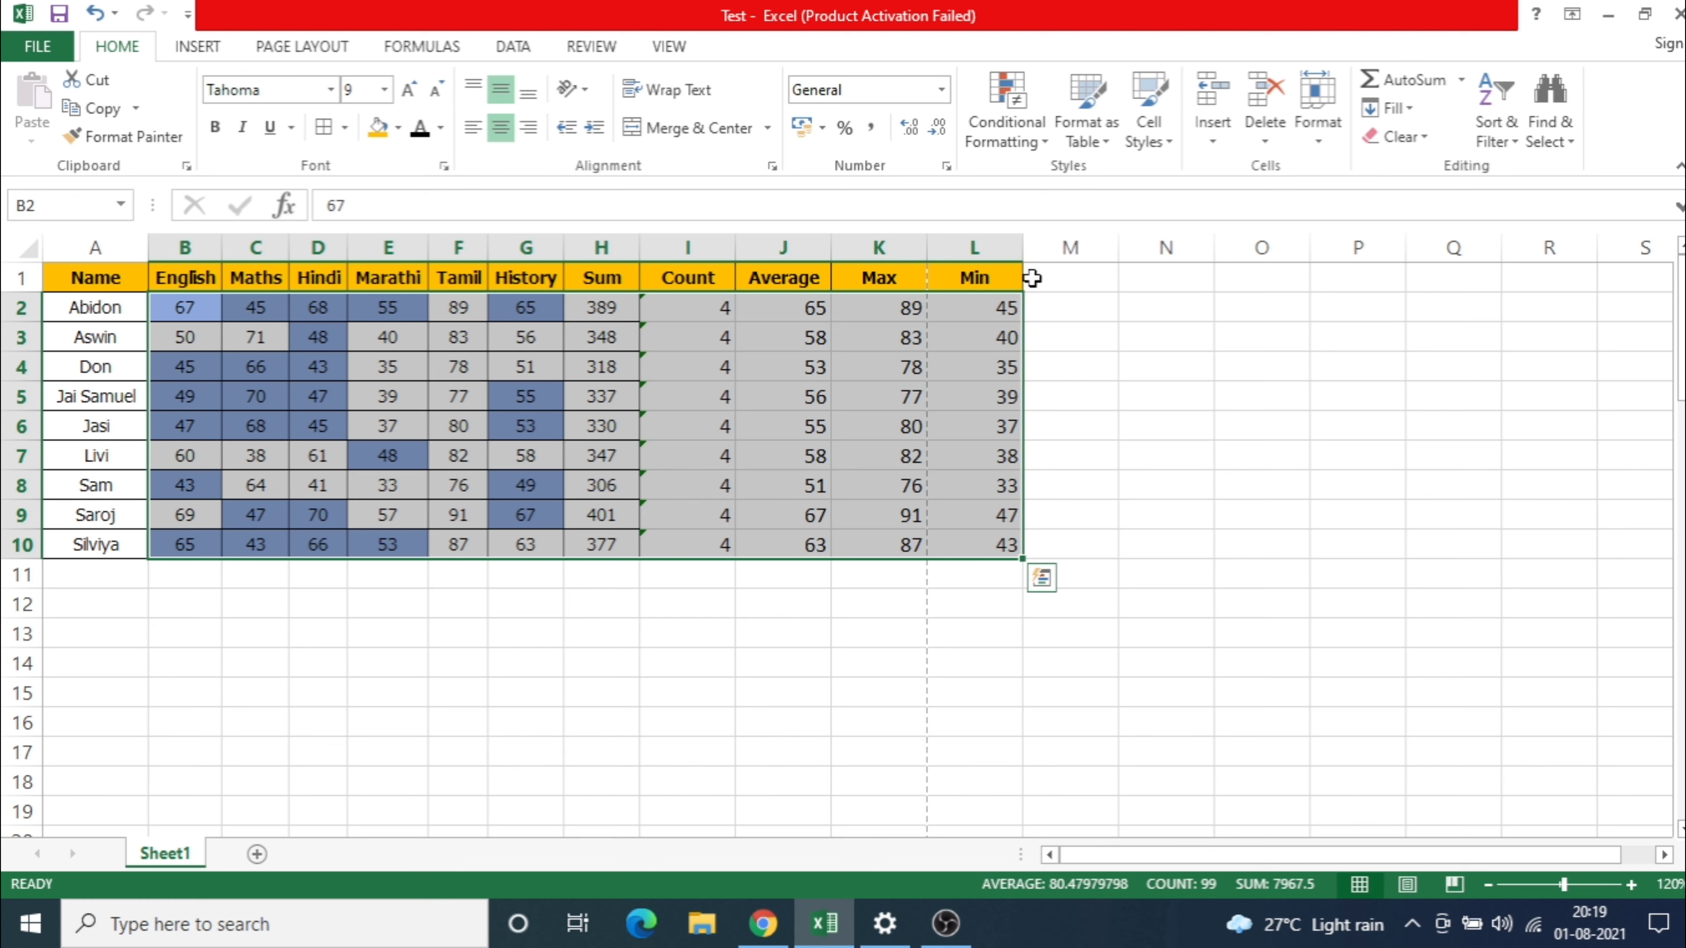
{"action": "left_click", "coordinate": [1035, 152]}
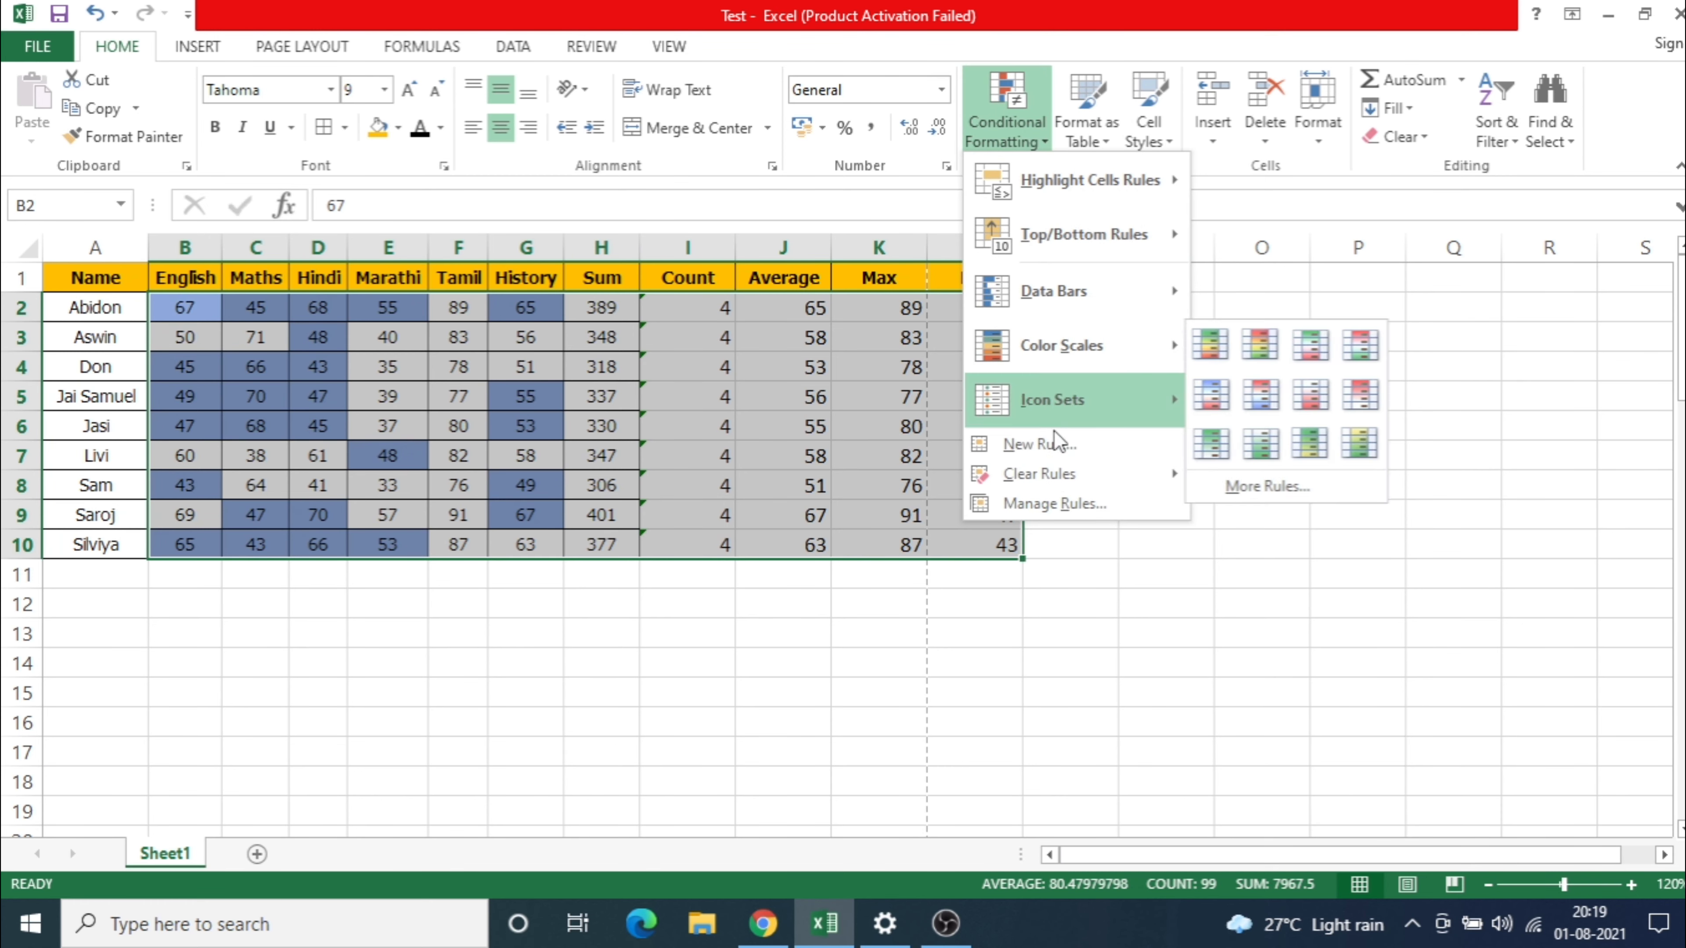
{"action": "mouse_move", "coordinate": [1053, 486]}
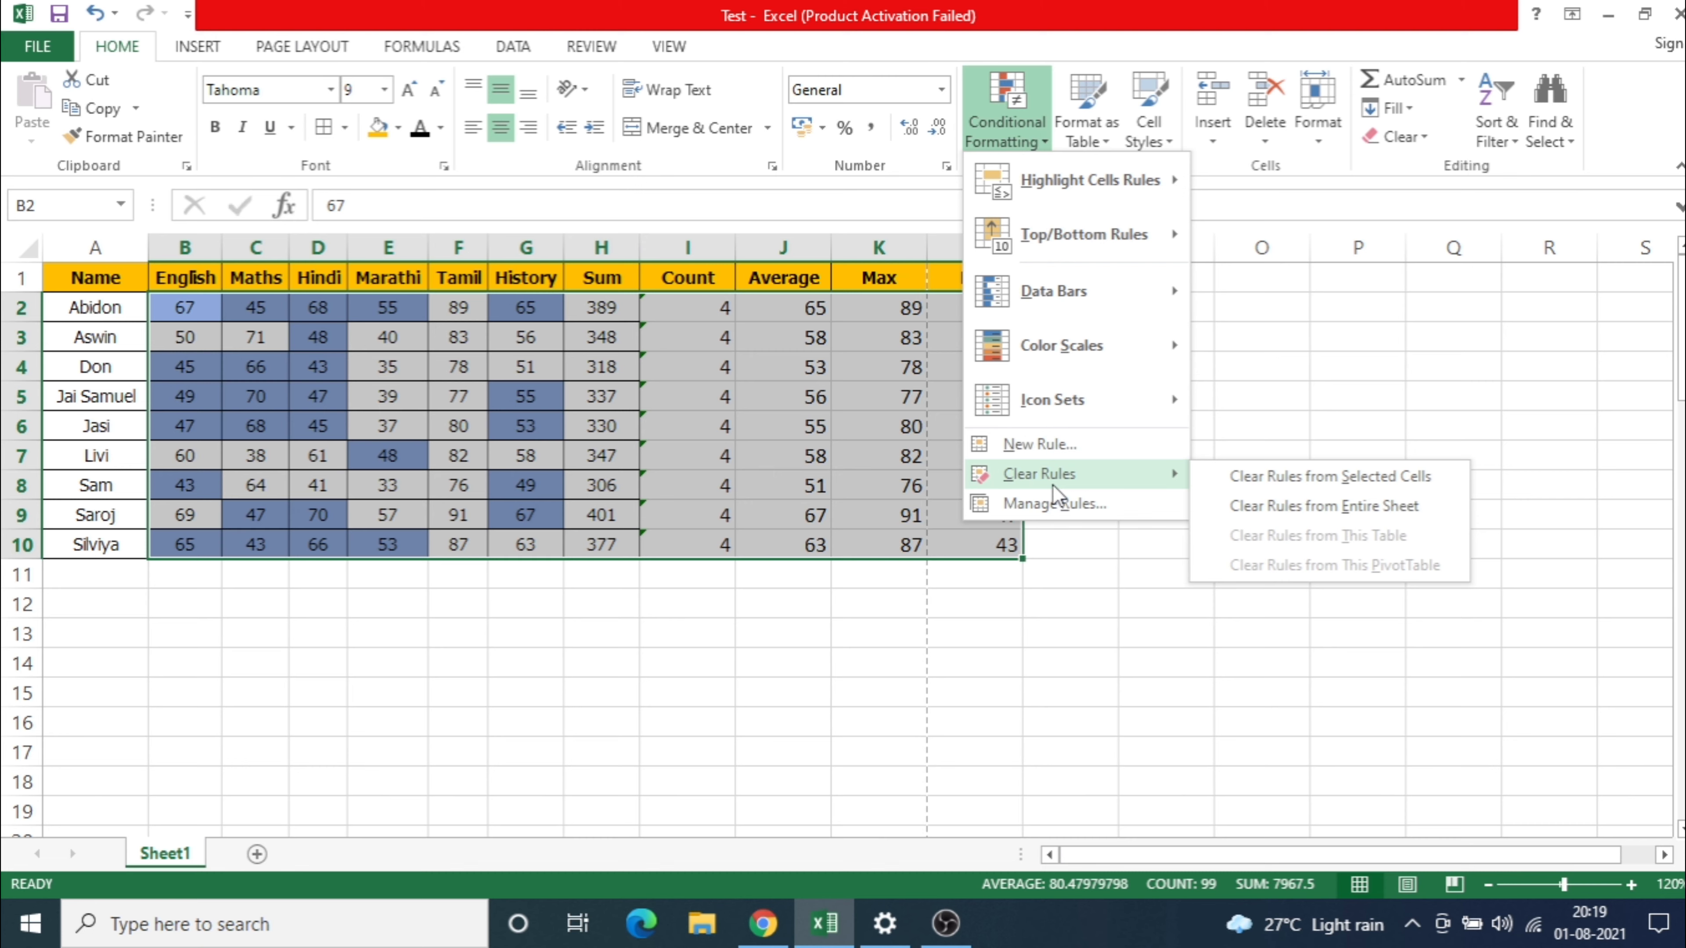
{"action": "left_click", "coordinate": [1277, 506]}
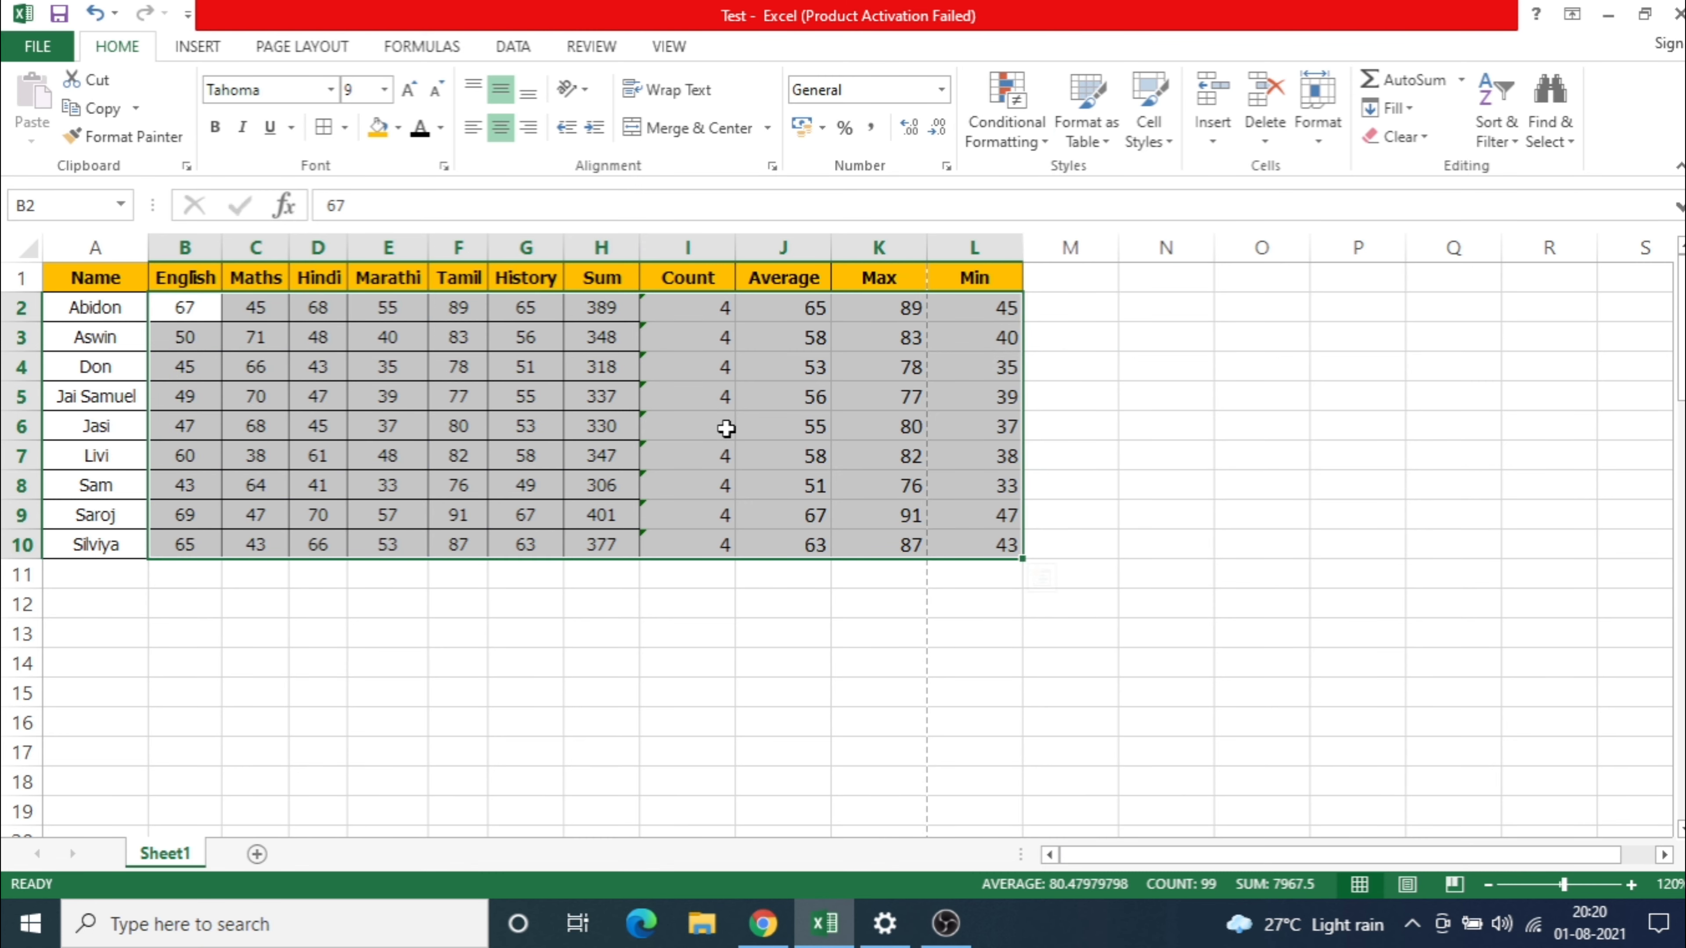
{"action": "key", "text": "Left"}
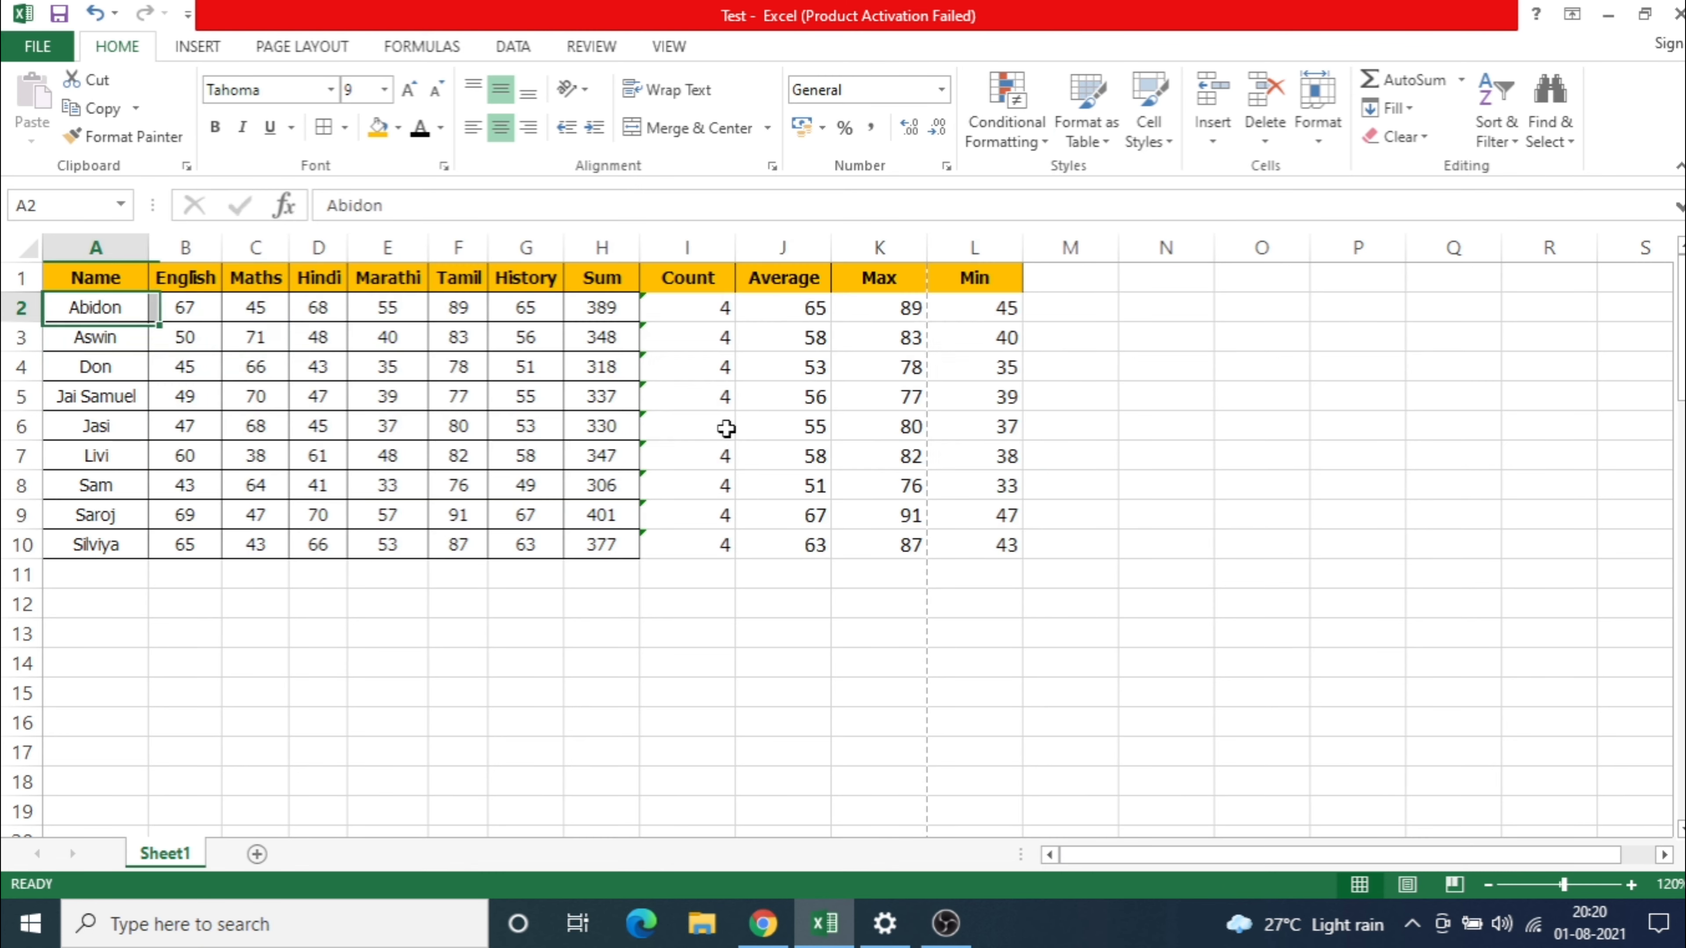
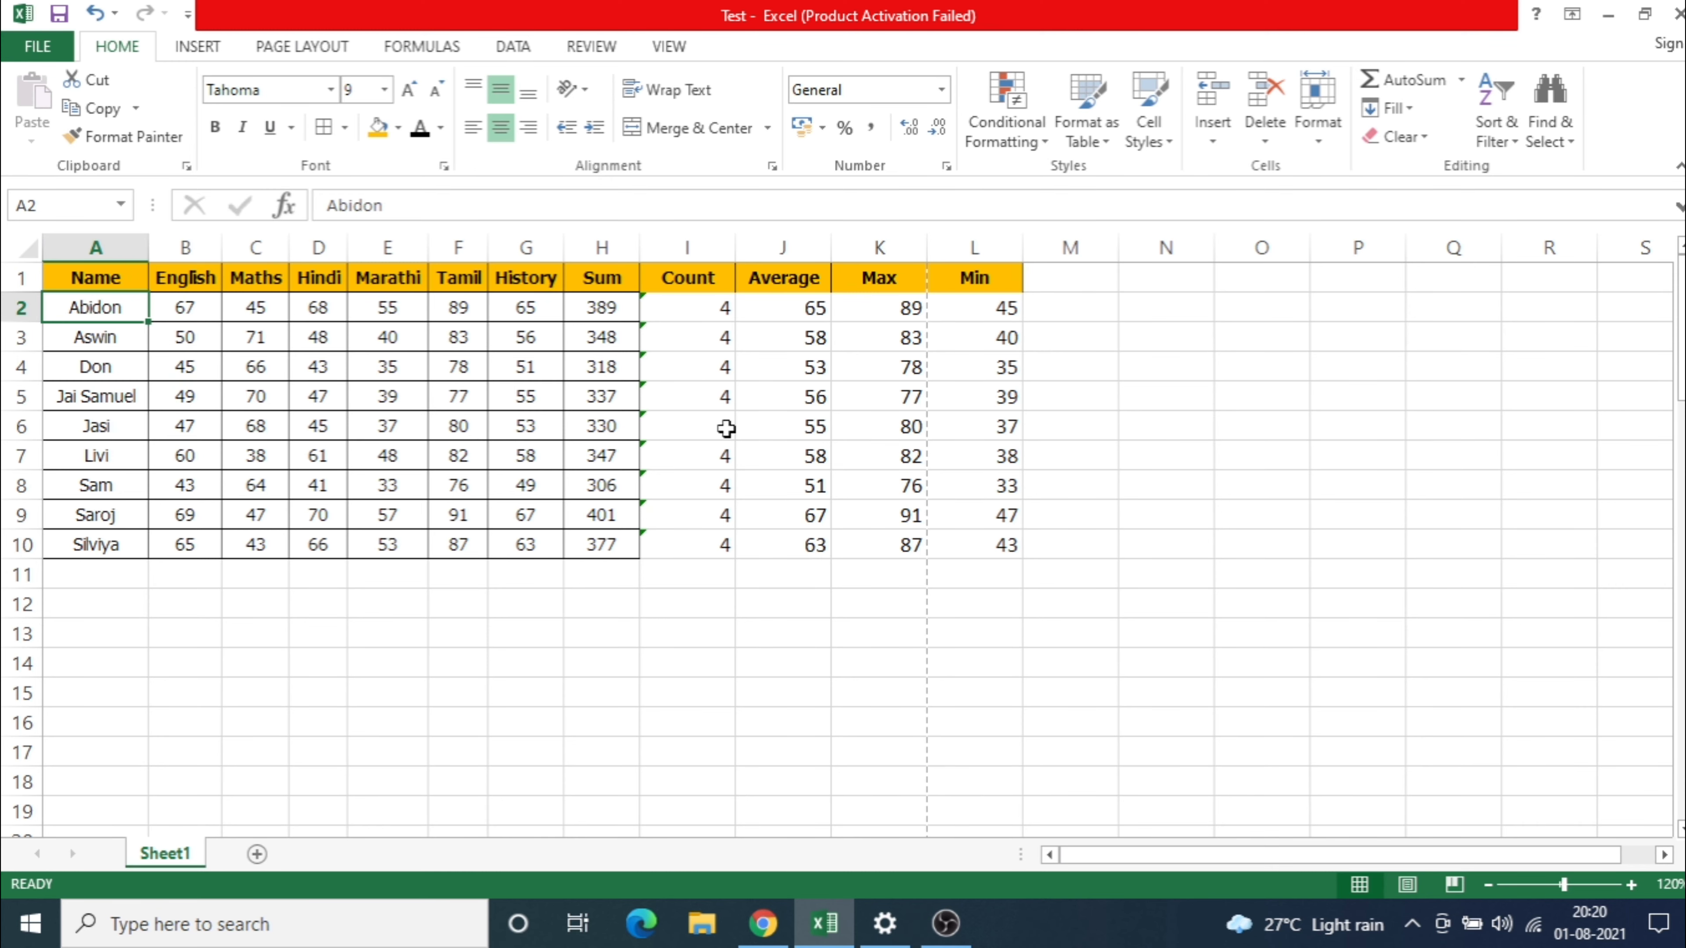
Step: Enter the feature names "Copy" and "Cut" in cells O2 and O3
{"action": "key", "text": "Right"}
{"action": "key", "text": "Right"}
{"action": "key", "text": "Right"}
{"action": "key", "text": "Right"}
{"action": "key", "text": "Right"}
{"action": "key", "text": "Right"}
{"action": "key", "text": "Right"}
{"action": "key", "text": "Right"}
{"action": "key", "text": "Right"}
{"action": "key", "text": "Right"}
{"action": "key", "text": "Right"}
{"action": "key", "text": "Right"}
{"action": "key", "text": "Right"}
{"action": "key", "text": "Right"}
{"action": "key", "text": "Right"}
{"action": "key", "text": "Right"}
{"action": "key", "text": "Right"}
{"action": "key", "text": "Right"}
{"action": "key", "text": "Right"}
{"action": "key", "text": "Right"}
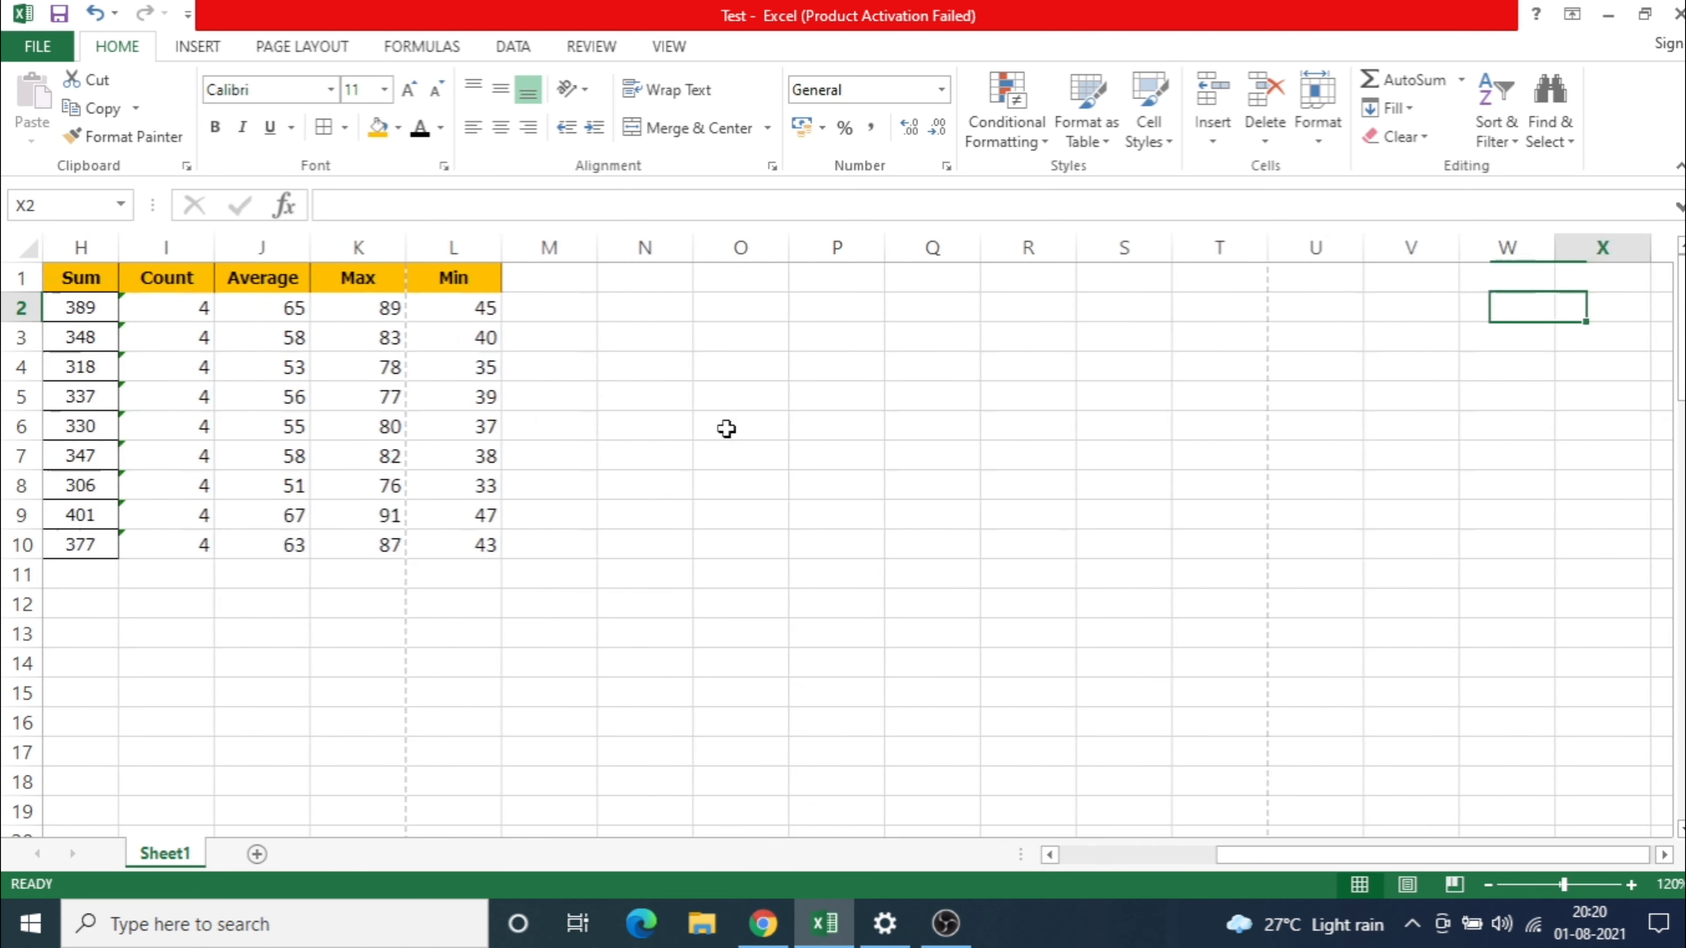
{"action": "key", "text": "Right"}
{"action": "key", "text": "Right"}
{"action": "key", "text": "Right"}
{"action": "key", "text": "ctrl+Left"}
{"action": "key", "text": "Right"}
{"action": "key", "text": "Right"}
{"action": "key", "text": "Right"}
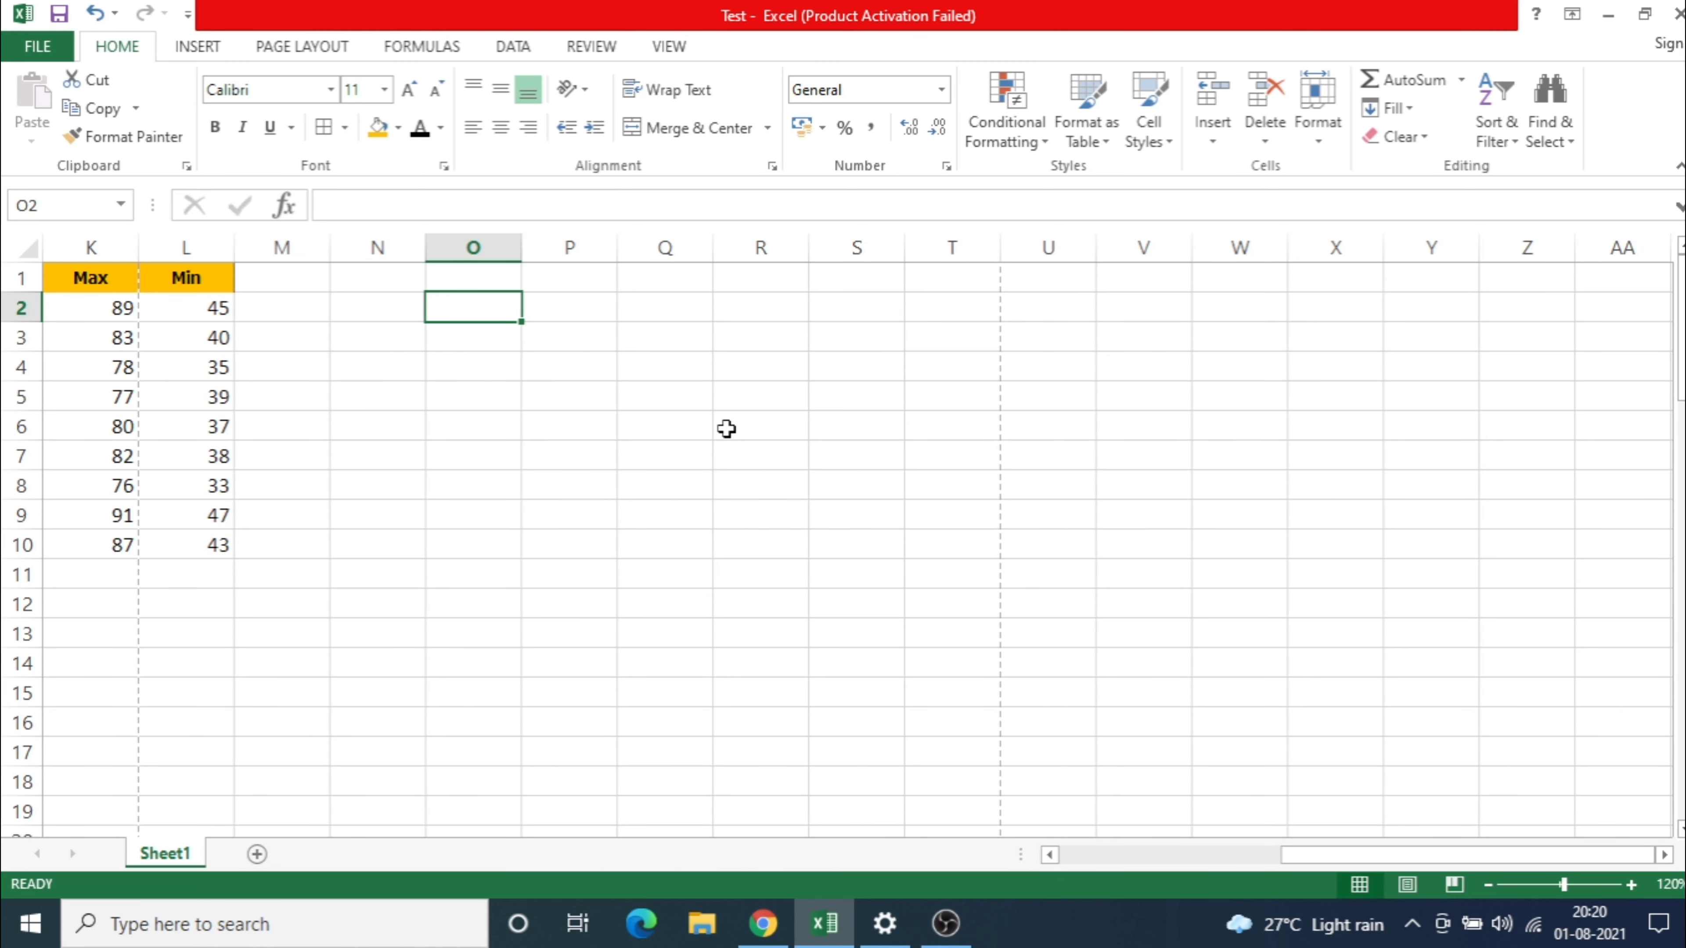
{"action": "type", "text": "Copy"}
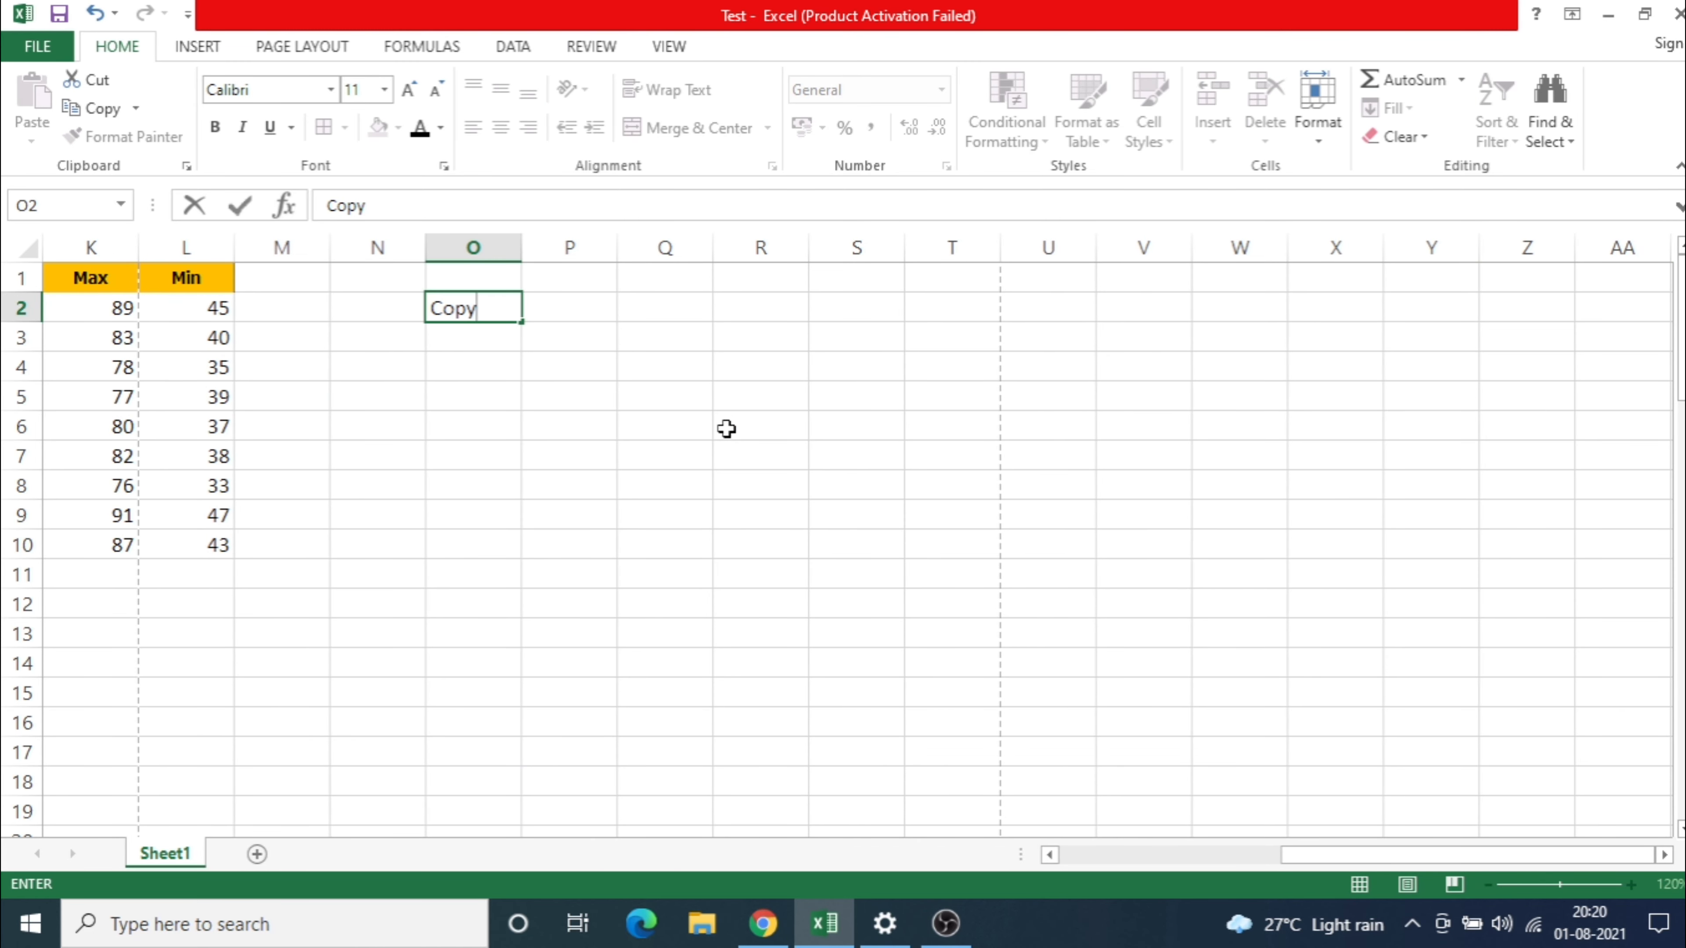
{"action": "key", "text": "Return"}
{"action": "type", "text": "Cut"}
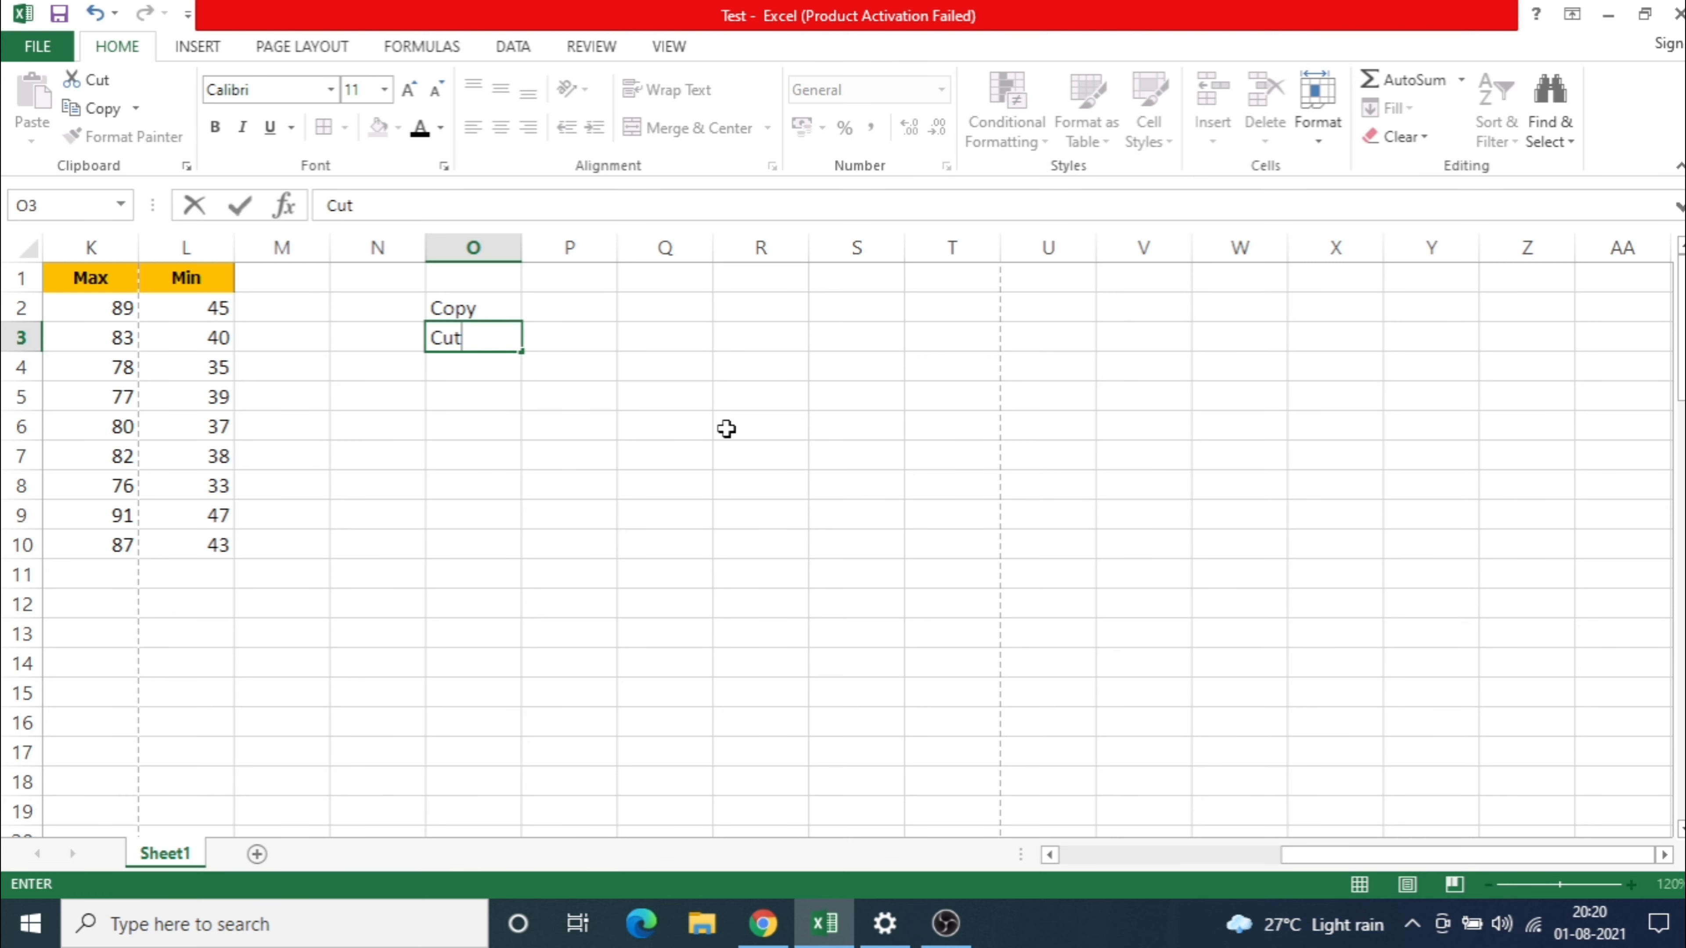
{"action": "key", "text": "Return"}
Step: Enter "Paste" in O4 and "Save" in O5
{"action": "type", "text": "aste"}
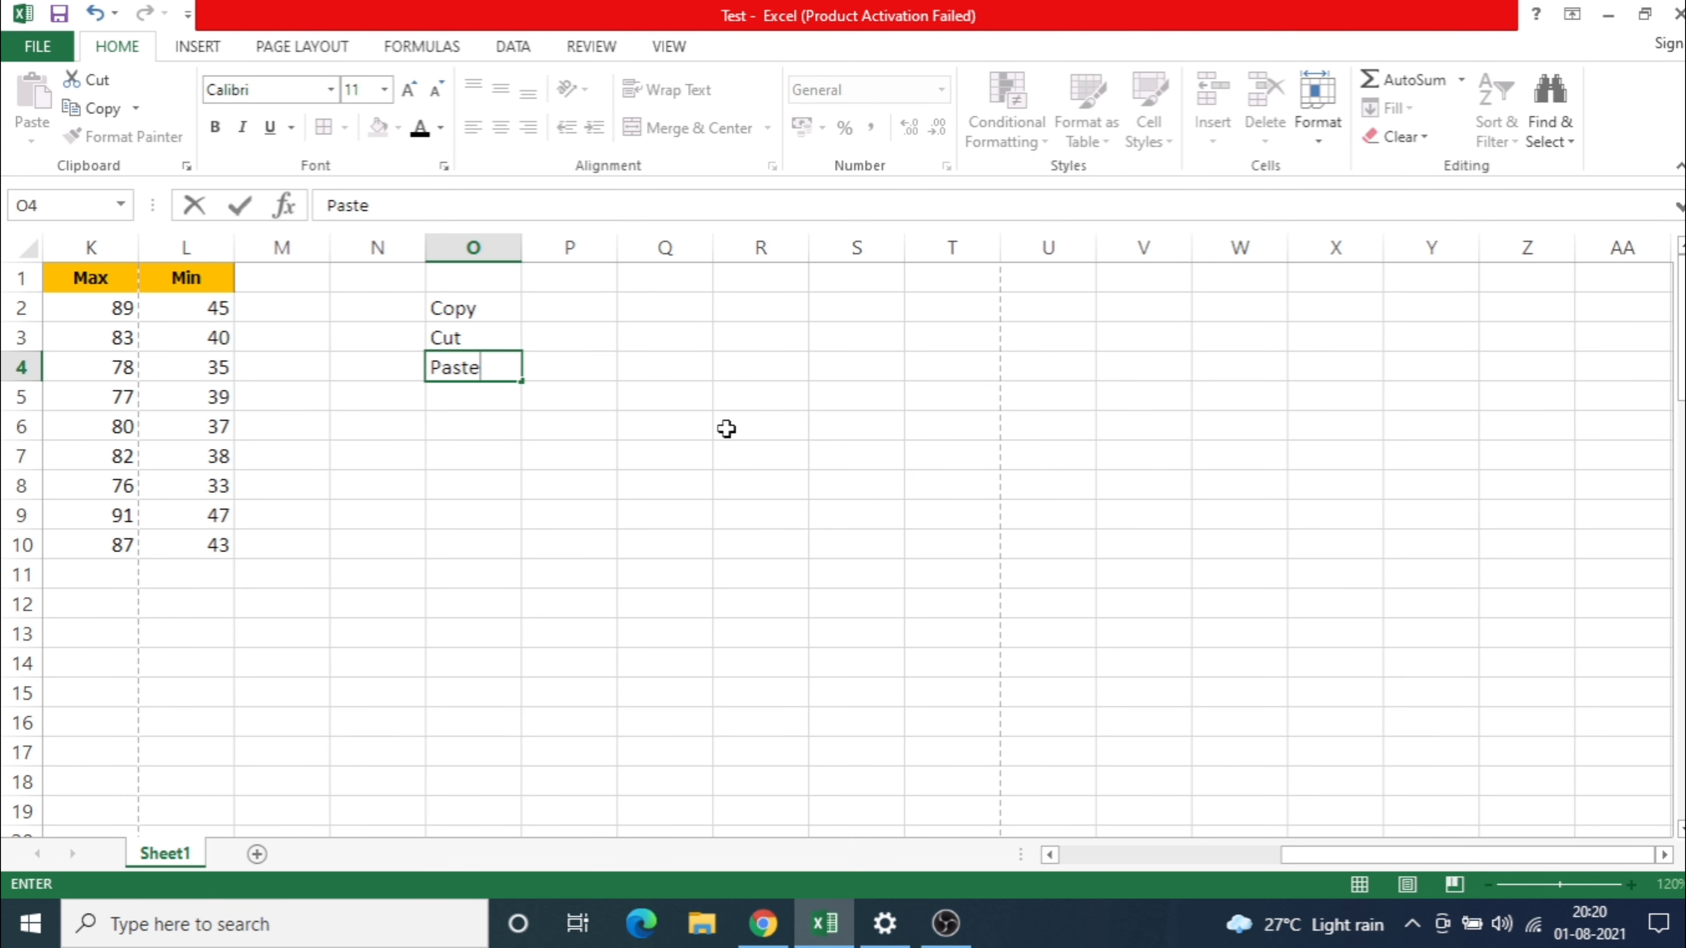
{"action": "key", "text": "Return"}
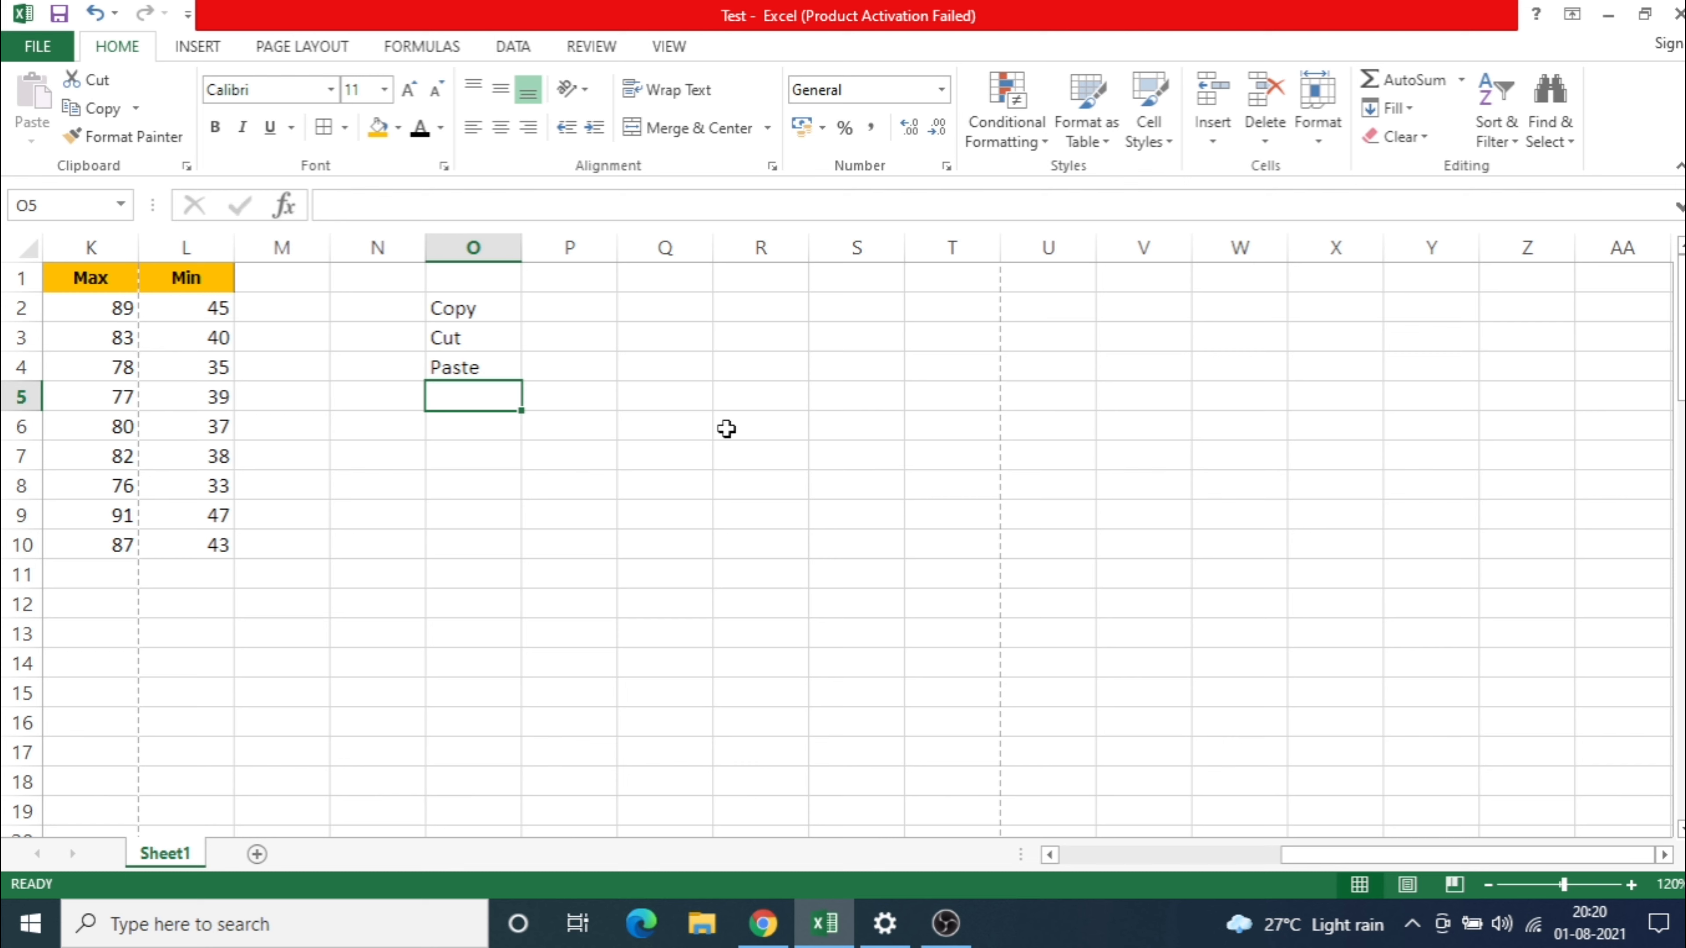
{"action": "type", "text": "Save"}
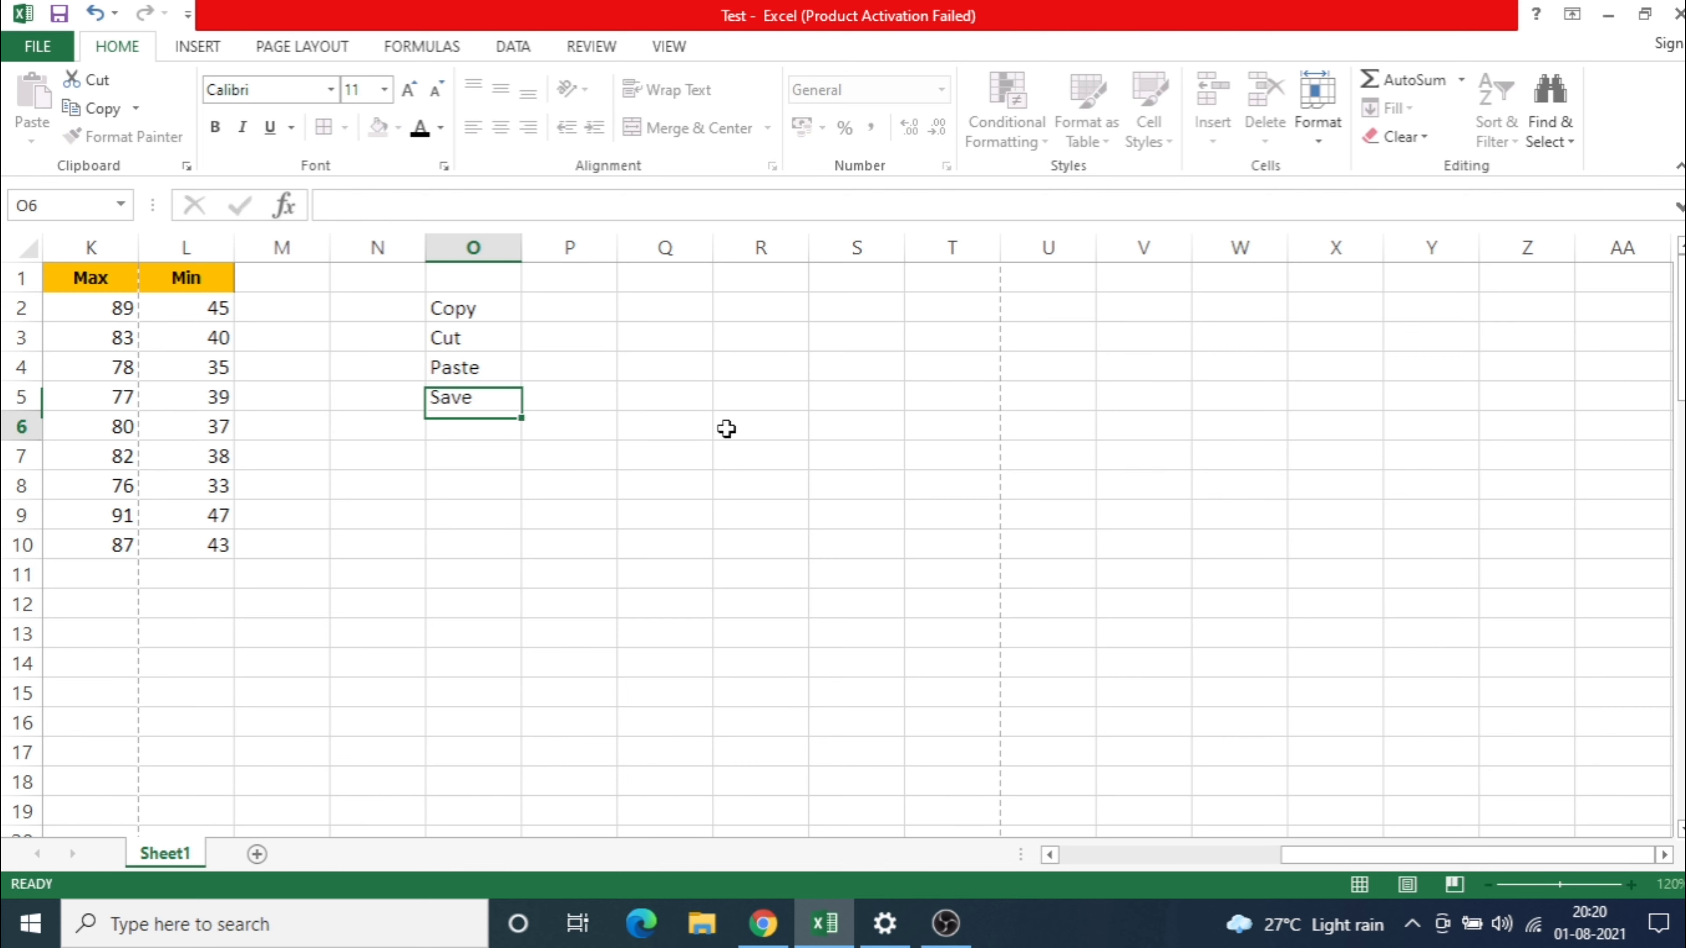
{"action": "key", "text": "Return"}
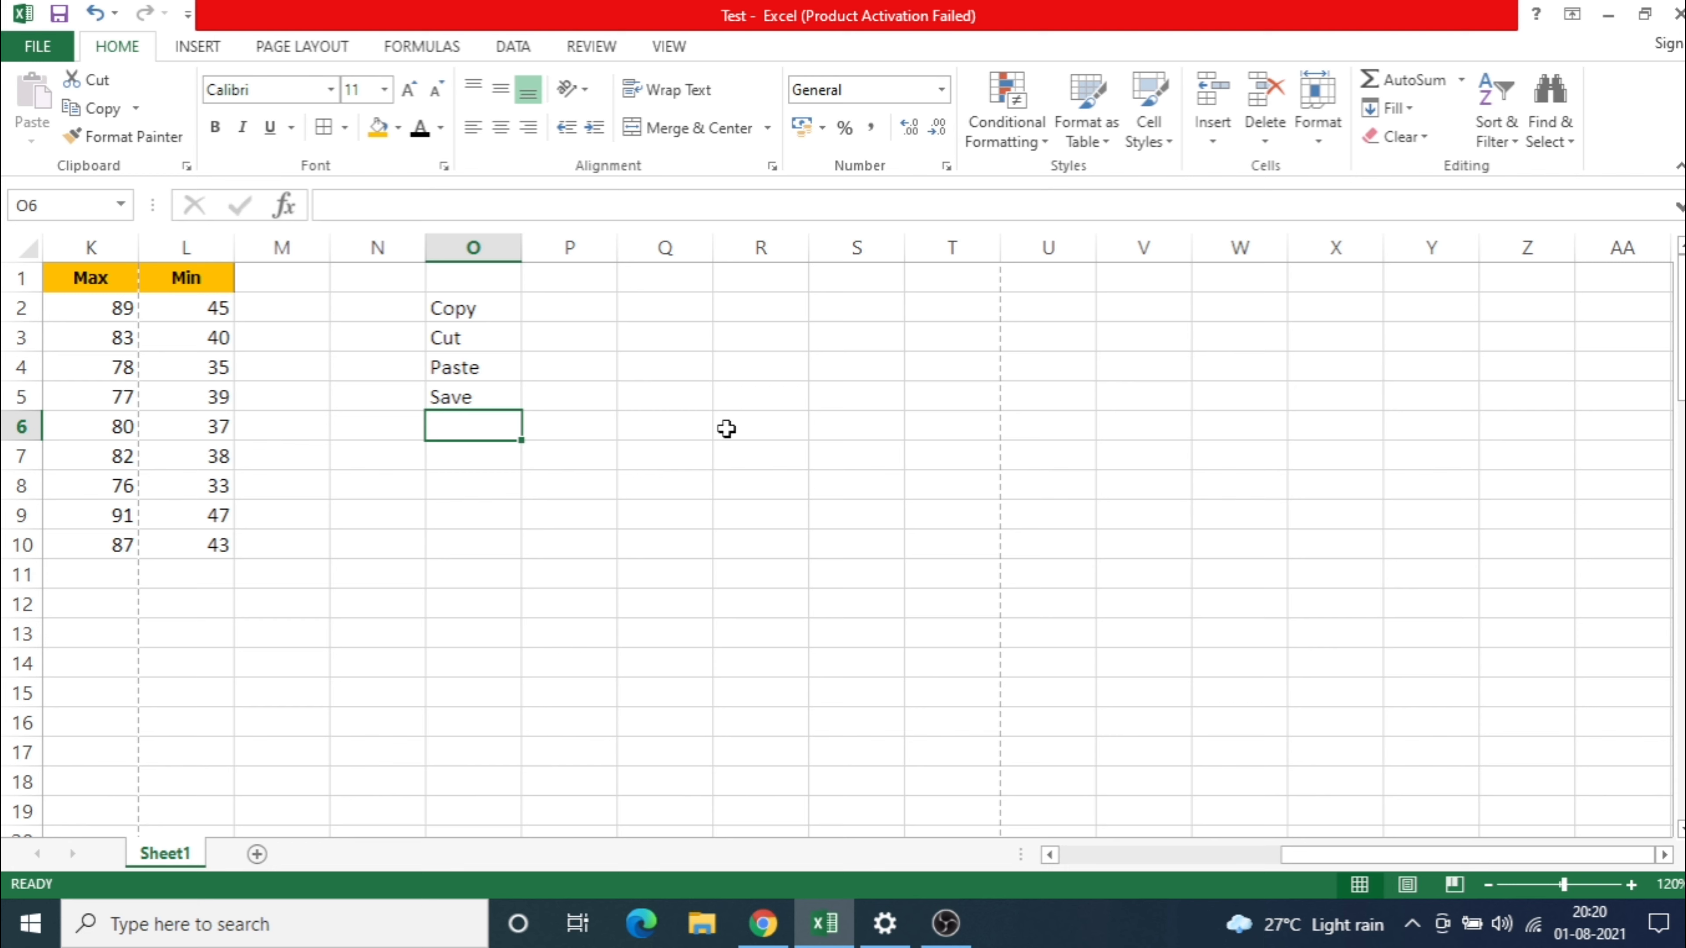
Step: Enter "Font Format" in cell O6
{"action": "type", "text": "Fin"}
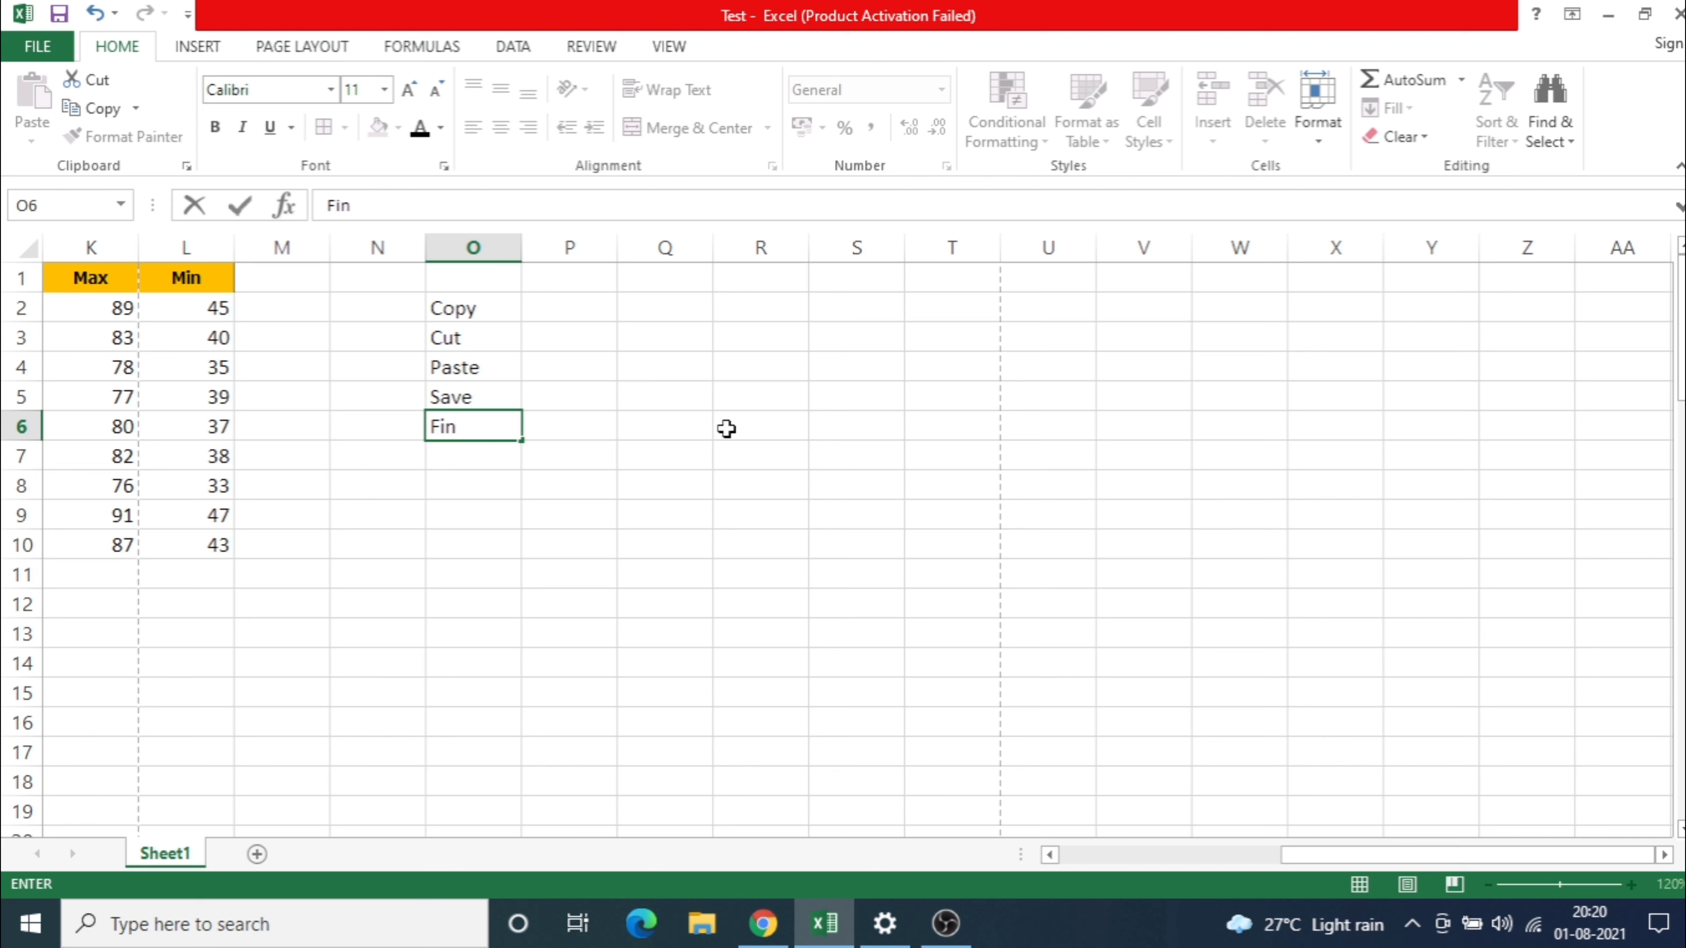
{"action": "key", "text": "BackSpace"}
{"action": "key", "text": "BackSpace"}
{"action": "type", "text": "ont Formatr"}
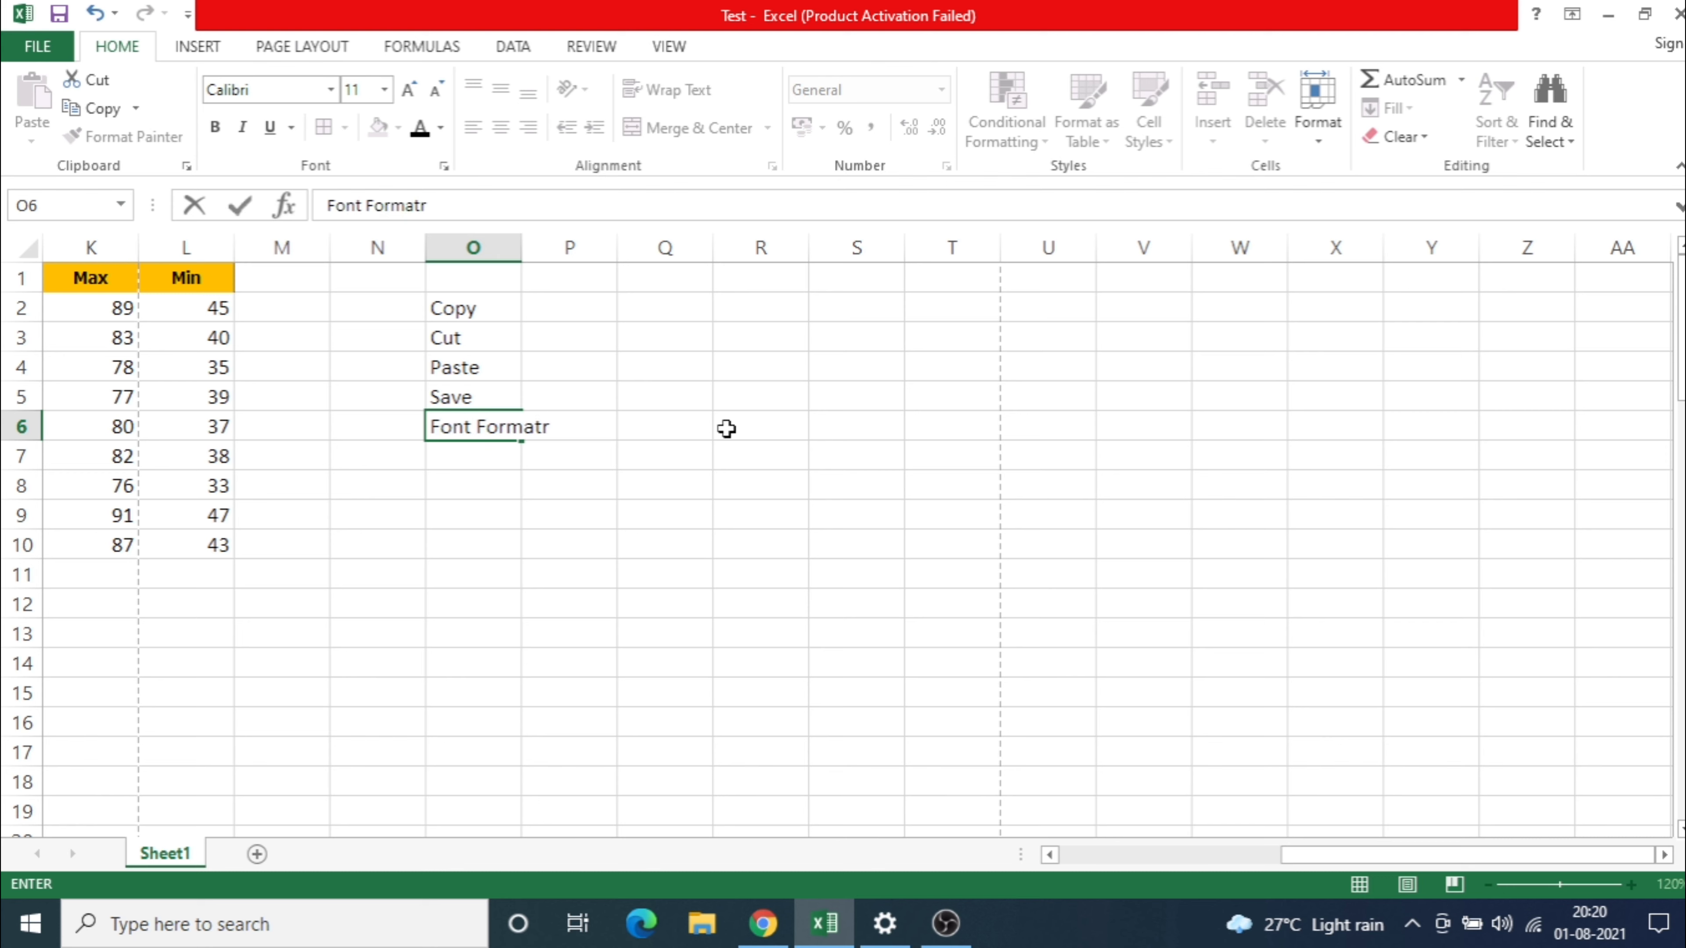
{"action": "key", "text": "BackSpace"}
{"action": "key", "text": "Return"}
Step: Select column O and AutoFit its width to the entries
{"action": "key", "text": "Up"}
{"action": "key", "text": "ctrl+space"}
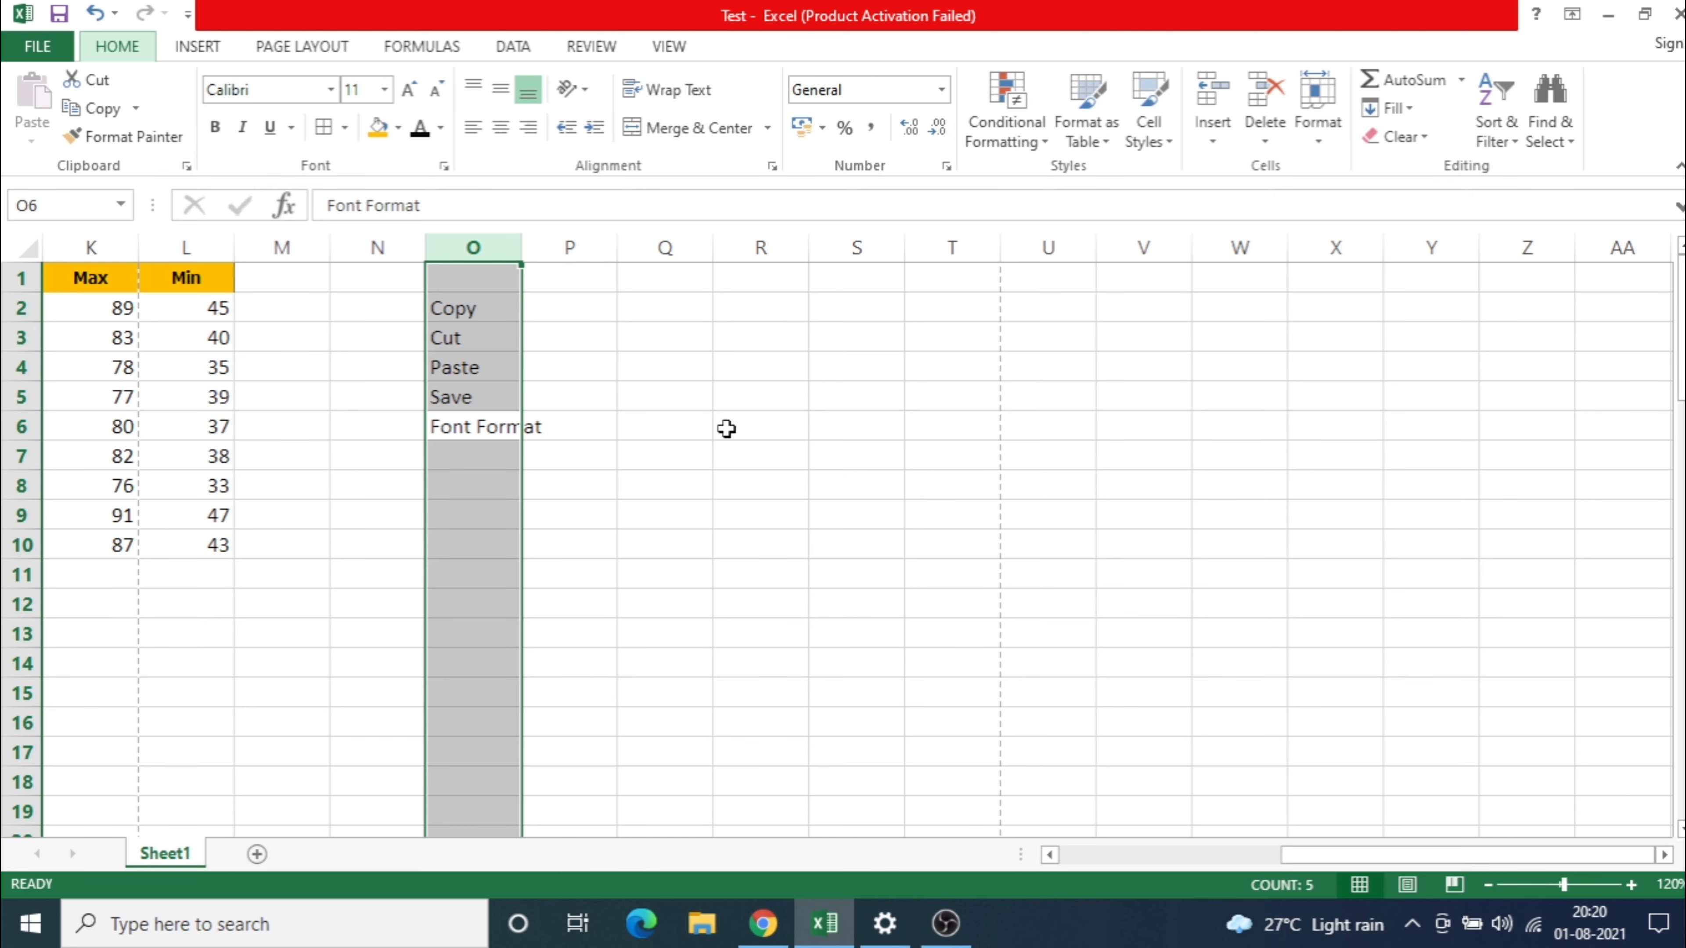
{"action": "key", "text": "alt+h"}
{"action": "key", "text": "o"}
{"action": "key", "text": "i"}
{"action": "key", "text": "Left"}
{"action": "key", "text": "Right"}
{"action": "key", "text": "Down"}
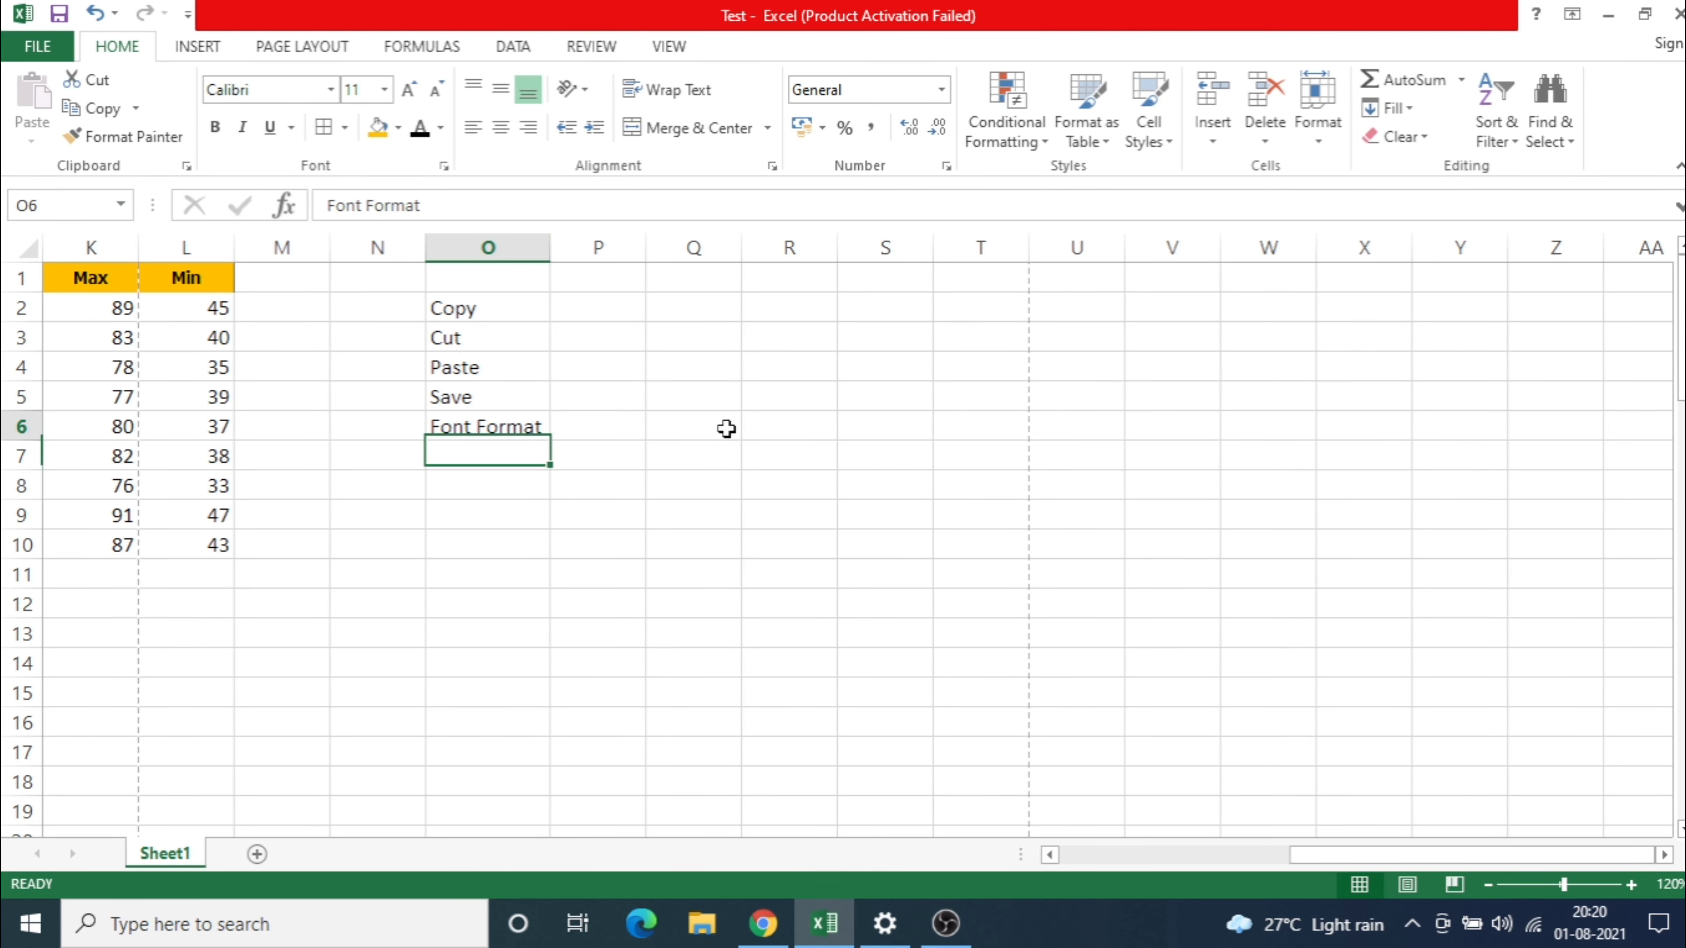
Step: Copy "Font Format" into O7 and edit that copy to read "Font Size"
{"action": "key", "text": "Up"}
{"action": "key", "text": "ctrl+c"}
{"action": "key", "text": "Down"}
{"action": "key", "text": "Return"}
{"action": "type", "text": "2"}
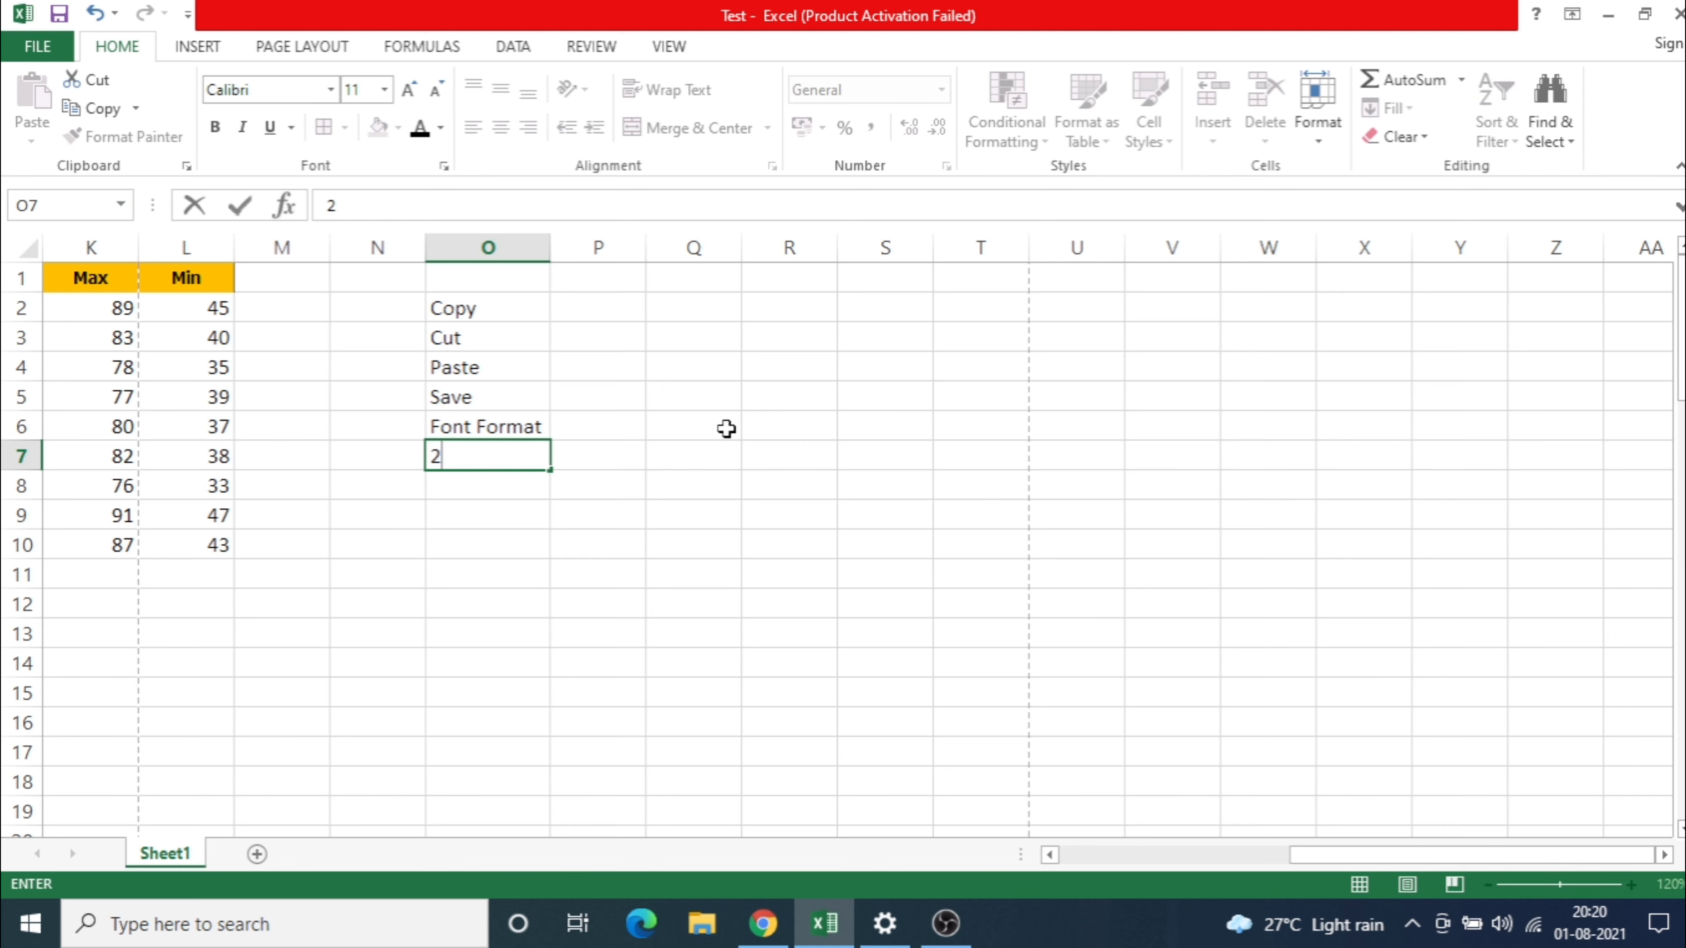
{"action": "key", "text": "Escape"}
{"action": "key", "text": "F2"}
{"action": "key", "text": "ctrl+shift+Left"}
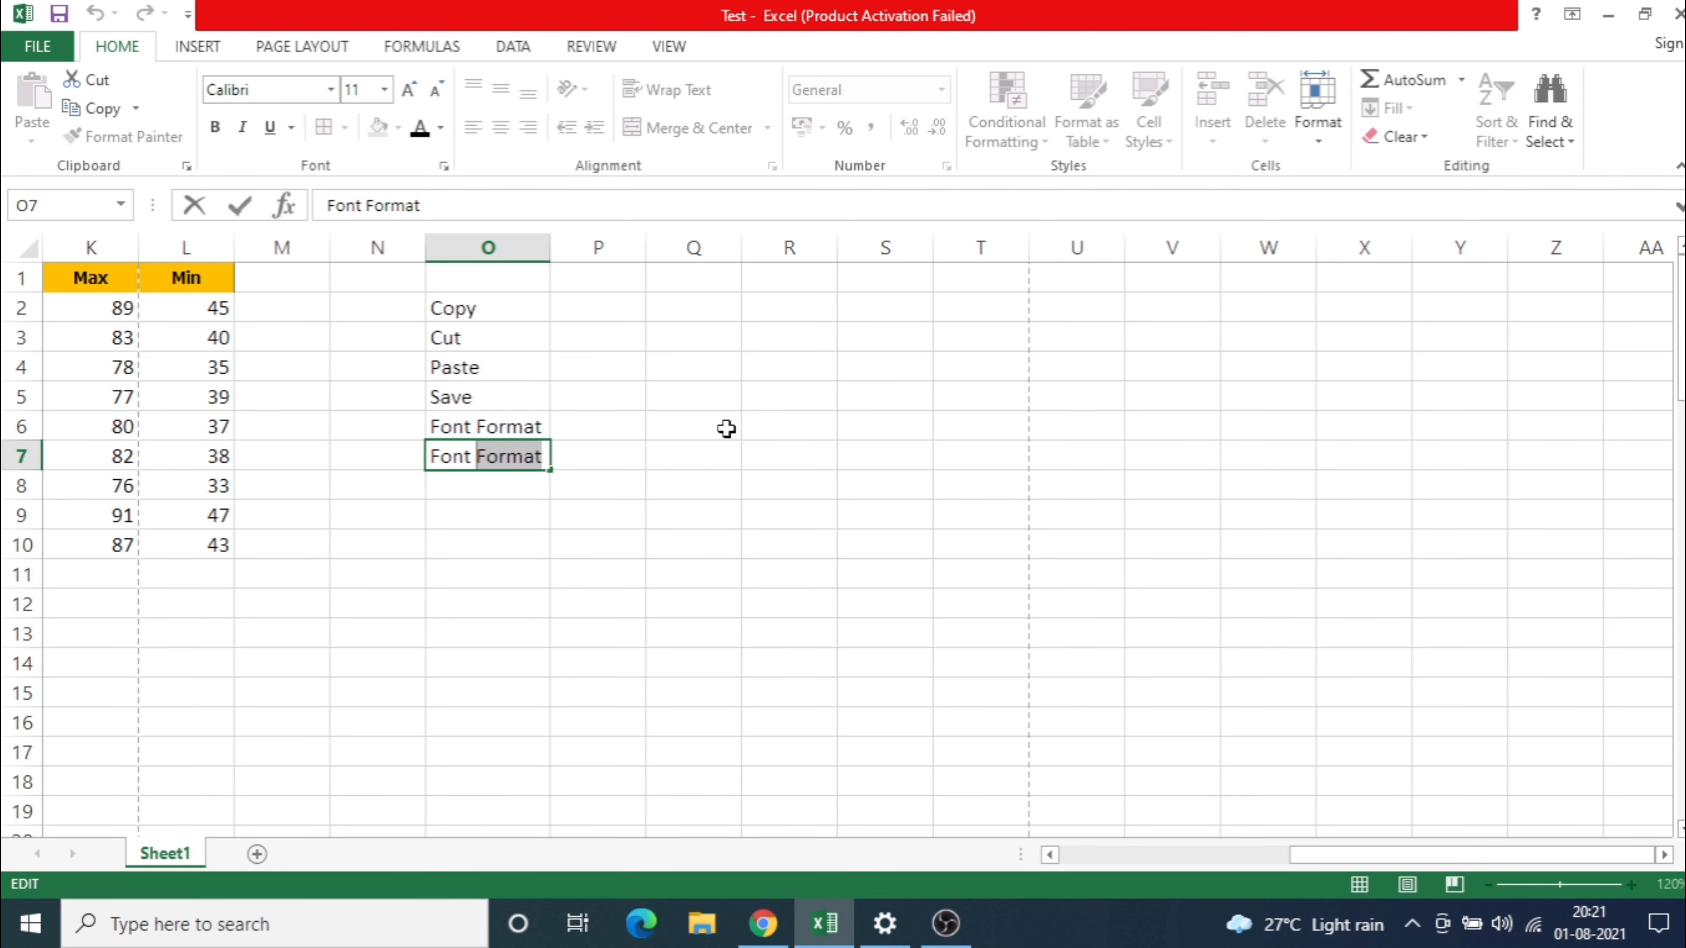
{"action": "type", "text": "S"}
{"action": "key", "text": "BackSpace"}
{"action": "type", "text": "Size"}
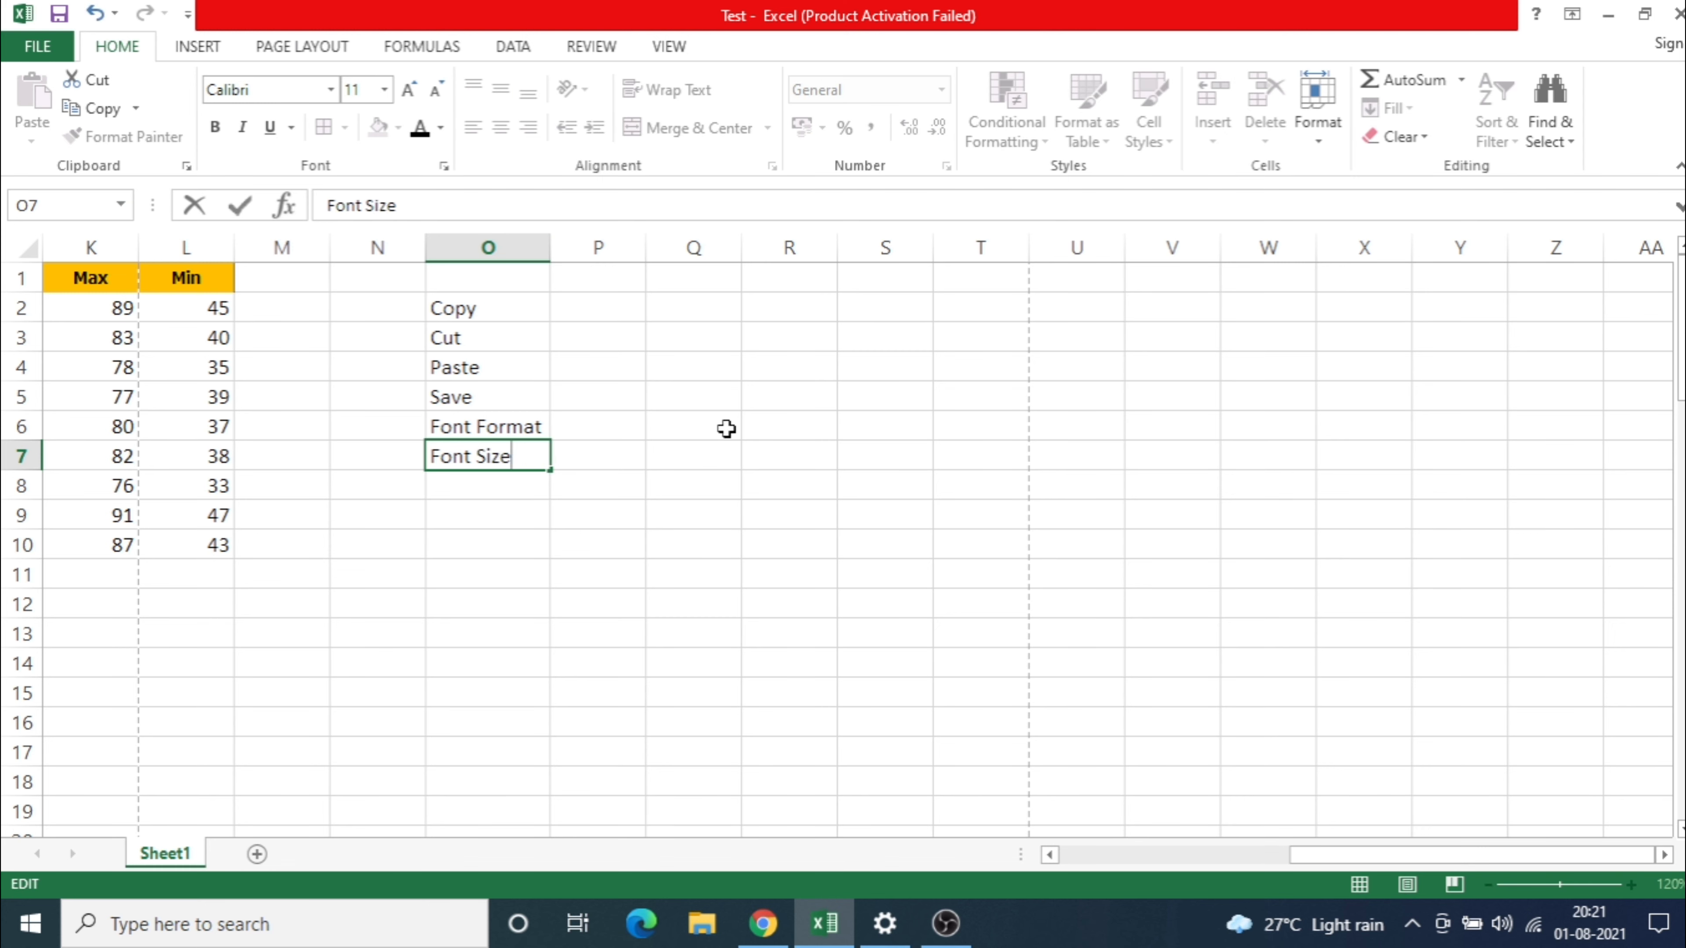
{"action": "key", "text": "Return"}
Step: Copy "Font Size" into O8 and edit that copy to read "Font Colour"
{"action": "key", "text": "Up"}
{"action": "key", "text": "ctrl+c"}
{"action": "key", "text": "Down"}
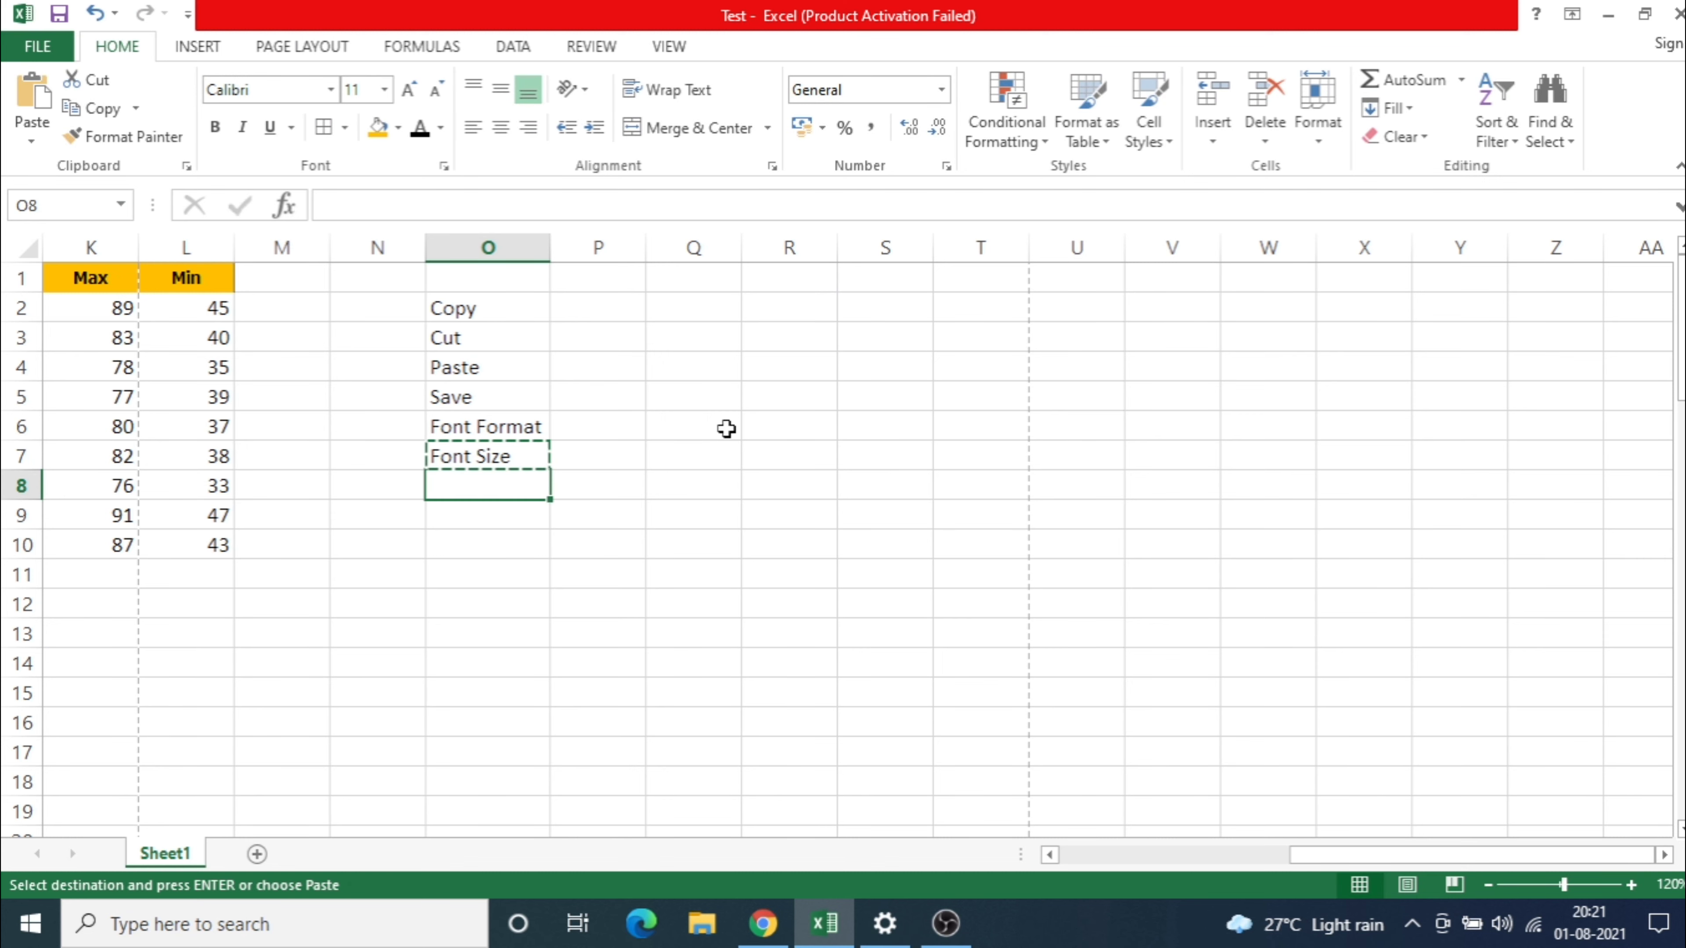
{"action": "key", "text": "Return"}
{"action": "key", "text": "F2"}
{"action": "key", "text": "ctrl+shift+Left"}
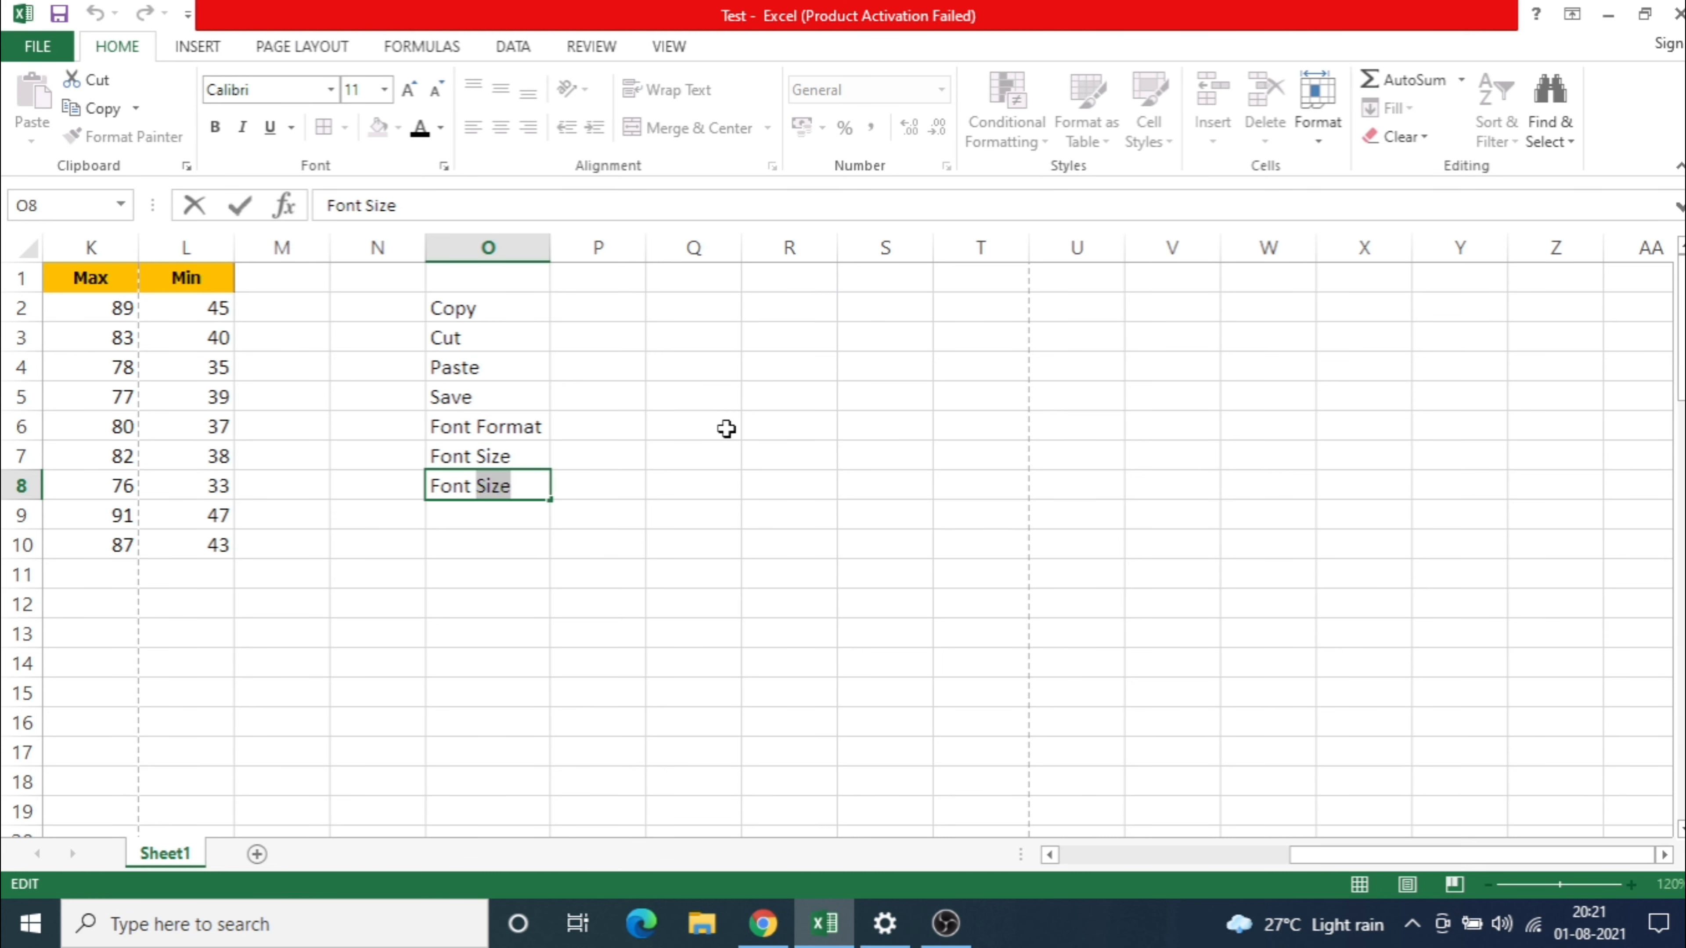
{"action": "type", "text": "Colour"}
{"action": "key", "text": "Return"}
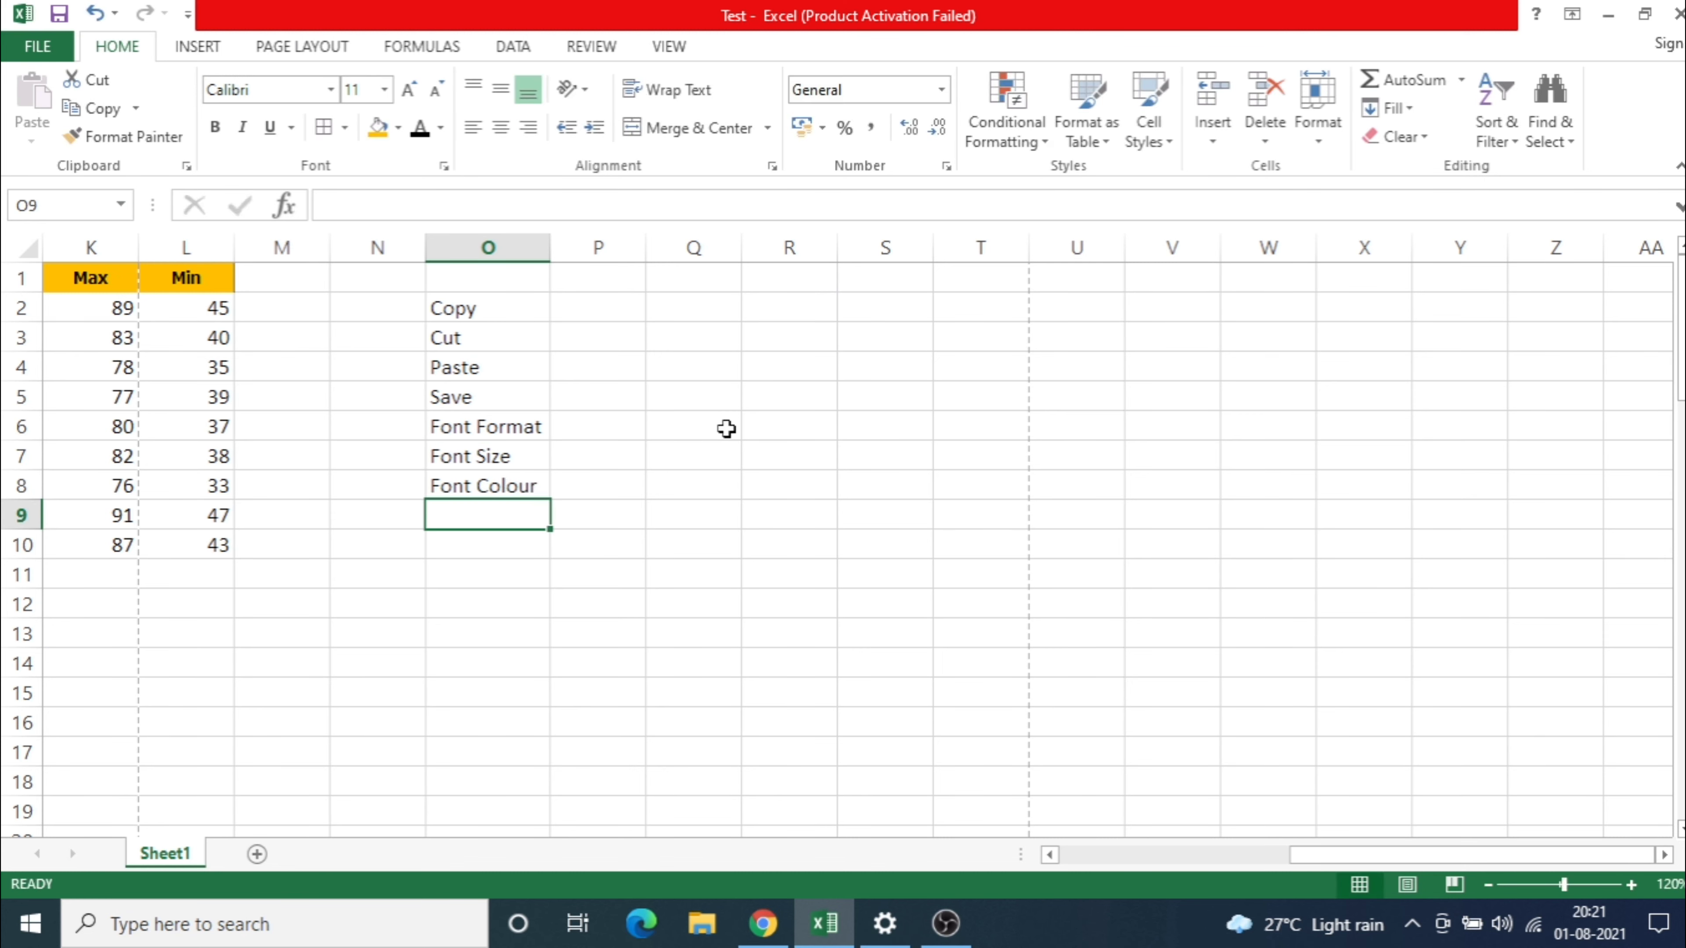
Step: Copy "Font Colour" into O9 and insert "BG" to make it "Font BG Colour"
{"action": "key", "text": "Up"}
{"action": "key", "text": "Up"}
{"action": "key", "text": "Down"}
{"action": "key", "text": "Down"}
{"action": "key", "text": "Up"}
{"action": "key", "text": "ctrl+c"}
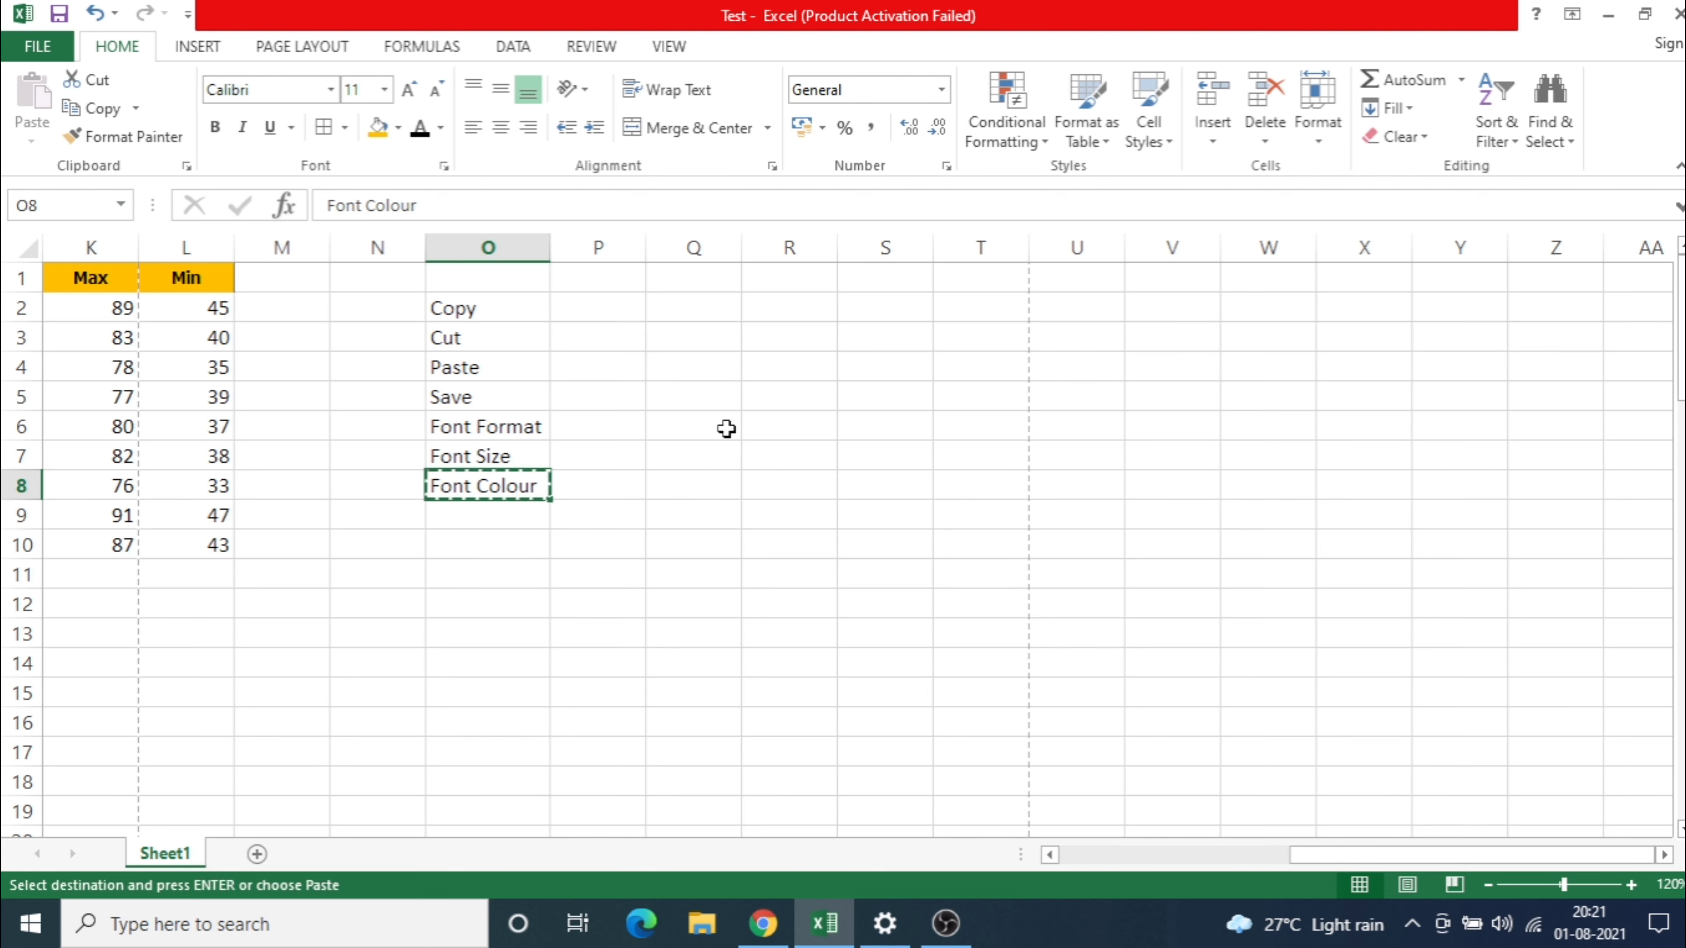
{"action": "key", "text": "Down"}
{"action": "key", "text": "Return"}
{"action": "key", "text": "F2"}
{"action": "key", "text": "ctrl+Left"}
{"action": "key", "text": "Left"}
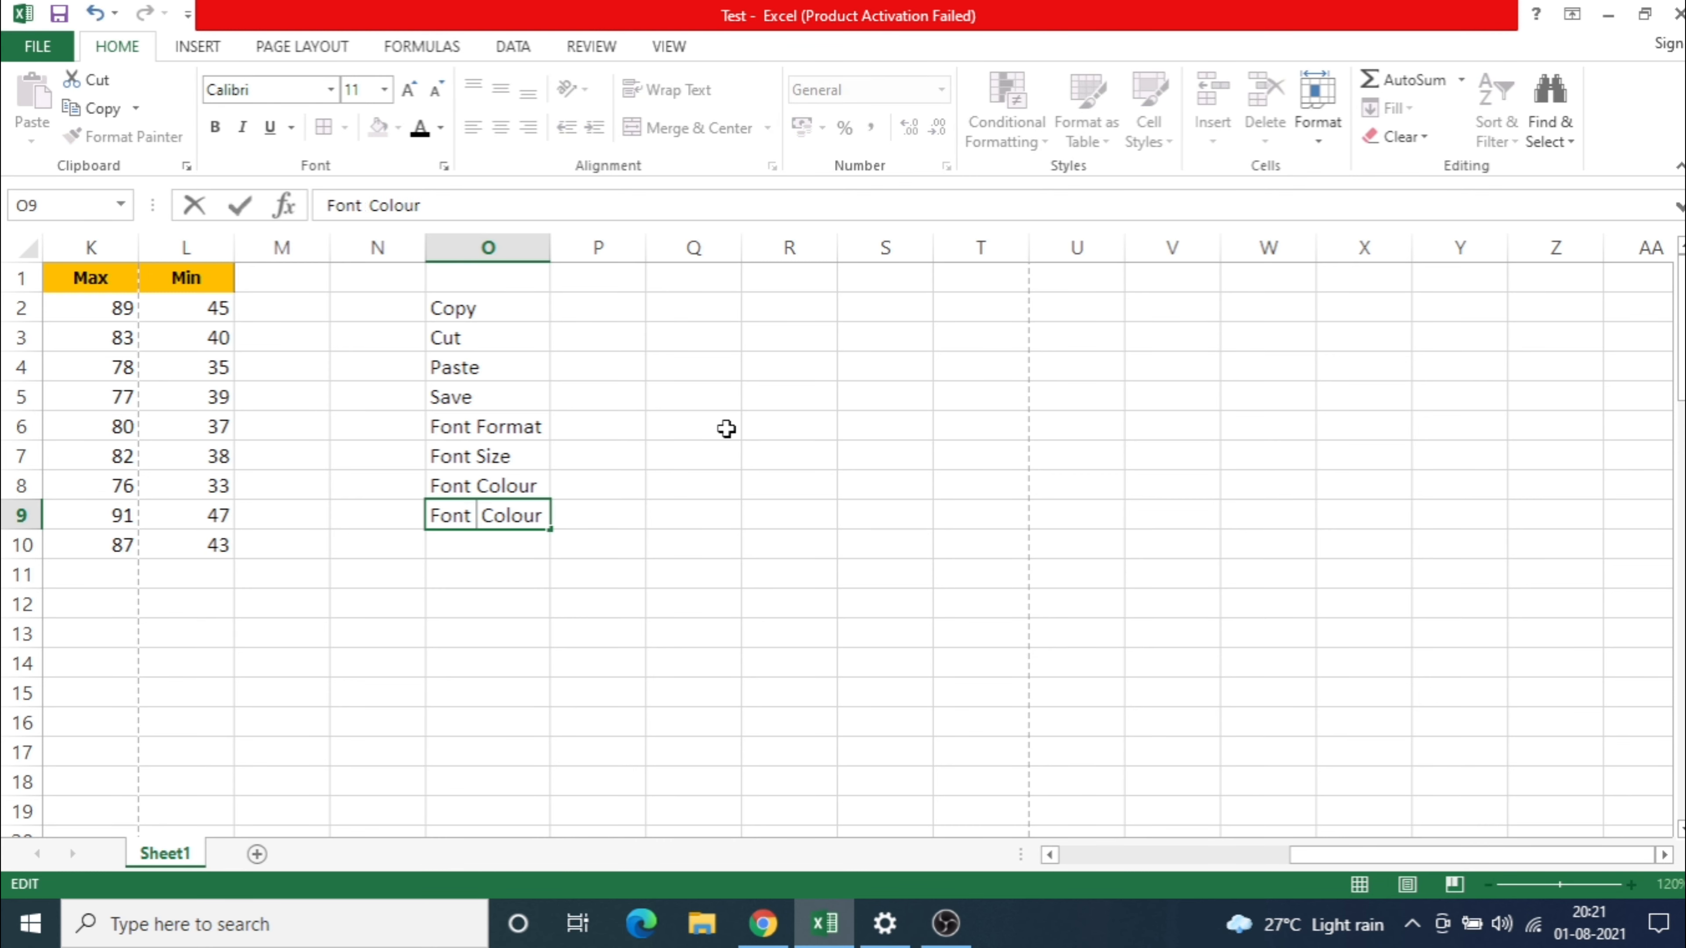
{"action": "type", "text": "BG"}
{"action": "key", "text": "Return"}
Step: Select column O and AutoFit its width again
{"action": "key", "text": "Up"}
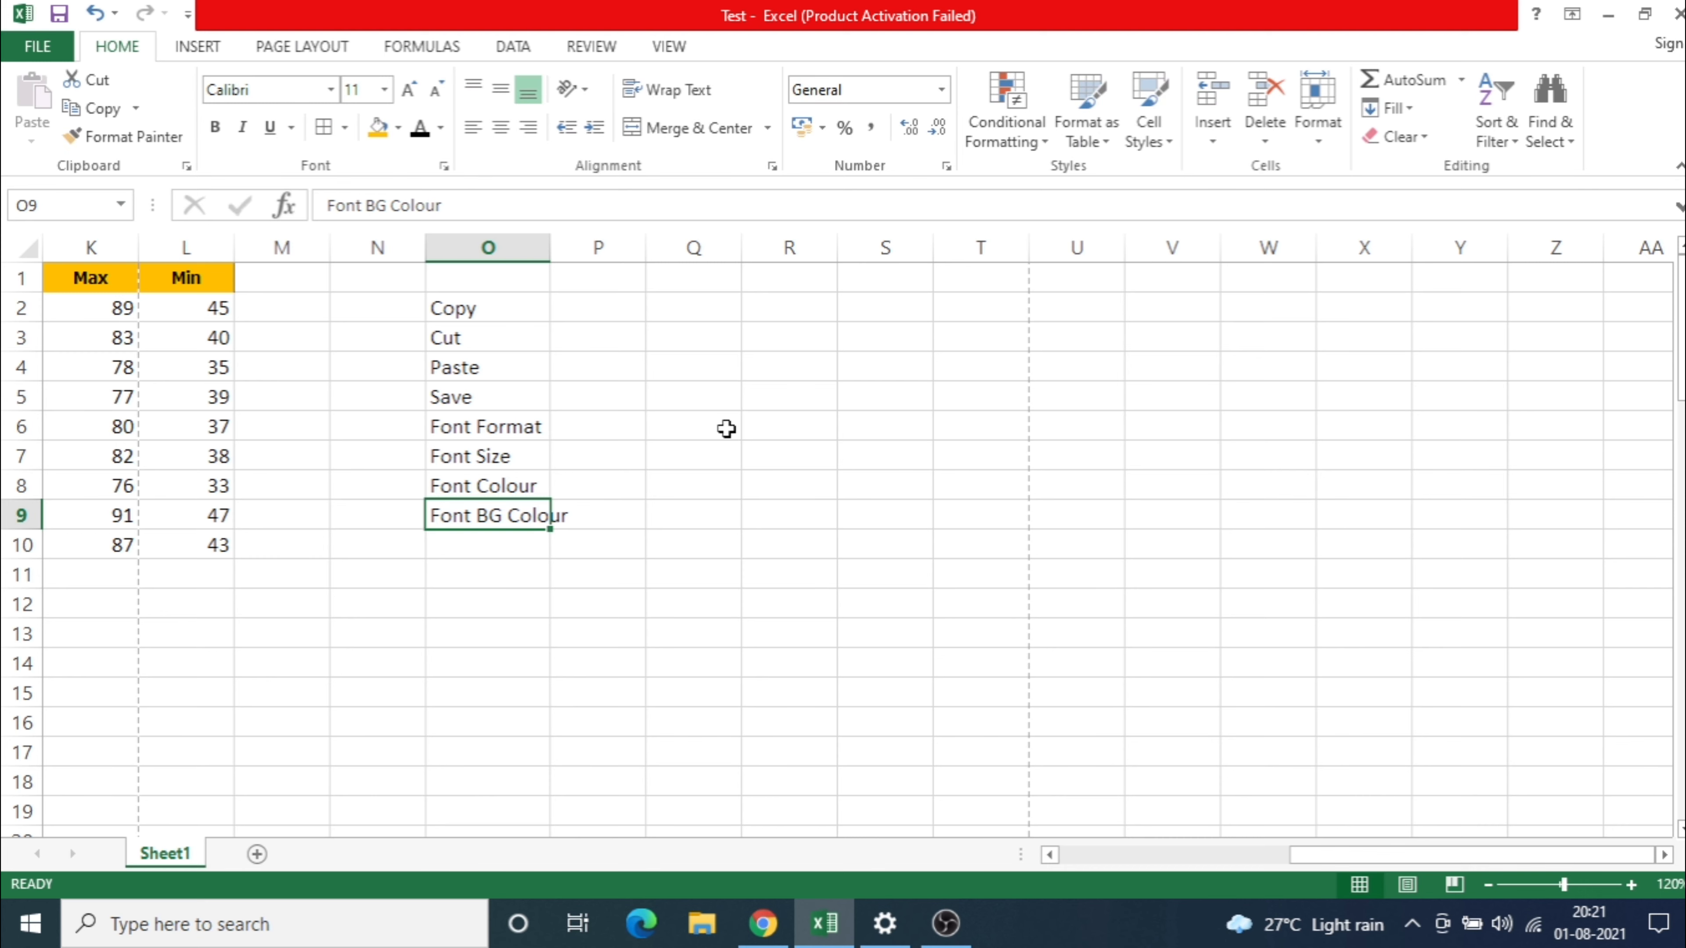
{"action": "key", "text": "ctrl+space"}
{"action": "key", "text": "alt"}
{"action": "key", "text": "o"}
{"action": "key", "text": "c"}
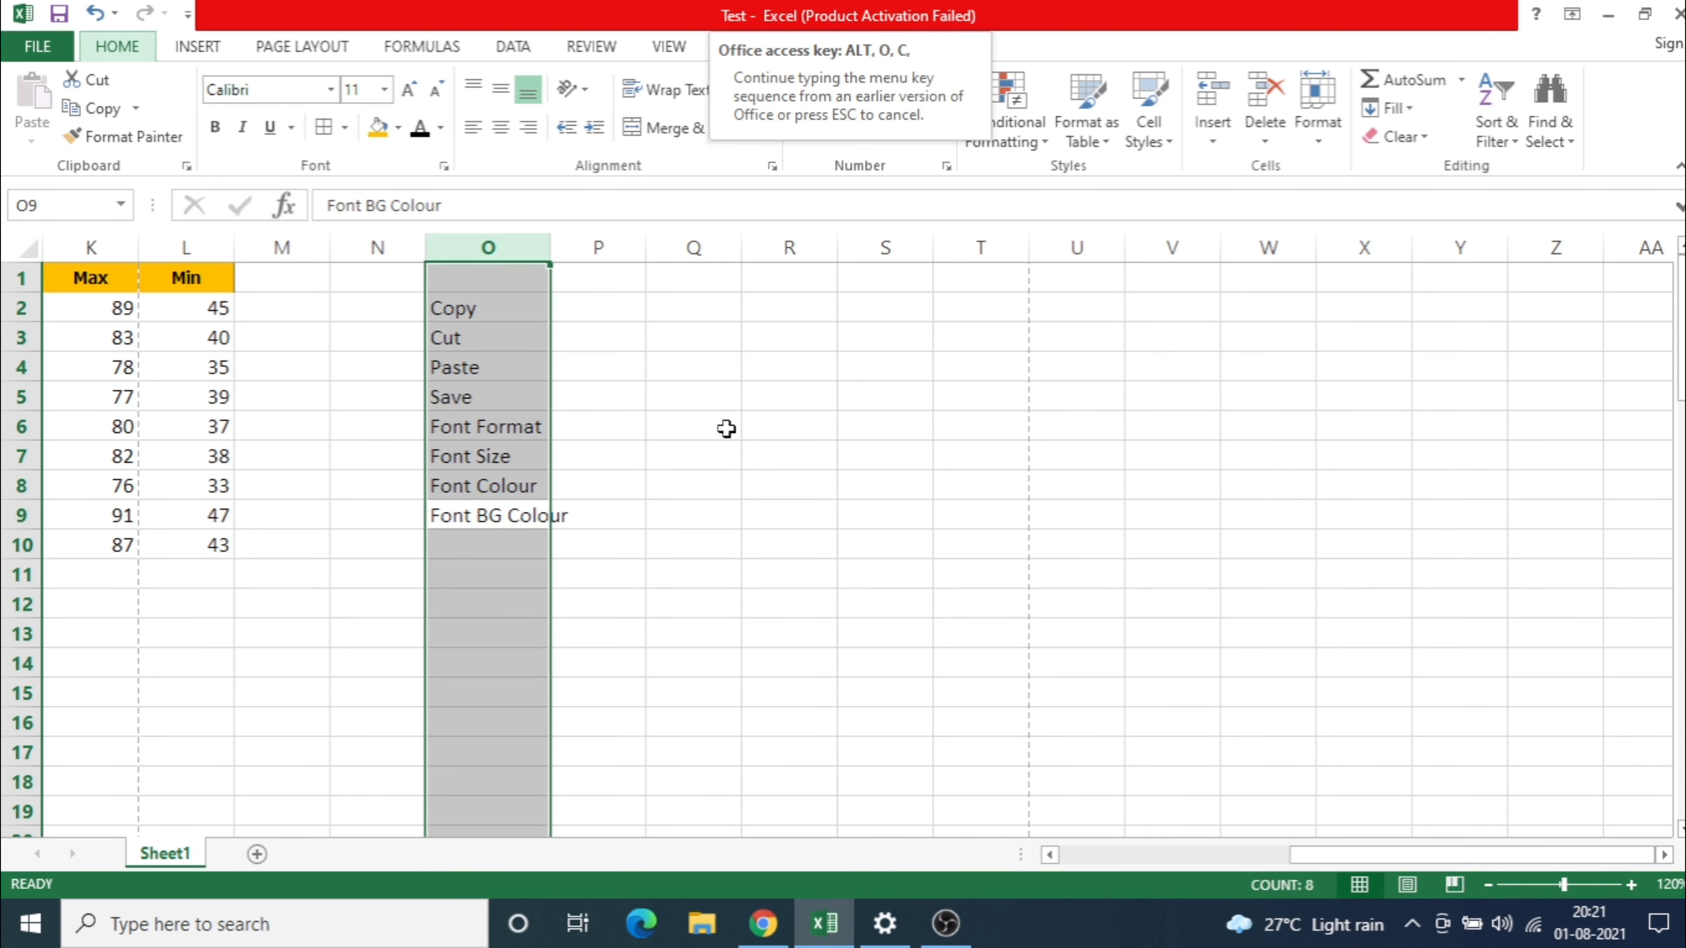
{"action": "key", "text": "Escape"}
{"action": "key", "text": "alt"}
{"action": "key", "text": "o"}
{"action": "key", "text": "c"}
{"action": "key", "text": "a"}
{"action": "key", "text": "Right"}
{"action": "key", "text": "Left"}
{"action": "key", "text": "Down"}
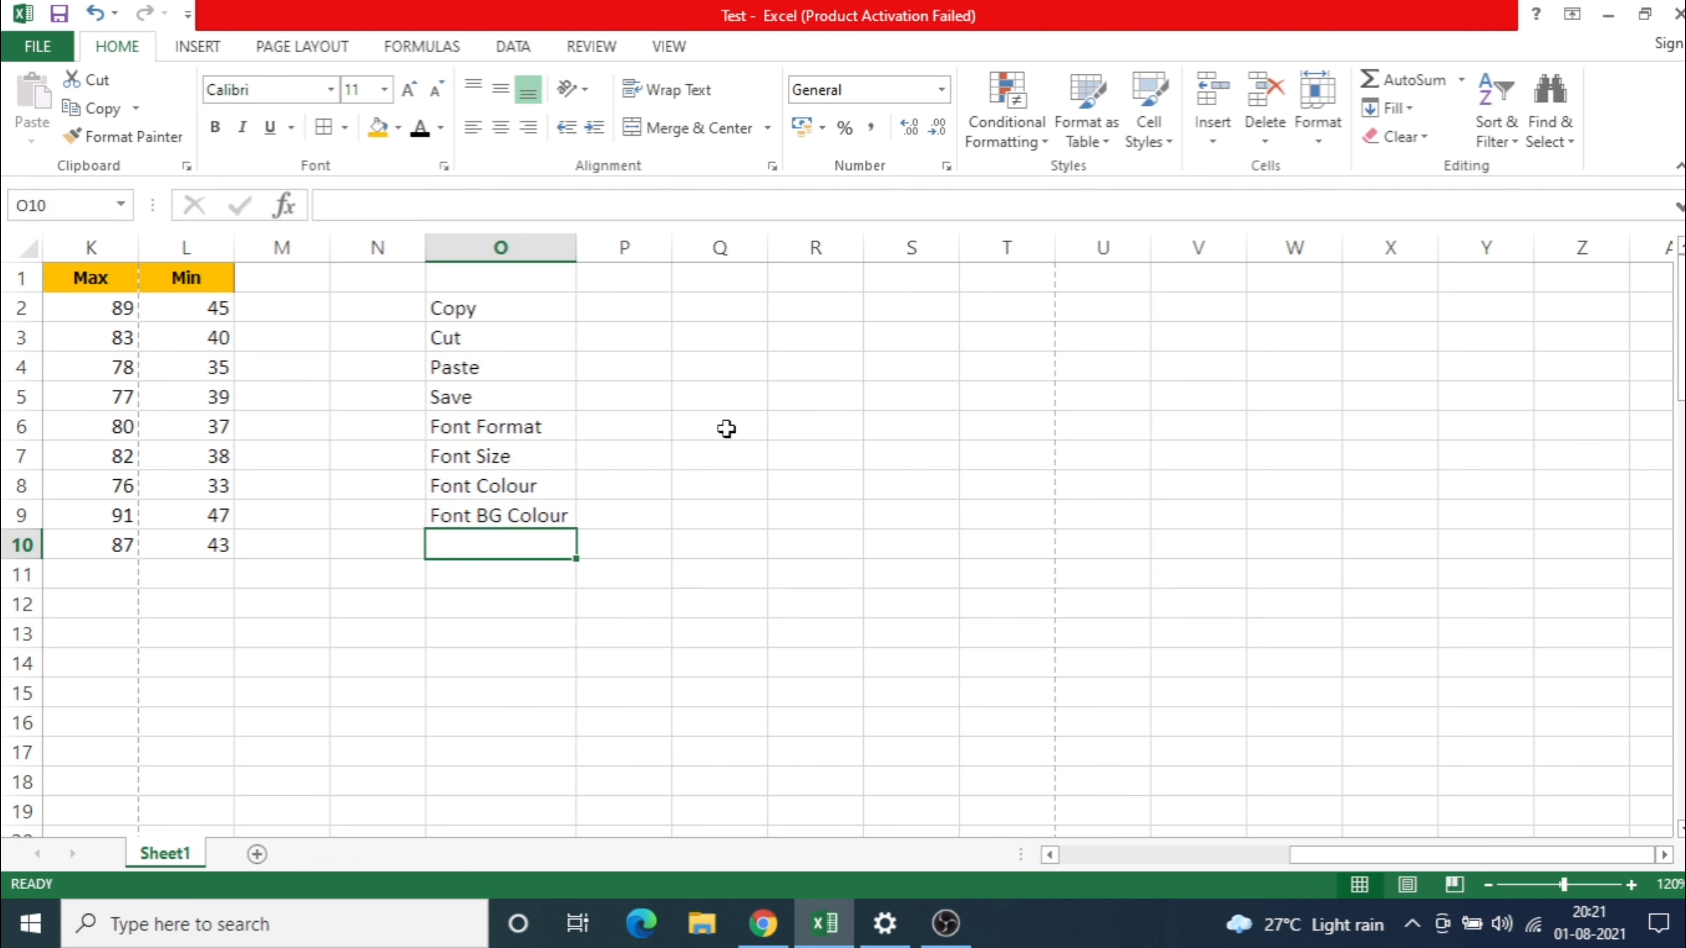
Step: Enter "ROW Adjustment" in cell O10
{"action": "type", "text": "Rise"}
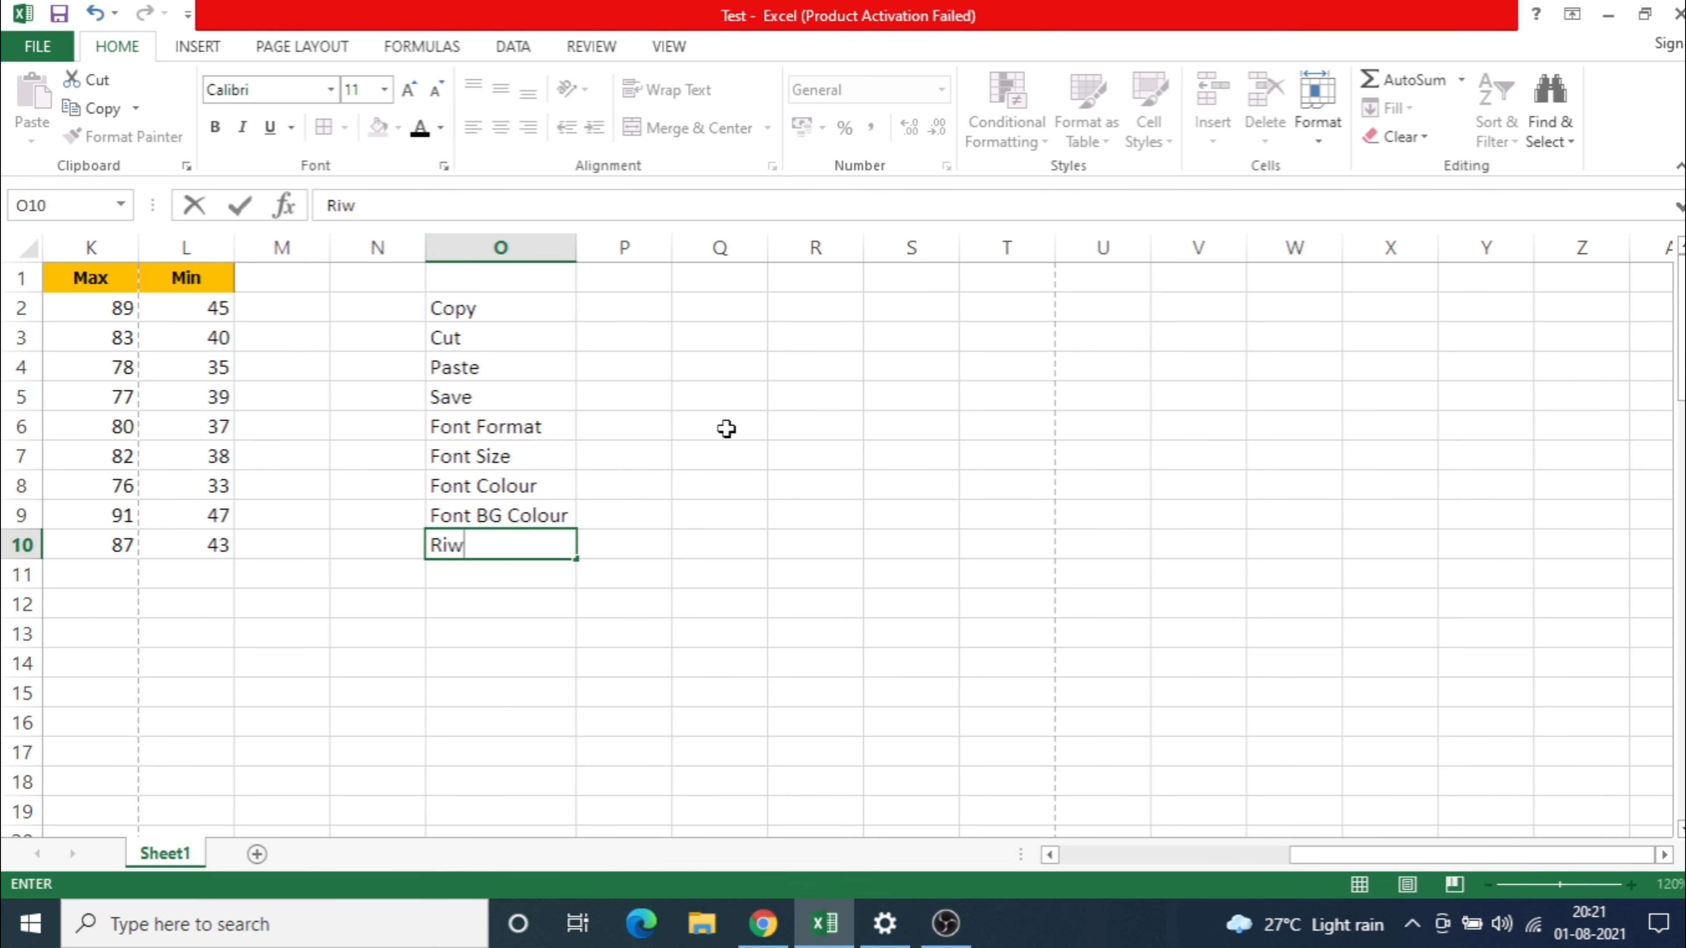
{"action": "key", "text": "BackSpace"}
{"action": "key", "text": "BackSpace"}
{"action": "key", "text": "BackSpace"}
{"action": "type", "text": "OW Adju"}
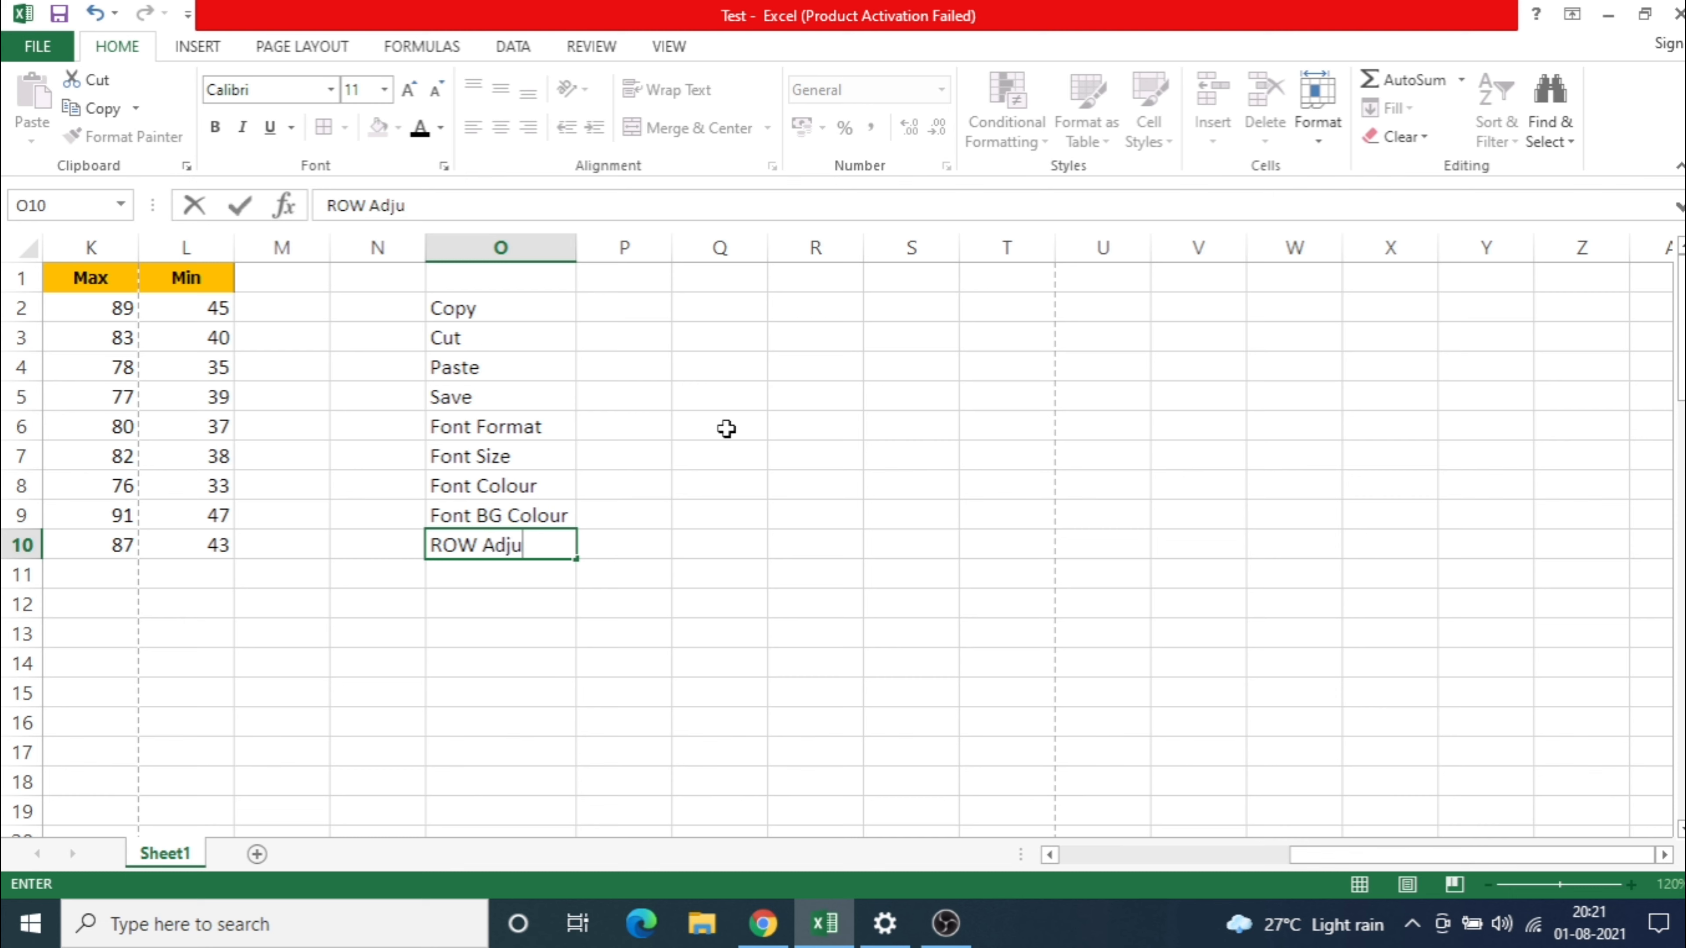
{"action": "type", "text": "stment"}
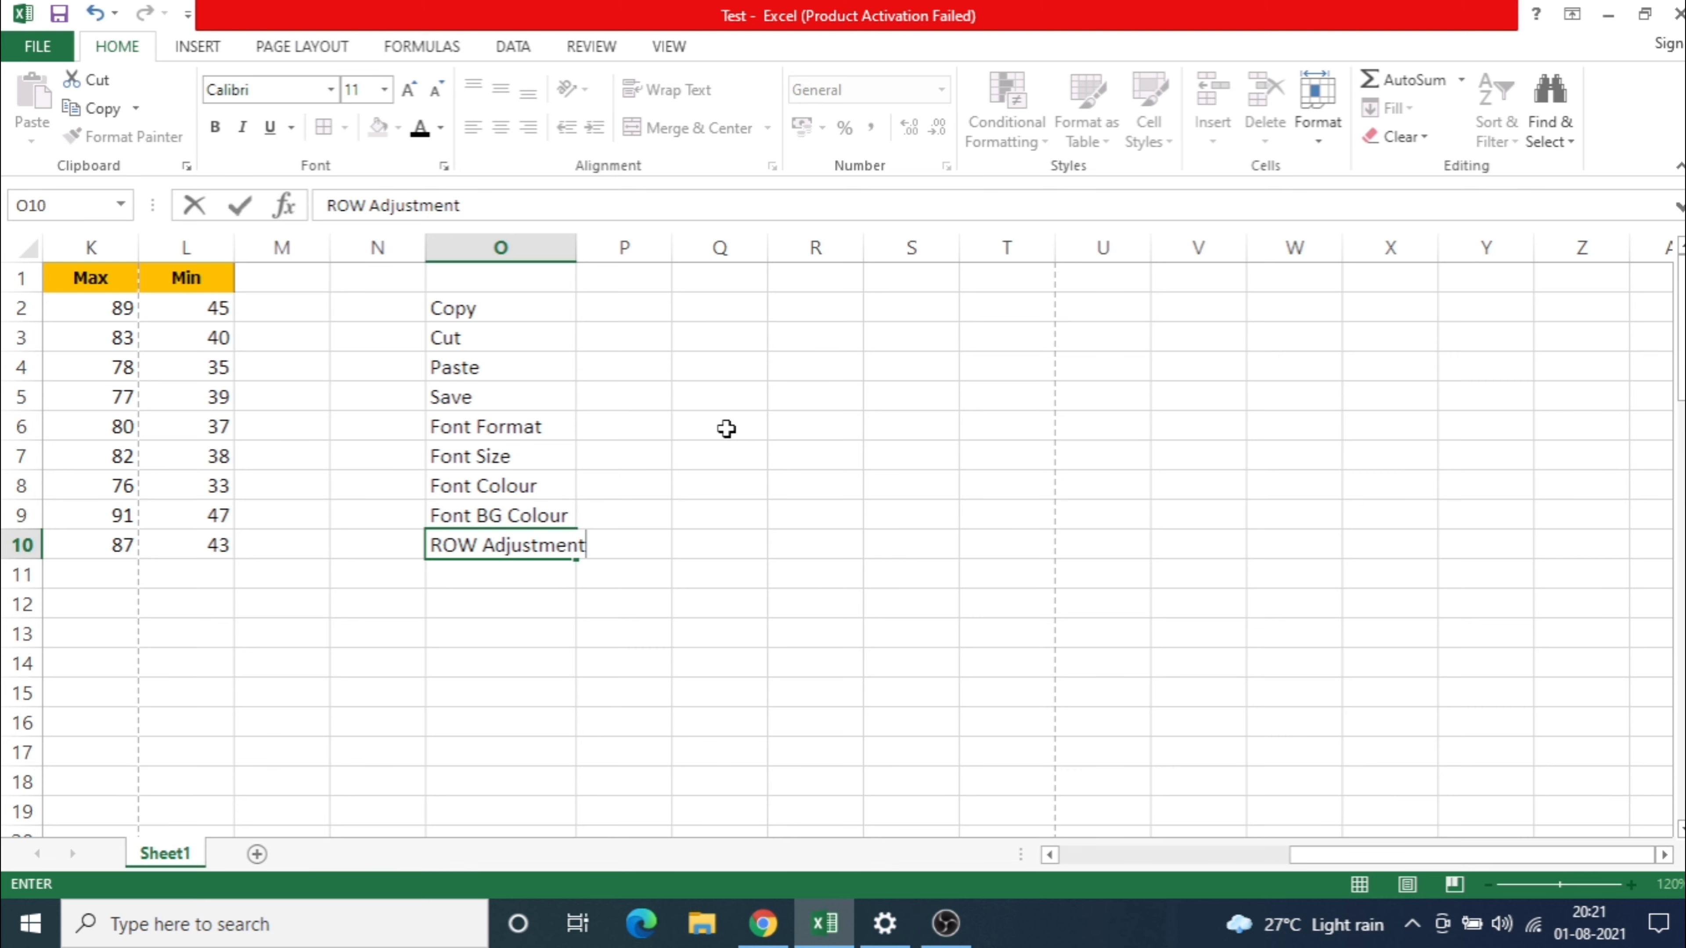
{"action": "key", "text": "Return"}
Step: Select column O and AutoFit its width to fit the new entry
{"action": "key", "text": "Up"}
{"action": "key", "text": "ctrl+space"}
{"action": "key", "text": "alt+o"}
{"action": "key", "text": "c"}
{"action": "key", "text": "a"}
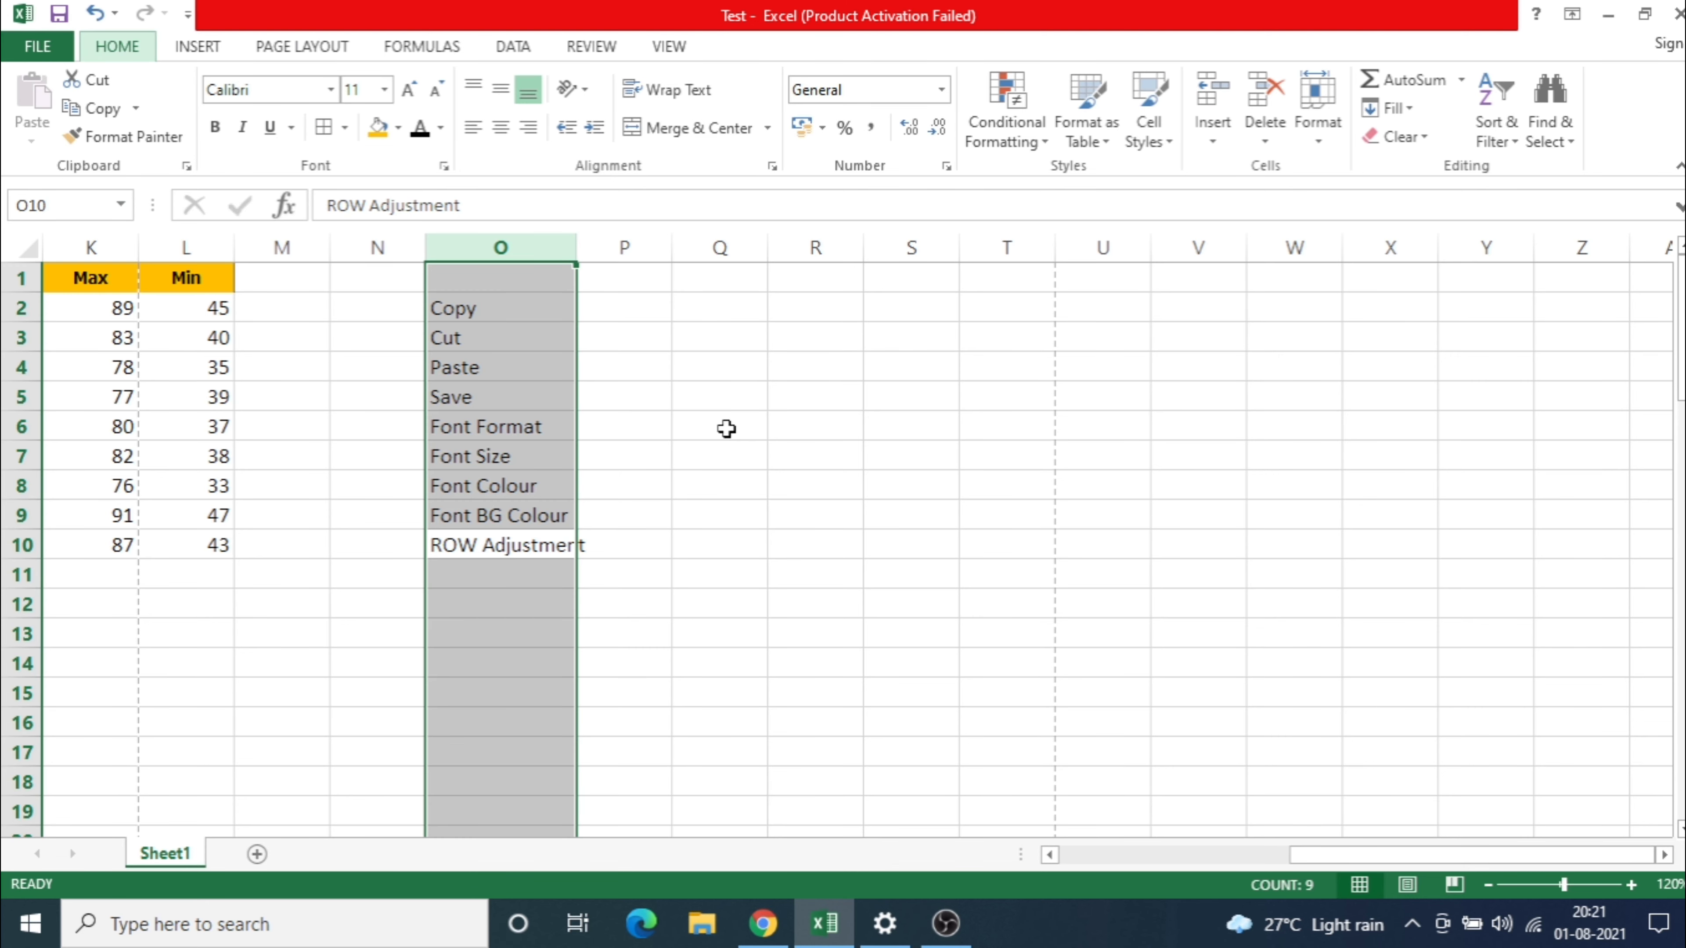
{"action": "key", "text": "Down"}
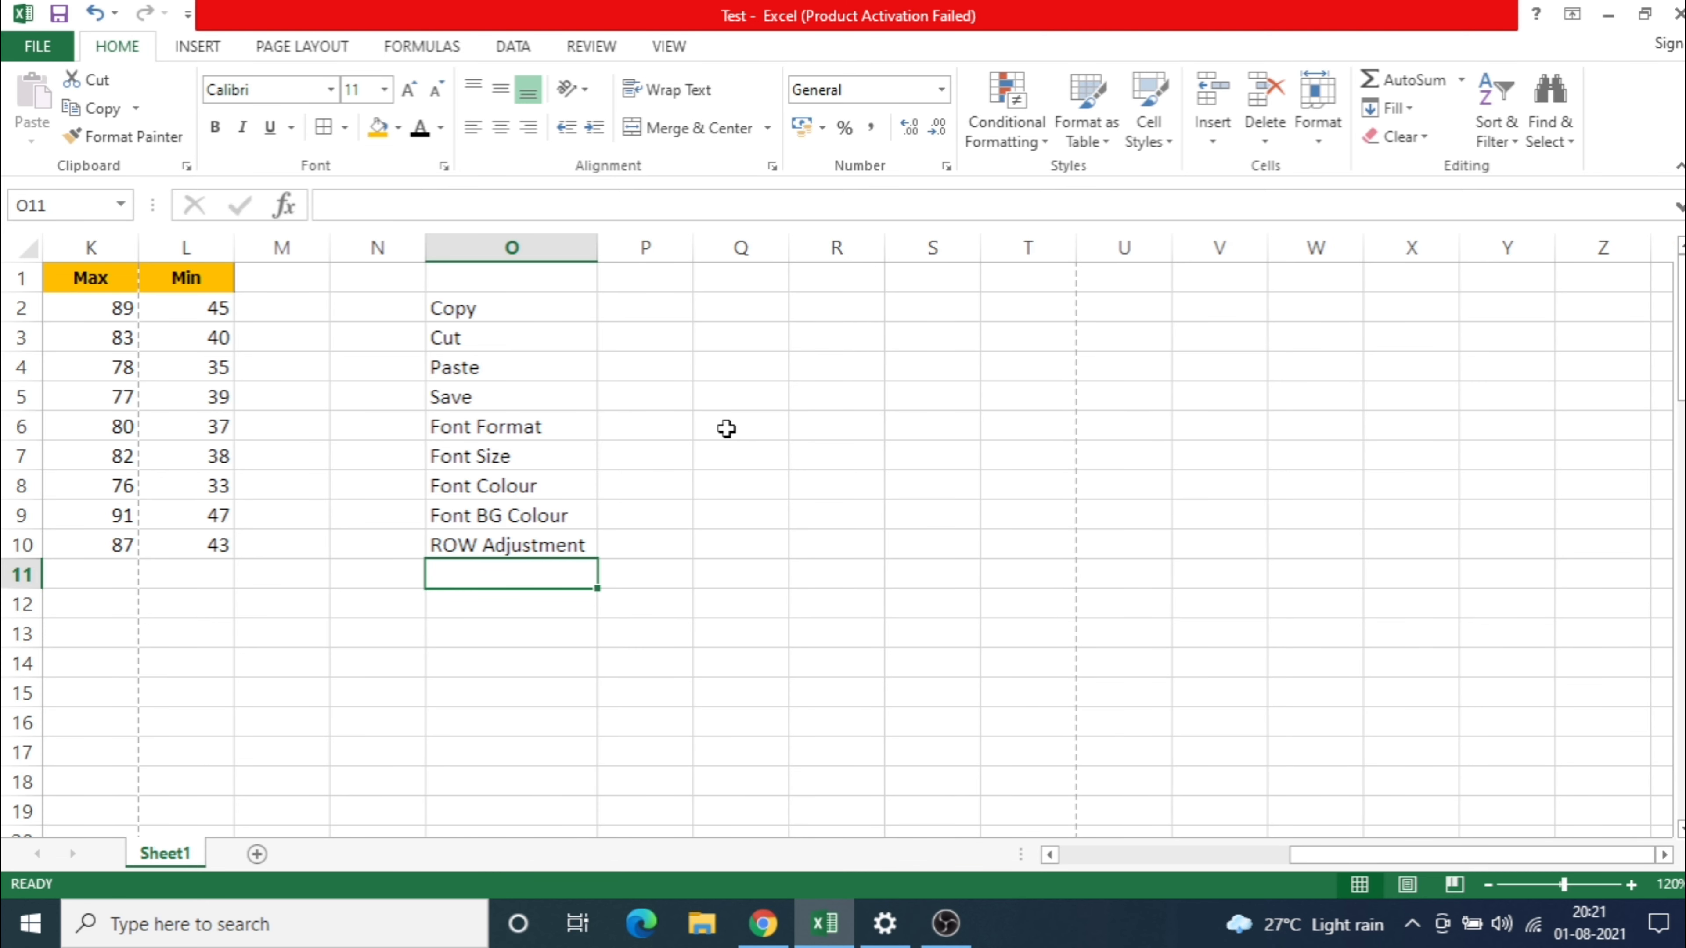
Step: Enter "Column Adjustment" in cell O11
{"action": "type", "text": "Column "}
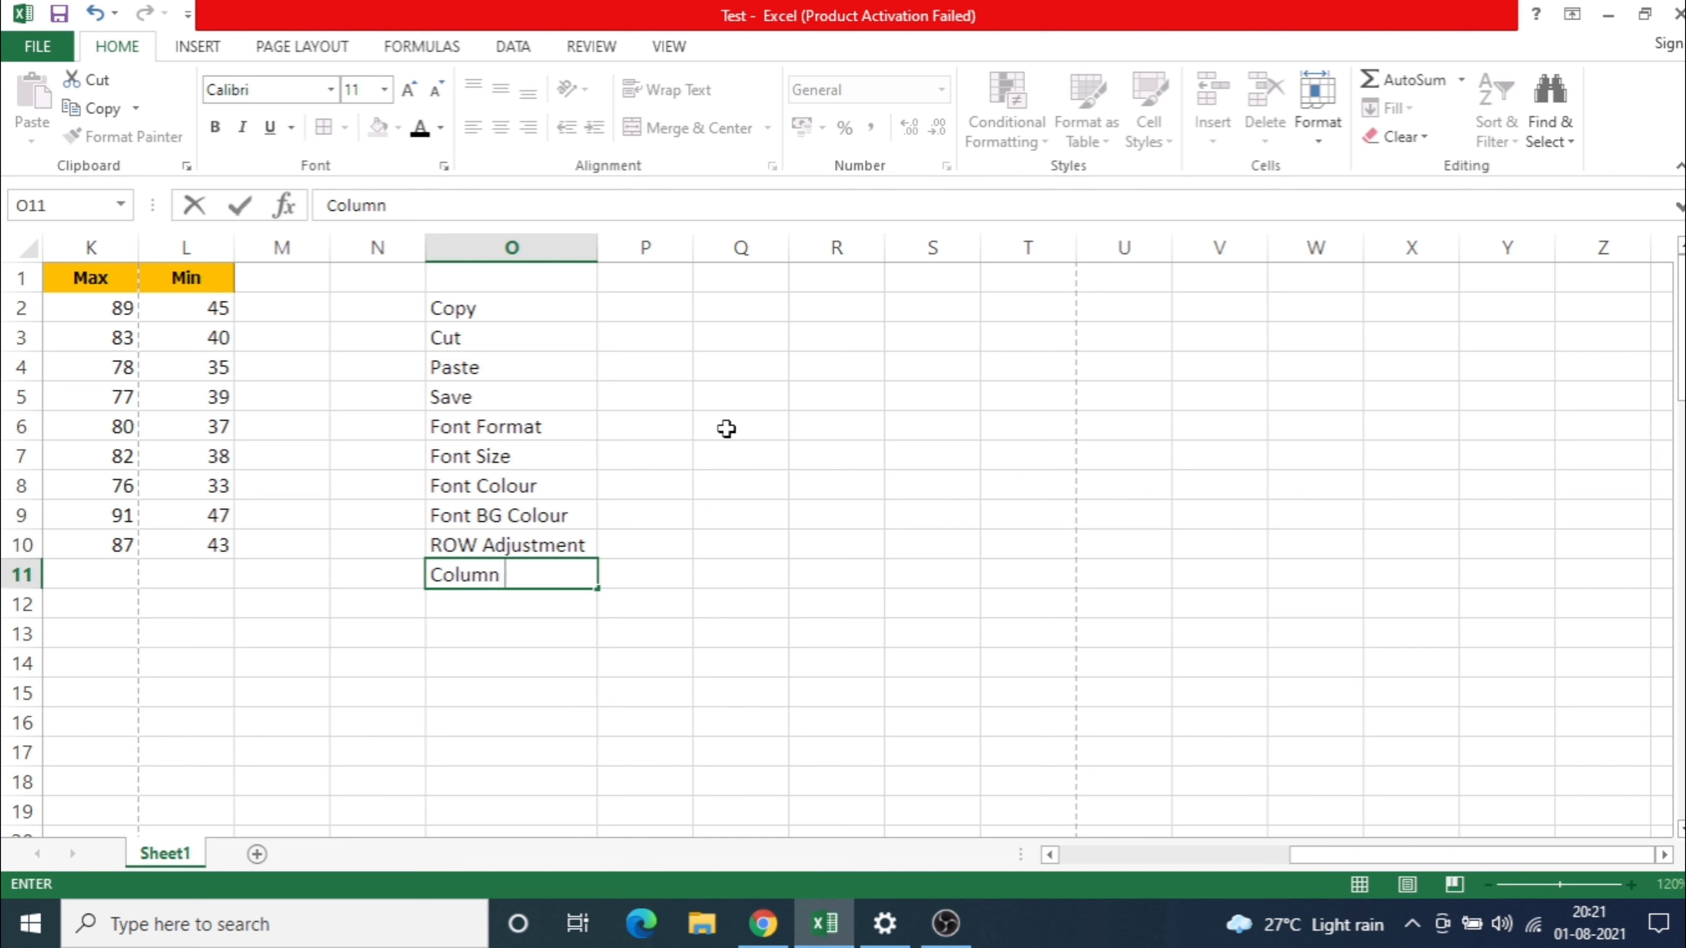
{"action": "type", "text": "Adjustment"}
{"action": "key", "text": "ctrl+Return"}
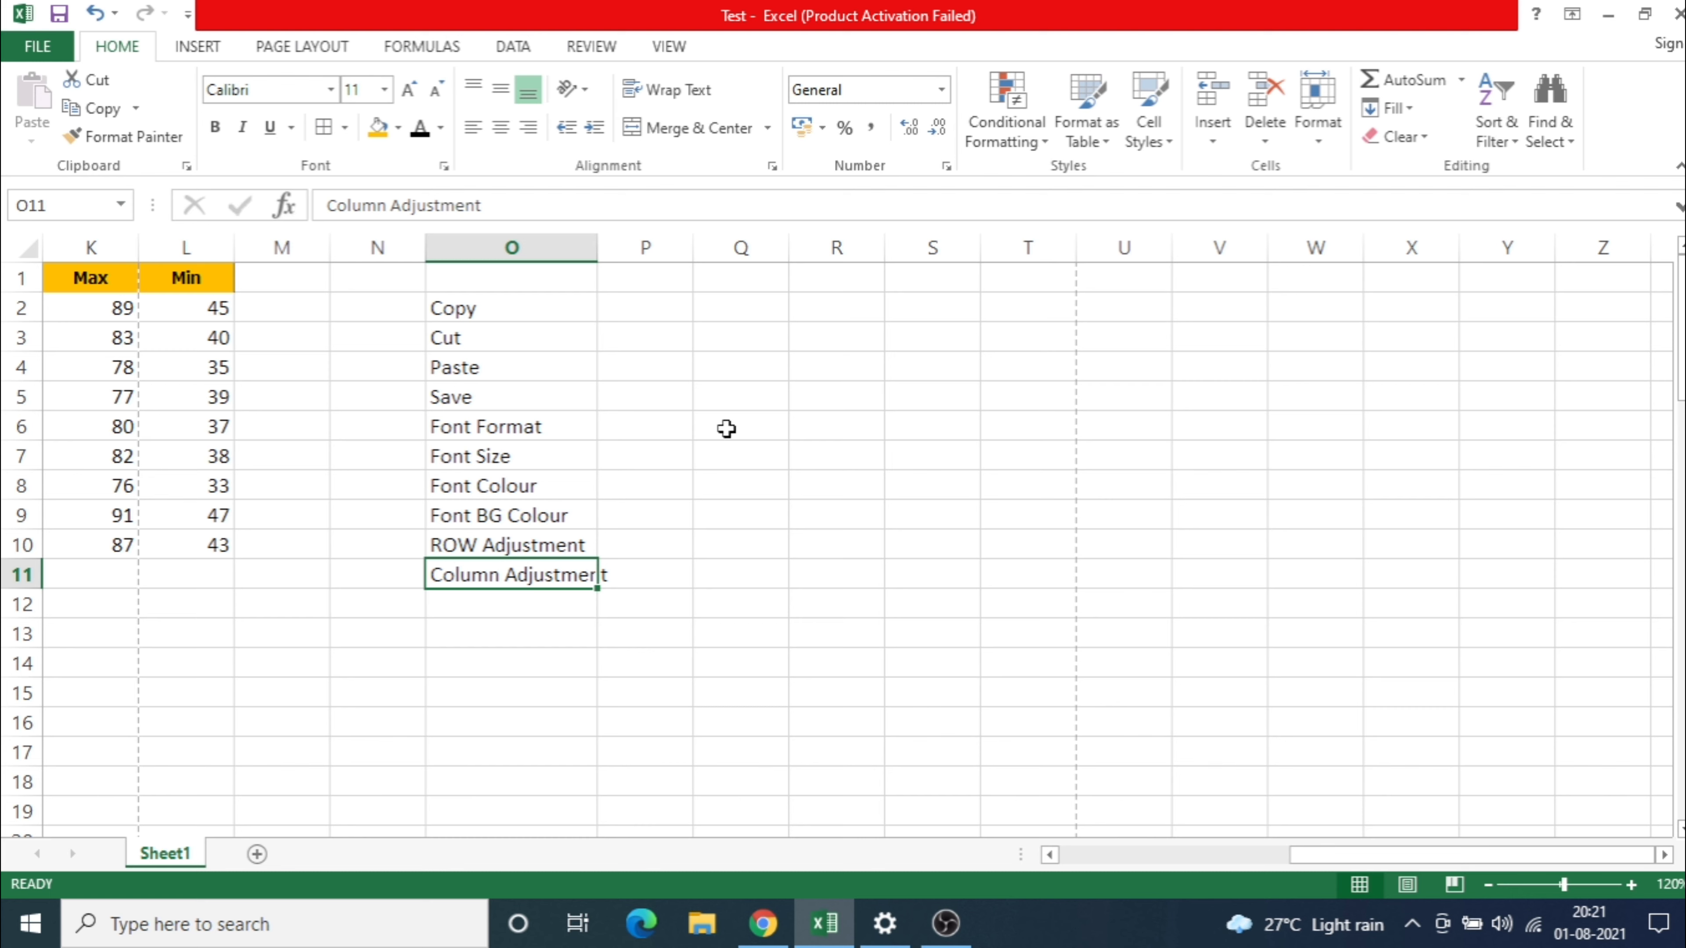
Step: Select column O and AutoFit its width once more
{"action": "key", "text": "Left"}
{"action": "key", "text": "Right"}
{"action": "key", "text": "Right"}
{"action": "key", "text": "Left"}
{"action": "key", "text": "ctrl+space"}
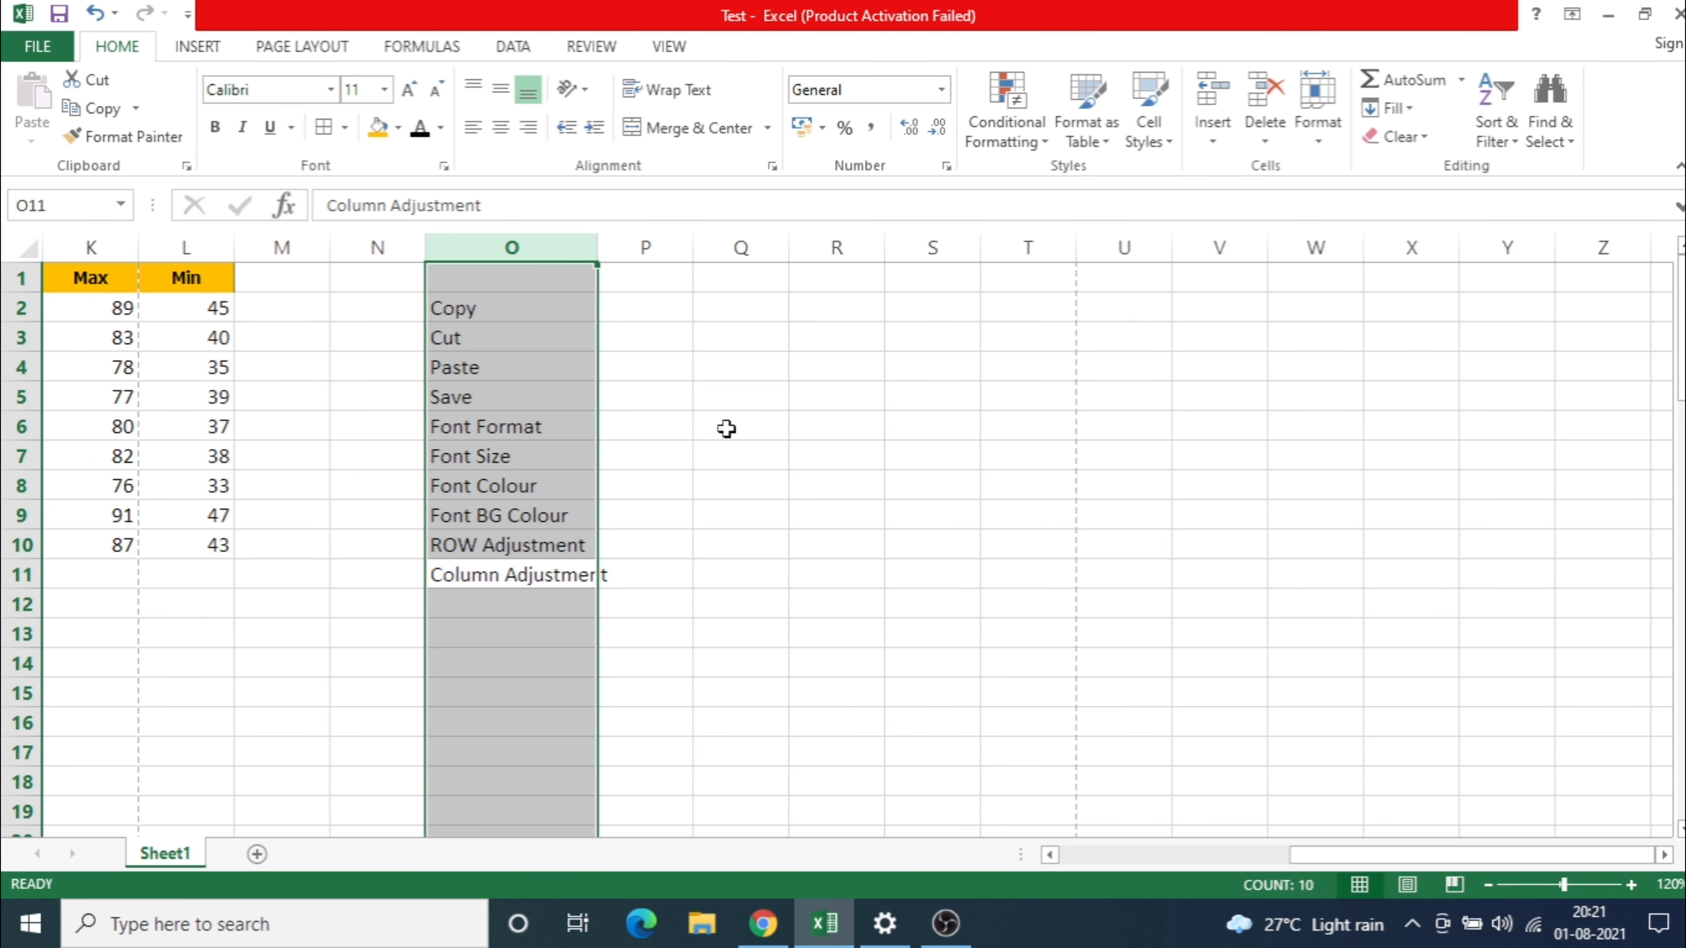
{"action": "key", "text": "alt"}
{"action": "key", "text": "o"}
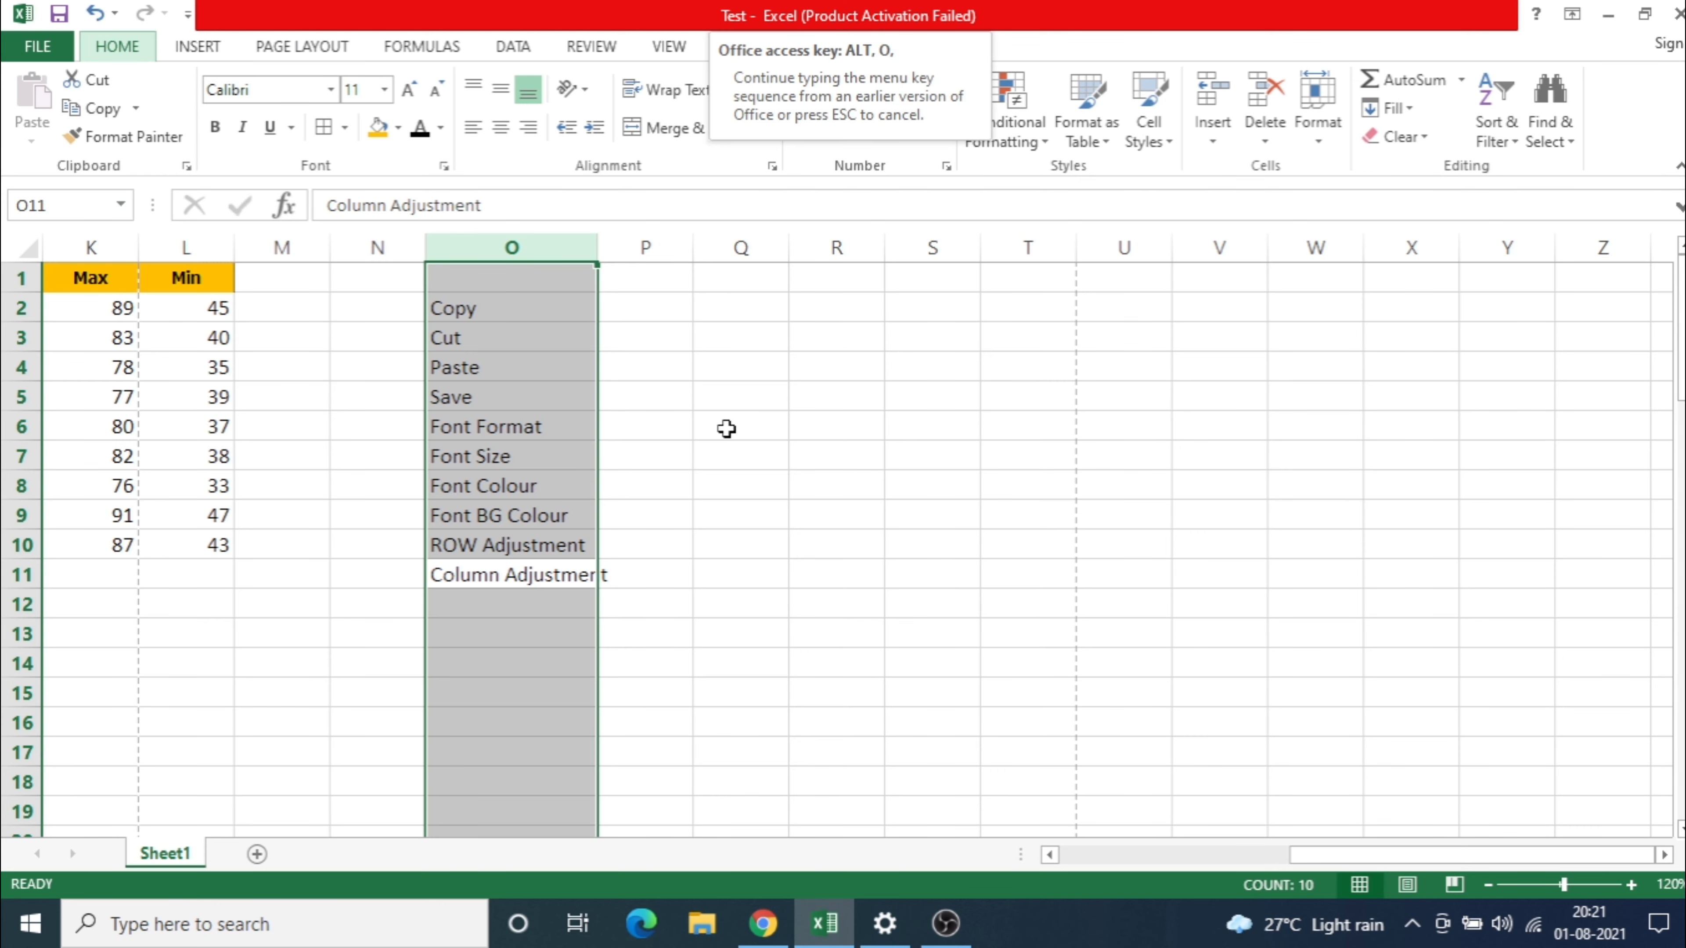
{"action": "key", "text": "c"}
{"action": "key", "text": "a"}
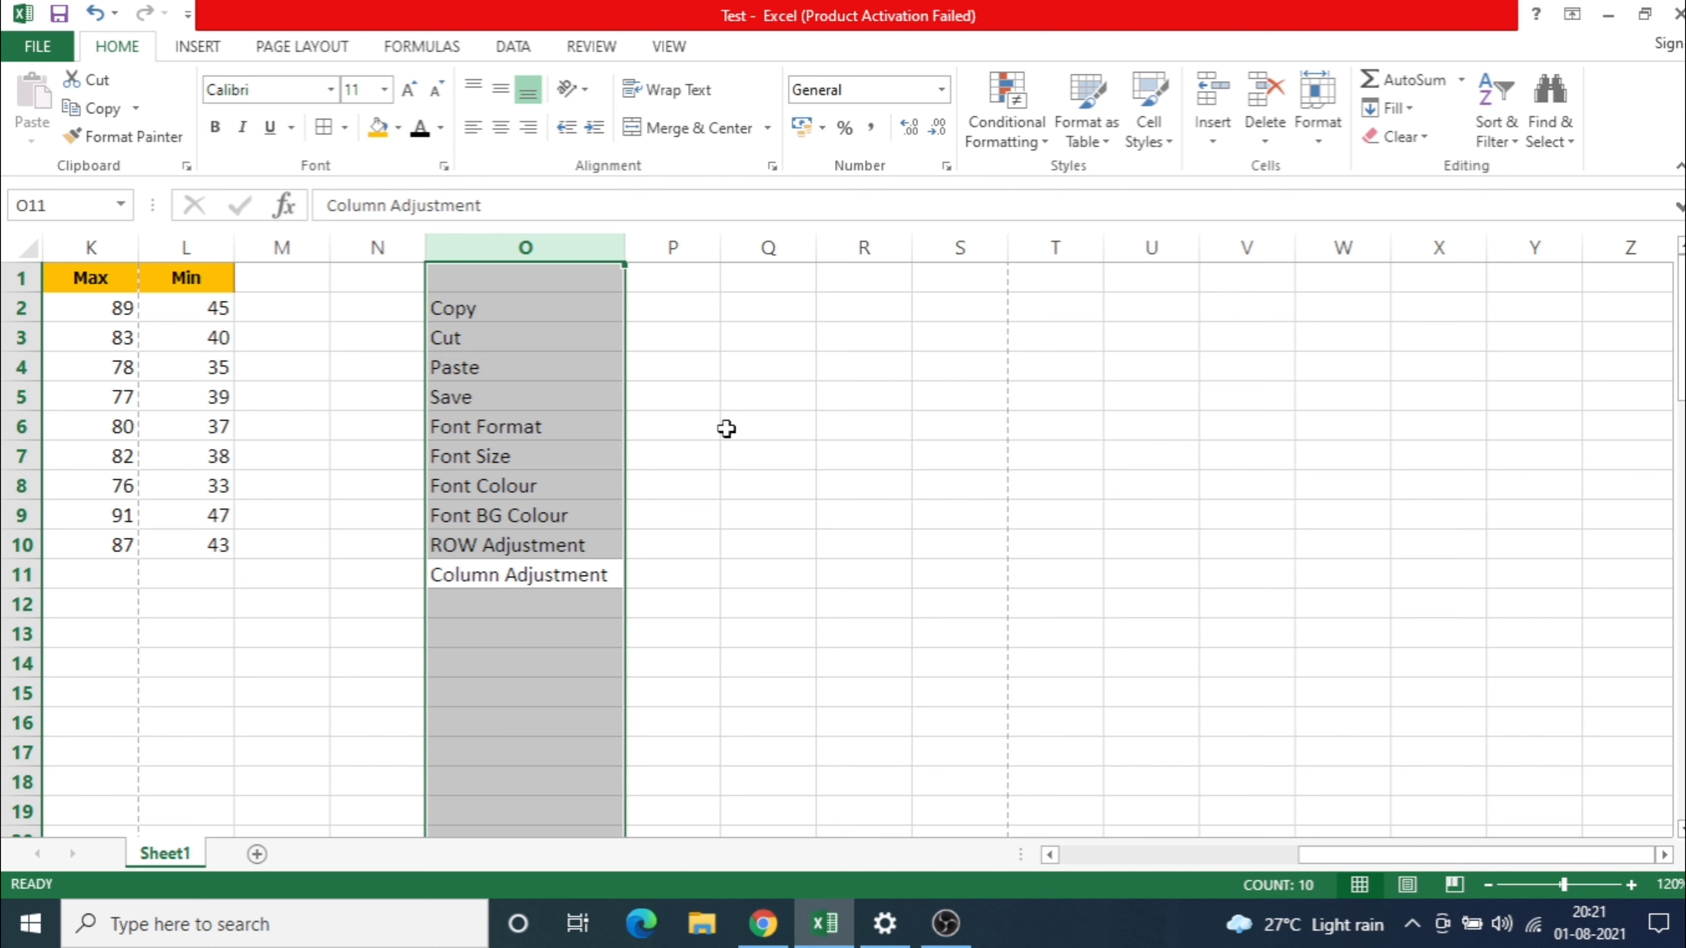
Step: Enter "Border" in O12 and "Wrap Text" in O13 of the feature list
{"action": "key", "text": "Down"}
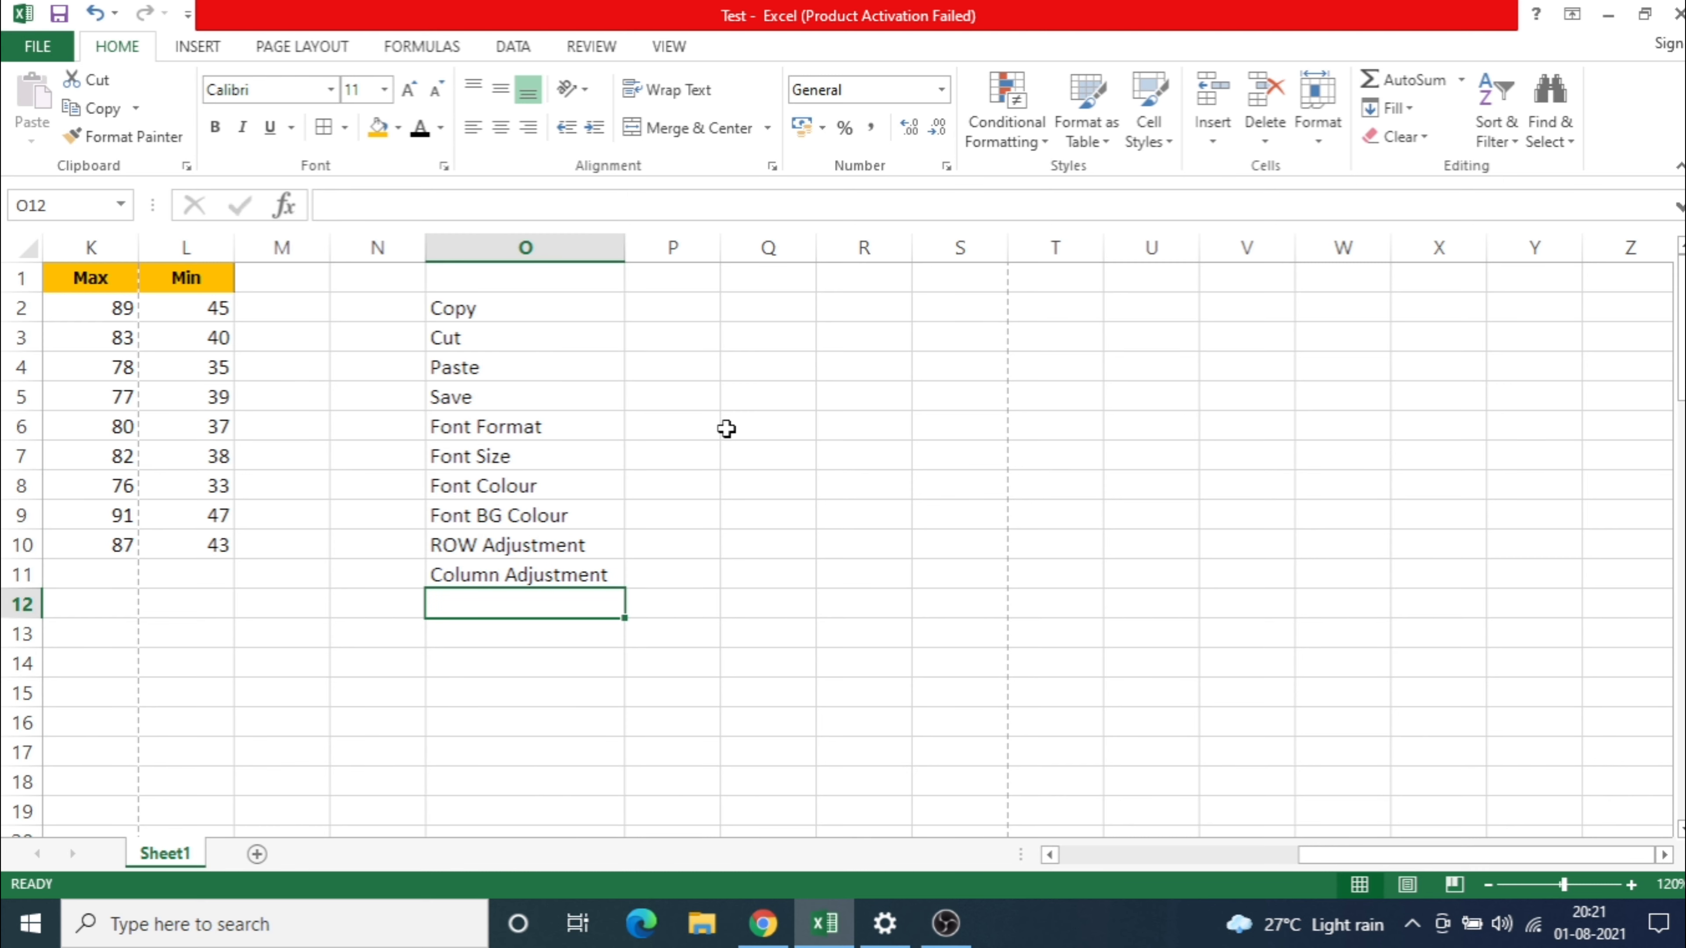
{"action": "type", "text": "Border"}
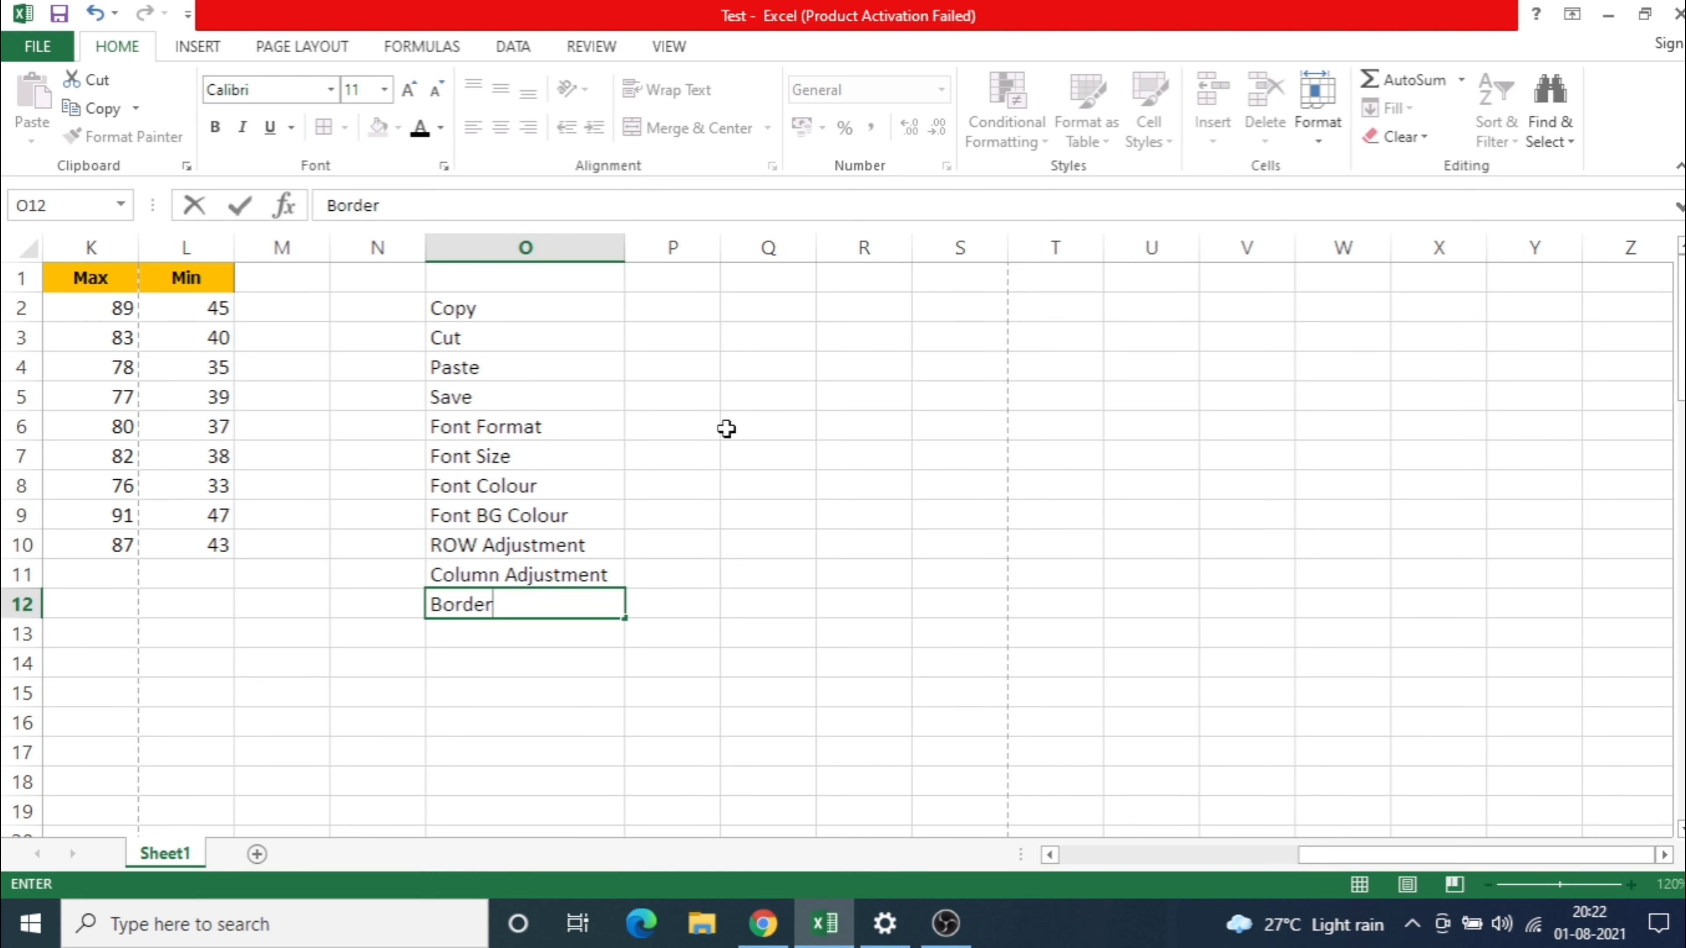
{"action": "key", "text": "Return"}
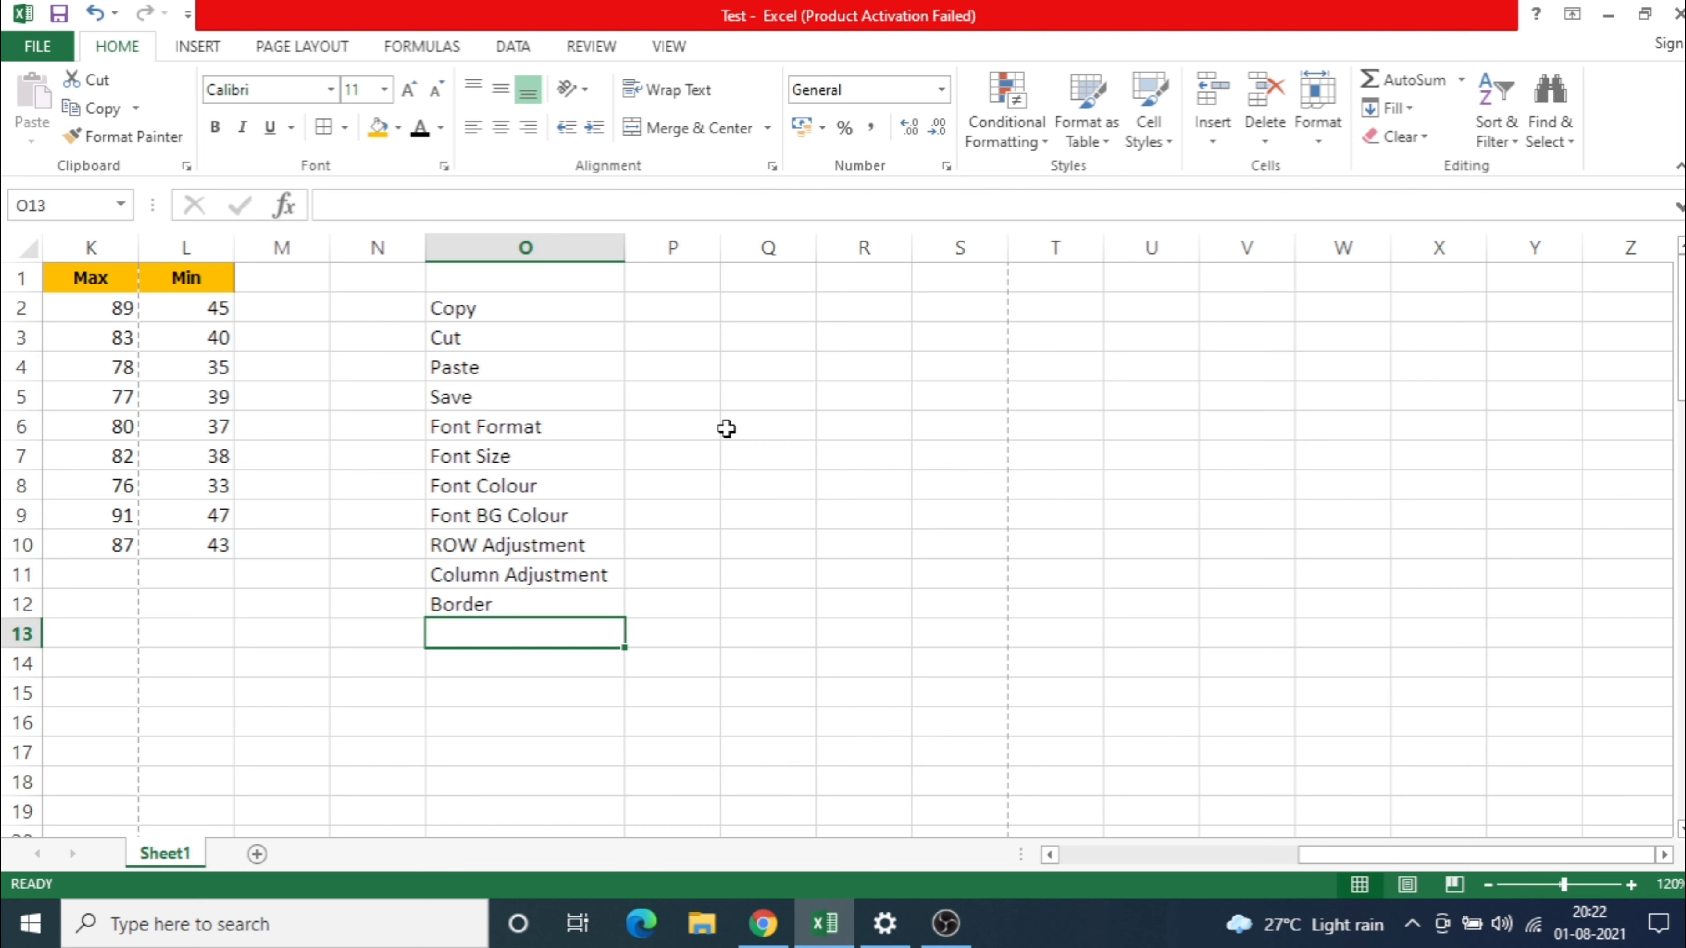
{"action": "type", "text": "W"}
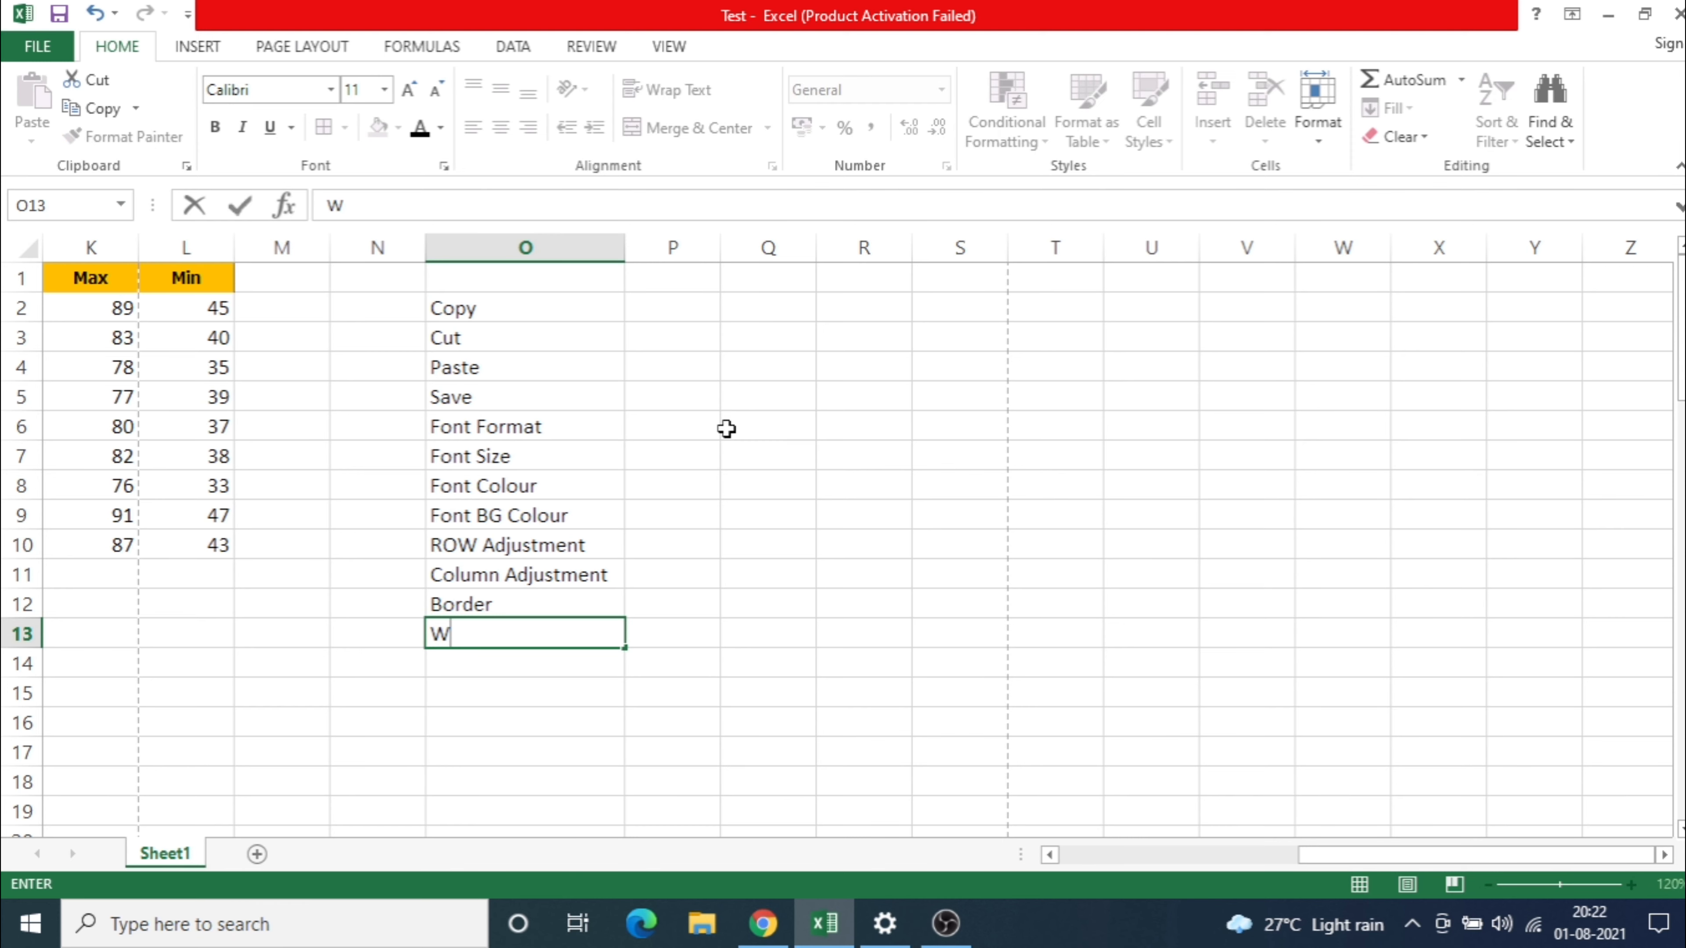
{"action": "type", "text": "rap Text"}
{"action": "key", "text": "Return"}
Step: Enter "Merge Cell" in O14 to finish the feature list
{"action": "type", "text": "\\"}
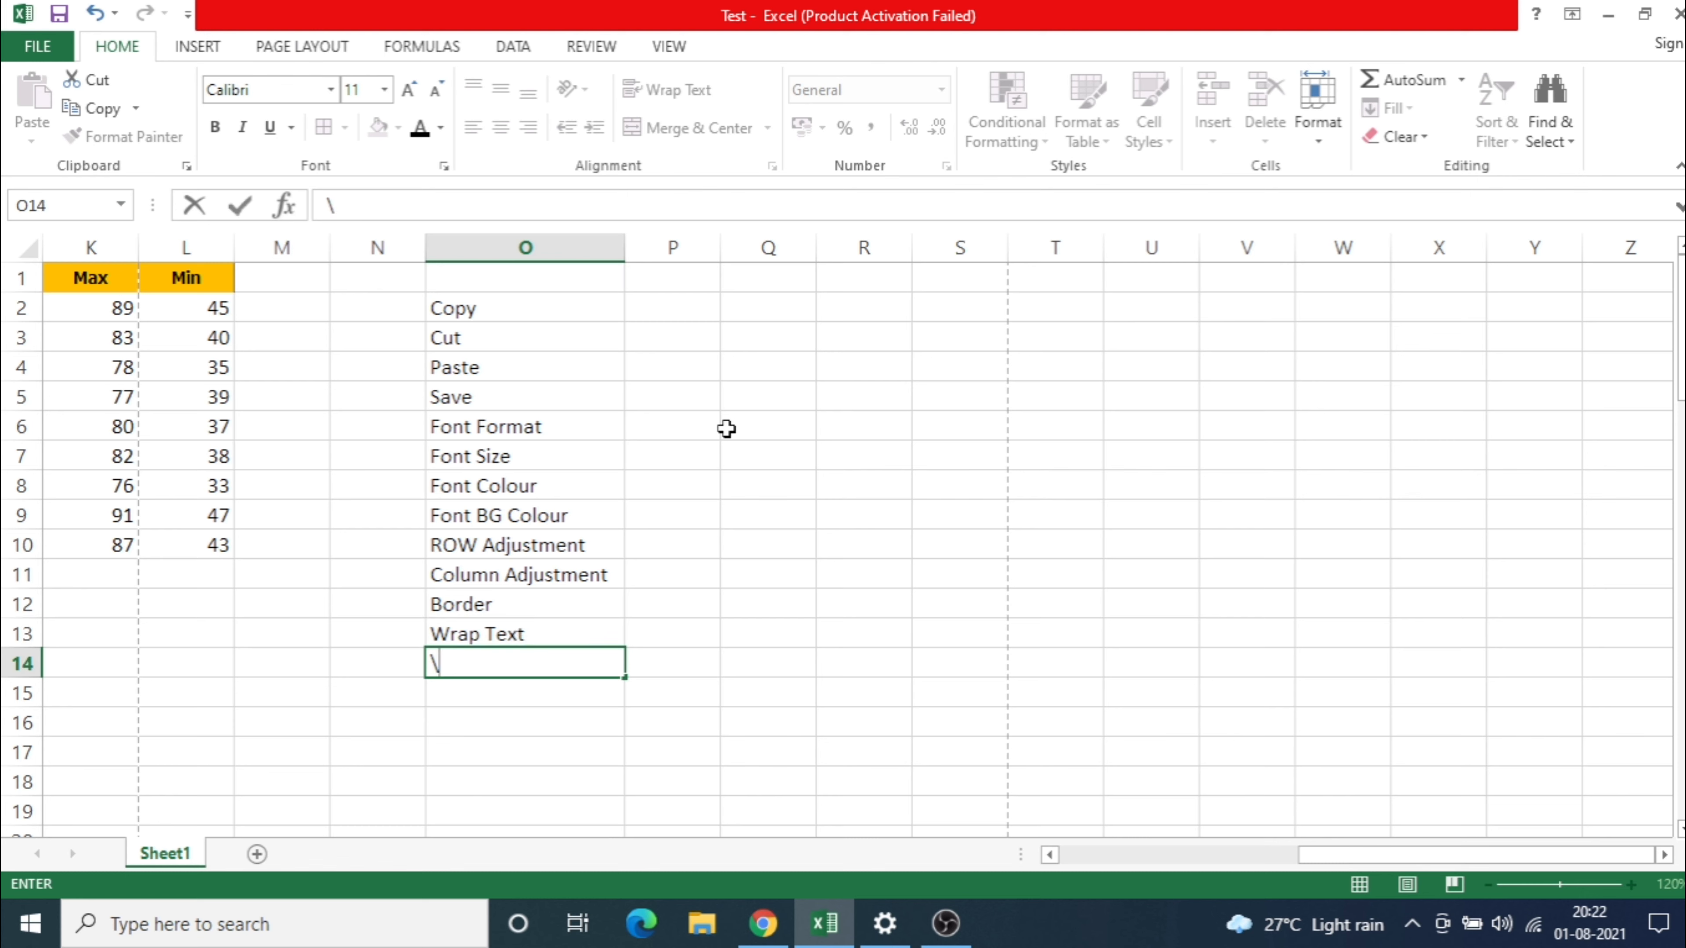
{"action": "key", "text": "Escape"}
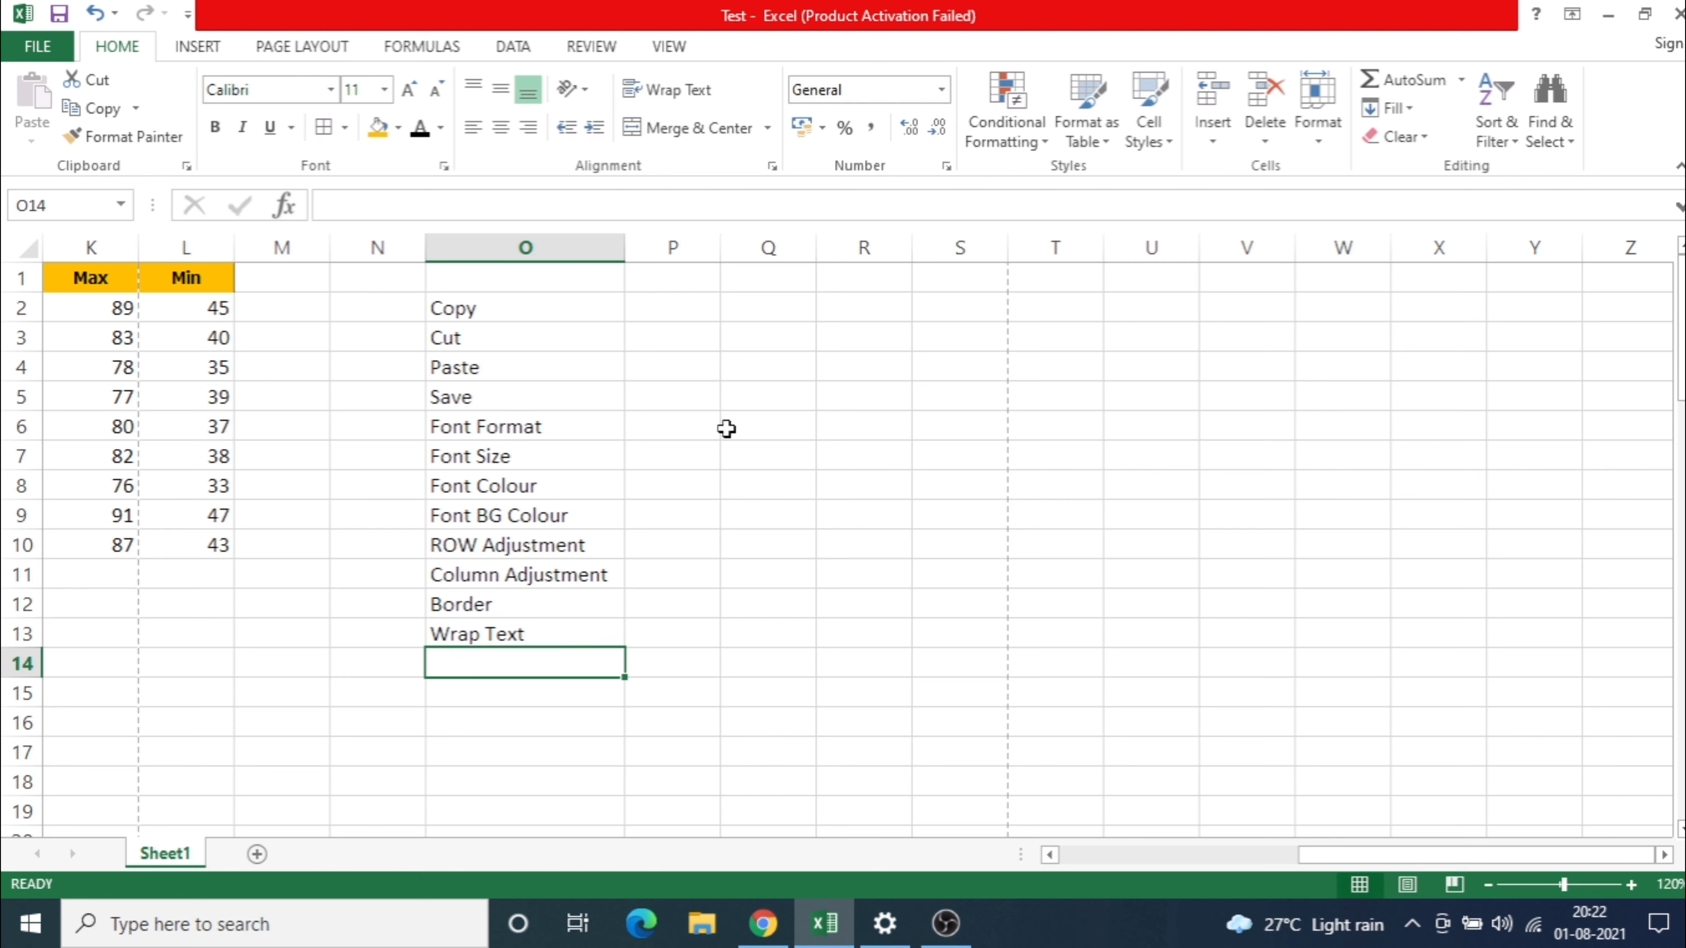
{"action": "type", "text": "Merge "}
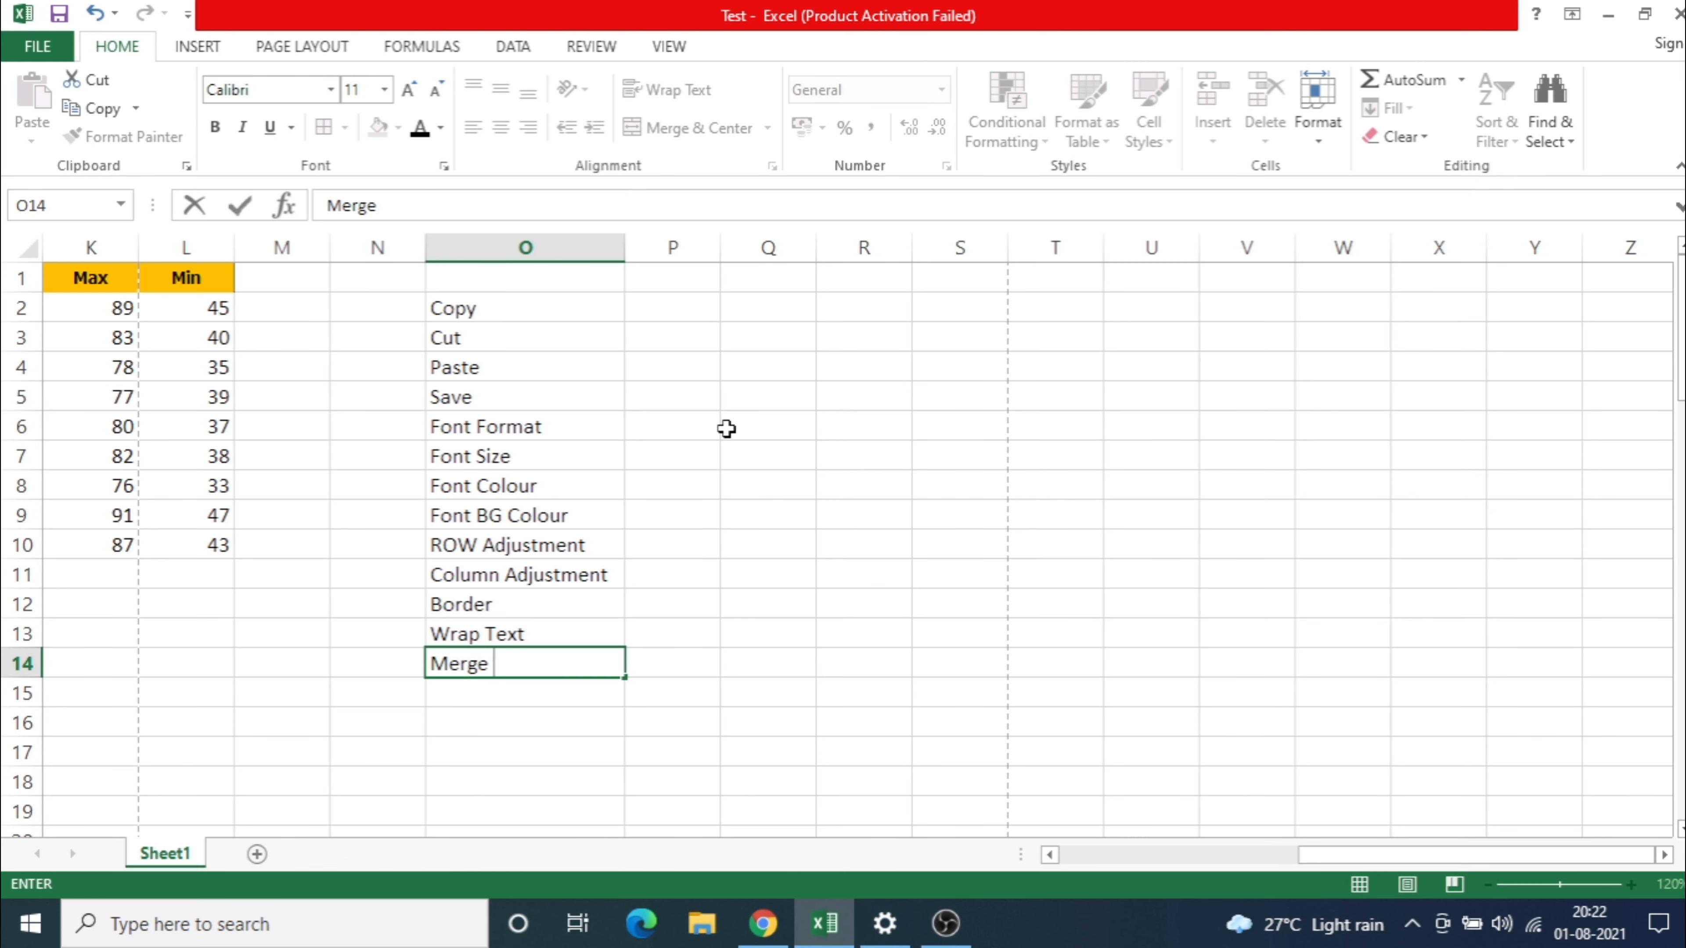
{"action": "type", "text": "Cell"}
{"action": "key", "text": "Return"}
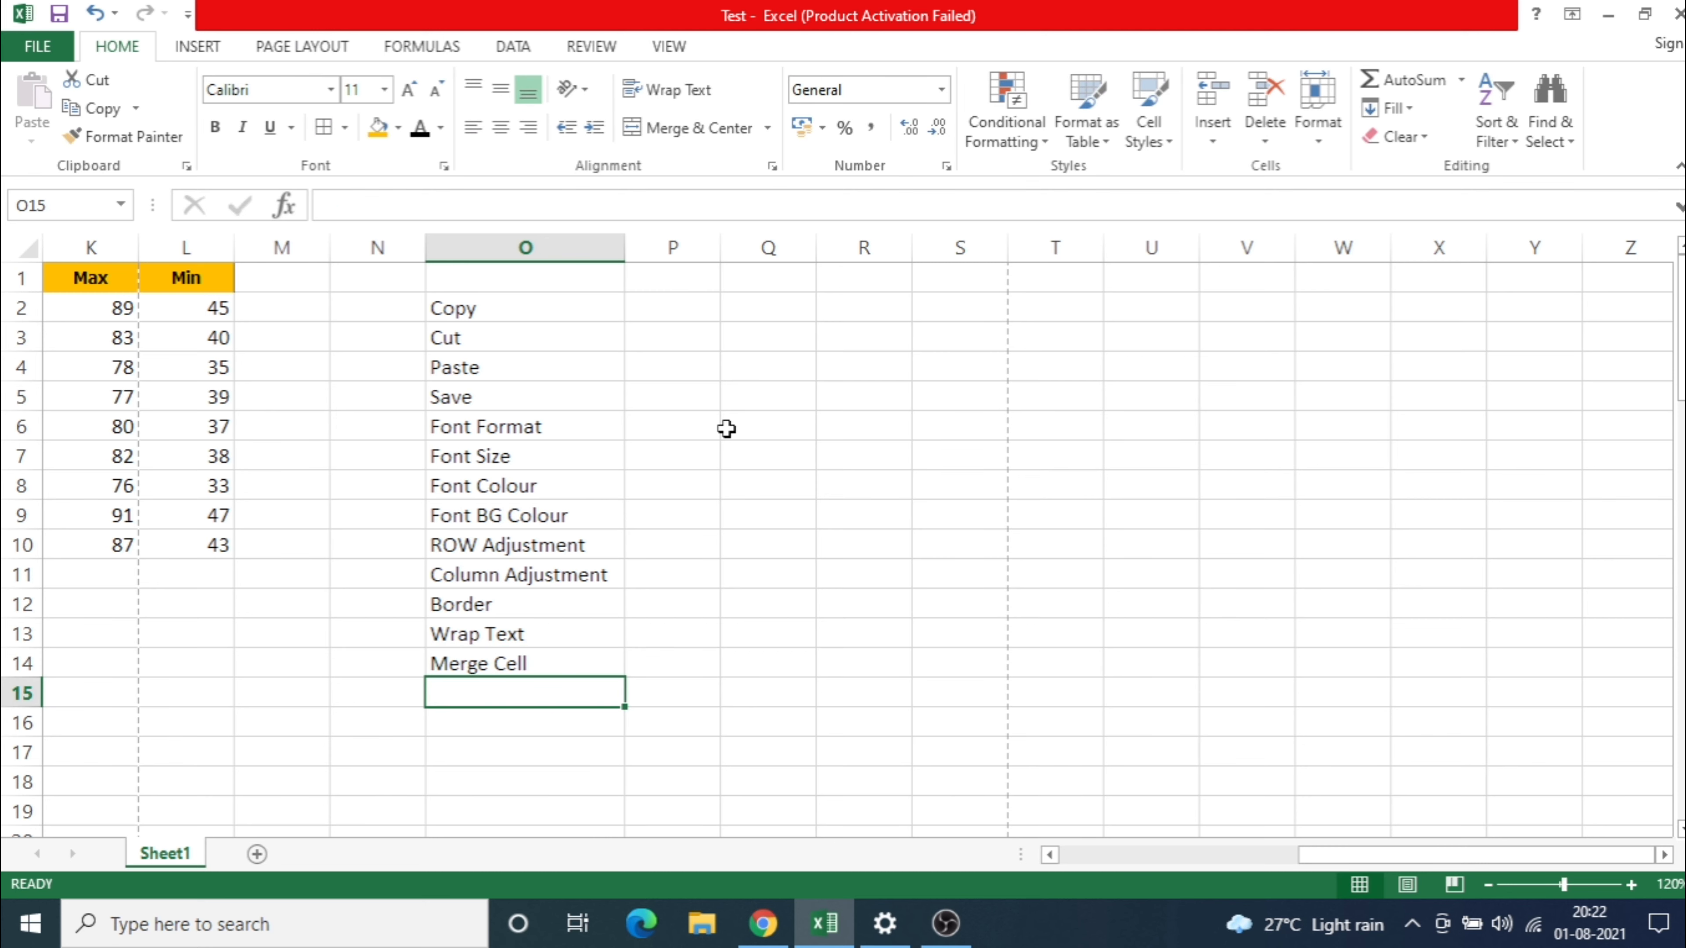
Step: Enter "Ctrl+C" in P2 as the shortcut beside Copy
{"action": "key", "text": "ctrl+Up"}
{"action": "key", "text": "ctrl+Up"}
{"action": "key", "text": "Right"}
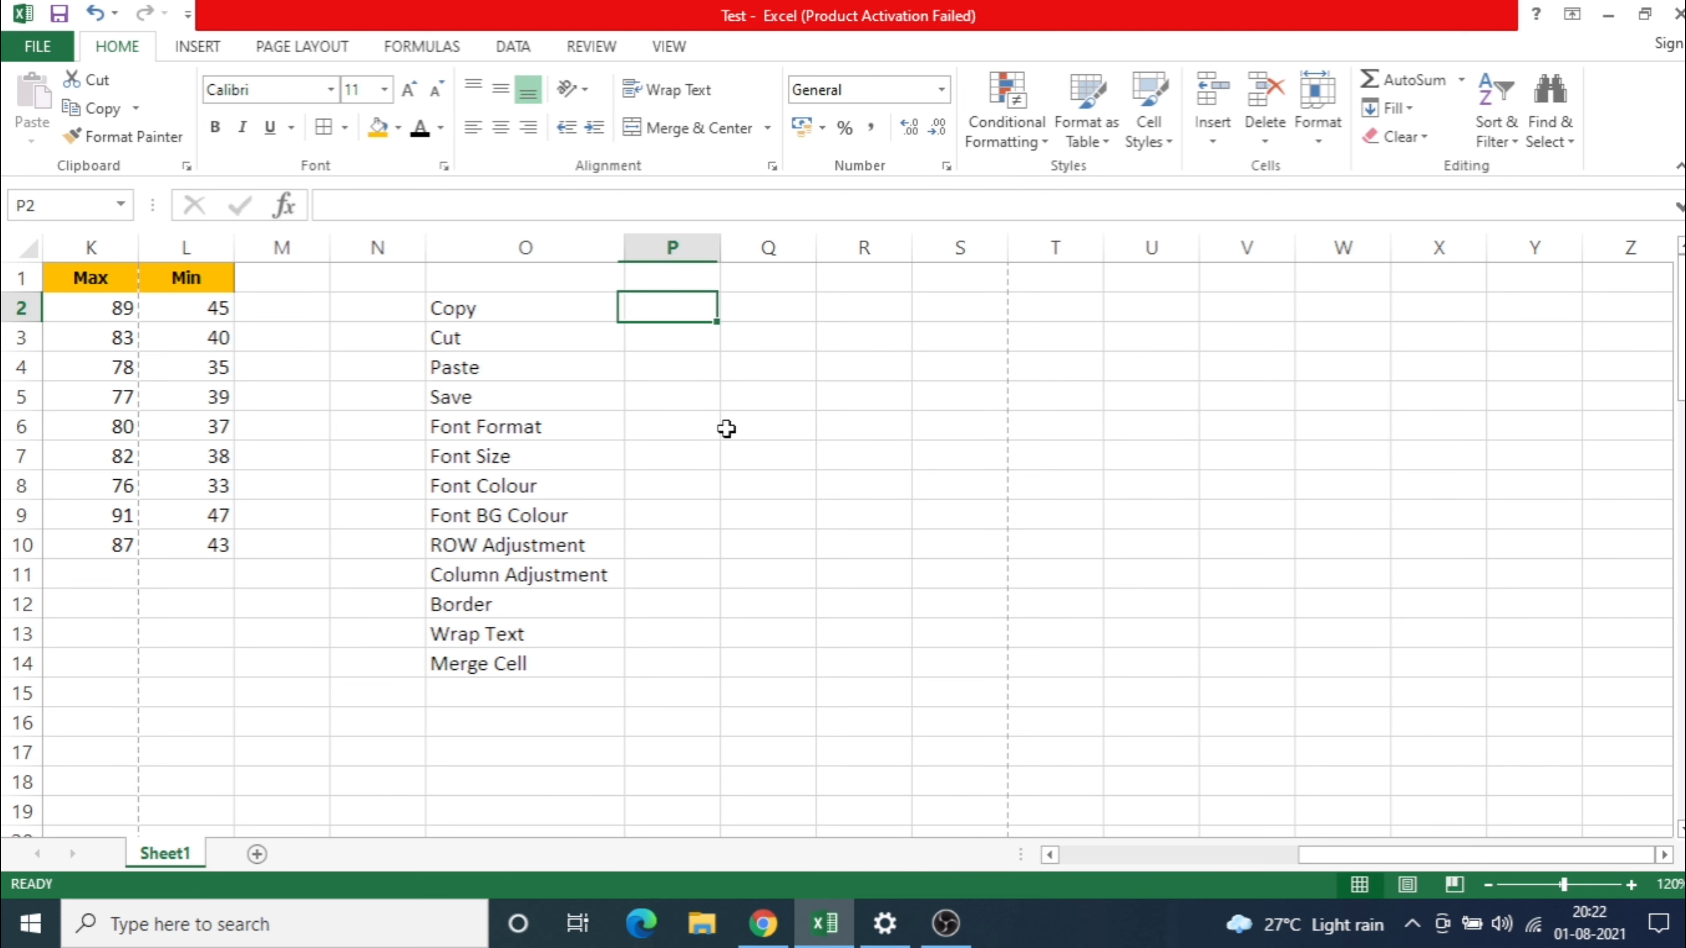
{"action": "key", "text": "Left"}
{"action": "key", "text": "ctrl+shift+Down"}
{"action": "key", "text": "Right"}
{"action": "type", "text": "Ctr"}
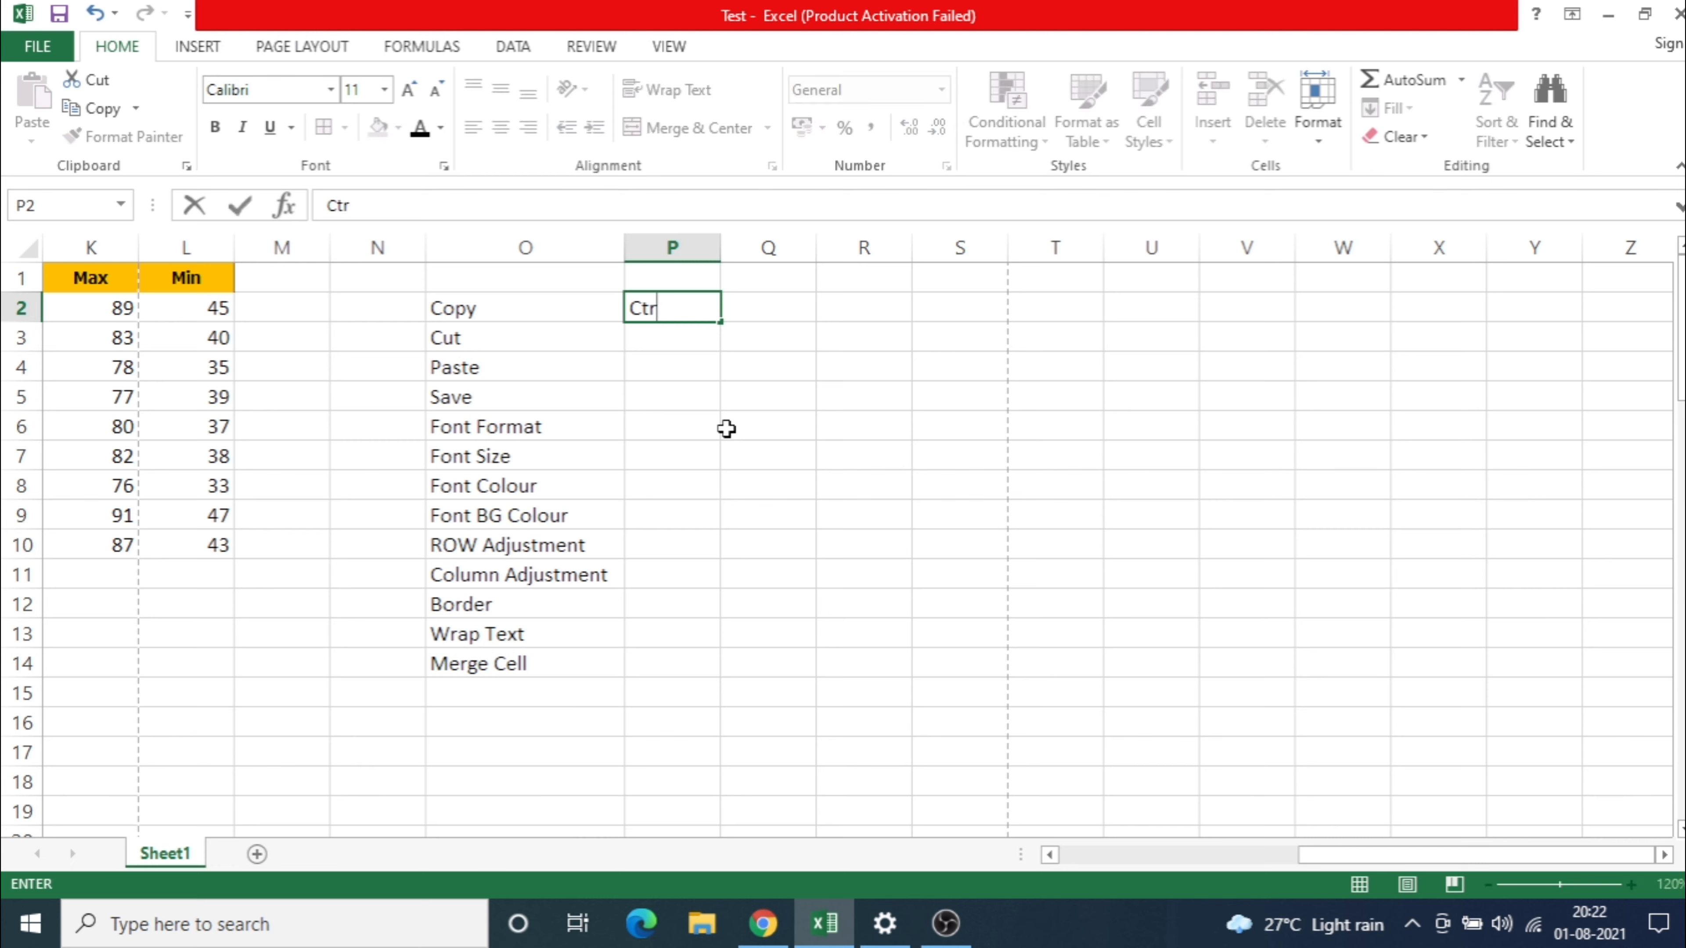
{"action": "type", "text": "l+"}
{"action": "key", "text": "Return"}
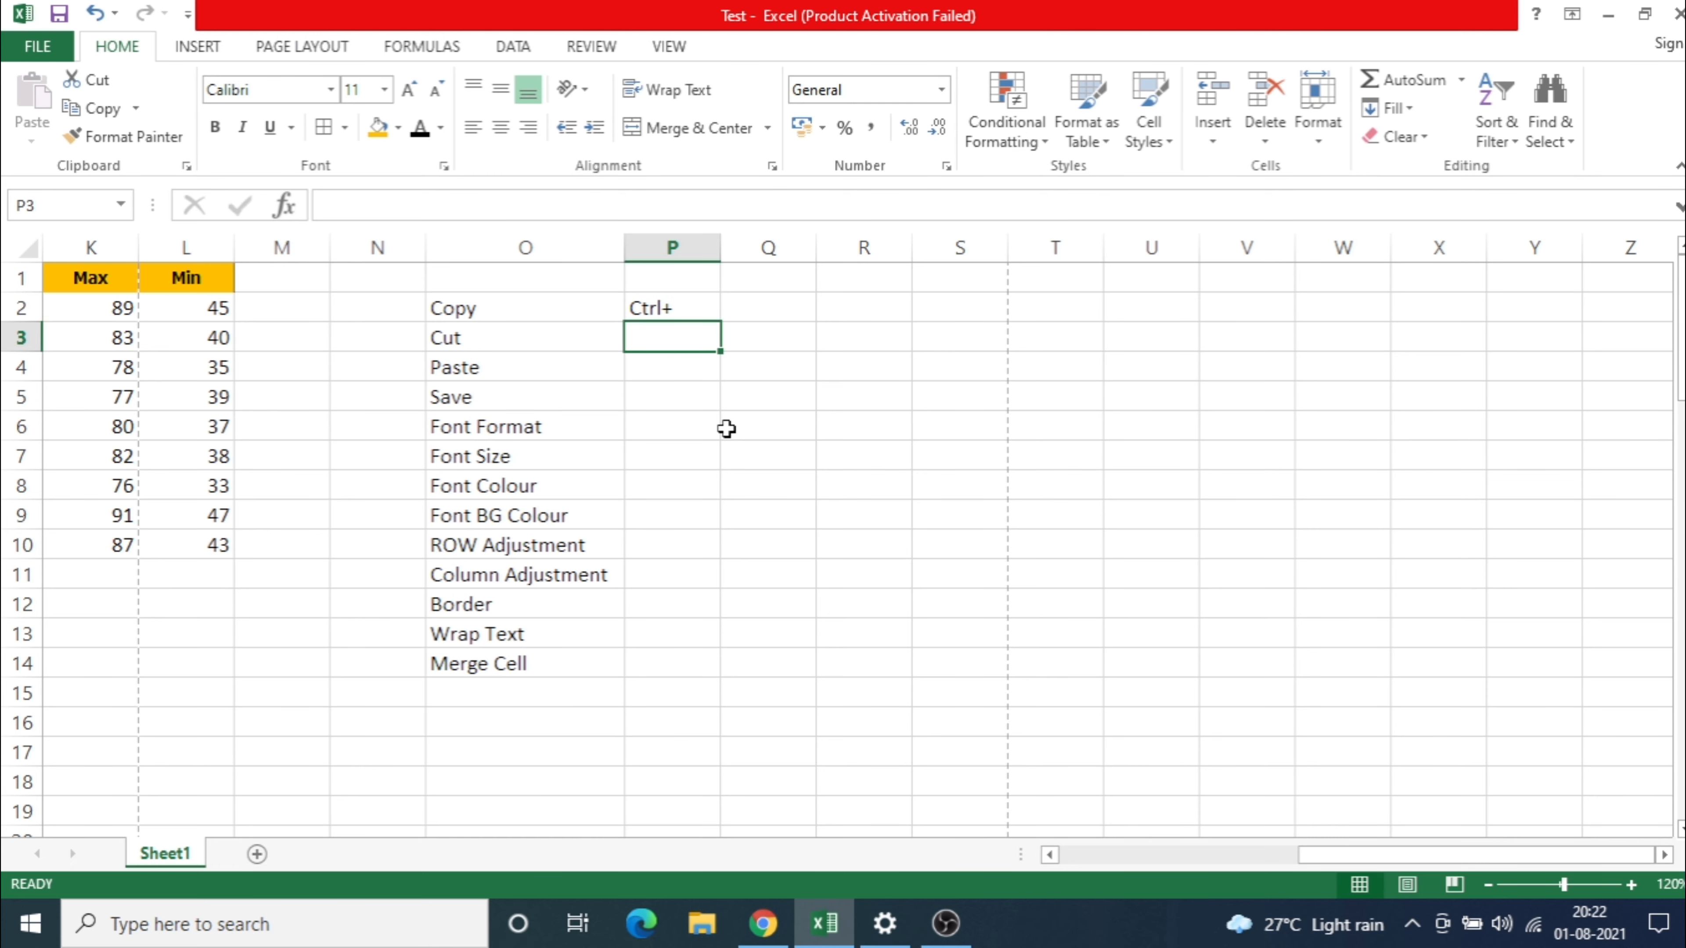
{"action": "key", "text": "Down"}
{"action": "key", "text": "Up"}
{"action": "key", "text": "Up"}
{"action": "key", "text": "F2"}
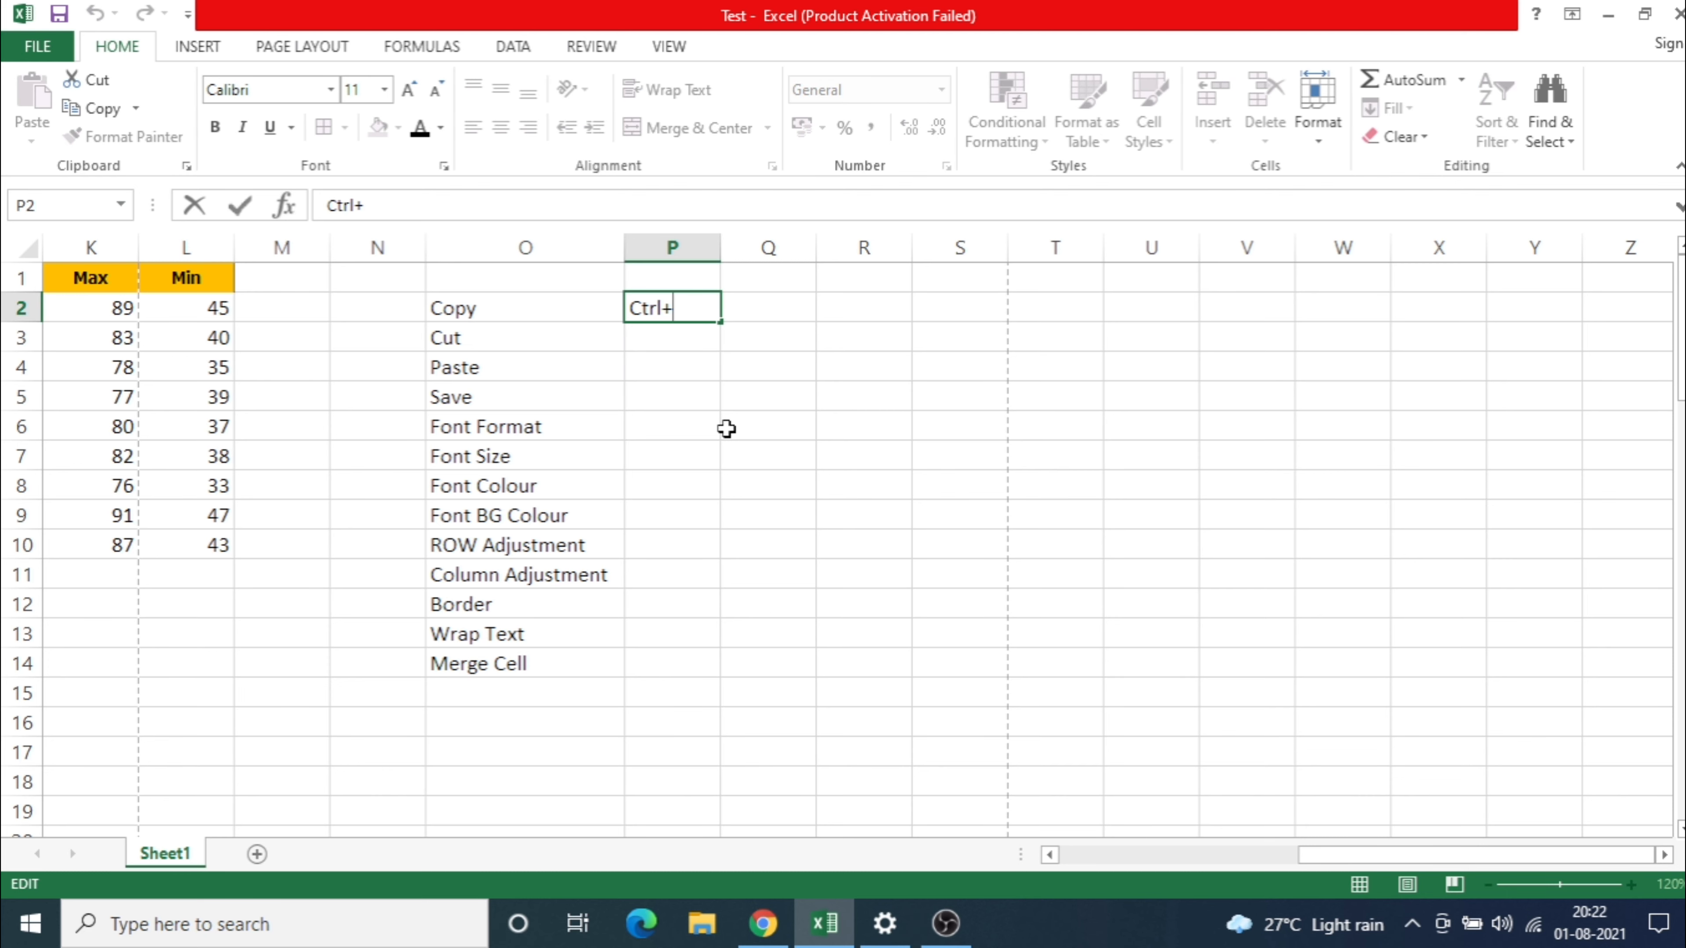
{"action": "type", "text": "C"}
{"action": "key", "text": "Return"}
Step: Copy the shortcut down into P3 and change it to "Ctrl+X" for Cut
{"action": "key", "text": "Up"}
{"action": "key", "text": "ctrl+c"}
{"action": "key", "text": "Down"}
{"action": "key", "text": "Return"}
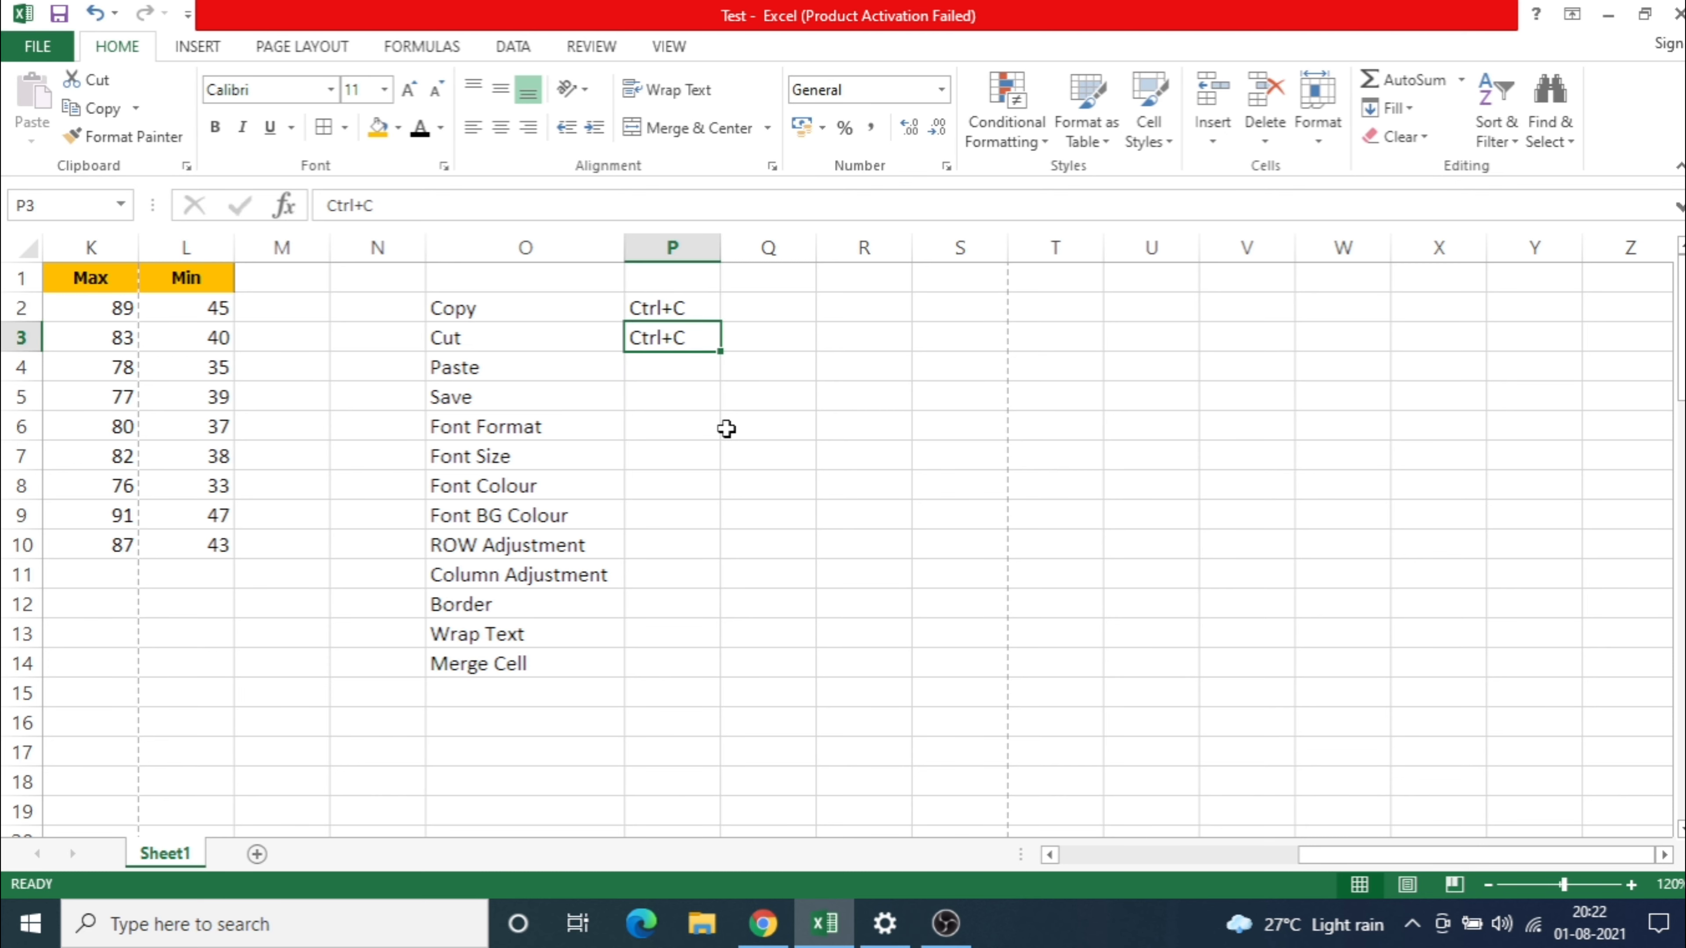
{"action": "key", "text": "F2"}
{"action": "key", "text": "shift+Left"}
{"action": "type", "text": "X"}
{"action": "key", "text": "Return"}
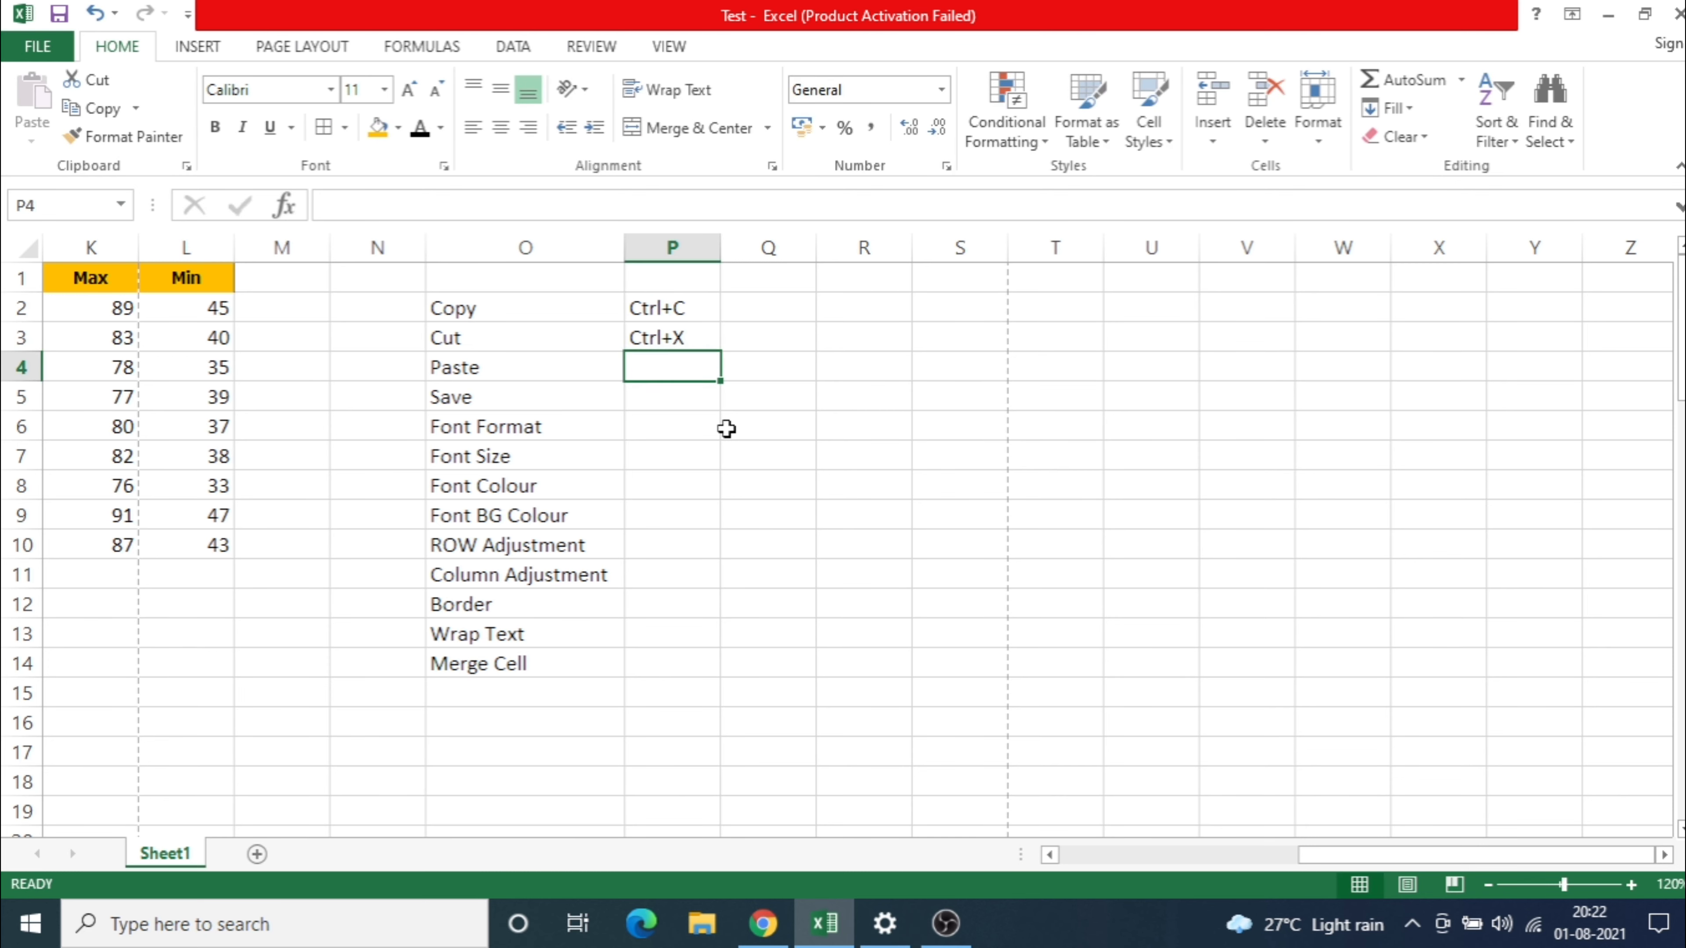
Step: Copy the shortcut down into P4 and change it to "Ctrl+V" for Paste
{"action": "key", "text": "Up"}
{"action": "key", "text": "ctrl+c"}
{"action": "key", "text": "Down"}
{"action": "key", "text": "Return"}
{"action": "key", "text": "F2"}
{"action": "key", "text": "shift+Left"}
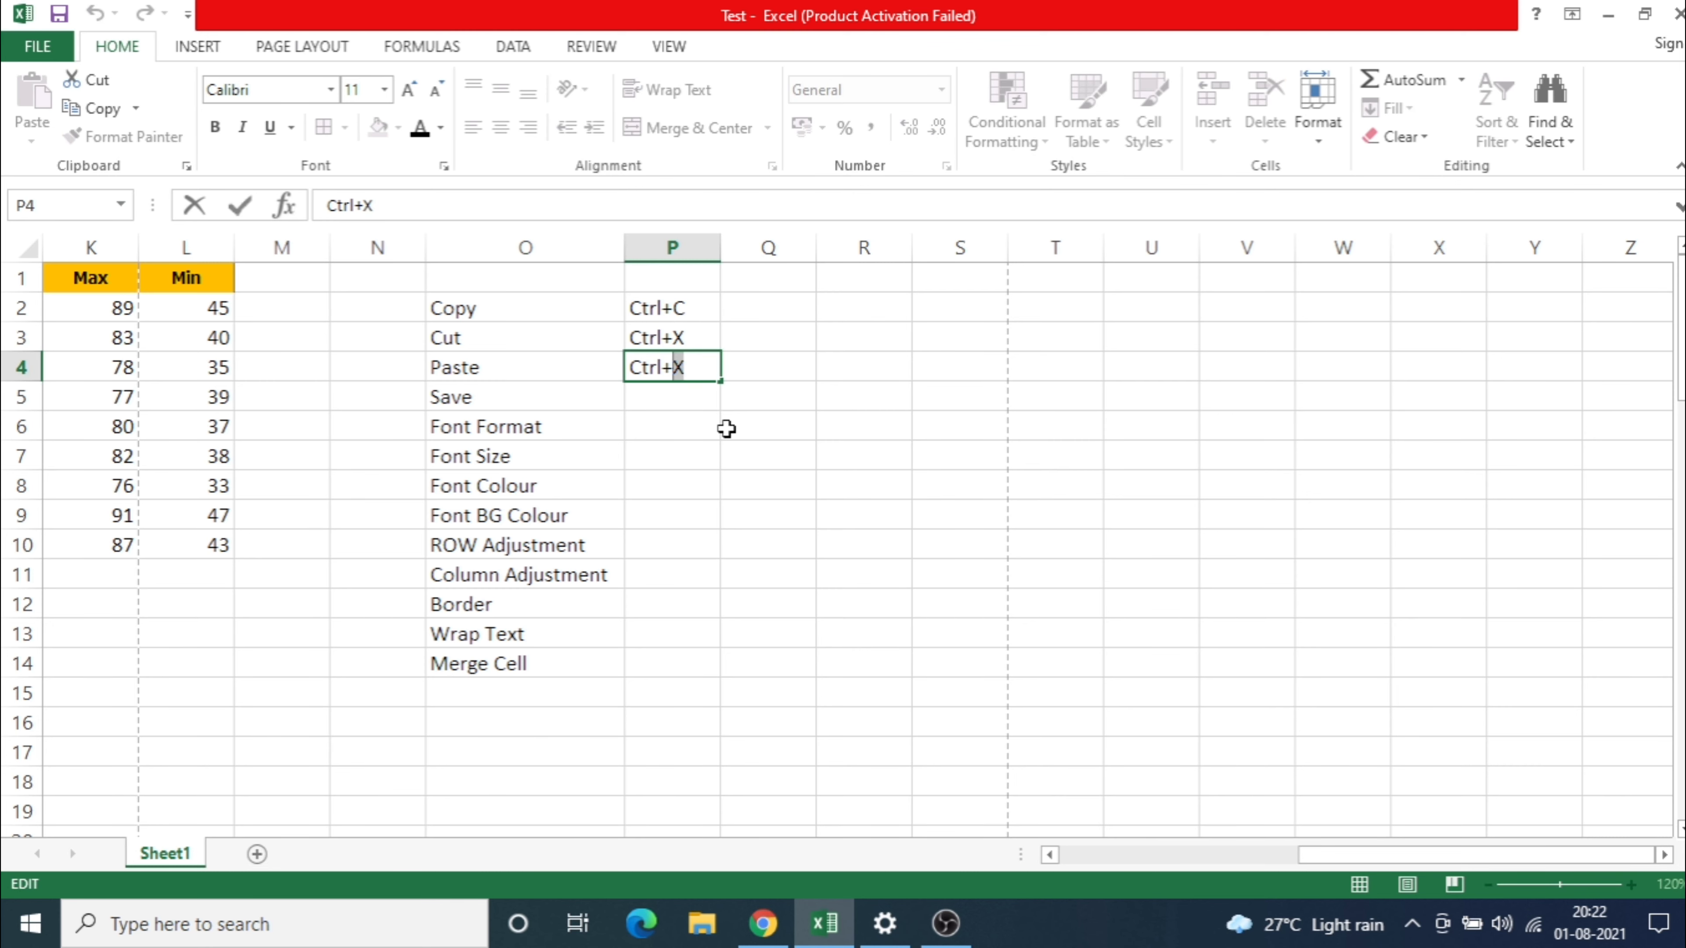
{"action": "type", "text": "V"}
{"action": "key", "text": "Return"}
Step: Copy the shortcut down into P5 and change it to "Ctrl+S" for Save
{"action": "key", "text": "Up"}
{"action": "key", "text": "ctrl+c"}
{"action": "key", "text": "Down"}
{"action": "key", "text": "Return"}
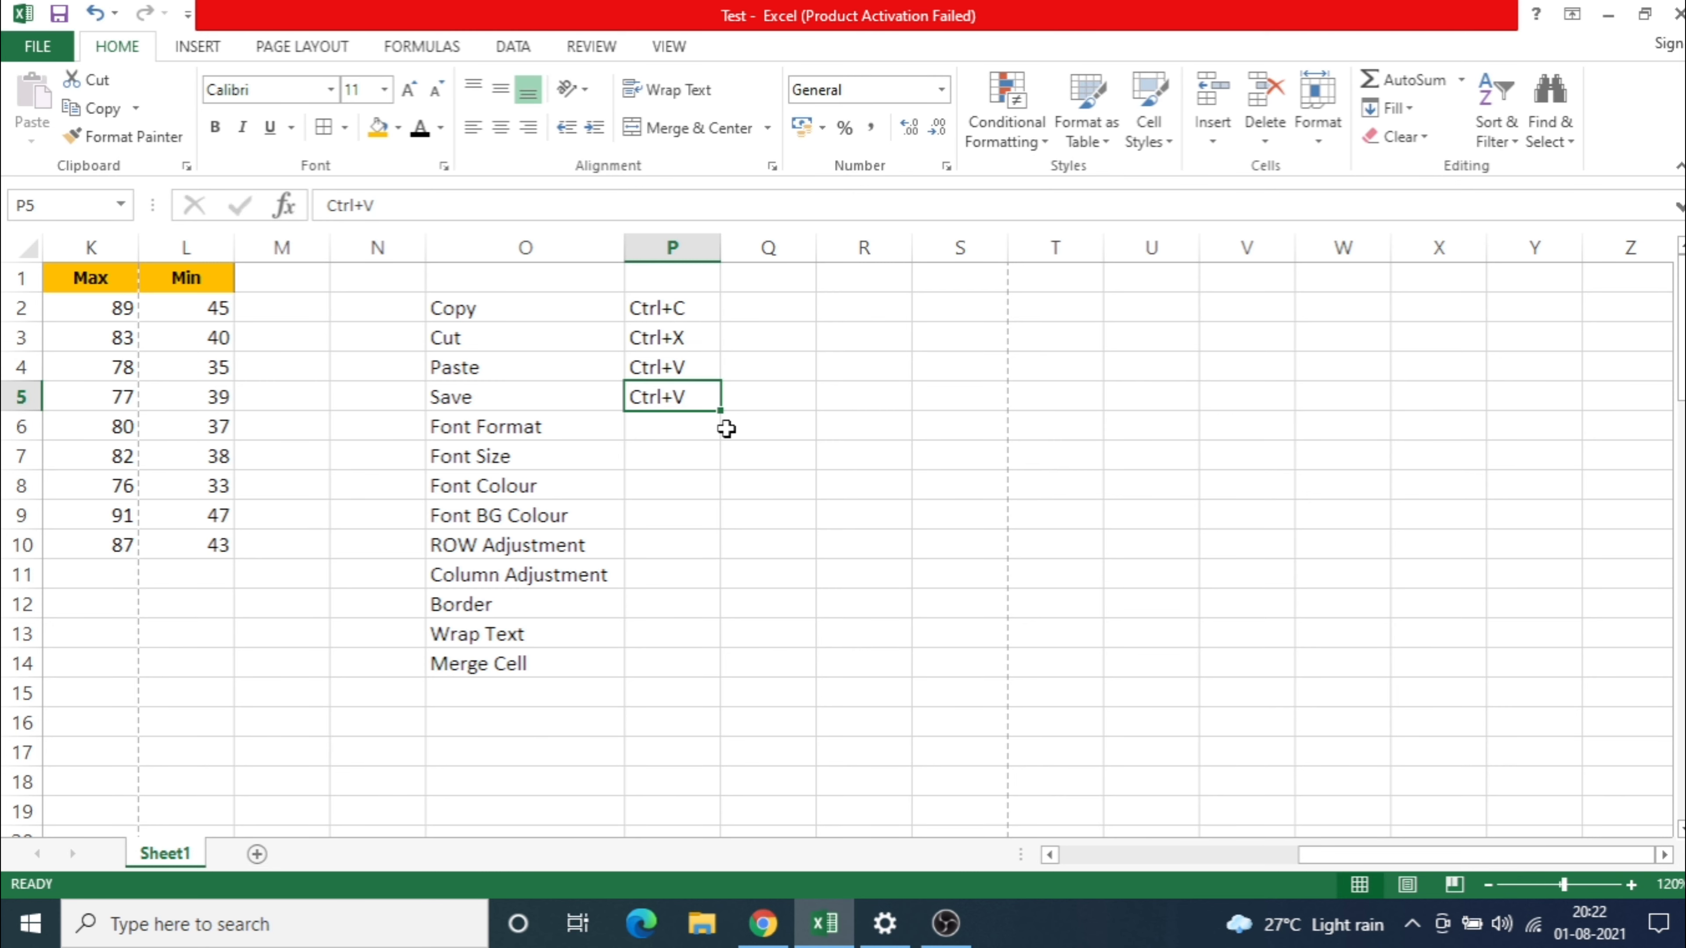
{"action": "key", "text": "F2"}
{"action": "key", "text": "shift+Left"}
{"action": "type", "text": "S"}
{"action": "key", "text": "Return"}
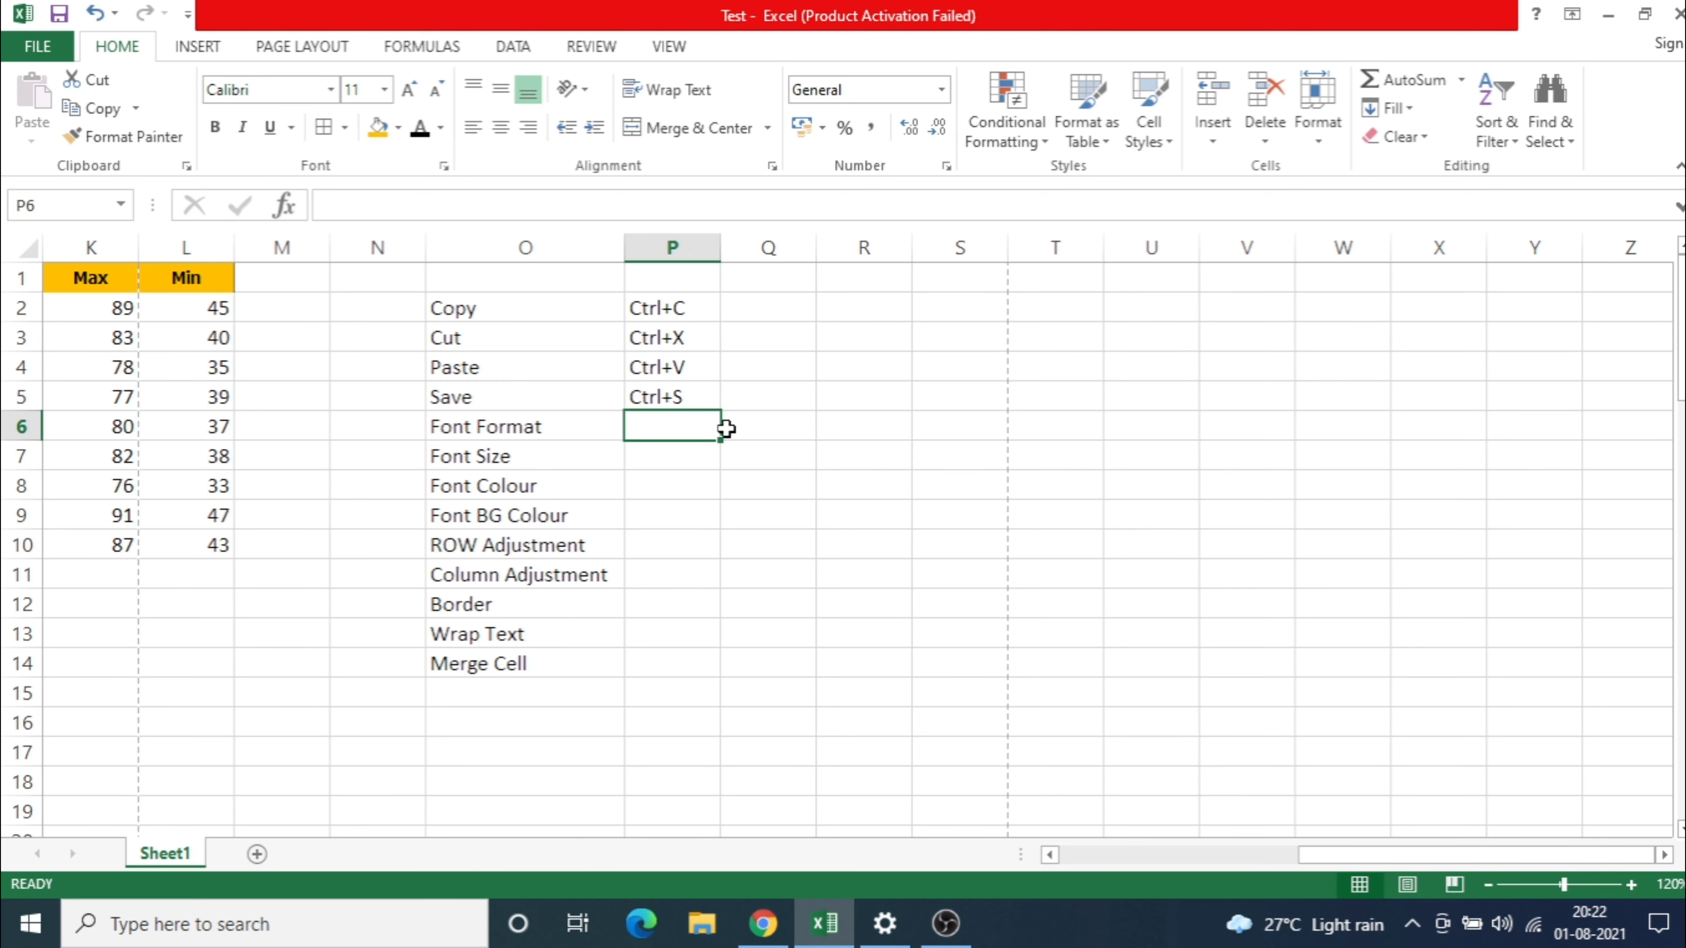
Step: Enter "Alt+H+FF" in P6 as the Font Format shortcut
{"action": "type", "text": "A"}
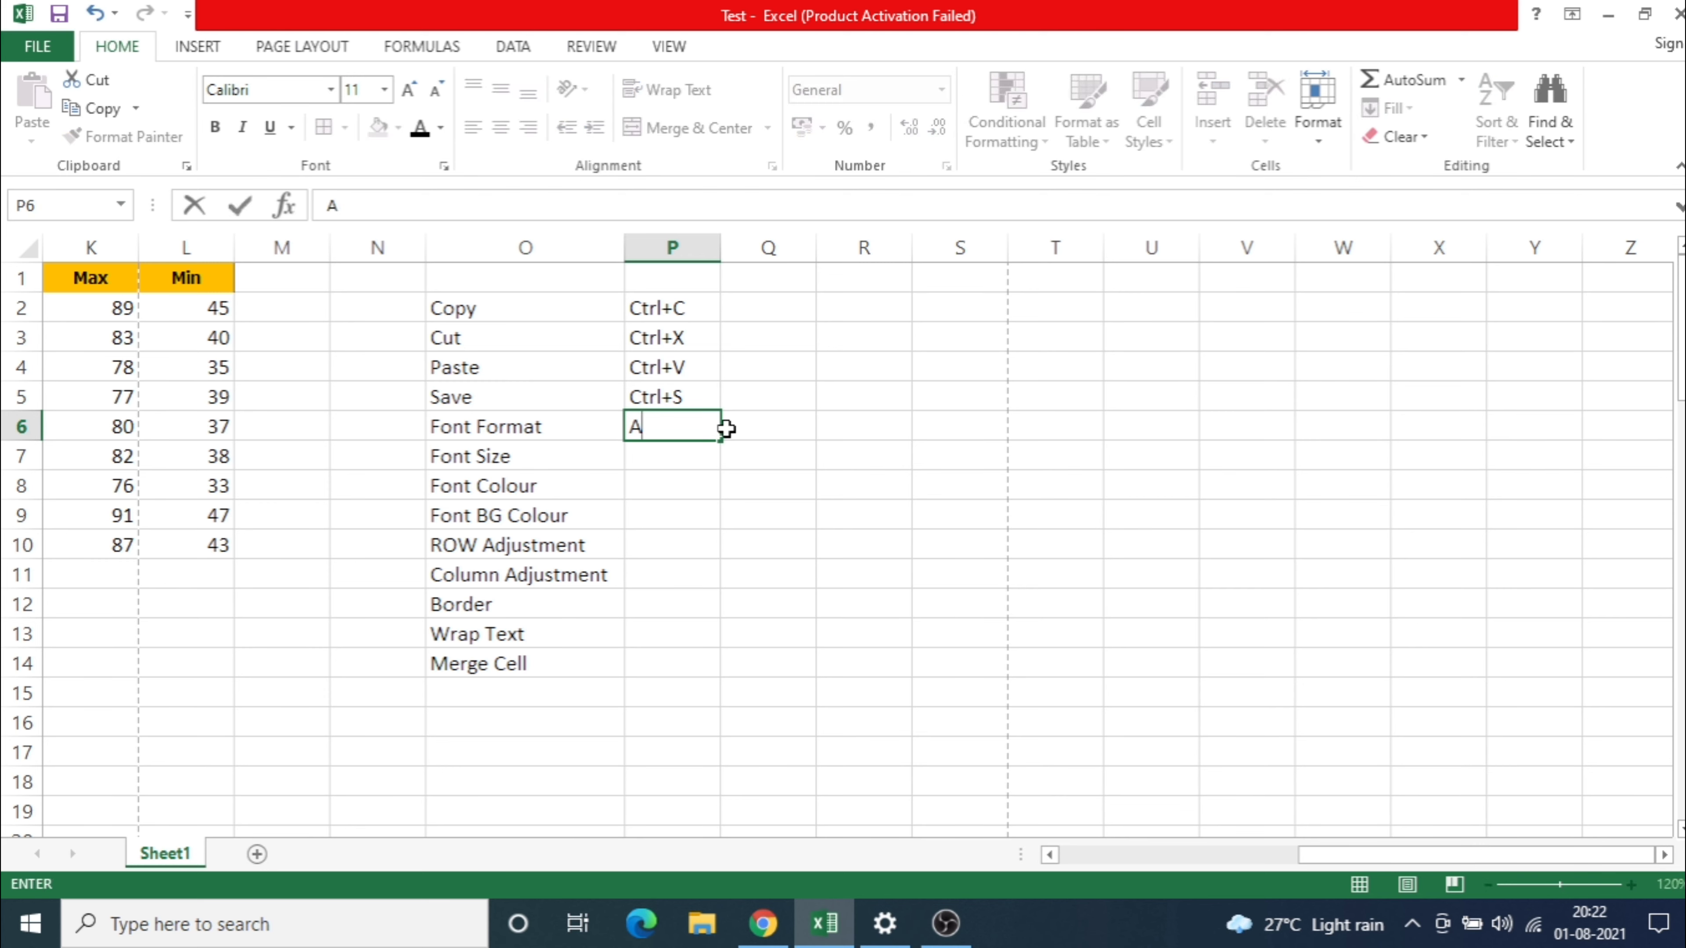
{"action": "type", "text": "lt+H+FC"}
{"action": "key", "text": "BackSpace"}
{"action": "type", "text": "F"}
{"action": "key", "text": "Return"}
Step: Demonstrate the Alt+H+FF key sequence on the Home ribbon, cancelling it afterwards
{"action": "key", "text": "Up"}
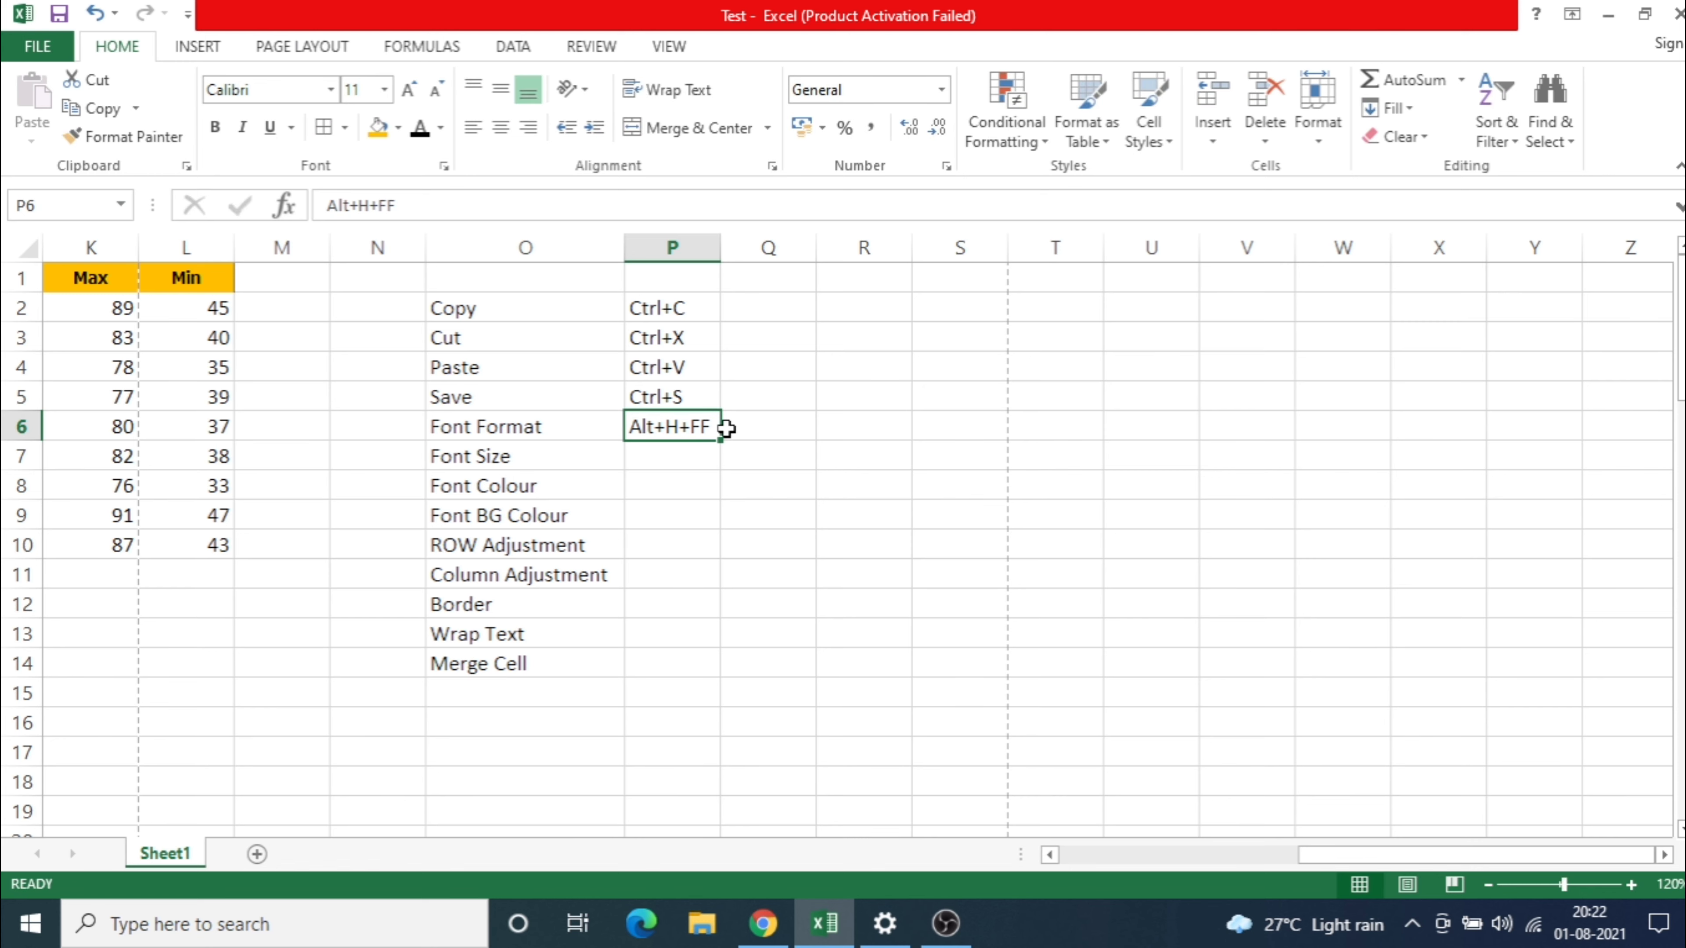
{"action": "left_click", "coordinate": [249, 89]}
{"action": "left_click", "coordinate": [693, 437]}
{"action": "key", "text": "alt"}
{"action": "key", "text": "h"}
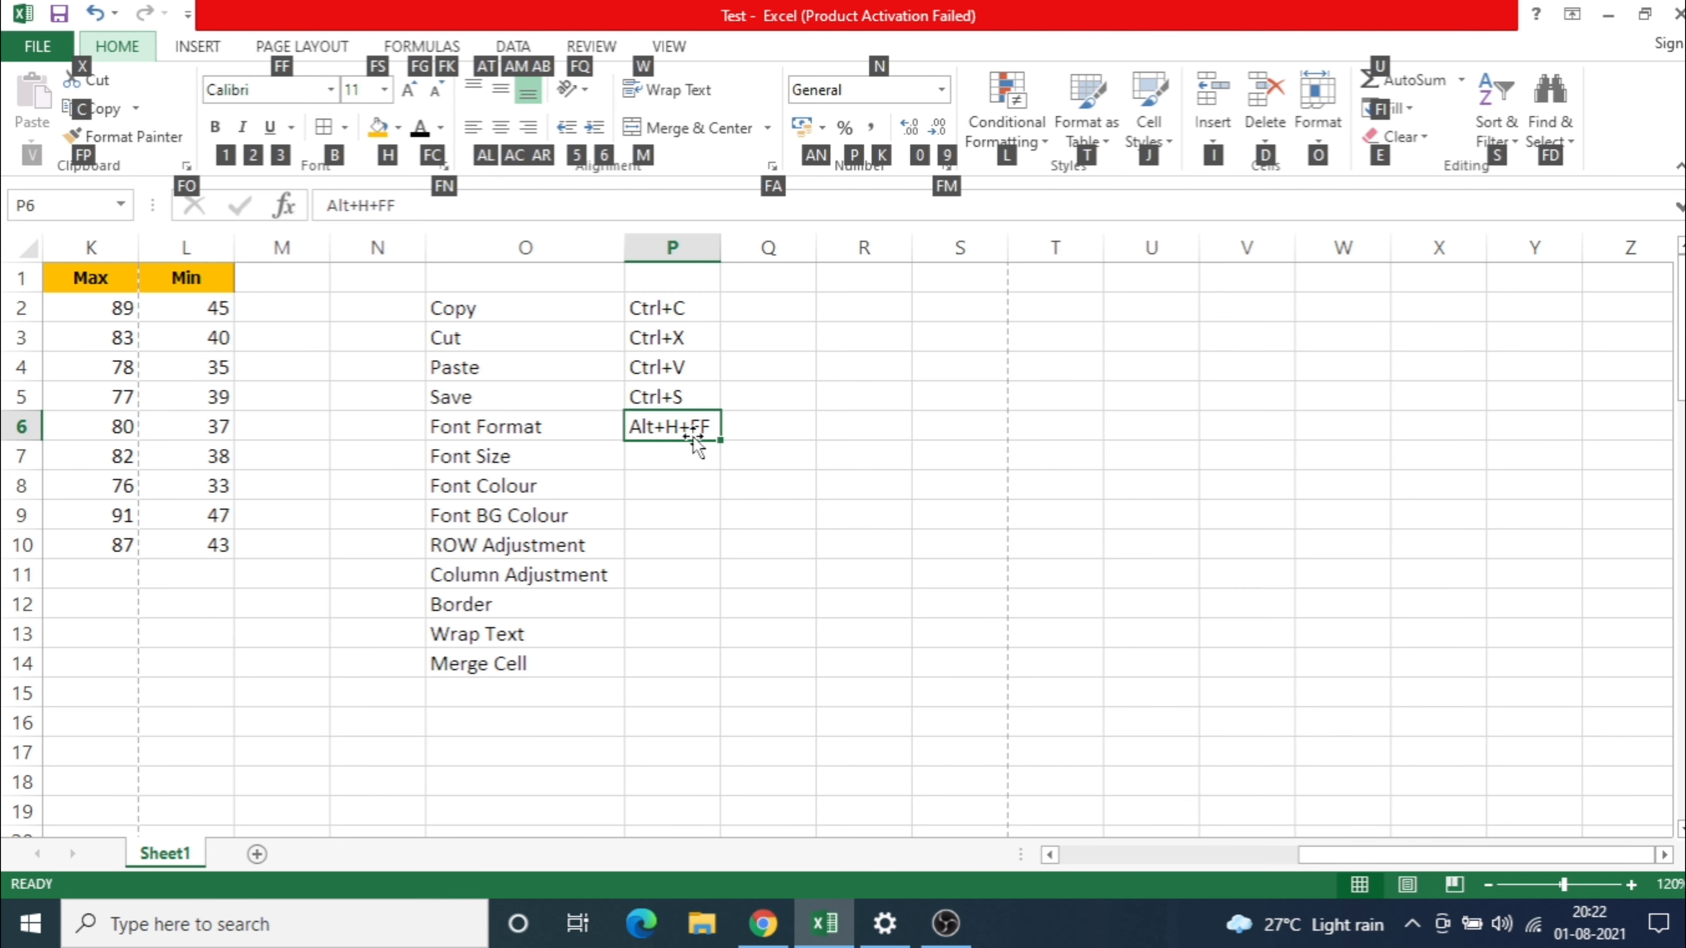
{"action": "key", "text": "f"}
{"action": "key", "text": "f"}
{"action": "key", "text": "Escape"}
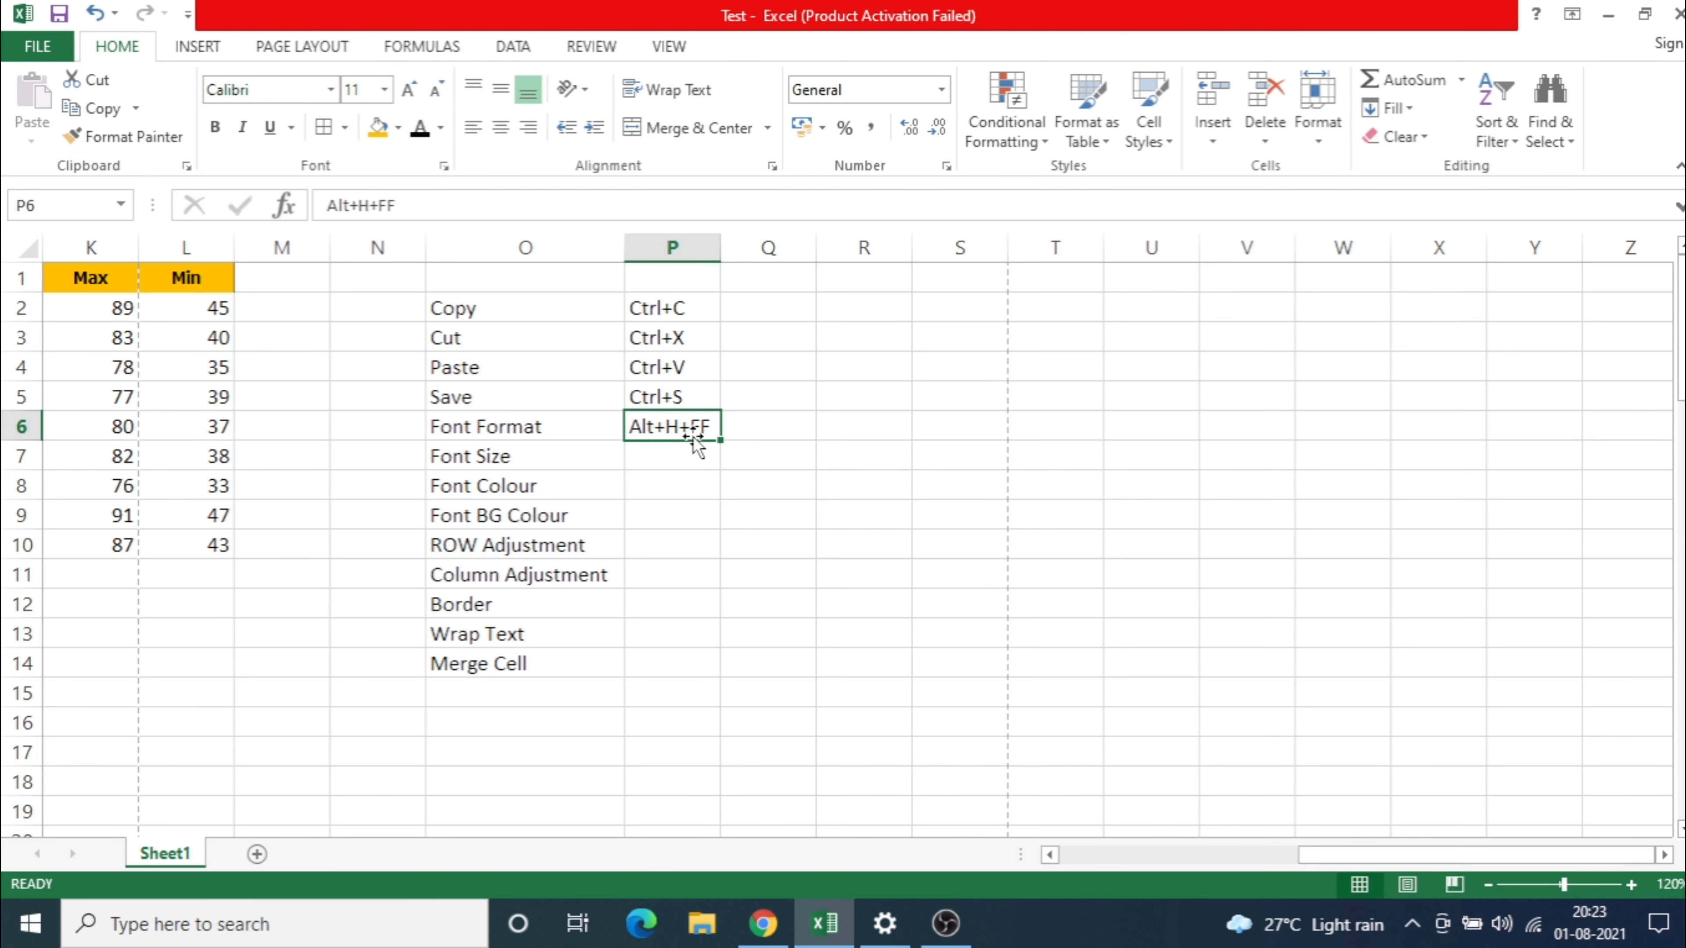
{"action": "key", "text": "Return"}
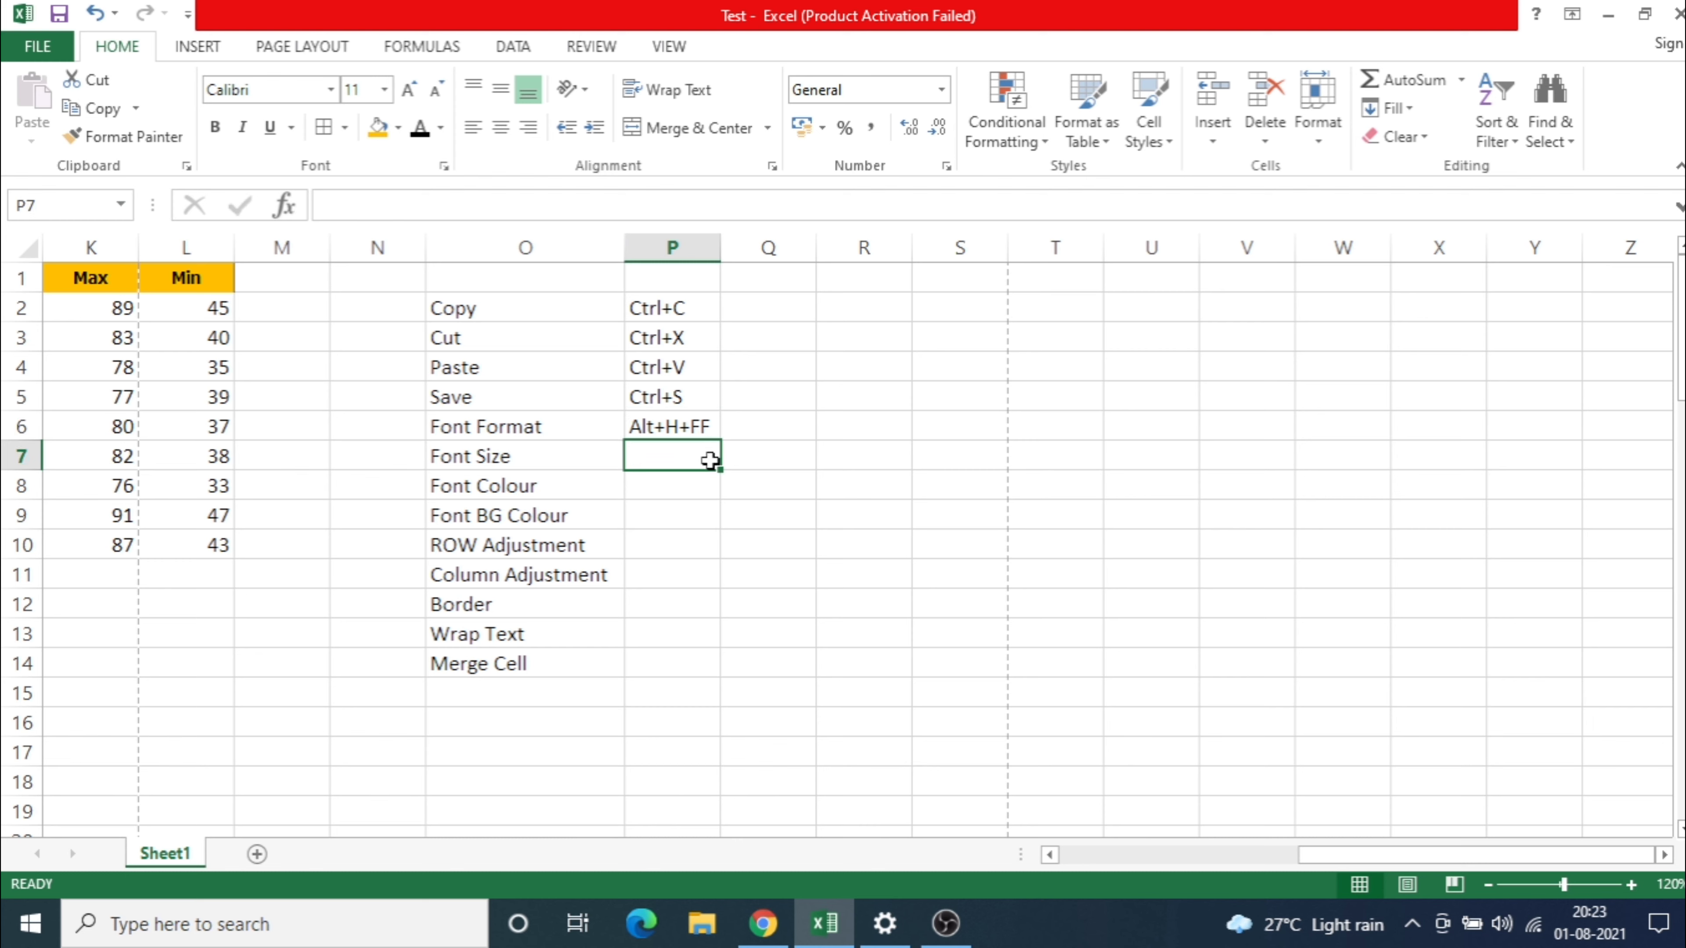
Step: Copy the shortcut into P7 and change it to "Alt+H+FS" for Font Size
{"action": "key", "text": "Up"}
{"action": "key", "text": "ctrl+c"}
{"action": "key", "text": "Down"}
{"action": "key", "text": "Return"}
{"action": "key", "text": "F2"}
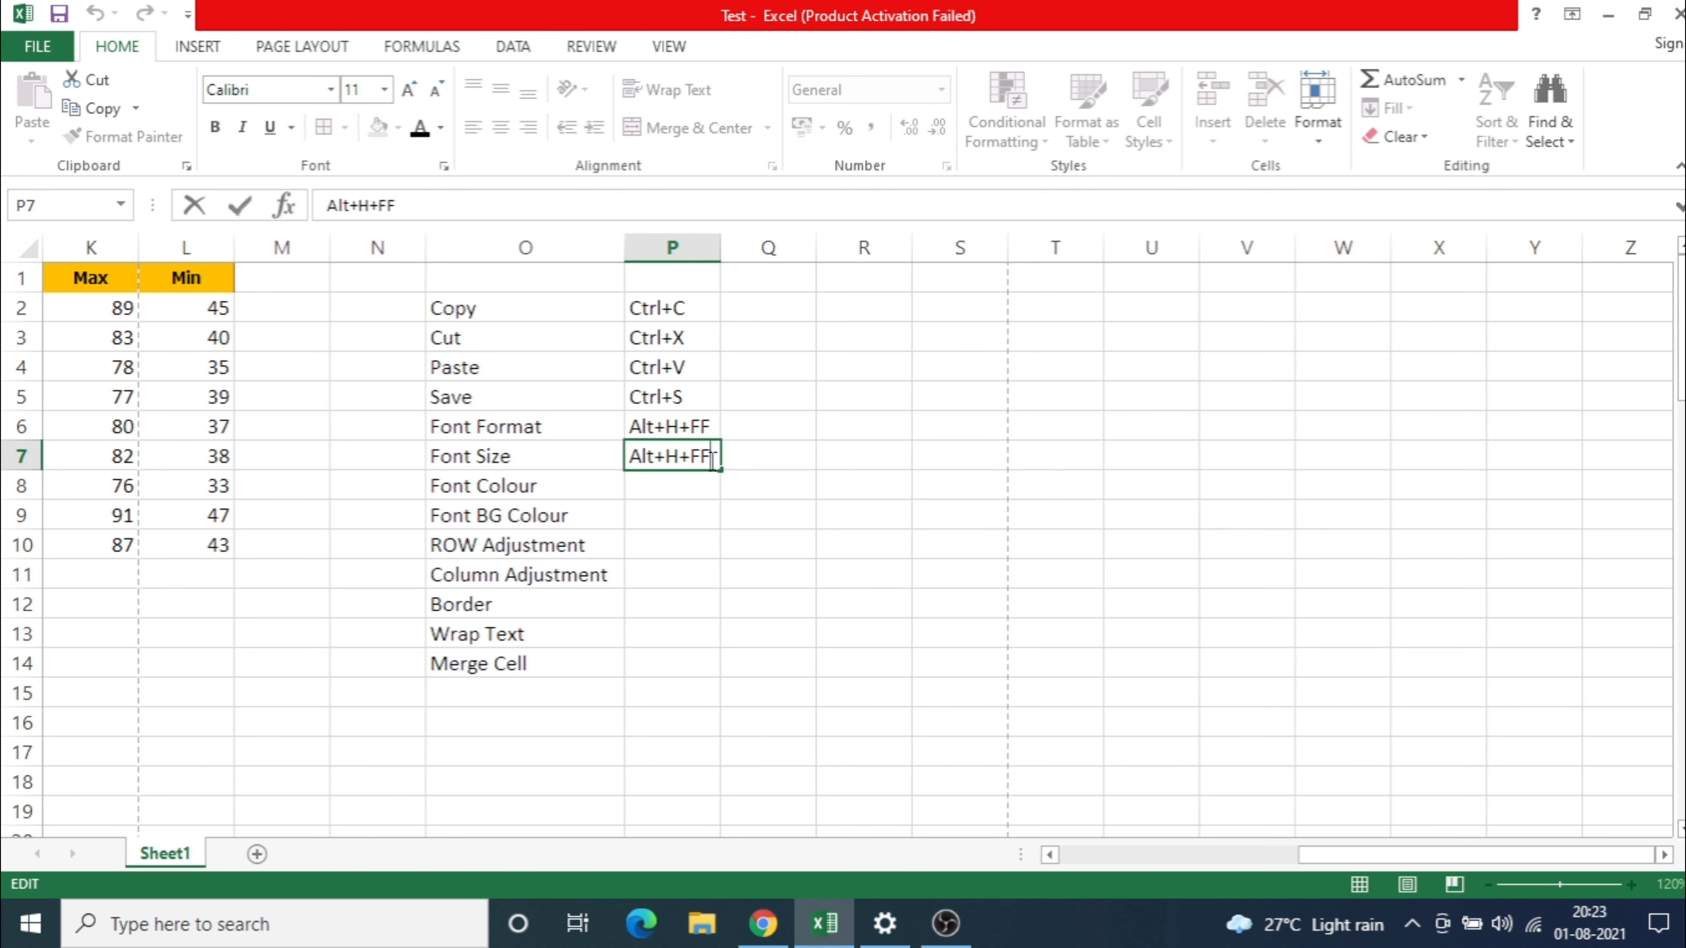
{"action": "key", "text": "shift+Left"}
{"action": "type", "text": "S"}
{"action": "key", "text": "Return"}
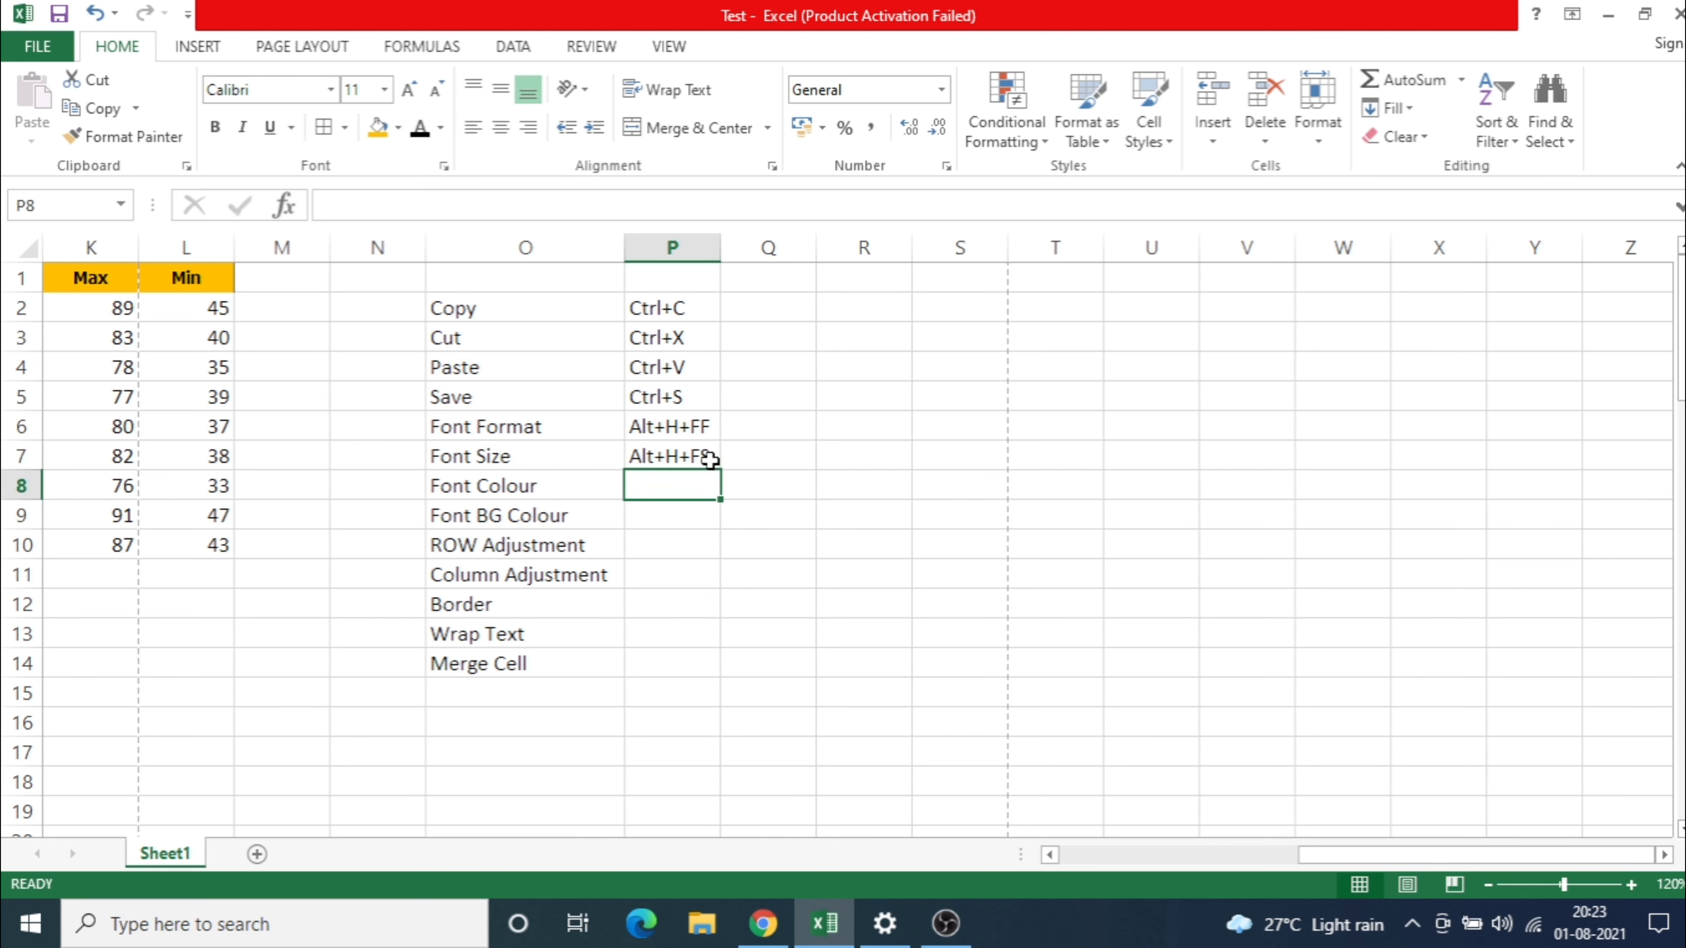
Step: Copy the shortcut into P8 and change it to "Alt+H+FC" for Font Colour
{"action": "key", "text": "Up"}
{"action": "key", "text": "ctrl+c"}
{"action": "key", "text": "Down"}
{"action": "key", "text": "Return"}
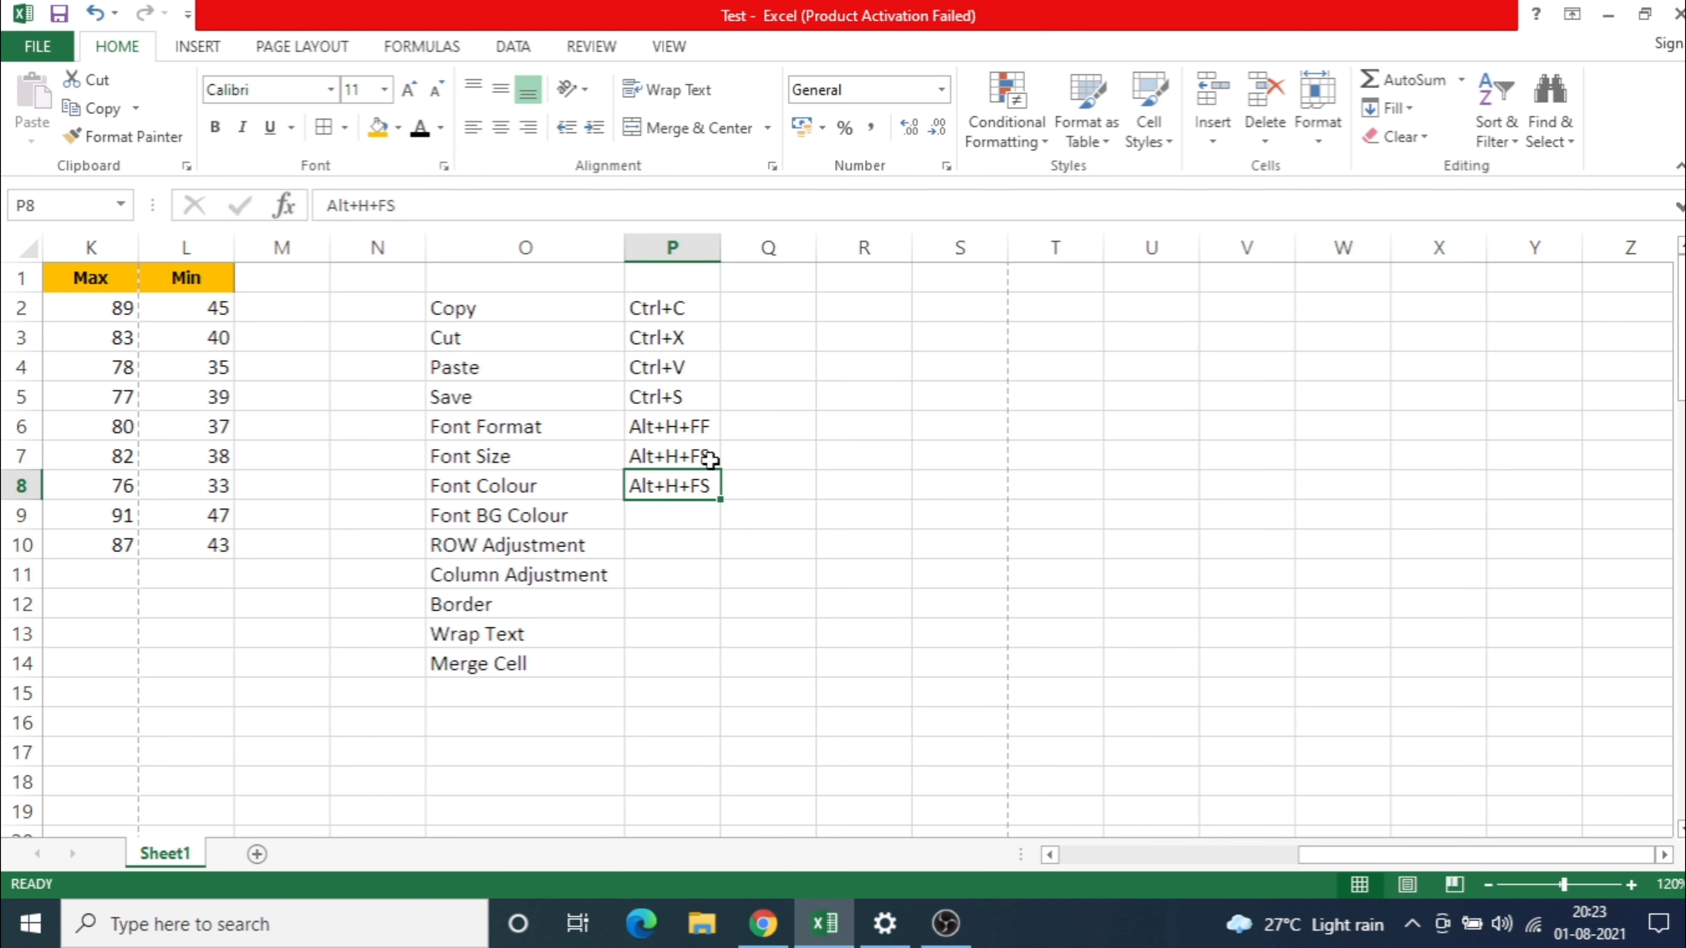
{"action": "key", "text": "F2"}
{"action": "key", "text": "F2"}
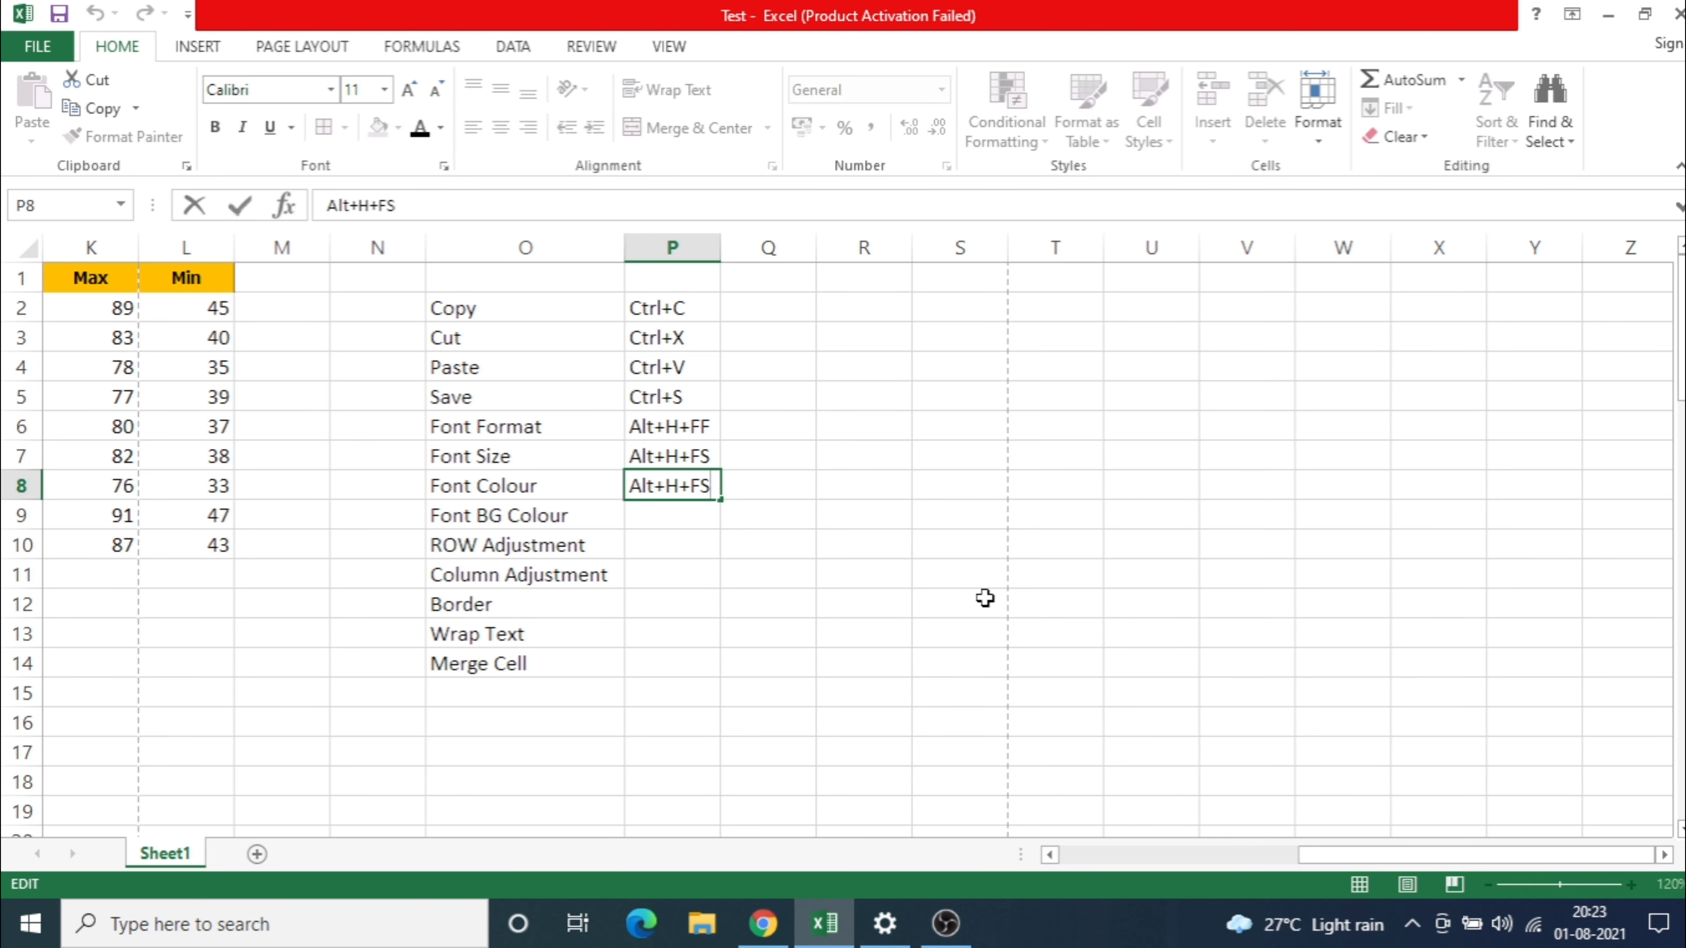
{"action": "key", "text": "shift+Left"}
{"action": "type", "text": "C"}
{"action": "key", "text": "Return"}
Step: Copy the shortcut into P9 and change it to "Alt+H+H" for Font BG Colour
{"action": "key", "text": "Up"}
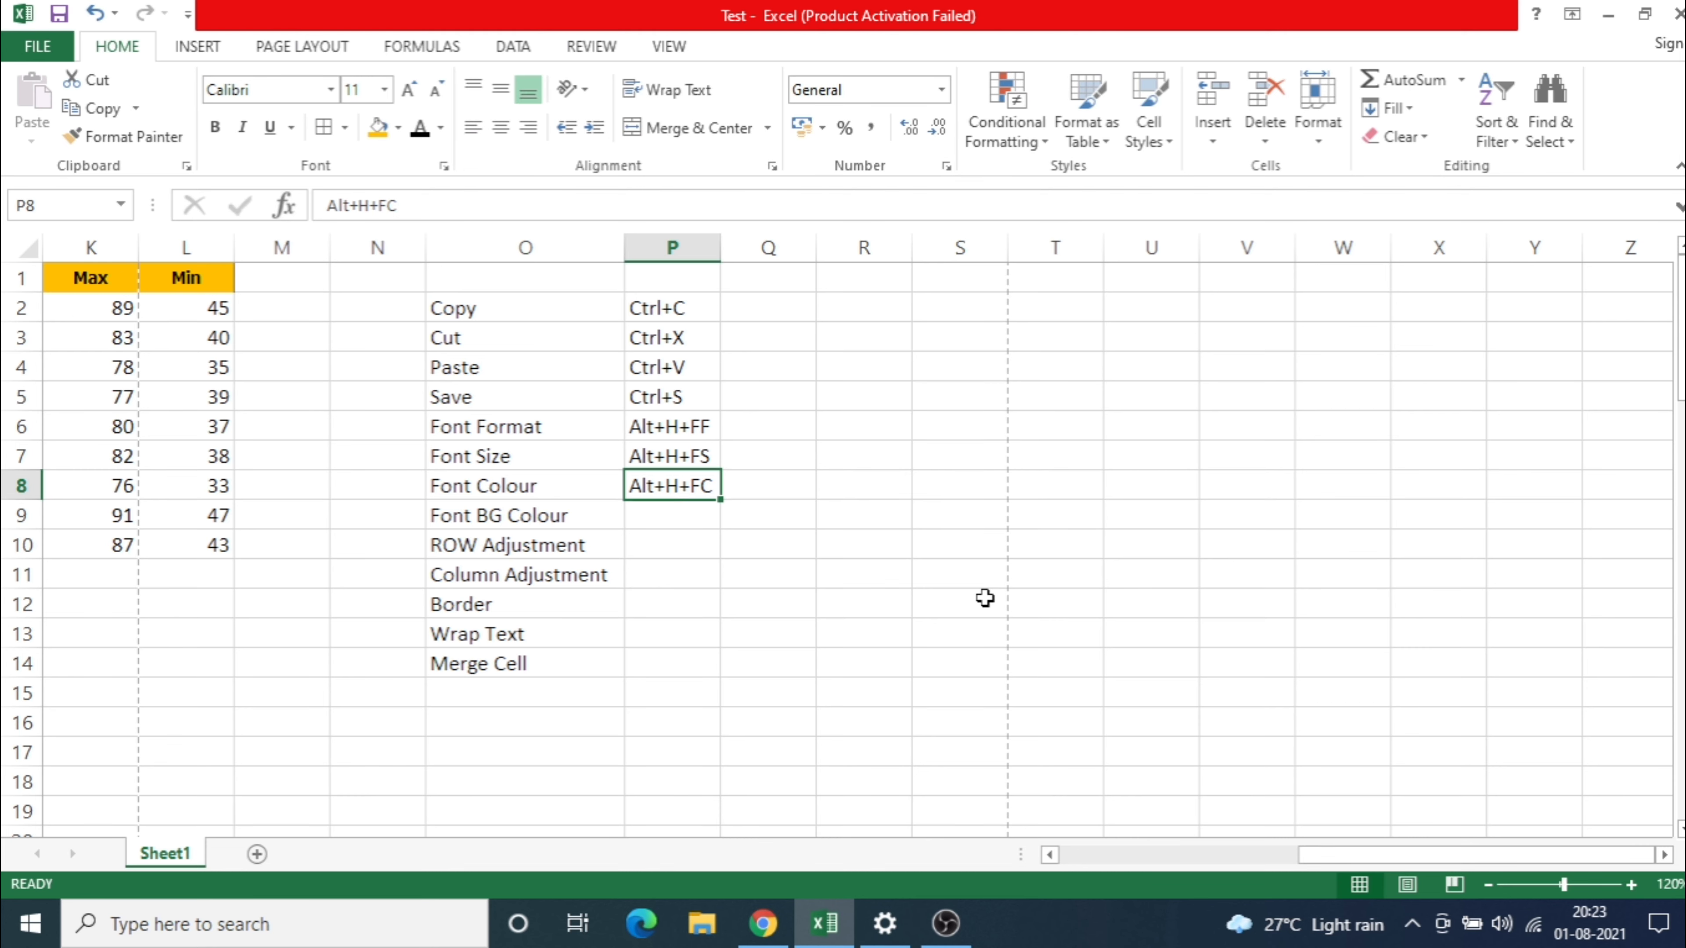
{"action": "key", "text": "ctrl+c"}
{"action": "key", "text": "Down"}
{"action": "key", "text": "Return"}
{"action": "key", "text": "F2"}
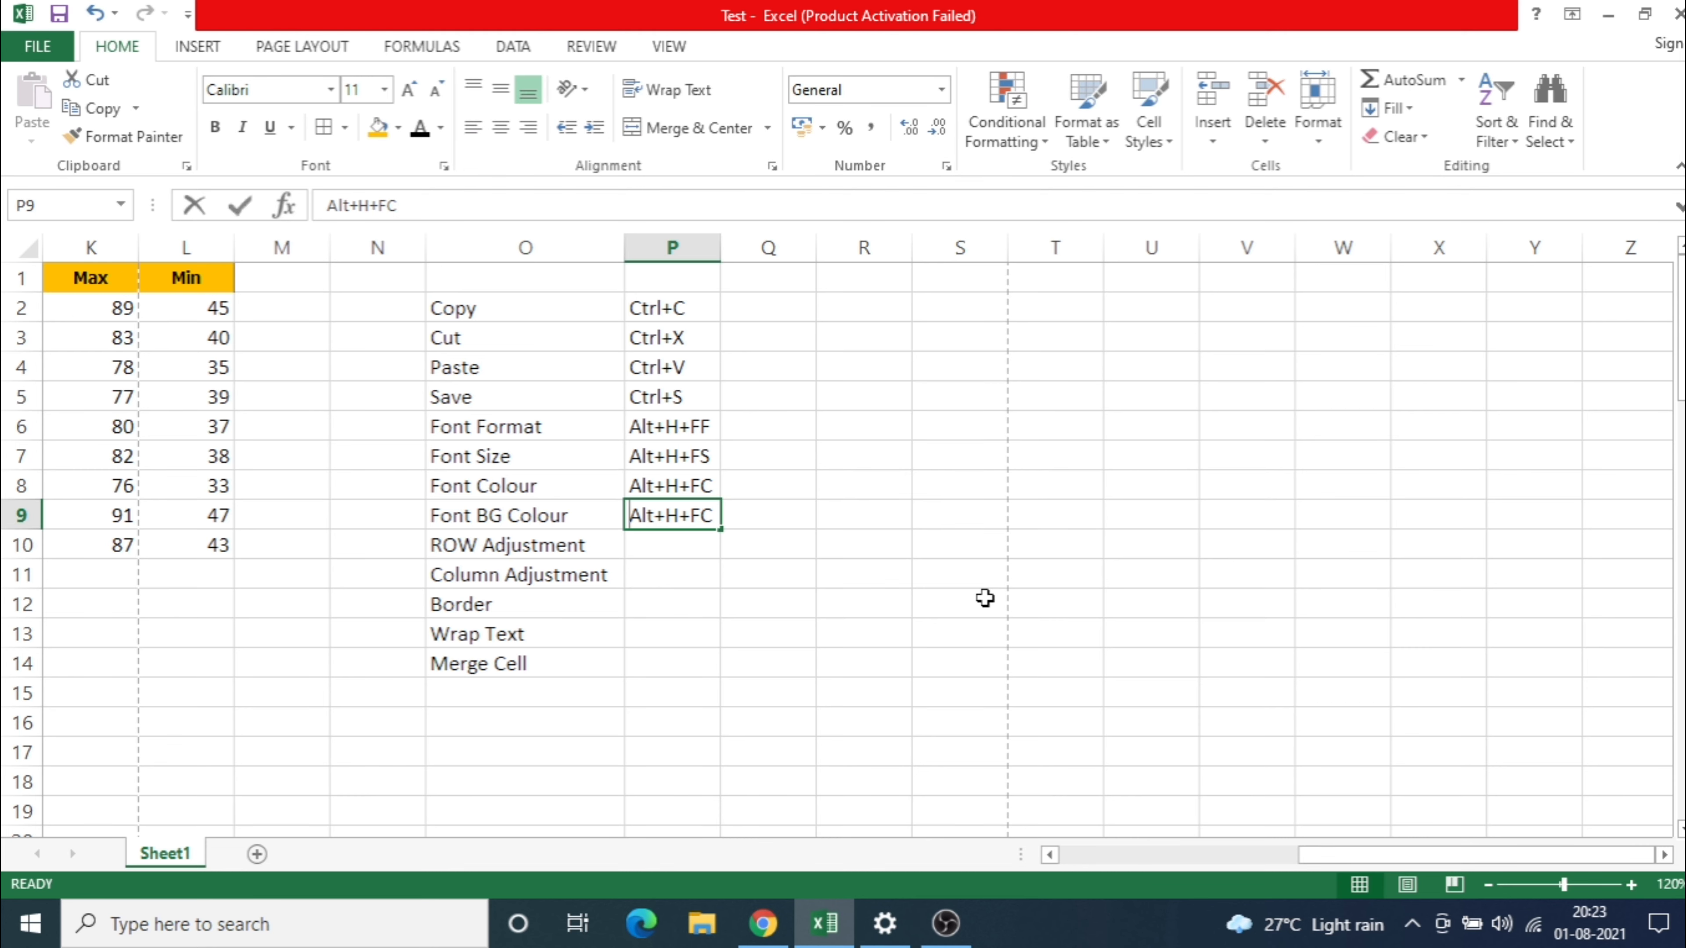
{"action": "key", "text": "shift+Left"}
{"action": "key", "text": "shift+Left"}
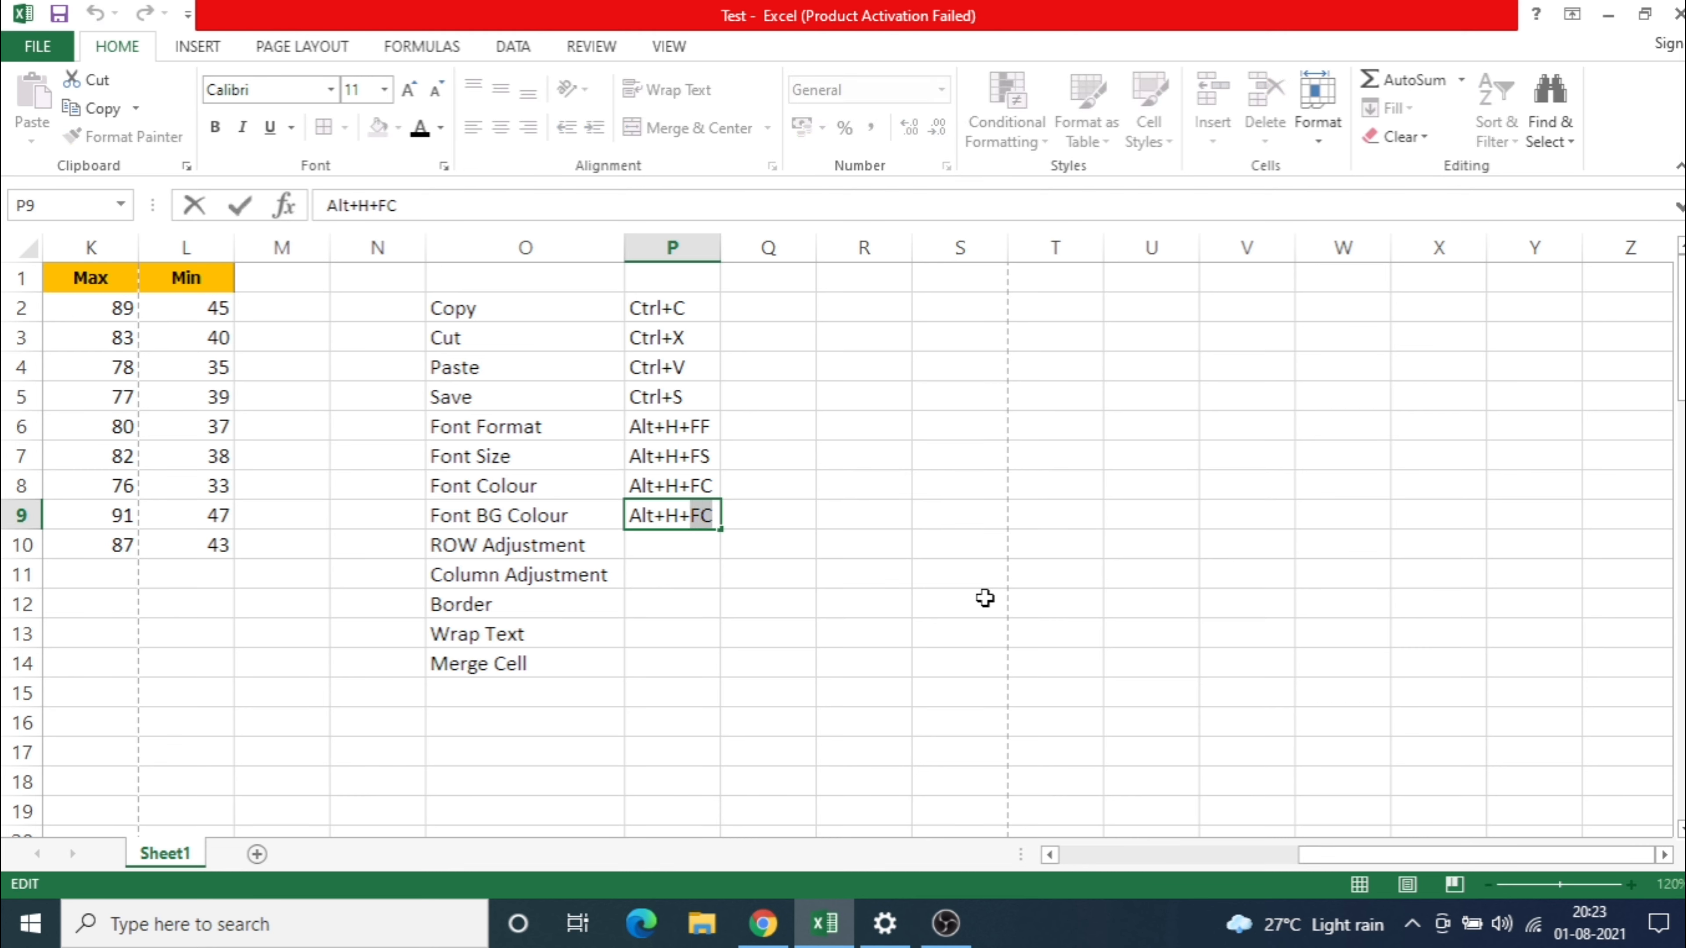
{"action": "type", "text": "H"}
{"action": "key", "text": "Return"}
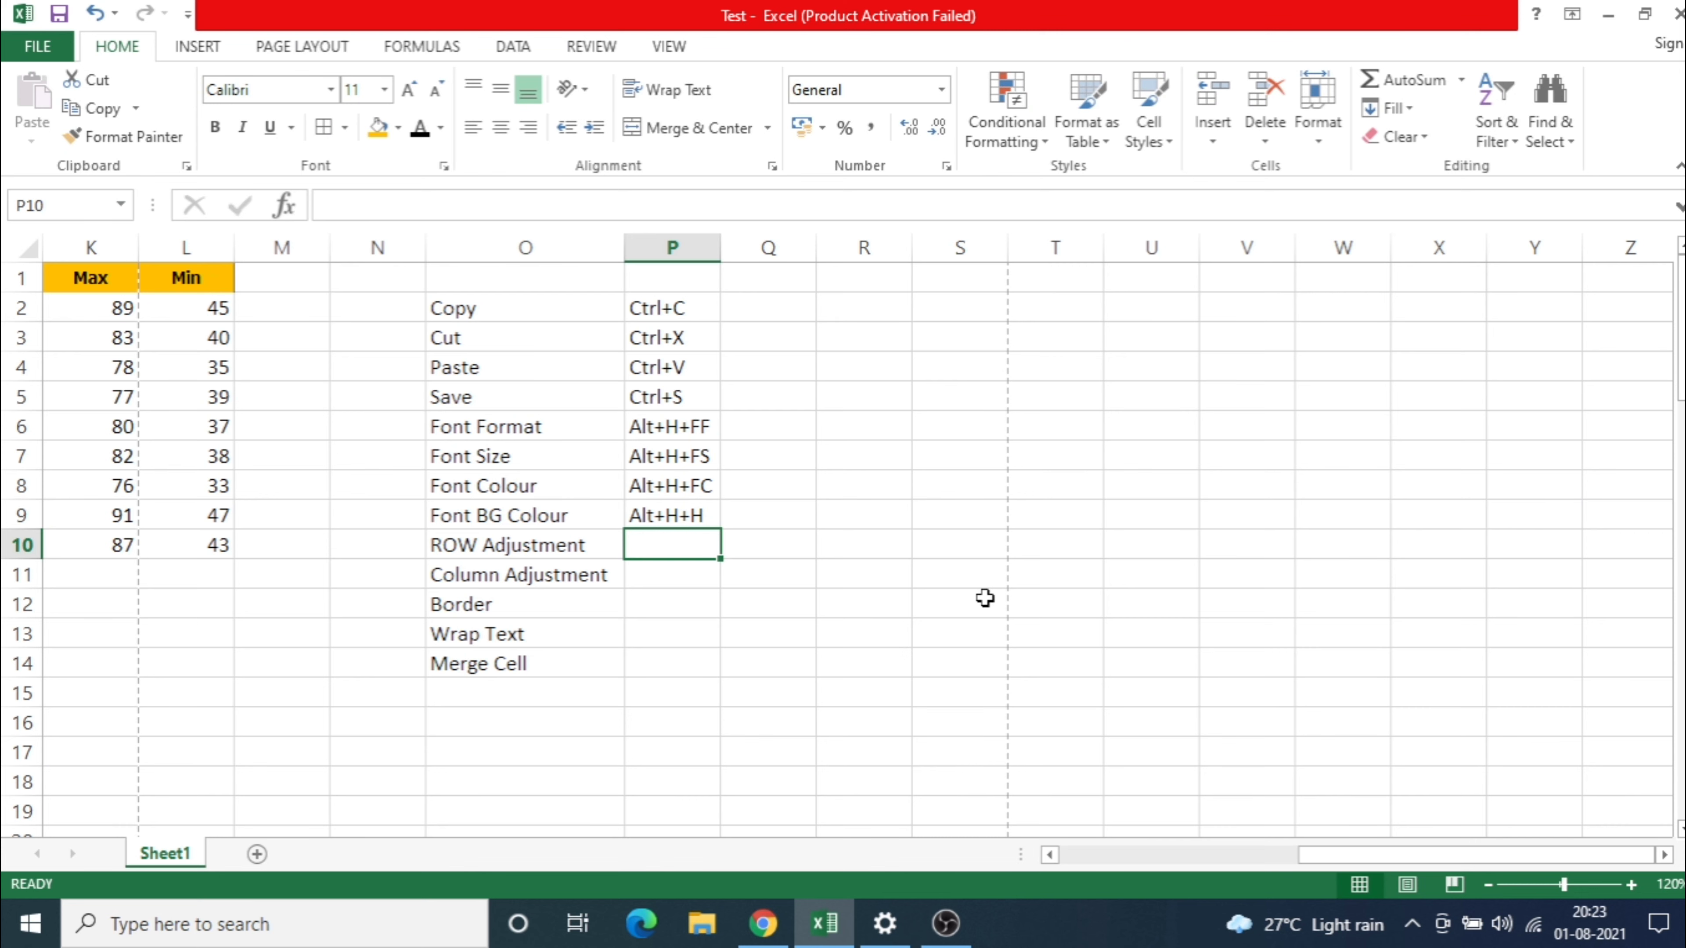
Step: Copy the shortcut into P10 and change it to "Alt+O+R+A" for ROW Adjustment
{"action": "key", "text": "Up"}
{"action": "key", "text": "ctrl+c"}
{"action": "key", "text": "Down"}
{"action": "key", "text": "Return"}
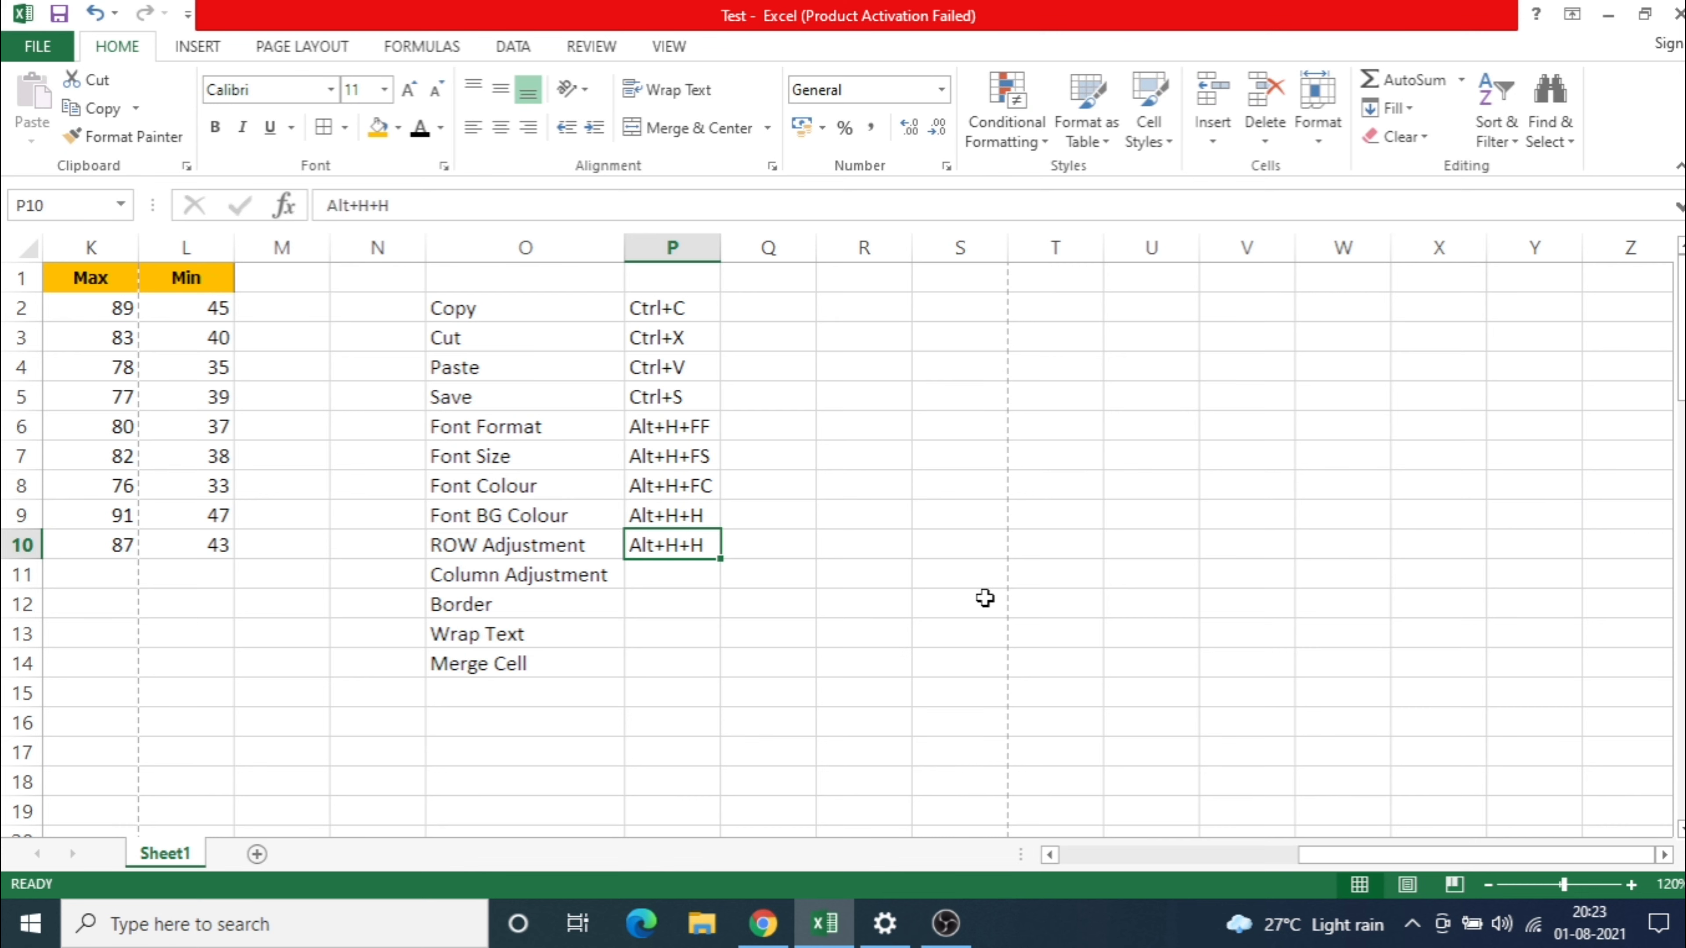
{"action": "key", "text": "F2"}
{"action": "key", "text": "shift+Left"}
{"action": "key", "text": "shift+Left"}
{"action": "key", "text": "shift+Left"}
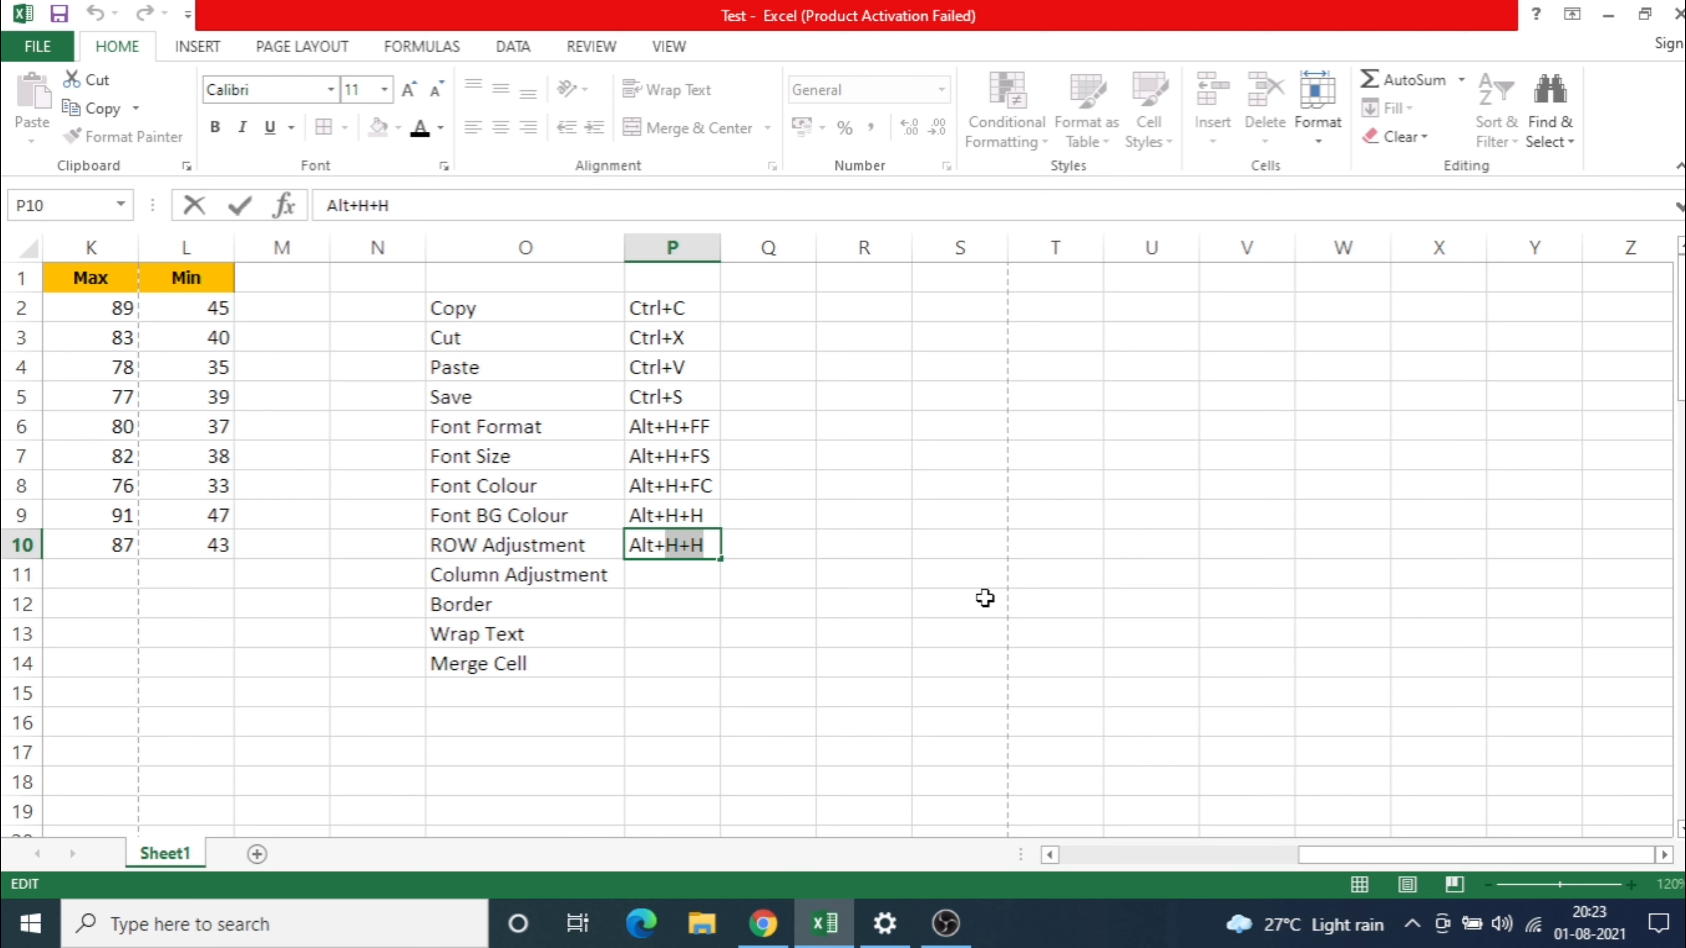
{"action": "type", "text": "O"}
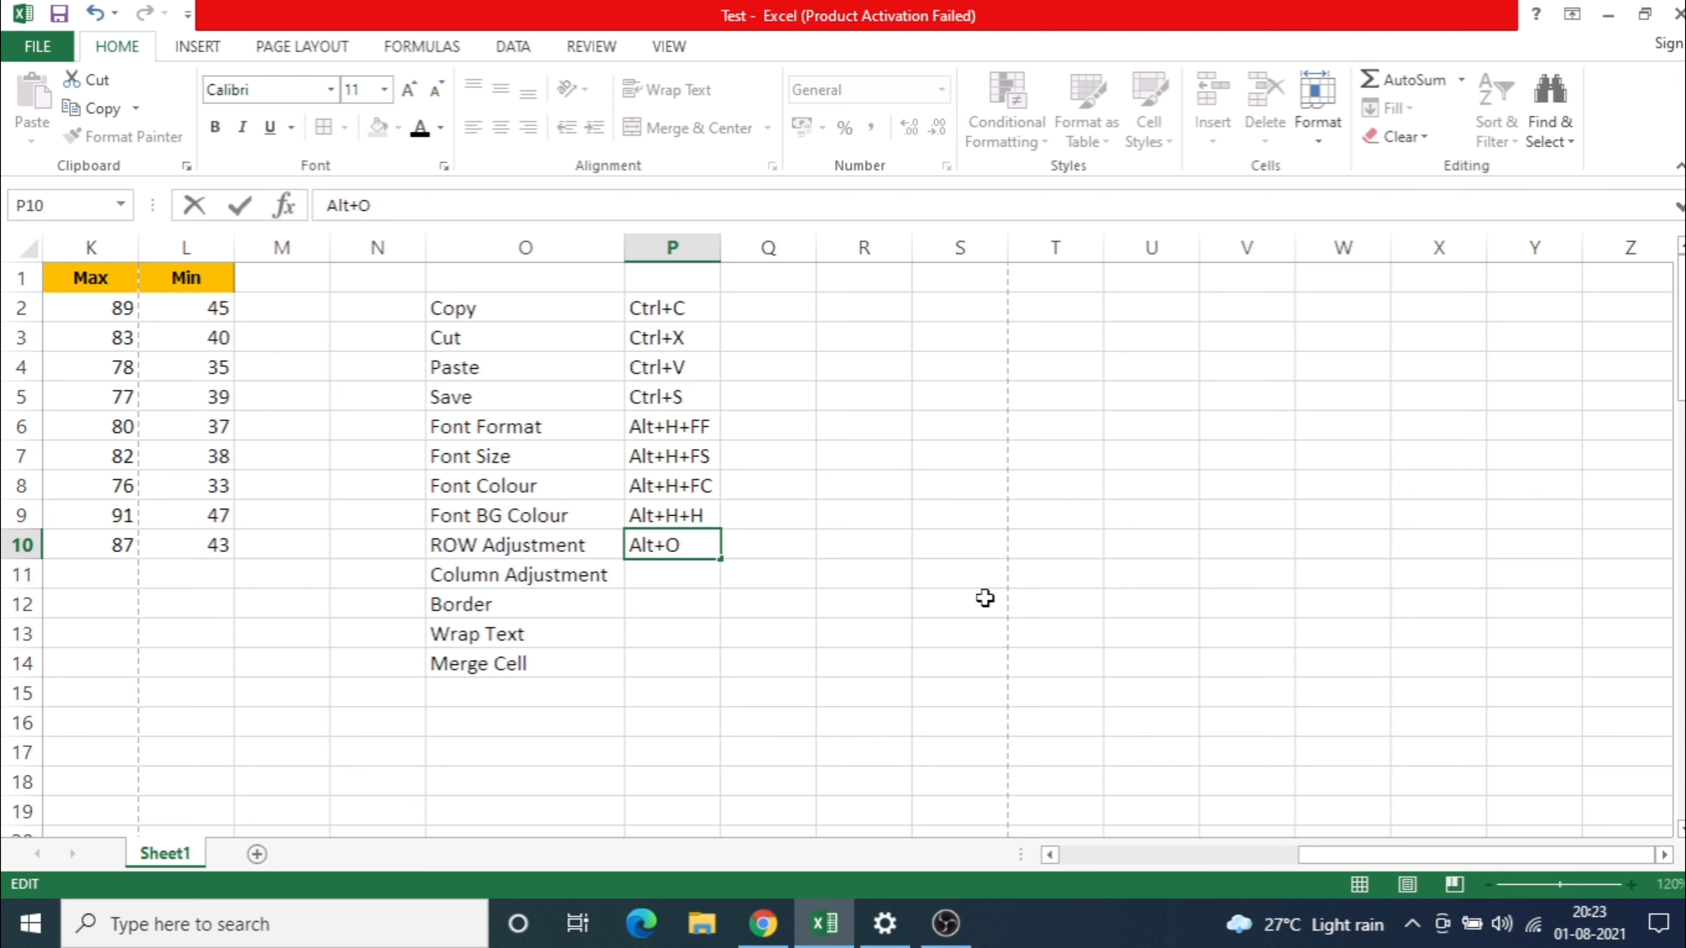
{"action": "type", "text": "+R+A"}
{"action": "key", "text": "Return"}
Step: Copy the shortcut into P11 and change it to "Alt+O+C+A" for Column Adjustment
{"action": "key", "text": "Up"}
{"action": "key", "text": "ctrl+c"}
{"action": "key", "text": "Down"}
{"action": "key", "text": "Return"}
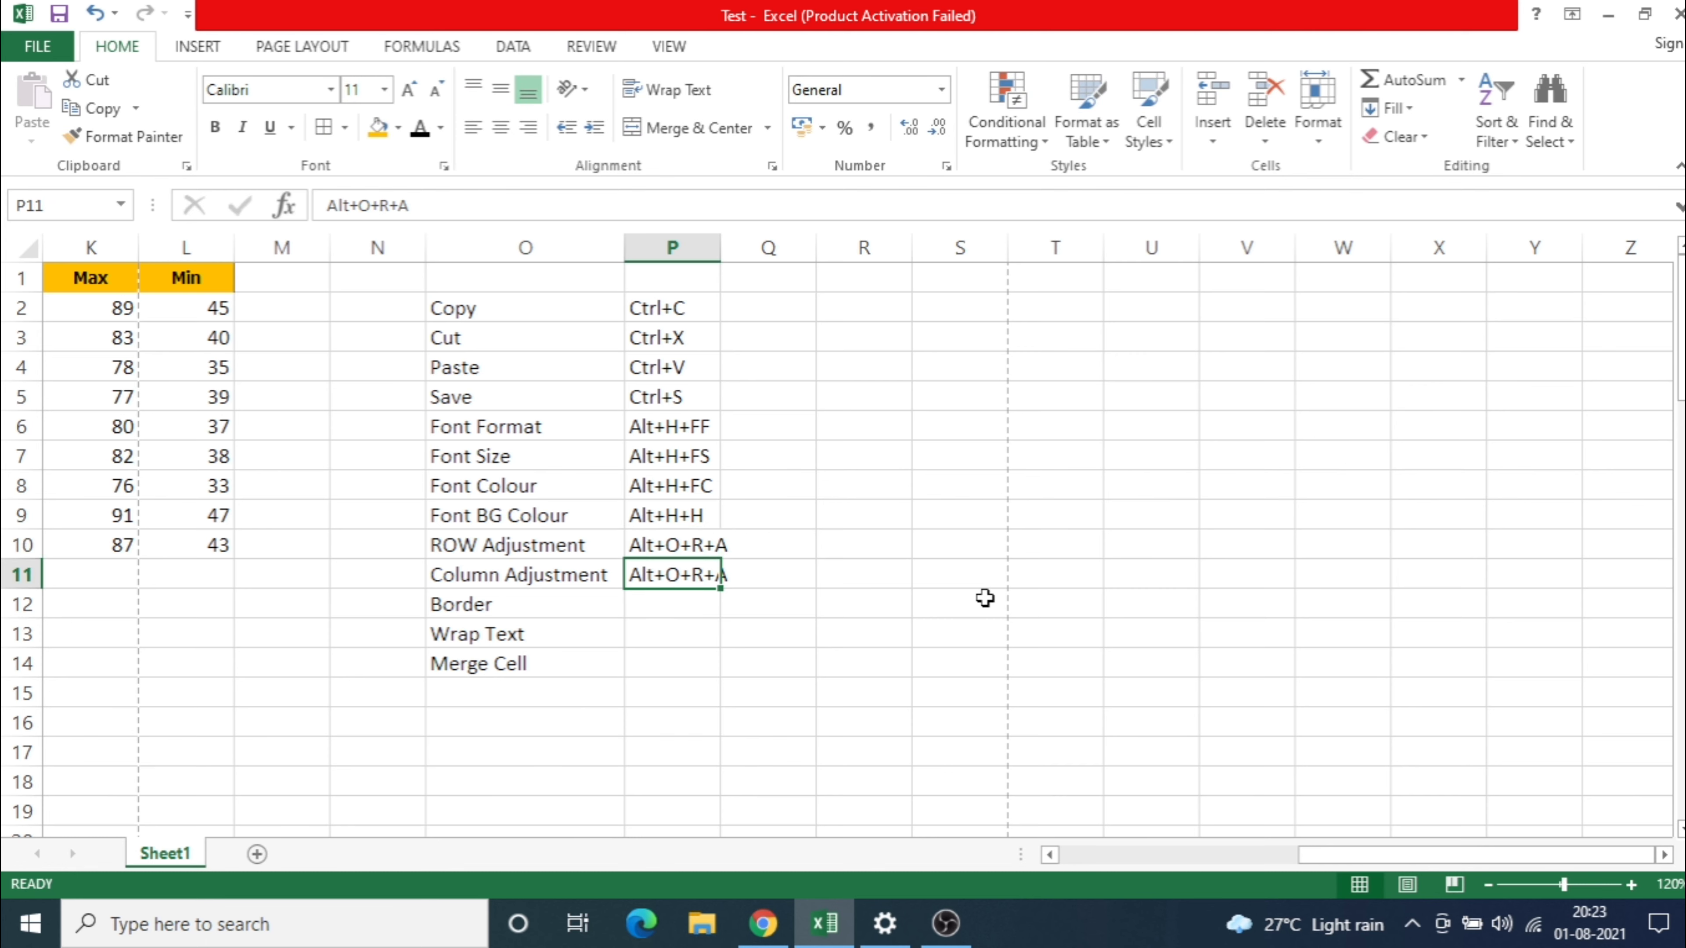
{"action": "key", "text": "F2"}
{"action": "key", "text": "Left"}
{"action": "key", "text": "Left"}
{"action": "key", "text": "shift+Left"}
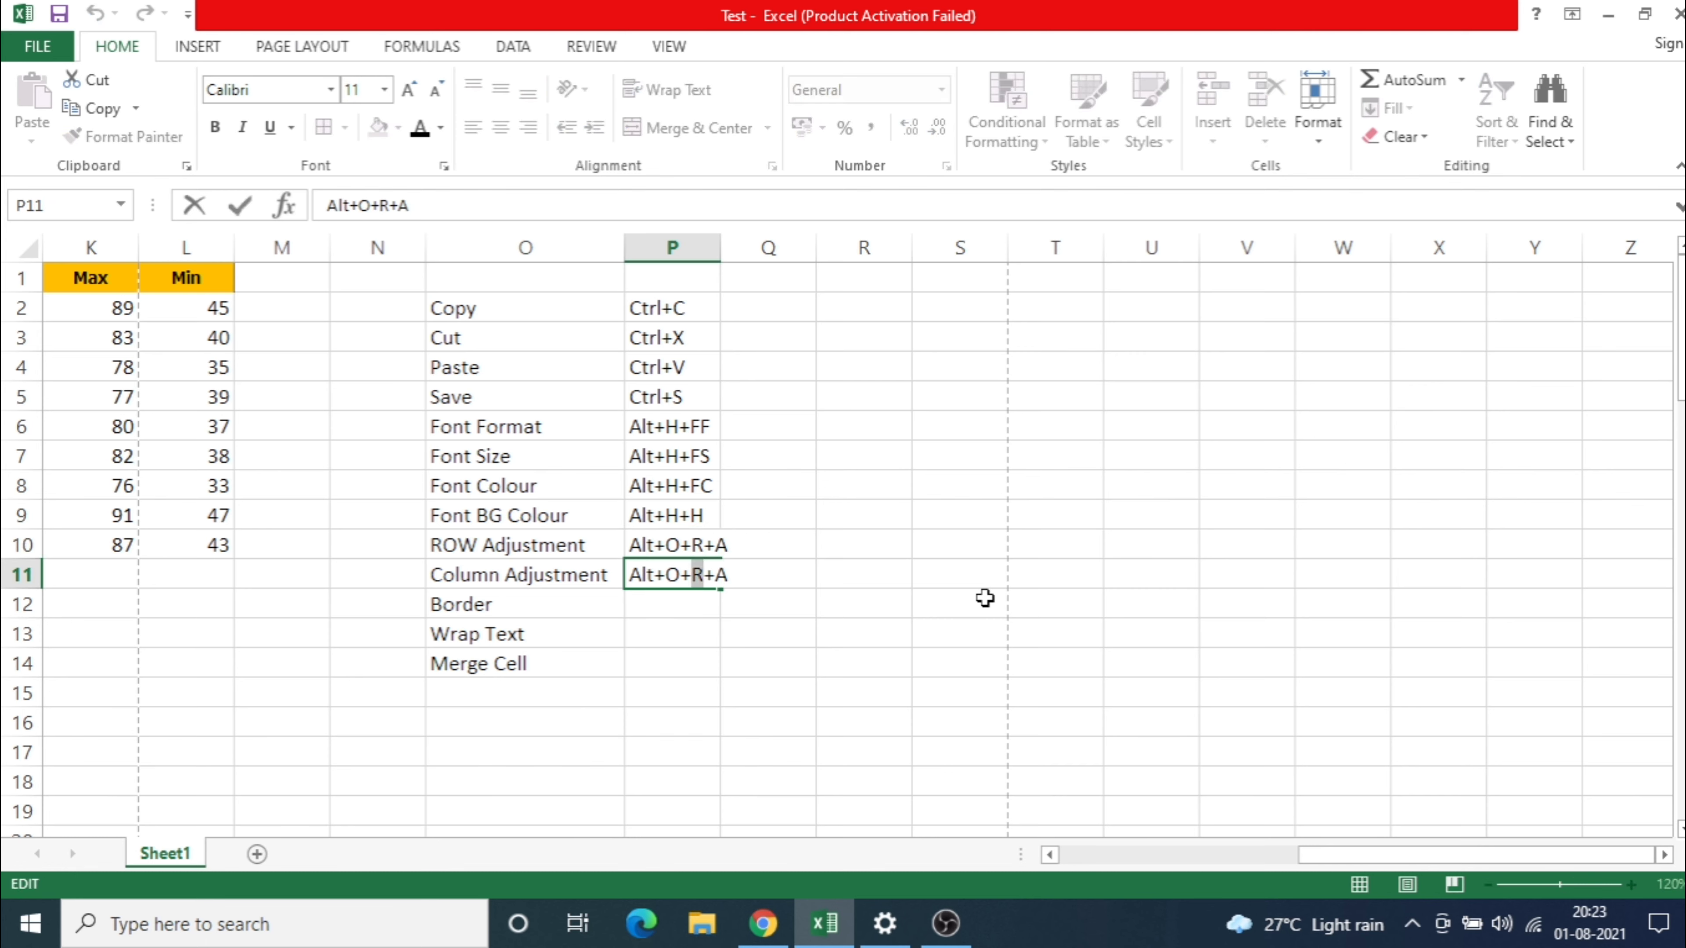
{"action": "type", "text": "C"}
{"action": "key", "text": "Return"}
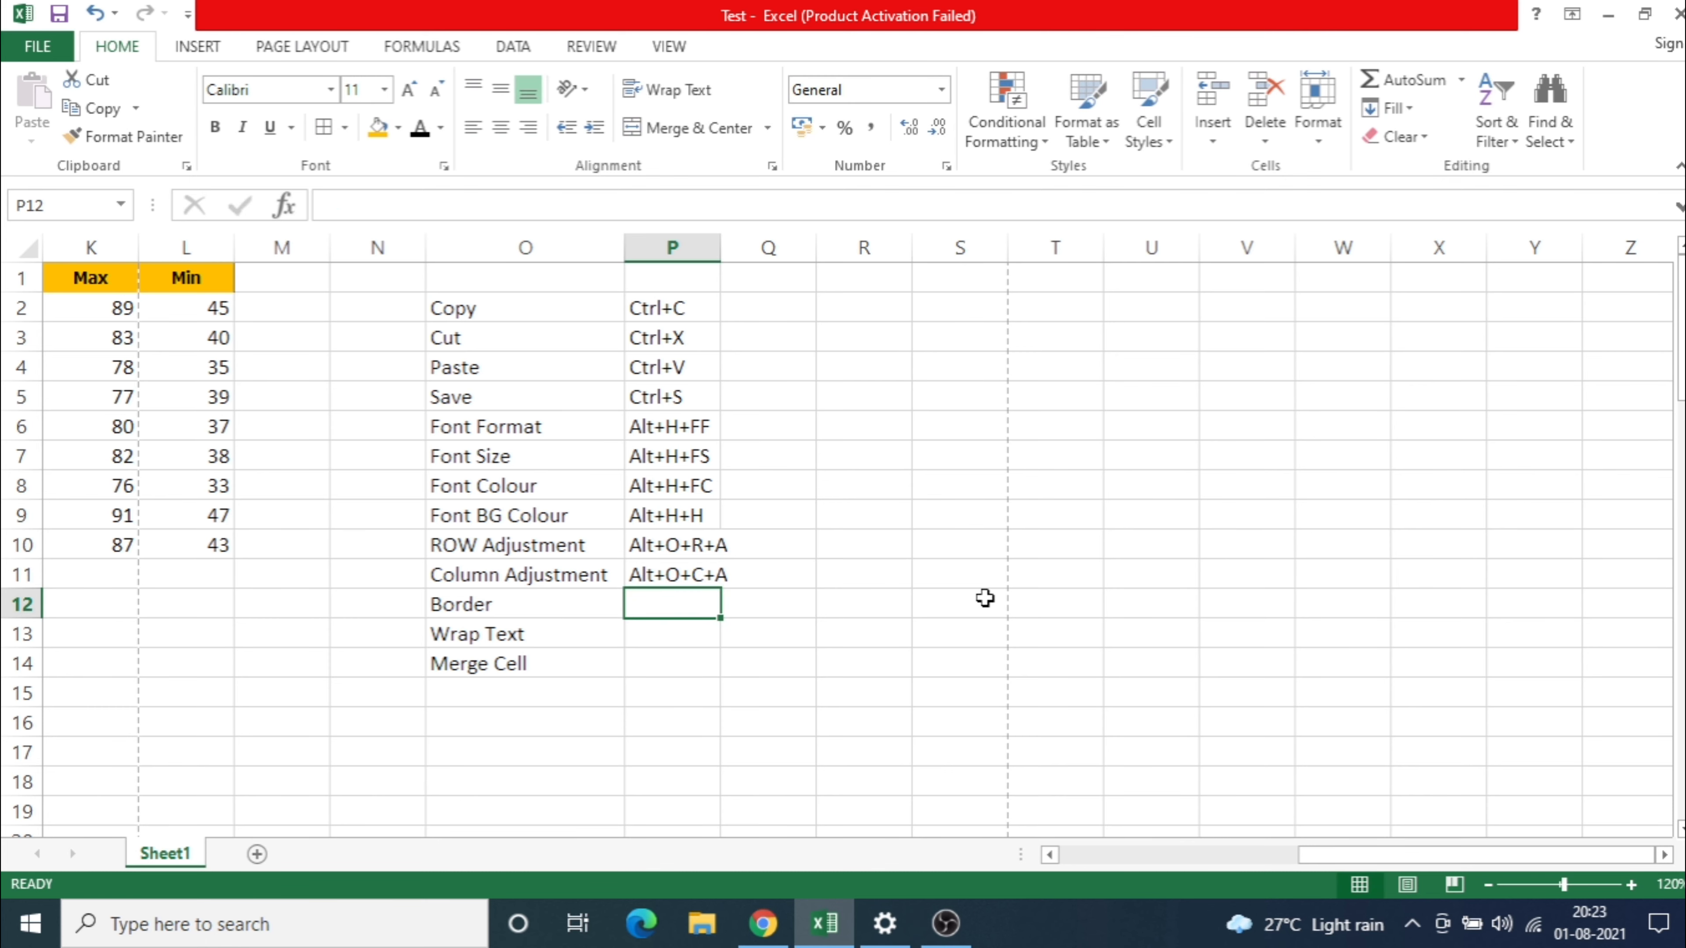
{"action": "key", "text": "Up"}
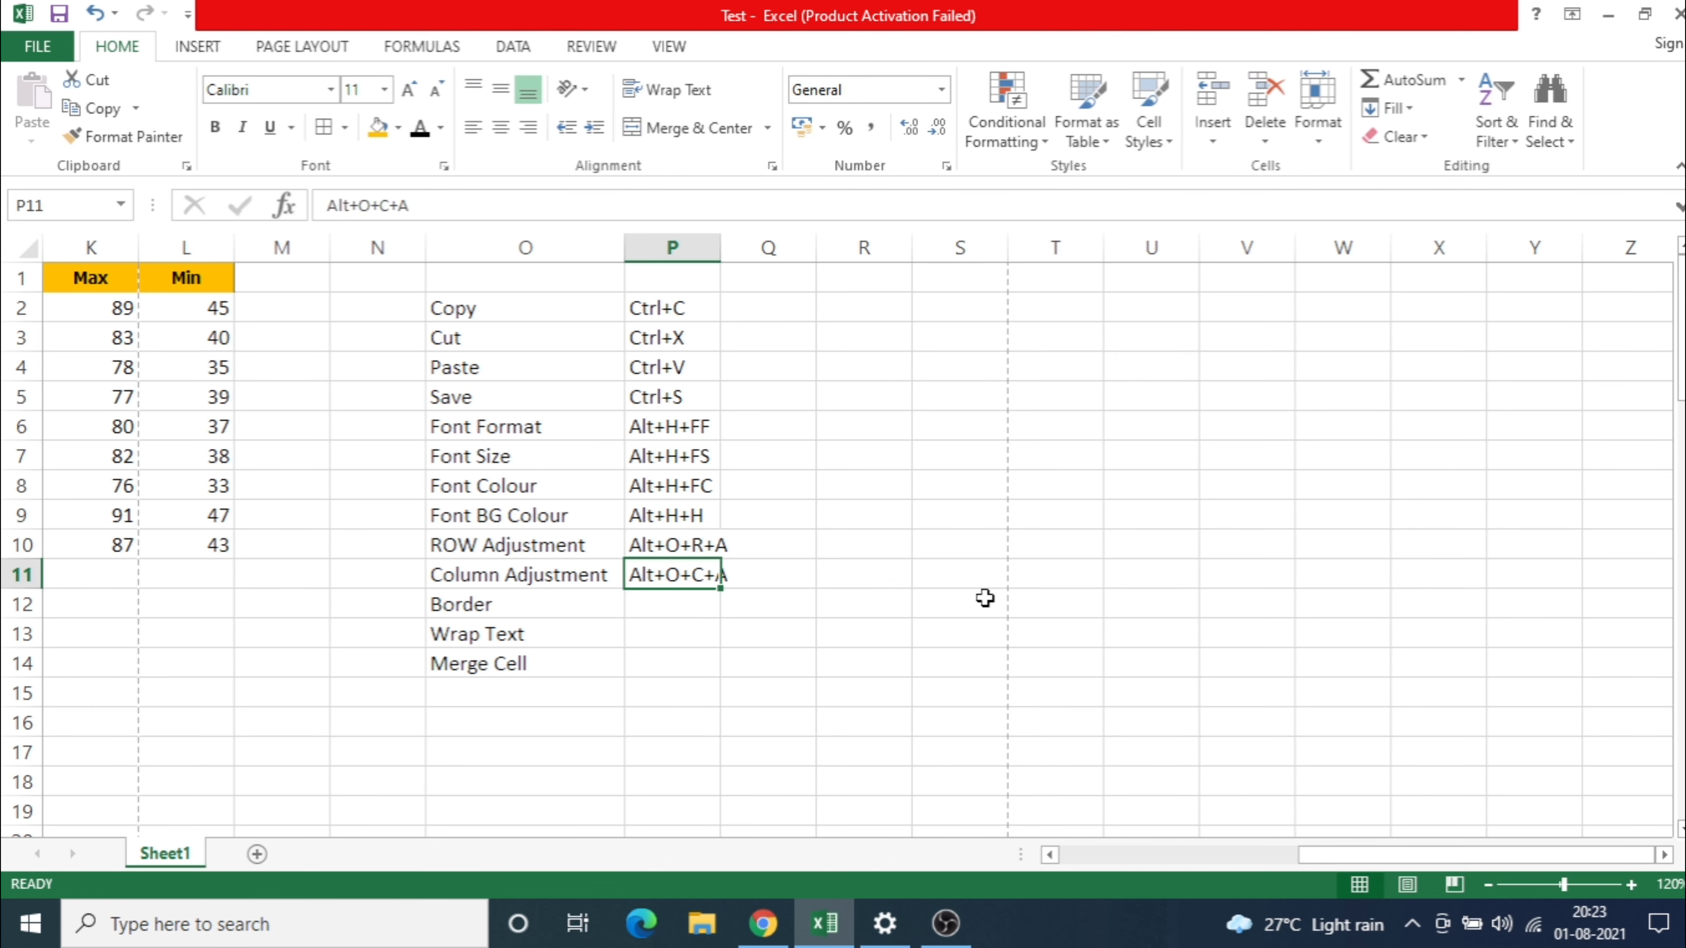
{"action": "type", "text": "V"}
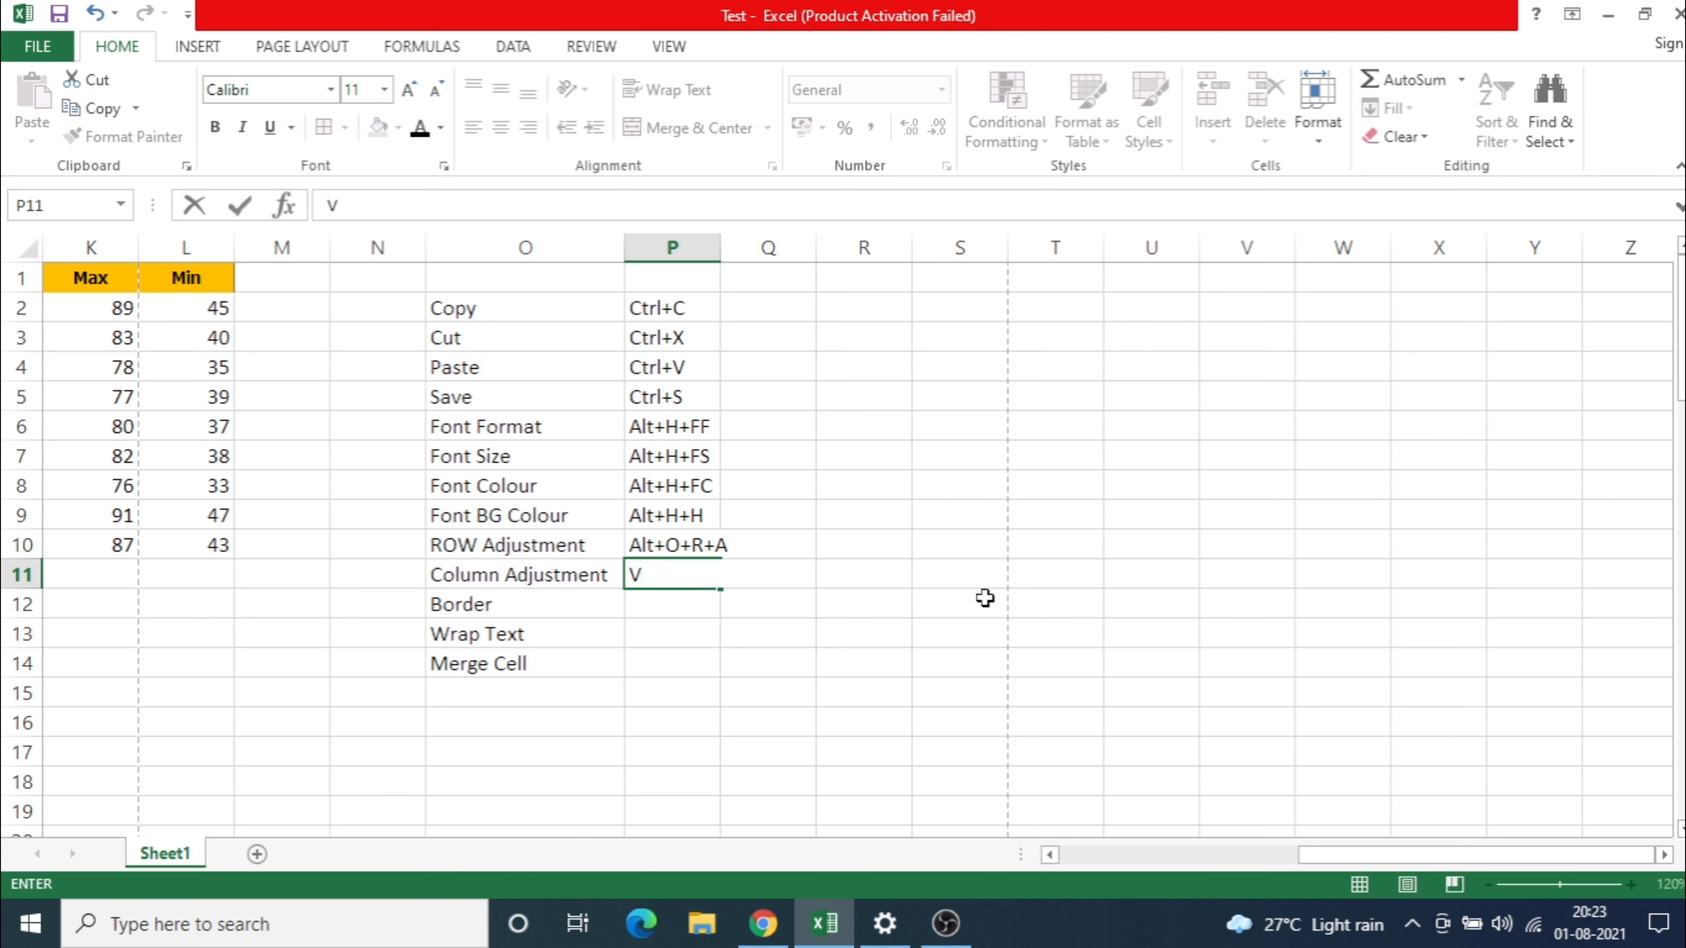
{"action": "key", "text": "Escape"}
Step: AutoFit the width of column P to its contents
{"action": "key", "text": "ctrl+space"}
{"action": "key", "text": "alt"}
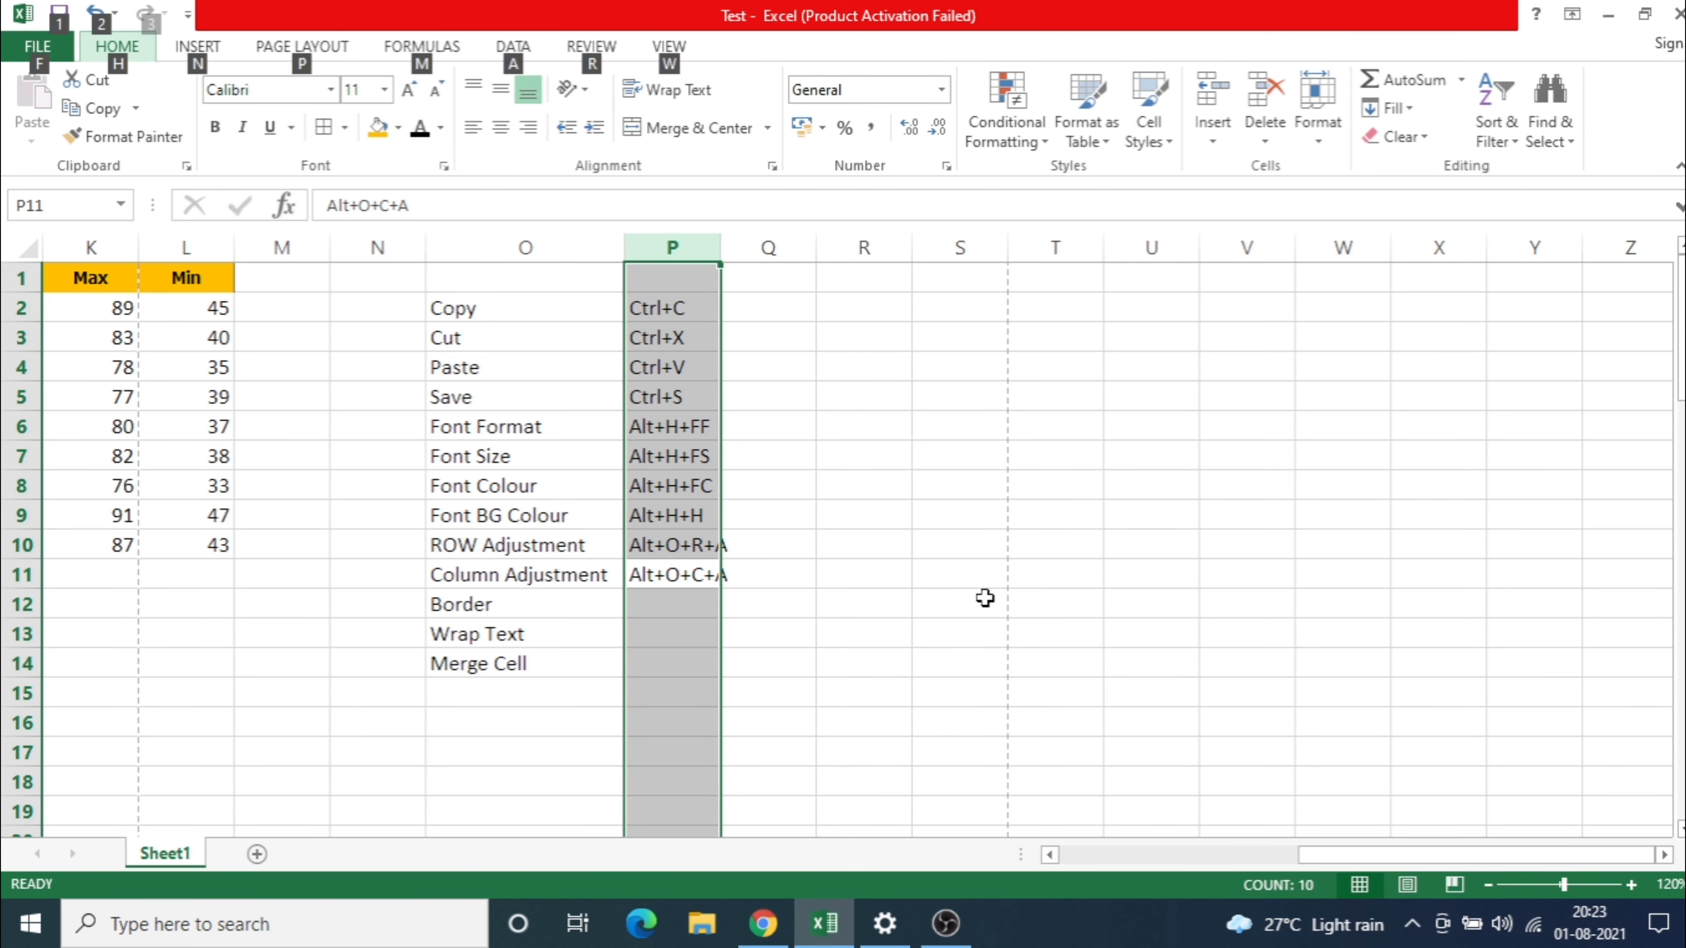
{"action": "key", "text": "o"}
{"action": "key", "text": "c"}
{"action": "key", "text": "a"}
{"action": "key", "text": "Down"}
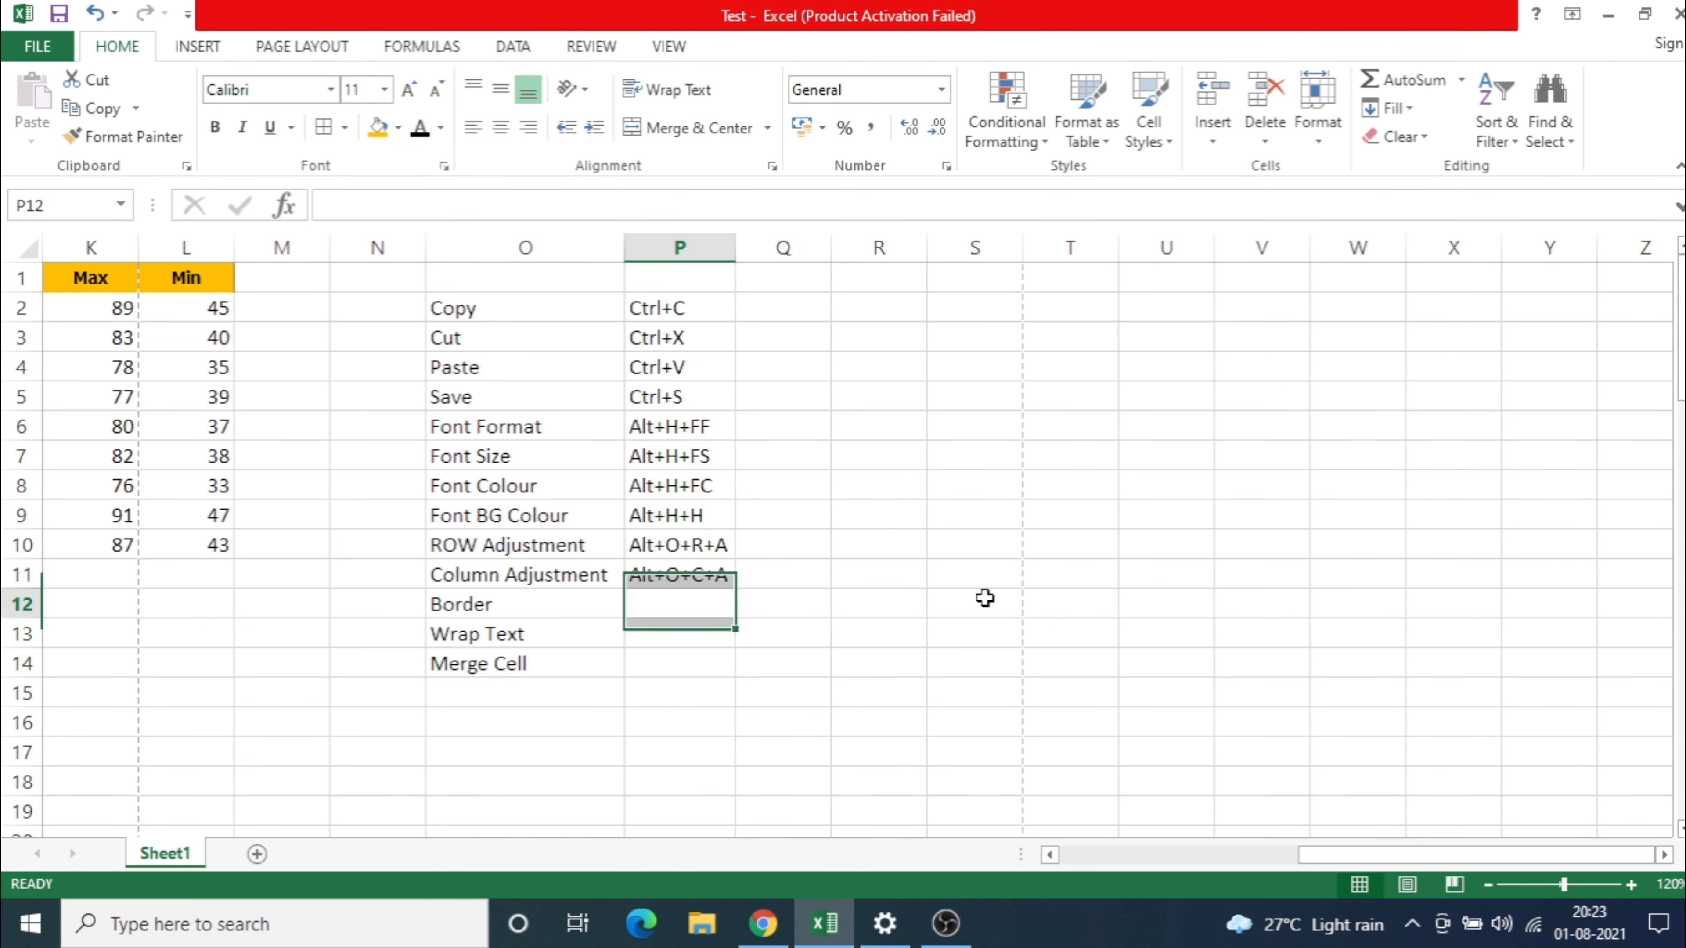
{"action": "key", "text": "Left"}
{"action": "key", "text": "Right"}
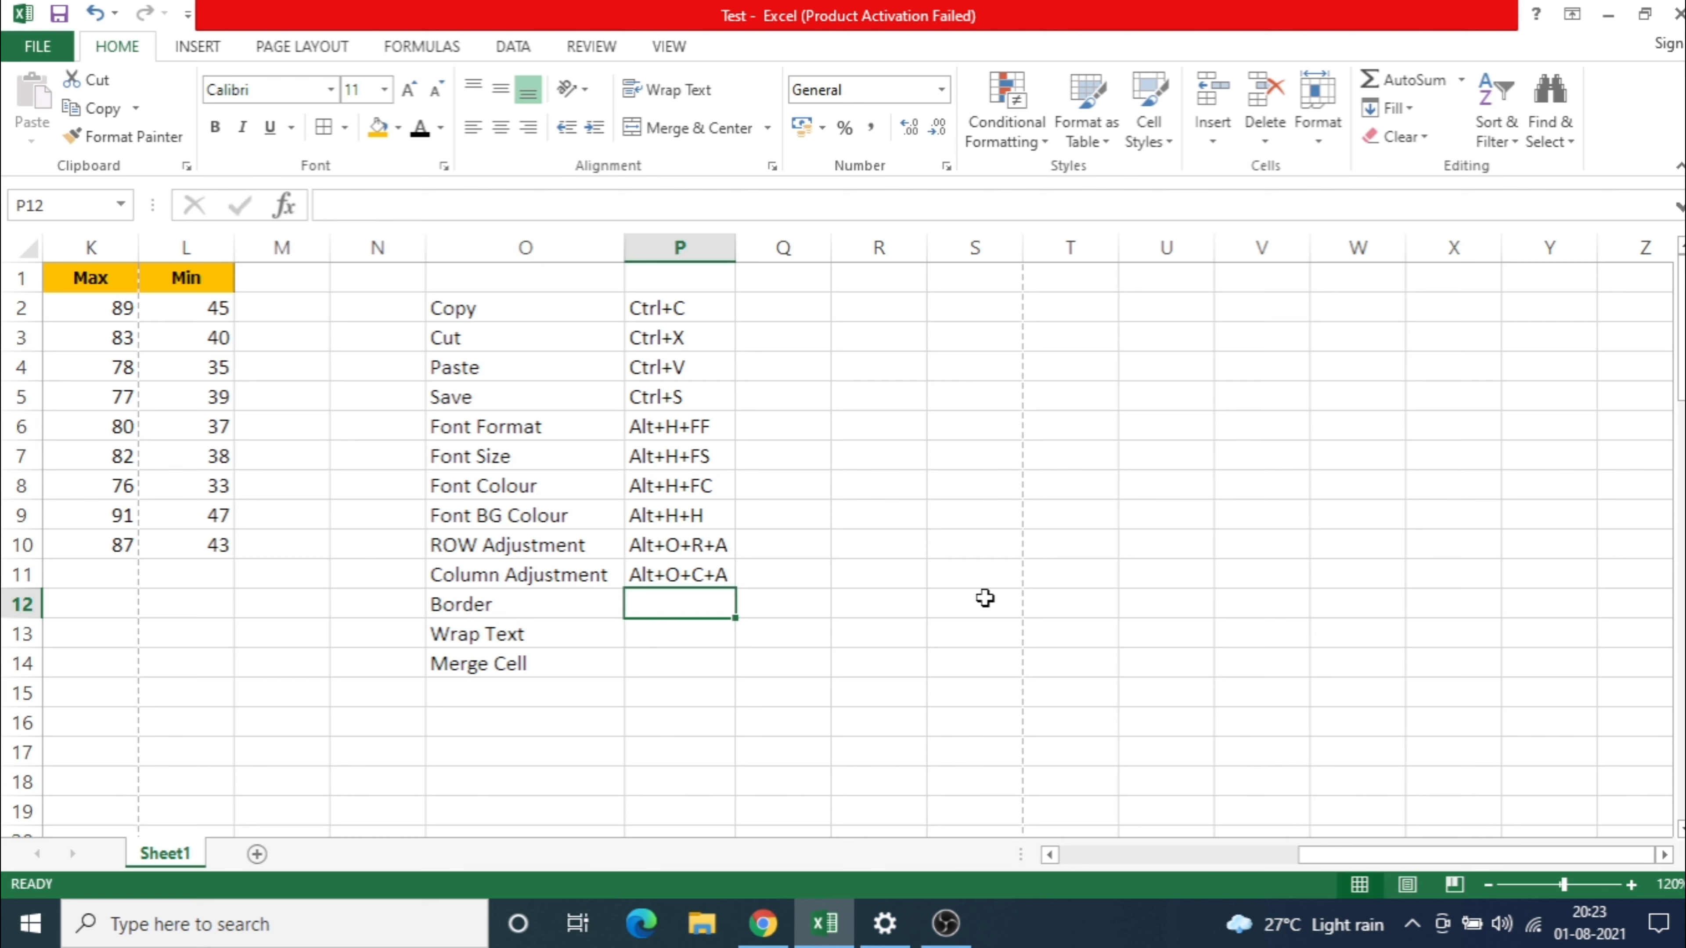
Step: Copy the Font BG Colour shortcut into P12 and change it to "Alt+H+B" for Border
{"action": "key", "text": "Up"}
{"action": "key", "text": "Up"}
{"action": "key", "text": "Up"}
{"action": "key", "text": "Up"}
{"action": "key", "text": "Down"}
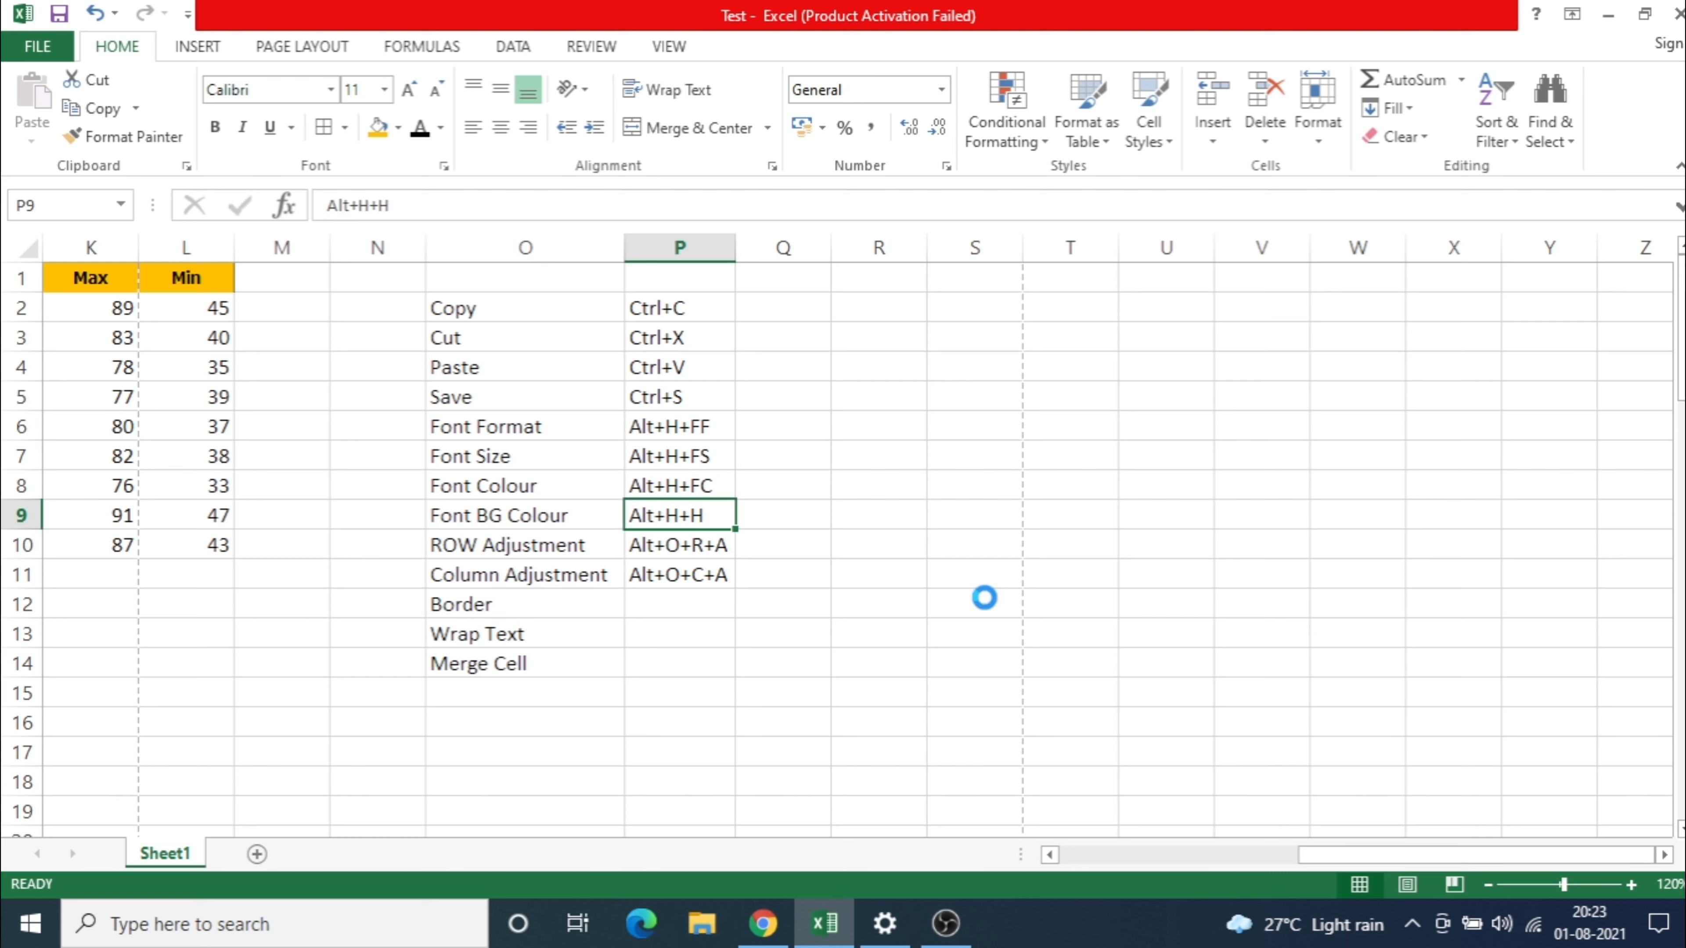
{"action": "key", "text": "ctrl+c"}
{"action": "key", "text": "Down"}
{"action": "key", "text": "Down"}
{"action": "key", "text": "Down"}
{"action": "key", "text": "Return"}
{"action": "key", "text": "F2"}
{"action": "key", "text": "shift+Left"}
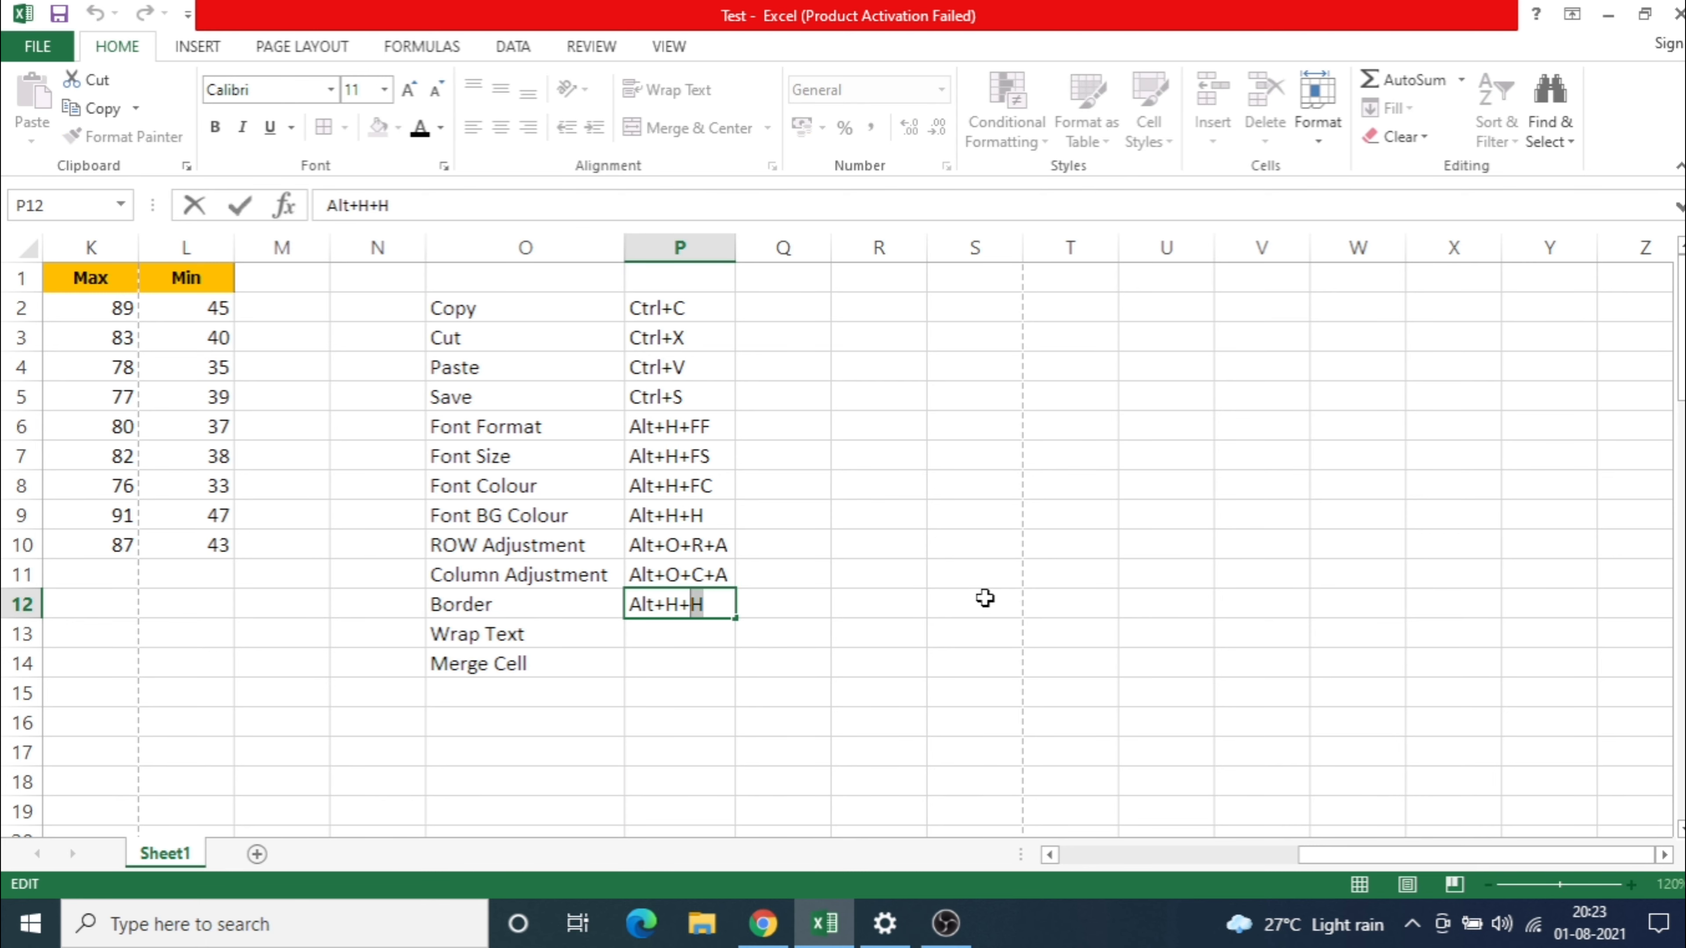
{"action": "type", "text": "B"}
{"action": "key", "text": "Return"}
Step: Copy the shortcut into P13 and change it to "Alt+H+W" for Wrap Text
{"action": "key", "text": "Up"}
{"action": "key", "text": "ctrl+c"}
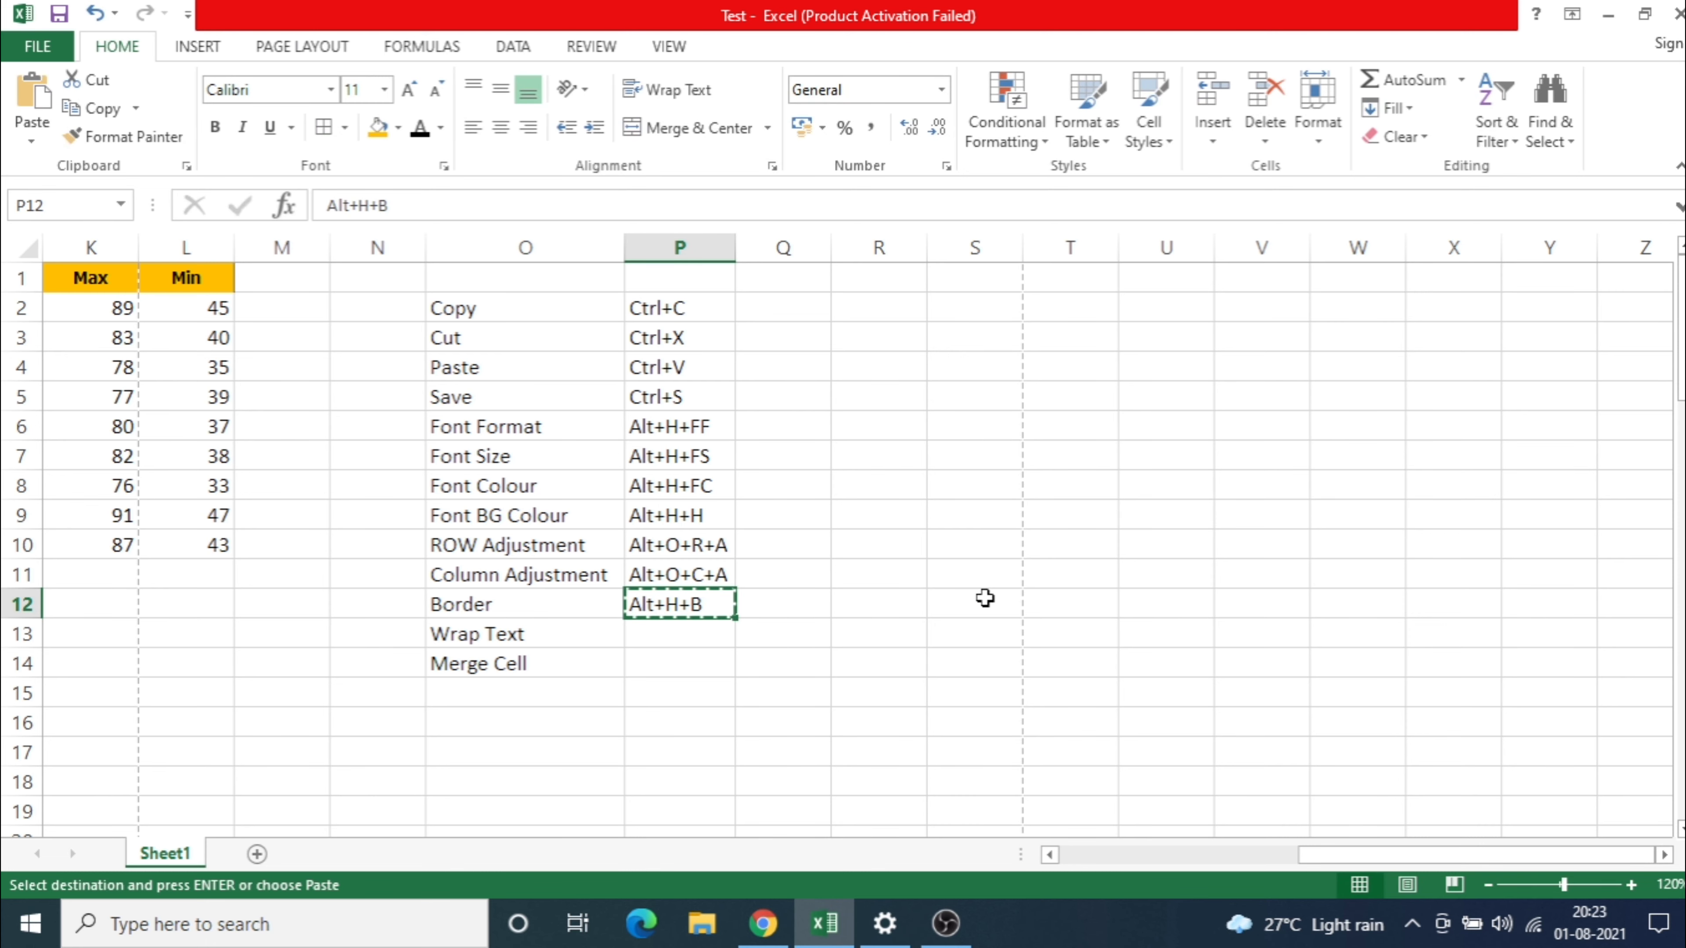
{"action": "key", "text": "Down"}
{"action": "key", "text": "Return"}
{"action": "key", "text": "F2"}
{"action": "key", "text": "shift+Left"}
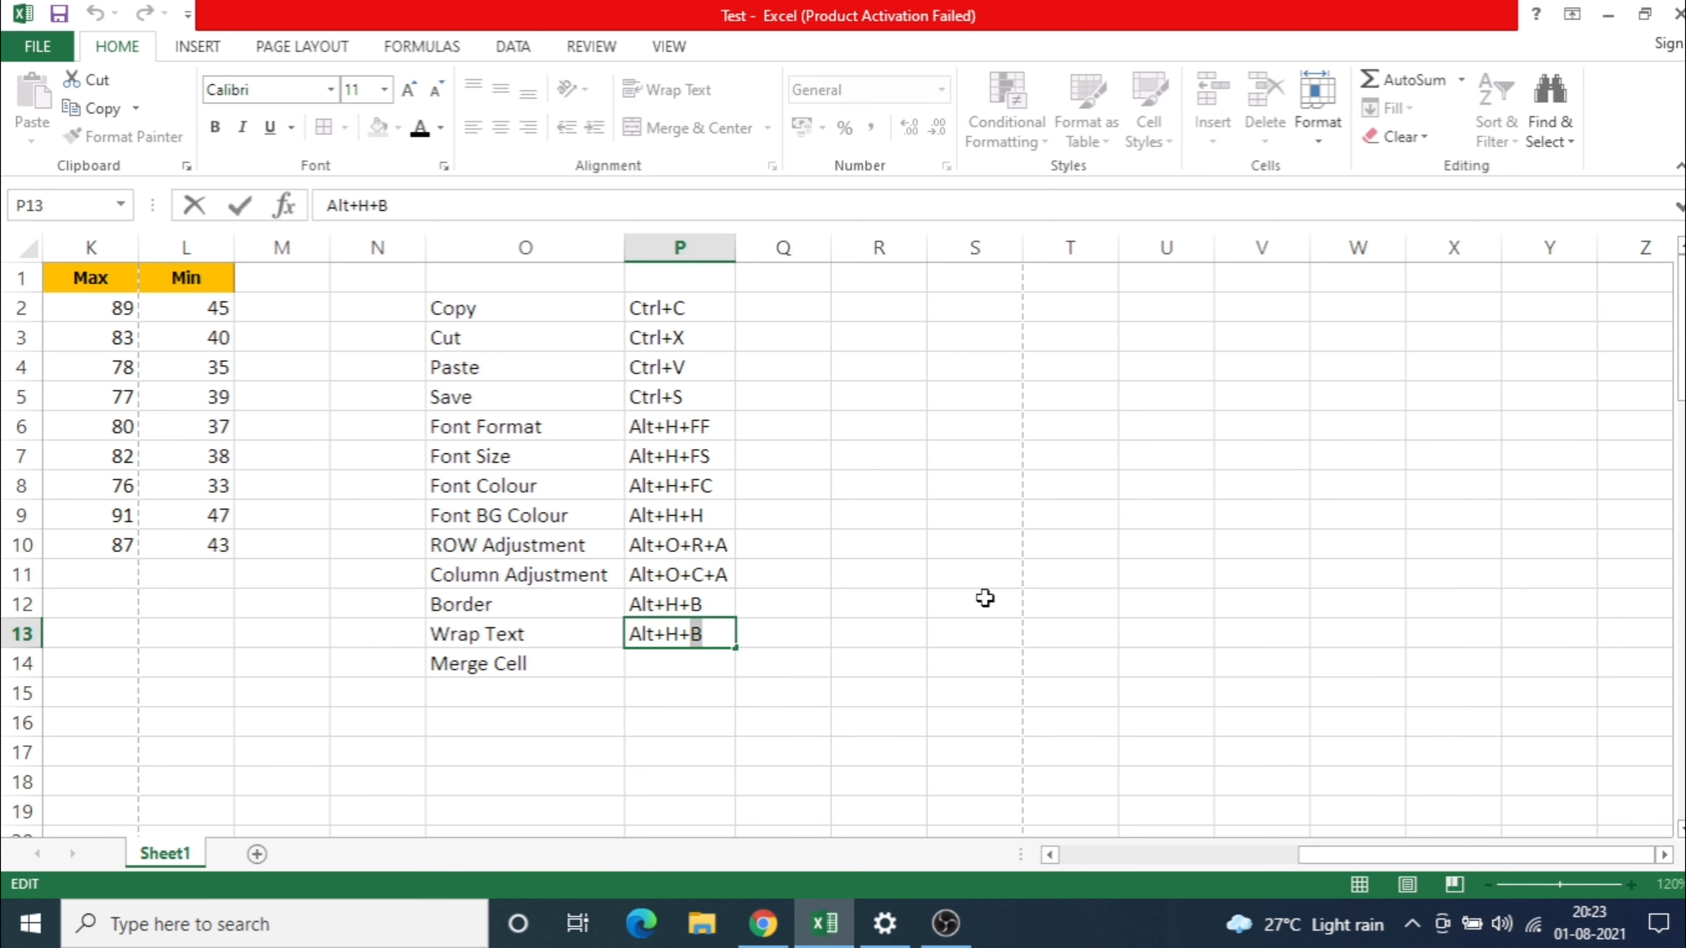
{"action": "type", "text": "W"}
{"action": "key", "text": "Return"}
Step: Copy the shortcut into P14 and change it to "Alt+H+MC" for Merge Cell
{"action": "key", "text": "Up"}
{"action": "key", "text": "Return"}
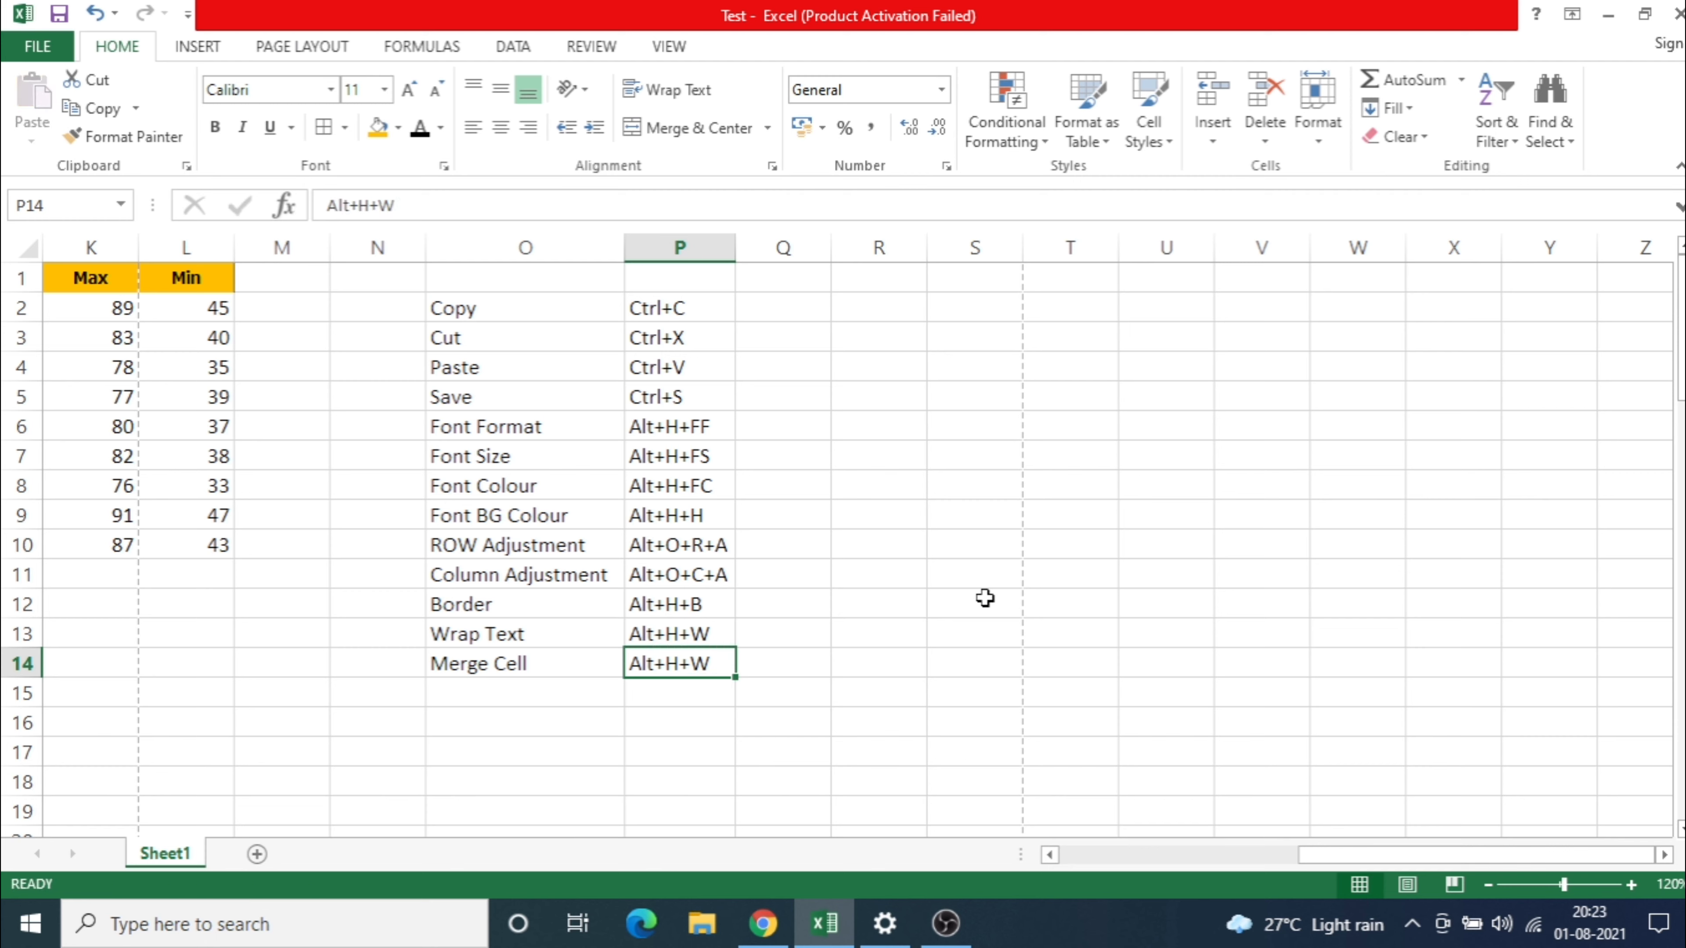
{"action": "key", "text": "F2"}
{"action": "key", "text": "shift+Left"}
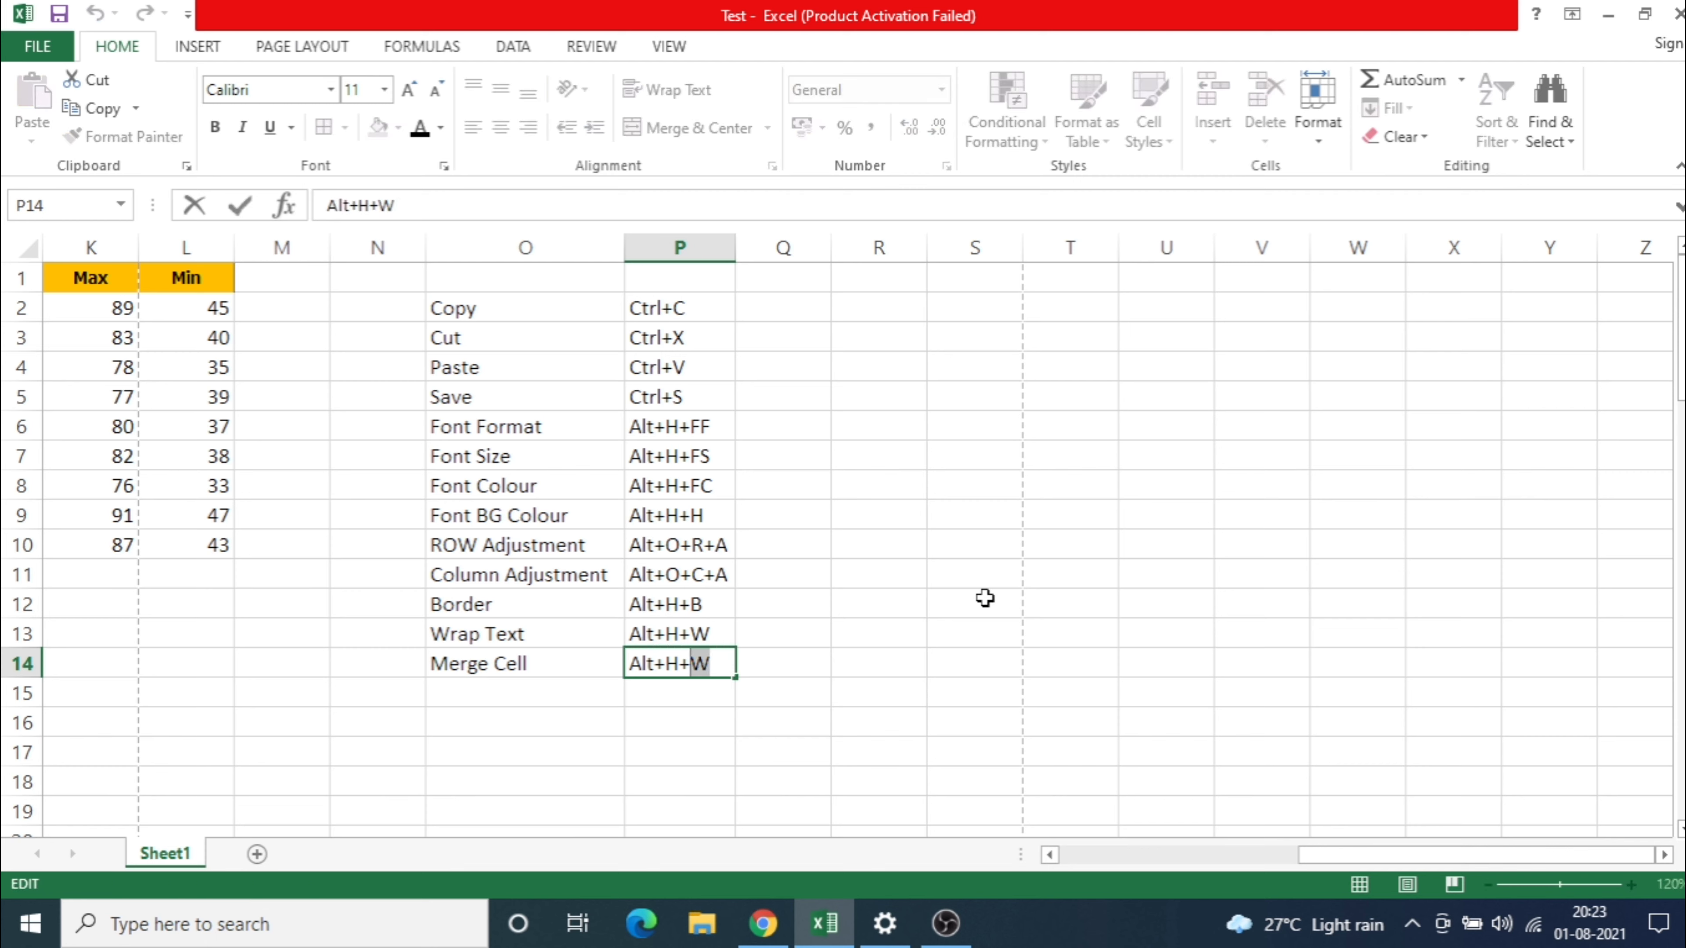
{"action": "type", "text": "MC"}
{"action": "key", "text": "Return"}
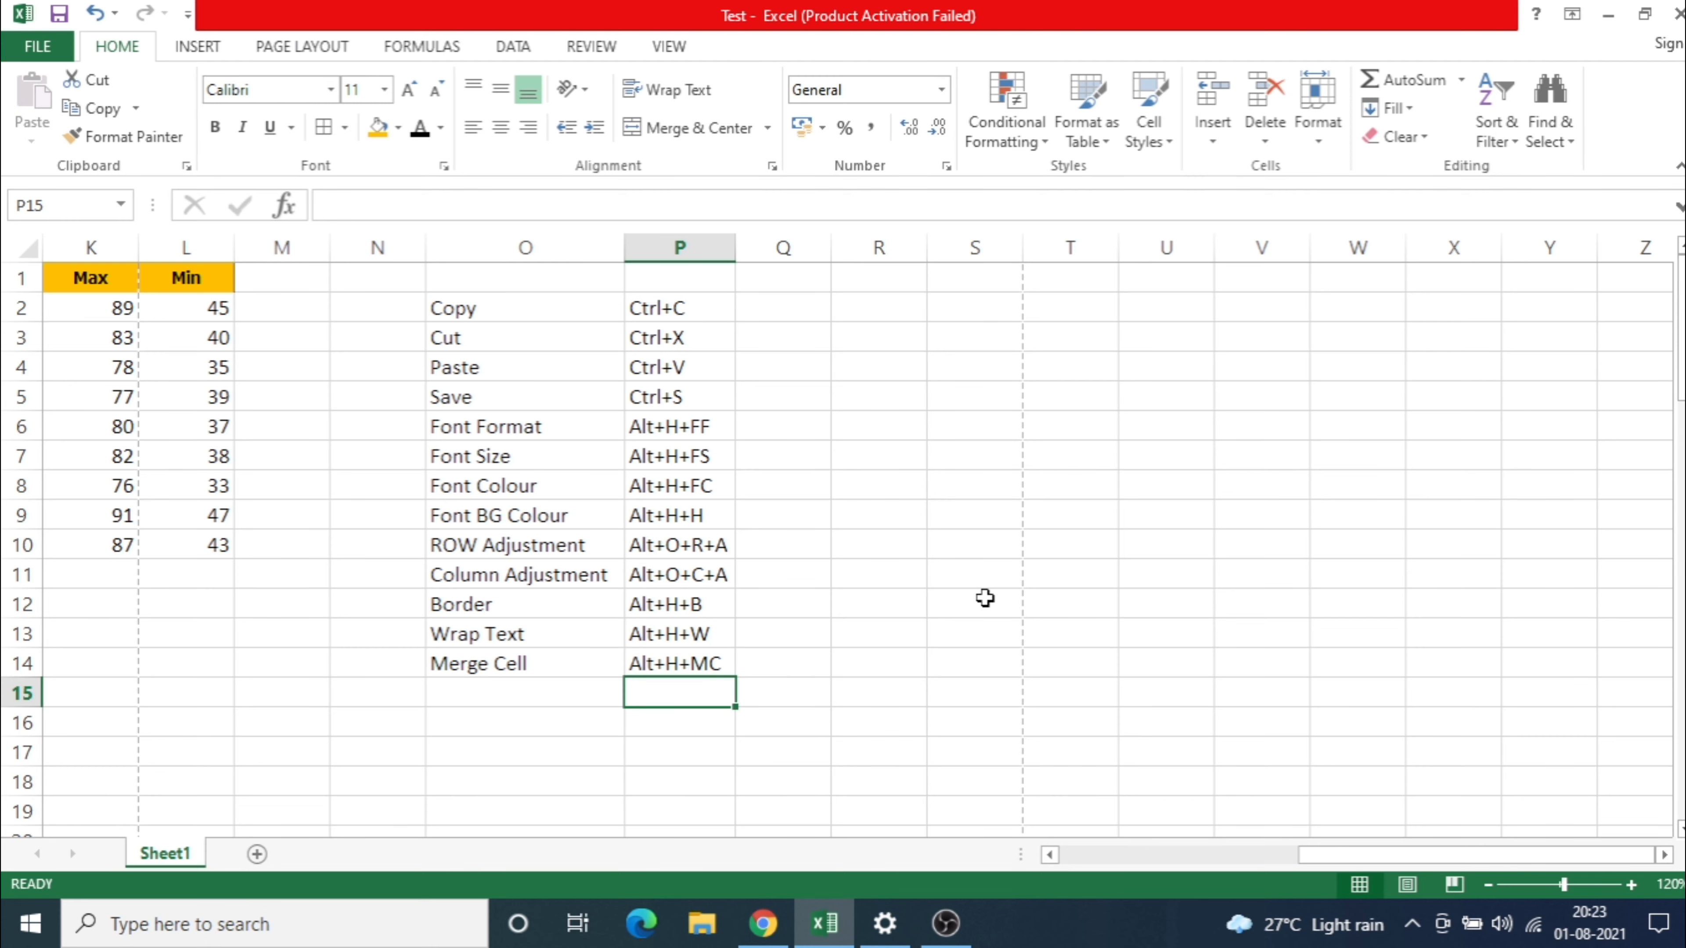
Step: Apply all borders and centre alignment to the feature and shortcut table in O2:P14
{"action": "key", "text": "Up"}
{"action": "key", "text": "Left"}
{"action": "key", "text": "ctrl+Up"}
{"action": "key", "text": "shift+Right"}
{"action": "key", "text": "ctrl+shift+Down"}
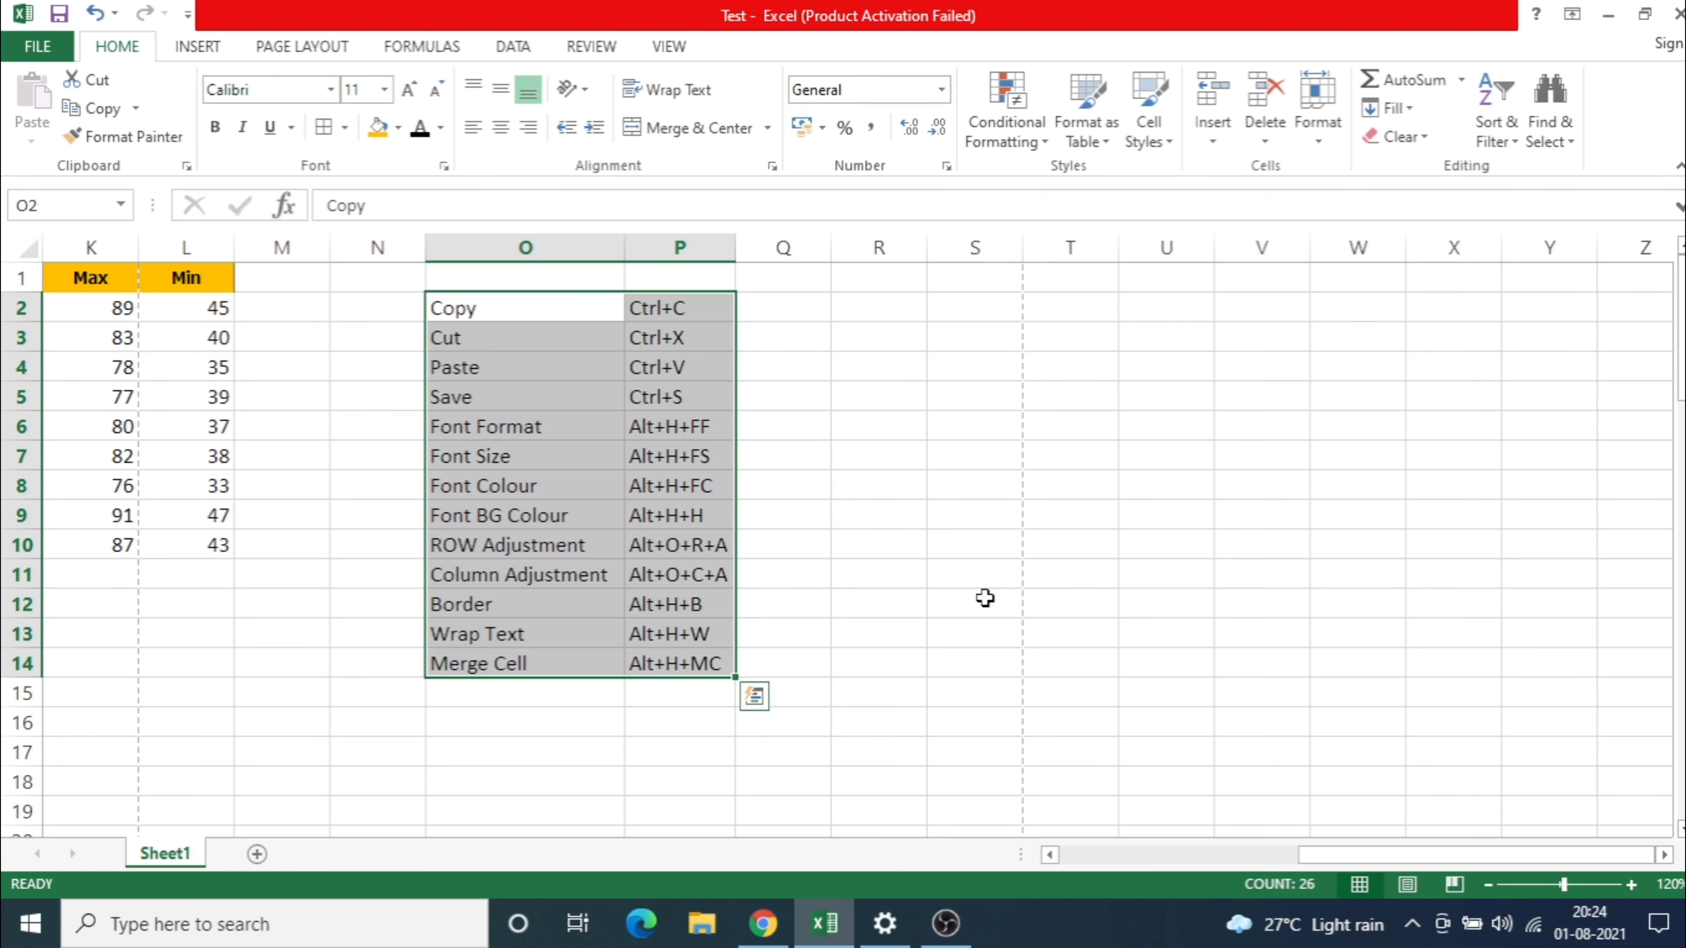
{"action": "key", "text": "alt+h"}
{"action": "key", "text": "b"}
{"action": "key", "text": "a"}
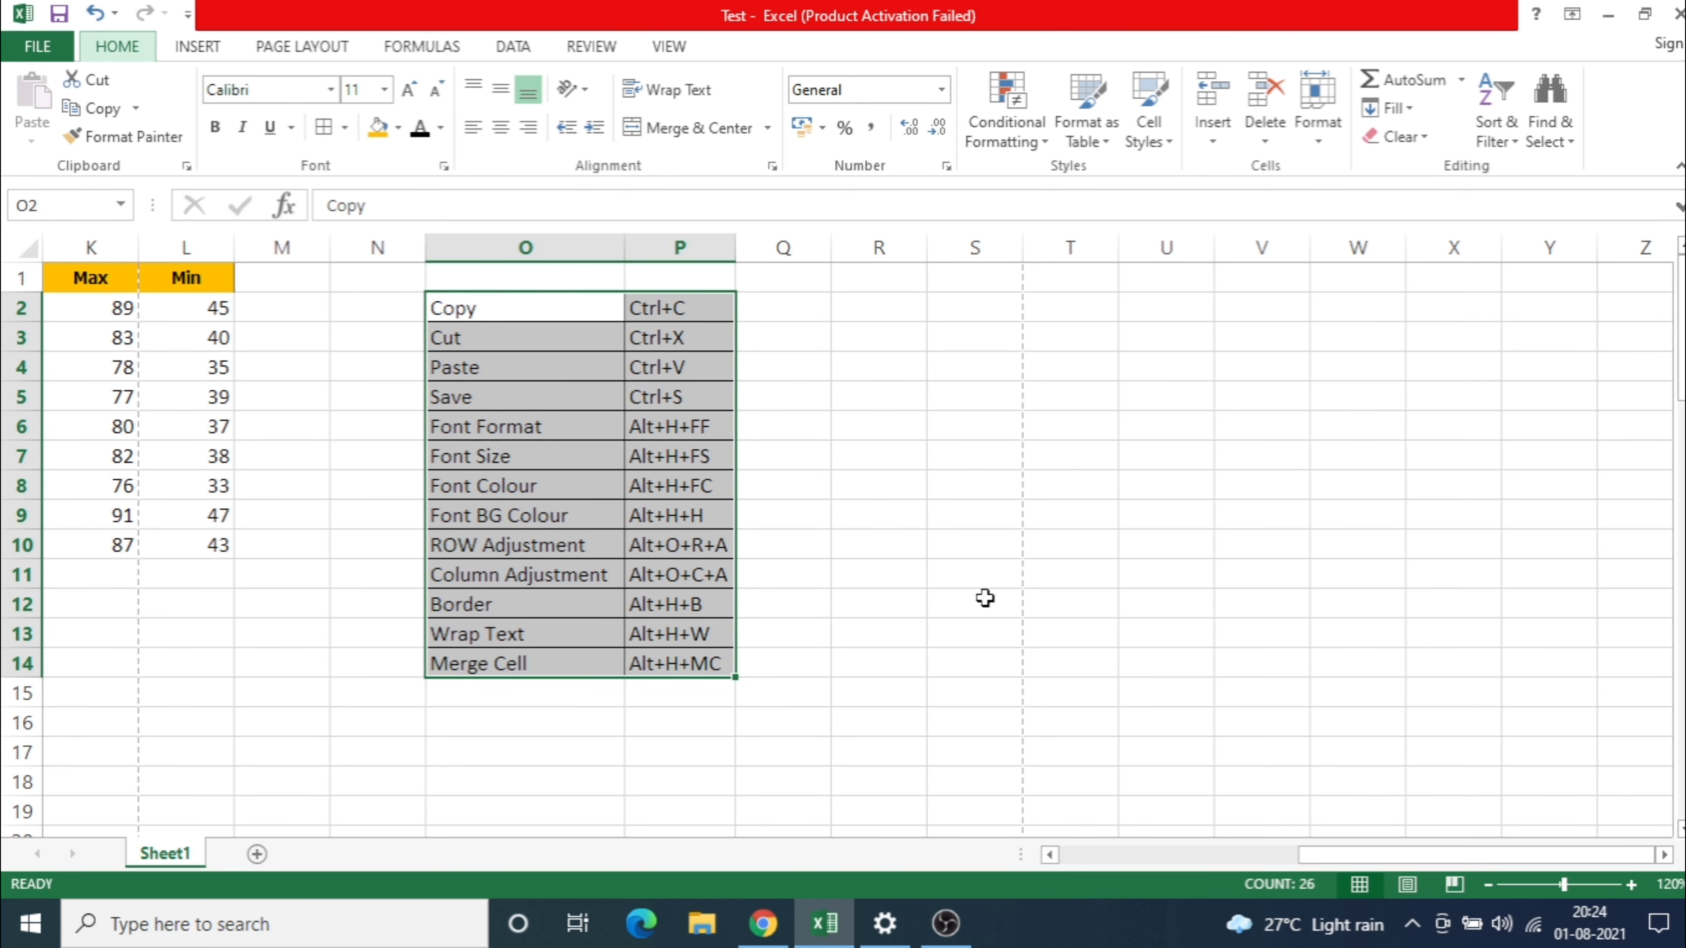
{"action": "key", "text": "alt+h"}
{"action": "key", "text": "a"}
{"action": "key", "text": "c"}
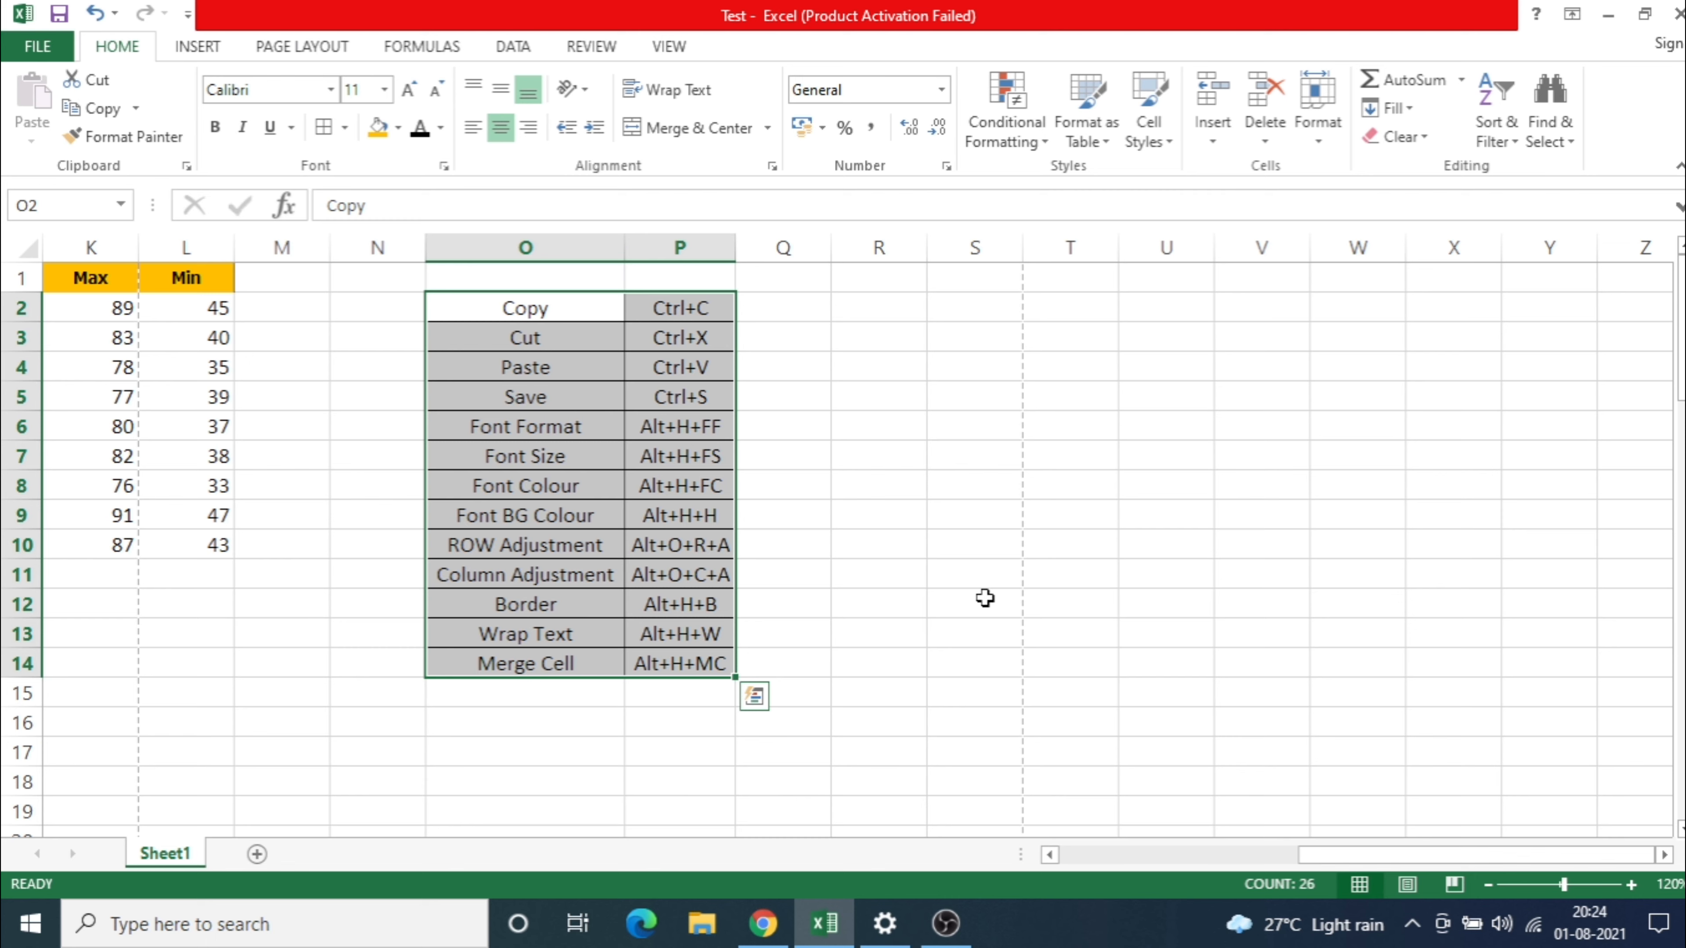
Step: Enter the function name "SUMIF" in cell R2
{"action": "key", "text": "Up"}
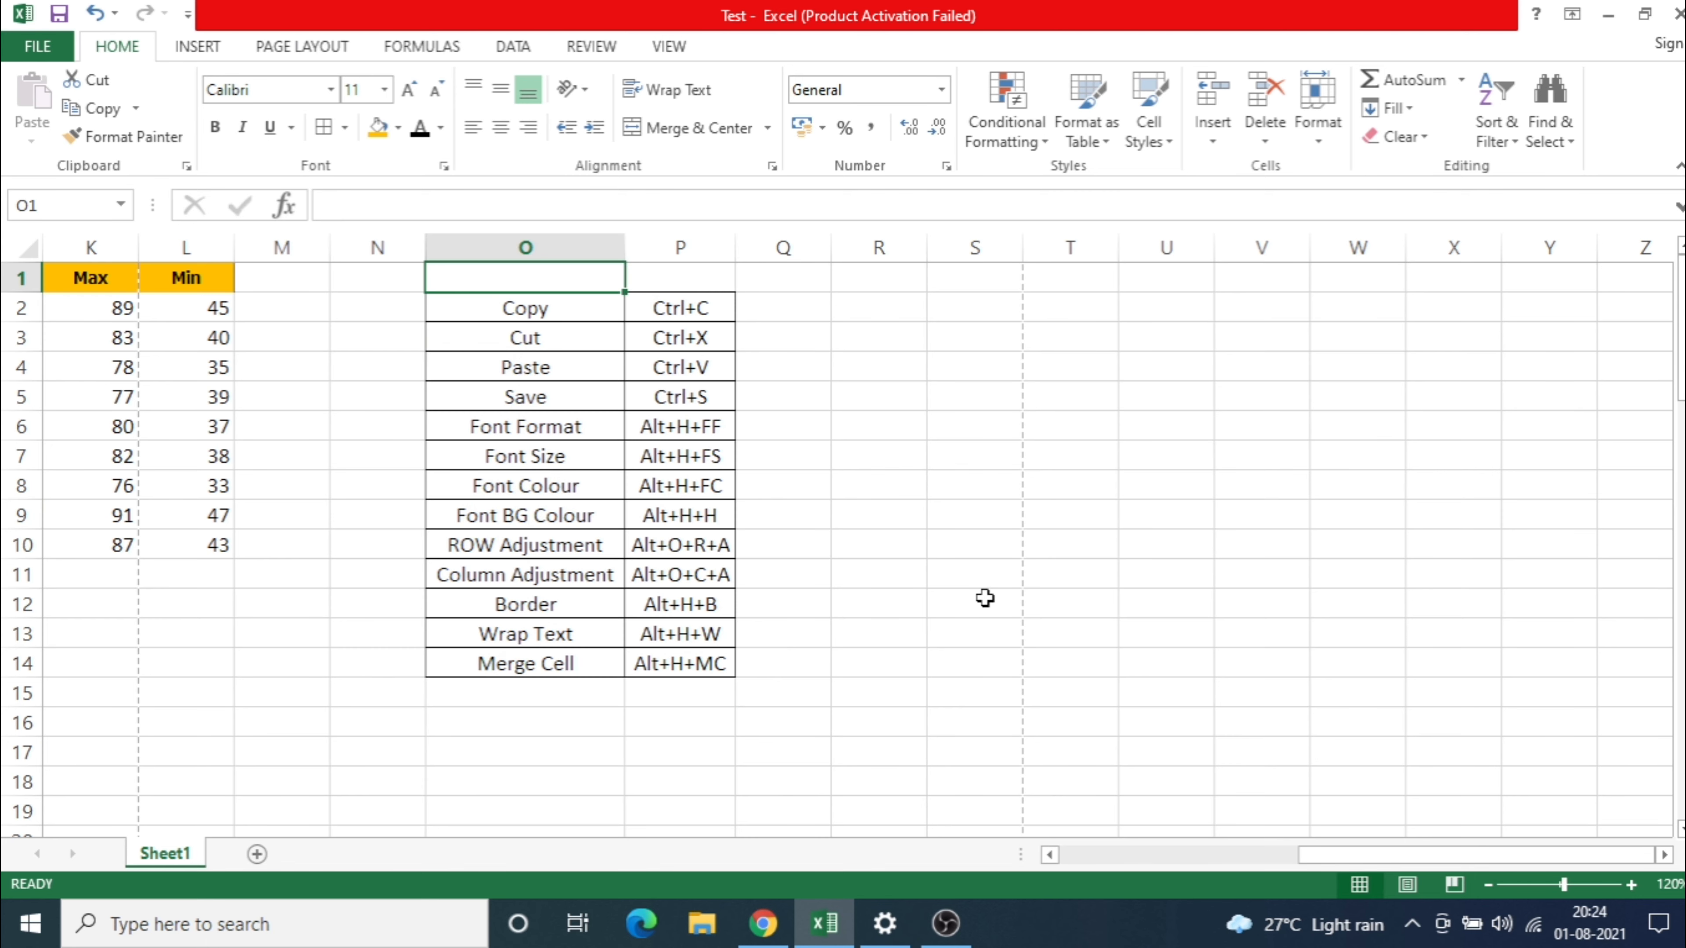
{"action": "key", "text": "Down"}
{"action": "key", "text": "Left"}
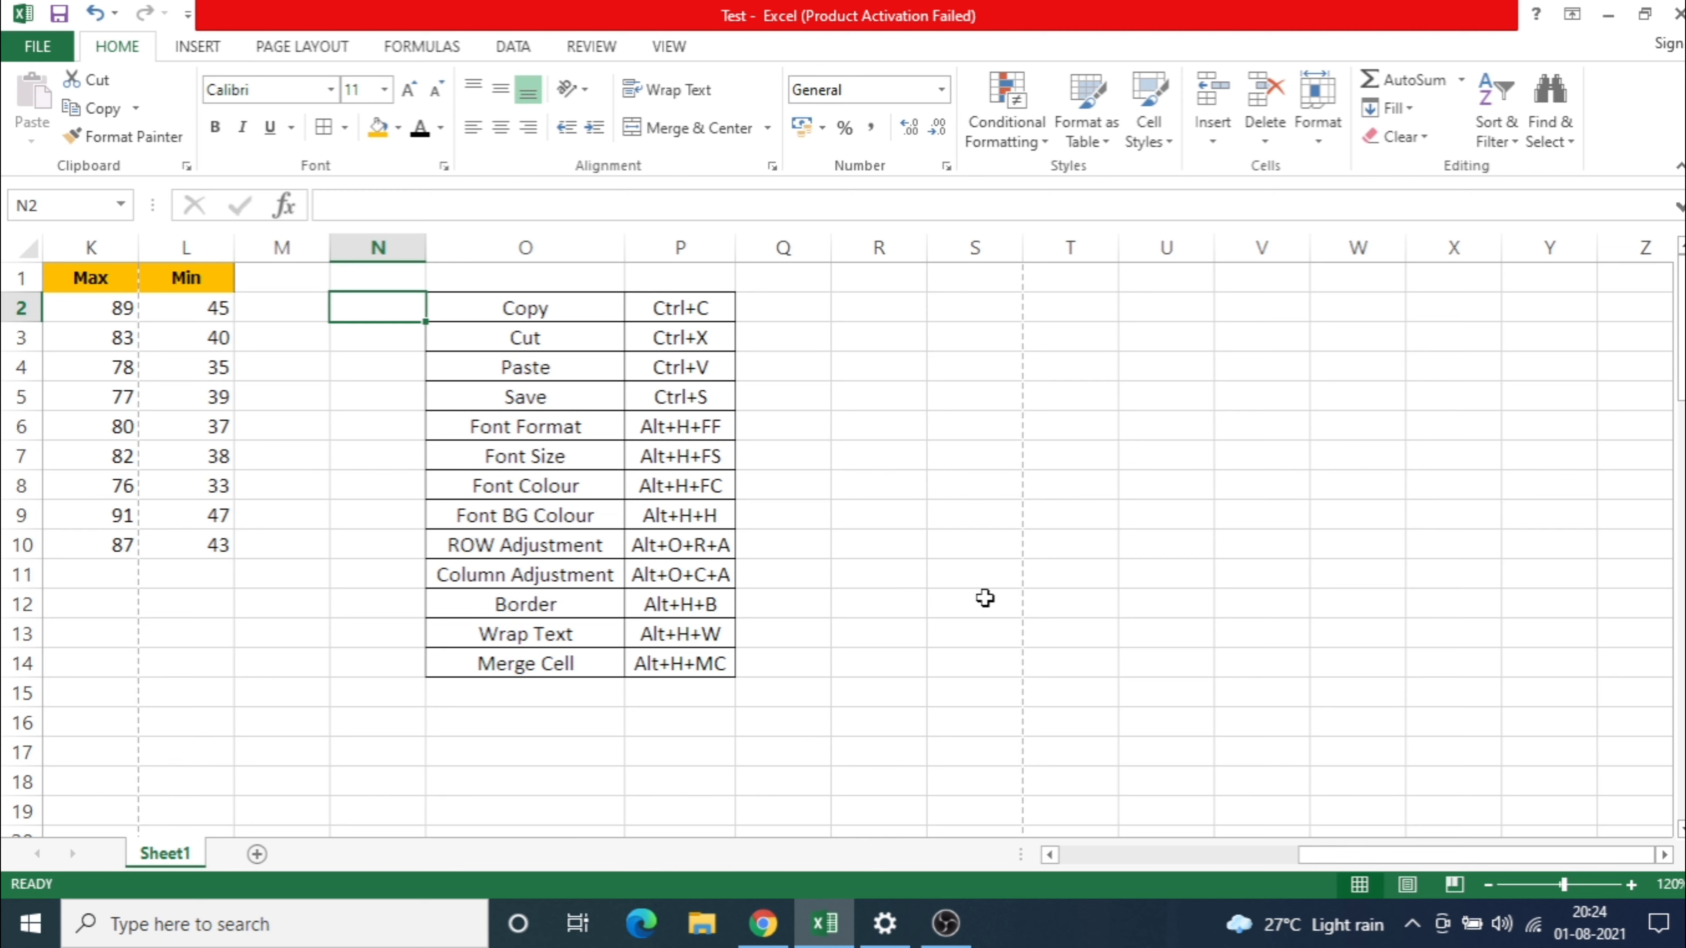
{"action": "key", "text": "Right"}
{"action": "key", "text": "Right"}
{"action": "key", "text": "Right"}
{"action": "key", "text": "Right"}
{"action": "key", "text": "Right"}
{"action": "key", "text": "Left"}
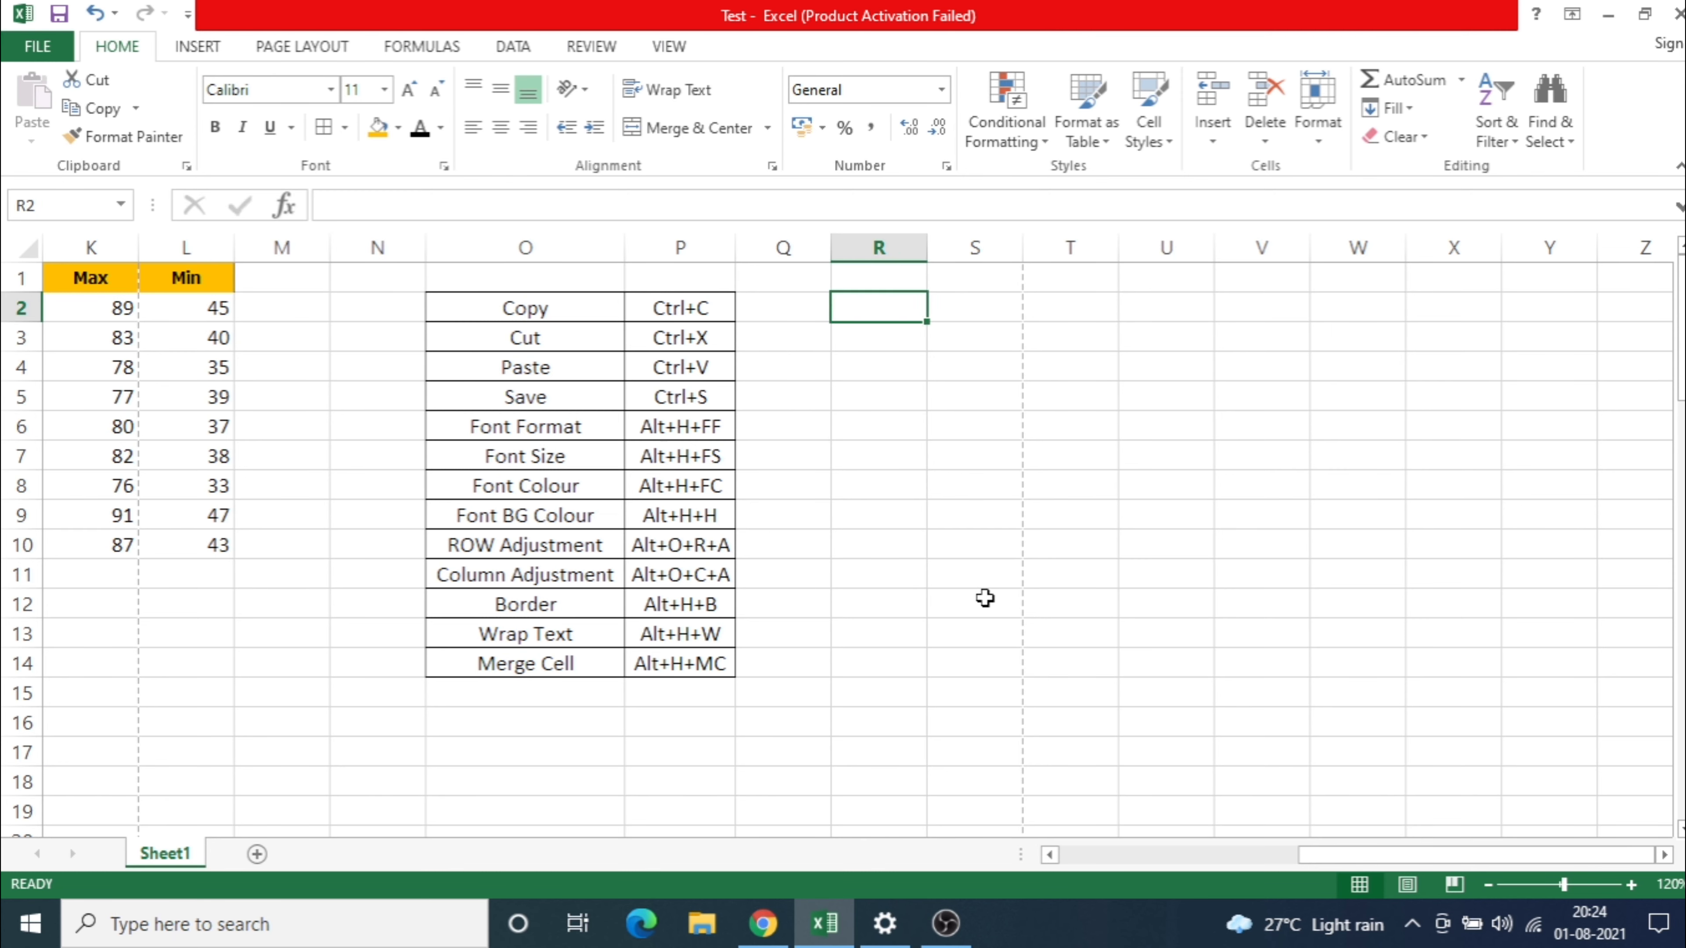
{"action": "type", "text": "SU"}
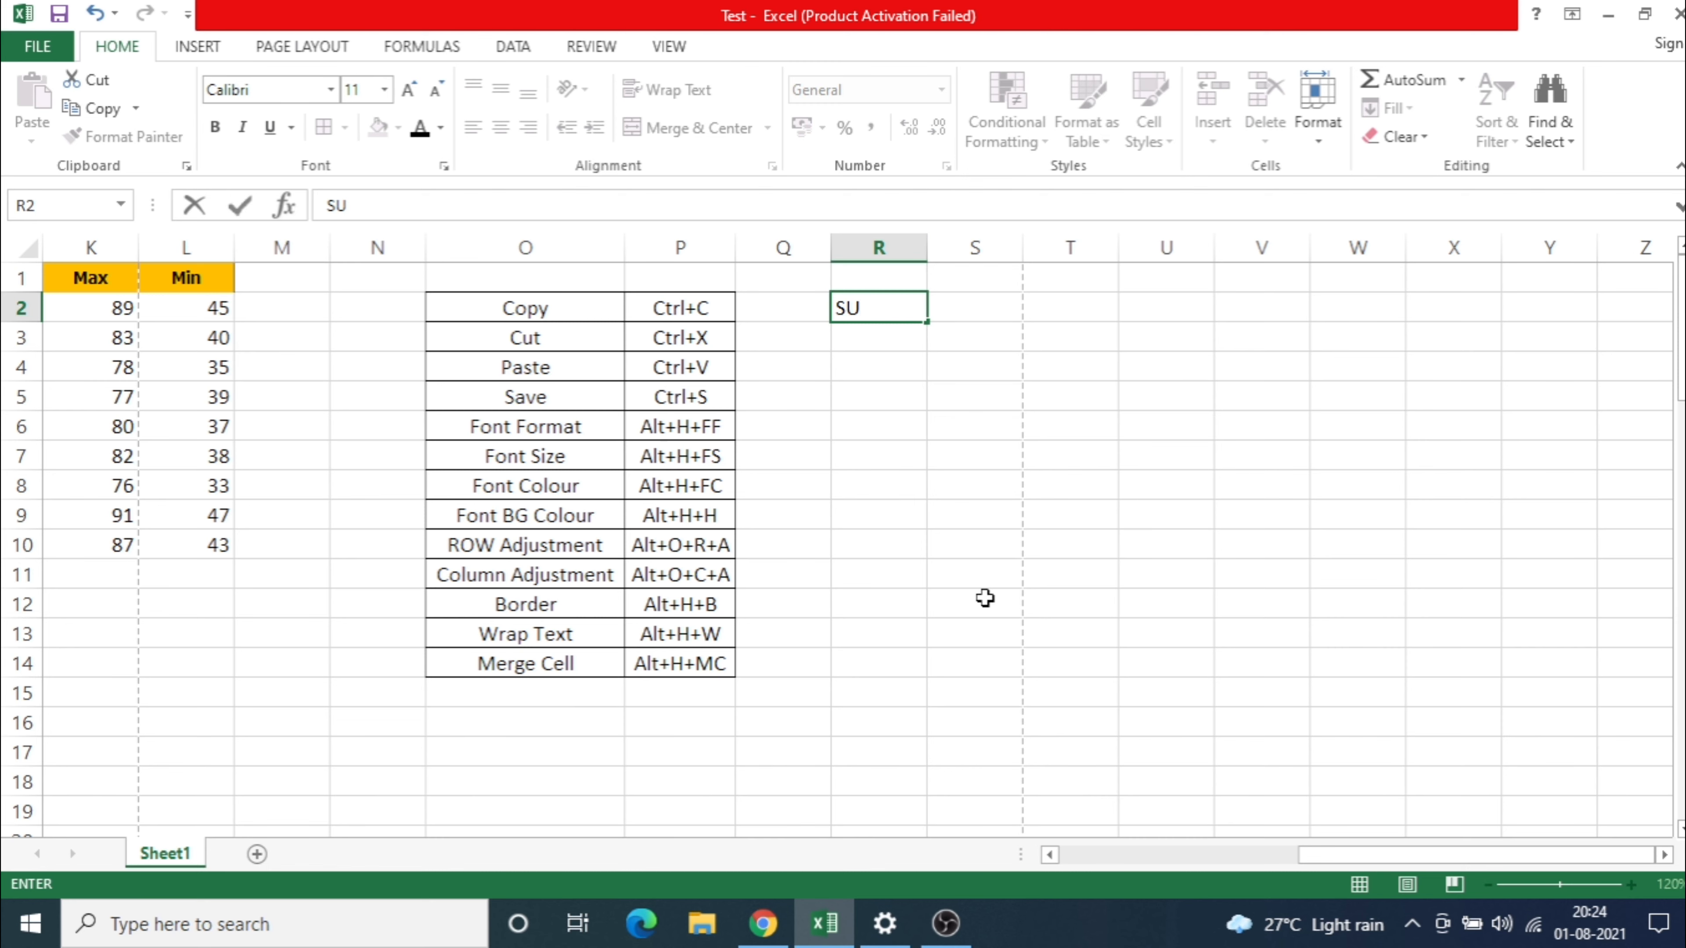
{"action": "type", "text": "MIF"}
{"action": "key", "text": "Return"}
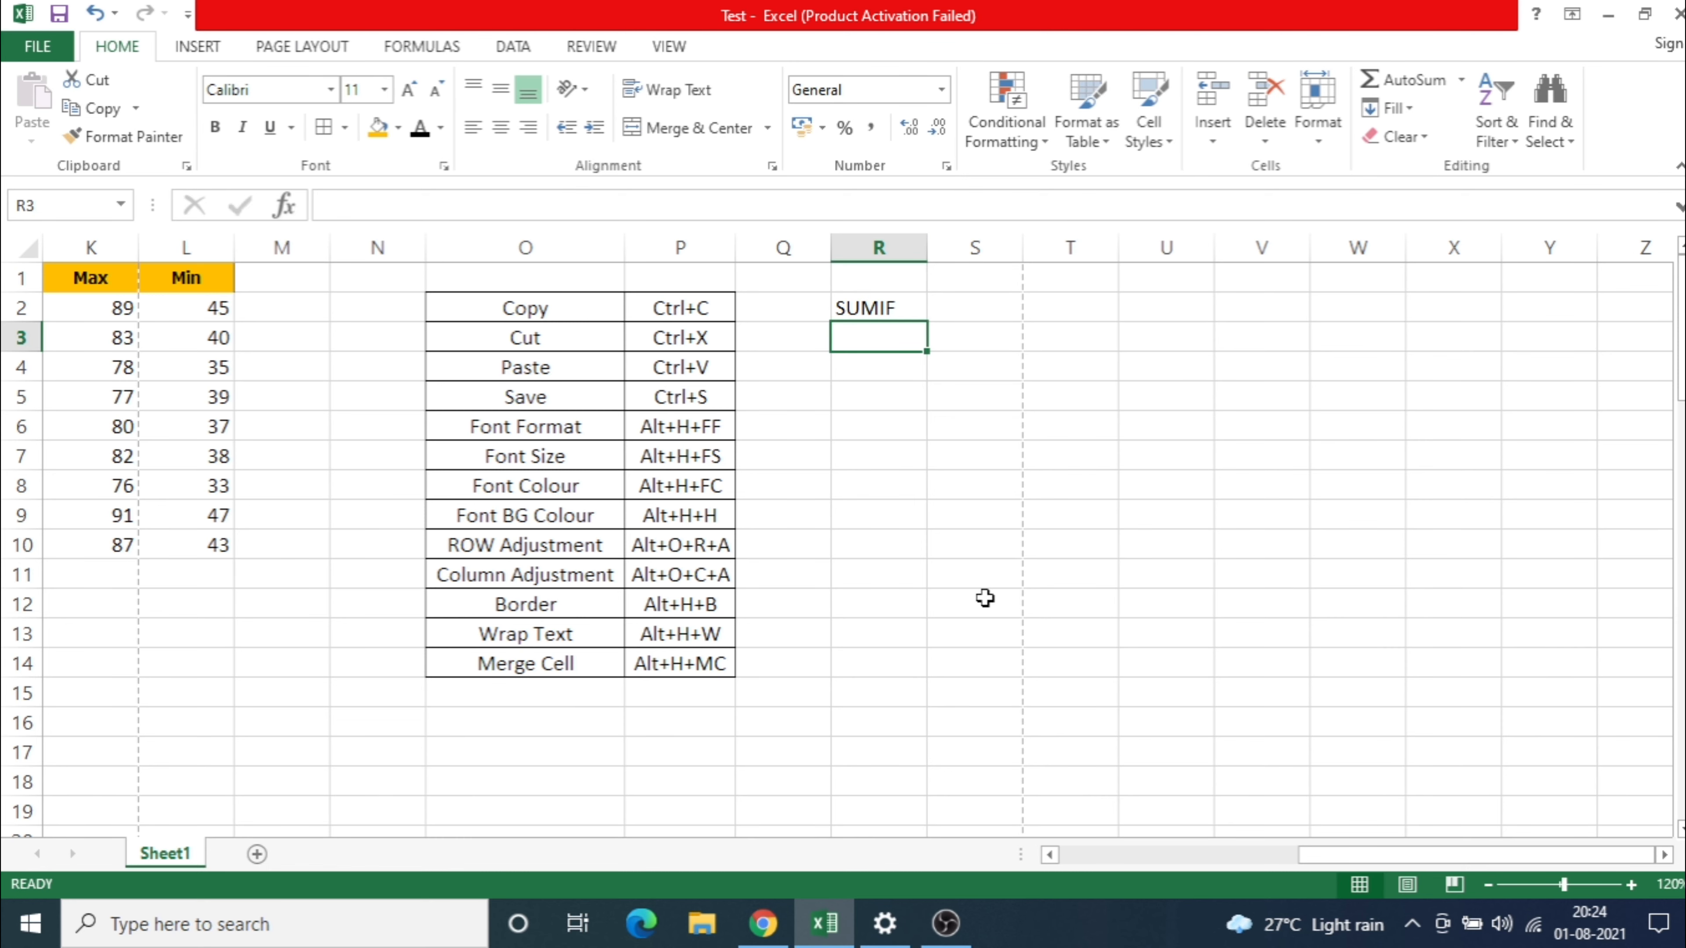
Step: Enter the function names "SUMIFS", "COuntA" and "CountIF" in cells R3 through R5
{"action": "type", "text": "SUMIFS"}
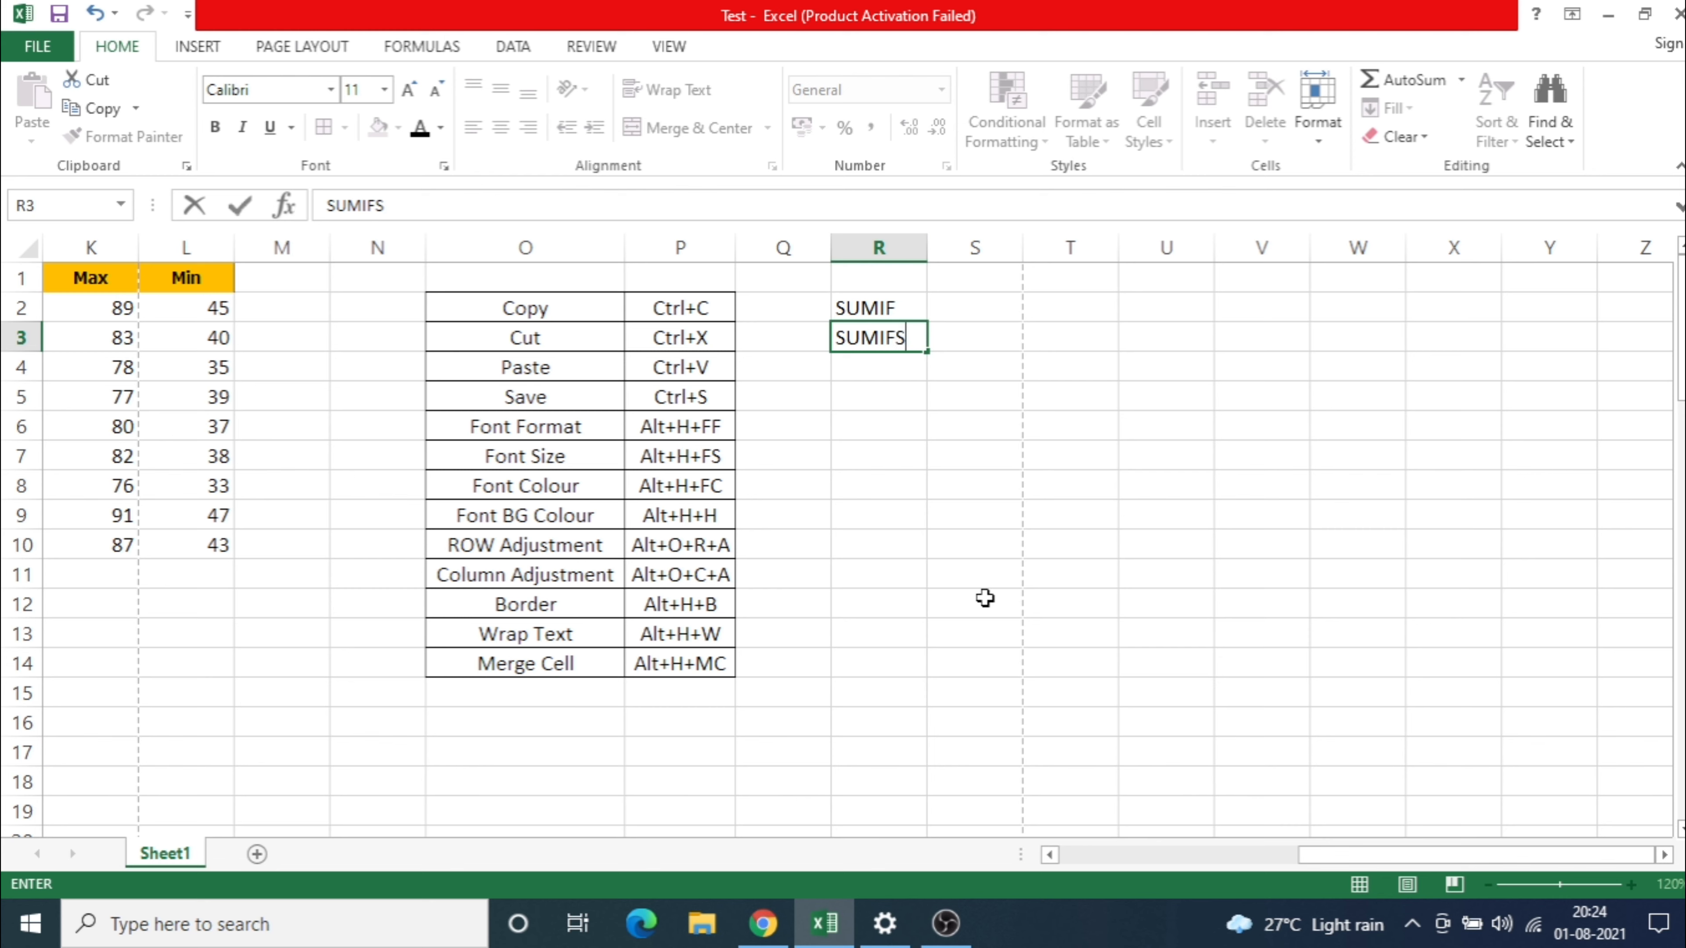
{"action": "key", "text": "Return"}
{"action": "type", "text": "COu"}
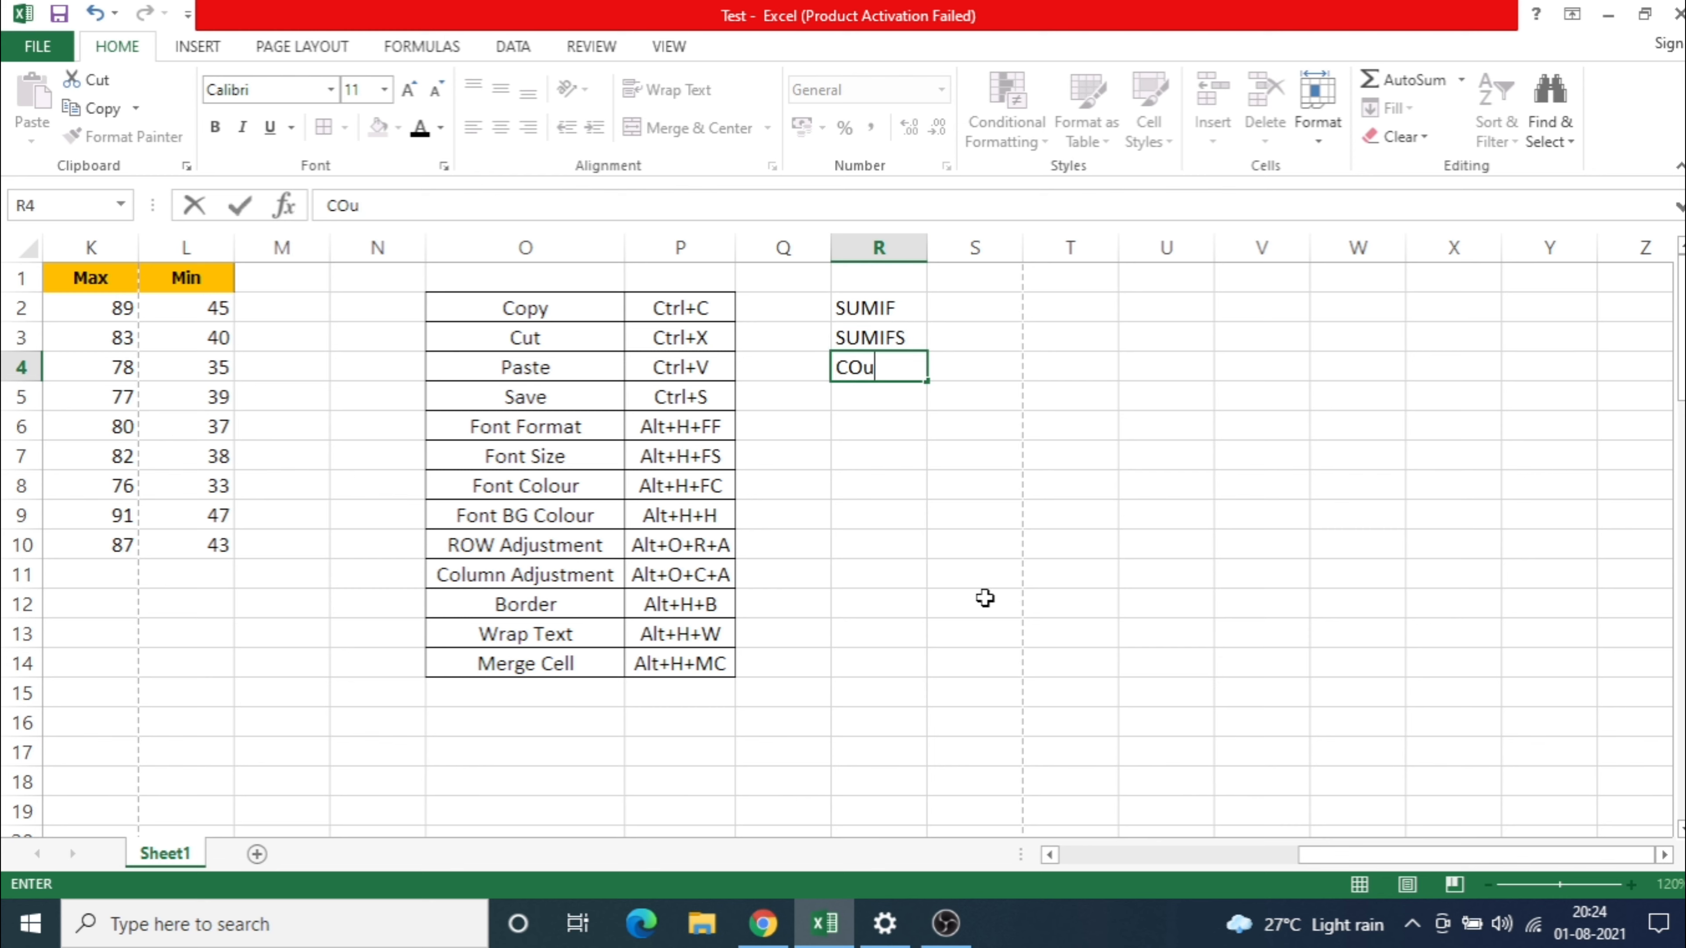
{"action": "type", "text": "ntA"}
{"action": "key", "text": "ctrl+Return"}
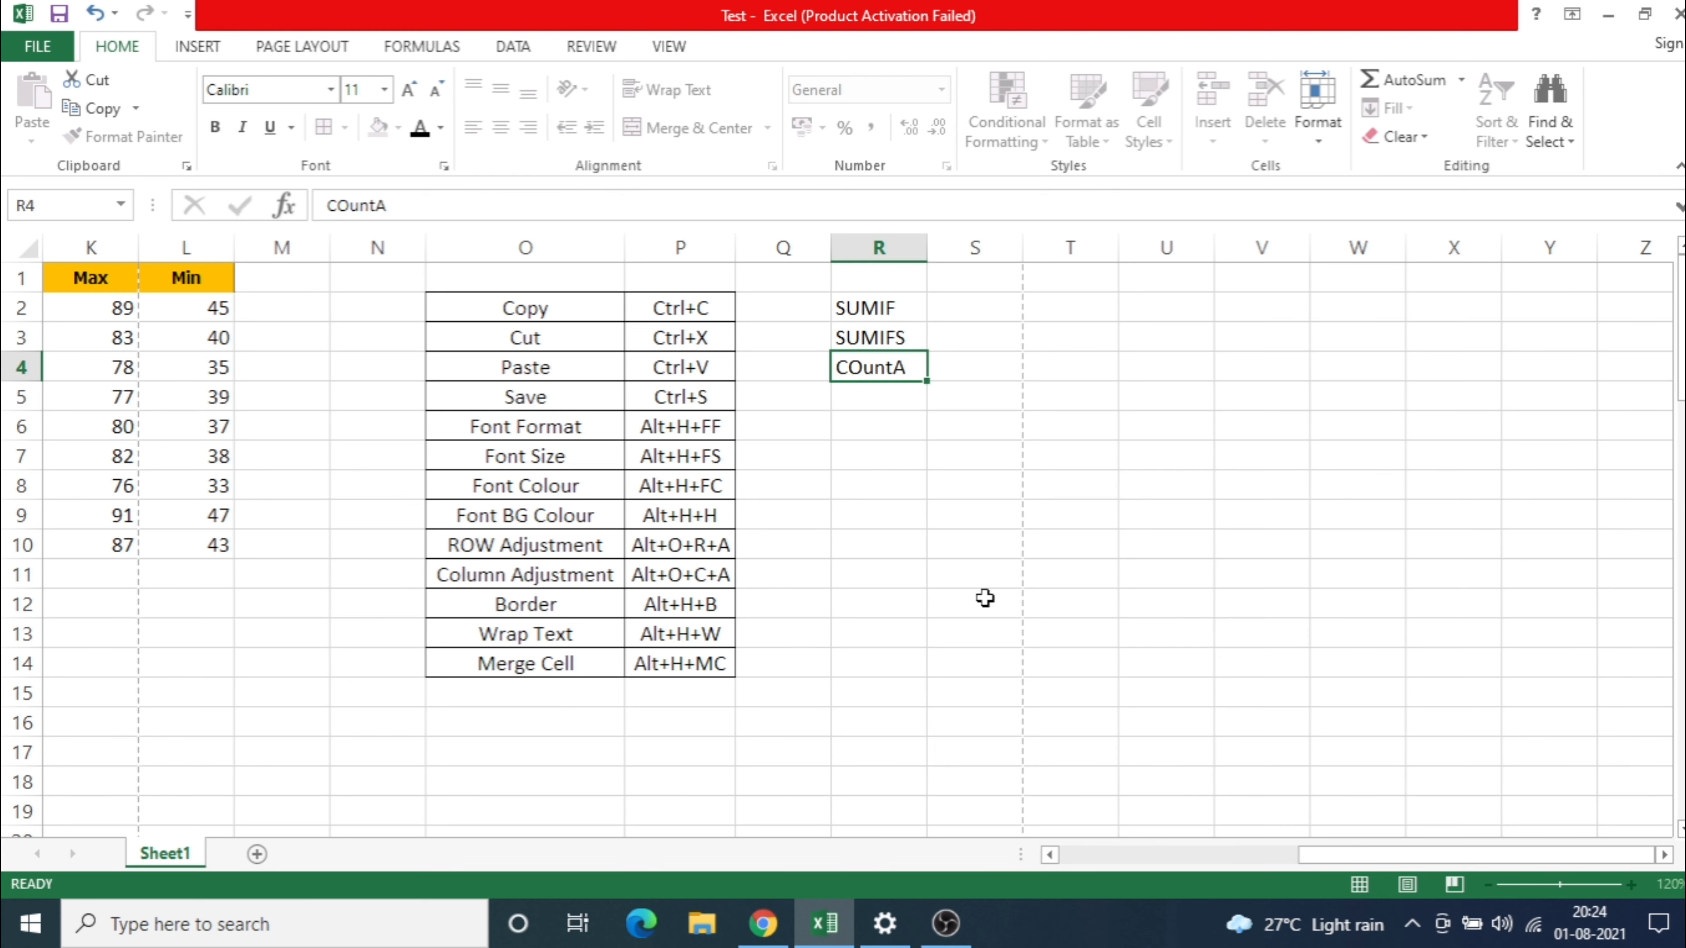
{"action": "key", "text": "Return"}
{"action": "type", "text": "Cou"}
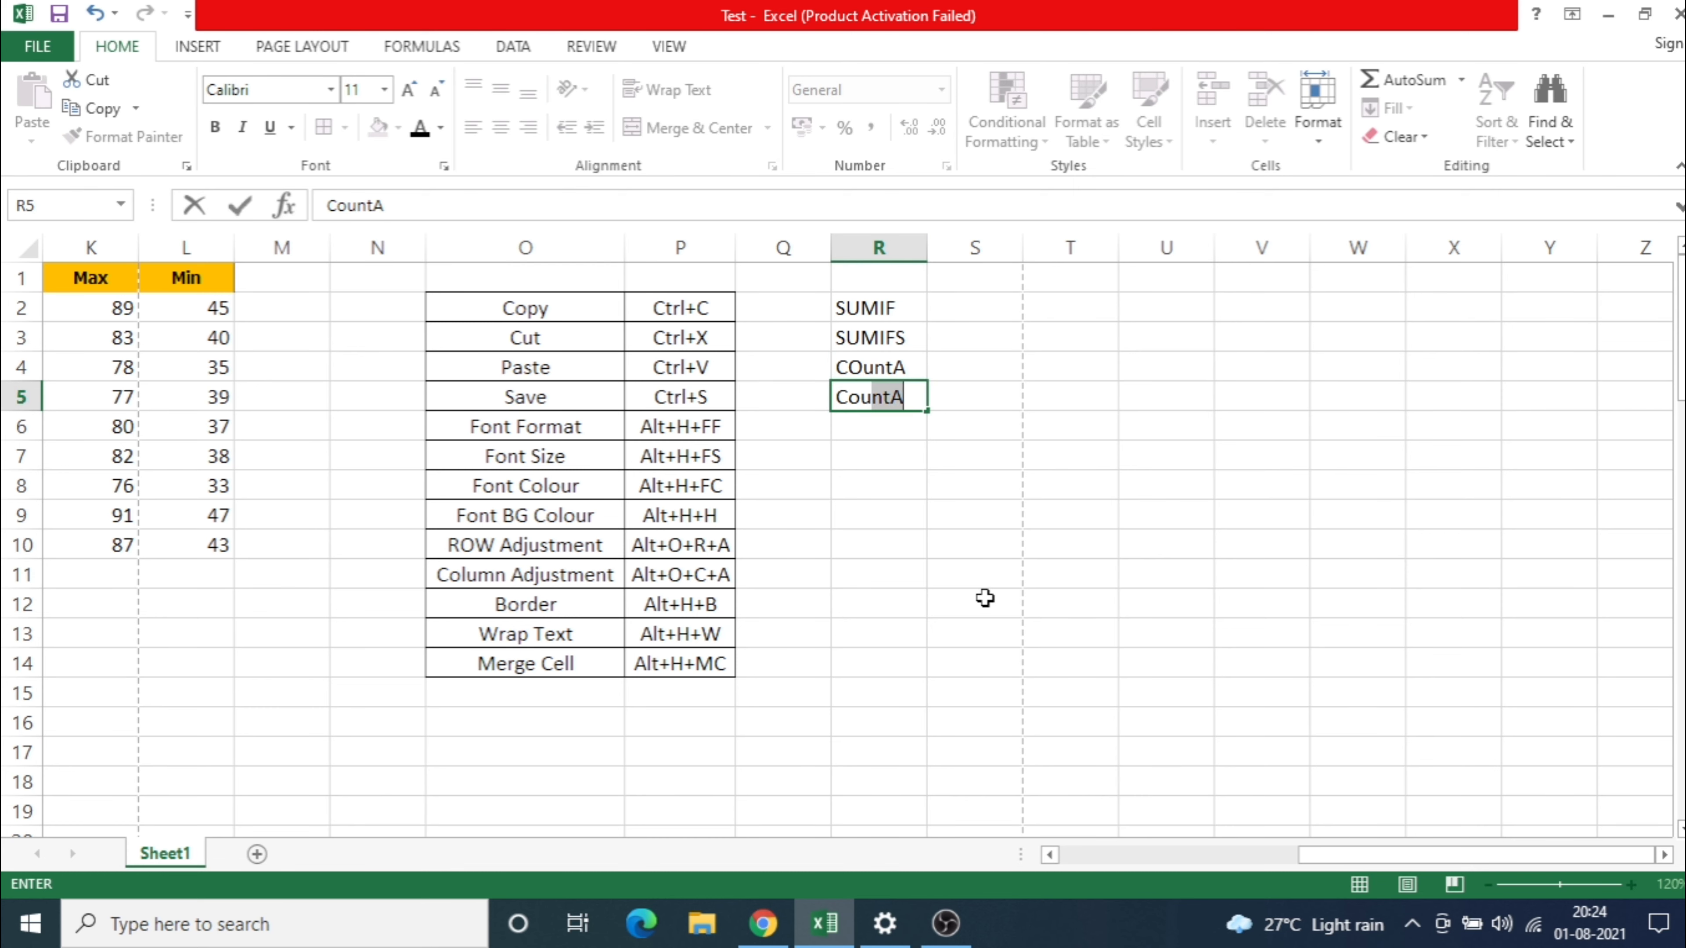
{"action": "type", "text": "ntIF"}
{"action": "key", "text": "Return"}
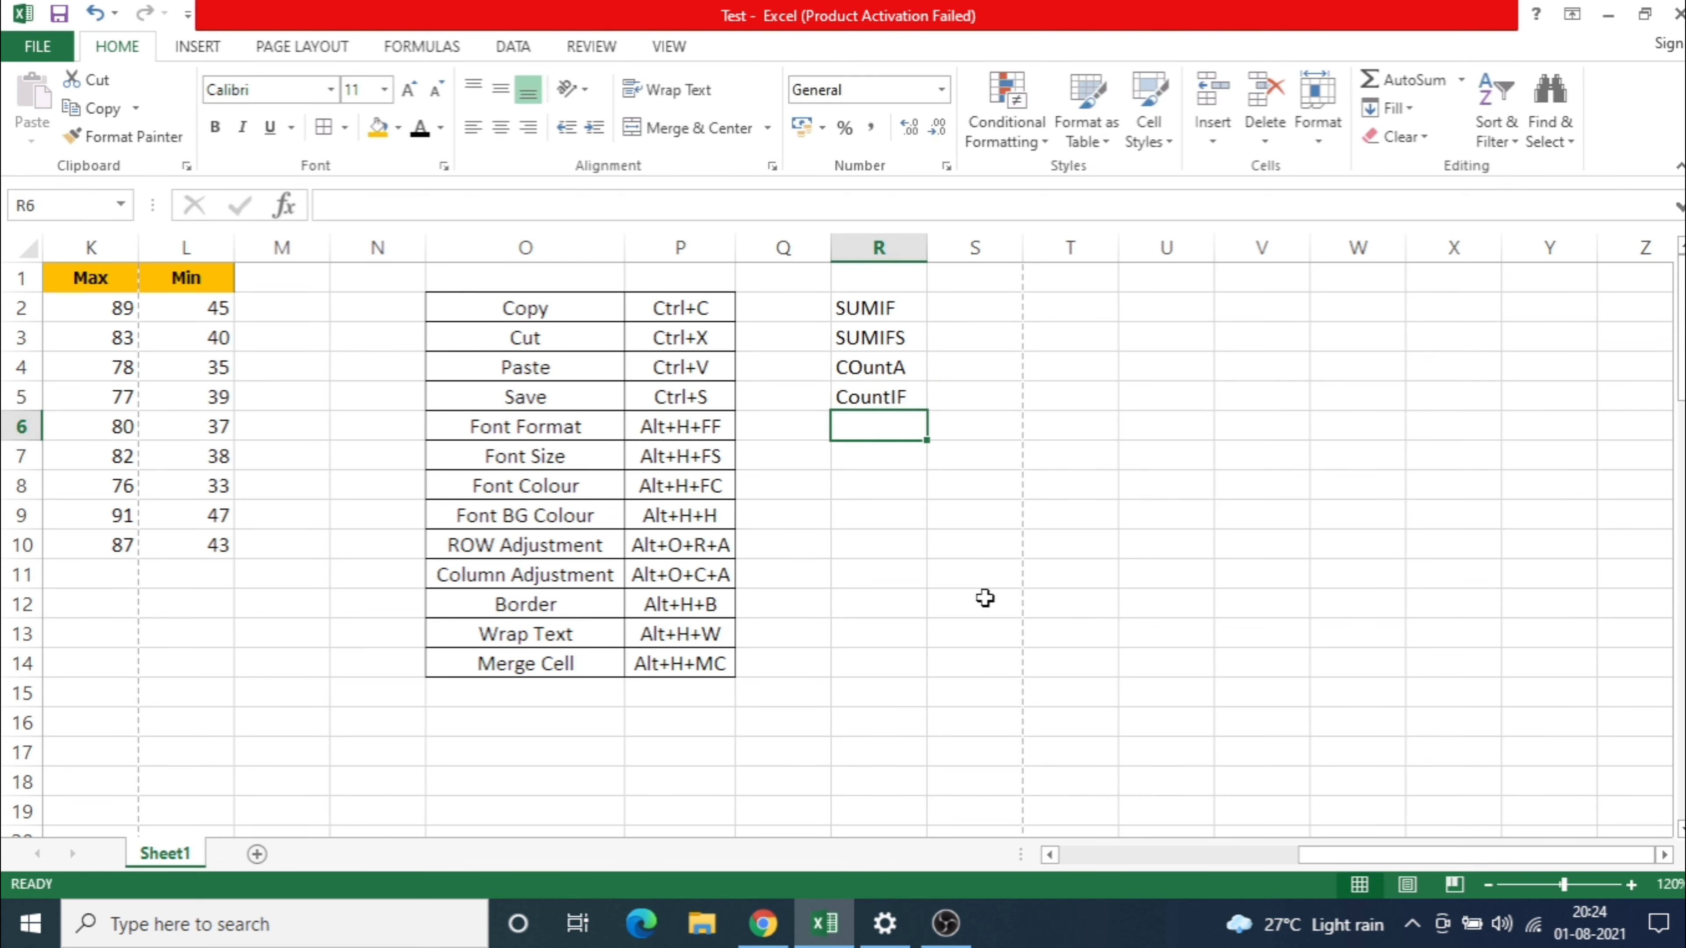
Step: Copy CountIF into R6 and change it to "CountIFS"
{"action": "key", "text": "Up"}
{"action": "key", "text": "ctrl+d"}
{"action": "key", "text": "Down"}
{"action": "key", "text": "ctrl+z"}
{"action": "key", "text": "ctrl+c"}
{"action": "key", "text": "Down"}
{"action": "key", "text": "Return"}
{"action": "key", "text": "F2"}
{"action": "type", "text": "S"}
{"action": "key", "text": "Return"}
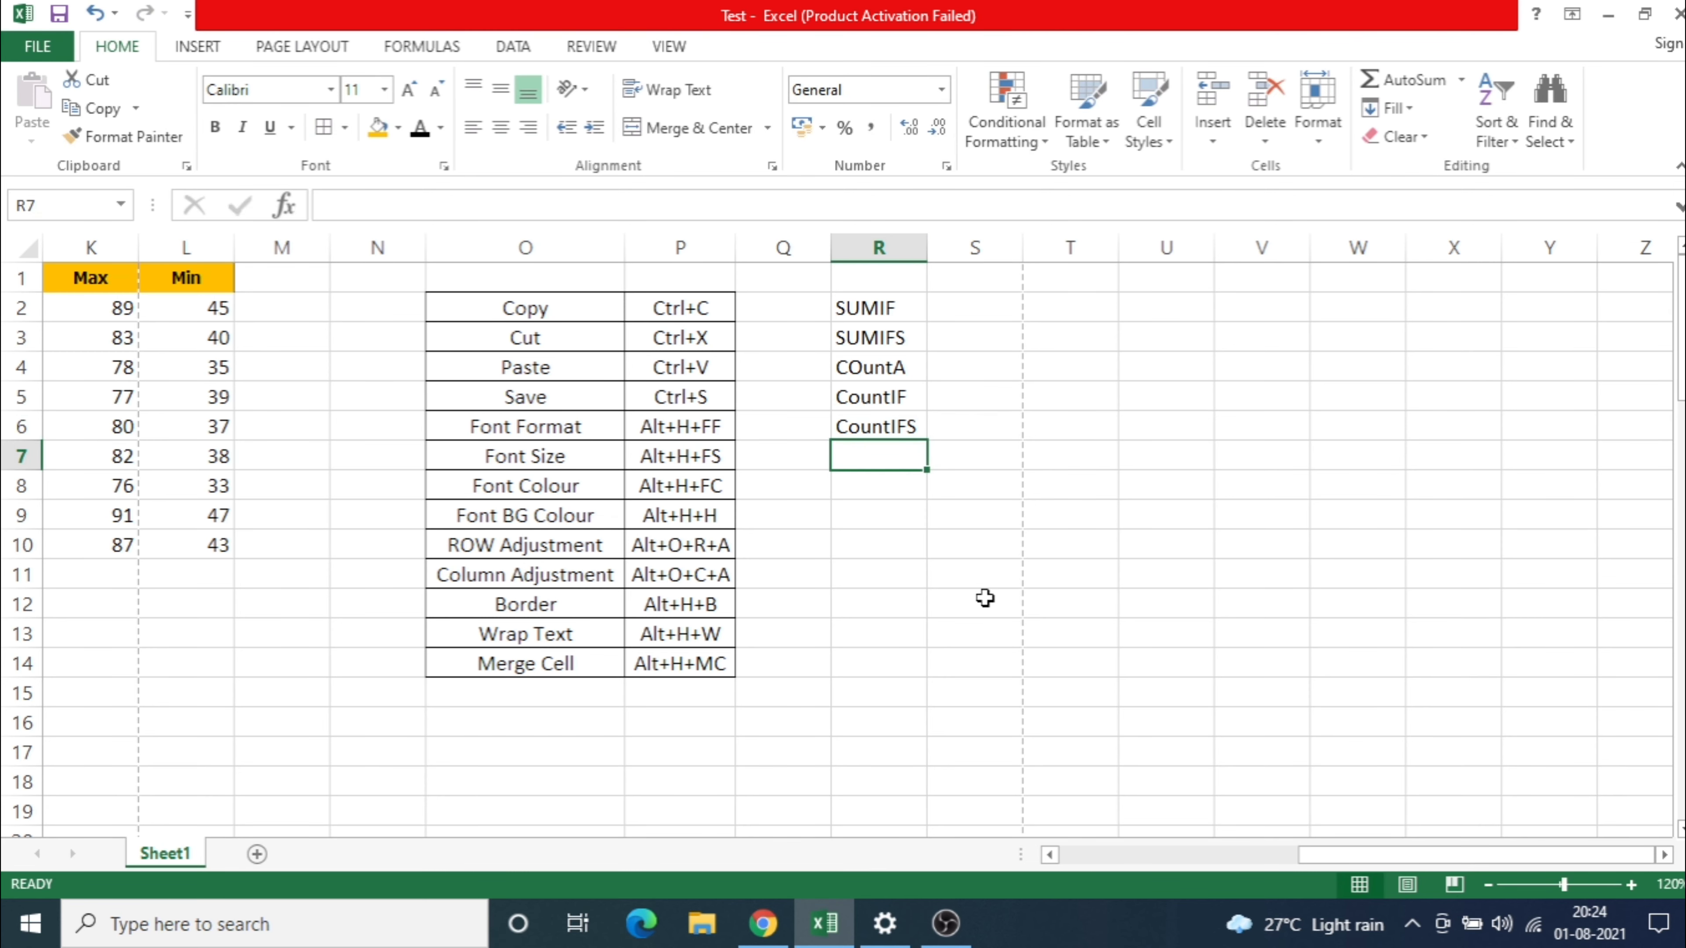
Step: Enter "Vlookup" in R7 and "Hlookup" in R8
{"action": "type", "text": "Vlookup"}
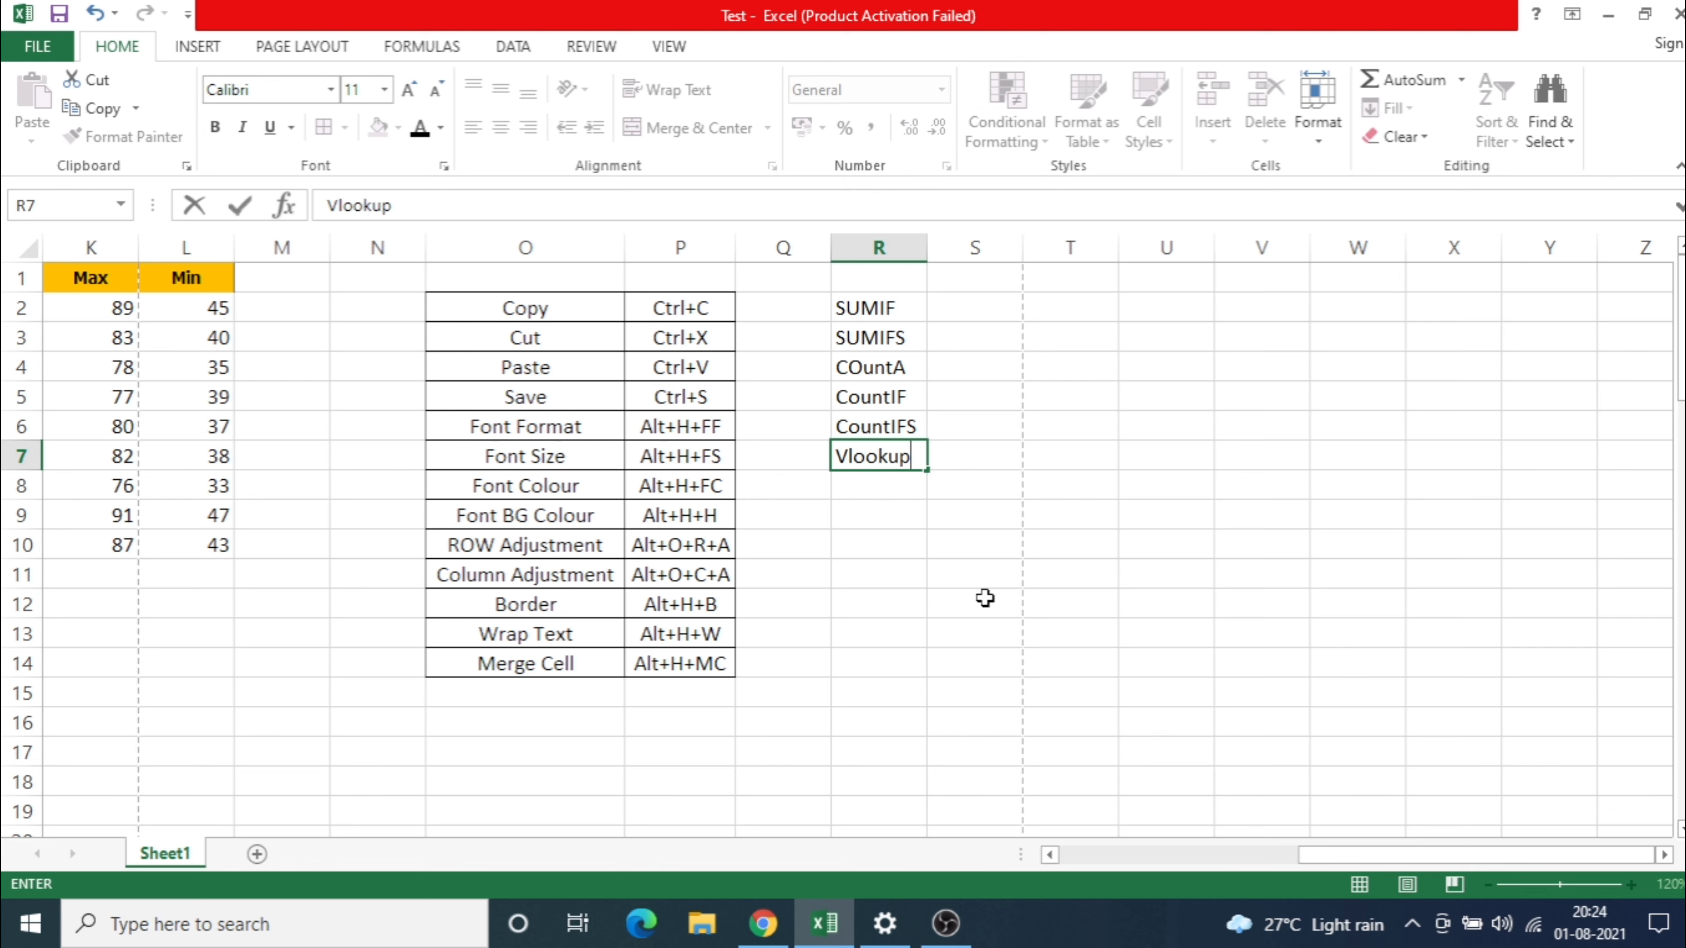
{"action": "key", "text": "Return"}
{"action": "type", "text": "Hlop"}
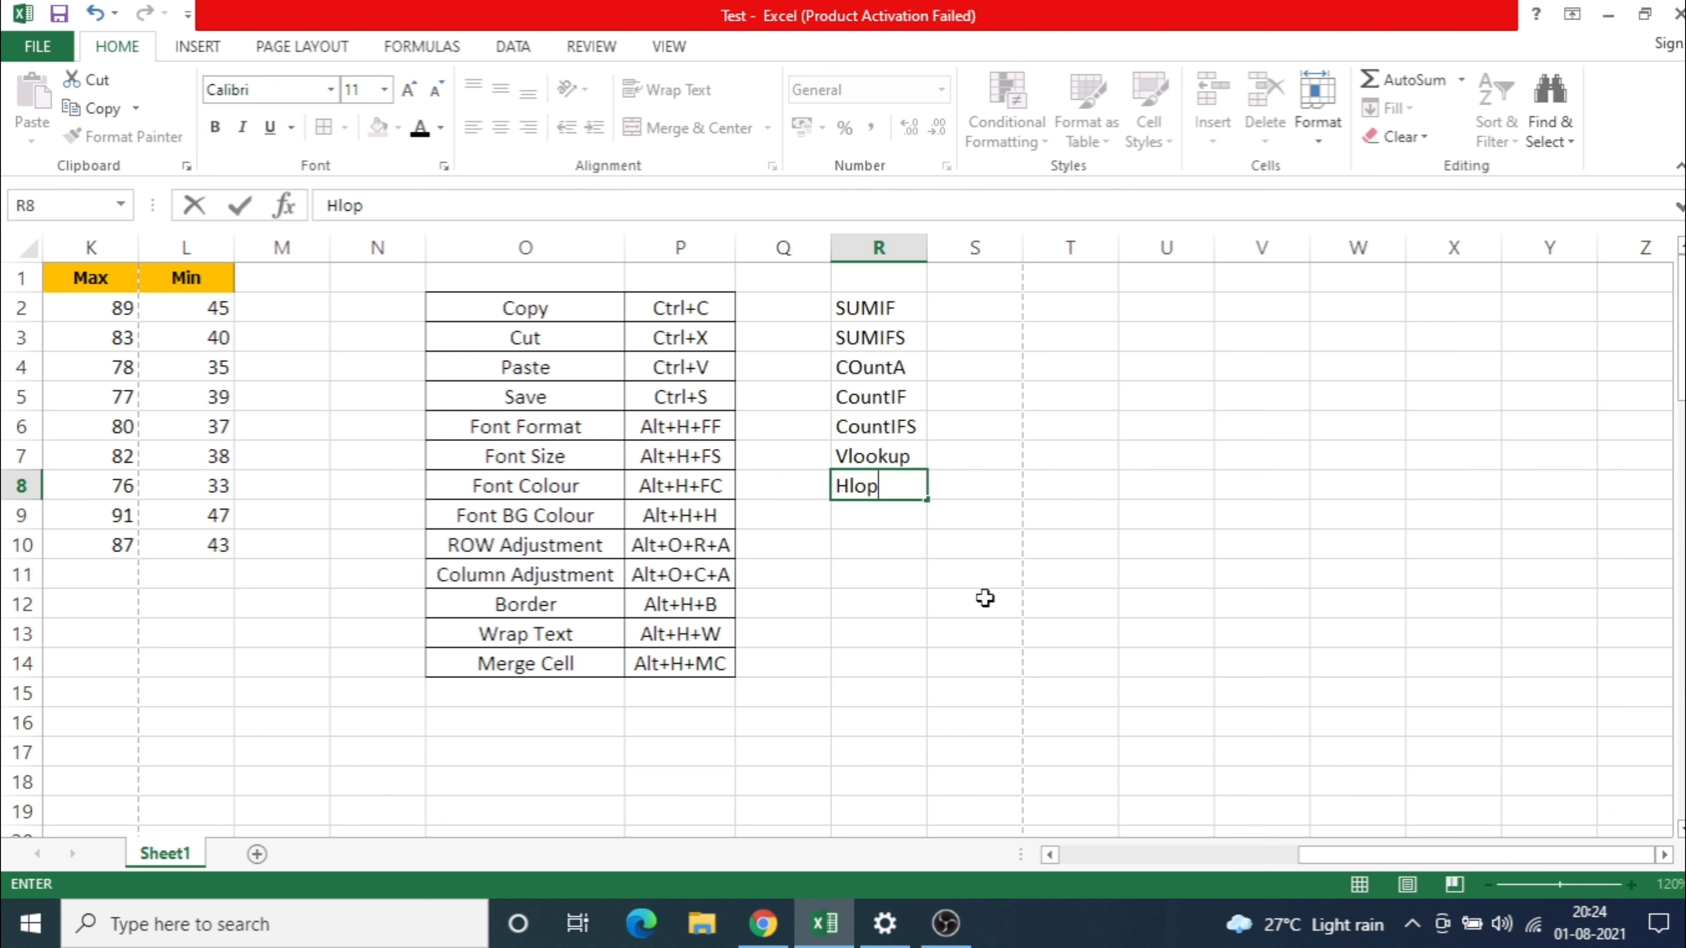
{"action": "key", "text": "BackSpace"}
{"action": "type", "text": "op"}
{"action": "key", "text": "BackSpace"}
{"action": "type", "text": "kup"}
{"action": "key", "text": "Return"}
Step: Browse the function list in column R, jumping to the sheet's last row and back
{"action": "key", "text": "Up"}
{"action": "key", "text": "ctrl+shift+Up"}
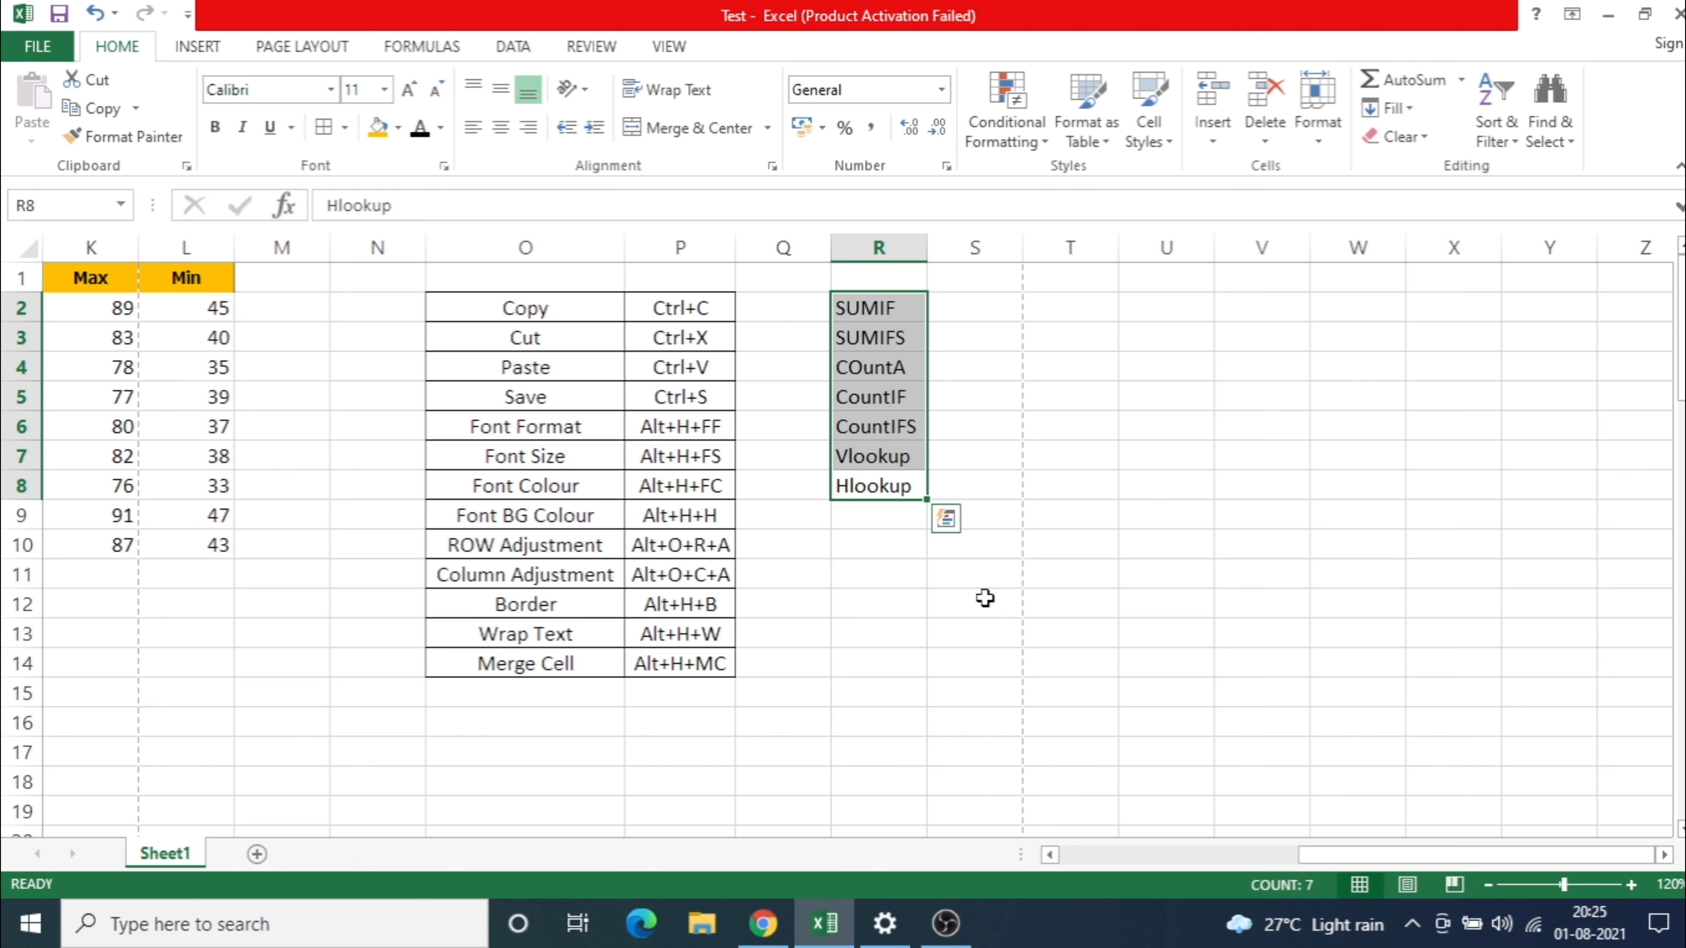
{"action": "key", "text": "ctrl+Down"}
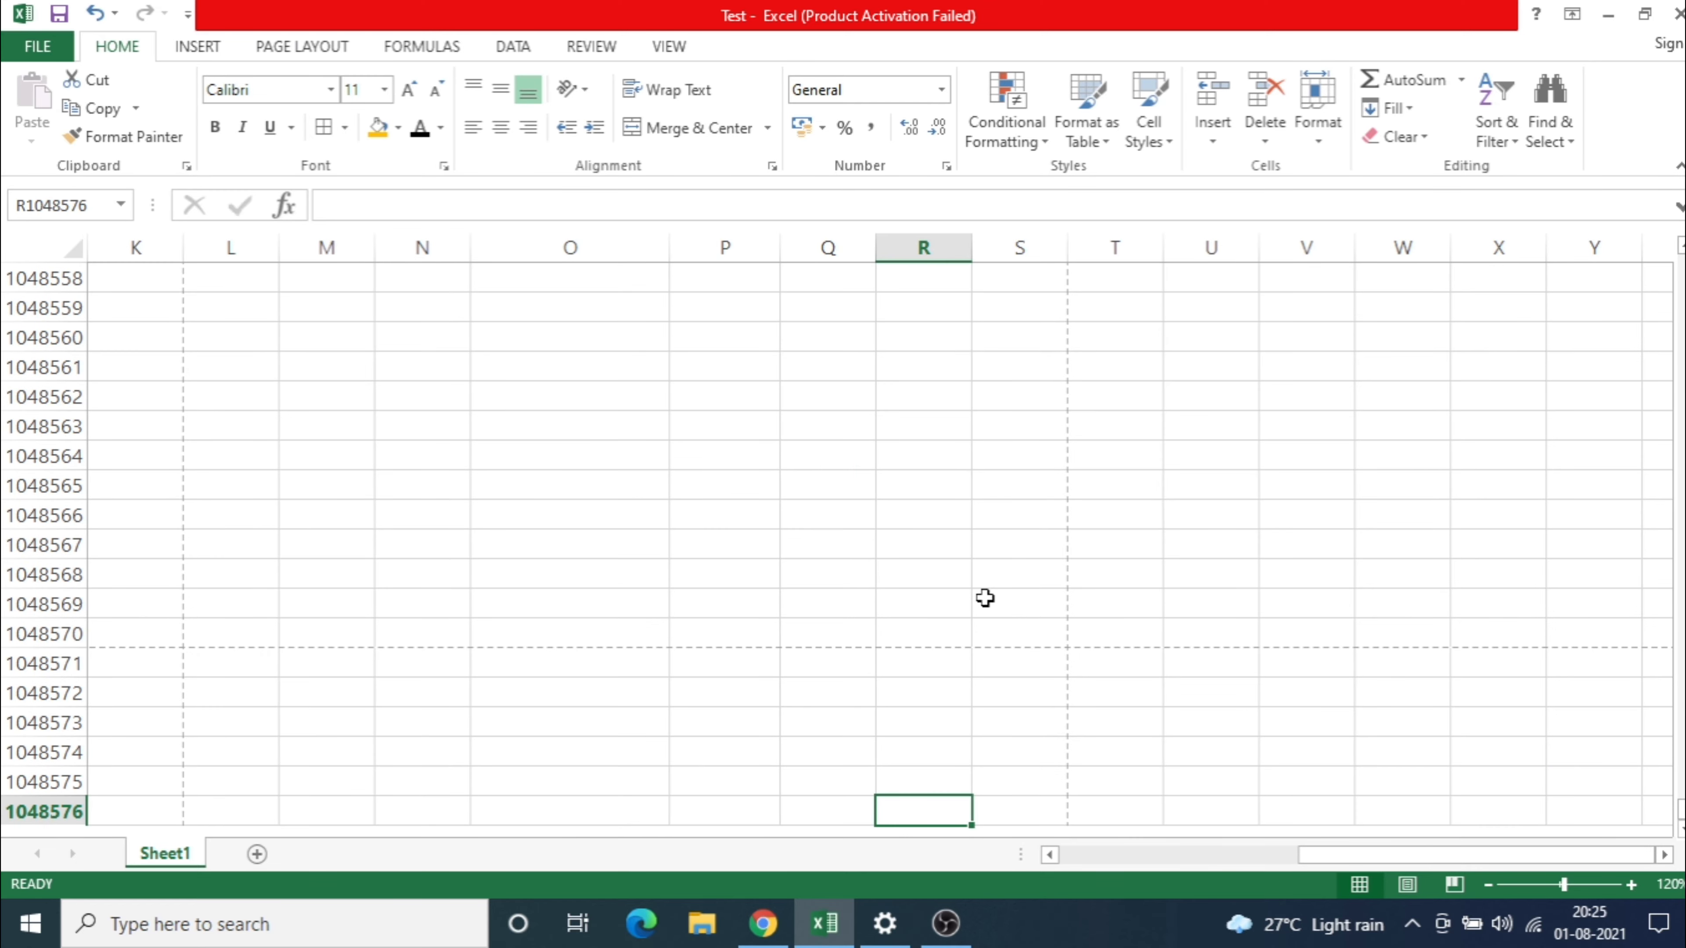
{"action": "key", "text": "ctrl+Up"}
{"action": "key", "text": "ctrl+Up"}
{"action": "key", "text": "ctrl+Up"}
{"action": "key", "text": "Down"}
{"action": "key", "text": "ctrl+Down"}
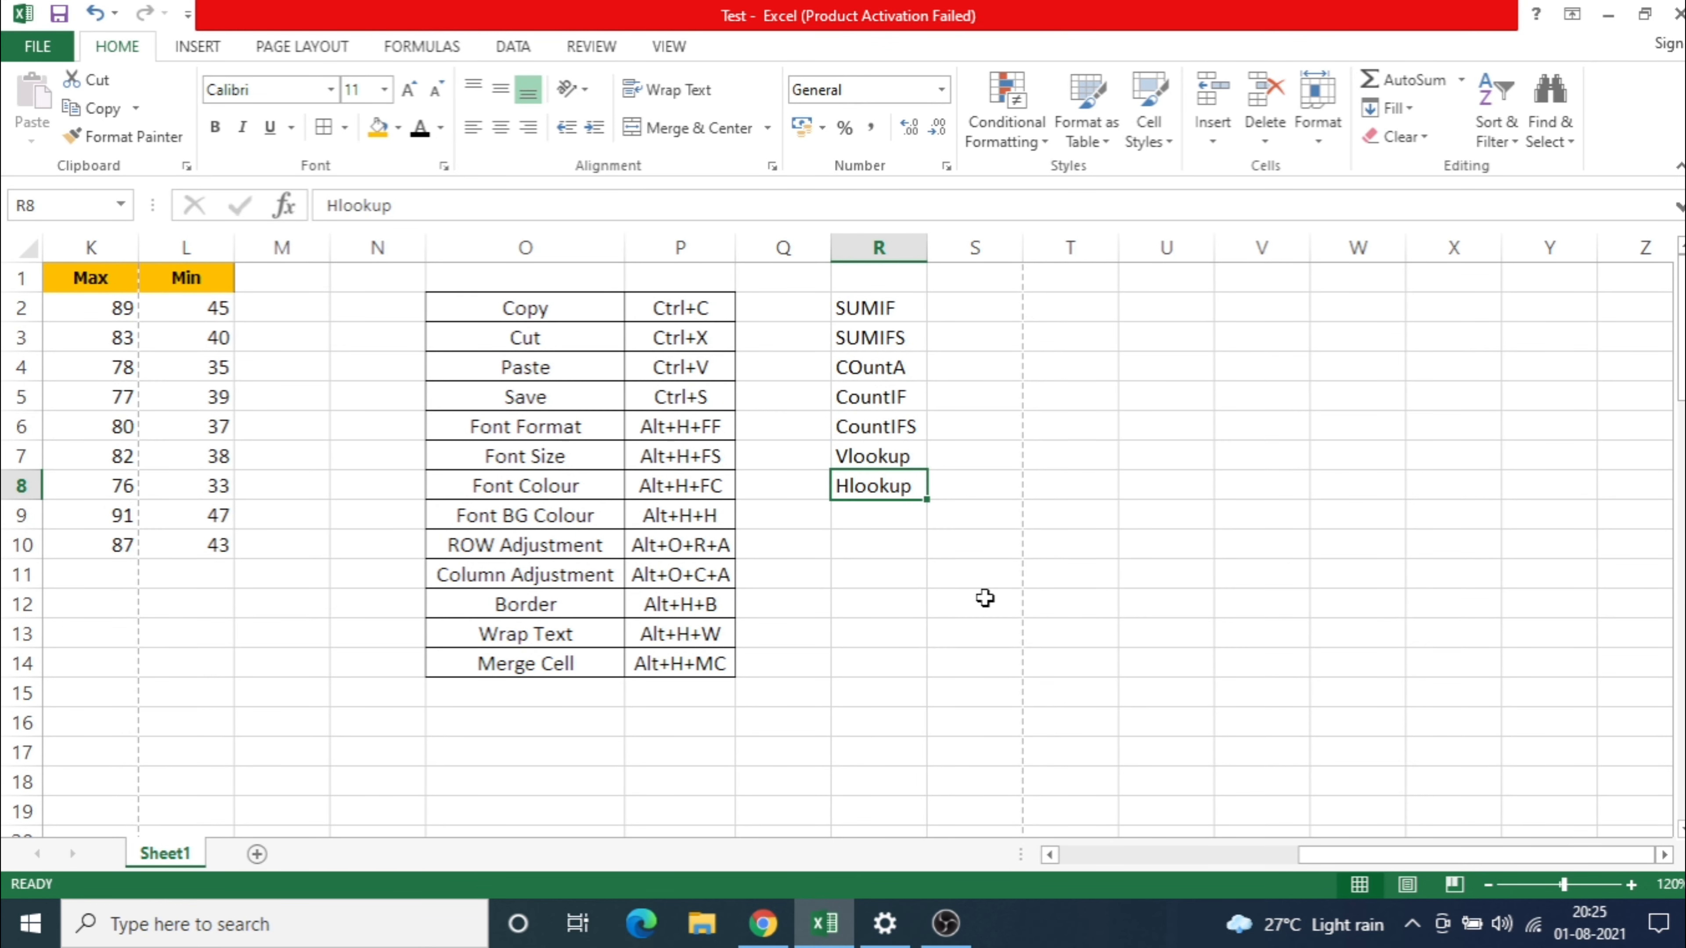
{"action": "key", "text": "Up"}
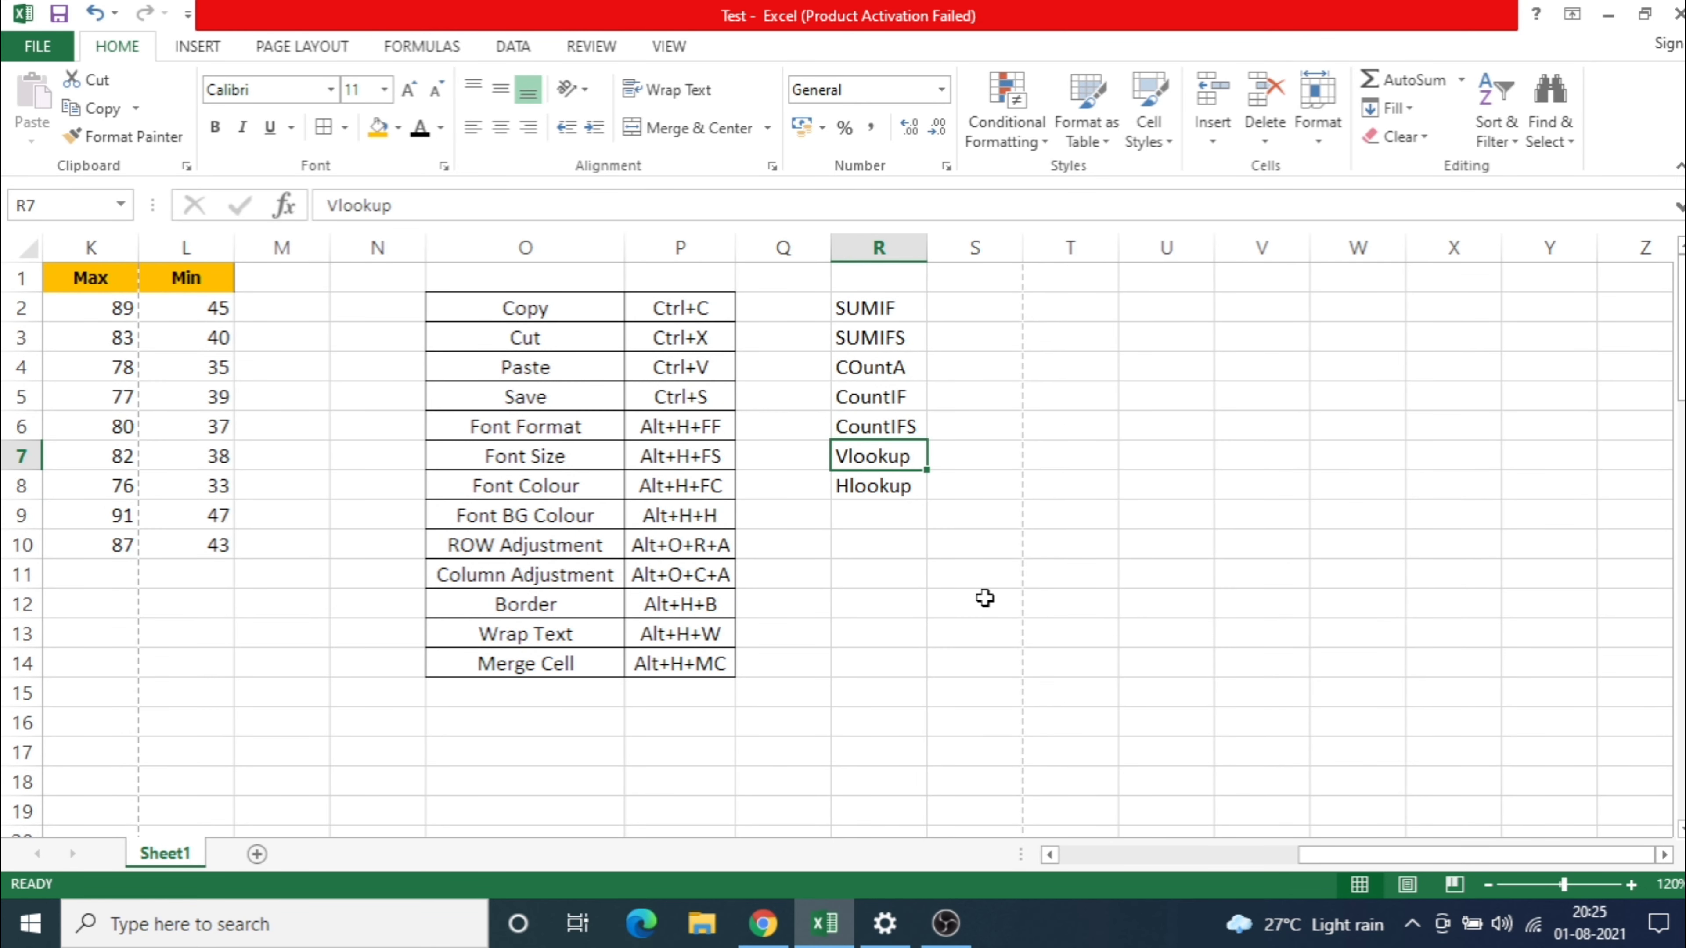